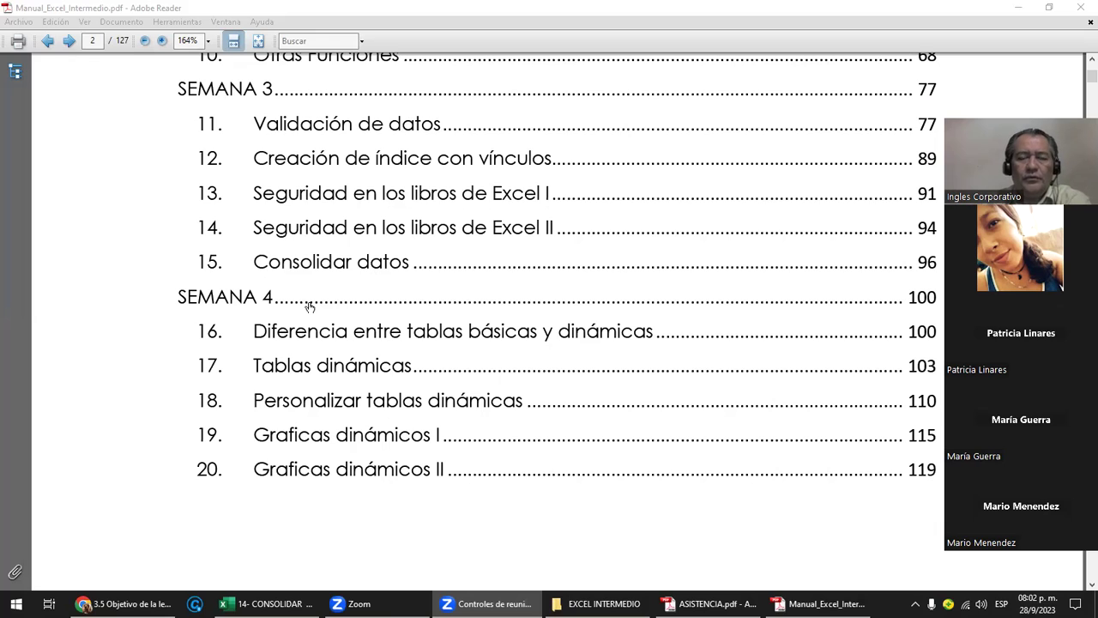
# - Jump to chapter 15 'Consolidar datos' and scroll to the ENE, FEB and MAR tables on page 97
pyautogui.click(367, 269)
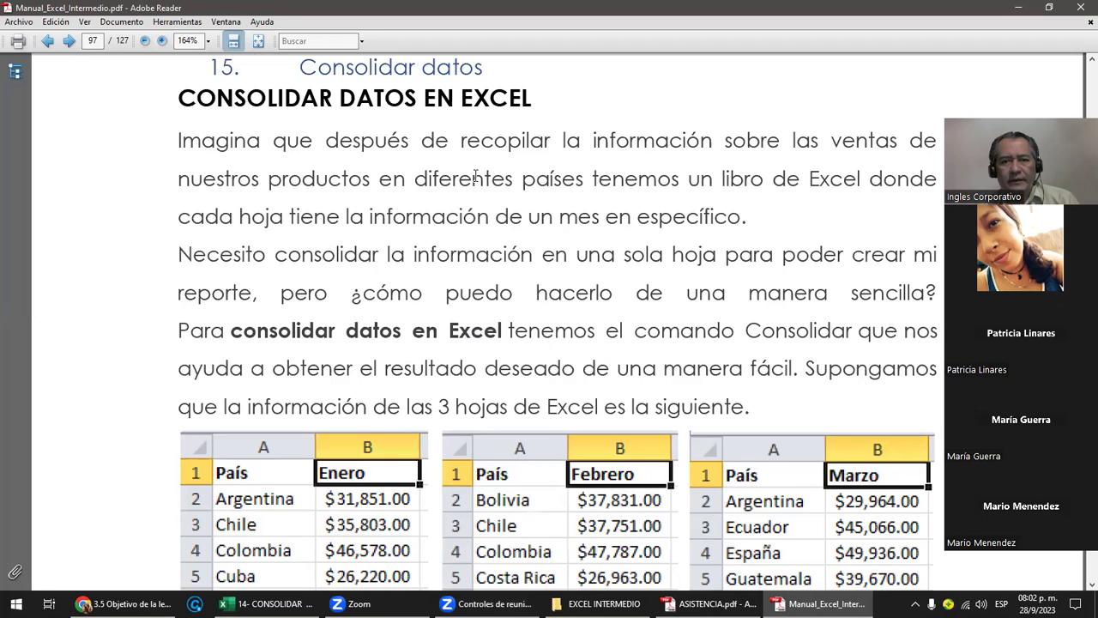
pyautogui.scroll(-1, 477, 153)
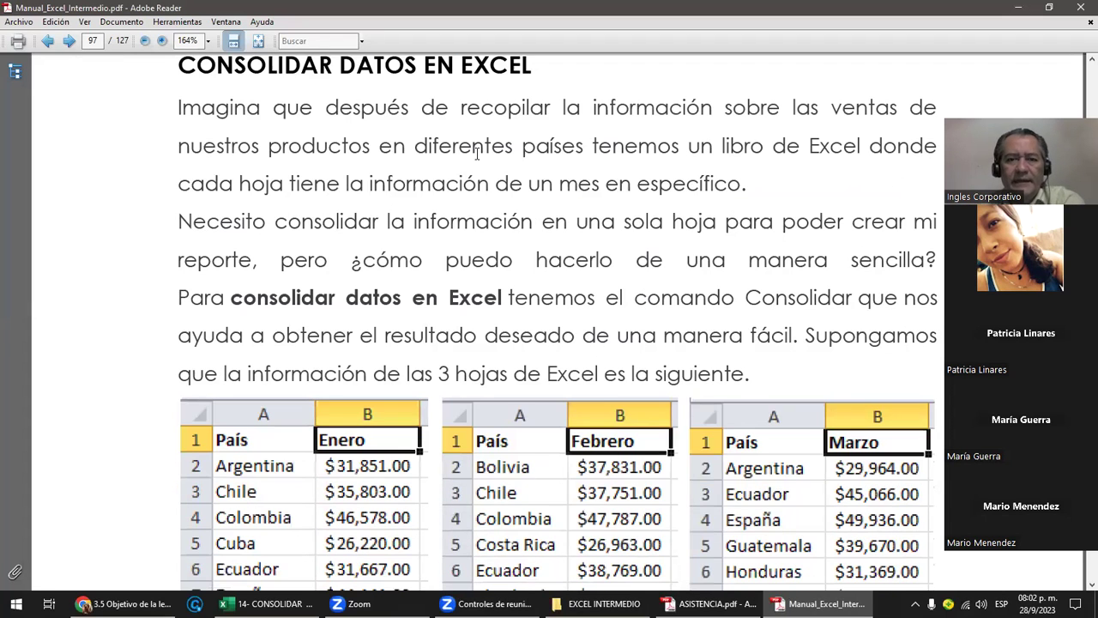
pyautogui.scroll(-2, 477, 154)
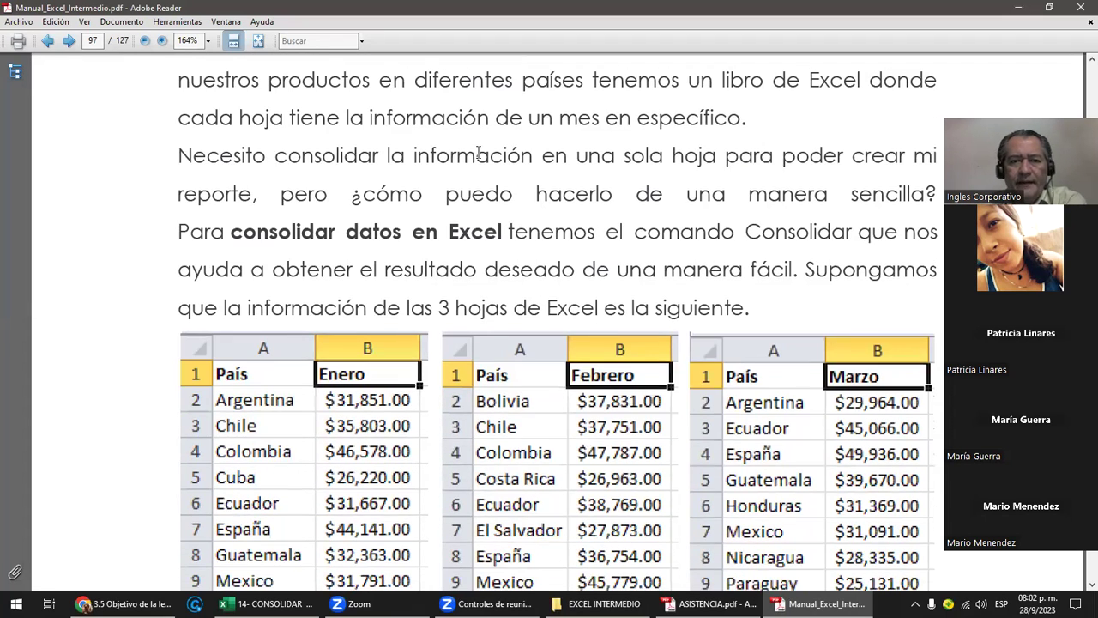
pyautogui.scroll(-1, 478, 152)
pyautogui.scroll(-2, 478, 152)
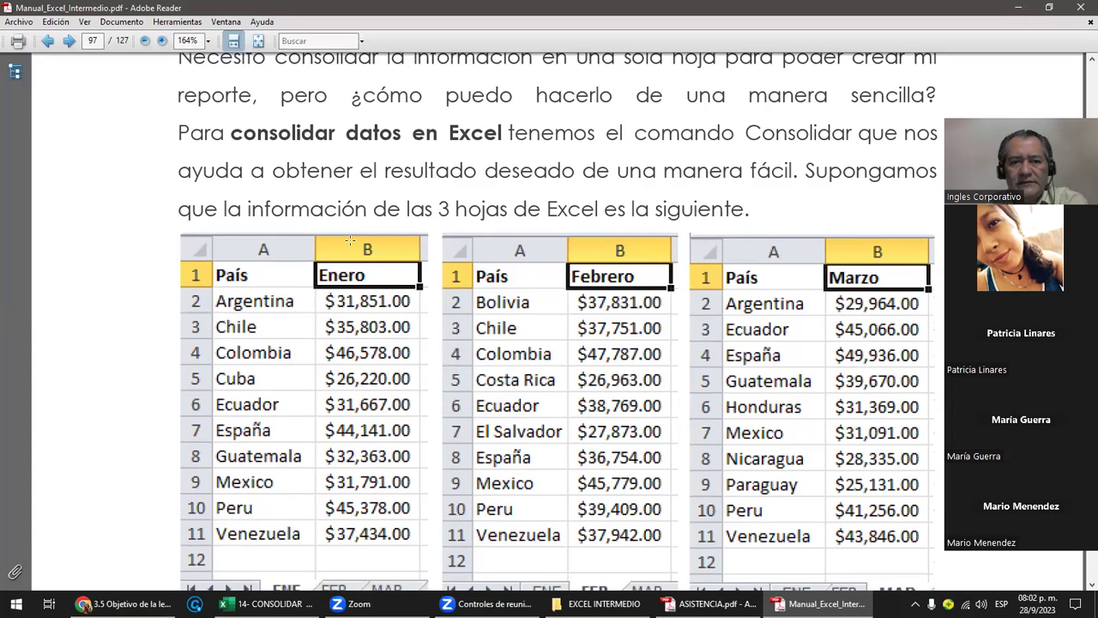
pyautogui.moveTo(217, 273); pyautogui.dragTo(416, 275)
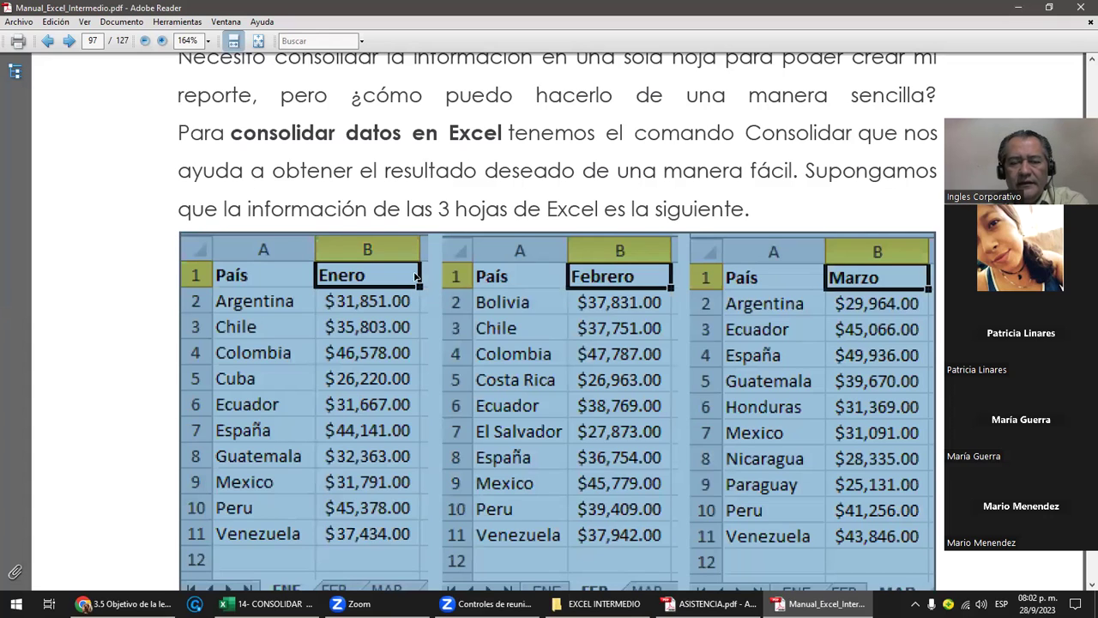
pyautogui.scroll(-2, 696, 225)
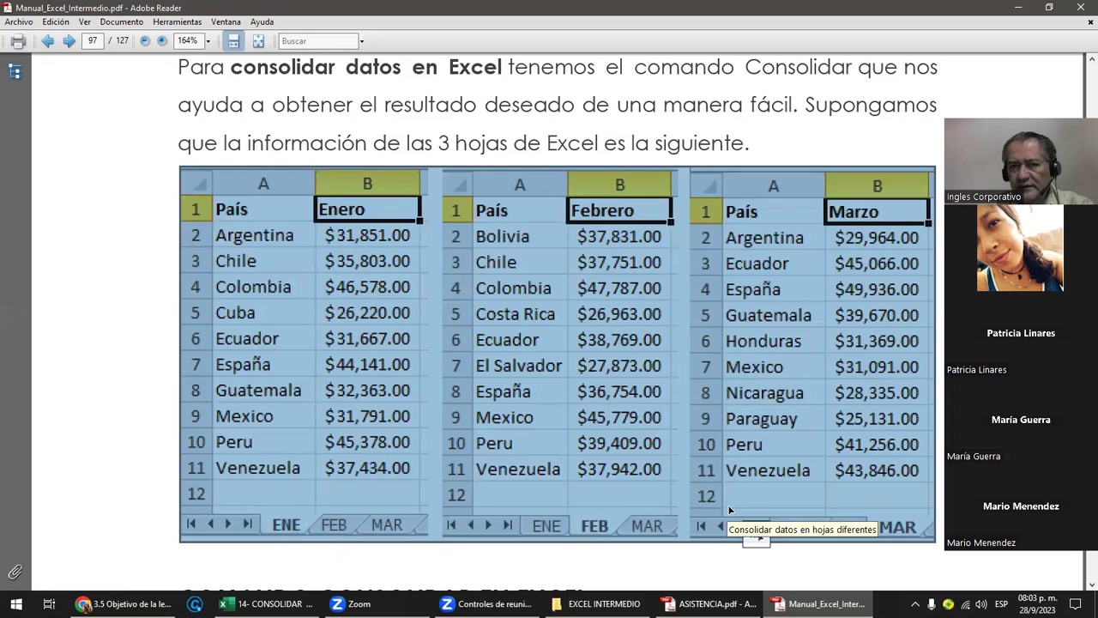
pyautogui.scroll(-1, 729, 510)
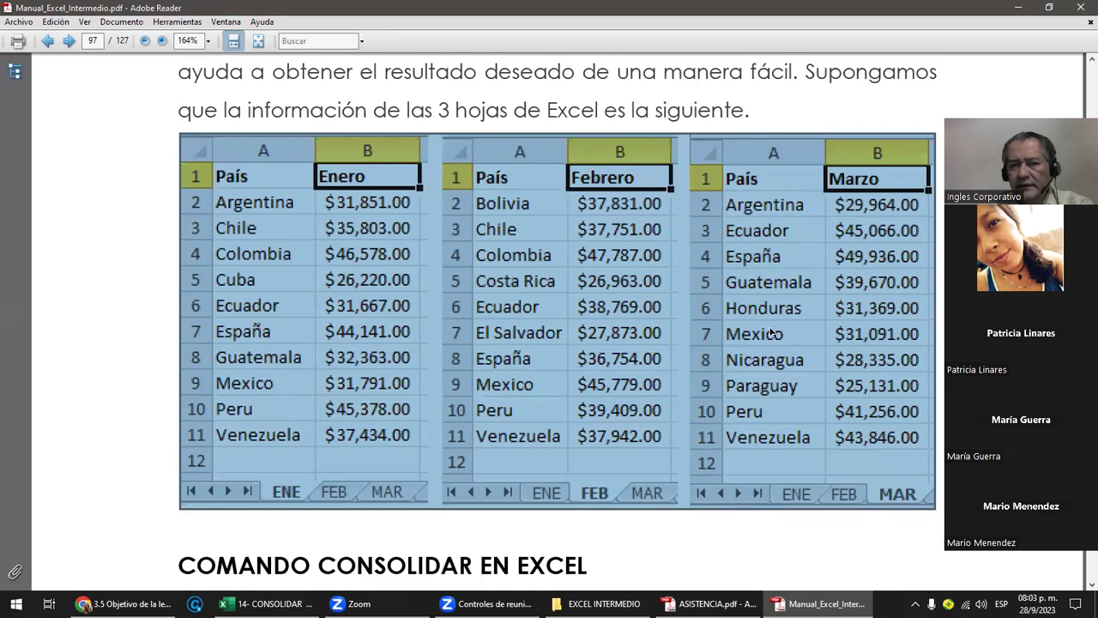
# - Scroll down to 'Comando Consolidar en Excel' and highlight the word Datos in its instructions
pyautogui.scroll(-2, 432, 354)
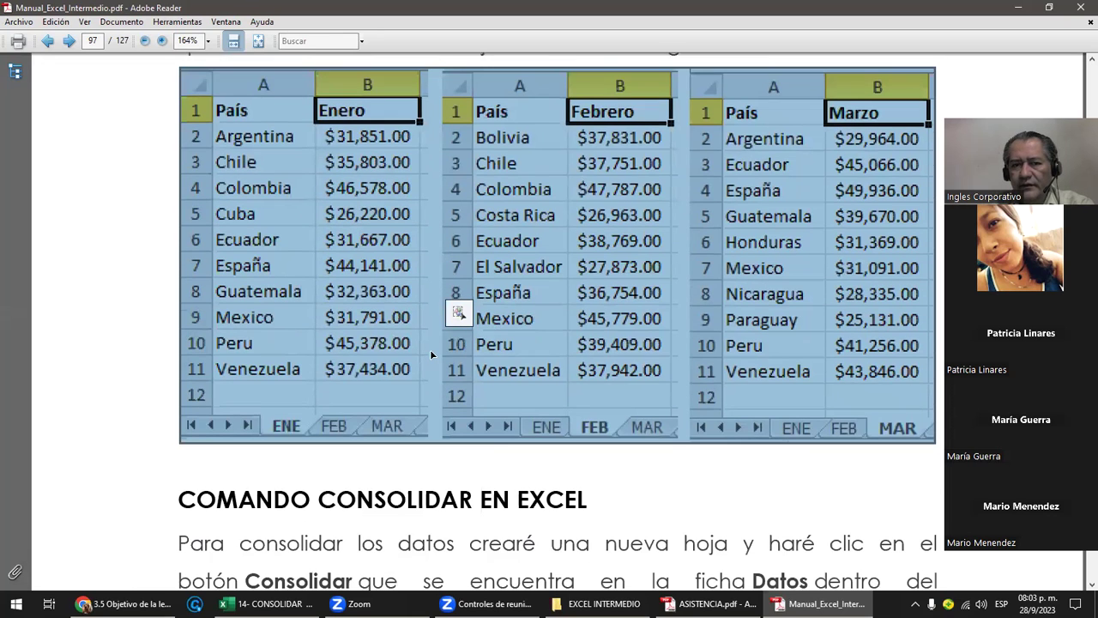
pyautogui.scroll(-2, 431, 349)
pyautogui.scroll(-2, 432, 349)
pyautogui.scroll(-1, 432, 349)
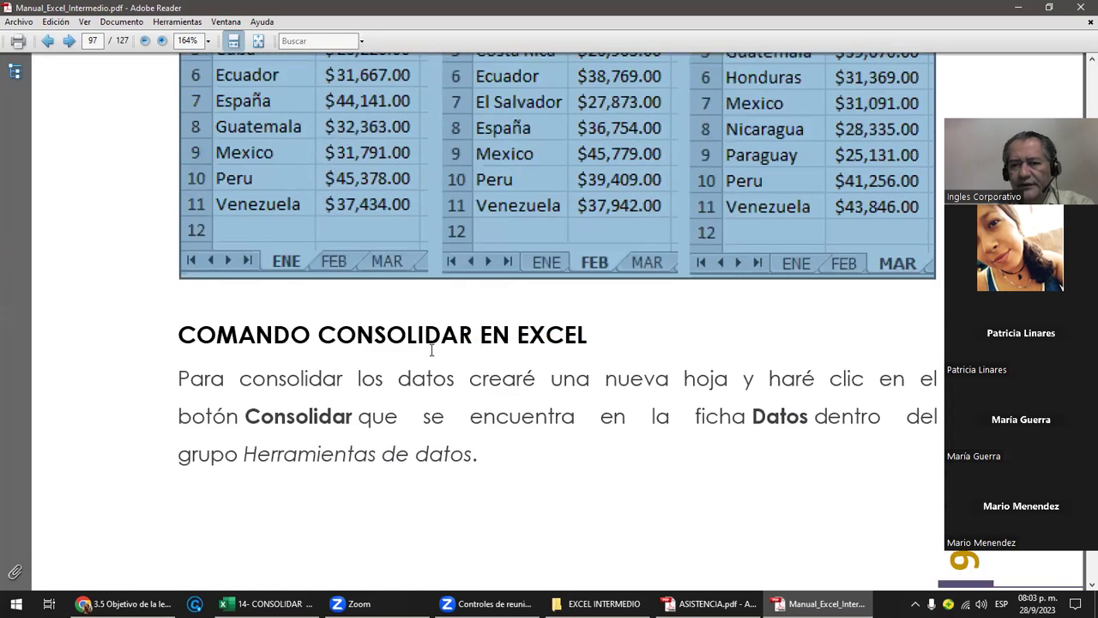
pyautogui.scroll(-2, 432, 349)
pyautogui.scroll(-2, 432, 353)
pyautogui.scroll(-1, 434, 357)
pyautogui.scroll(-1, 434, 357)
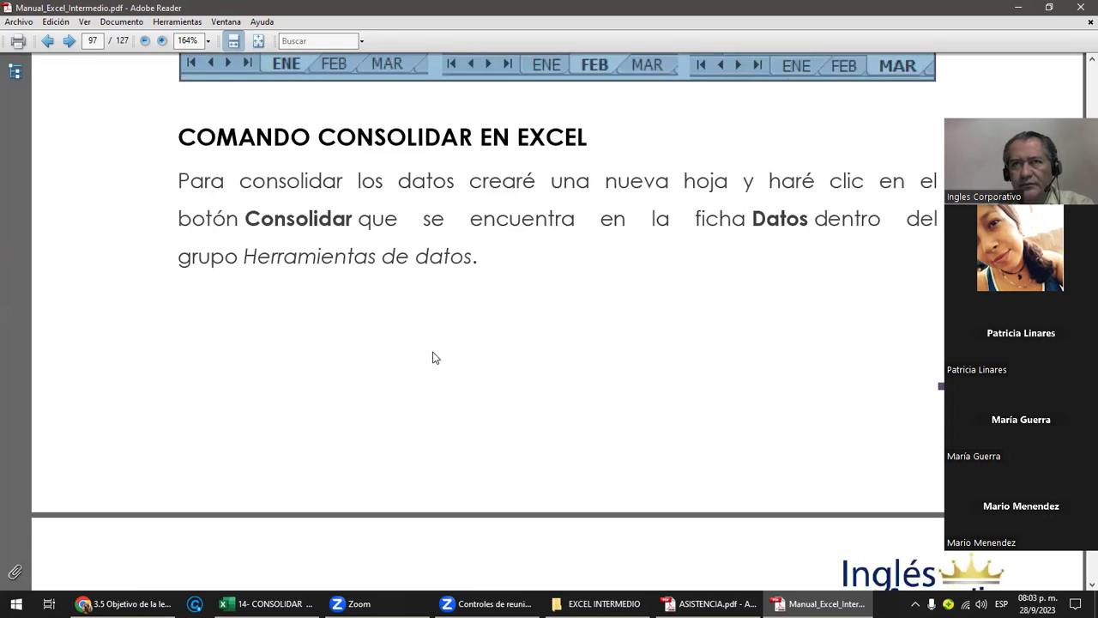
pyautogui.scroll(-2, 434, 358)
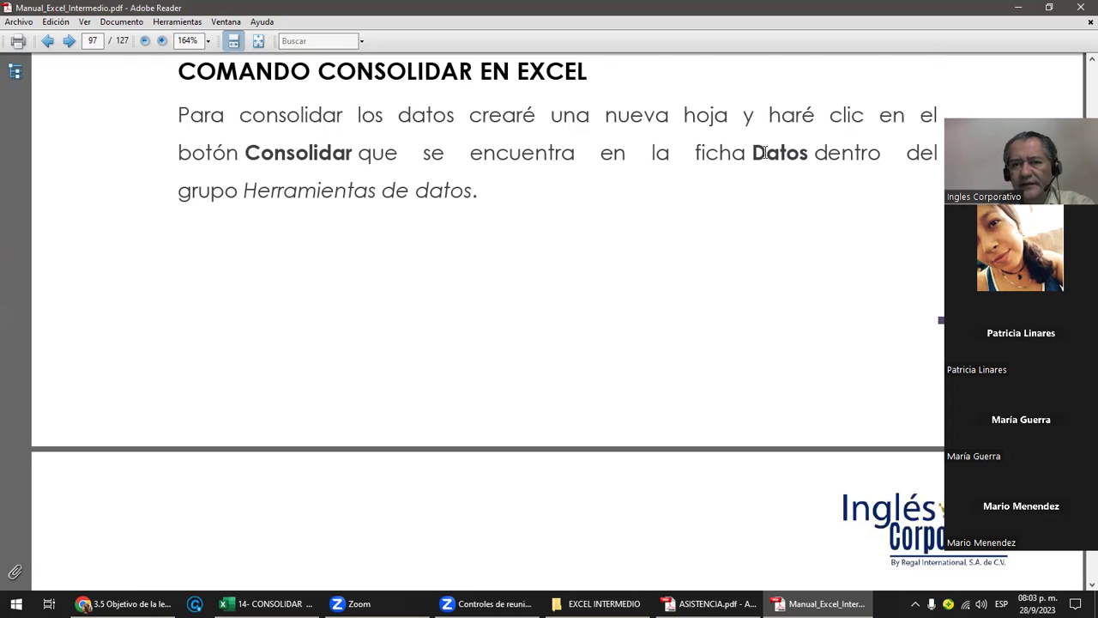
pyautogui.moveTo(751, 153); pyautogui.dragTo(811, 156)
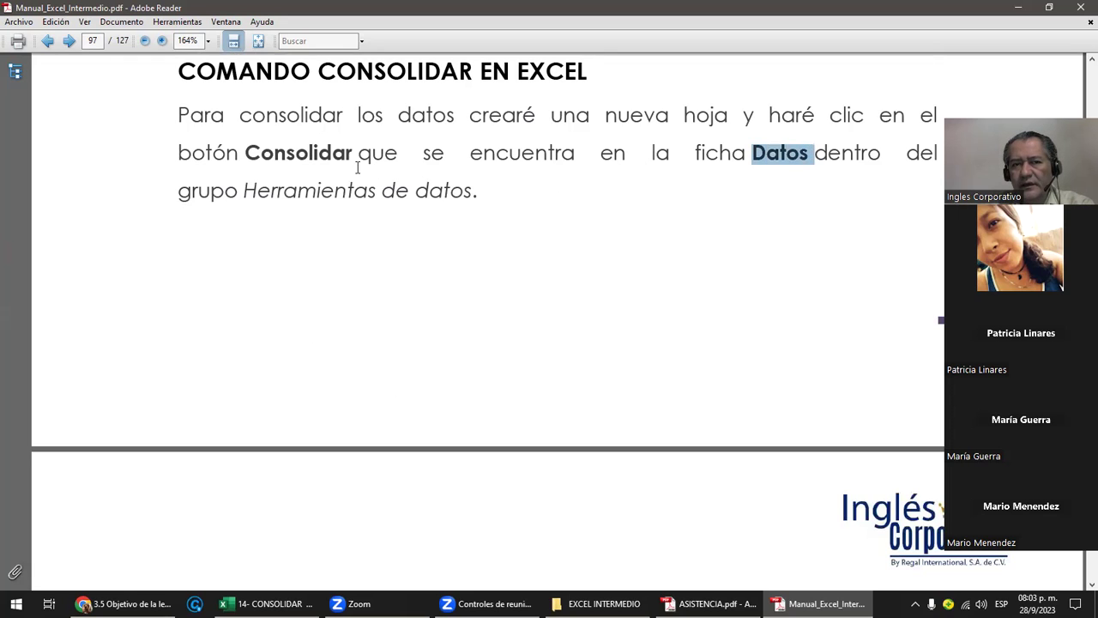
pyautogui.moveTo(357, 152); pyautogui.dragTo(246, 155)
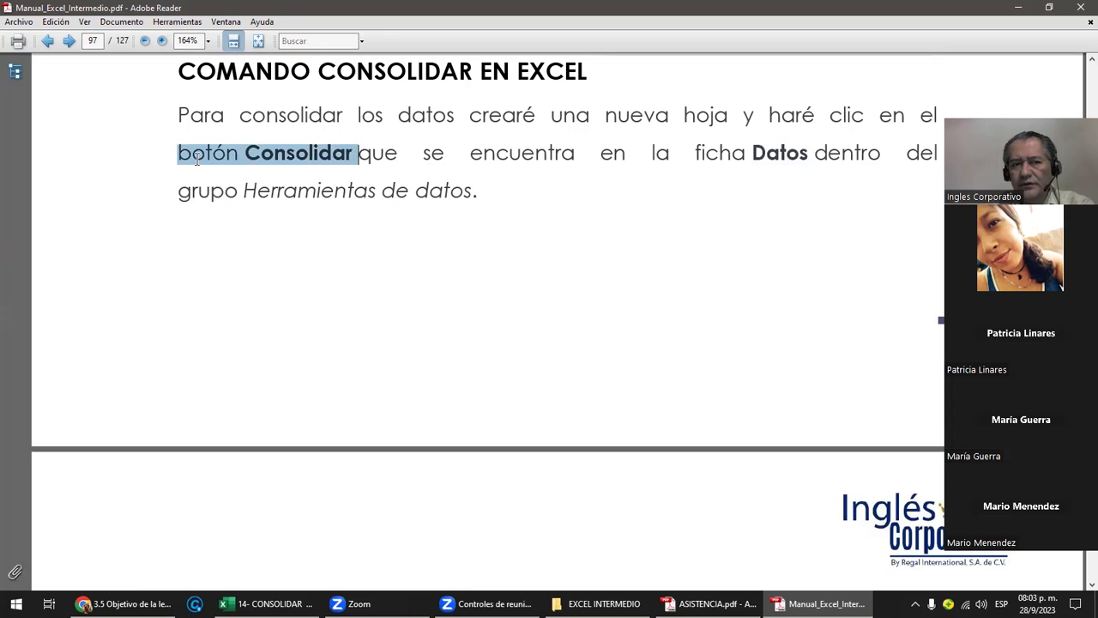
# - Scroll onto page 98 and highlight the text around the Consolidar dialog illustration
pyautogui.scroll(-3, 511, 286)
pyautogui.scroll(-3, 510, 286)
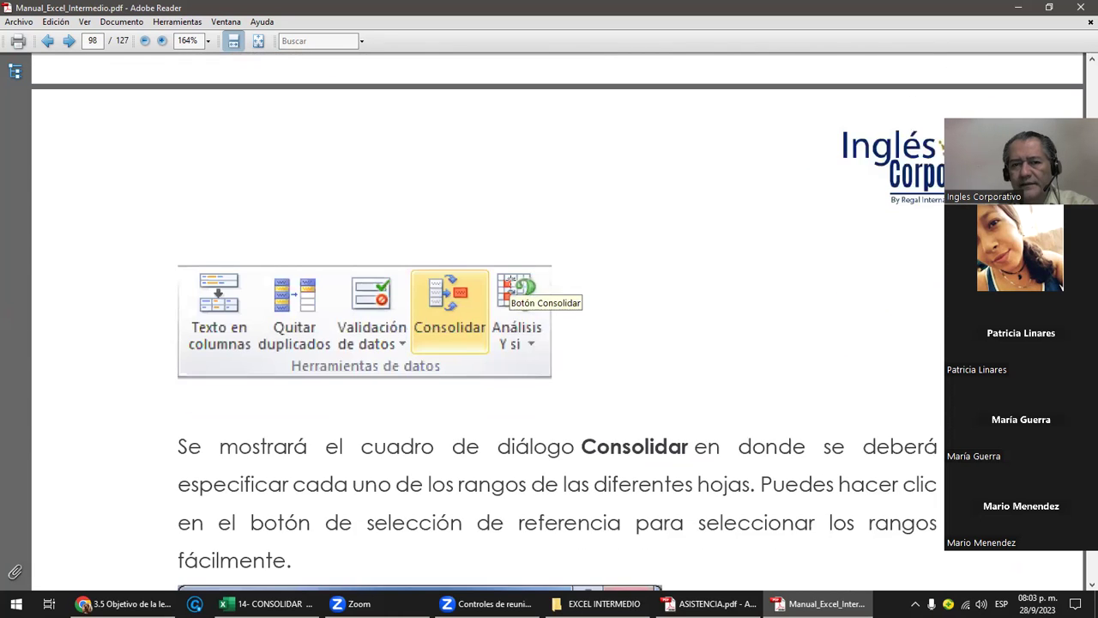
pyautogui.scroll(-1, 510, 281)
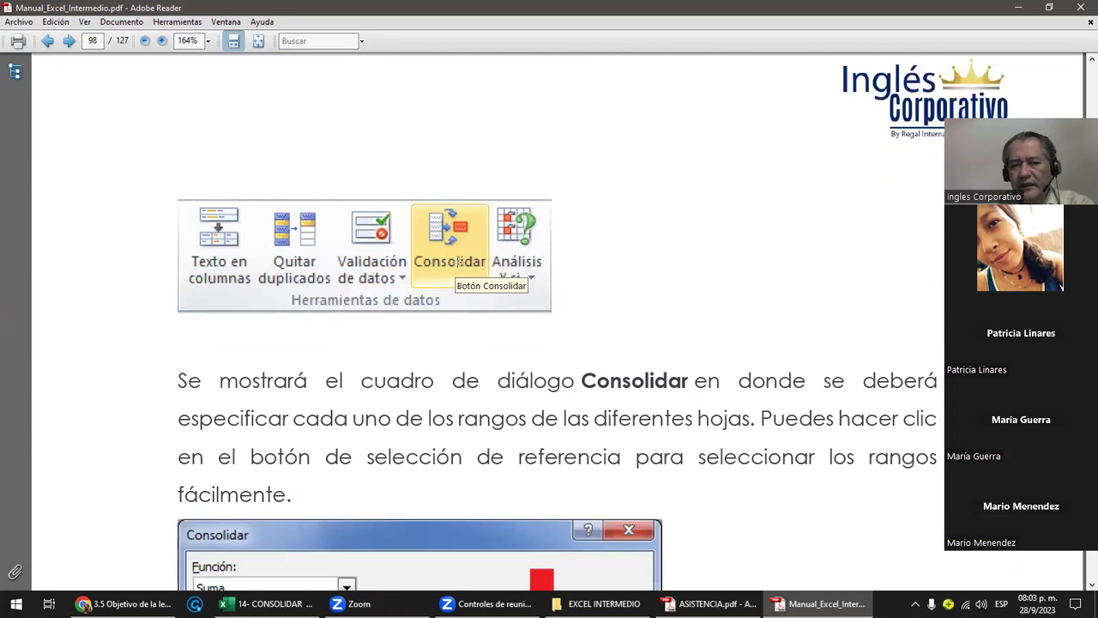
pyautogui.scroll(-1, 457, 261)
pyautogui.scroll(-1, 457, 262)
pyautogui.scroll(-1, 457, 262)
pyautogui.scroll(-2, 457, 262)
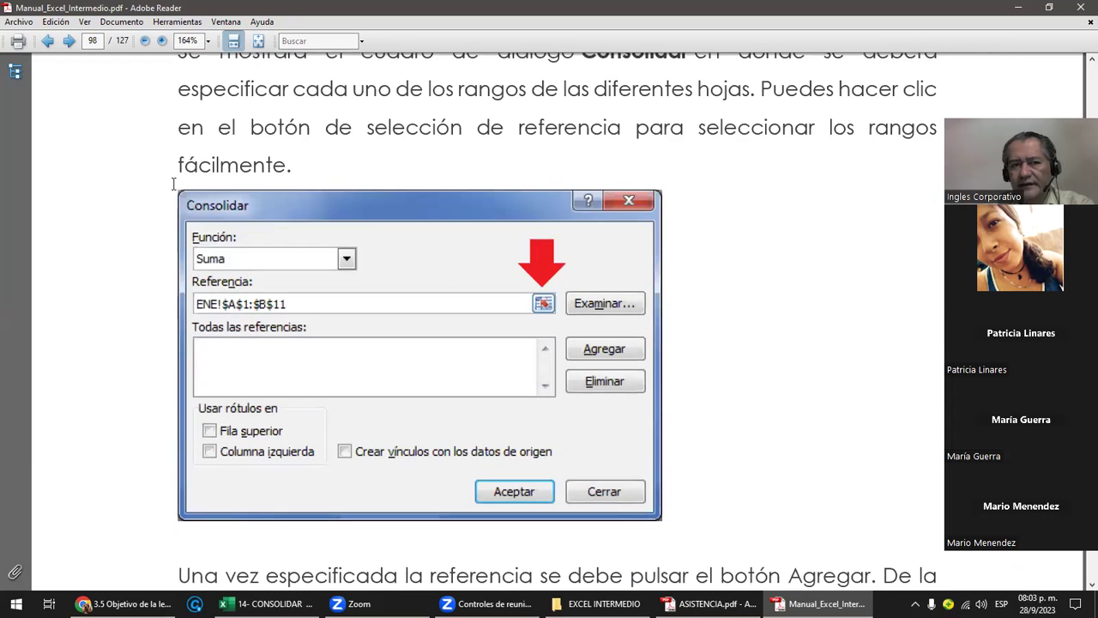
pyautogui.moveTo(145, 180); pyautogui.dragTo(644, 227)
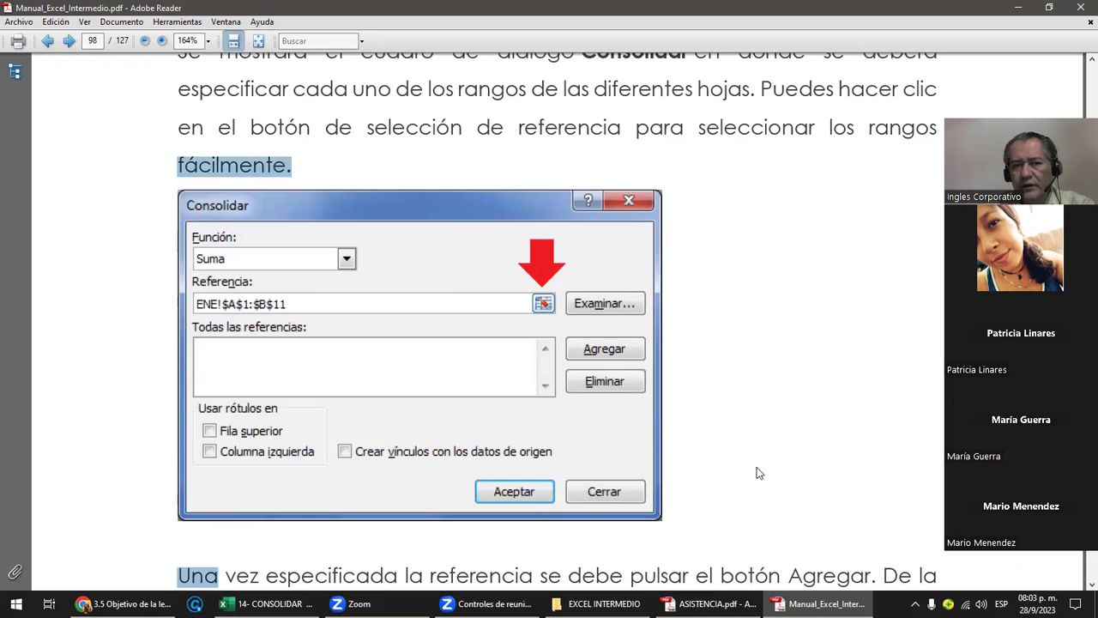
pyautogui.scroll(-2, 769, 415)
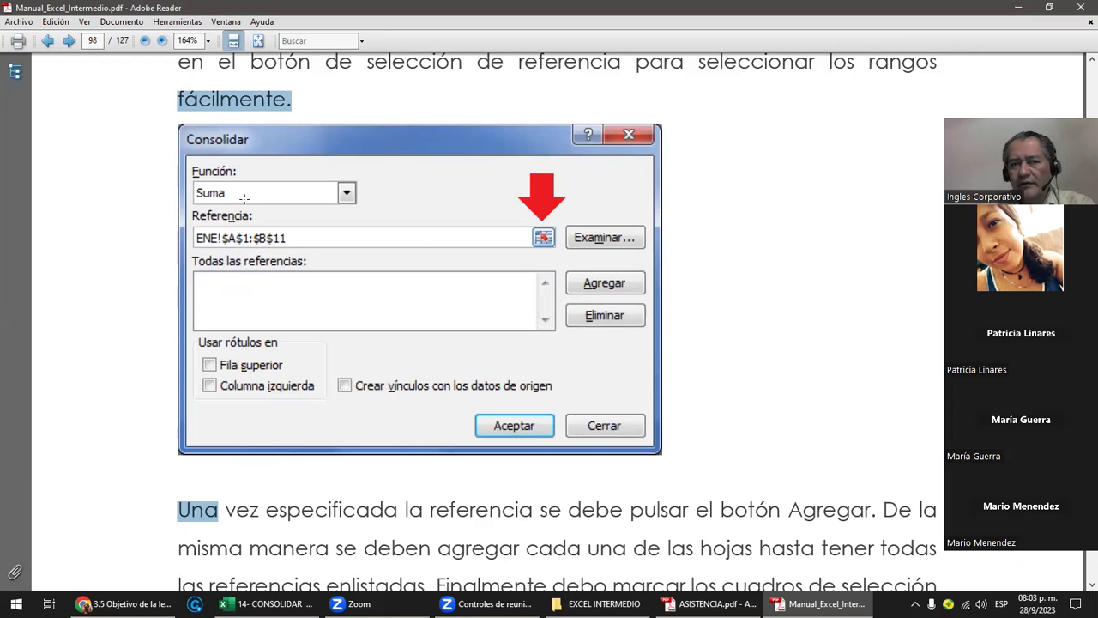
# - Outline the Función area and the Suma function field in the dialog illustration
pyautogui.moveTo(193, 180); pyautogui.dragTo(373, 199)
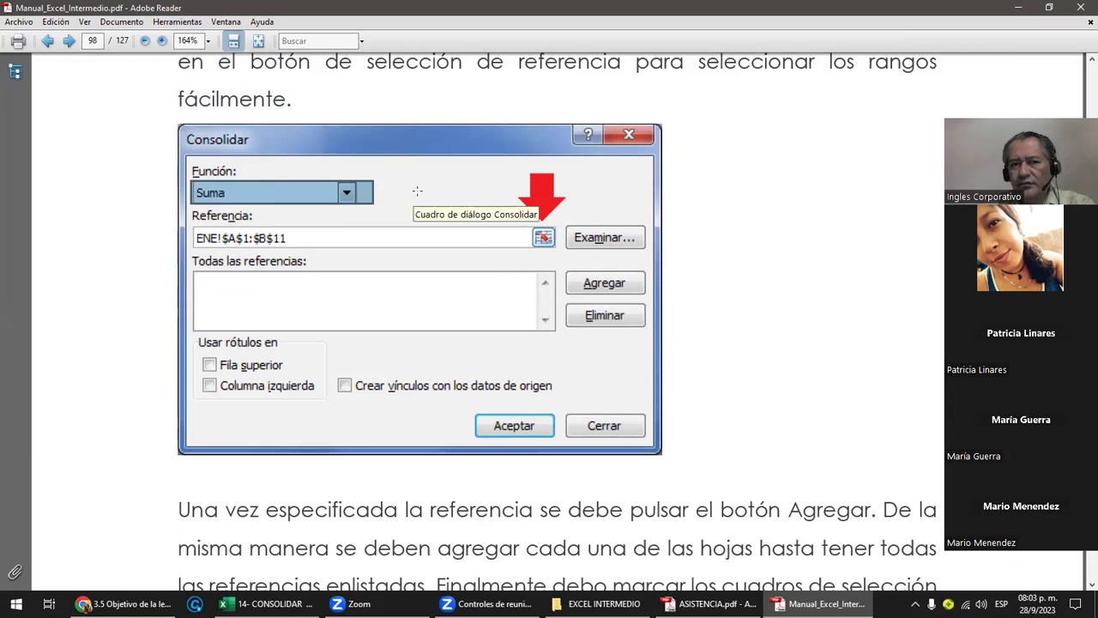
pyautogui.click(371, 199)
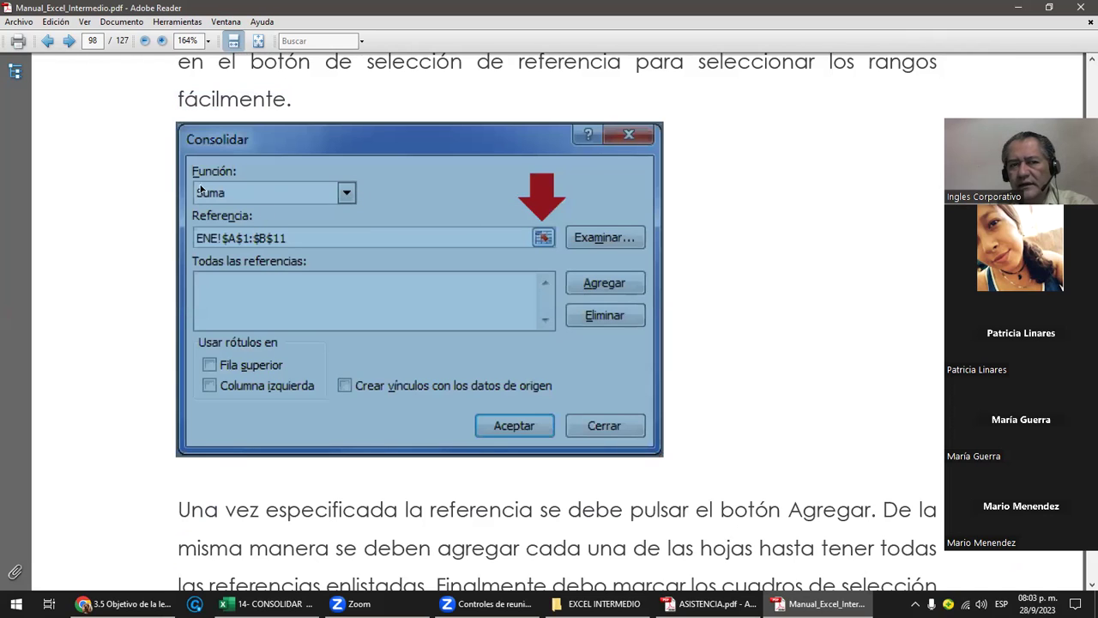
pyautogui.click(143, 187)
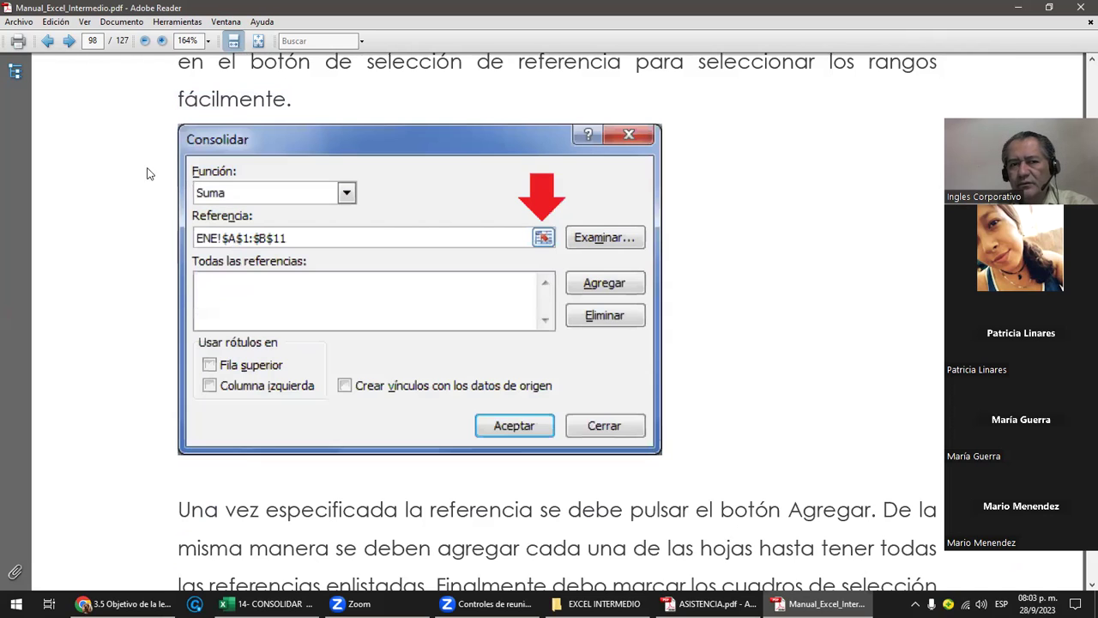
pyautogui.moveTo(406, 171); pyautogui.dragTo(186, 198)
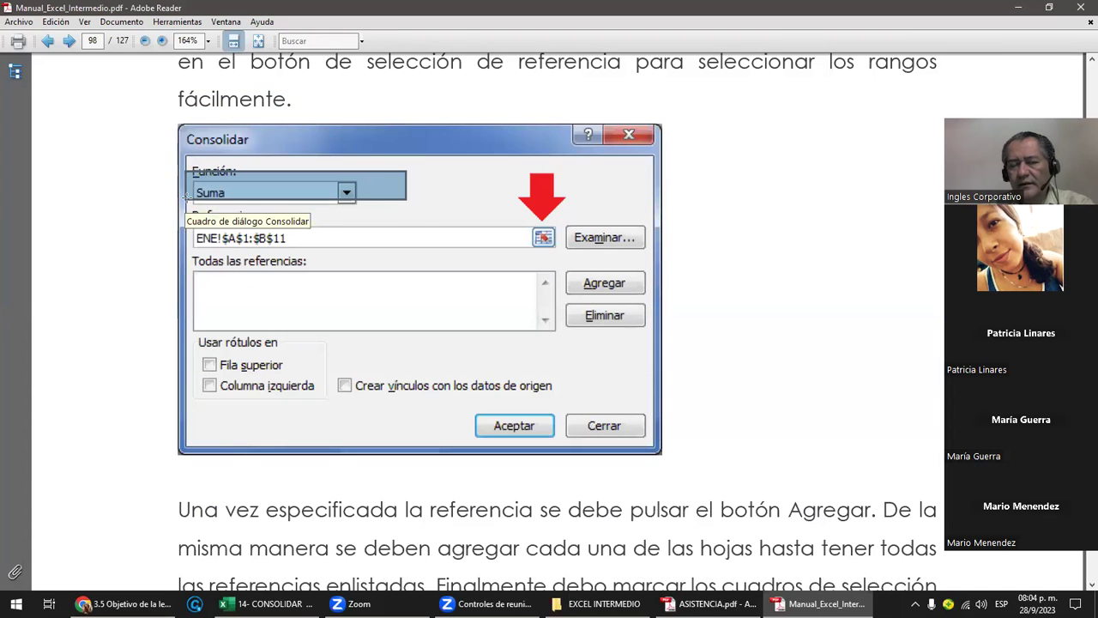
pyautogui.click(411, 231)
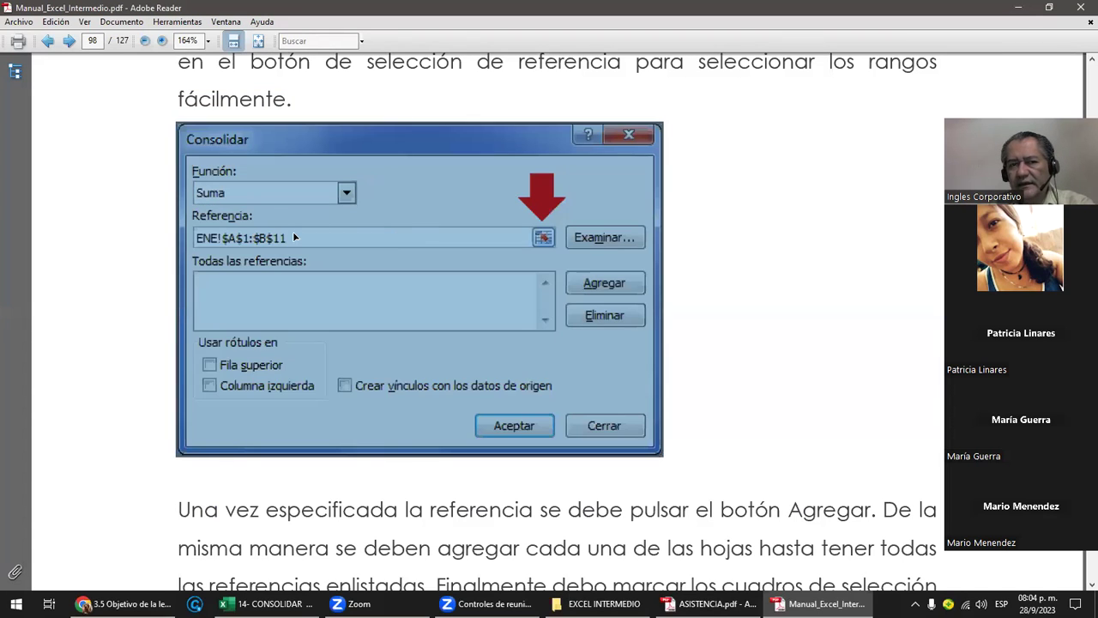
pyautogui.moveTo(299, 236); pyautogui.dragTo(322, 239)
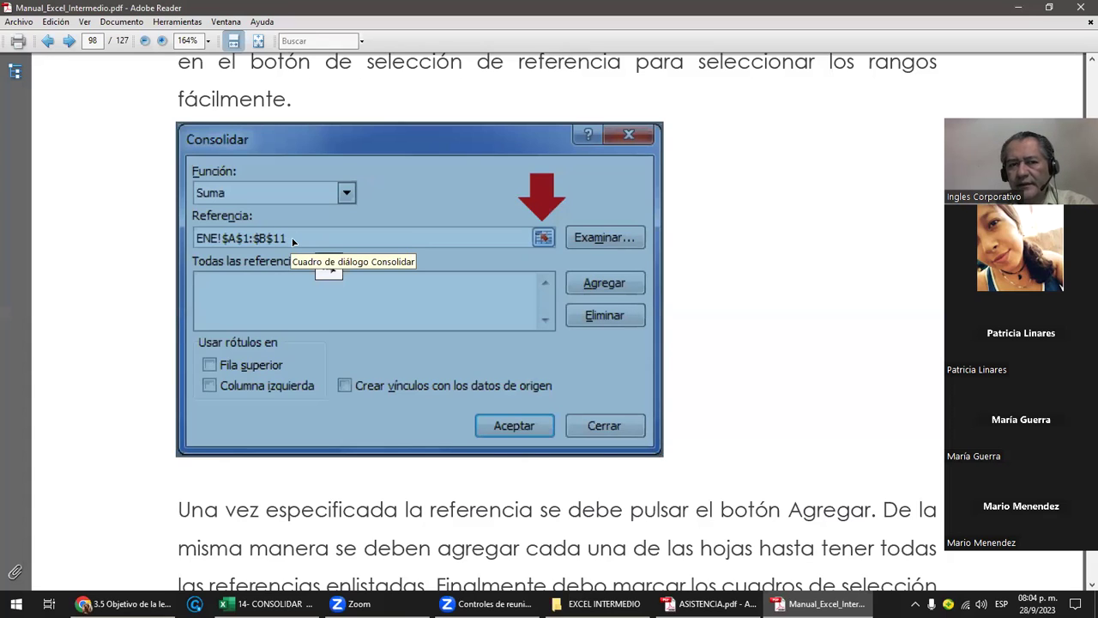
# - Point out the Todas las referencias list and the Referencia range ENE!$A$1:$B$11 in the illustration
pyautogui.moveTo(293, 241)
pyautogui.mouseDown()
pyautogui.moveTo(225, 296)
pyautogui.moveTo(306, 320)
pyautogui.mouseUp()
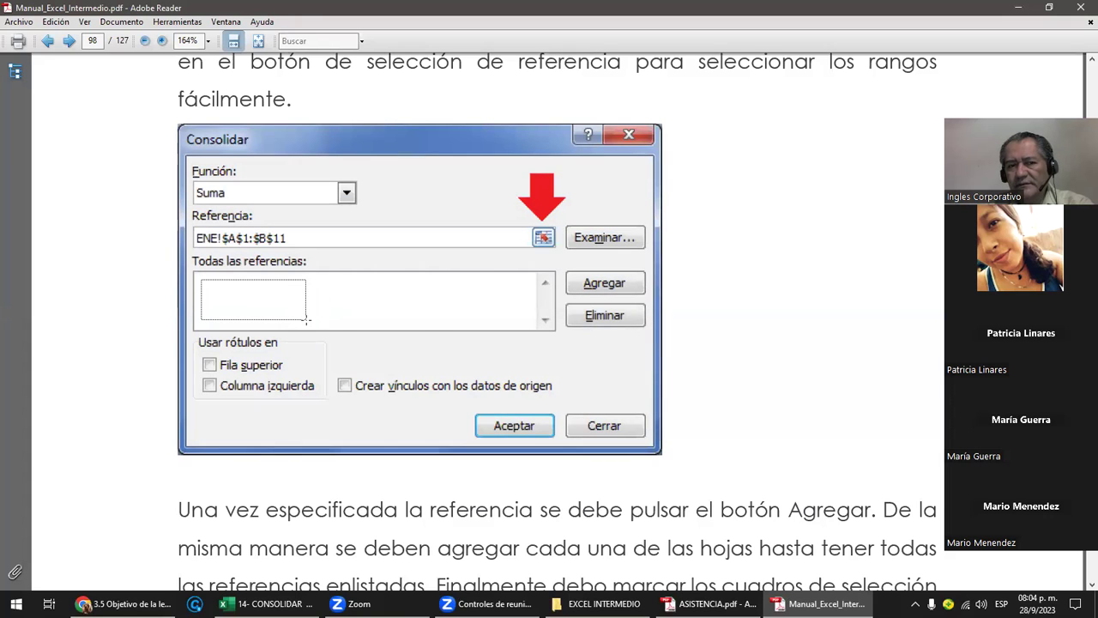
pyautogui.click(322, 271)
pyautogui.click(253, 266)
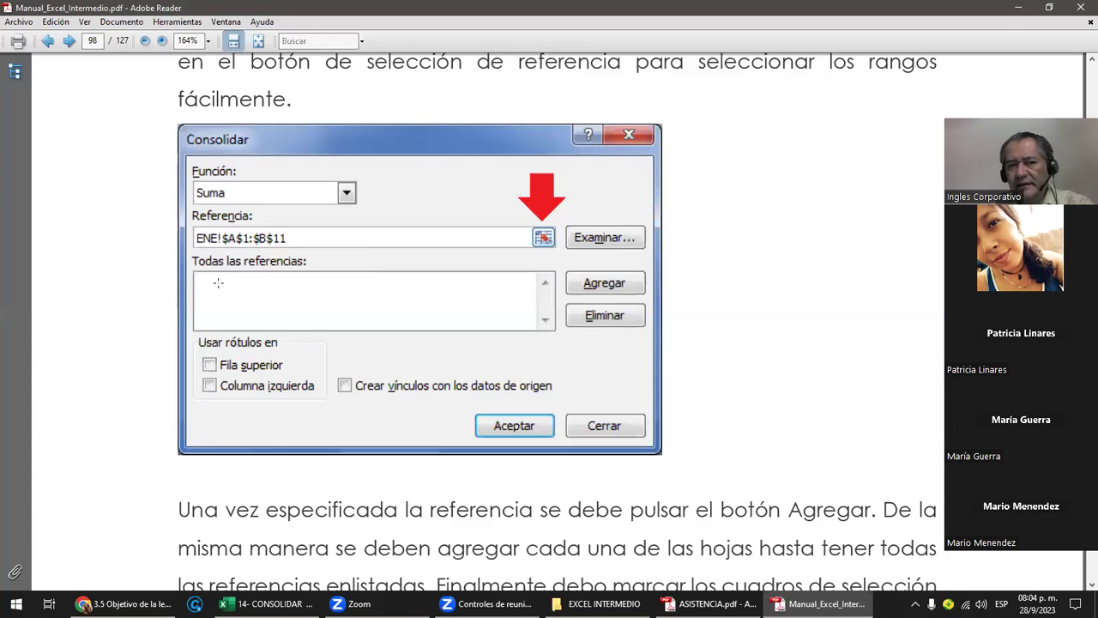
pyautogui.moveTo(208, 289); pyautogui.dragTo(302, 316)
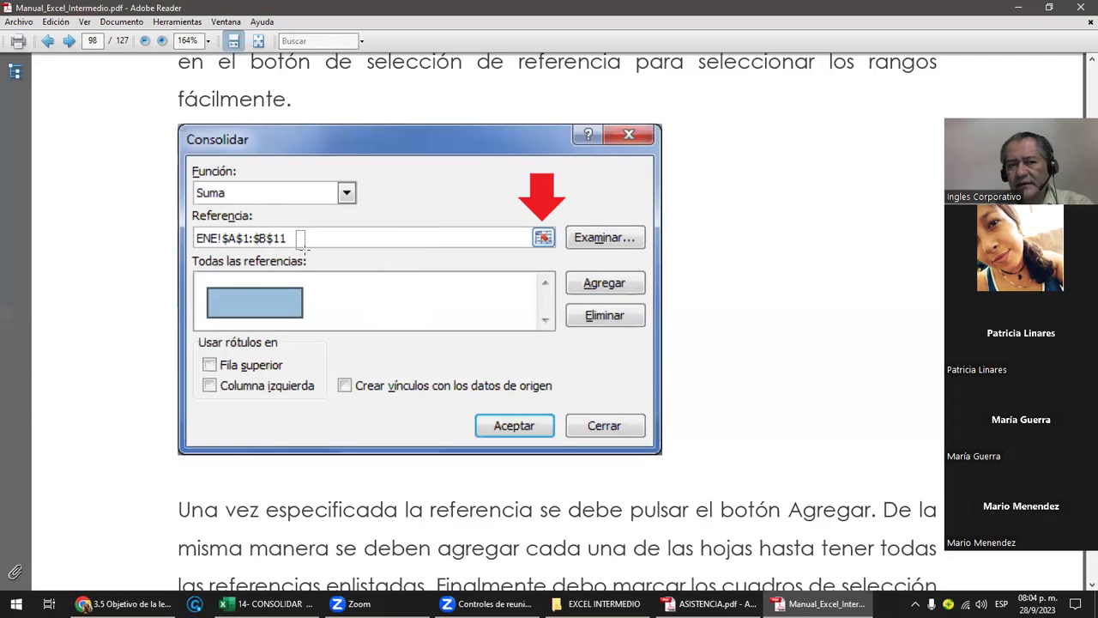
pyautogui.moveTo(303, 245); pyautogui.dragTo(306, 249)
pyautogui.moveTo(227, 303); pyautogui.dragTo(280, 319)
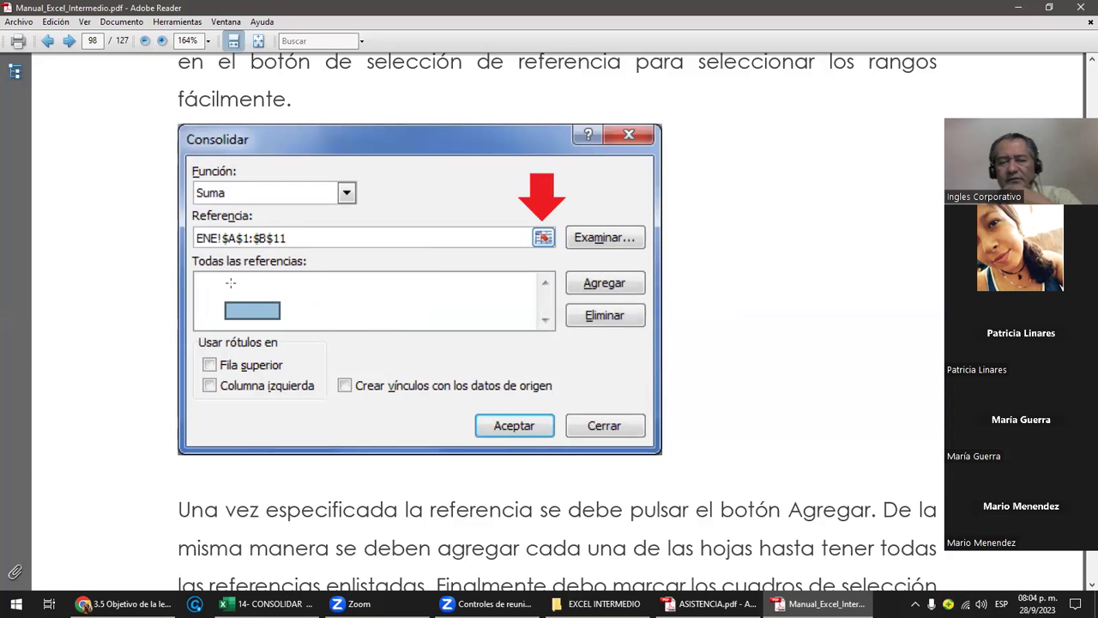
# - Scroll back up to the three monthly sheet tables on page 97
pyautogui.scroll(5, 269, 301)
pyautogui.scroll(2, 231, 283)
pyautogui.scroll(5, 231, 283)
pyautogui.scroll(1, 283, 270)
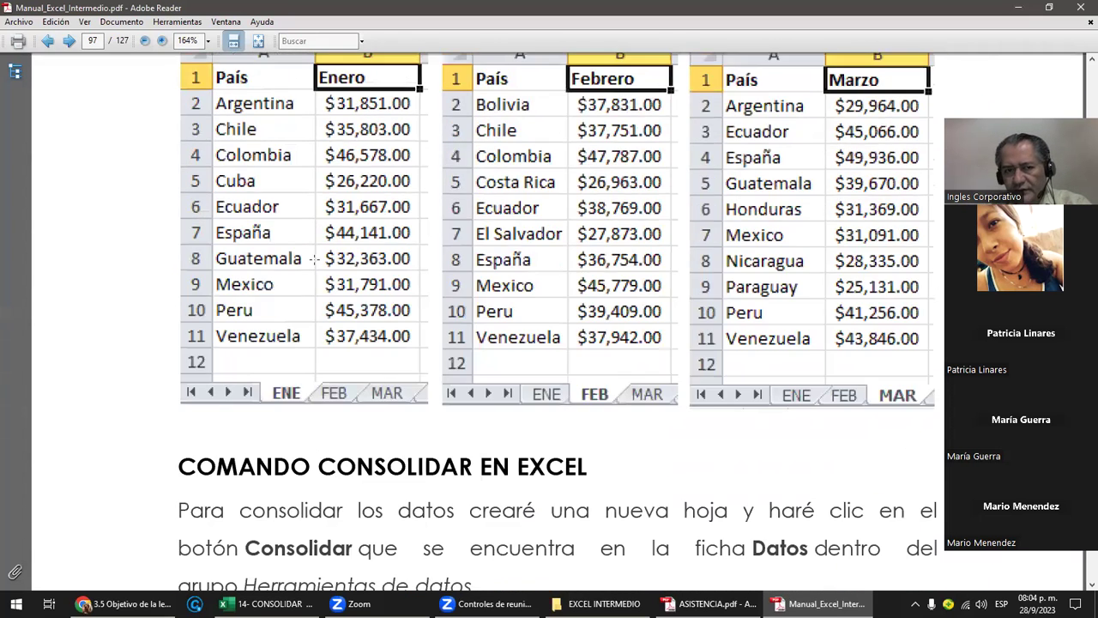
pyautogui.scroll(2, 314, 259)
pyautogui.scroll(1, 313, 259)
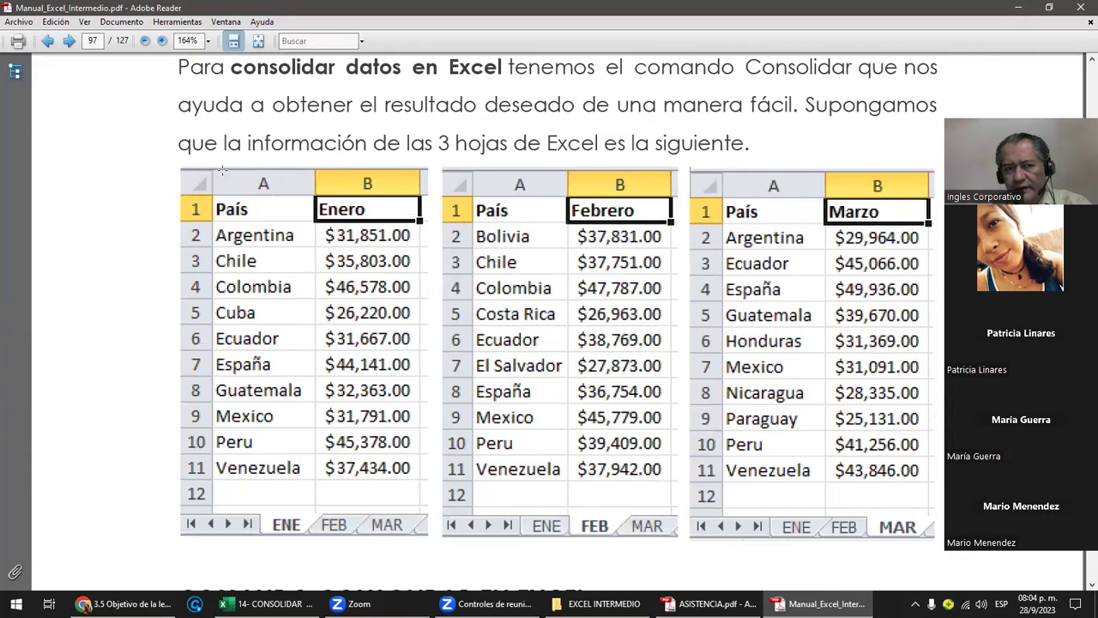
pyautogui.click(331, 177)
pyautogui.click(266, 182)
# - Box the Enero, Febrero and Marzo tables' data ranges, then return toward the dialog illustration
pyautogui.moveTo(266, 182); pyautogui.dragTo(333, 391)
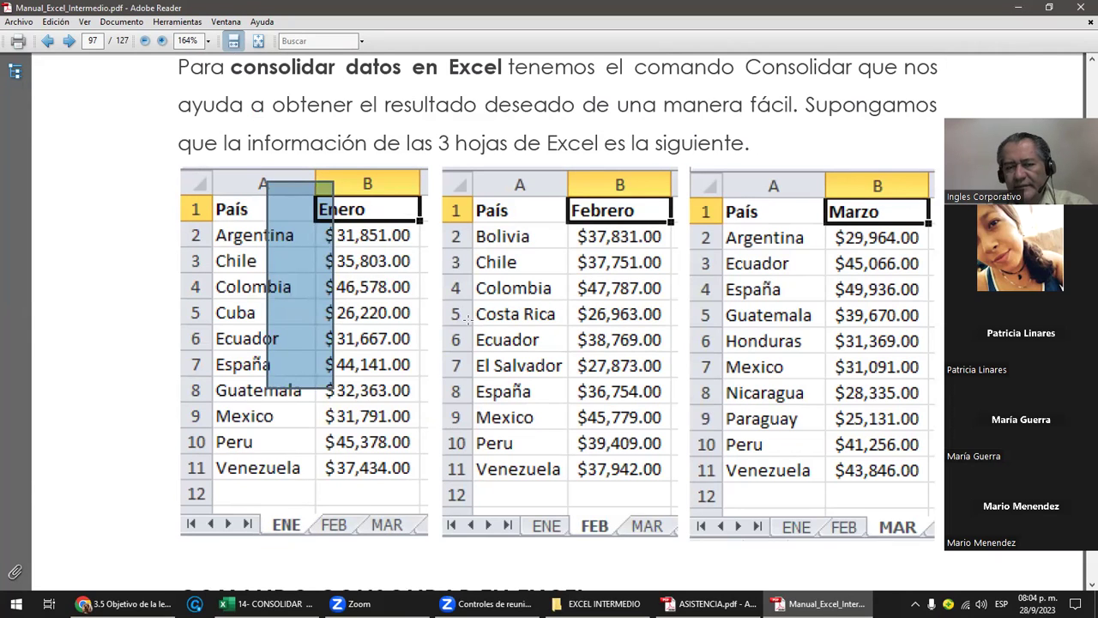
pyautogui.moveTo(546, 185); pyautogui.dragTo(659, 409)
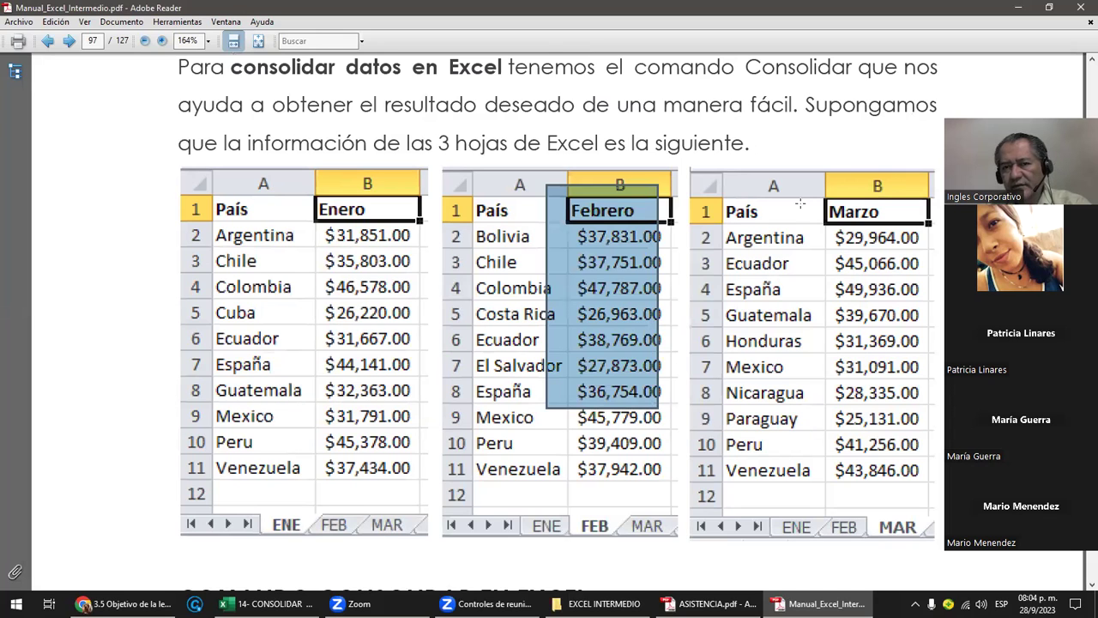
pyautogui.moveTo(779, 185); pyautogui.dragTo(894, 457)
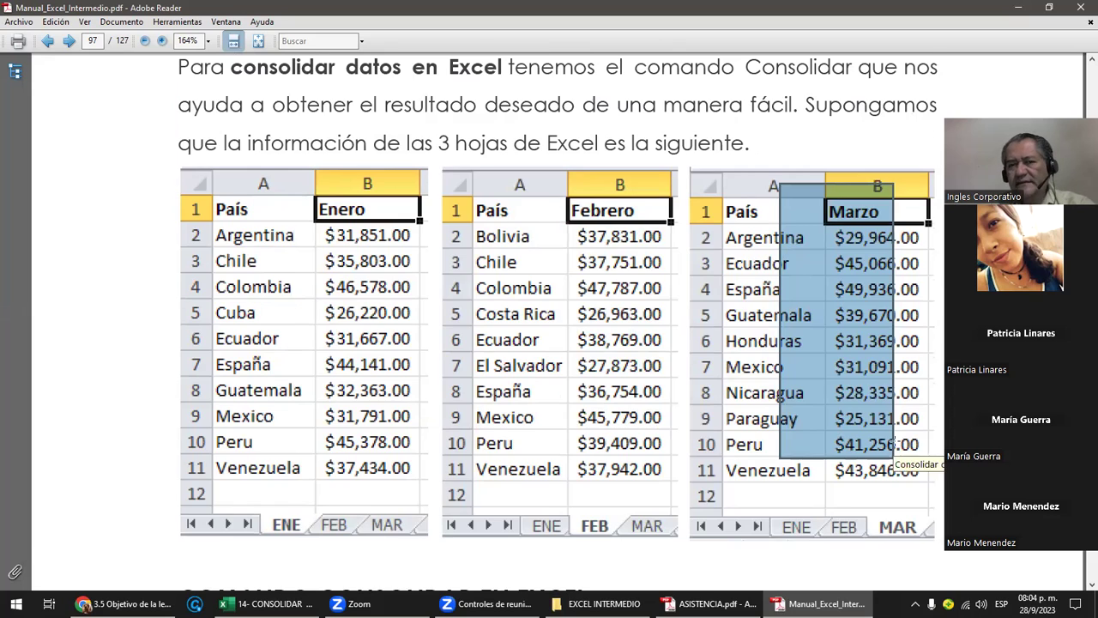
pyautogui.scroll(-5, 892, 443)
pyautogui.scroll(-5, 904, 441)
pyautogui.scroll(-5, 909, 438)
# - Outline the label options group in the Consolidar dialog illustration
pyautogui.scroll(-5, 911, 437)
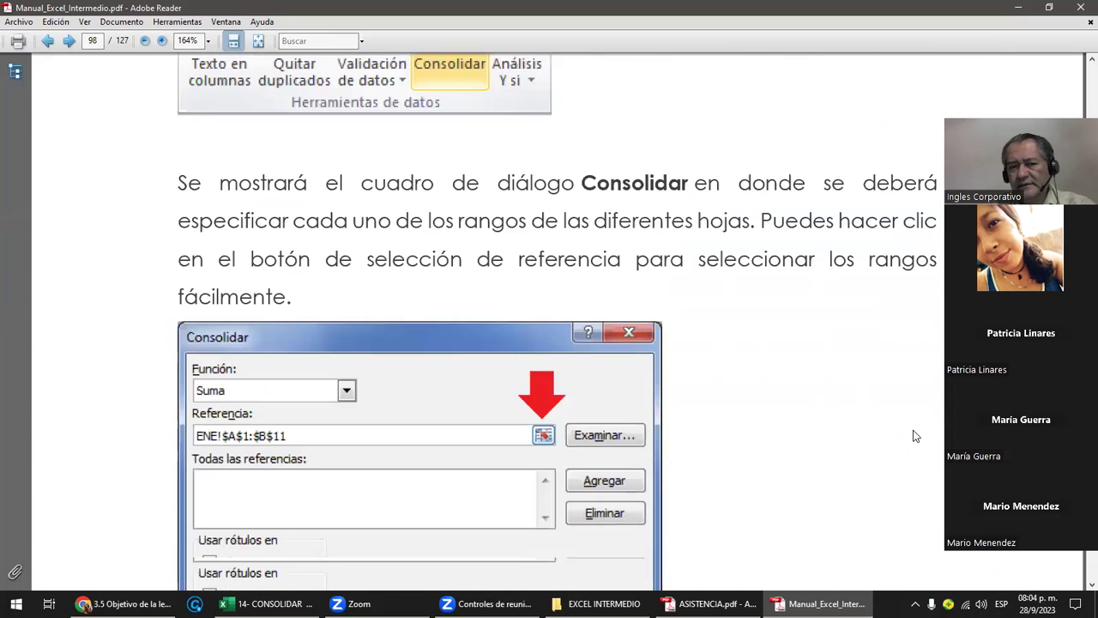
pyautogui.scroll(-5, 916, 436)
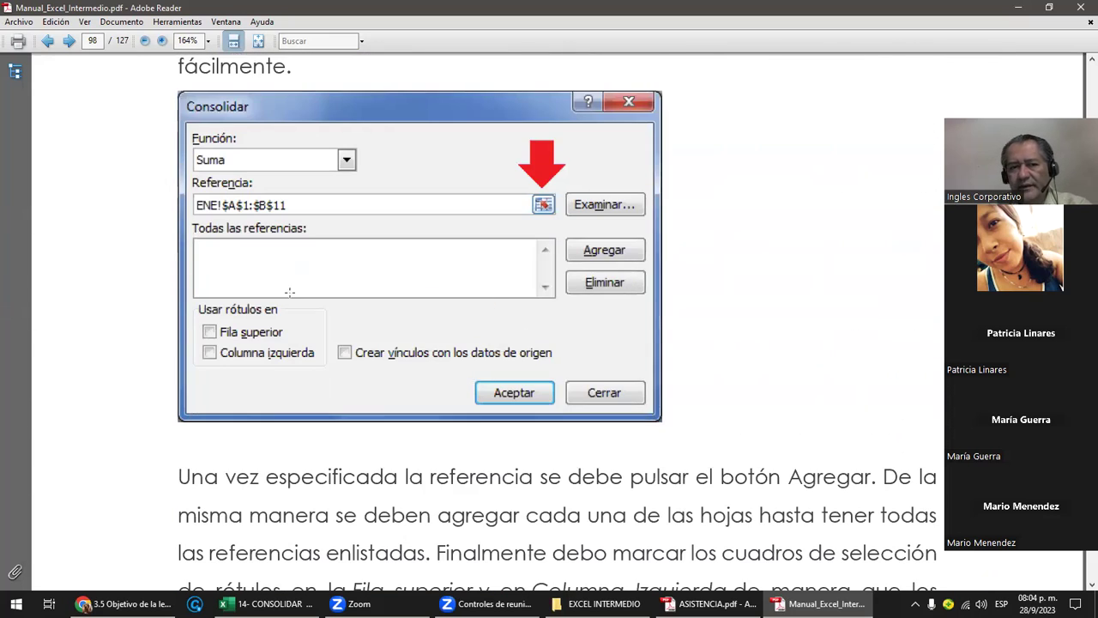
pyautogui.moveTo(192, 302); pyautogui.dragTo(333, 383)
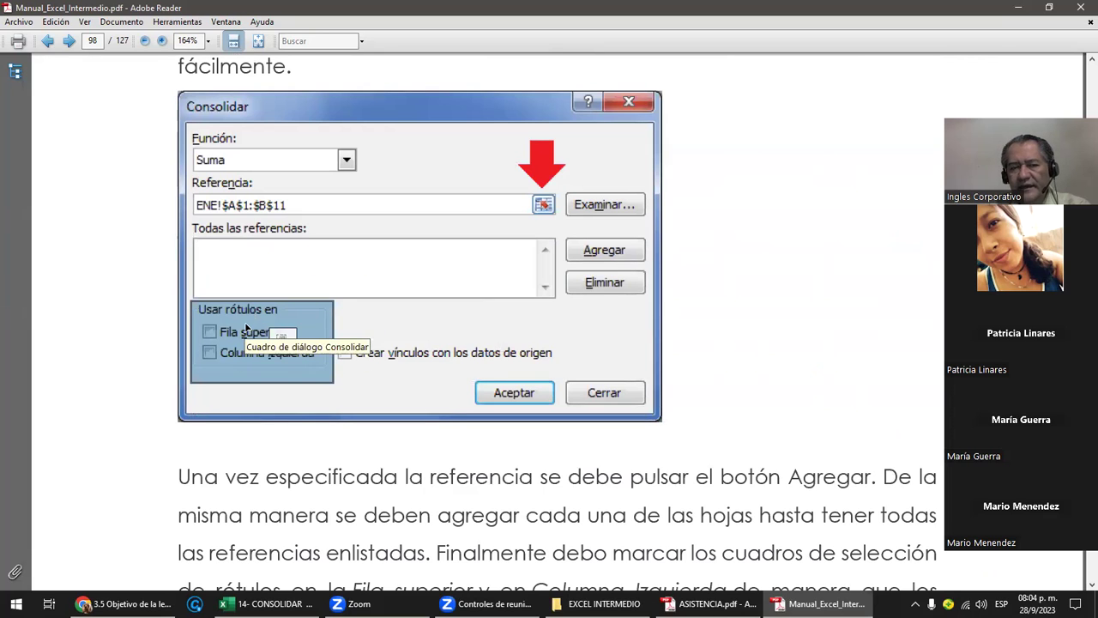
# - Back on page 97, mark the header row across all three tables and the ENE and FEB country columns
pyautogui.scroll(1, 245, 326)
pyautogui.scroll(5, 245, 323)
pyautogui.scroll(5, 246, 325)
pyautogui.scroll(1, 245, 324)
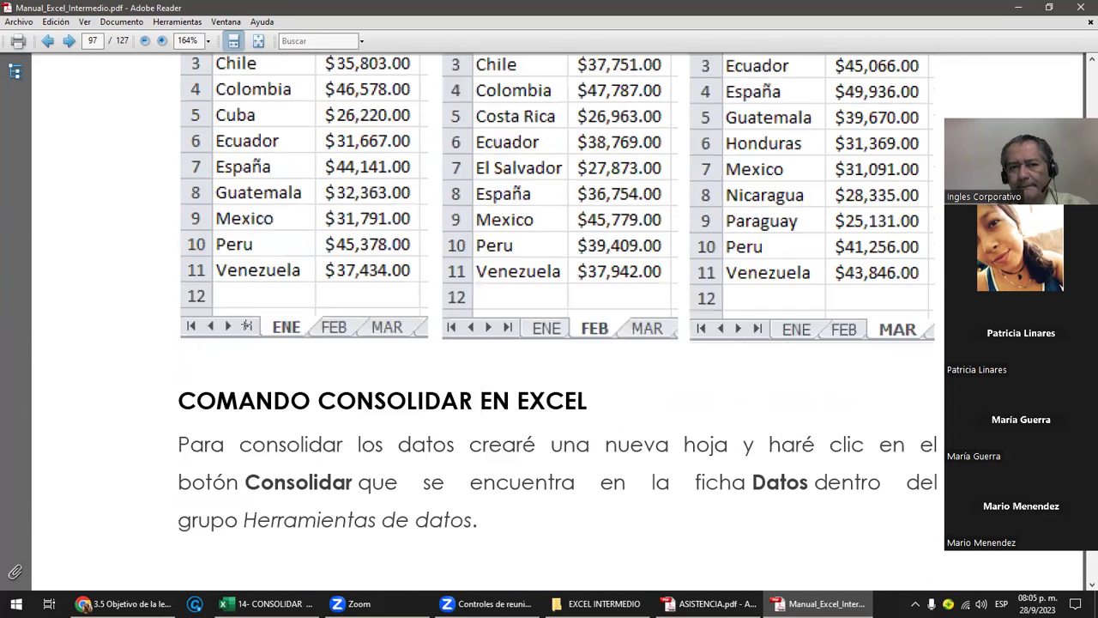
pyautogui.scroll(2, 245, 324)
pyautogui.moveTo(196, 151)
pyautogui.mouseDown()
pyautogui.moveTo(598, 127)
pyautogui.moveTo(931, 142)
pyautogui.mouseUp()
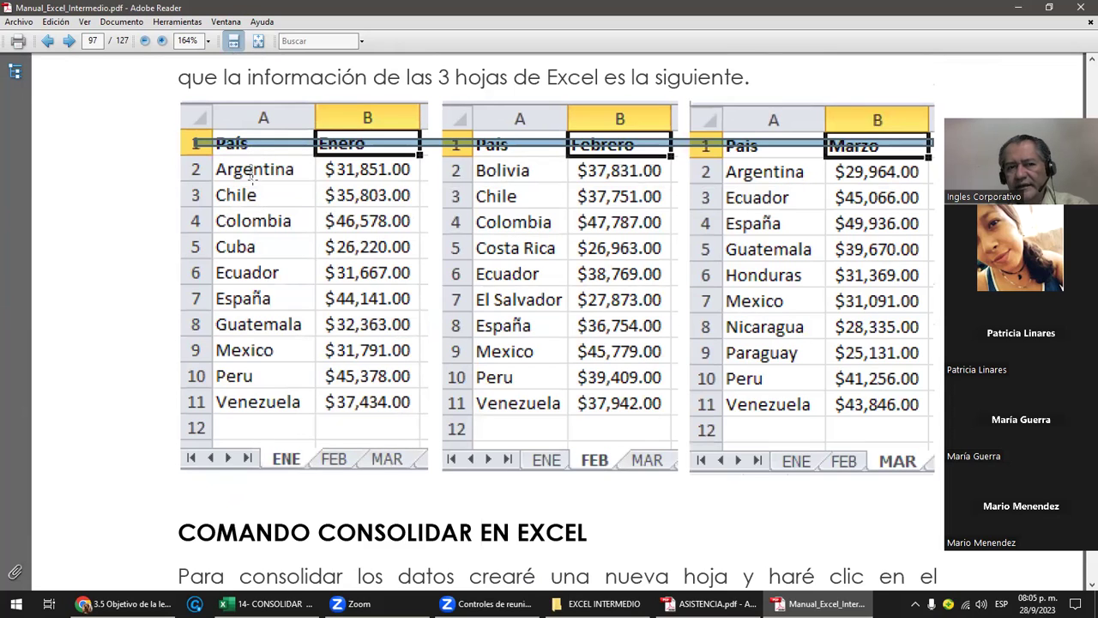
pyautogui.moveTo(252, 164); pyautogui.dragTo(253, 413)
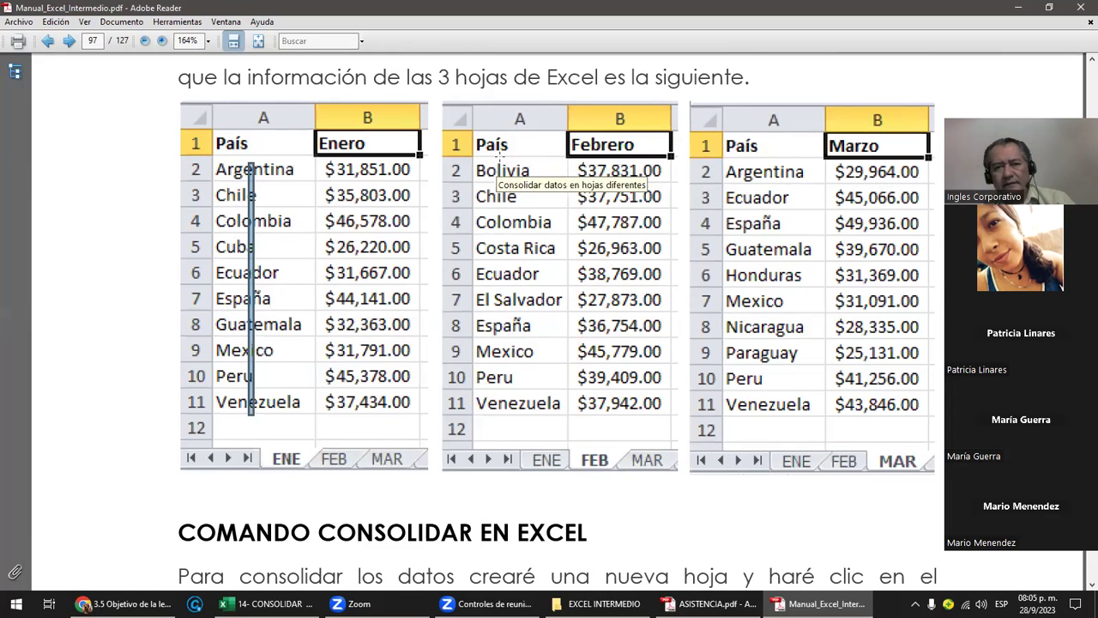
pyautogui.moveTo(501, 153); pyautogui.dragTo(561, 419)
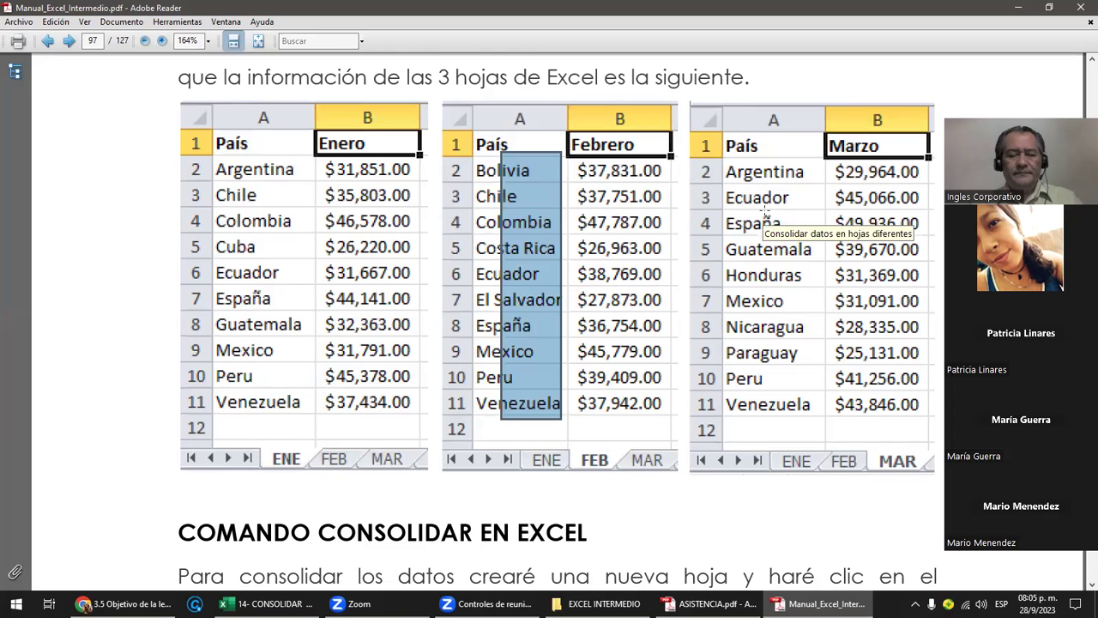
# - Scroll to page 99's completed Consolidar dialog with all three references and the consolidated result table
pyautogui.scroll(-2, 347, 396)
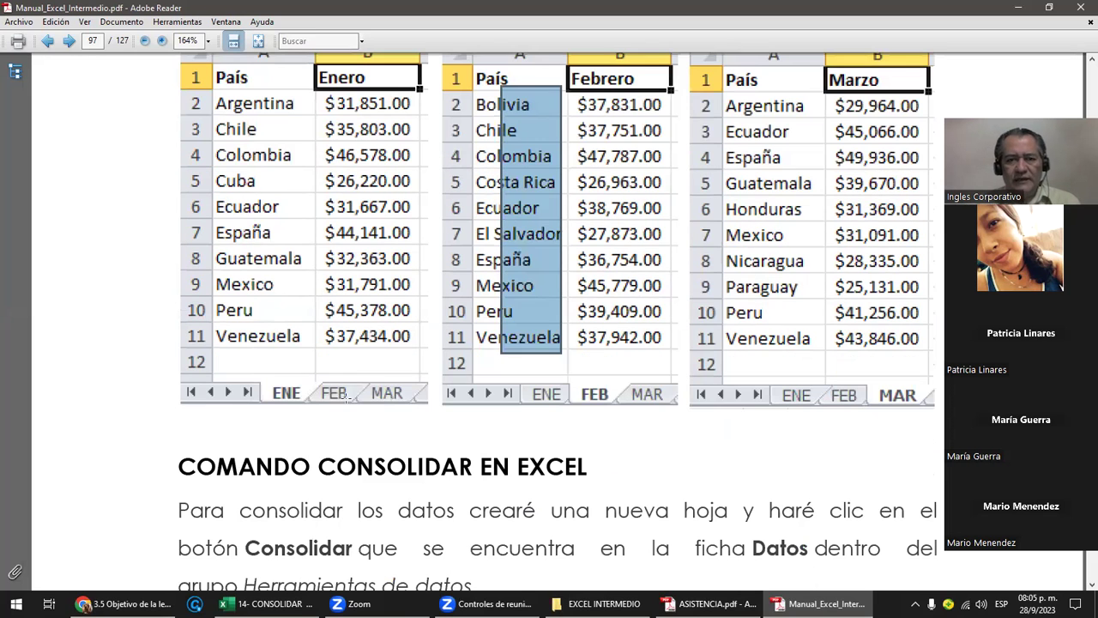
pyautogui.scroll(-8, 363, 357)
pyautogui.scroll(-5, 364, 357)
pyautogui.scroll(-8, 363, 357)
pyautogui.scroll(-9, 369, 356)
pyautogui.scroll(-5, 374, 356)
pyautogui.scroll(-8, 381, 355)
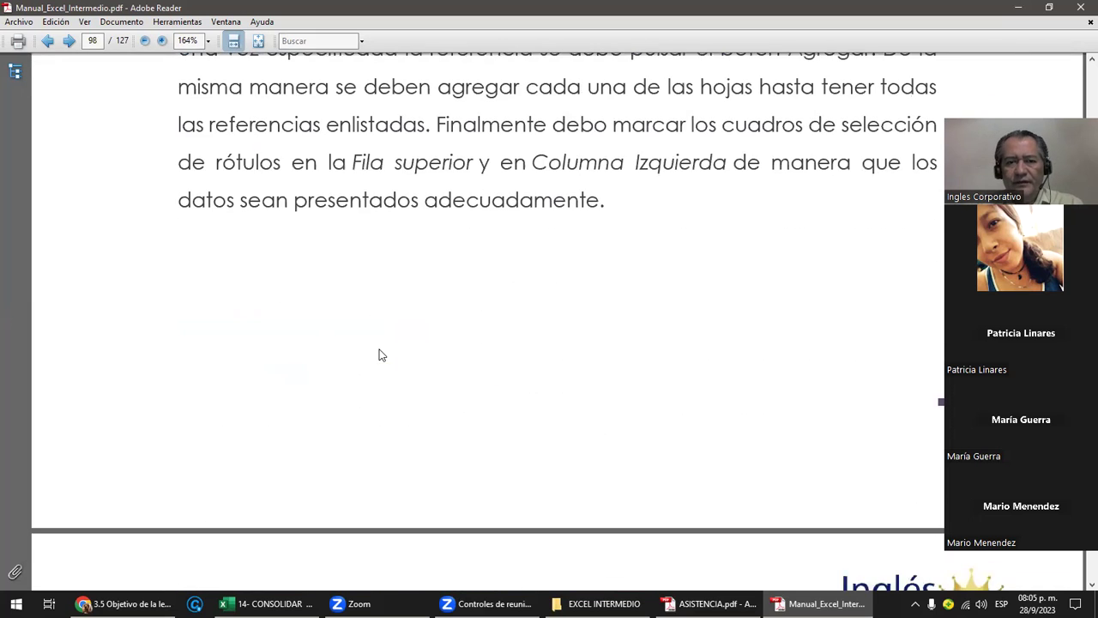
pyautogui.scroll(-2, 381, 355)
pyautogui.scroll(-8, 380, 356)
pyautogui.scroll(-2, 379, 352)
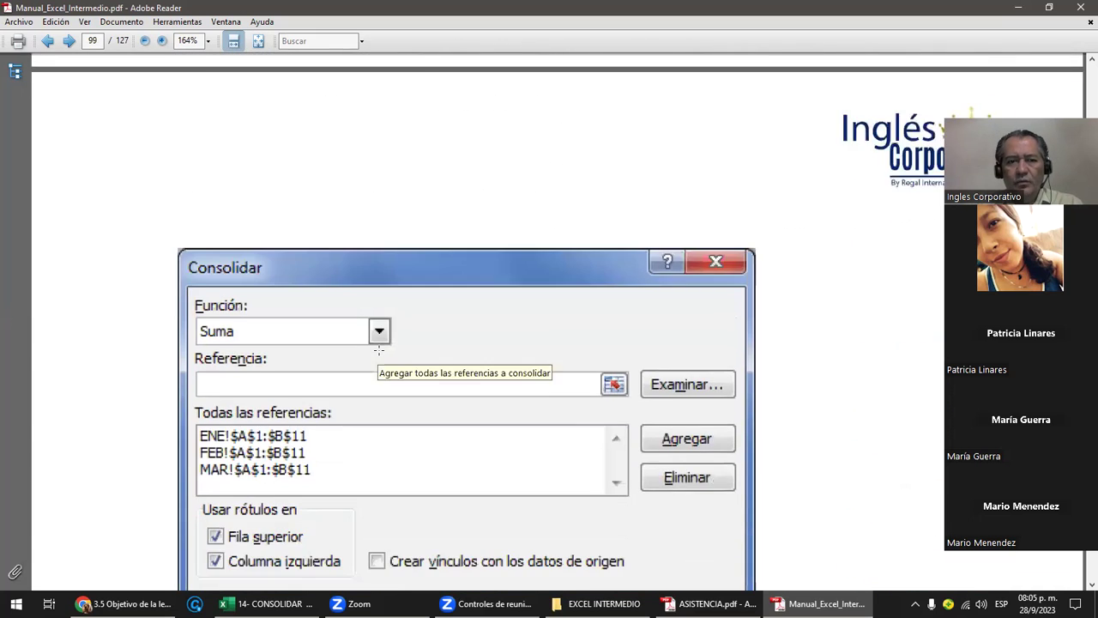
pyautogui.scroll(-3, 379, 350)
pyautogui.scroll(-4, 378, 350)
pyautogui.scroll(-4, 343, 334)
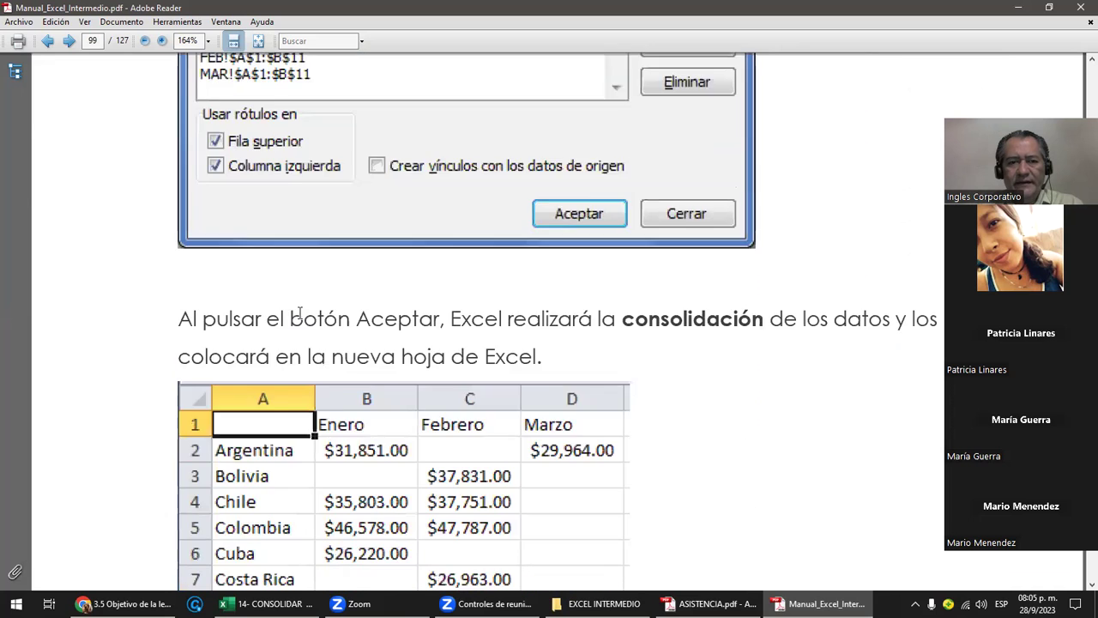
pyautogui.scroll(-2, 300, 313)
pyautogui.scroll(-2, 299, 313)
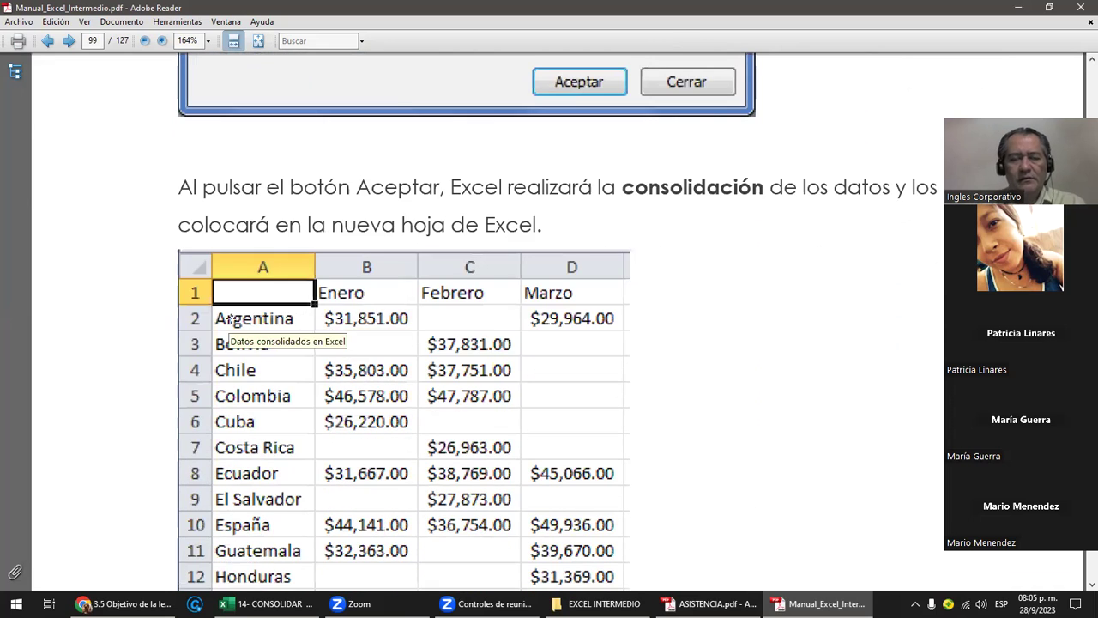
pyautogui.scroll(-2, 230, 315)
pyautogui.moveTo(254, 255); pyautogui.dragTo(294, 556)
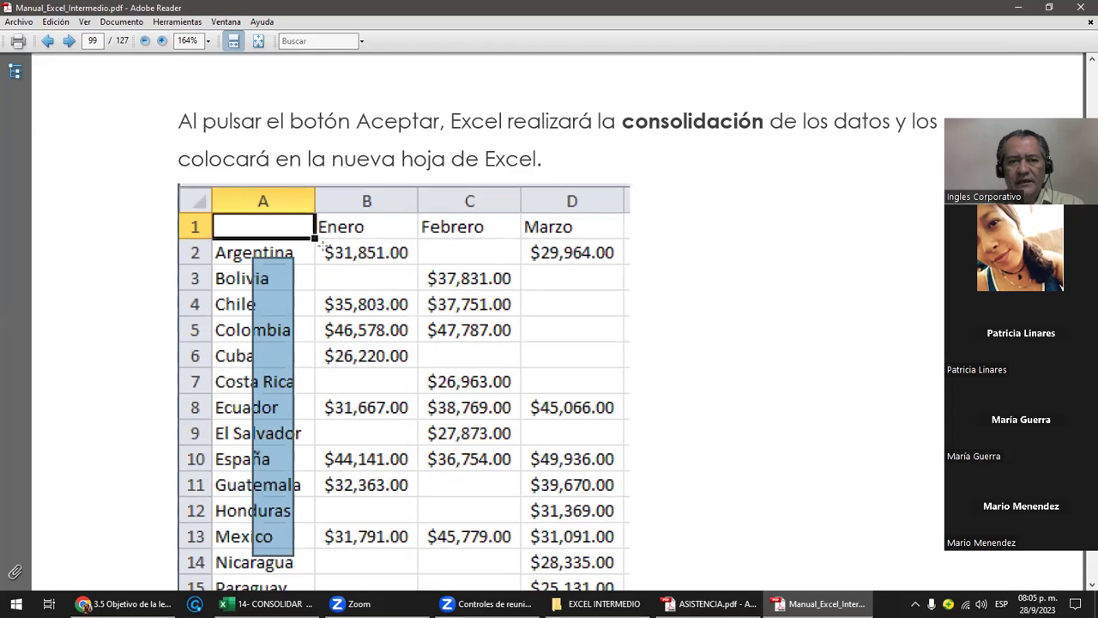
pyautogui.moveTo(338, 247)
pyautogui.mouseDown()
pyautogui.moveTo(392, 385)
pyautogui.moveTo(396, 446)
pyautogui.moveTo(378, 538)
pyautogui.mouseUp()
pyautogui.moveTo(376, 553); pyautogui.dragTo(376, 553)
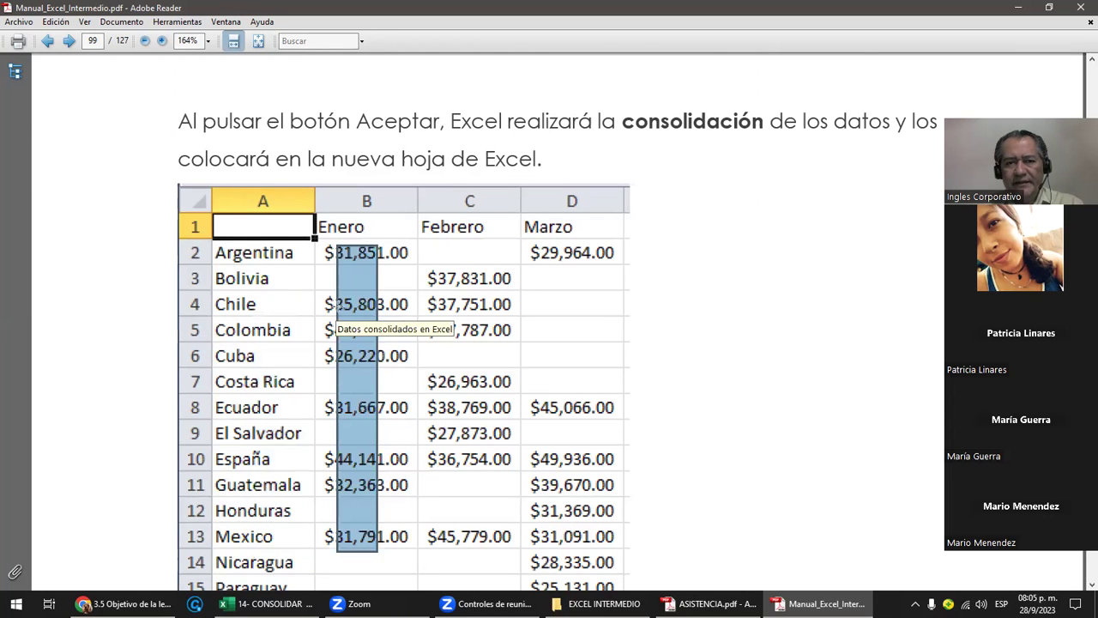
pyautogui.click(340, 309)
pyautogui.click(445, 271)
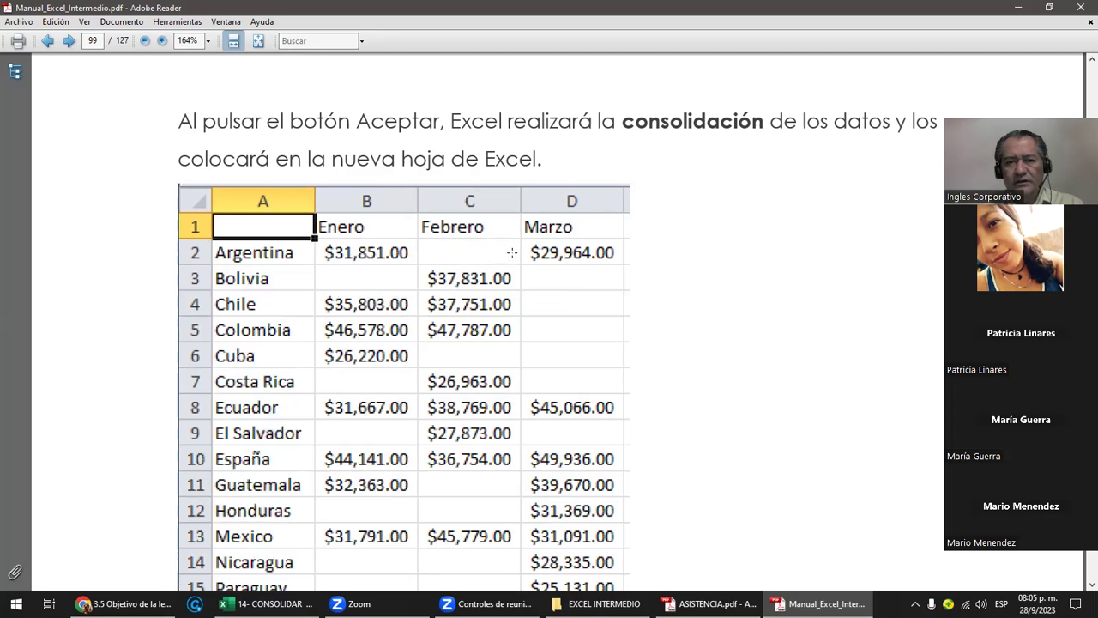
pyautogui.scroll(-2, 369, 311)
pyautogui.scroll(-2, 371, 308)
pyautogui.scroll(-2, 371, 307)
pyautogui.scroll(-2, 372, 307)
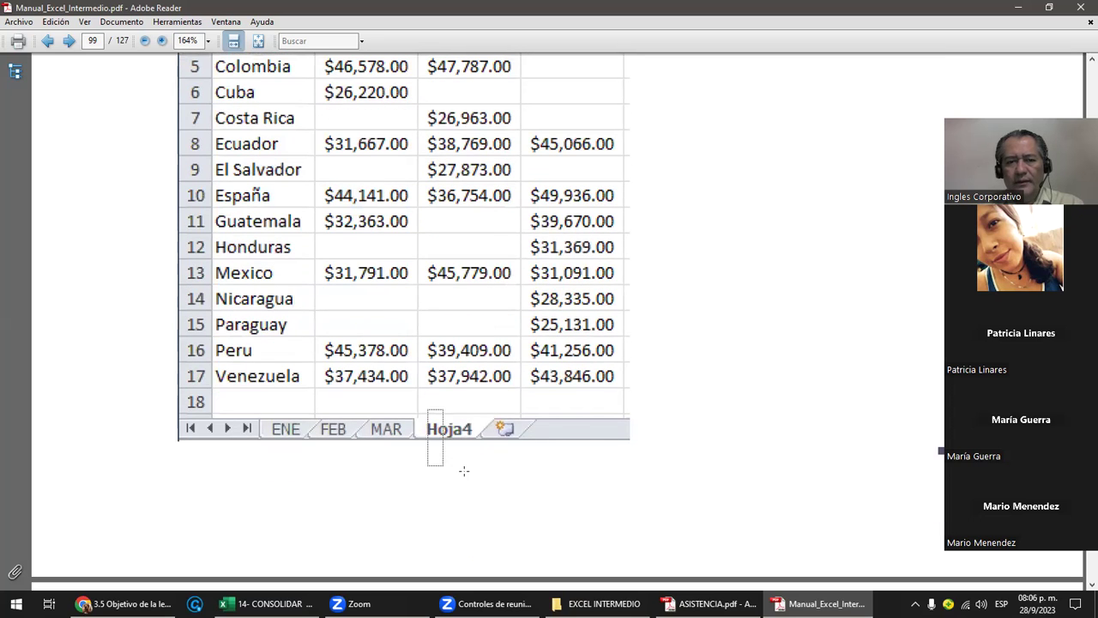
pyautogui.moveTo(426, 409); pyautogui.dragTo(481, 478)
pyautogui.scroll(-4, 526, 384)
pyautogui.scroll(10, 526, 385)
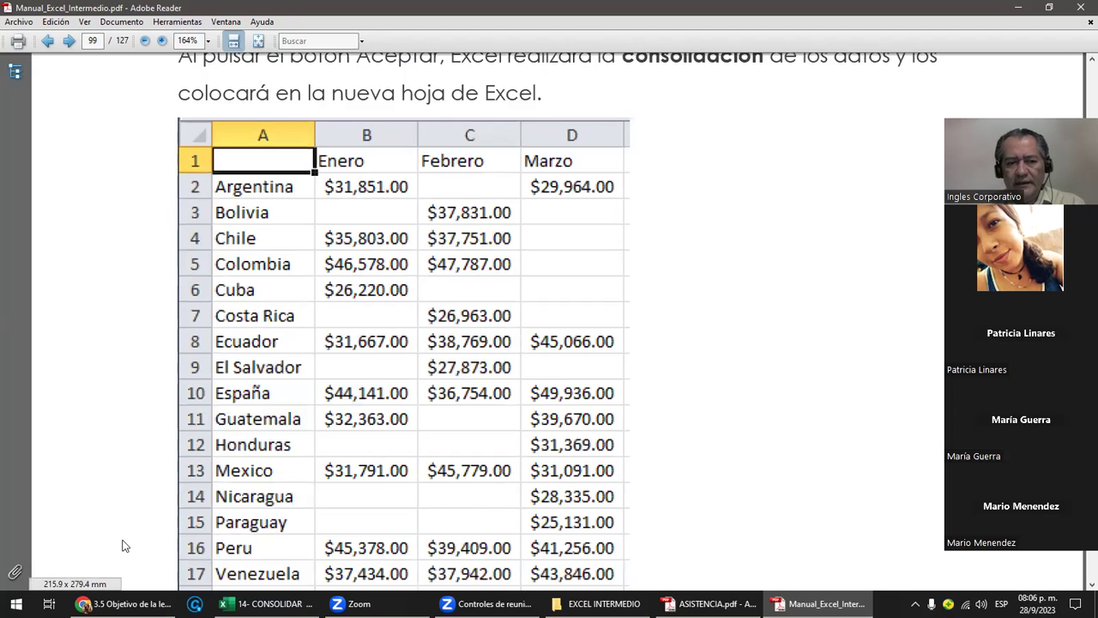
pyautogui.click(84, 604)
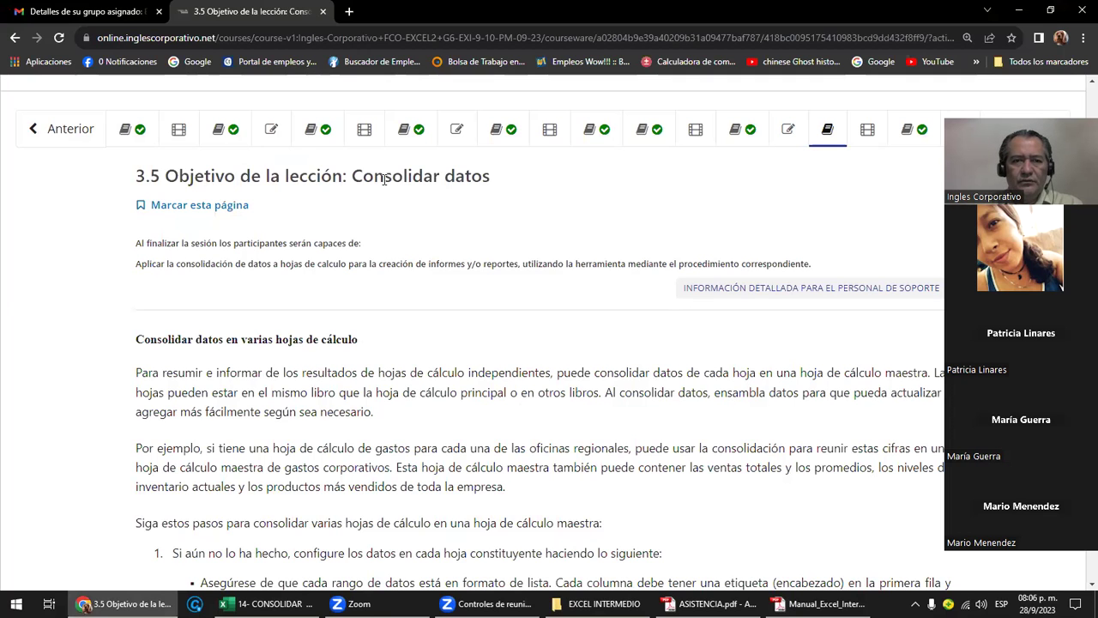
# - Read through the online lesson's consolidation steps, then return to the '14- CONSOLIDAR DATOS 1' workbook
pyautogui.scroll(-5, 469, 176)
pyautogui.scroll(-1, 472, 180)
pyautogui.scroll(-1, 473, 183)
pyautogui.scroll(-2, 475, 185)
pyautogui.scroll(-1, 477, 187)
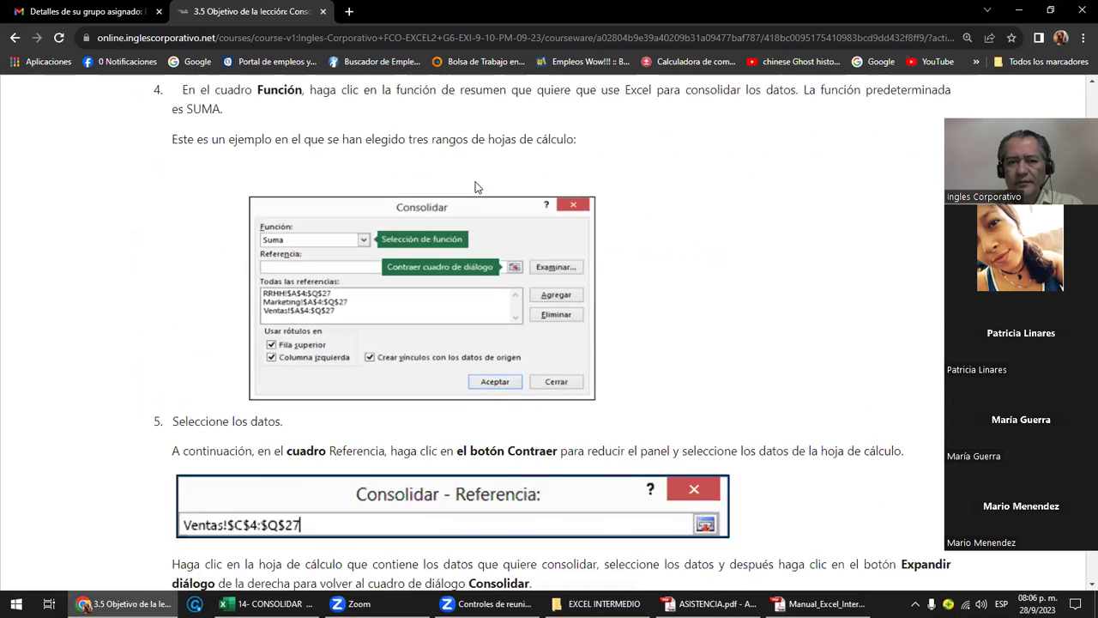
pyautogui.scroll(-2, 477, 186)
pyautogui.scroll(-1, 478, 187)
pyautogui.scroll(-1, 477, 187)
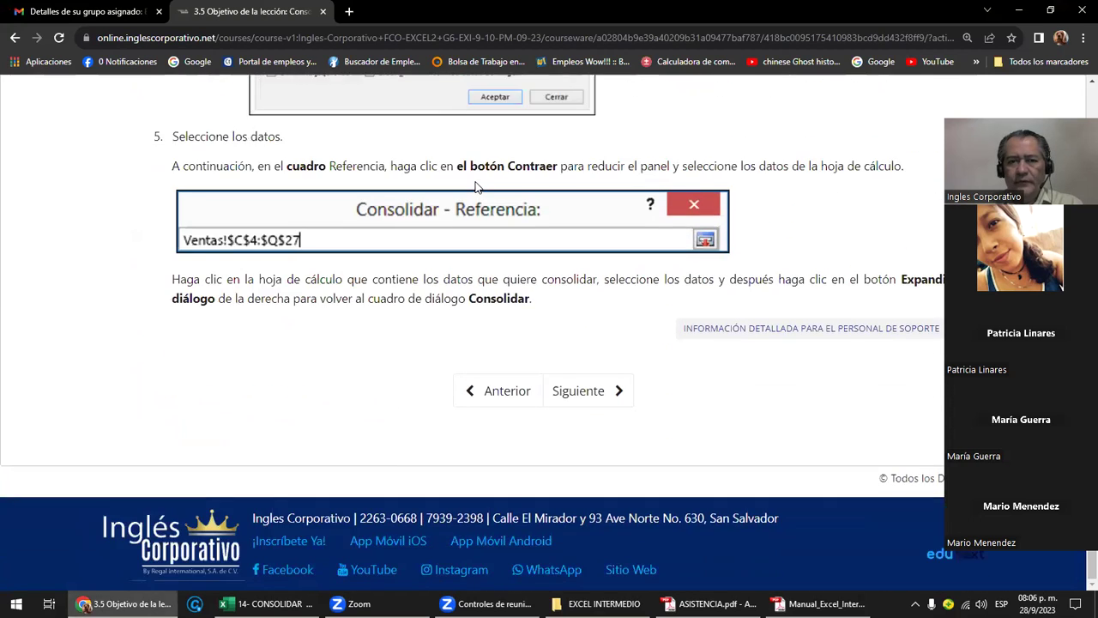
pyautogui.scroll(6, 478, 187)
pyautogui.scroll(2, 477, 186)
pyautogui.scroll(-1, 476, 186)
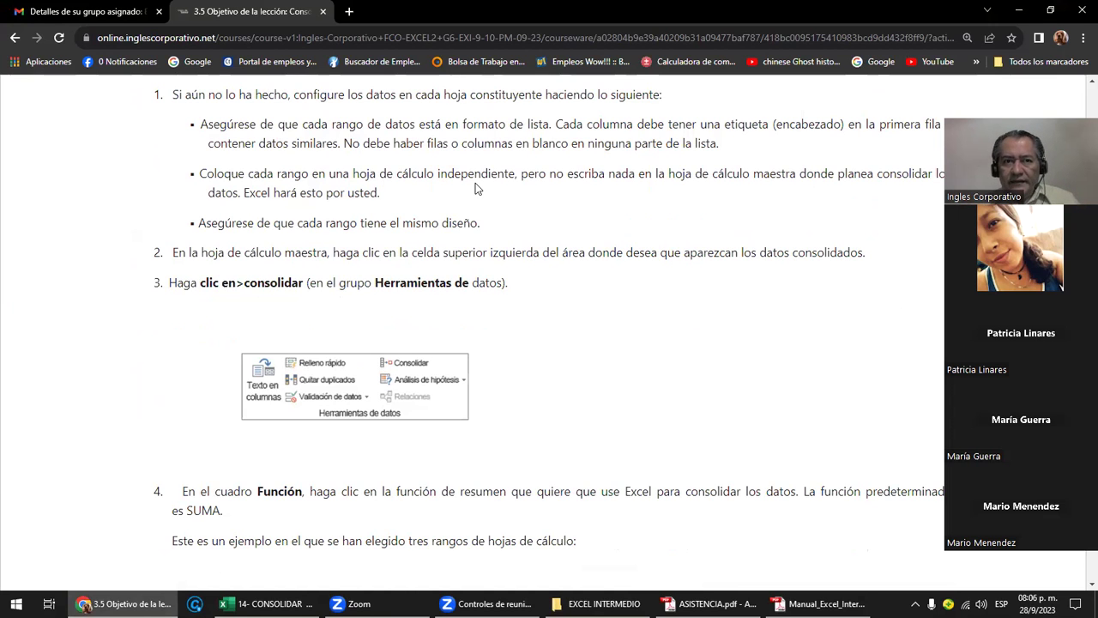
pyautogui.scroll(-4, 475, 183)
pyautogui.scroll(-4, 512, 230)
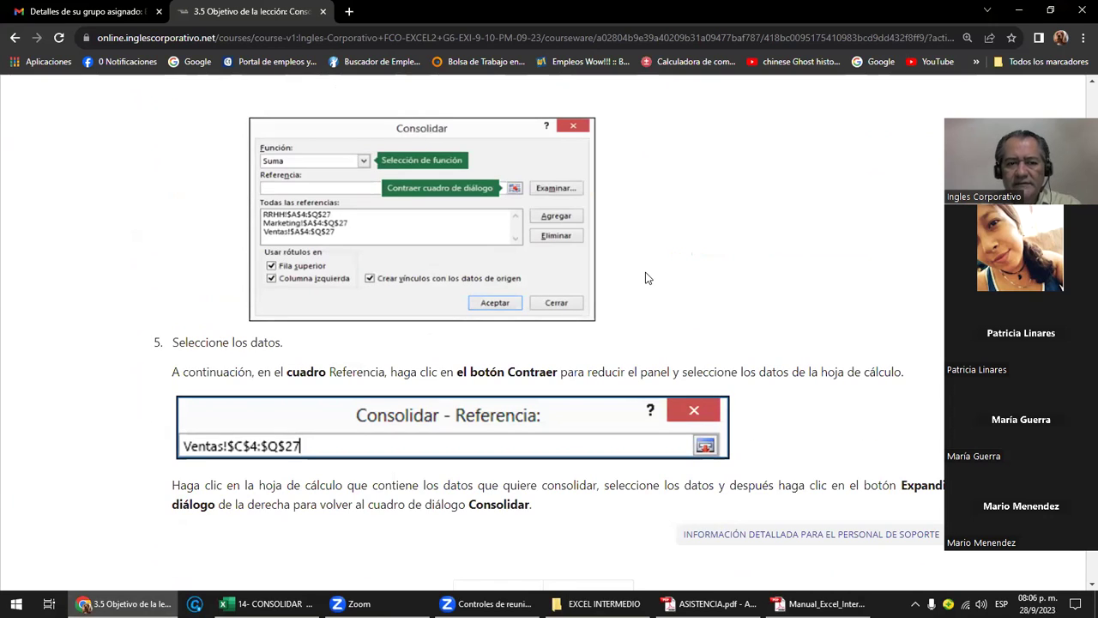
pyautogui.click(266, 603)
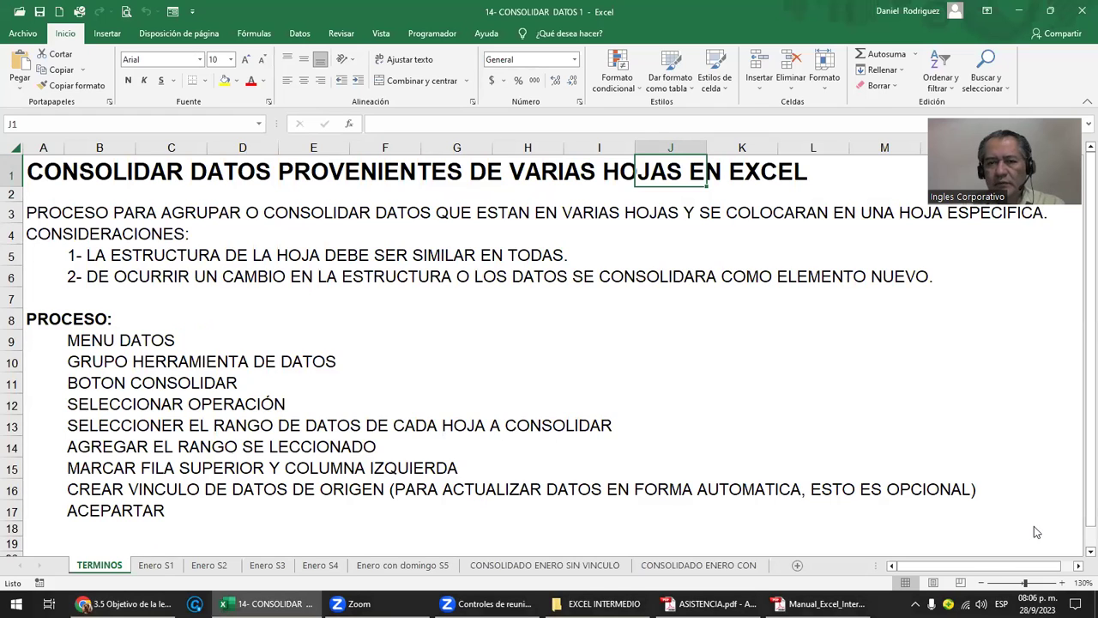
# - Browse the weekly sheets Enero S1 through Enero con domingo S5
pyautogui.moveTo(986, 530); pyautogui.dragTo(974, 353)
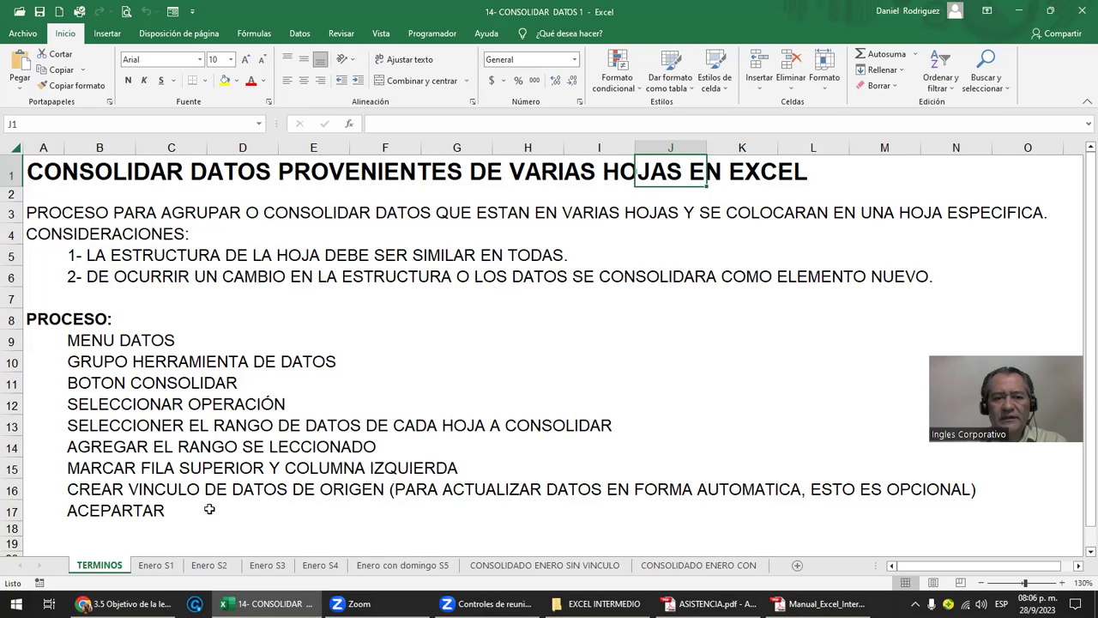
pyautogui.click(156, 566)
pyautogui.click(210, 566)
pyautogui.click(273, 566)
pyautogui.click(319, 567)
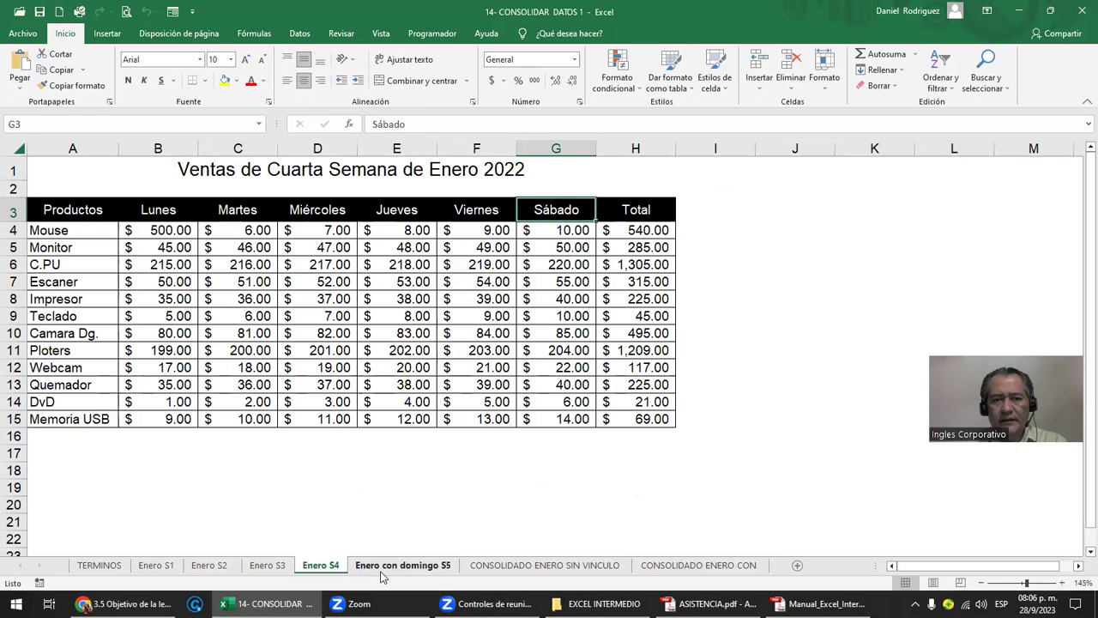
pyautogui.click(383, 568)
pyautogui.click(383, 488)
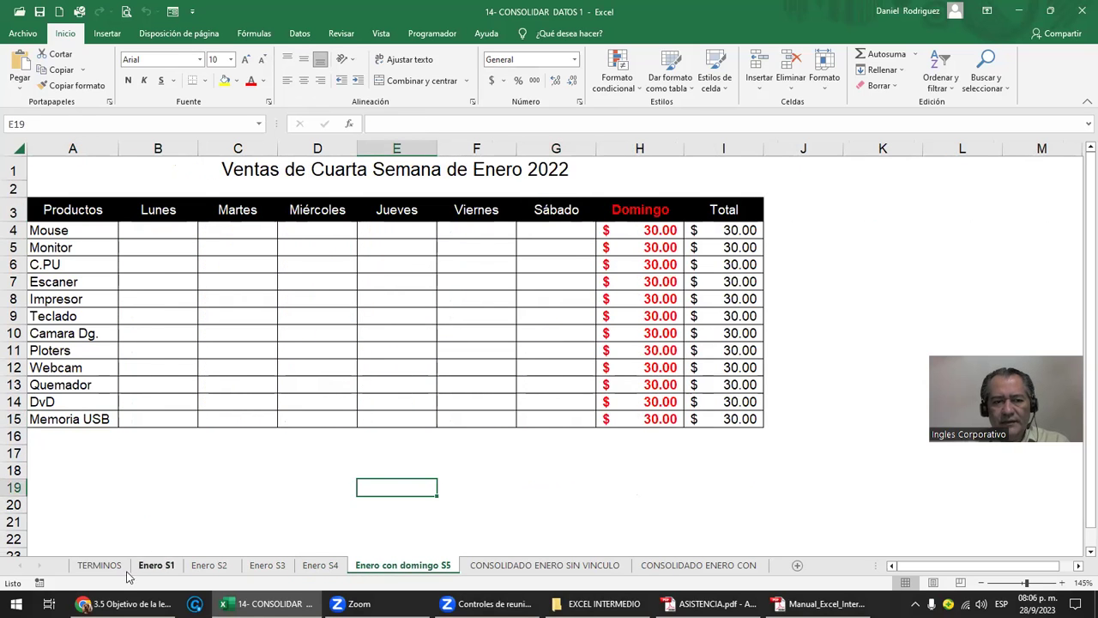
# - On the TERMINOS sheet, select cell A3 and highlight the first consideration across B5:H5
pyautogui.click(122, 570)
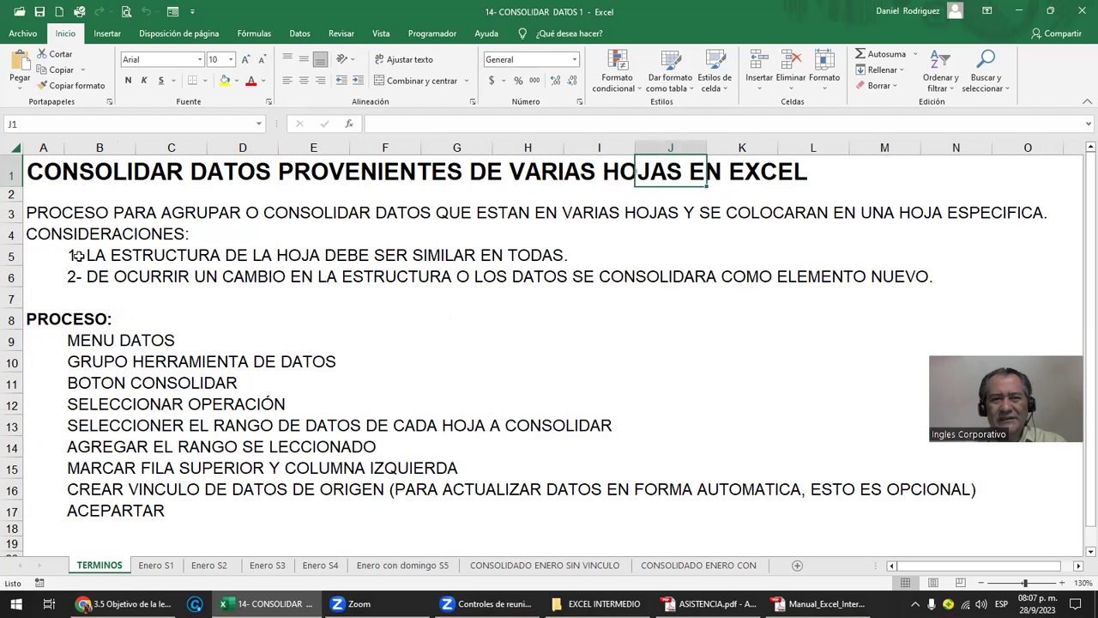
pyautogui.click(52, 216)
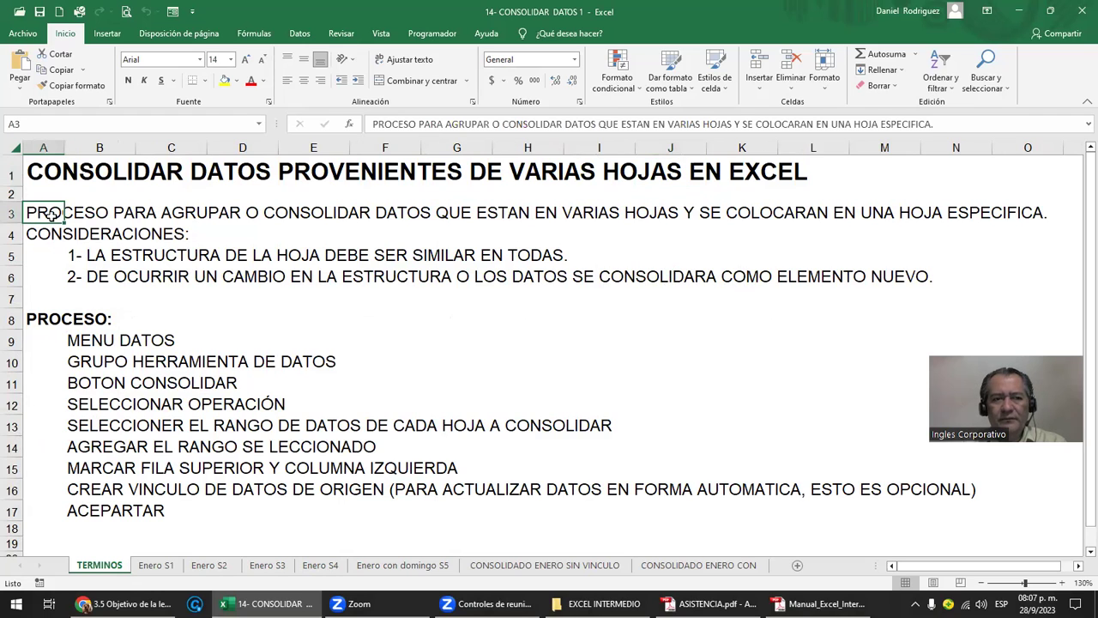
pyautogui.click(75, 256)
pyautogui.moveTo(76, 256); pyautogui.dragTo(538, 256)
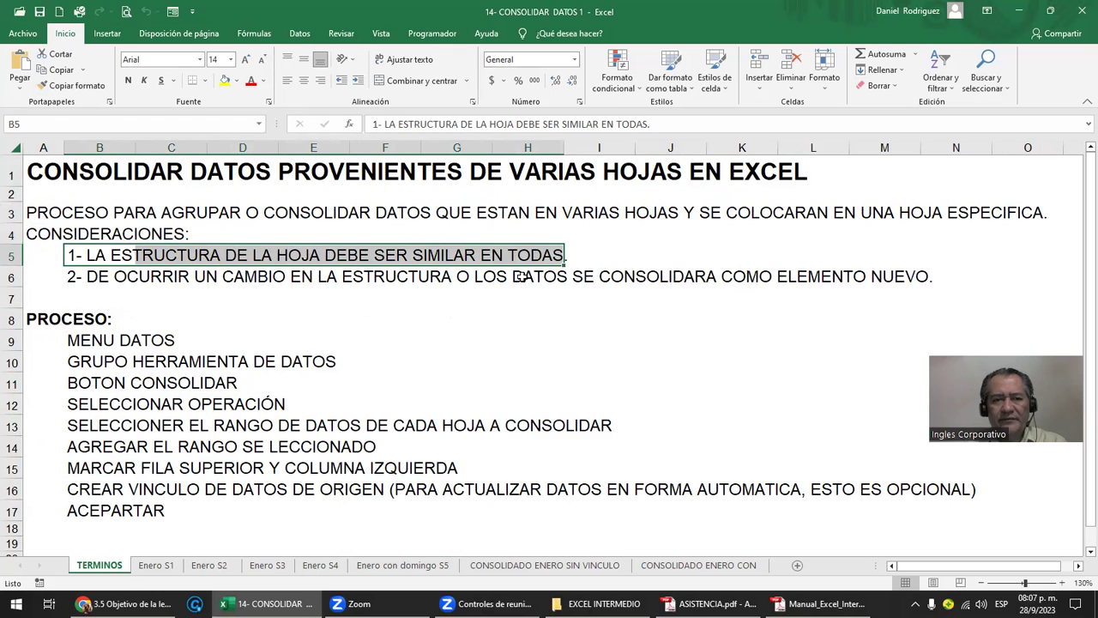
# - On Enero S1, select the product names in A4:A15 and the Lunes–Sábado sales figures
pyautogui.click(162, 573)
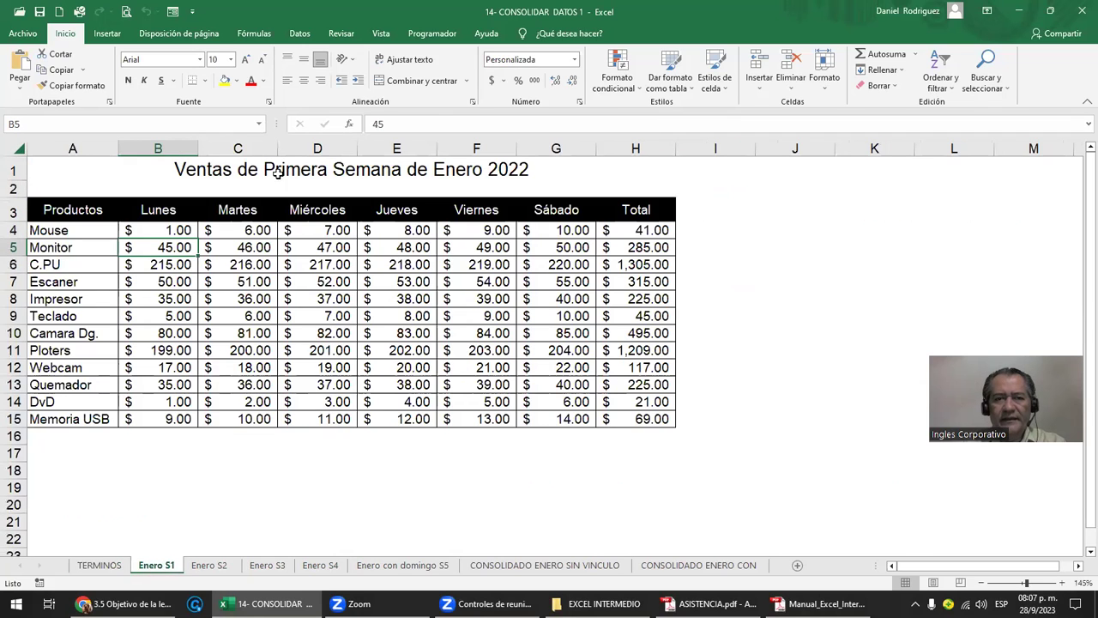
pyautogui.moveTo(69, 229); pyautogui.dragTo(76, 414)
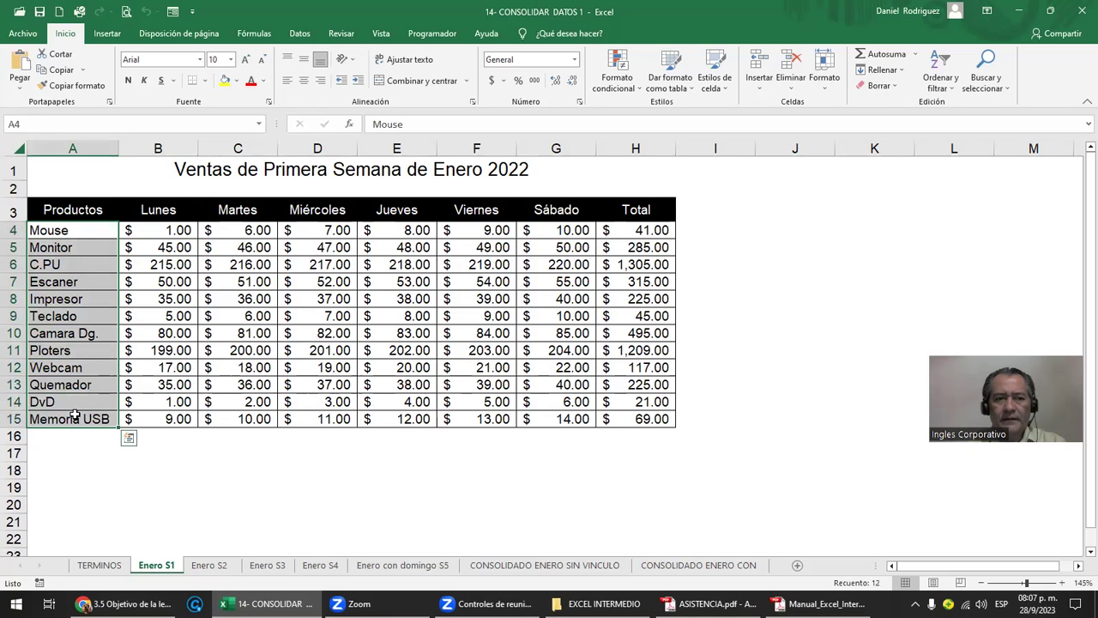
pyautogui.click(74, 464)
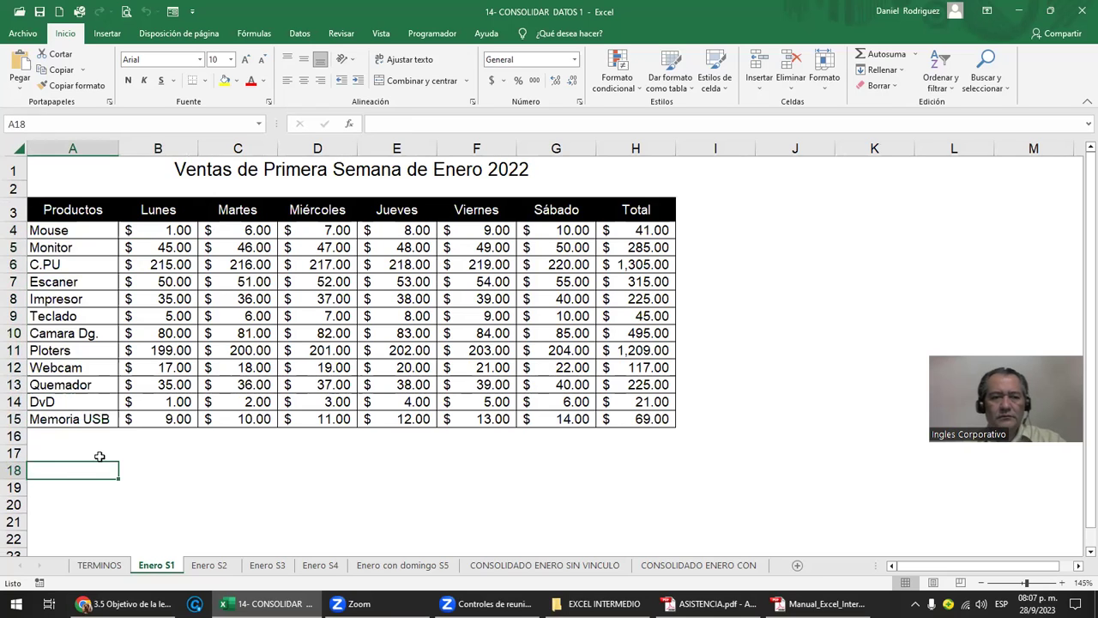
pyautogui.keyDown('ctrl'); pyautogui.scroll(3, 98, 455); pyautogui.keyUp('ctrl')
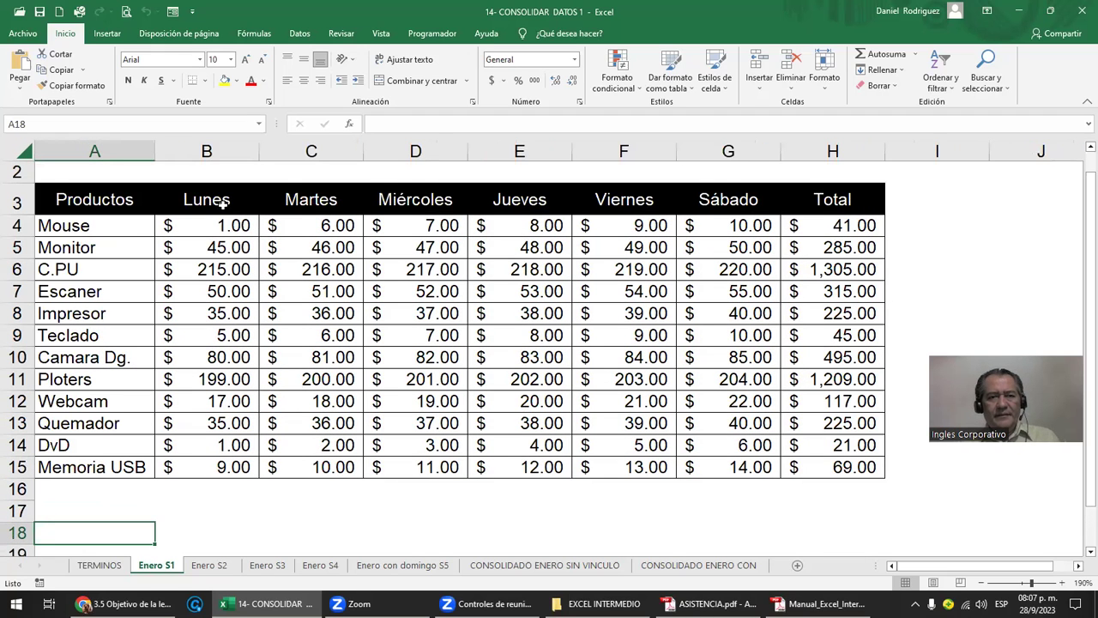
pyautogui.scroll(1, 225, 226)
pyautogui.moveTo(211, 231); pyautogui.dragTo(743, 485)
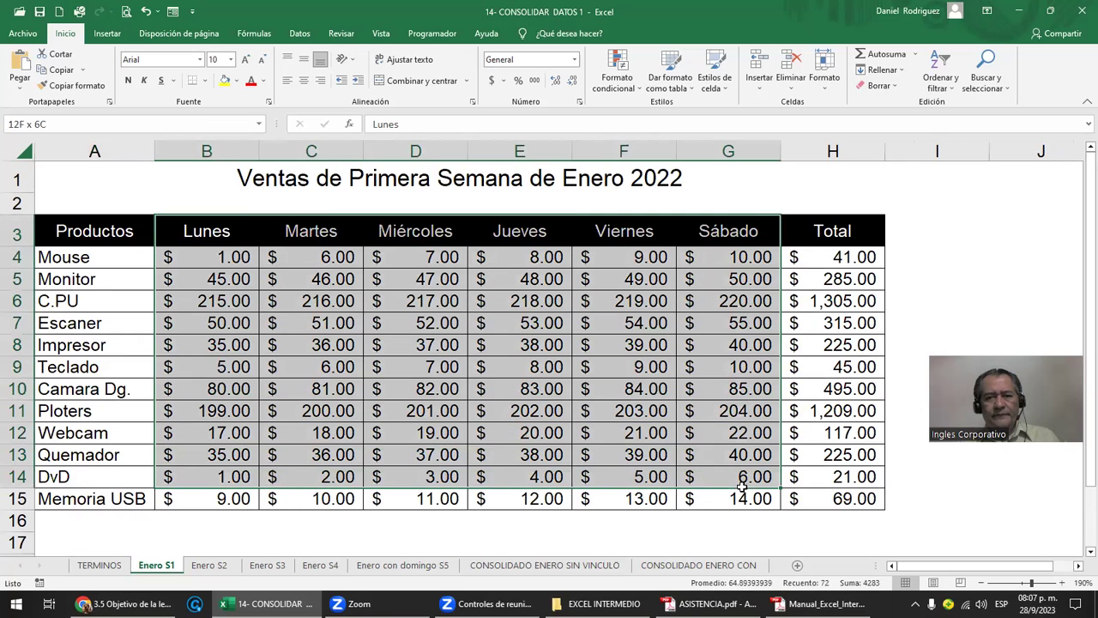
pyautogui.click(841, 270)
# - Point out columns A–H, the Mouse and C.PU products and the Mouse total, then open Enero S2
pyautogui.moveTo(95, 146); pyautogui.dragTo(809, 179)
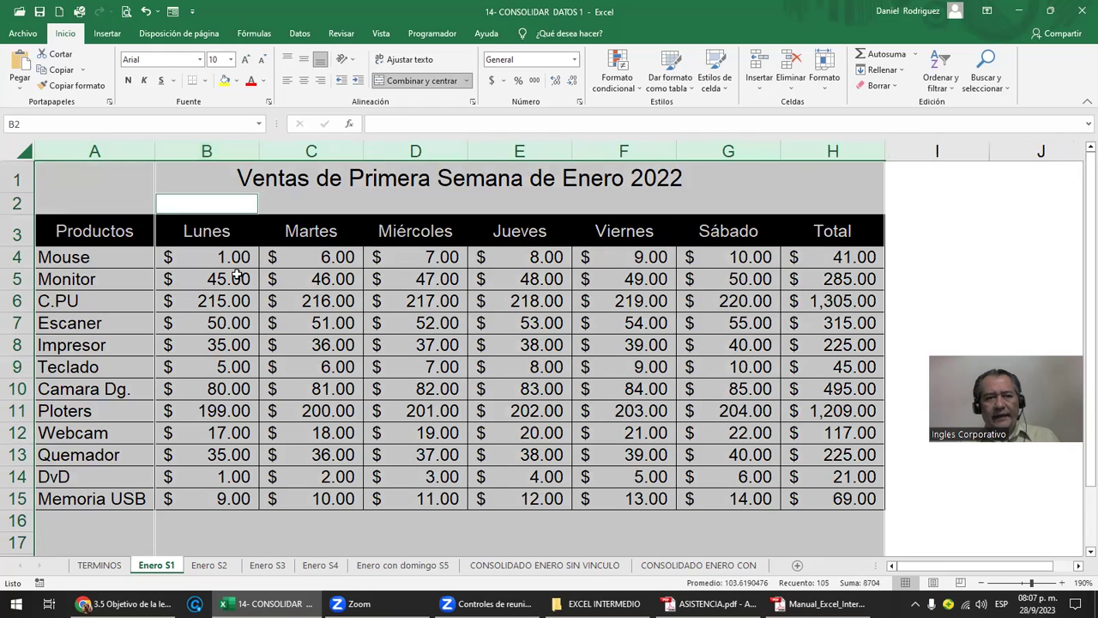
pyautogui.click(76, 258)
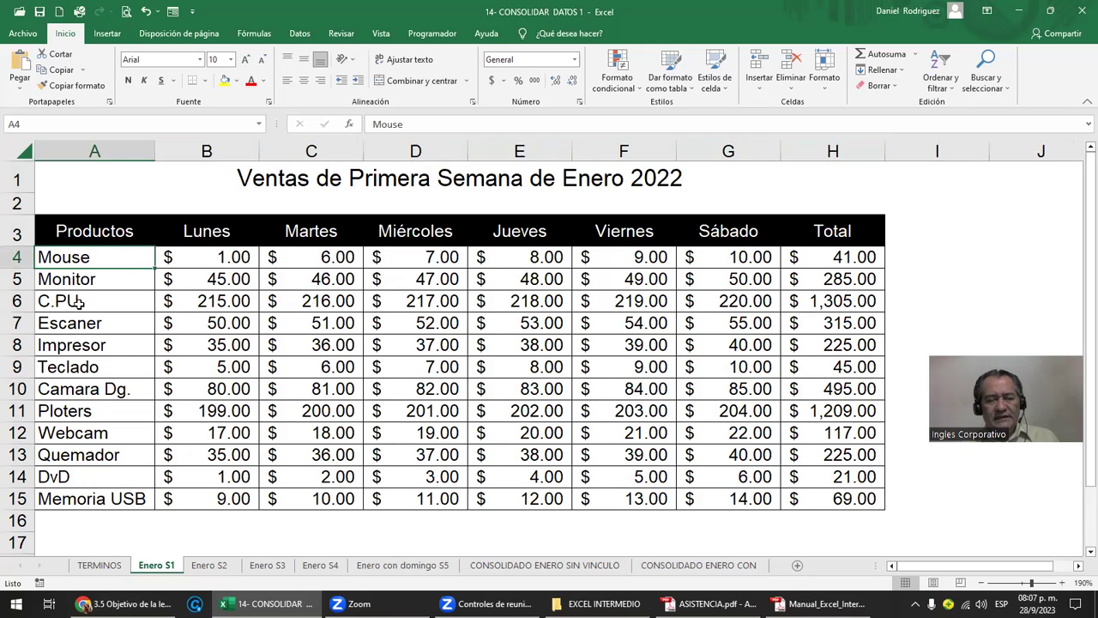
pyautogui.click(78, 303)
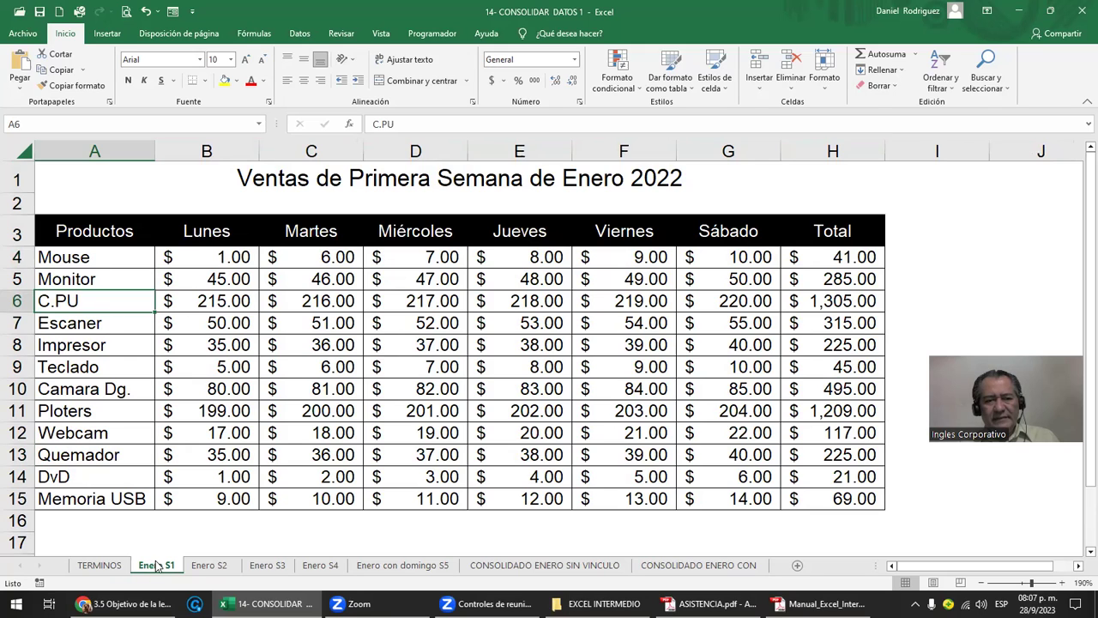
pyautogui.click(199, 259)
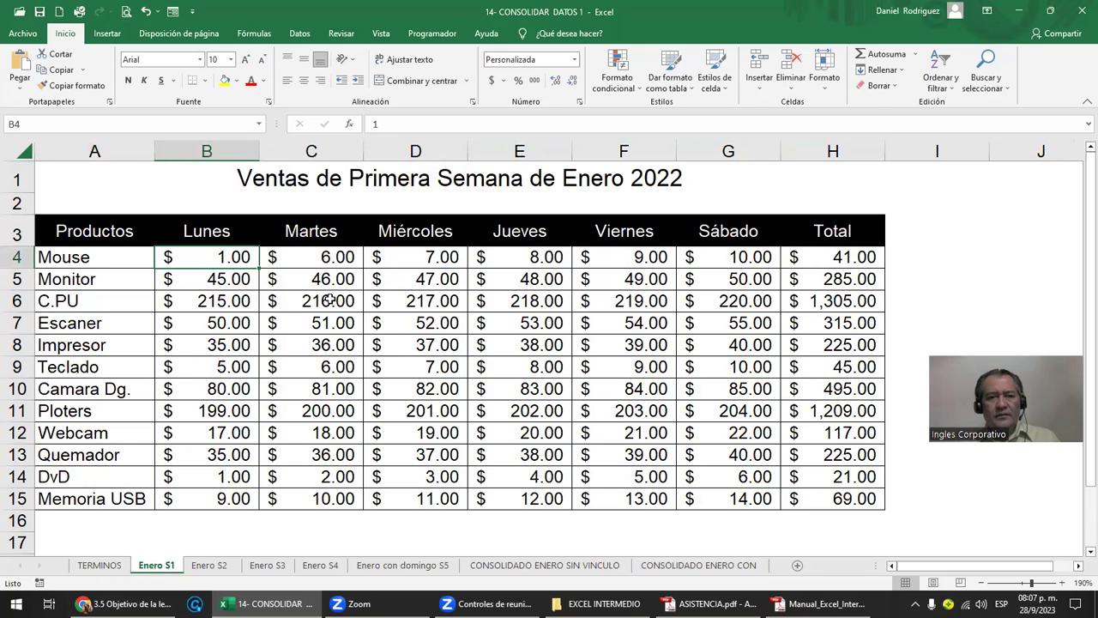
pyautogui.press('Right')
pyautogui.press('Right')
pyautogui.press('Right')
pyautogui.press('Right')
pyautogui.press('Right')
pyautogui.press('Right')
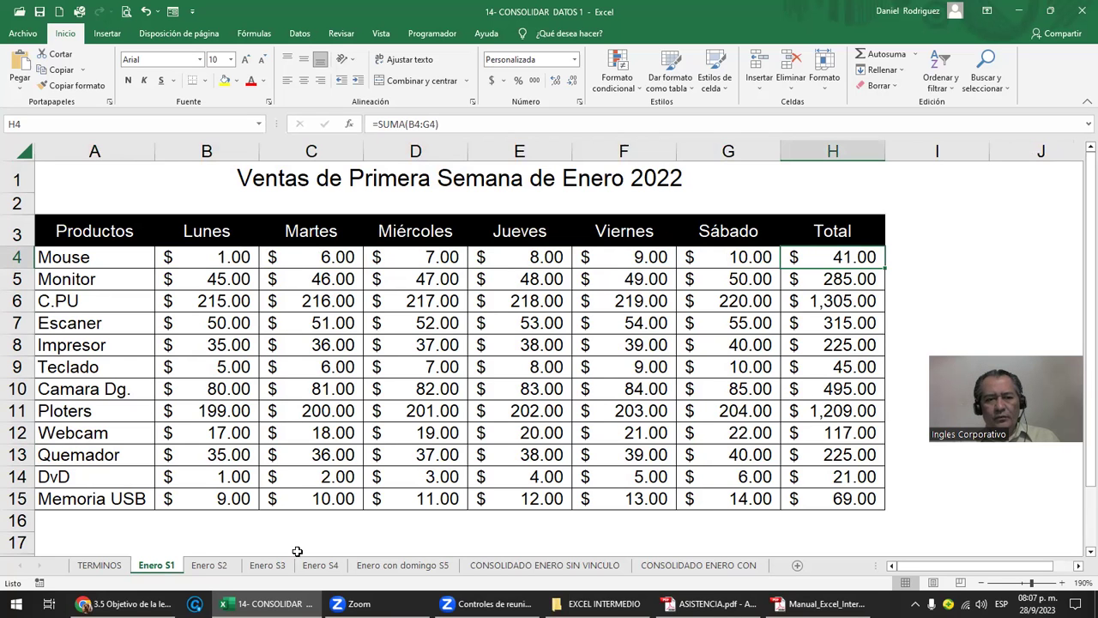
pyautogui.click(209, 564)
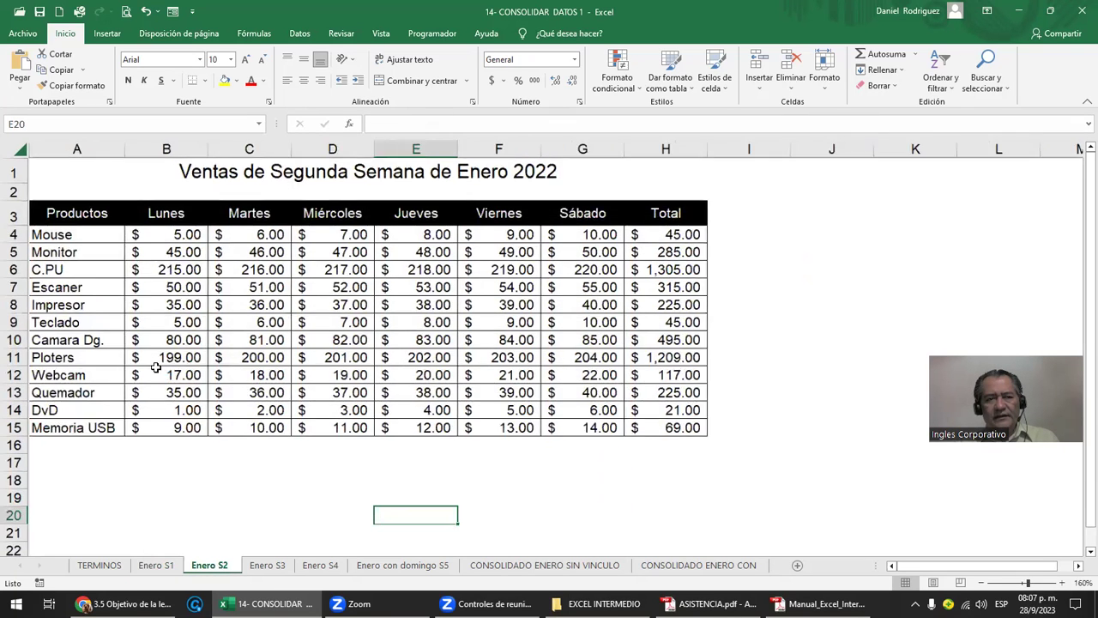
# - Compare the titles and Productos headers across the Enero S1 through Enero S4 sheets
pyautogui.scroll(-1, 155, 367)
pyautogui.keyDown('ctrl'); pyautogui.scroll(2, 155, 367); pyautogui.keyUp('ctrl')
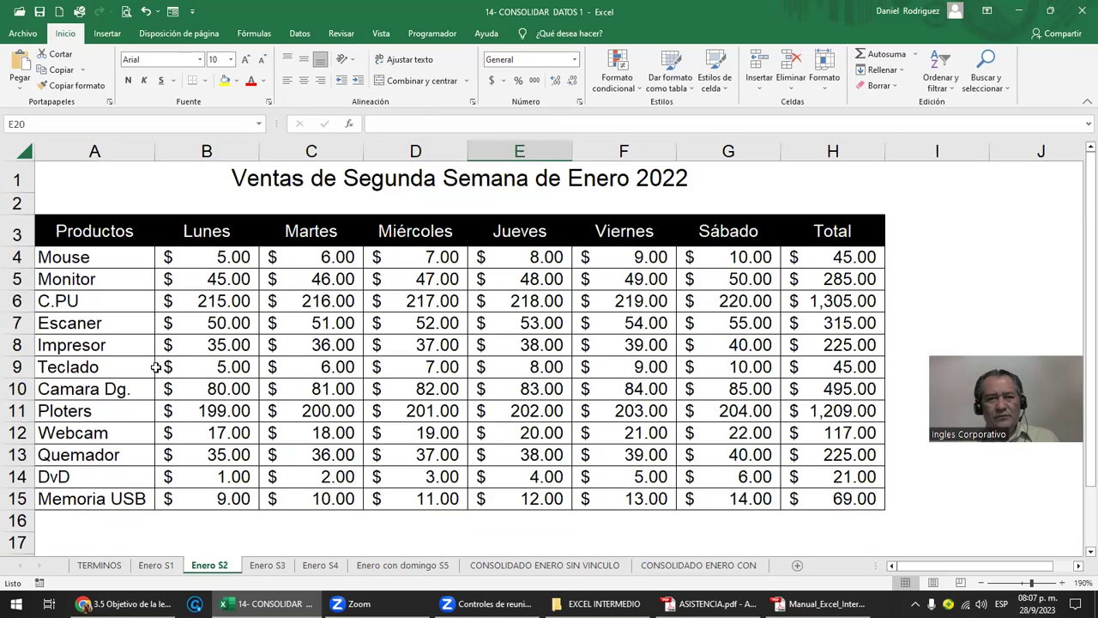
pyautogui.click(78, 229)
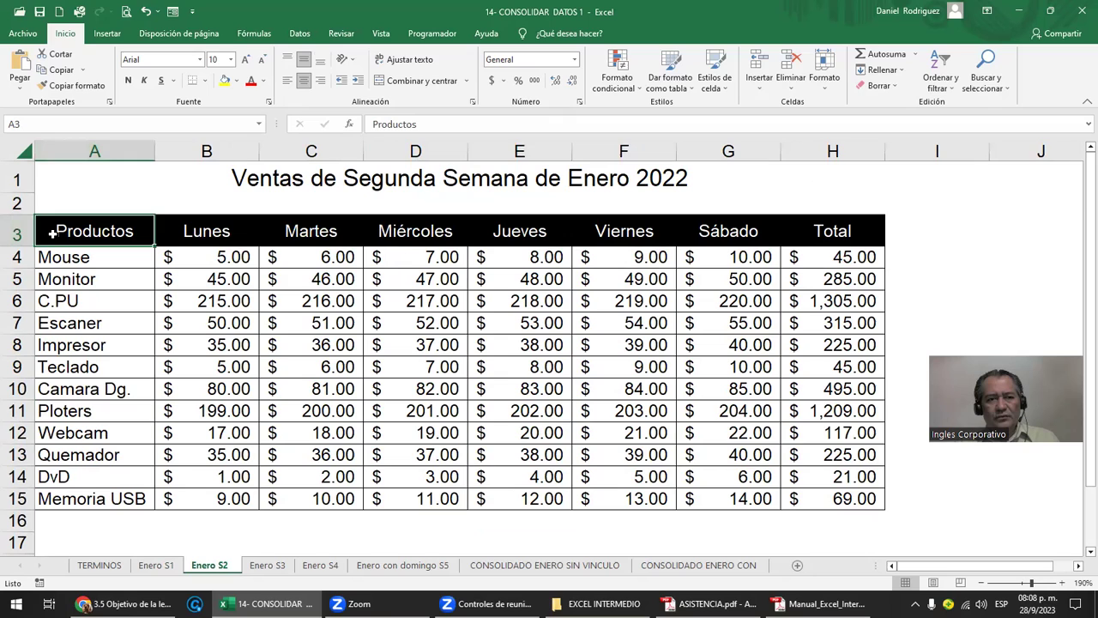
pyautogui.click(162, 565)
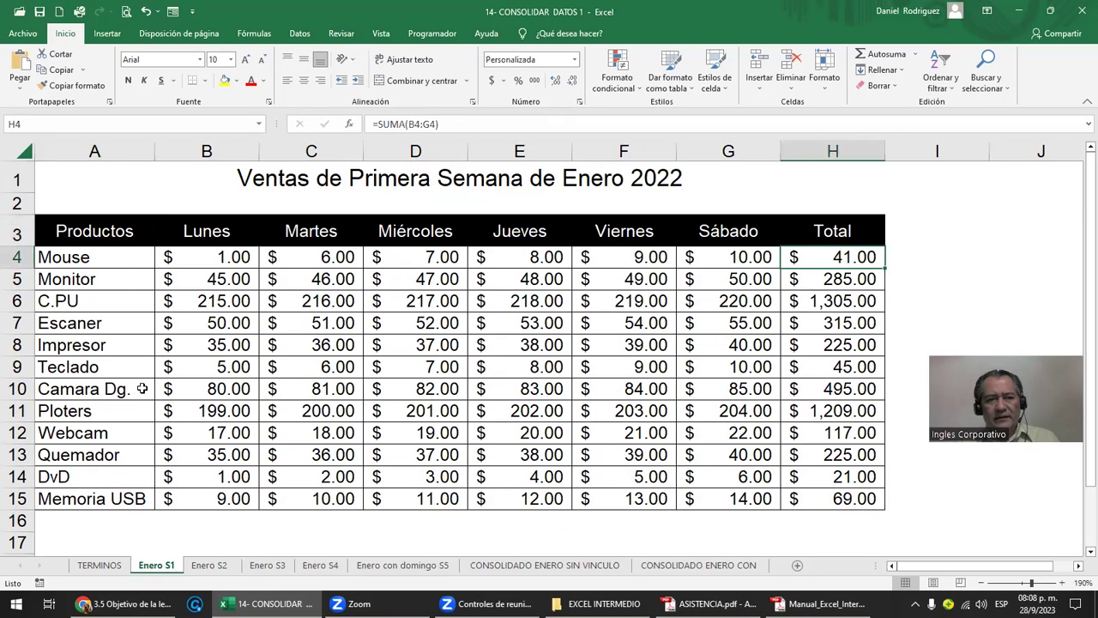
pyautogui.click(104, 237)
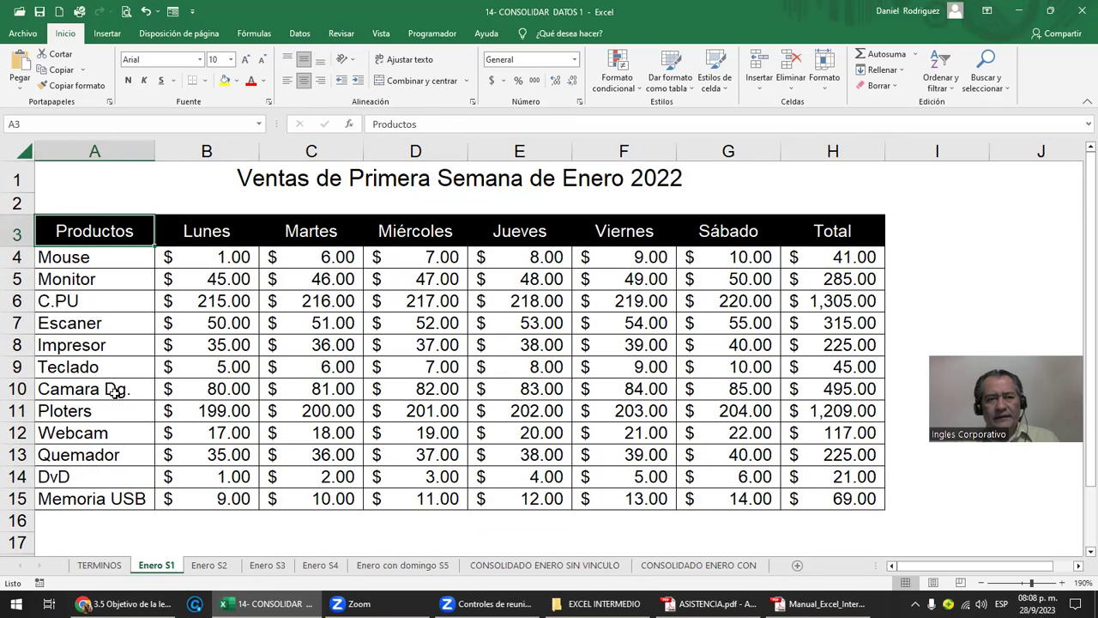
pyautogui.click(206, 566)
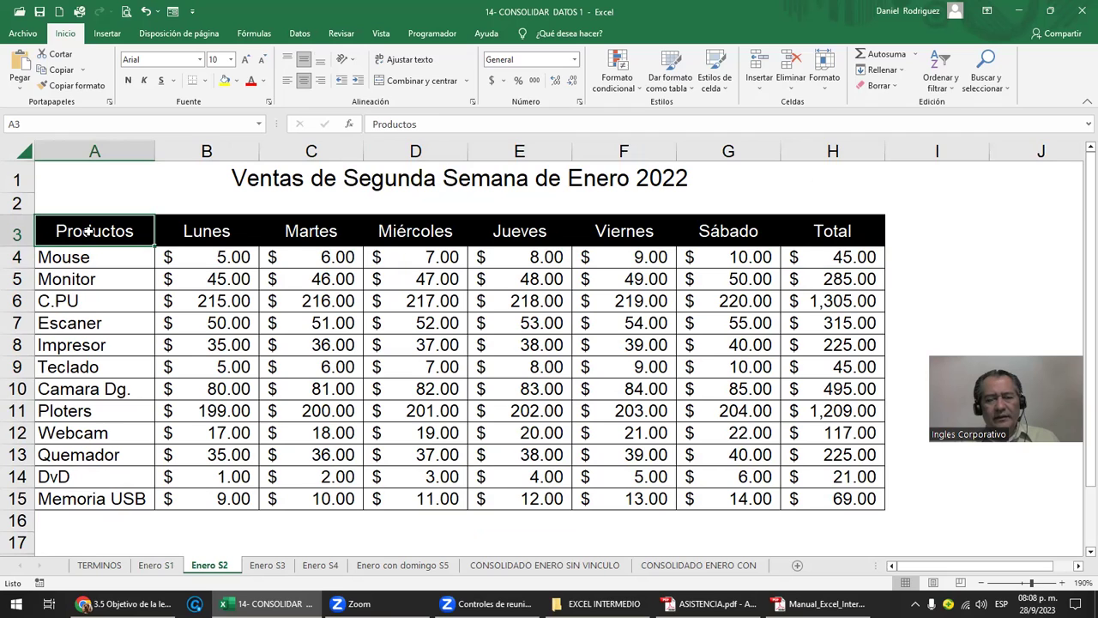
pyautogui.click(493, 182)
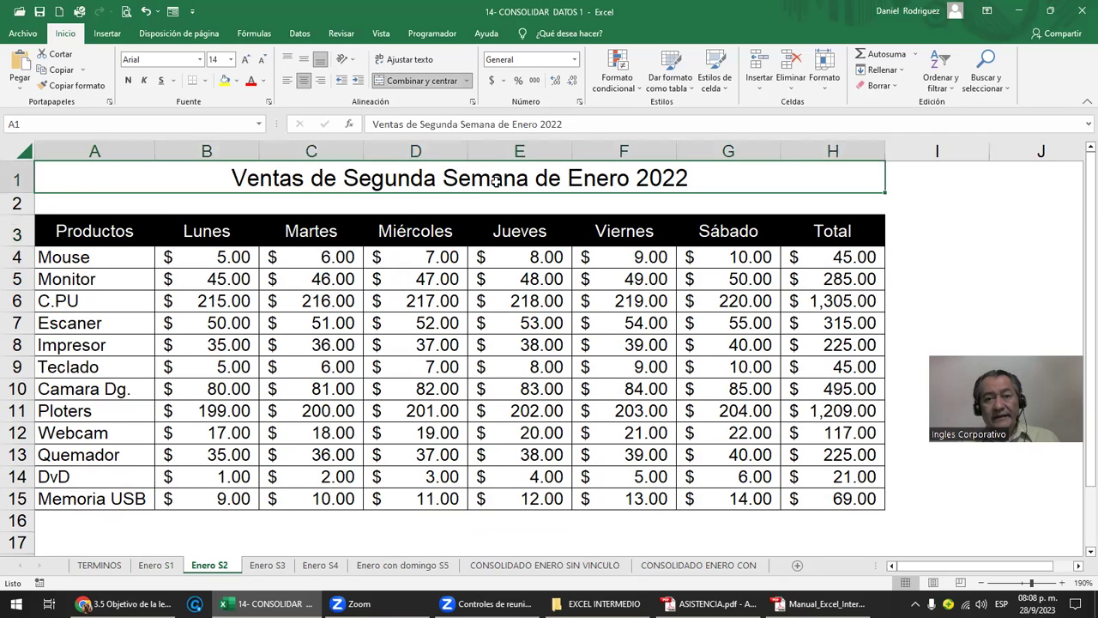
pyautogui.click(267, 566)
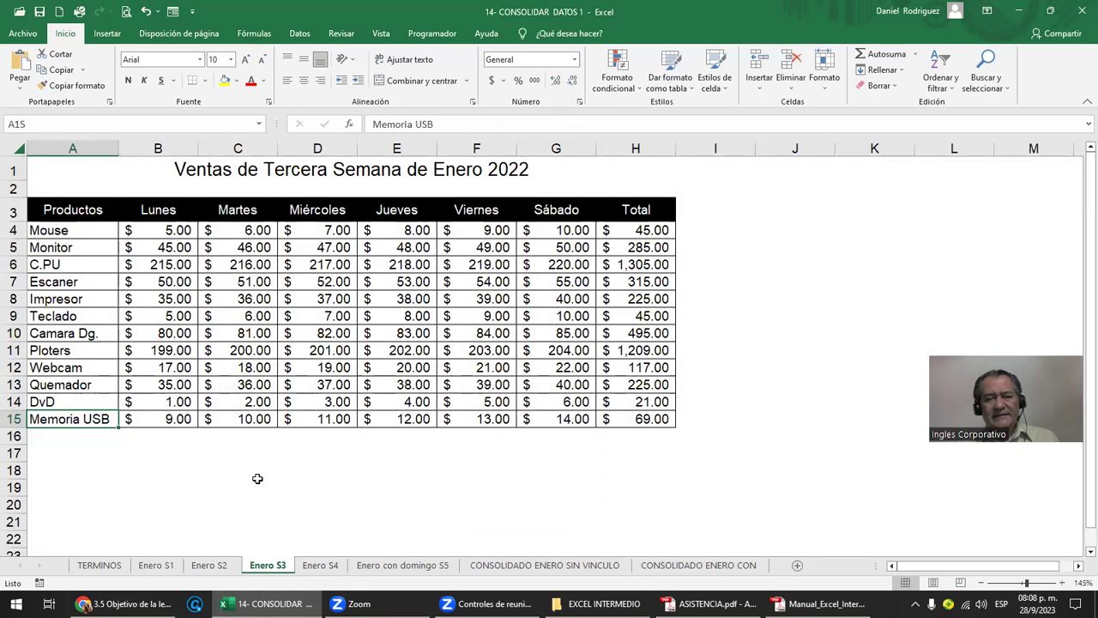
pyautogui.click(320, 565)
pyautogui.scroll(1, 269, 489)
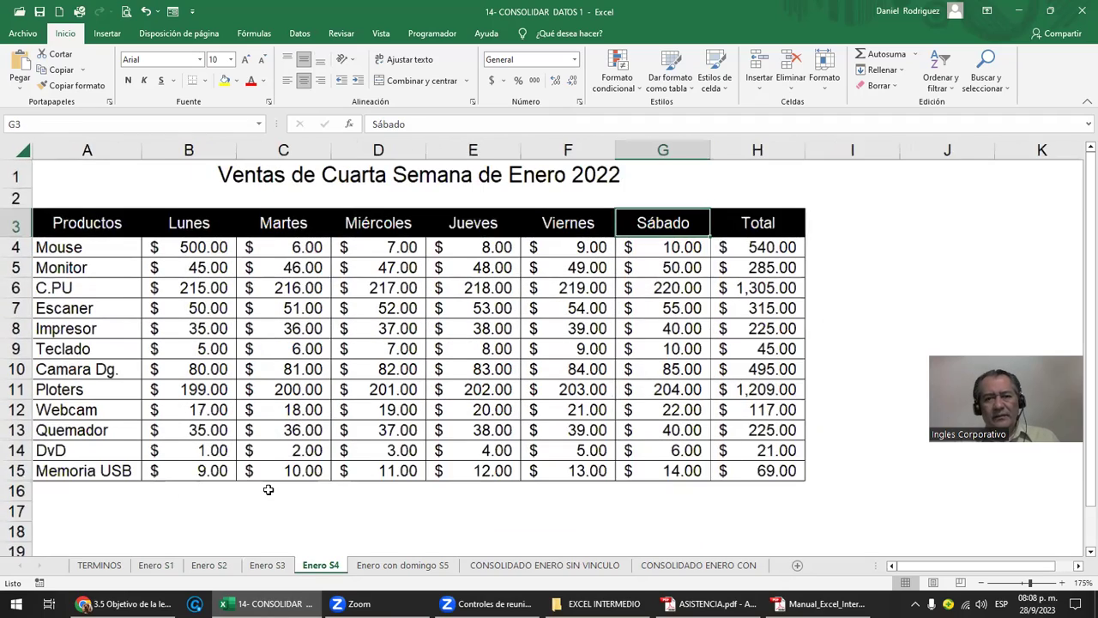
pyautogui.scroll(1, 267, 488)
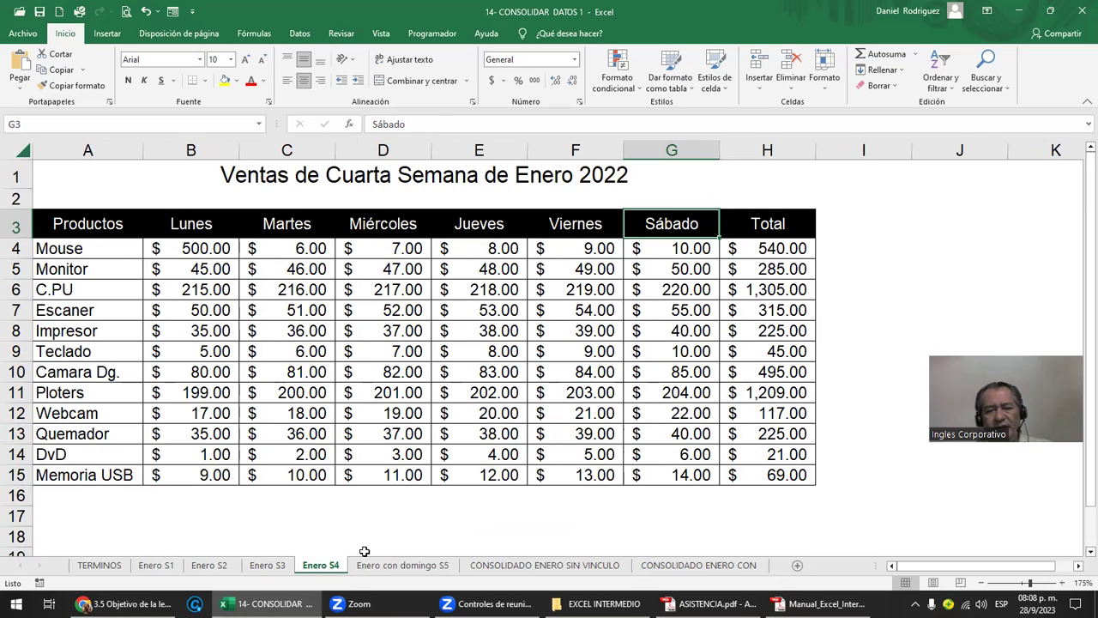
# - Inspect the extra Domingo column H on Enero con domingo S5 against Enero S4
pyautogui.click(409, 568)
pyautogui.scroll(2, 301, 349)
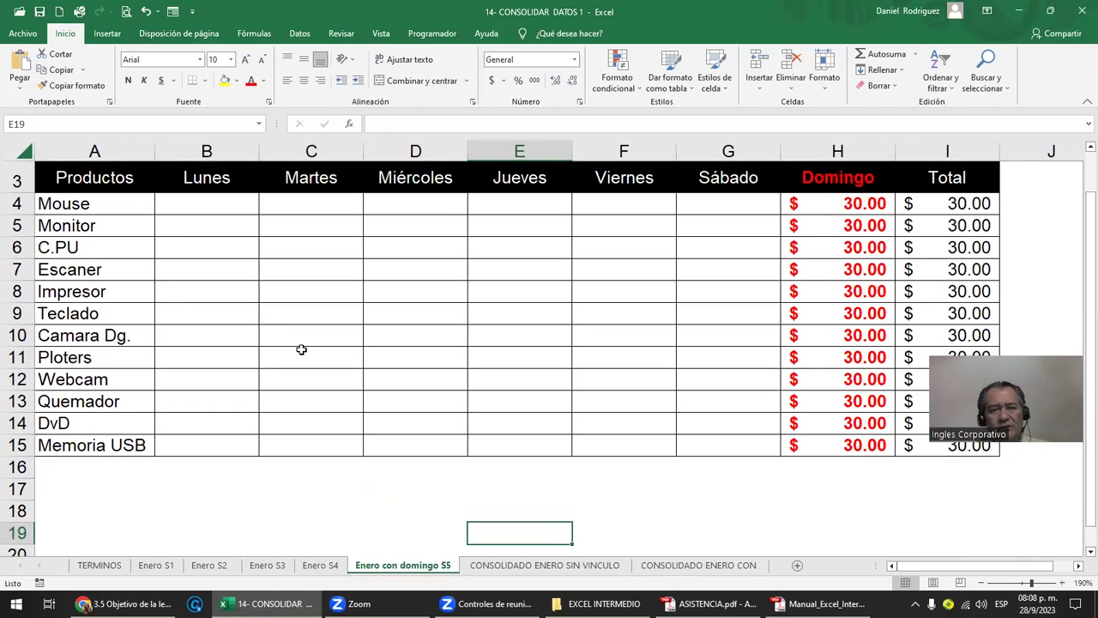
pyautogui.scroll(1, 301, 349)
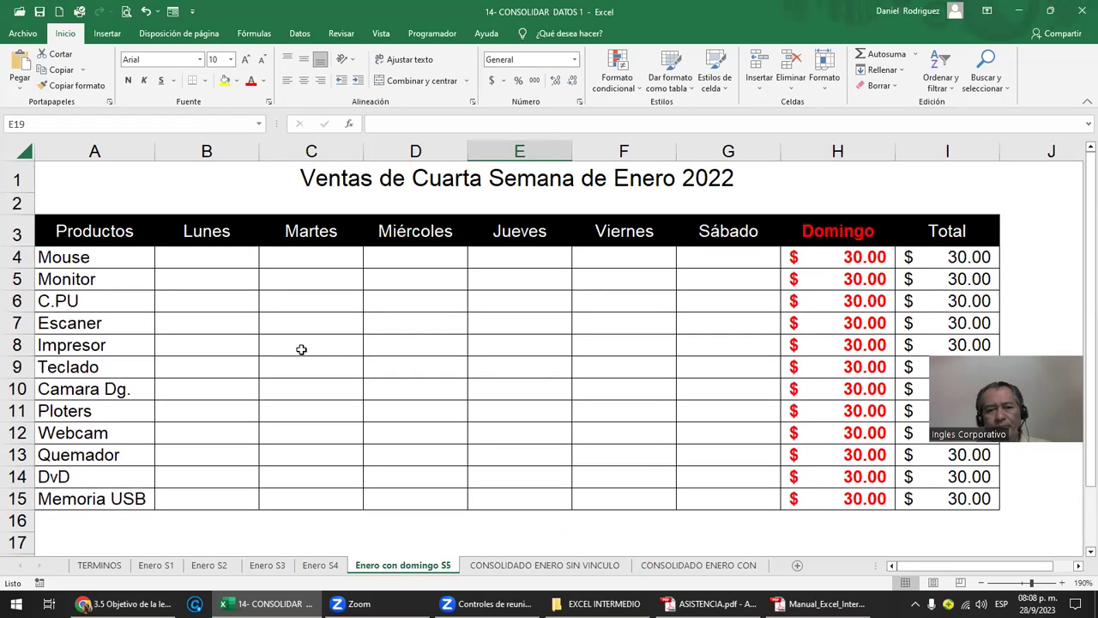
pyautogui.click(323, 566)
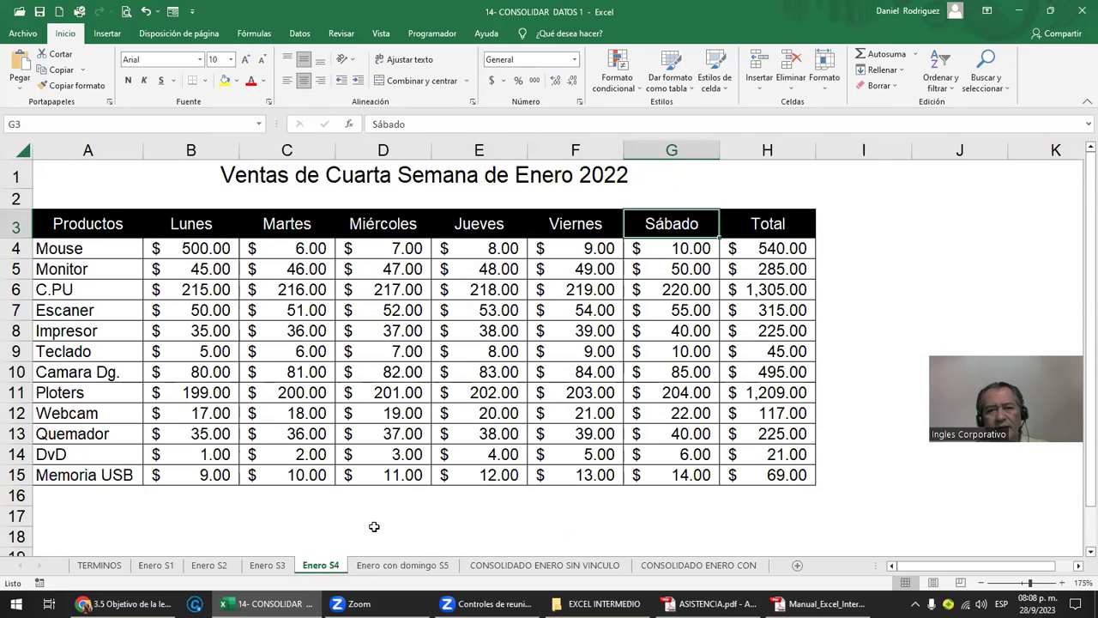
pyautogui.click(423, 566)
pyautogui.click(845, 256)
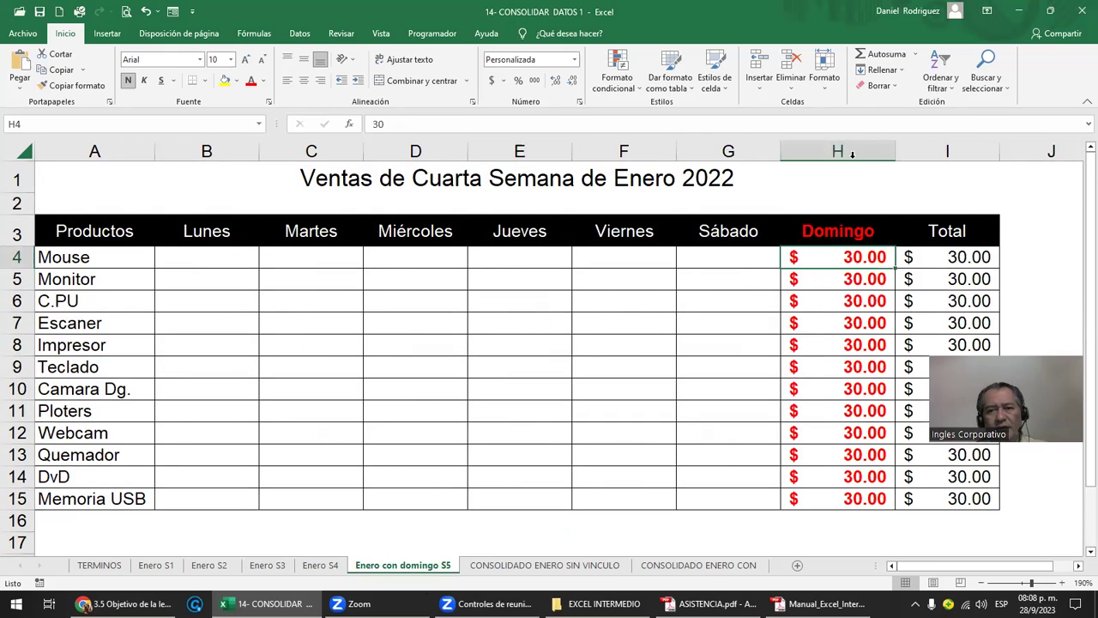
pyautogui.click(851, 151)
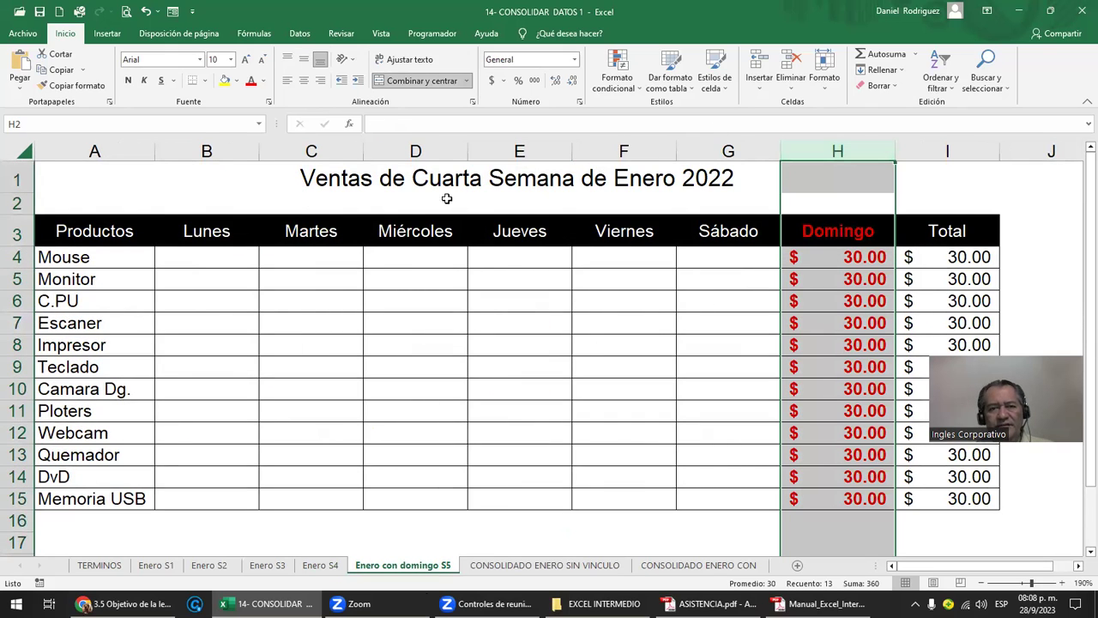
pyautogui.click(463, 176)
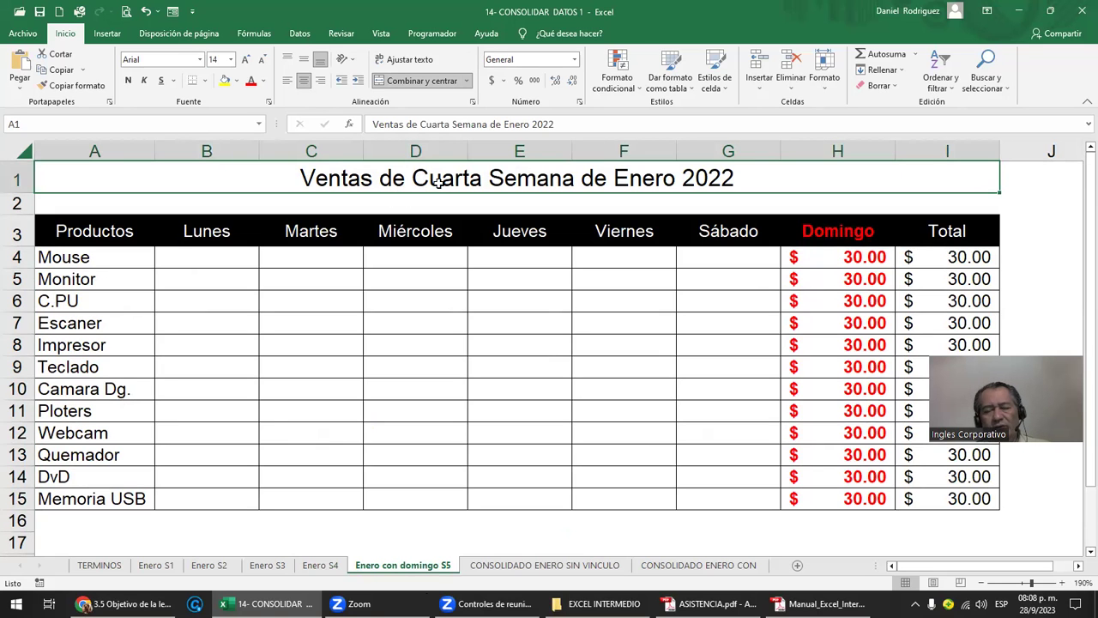
pyautogui.click(320, 565)
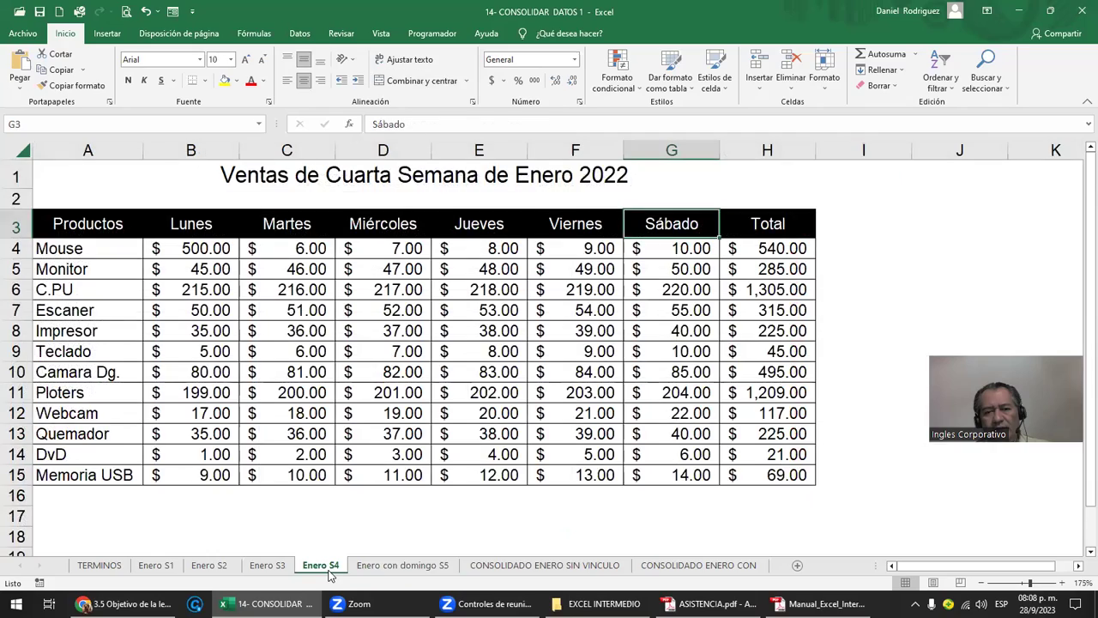
pyautogui.click(433, 564)
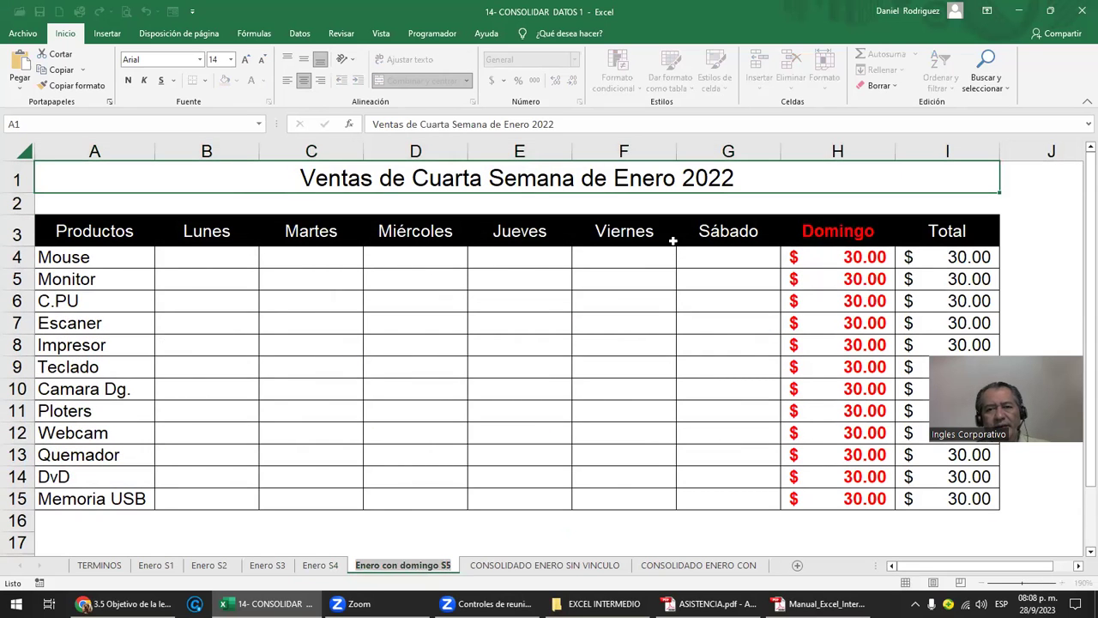
pyautogui.click(828, 229)
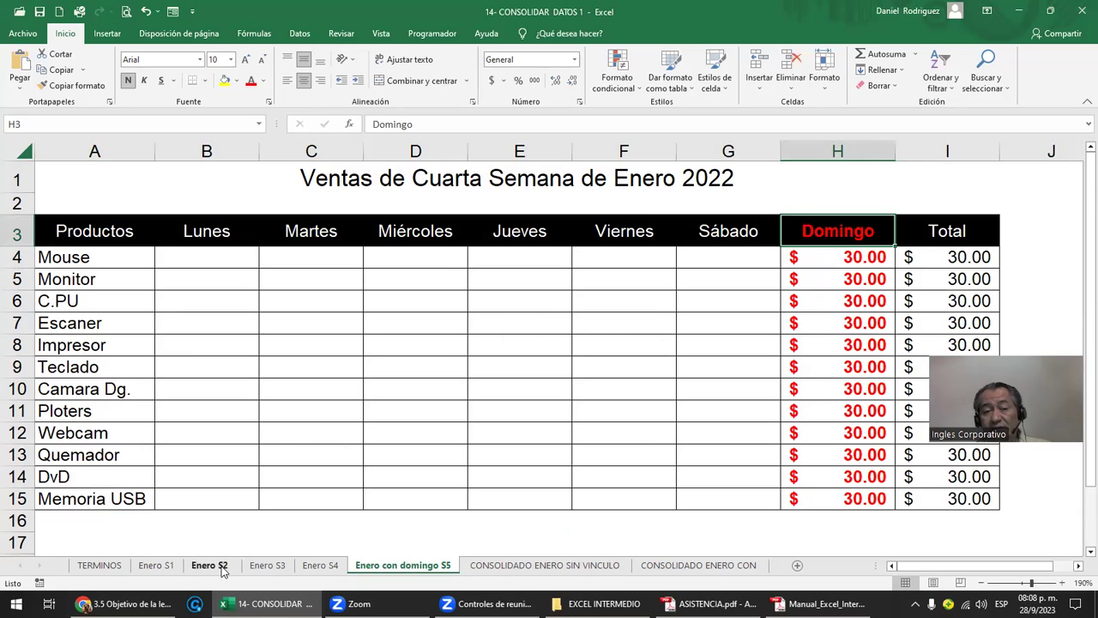
pyautogui.click(852, 148)
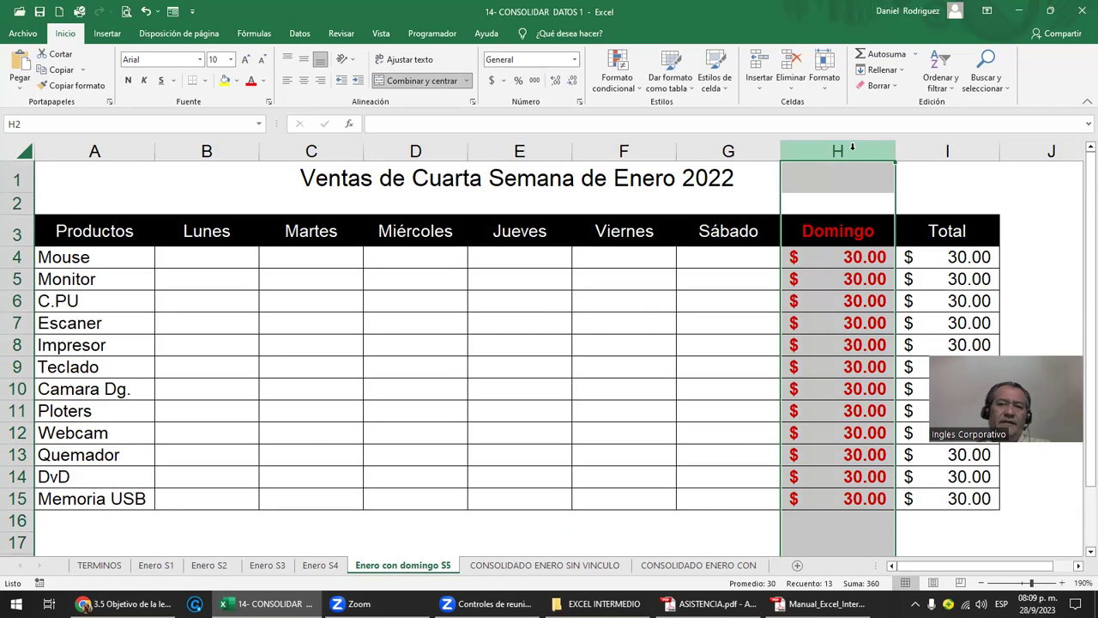
pyautogui.click(840, 253)
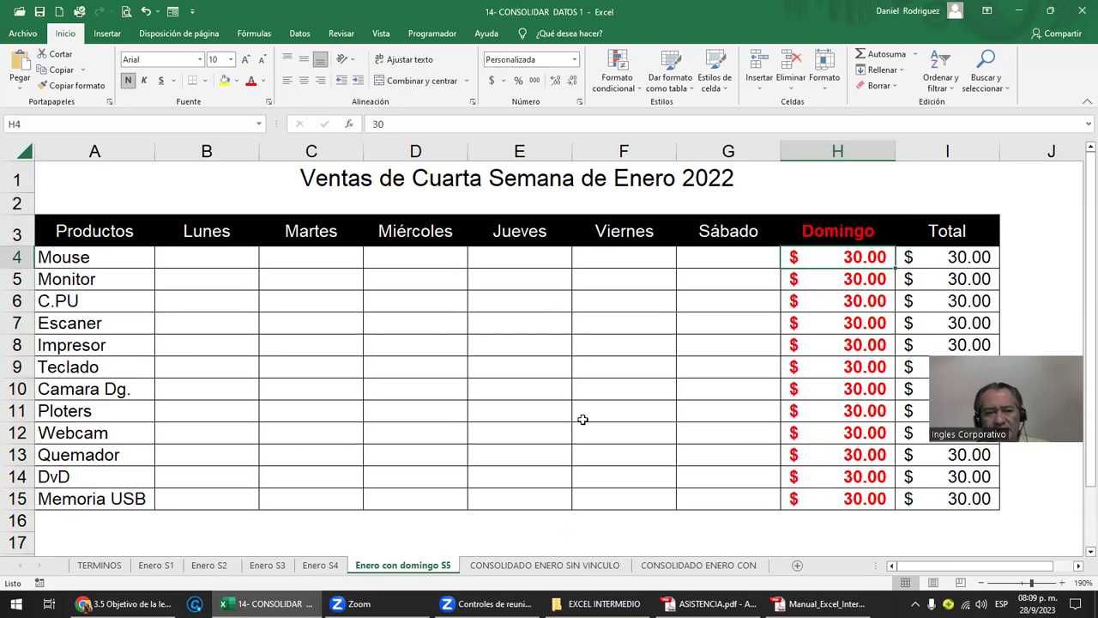
# - Group Enero S1 through Enero S4, then show the CONSOLIDADO ENERO SIN VINCULO sheet alone
pyautogui.click(154, 565)
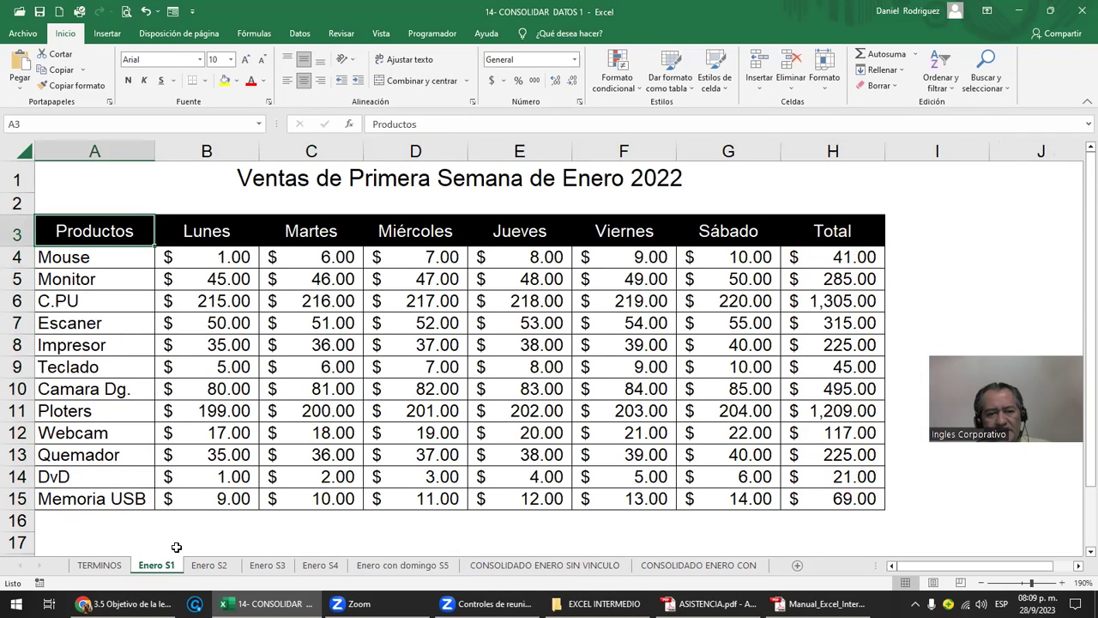
pyautogui.keyDown('ctrl'); pyautogui.click(209, 565); pyautogui.keyUp('ctrl')
pyautogui.keyDown('ctrl'); pyautogui.click(308, 565); pyautogui.keyUp('ctrl')
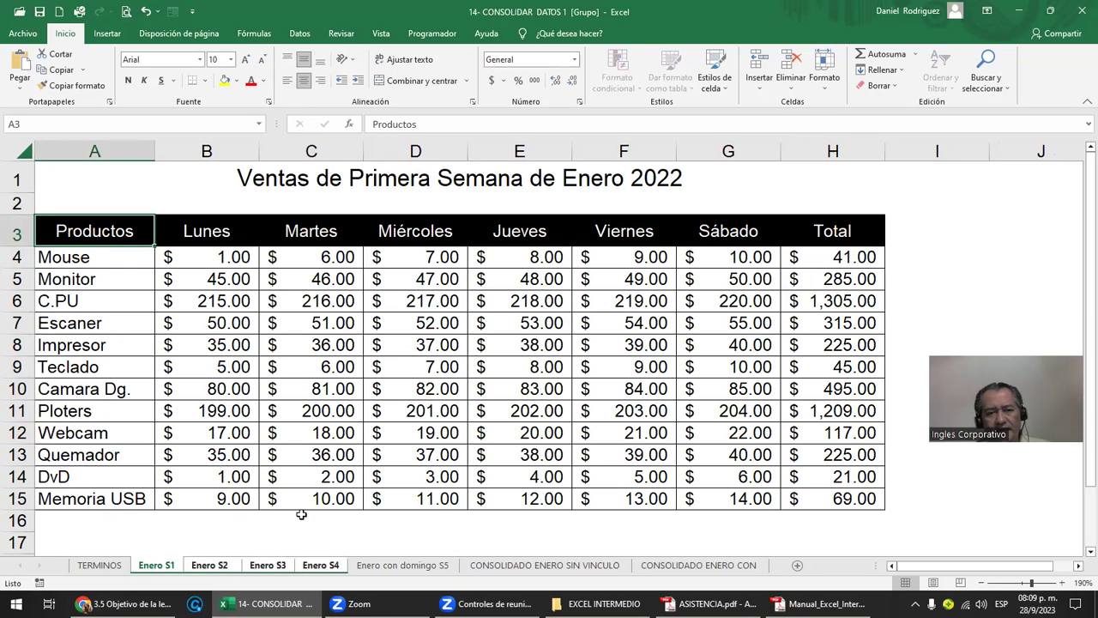
pyautogui.click(401, 538)
pyautogui.keyDown('ctrl'); pyautogui.click(529, 567); pyautogui.keyUp('ctrl')
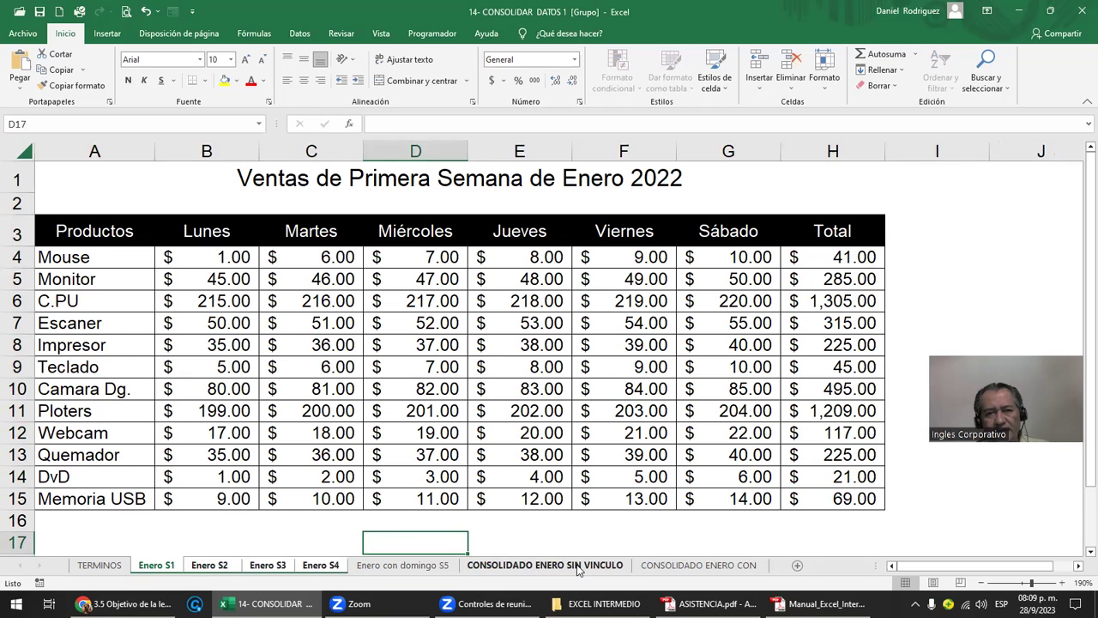
pyautogui.click(579, 568)
# - Select cell A3 on the consolidated sheet as the result's starting cell
pyautogui.scroll(3, 376, 410)
pyautogui.scroll(2, 377, 411)
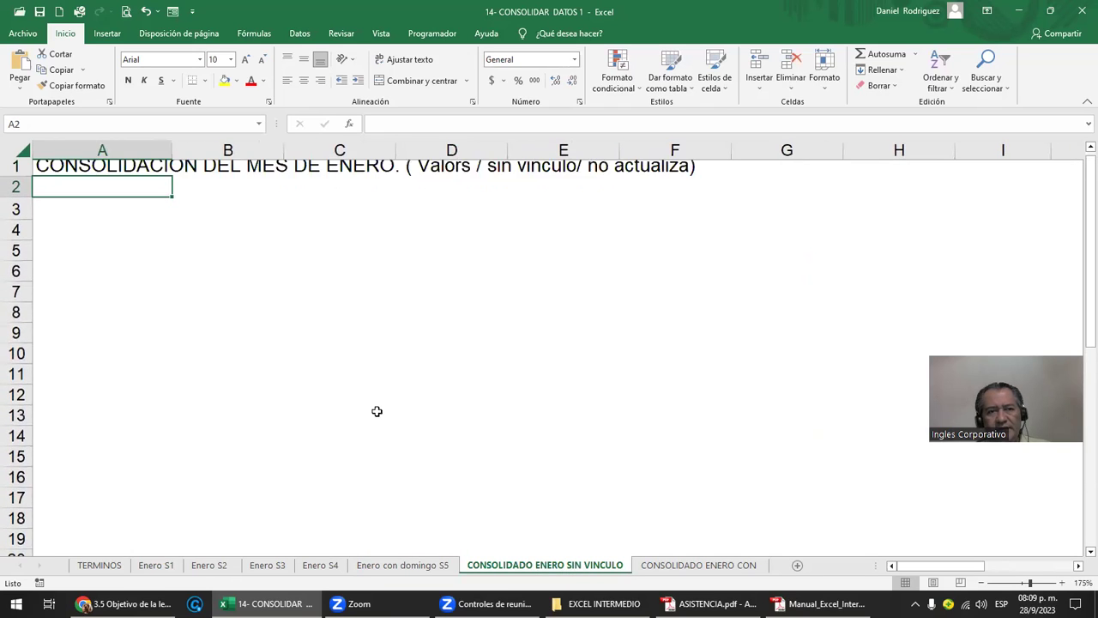
pyautogui.click(61, 215)
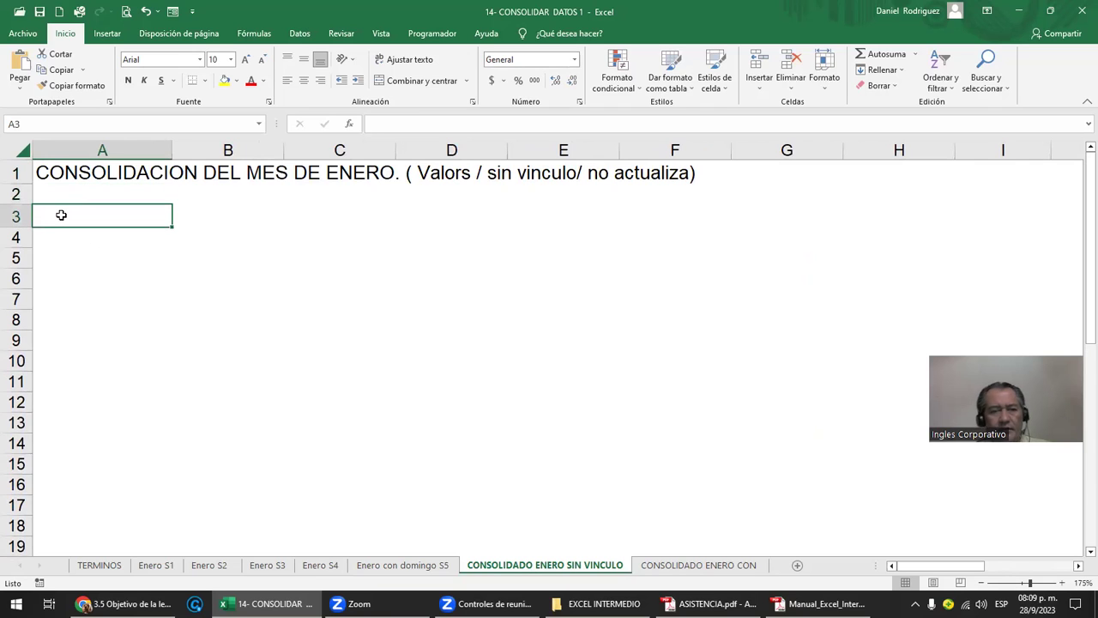
pyautogui.moveTo(61, 216); pyautogui.dragTo(855, 531)
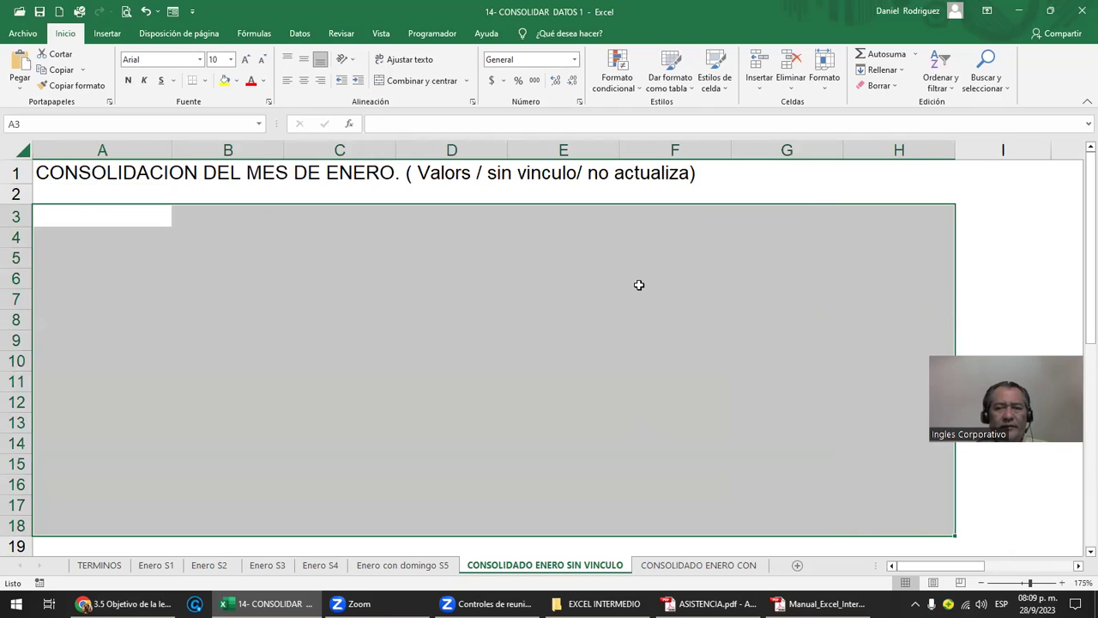
pyautogui.click(72, 209)
pyautogui.click(72, 215)
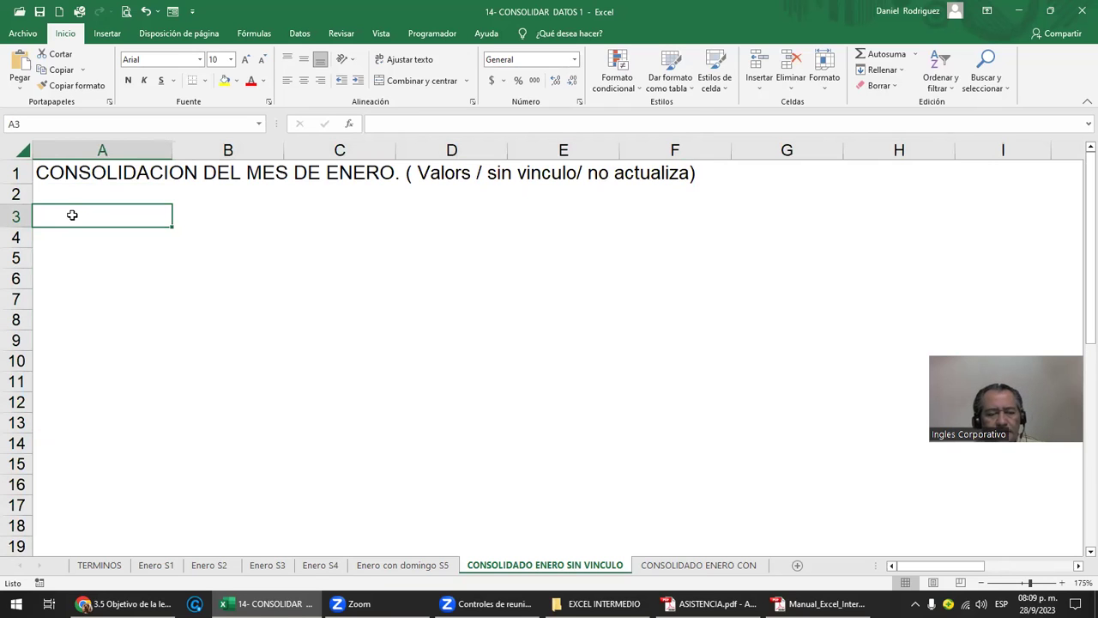
# - Check the product names Mouse and C.PU on the Enero S1 sheet
pyautogui.click(163, 566)
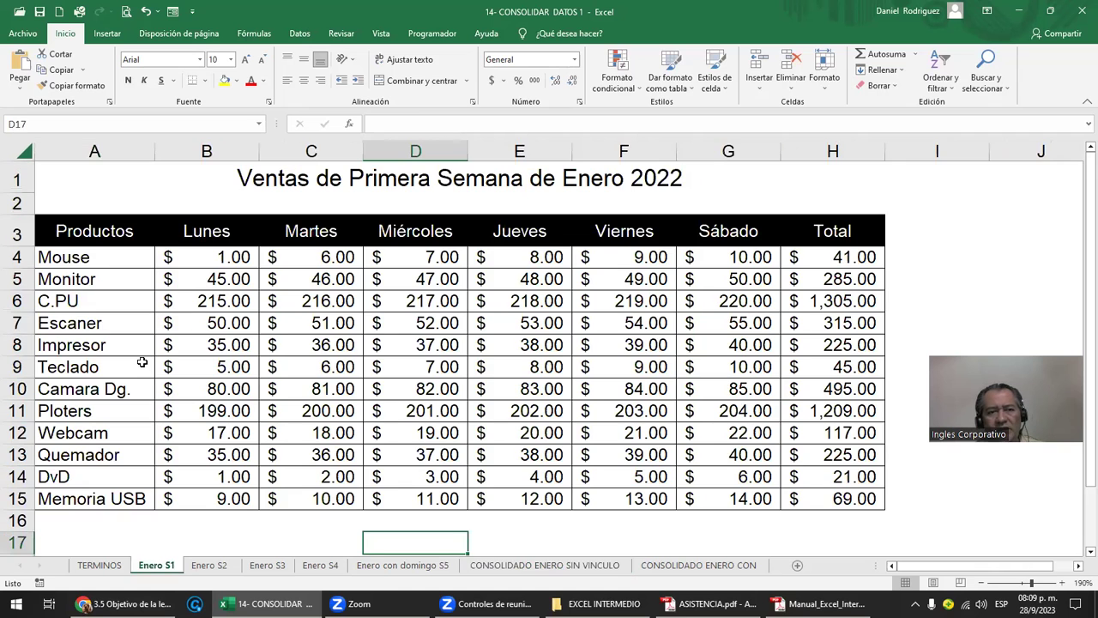
pyautogui.click(82, 258)
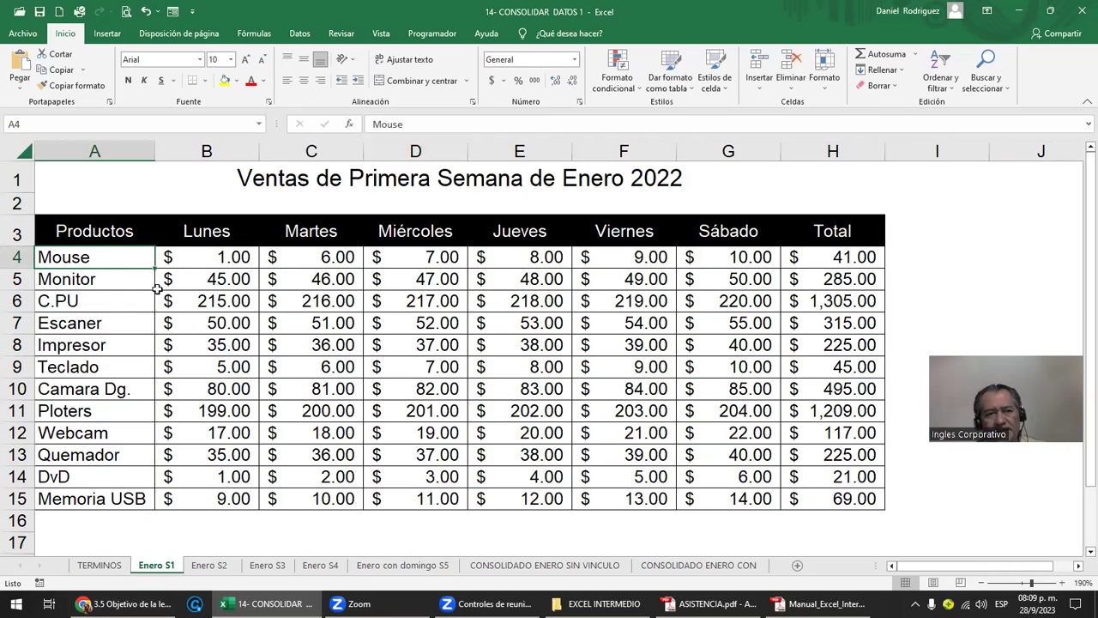
pyautogui.click(110, 300)
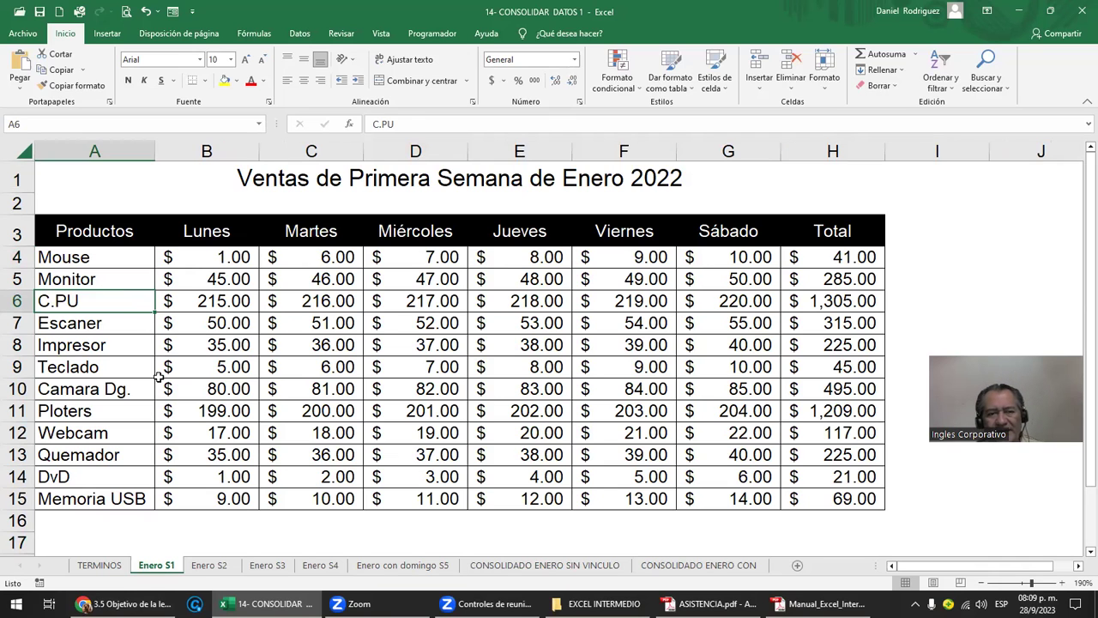
# - Review the two consolidation considerations in rows 5–6 of the TERMINOS sheet
pyautogui.click(99, 565)
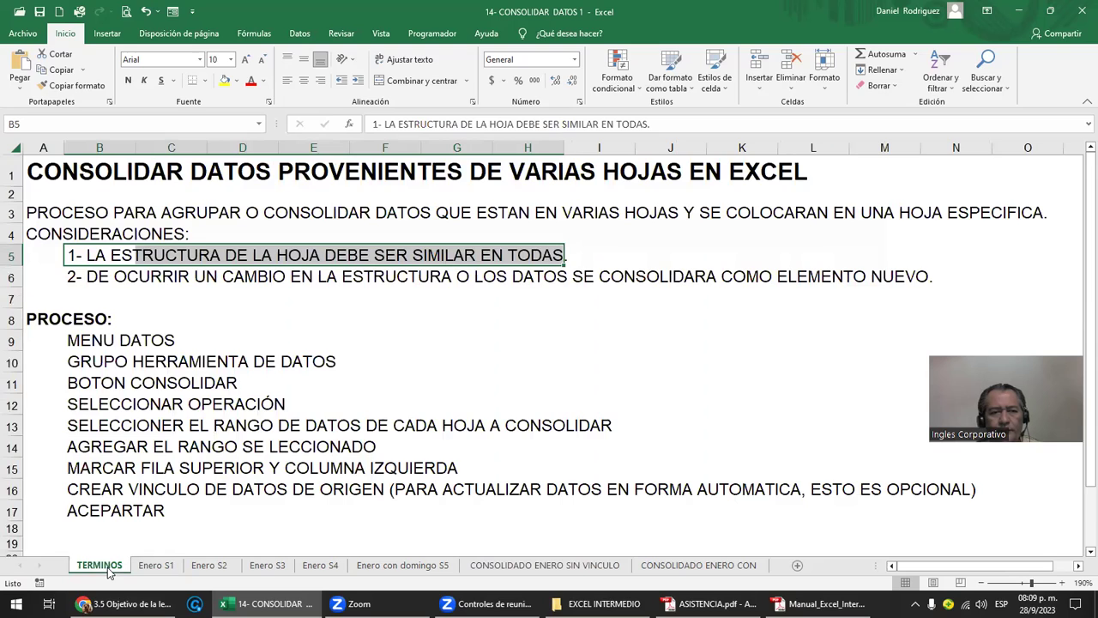
pyautogui.click(167, 294)
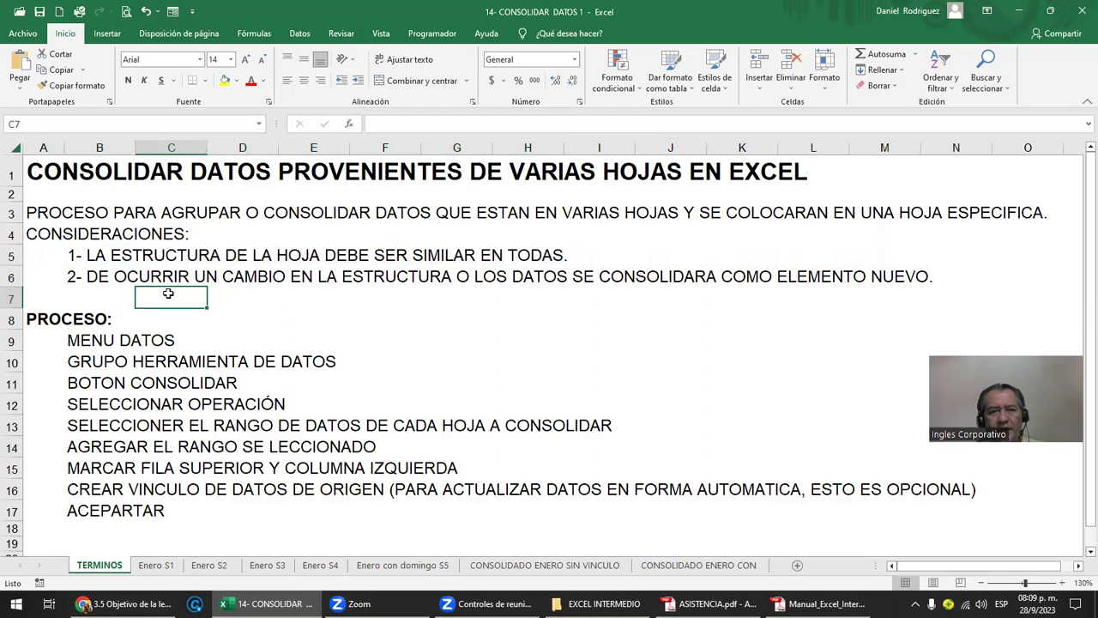
pyautogui.click(105, 280)
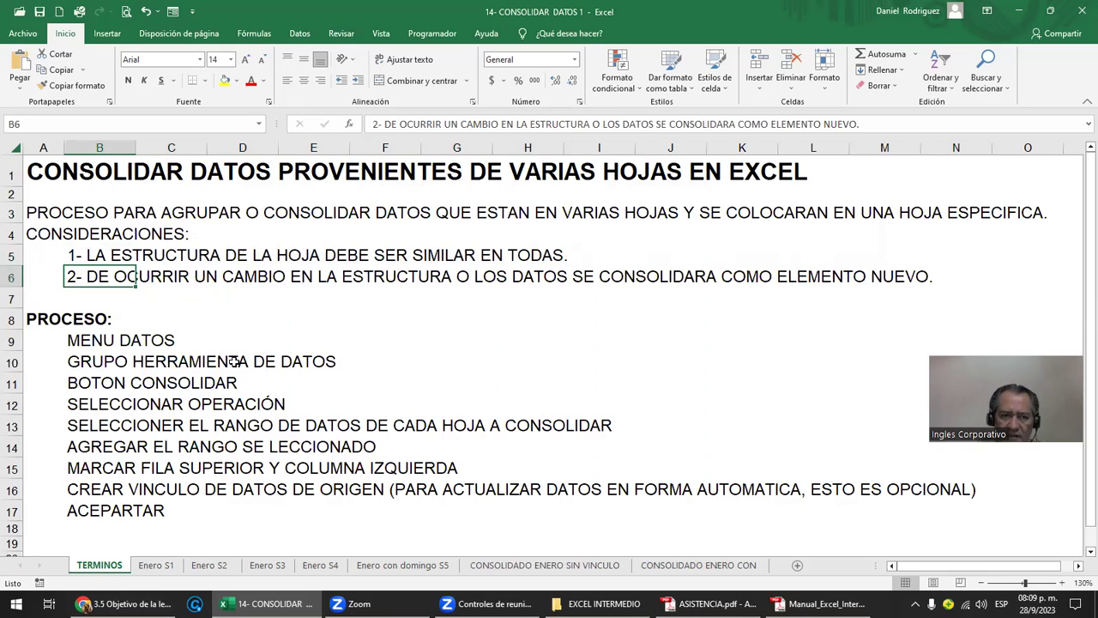
# - On Enero S1, shorten the A10 product name Camara Dg. to Camara
pyautogui.click(156, 564)
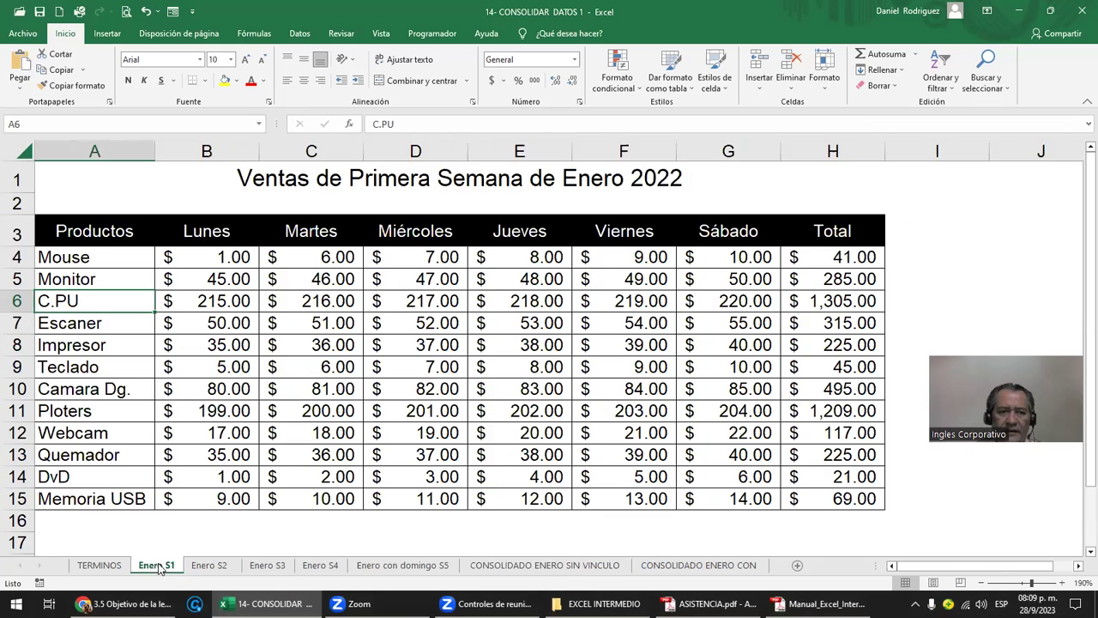
pyautogui.click(125, 390)
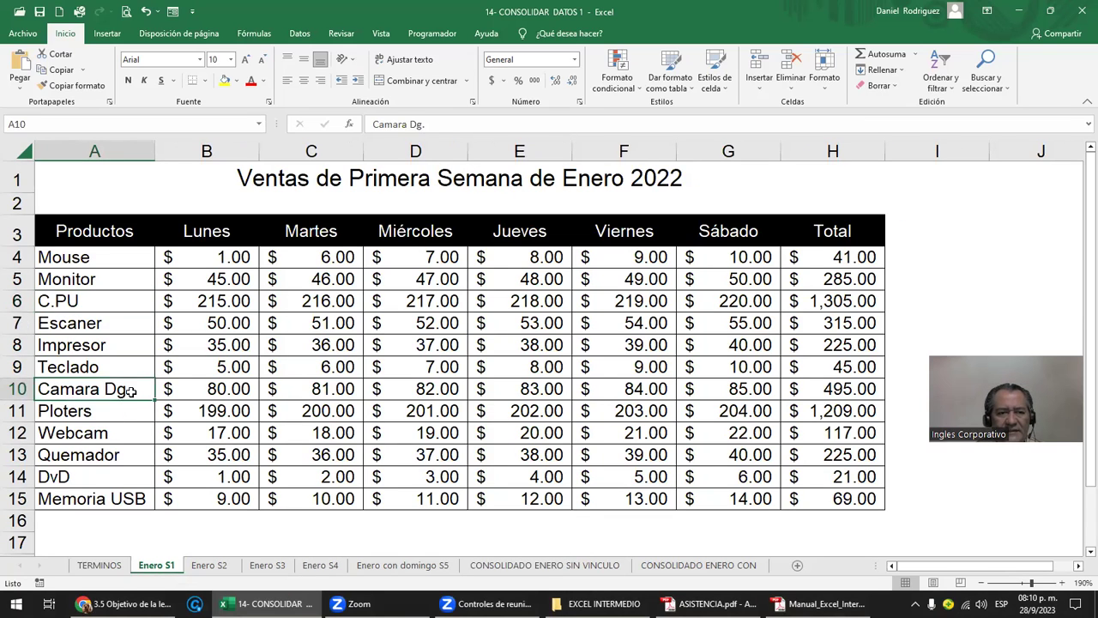
pyautogui.doubleClick(130, 390)
pyautogui.press('BackSpace')
pyautogui.press('BackSpace')
pyautogui.press('BackSpace')
pyautogui.press('Return')
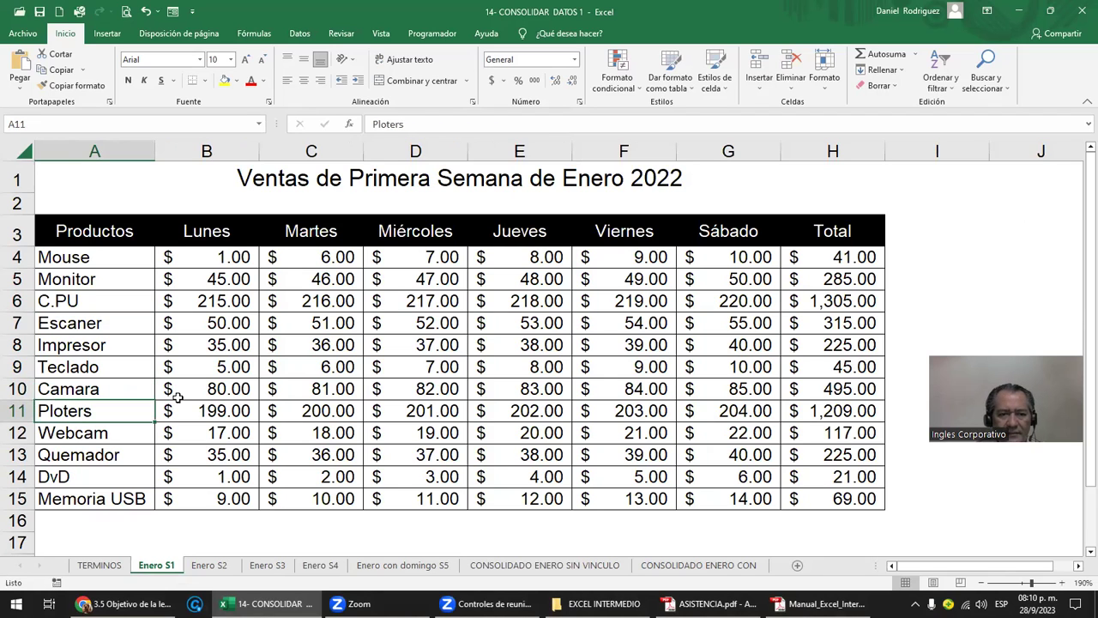
# - Compare rows 10–11 on Enero S2, undo the rename, and show CONSOLIDADO ENERO SIN VINCULO
pyautogui.click(220, 566)
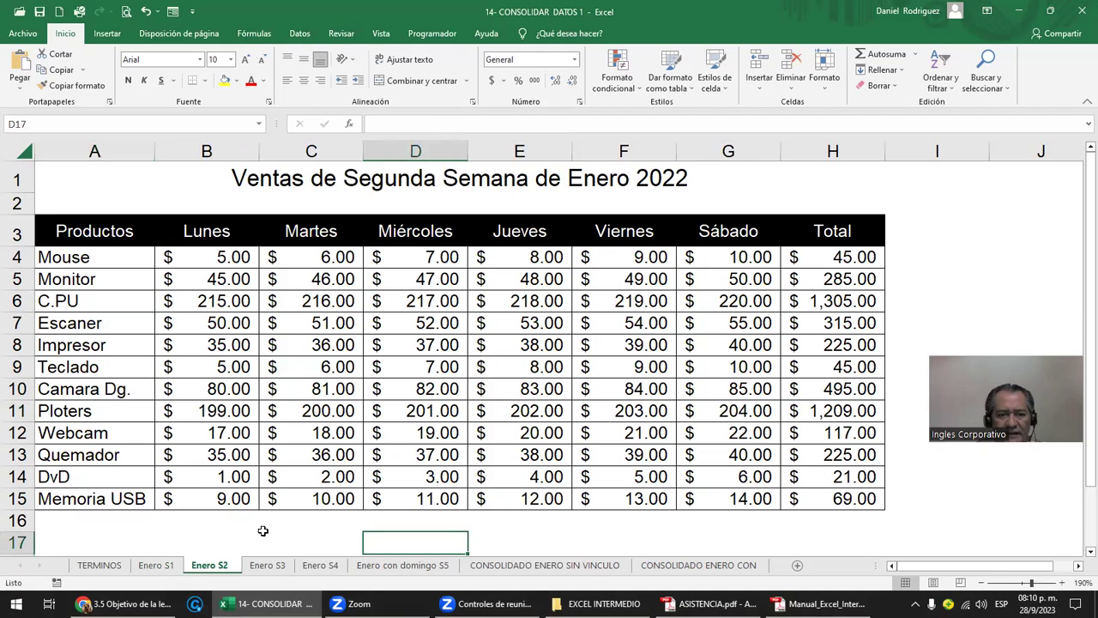
pyautogui.click(275, 565)
pyautogui.click(209, 565)
pyautogui.click(23, 388)
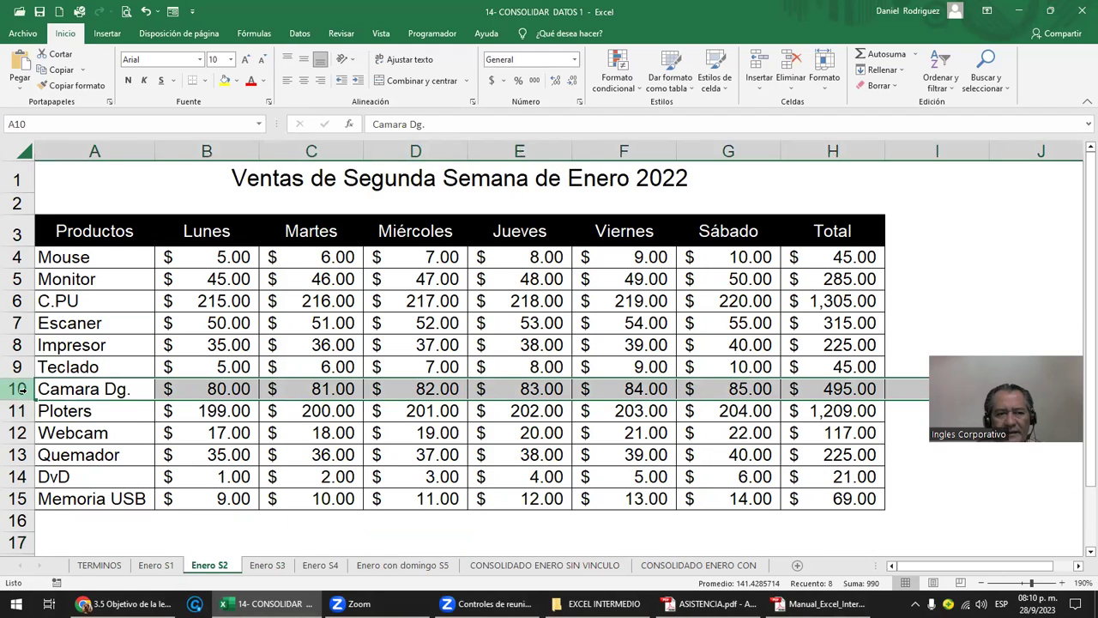
pyautogui.click(17, 411)
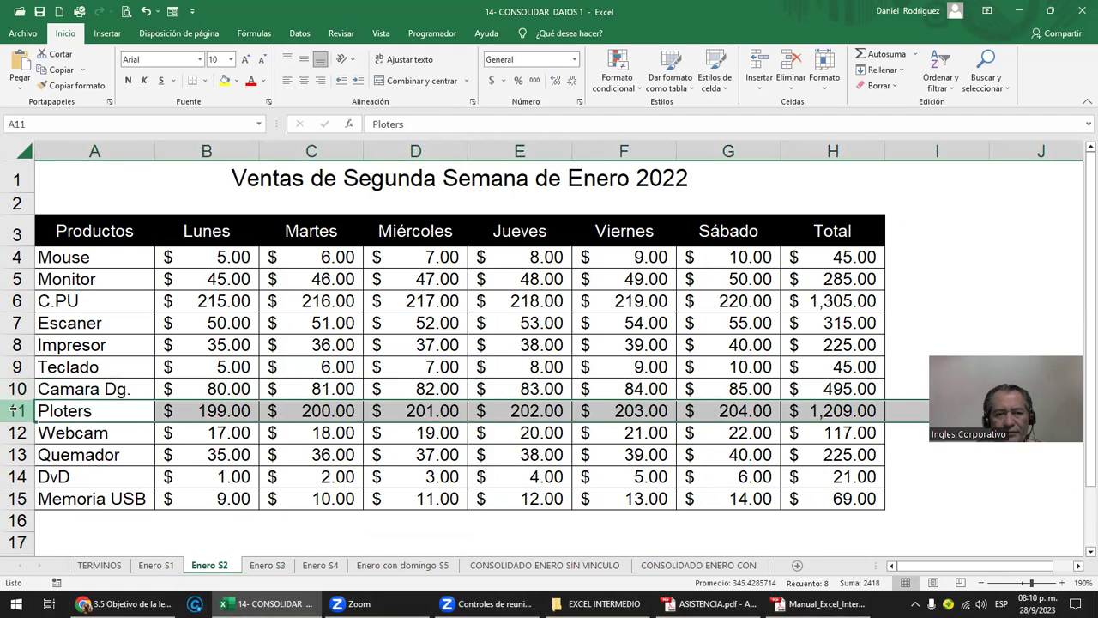
pyautogui.click(158, 566)
pyautogui.hotkey('ctrl', 'z')
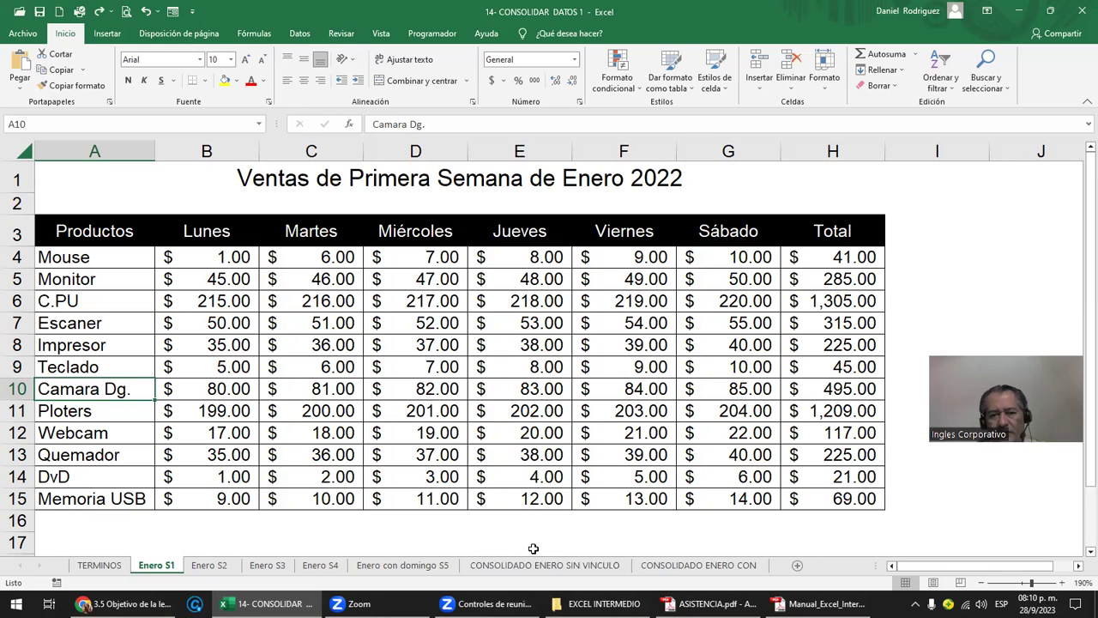
pyautogui.click(542, 566)
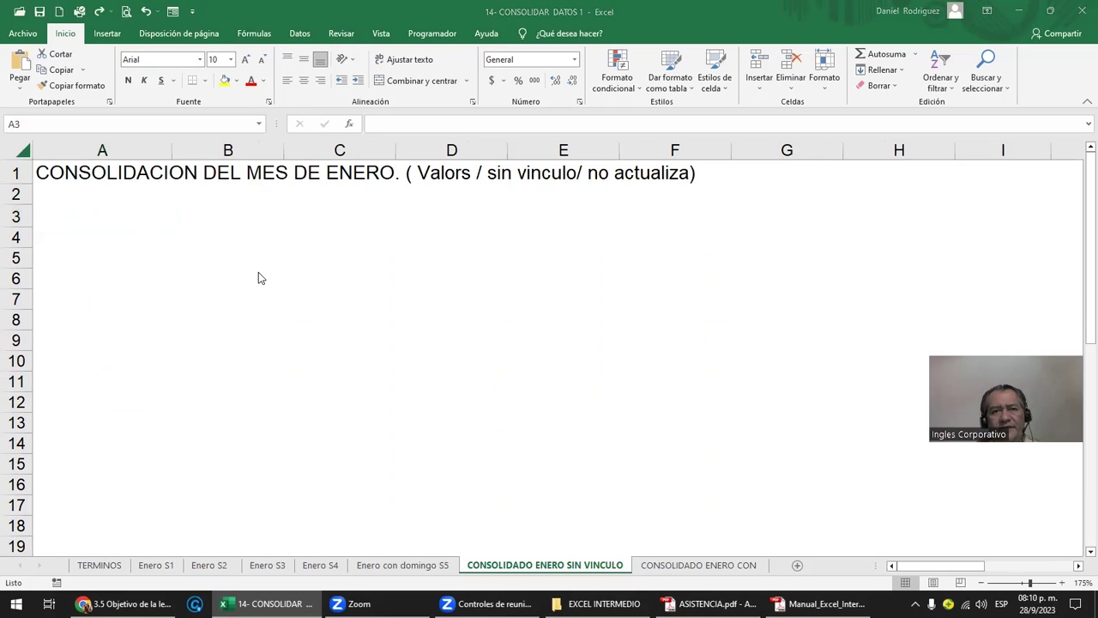
# - Open the Consolidar dialog from the Data tab and move it aside
pyautogui.click(299, 37)
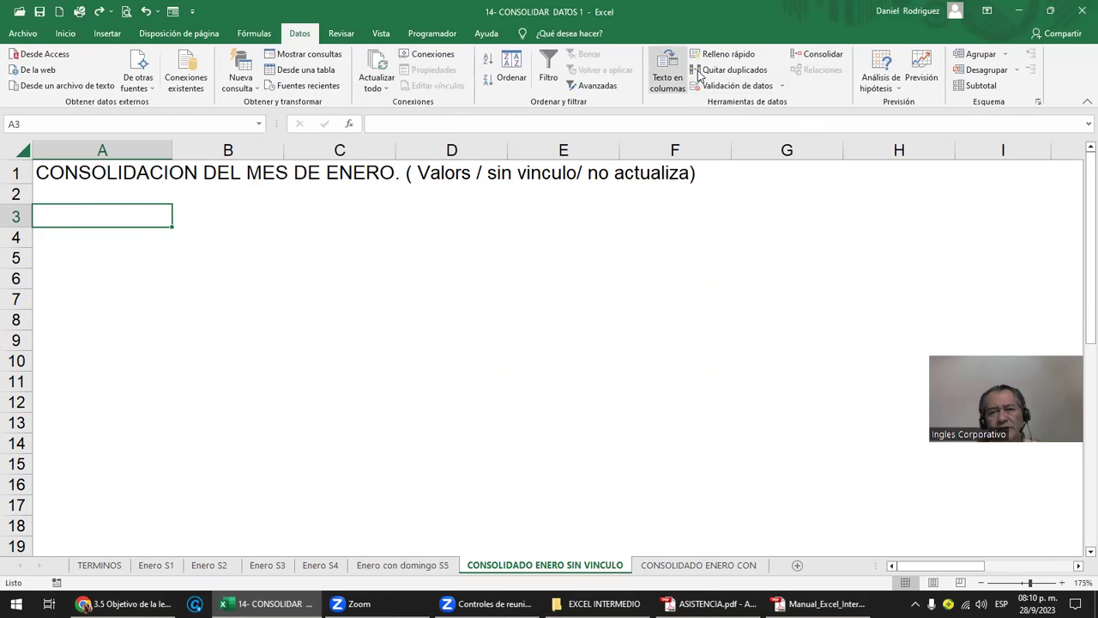
pyautogui.click(828, 62)
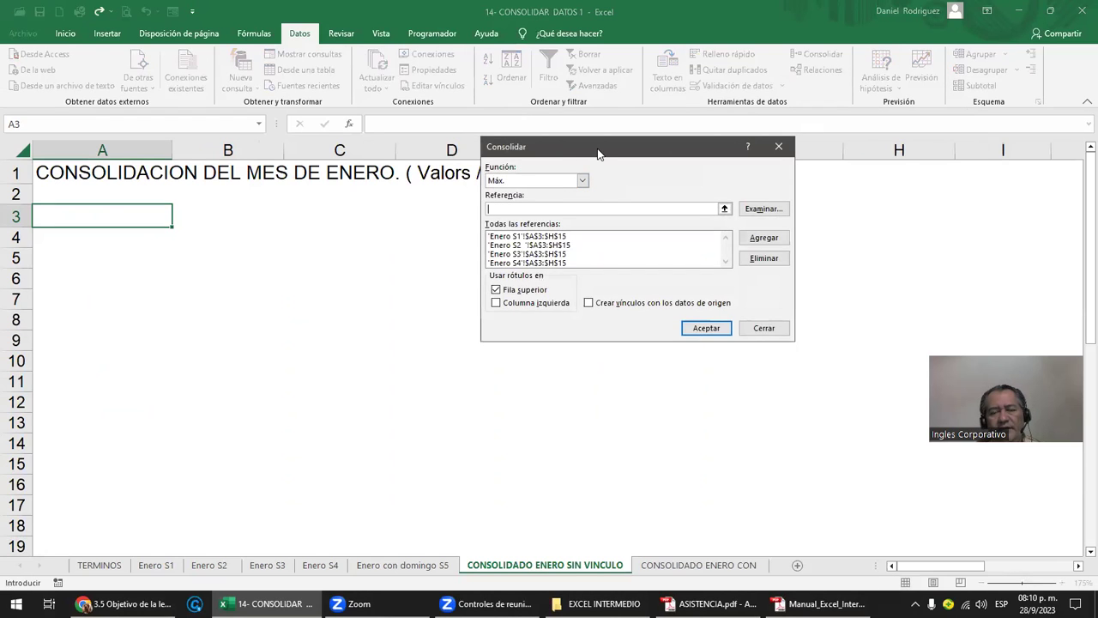
pyautogui.moveTo(598, 153); pyautogui.dragTo(556, 198)
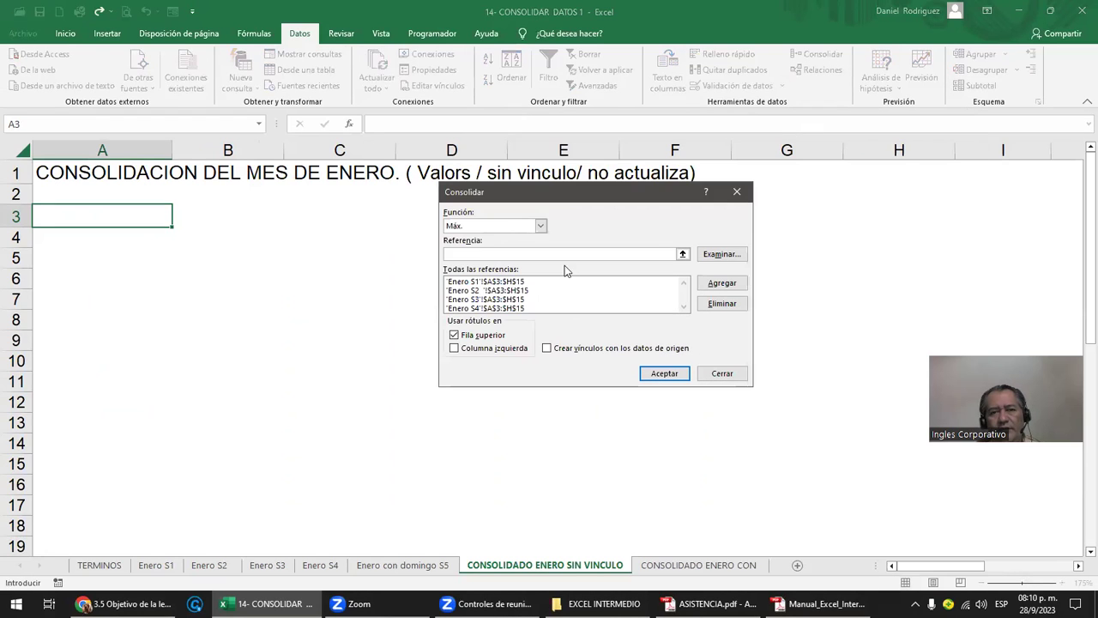
# - Remove the Enero S1, S2, S3 and S4 entries from Todas las referencias
pyautogui.click(479, 307)
pyautogui.click(472, 281)
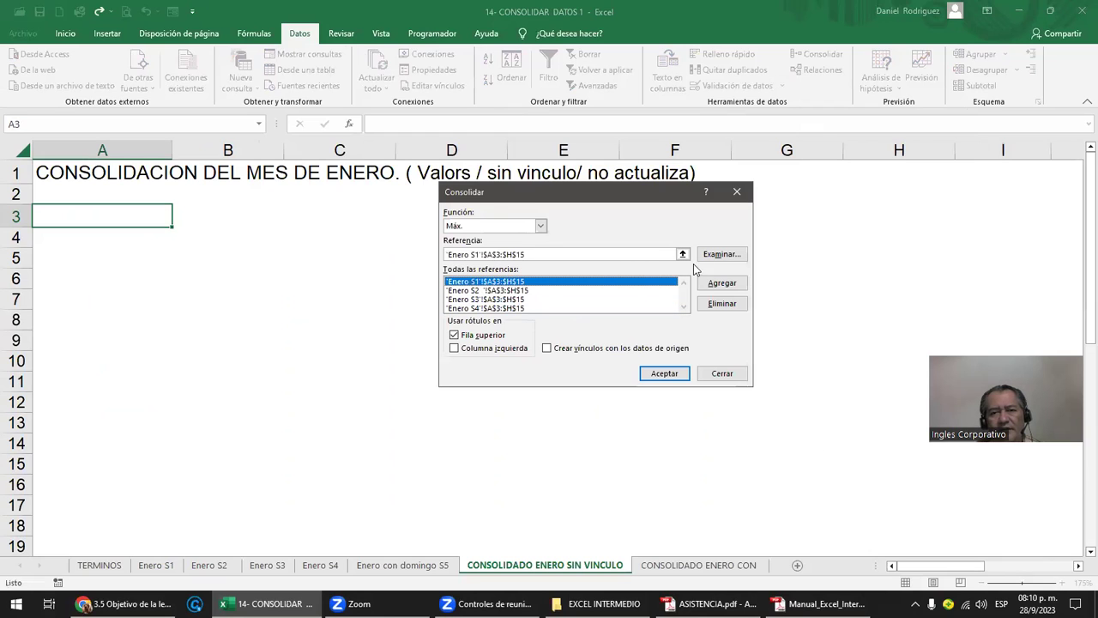
pyautogui.click(733, 305)
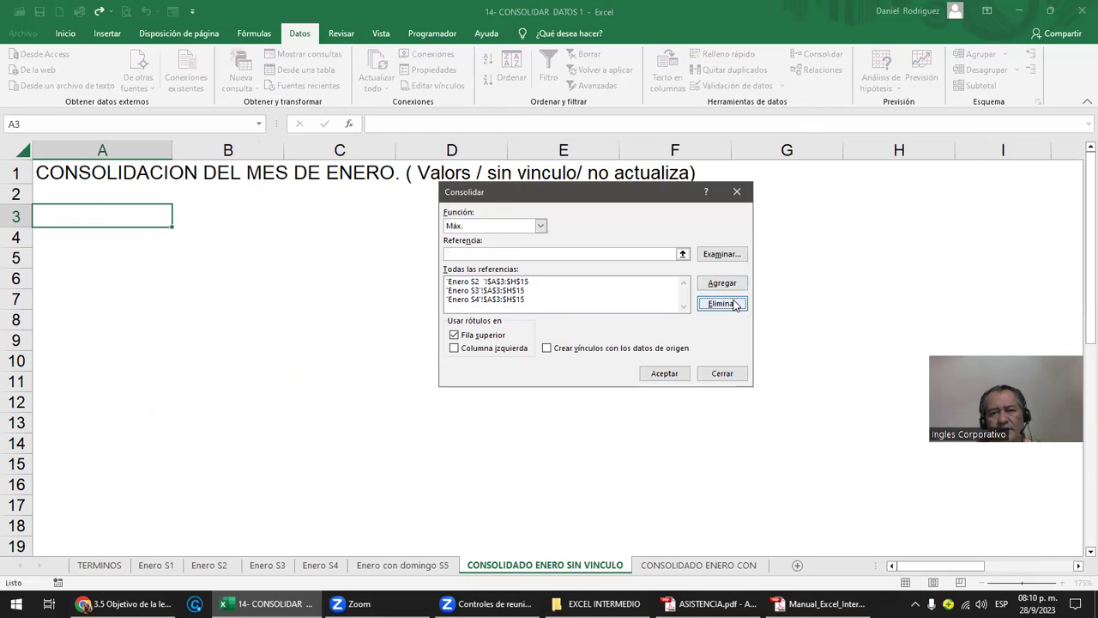
pyautogui.click(559, 281)
pyautogui.click(721, 304)
pyautogui.click(551, 283)
pyautogui.click(720, 304)
pyautogui.click(557, 282)
pyautogui.click(721, 304)
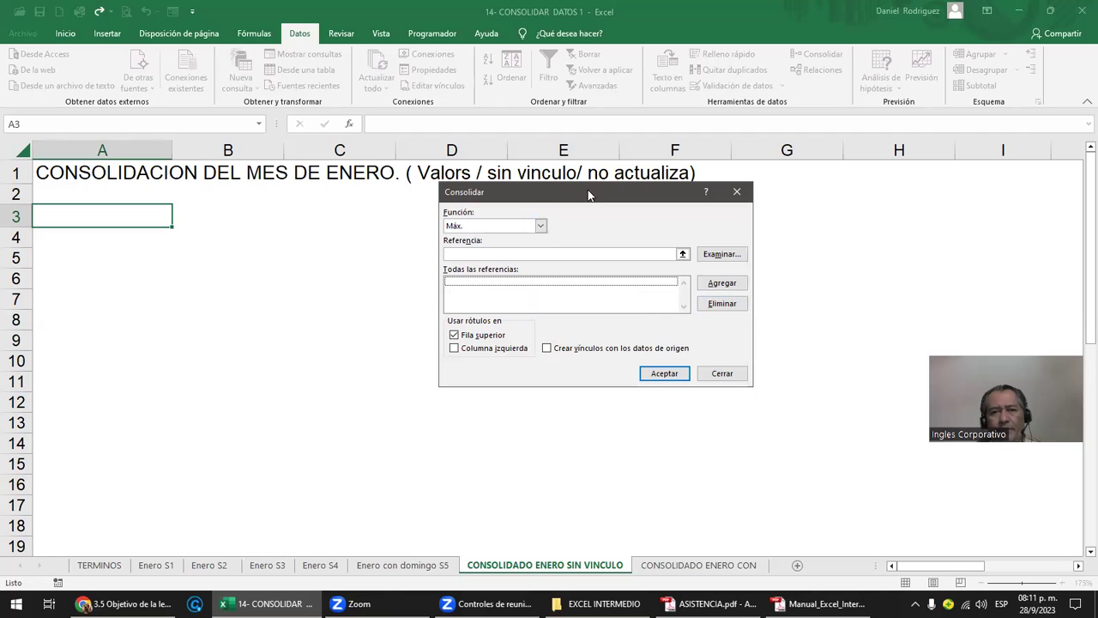
# - Set the consolidation function to Suma and start a reference on the Enero S1 sheet
pyautogui.moveTo(474, 198); pyautogui.dragTo(449, 233)
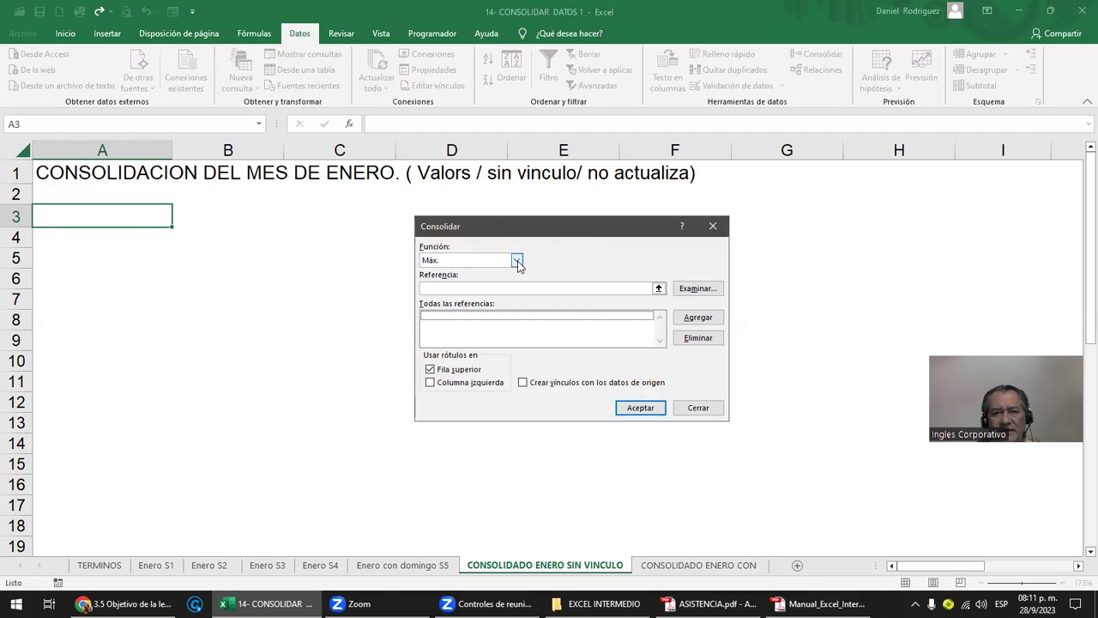
pyautogui.click(517, 262)
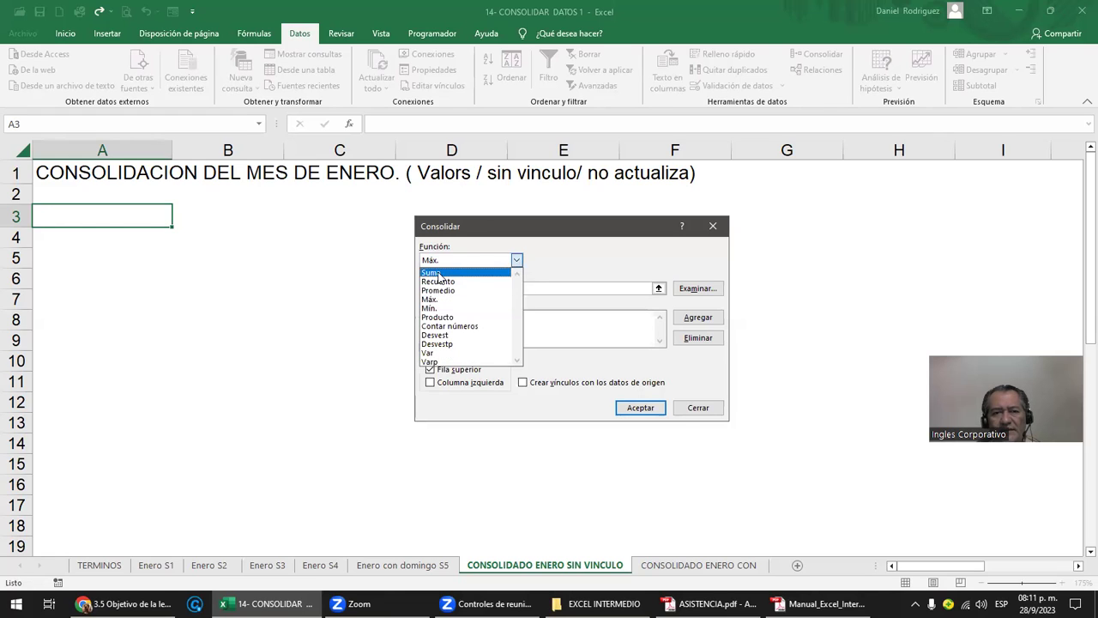
pyautogui.click(434, 273)
pyautogui.click(516, 260)
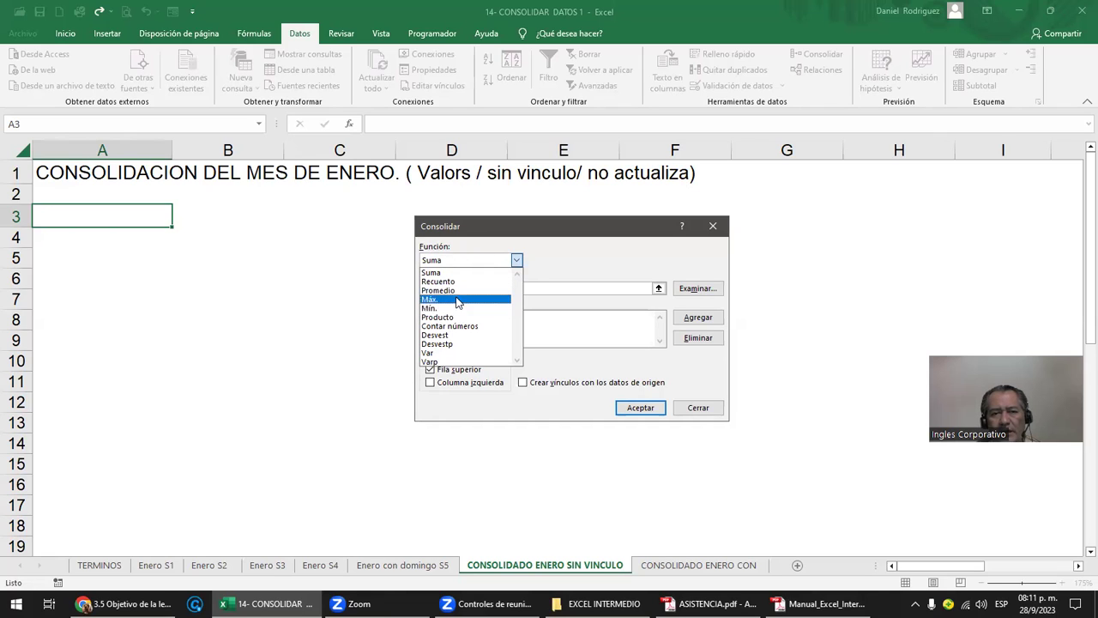
pyautogui.click(439, 274)
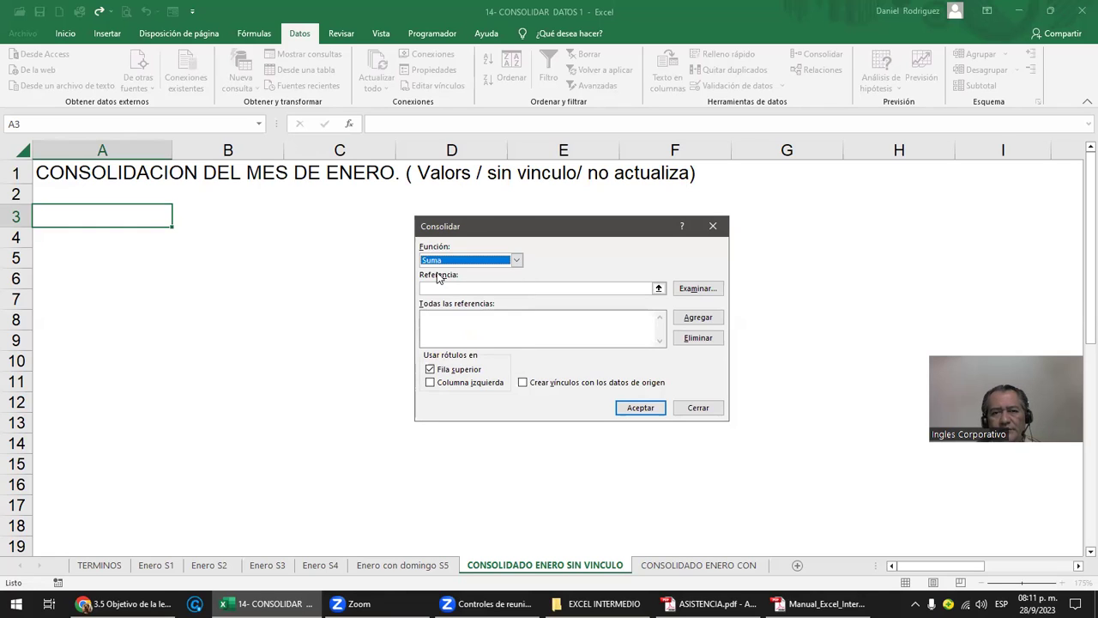
pyautogui.click(450, 289)
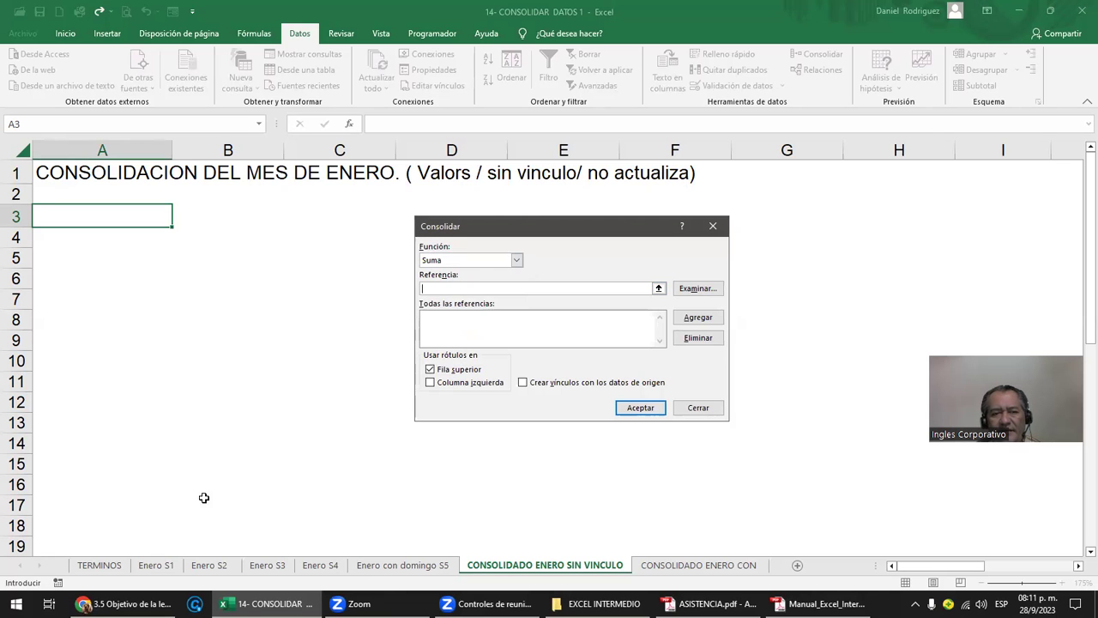
pyautogui.click(151, 567)
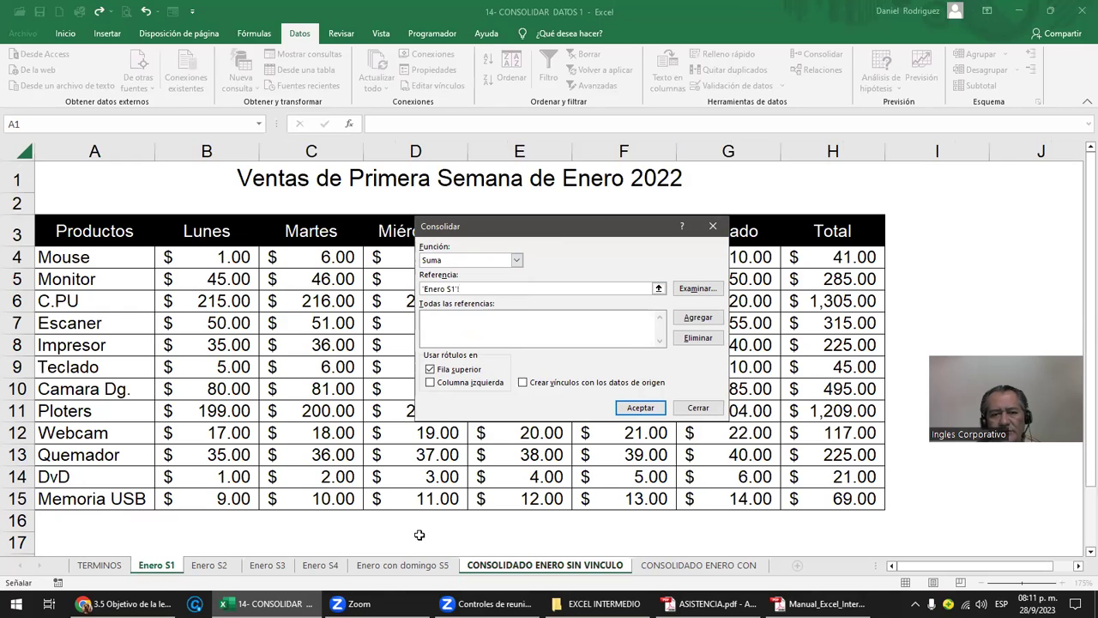
pyautogui.click(529, 564)
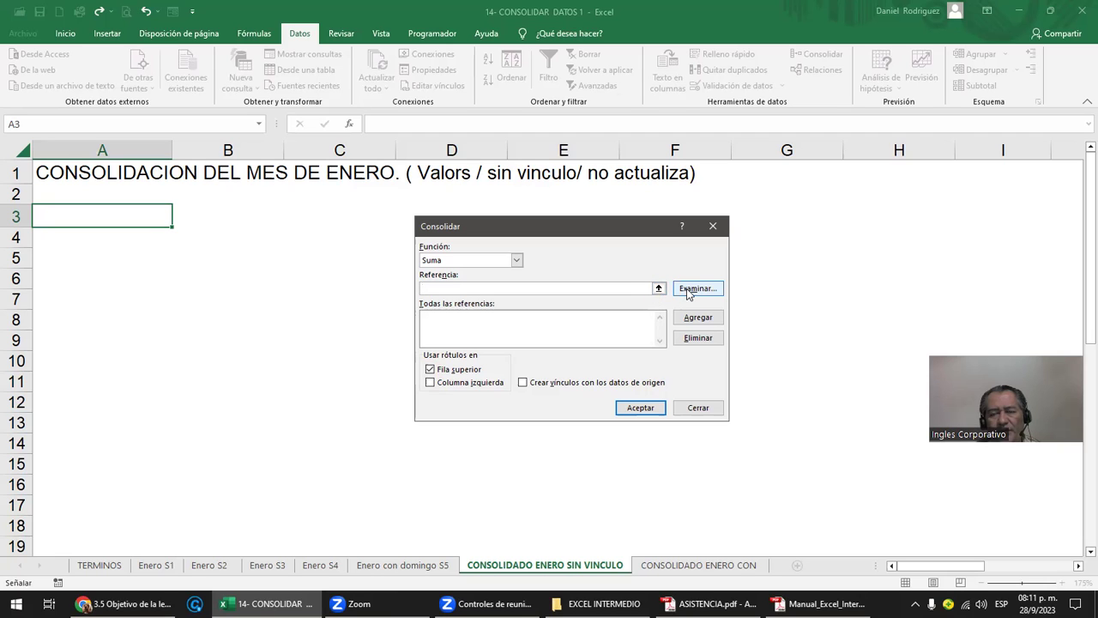
pyautogui.click(687, 290)
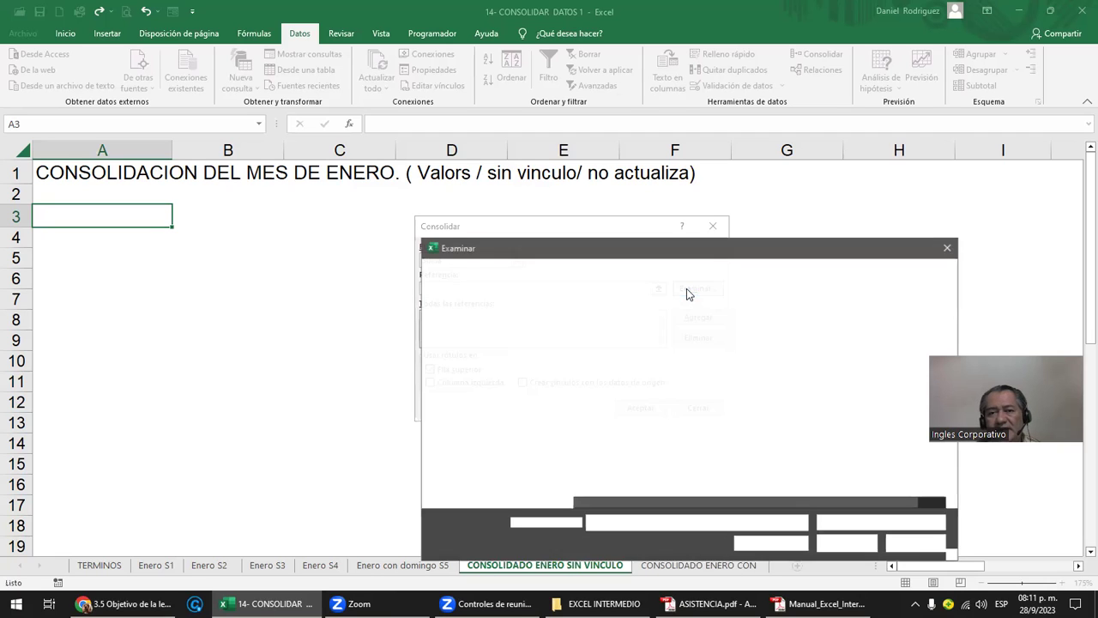
pyautogui.moveTo(638, 247); pyautogui.dragTo(640, 179)
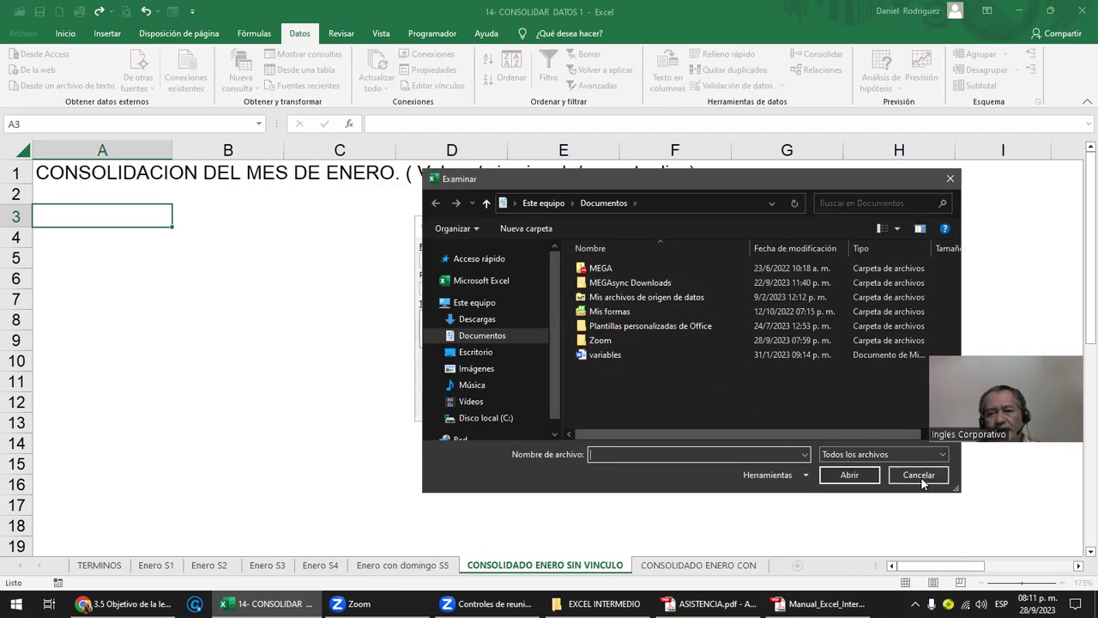
pyautogui.click(949, 180)
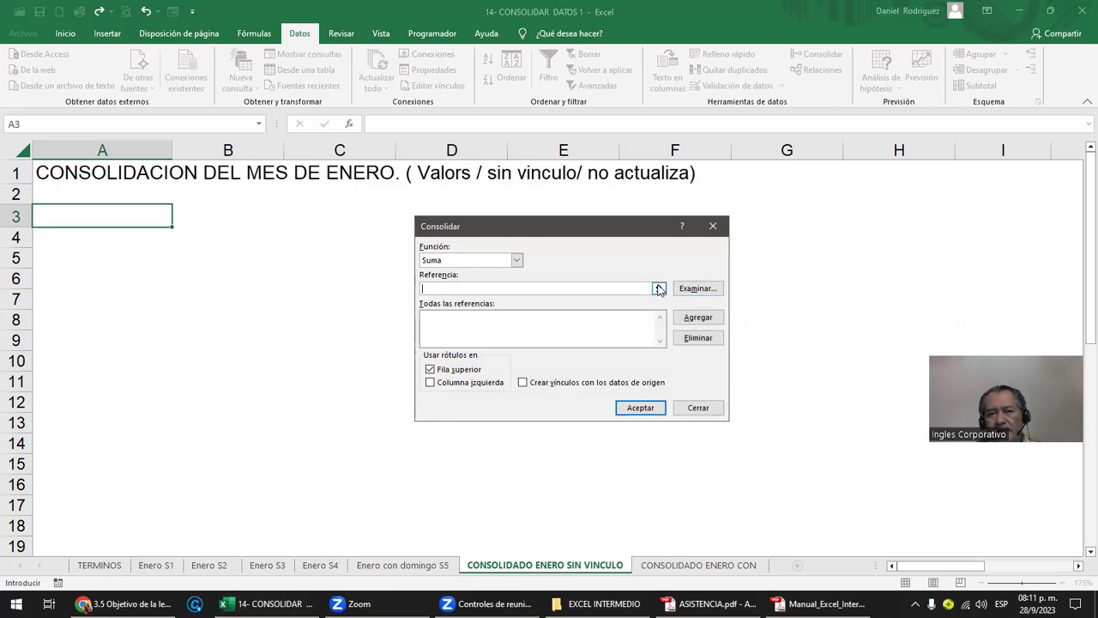
pyautogui.click(659, 288)
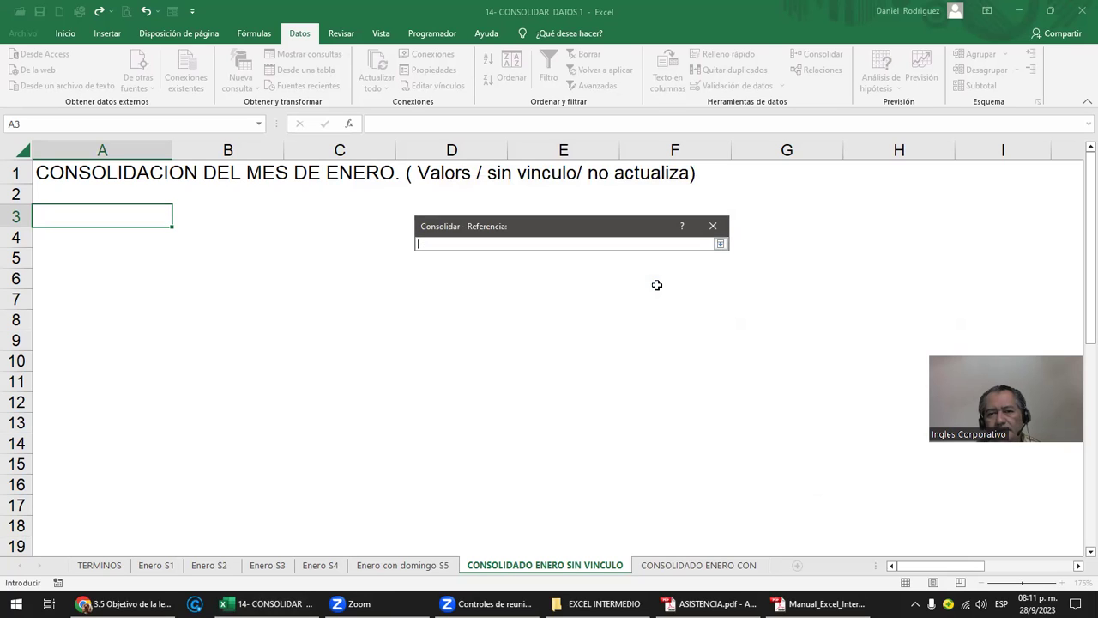
pyautogui.click(720, 245)
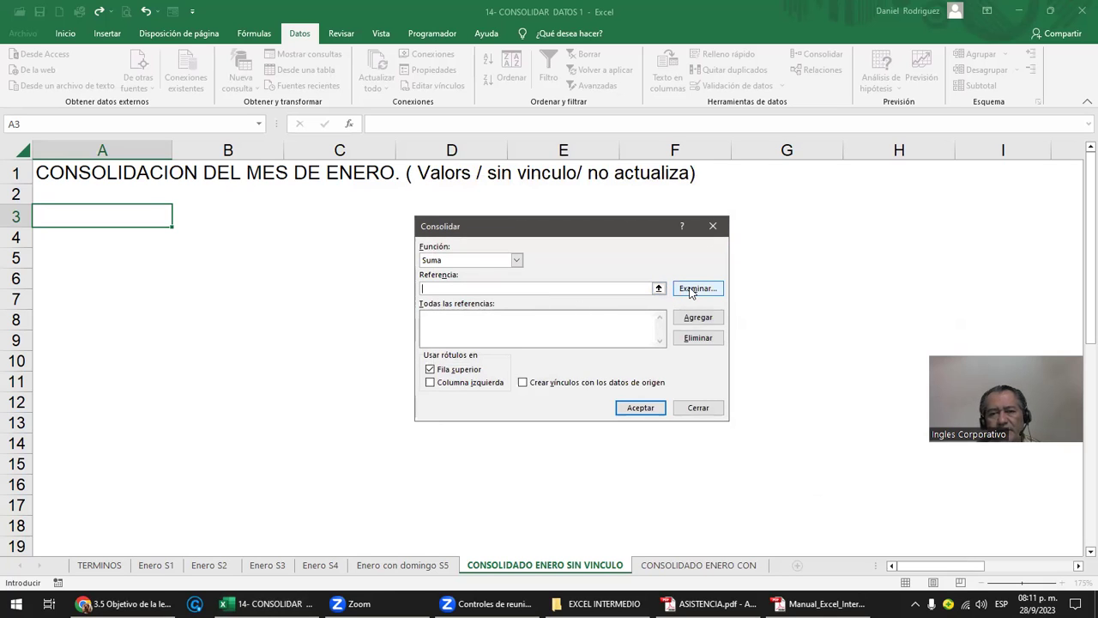
# - Add 'Enero S1'!$A$3:$H$15 to the consolidation reference list
pyautogui.click(154, 565)
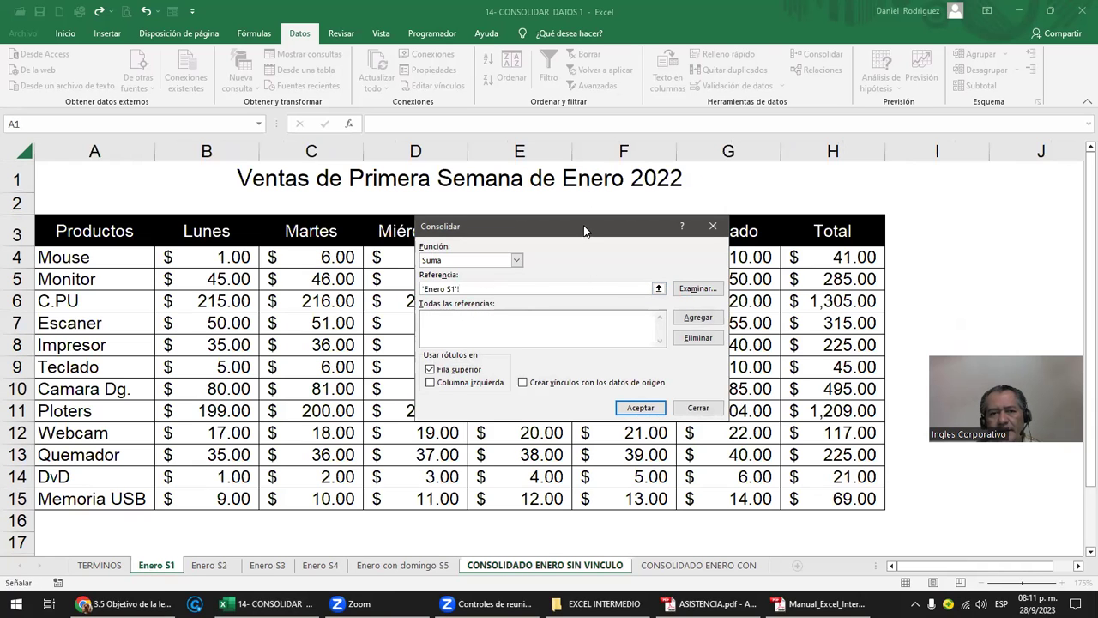
pyautogui.moveTo(582, 228)
pyautogui.mouseDown()
pyautogui.moveTo(823, 387)
pyautogui.moveTo(434, 268)
pyautogui.mouseUp()
pyautogui.click(90, 227)
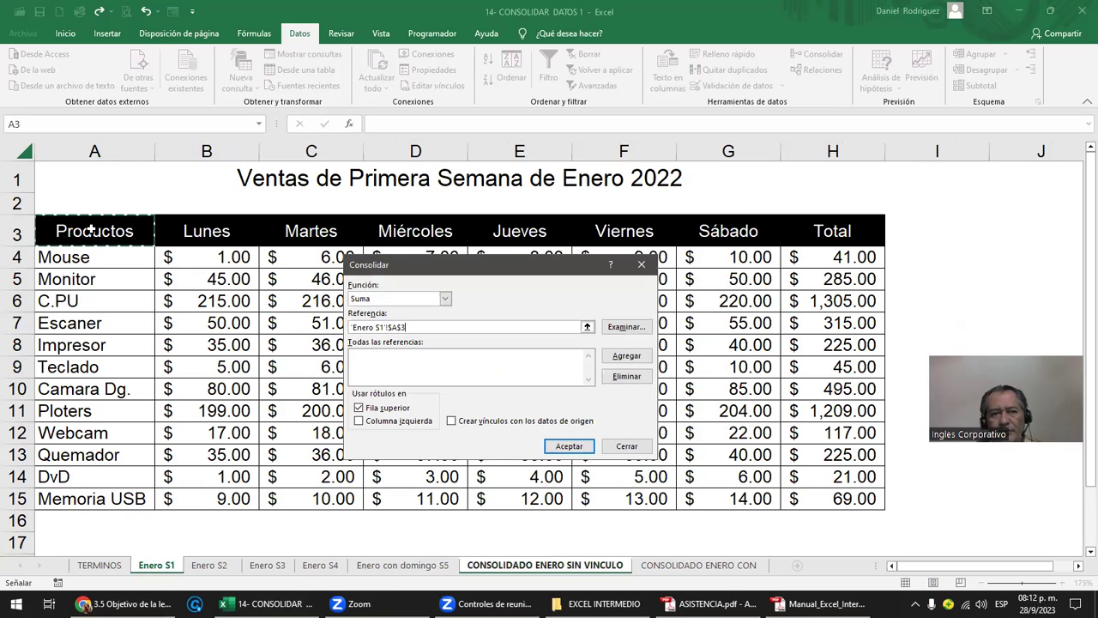
pyautogui.moveTo(90, 230); pyautogui.dragTo(848, 335)
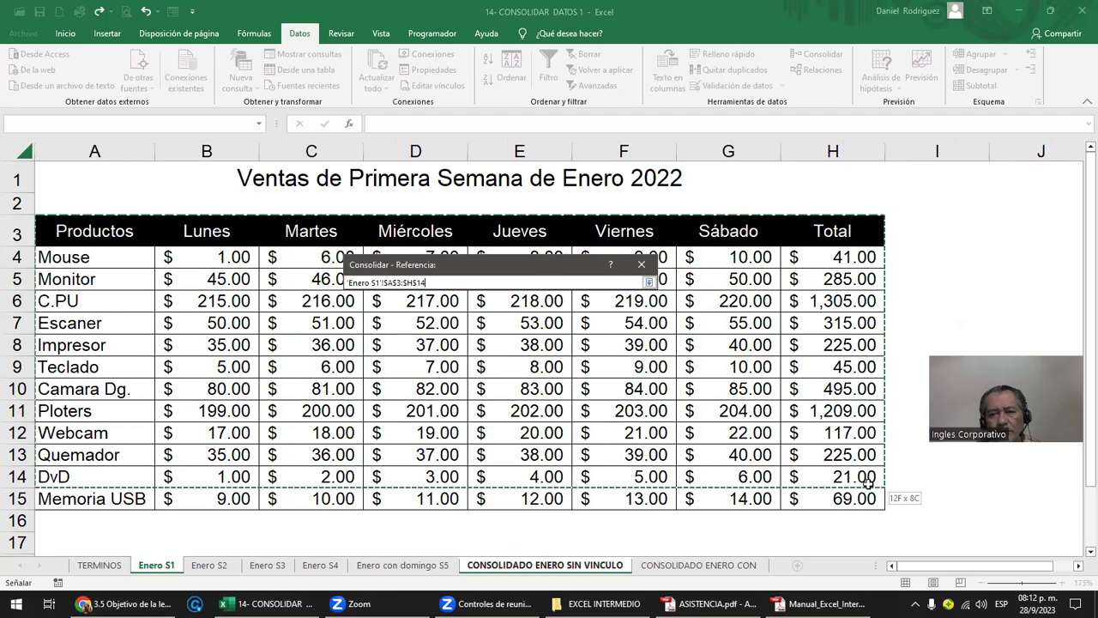
pyautogui.moveTo(847, 335); pyautogui.dragTo(868, 498)
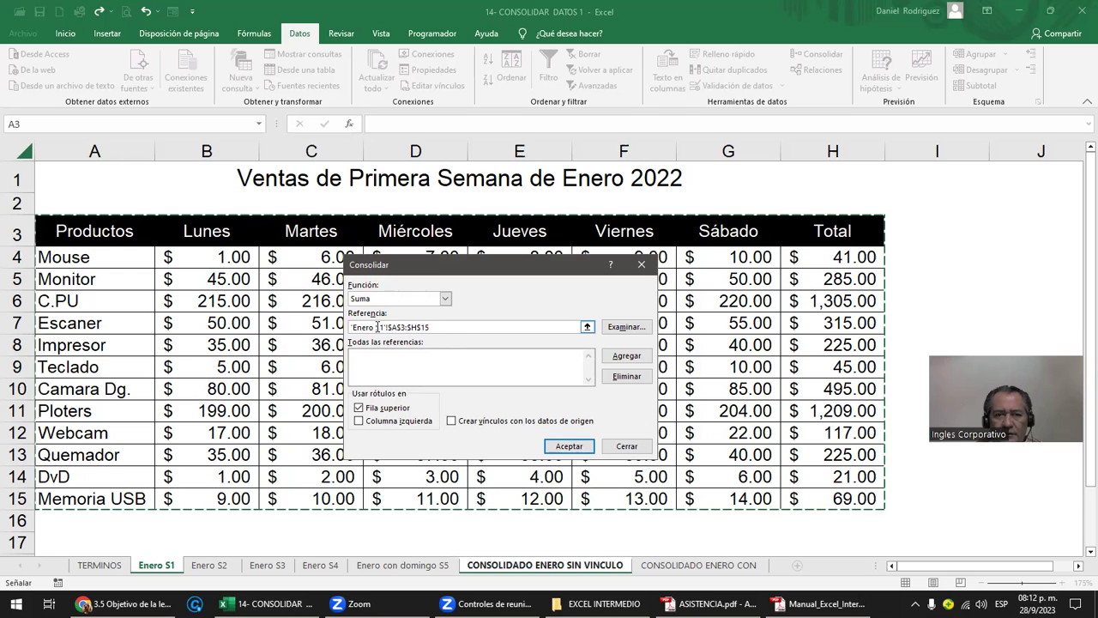
pyautogui.click(633, 360)
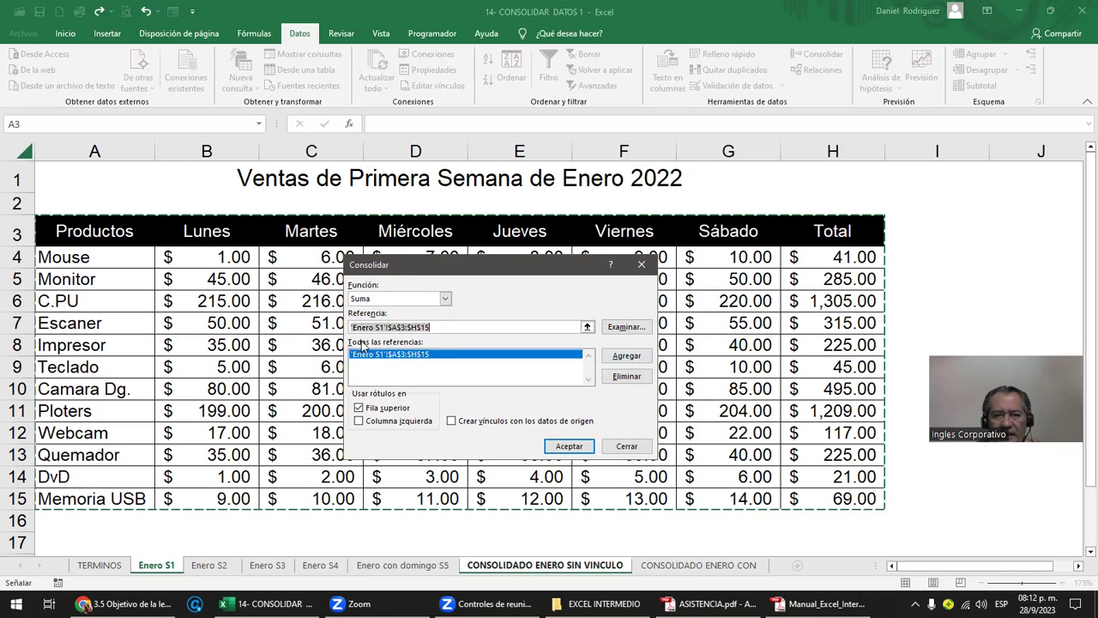
pyautogui.click(366, 363)
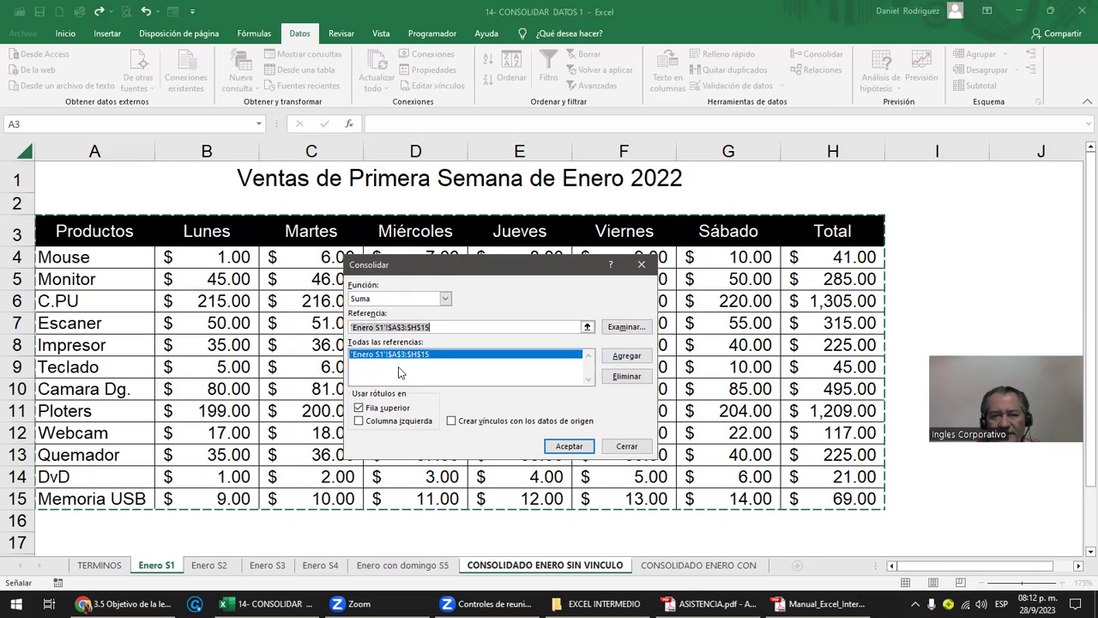
pyautogui.click(448, 329)
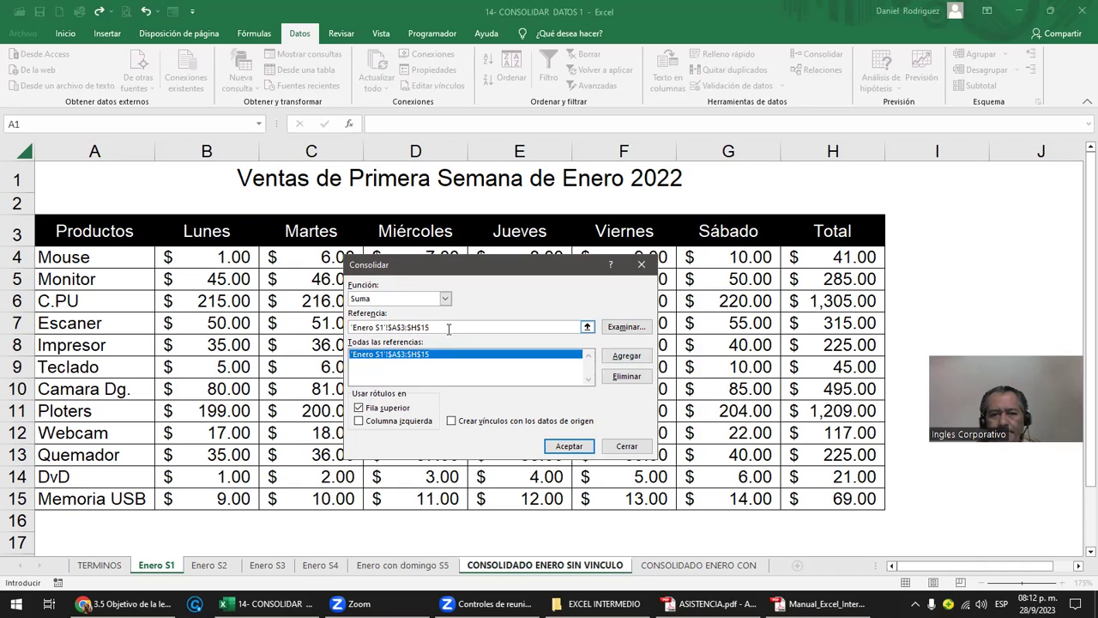
# - Replace the partial reference with 'Enero S2'!$A$3:$H$14 and add it to the list
pyautogui.click(209, 566)
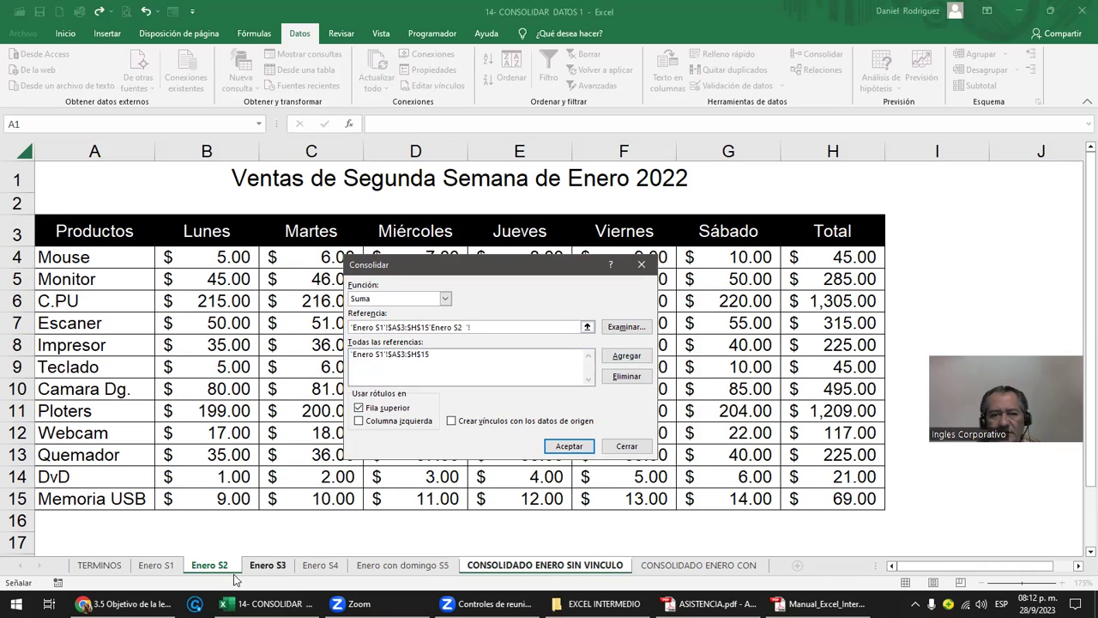
pyautogui.click(206, 568)
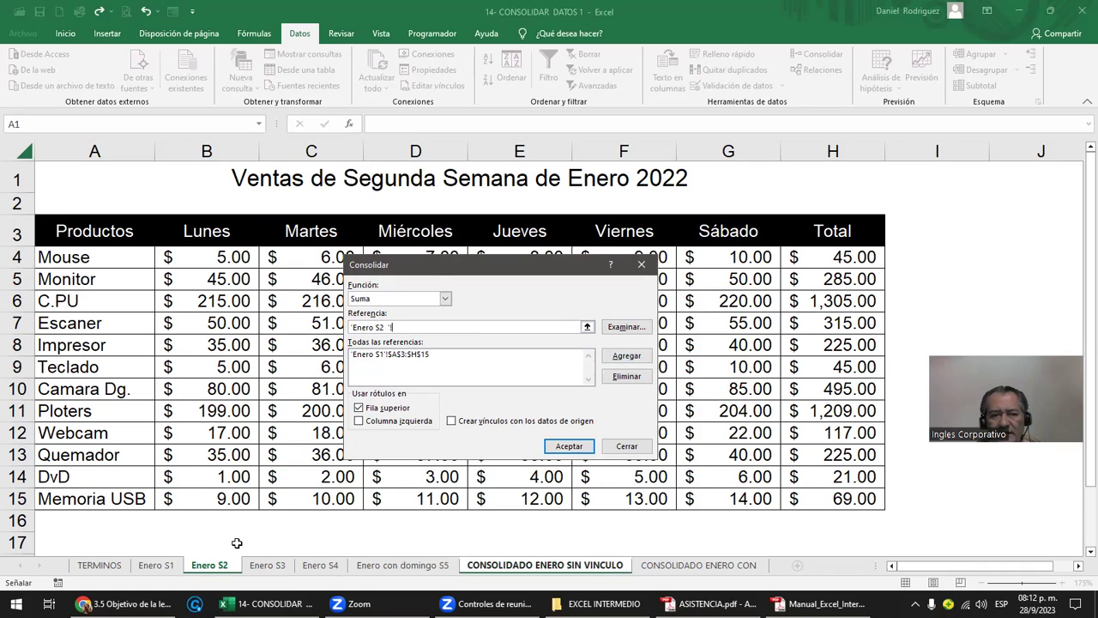
pyautogui.moveTo(396, 327); pyautogui.dragTo(329, 328)
pyautogui.press('BackSpace')
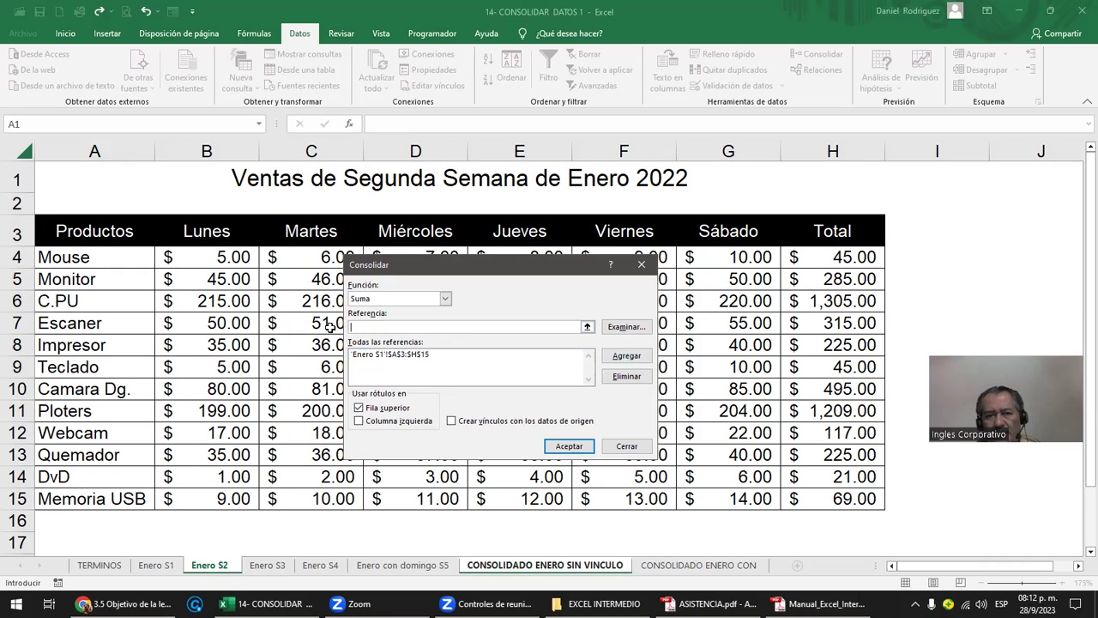
pyautogui.moveTo(64, 230); pyautogui.dragTo(819, 481)
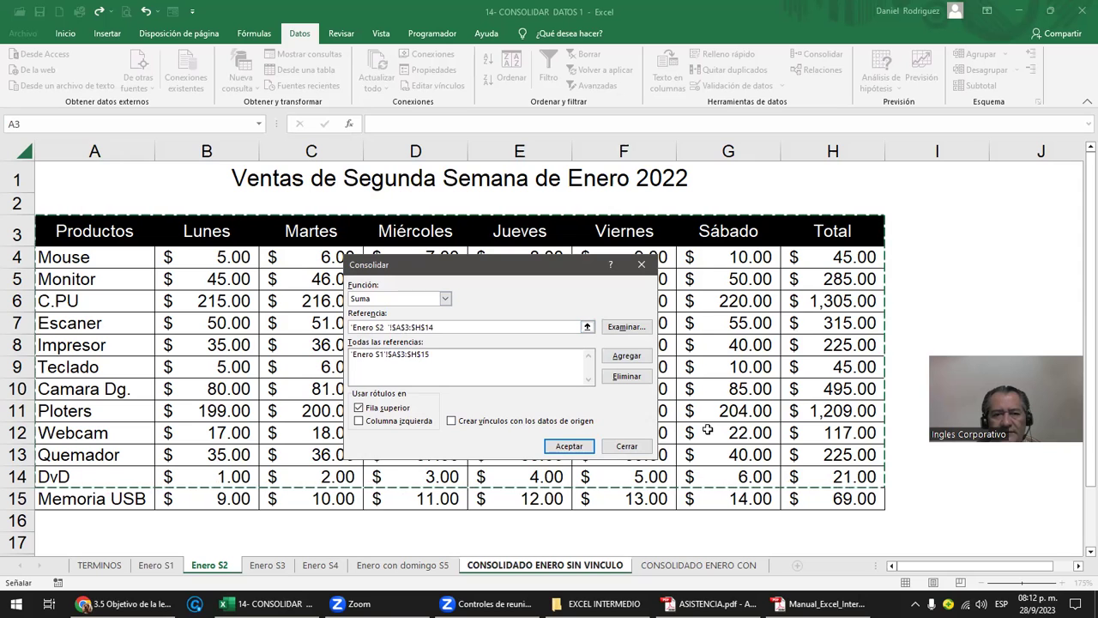
pyautogui.click(629, 360)
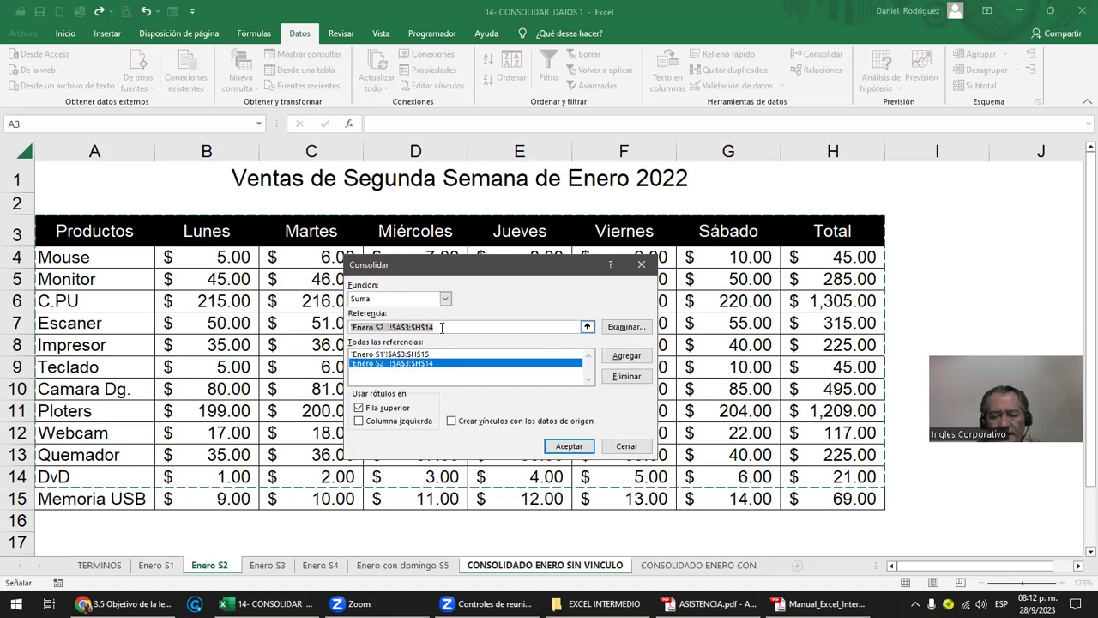
pyautogui.press('BackSpace')
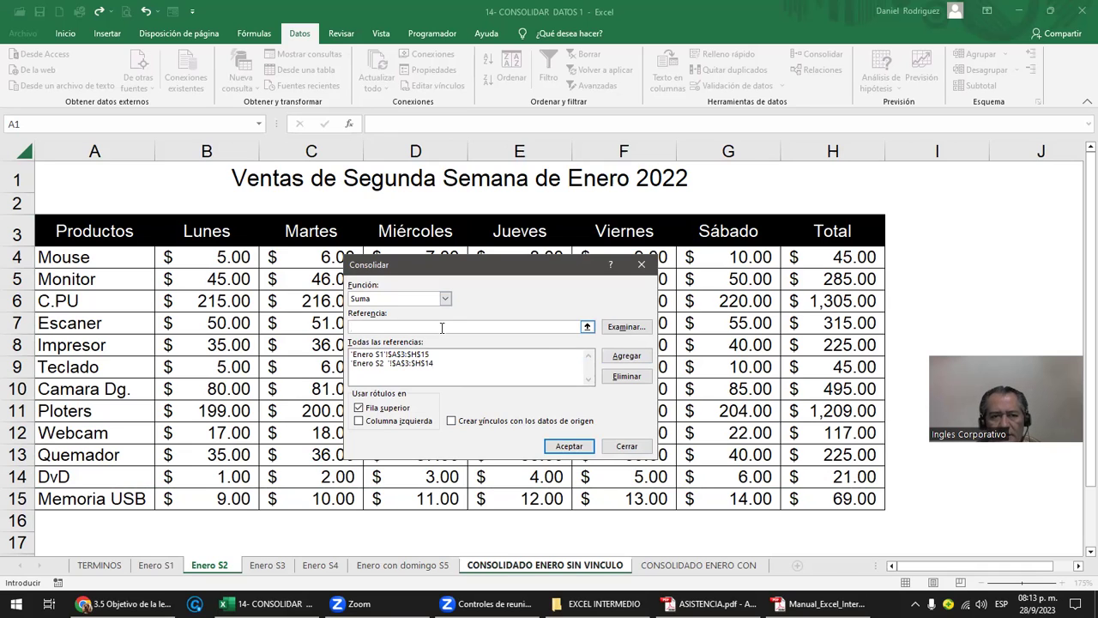
# - Reselect the Enero S3 table A3:H15 and add it as the third reference
pyautogui.click(271, 570)
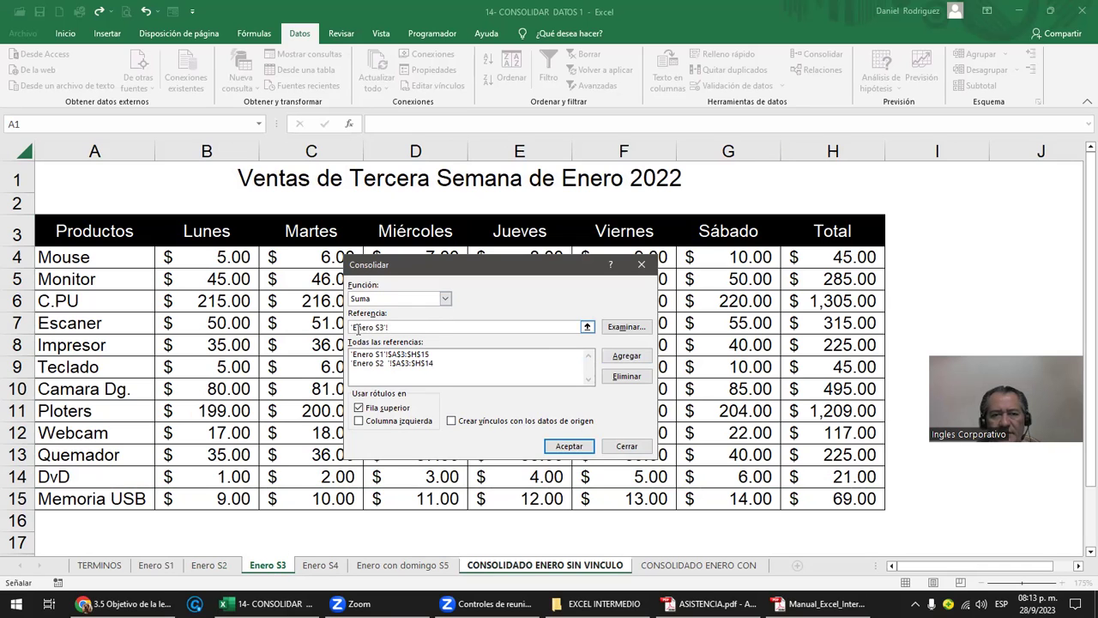
pyautogui.moveTo(77, 237)
pyautogui.mouseDown()
pyautogui.moveTo(834, 461)
pyautogui.moveTo(839, 500)
pyautogui.mouseUp()
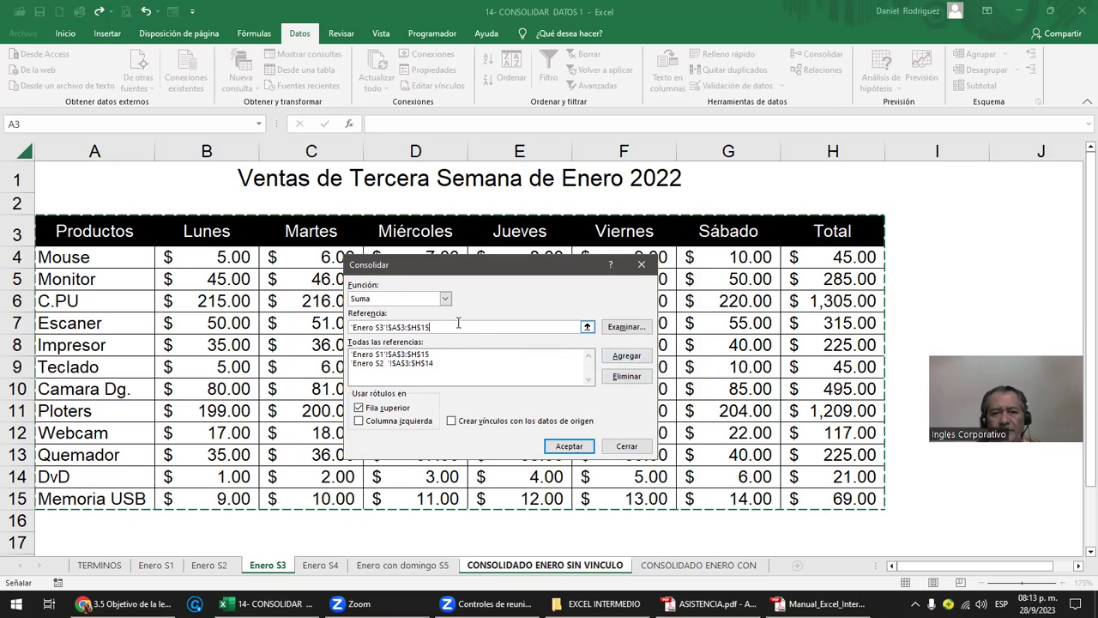
pyautogui.moveTo(438, 325); pyautogui.dragTo(319, 326)
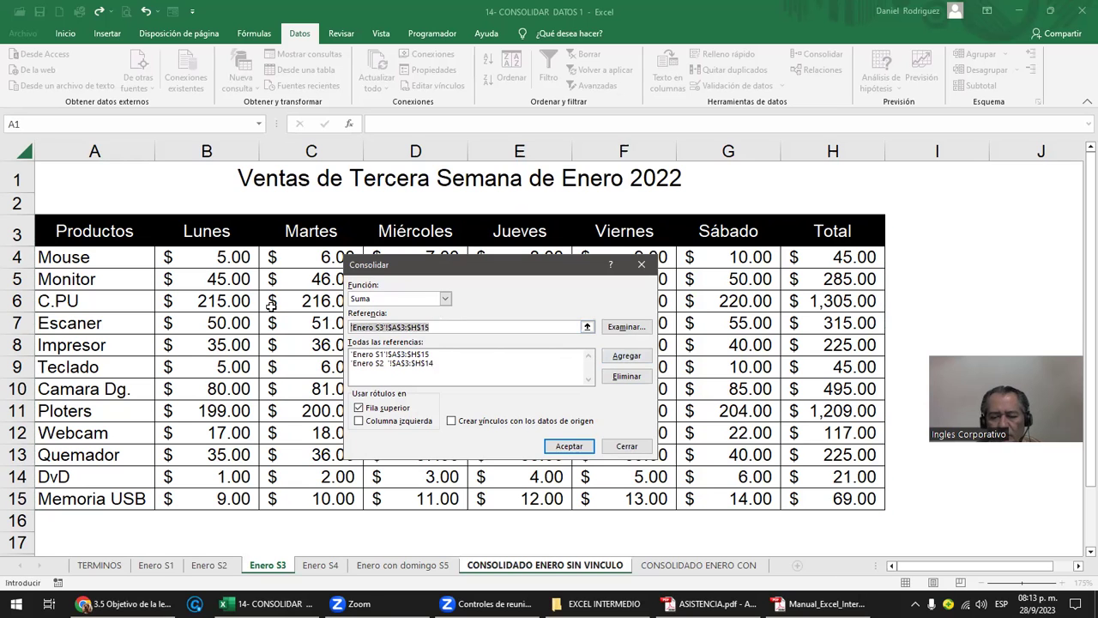
pyautogui.press('BackSpace')
pyautogui.click(83, 234)
pyautogui.moveTo(83, 233)
pyautogui.mouseDown()
pyautogui.moveTo(809, 481)
pyautogui.moveTo(815, 493)
pyautogui.mouseUp()
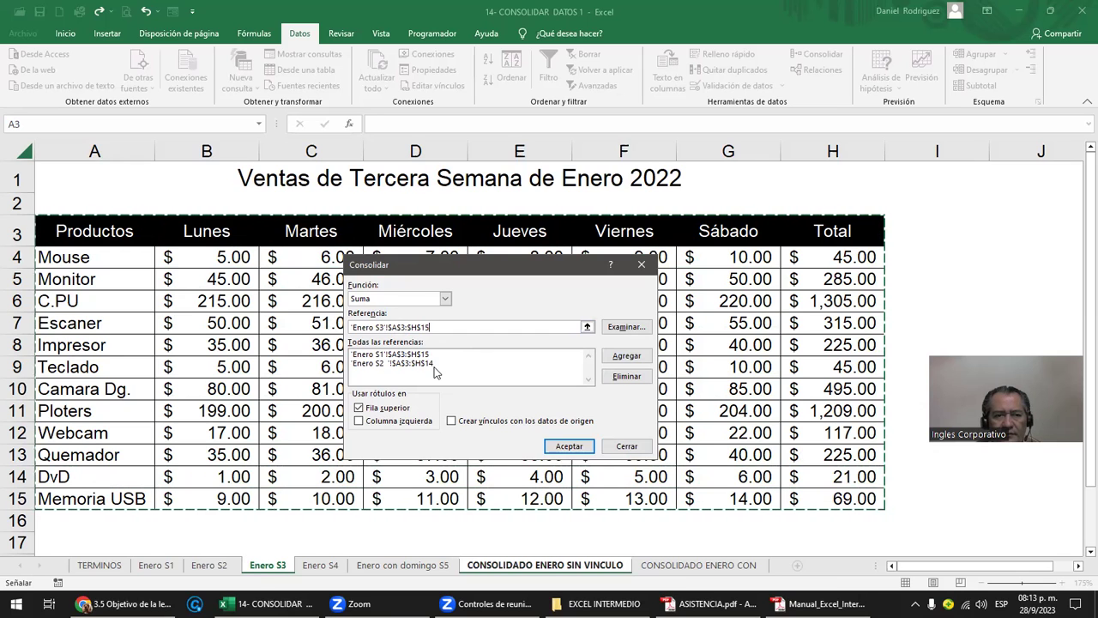
pyautogui.click(627, 358)
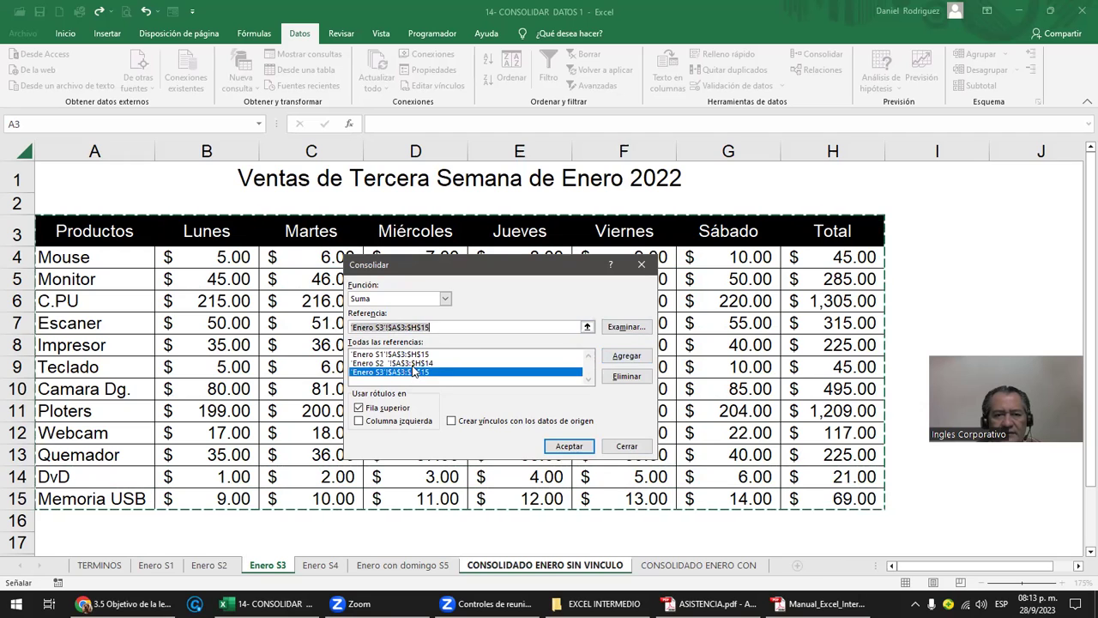
pyautogui.click(413, 364)
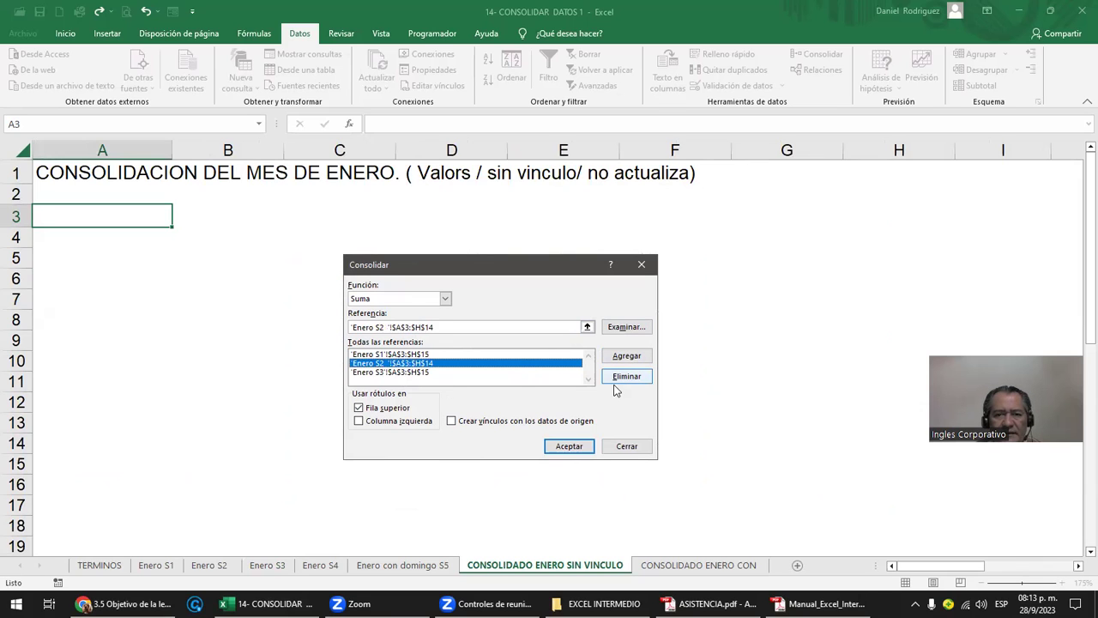
# - Delete the short Enero S2 reference and re-add it as 'Enero S2'!$A$3:$H$15
pyautogui.click(625, 377)
pyautogui.click(356, 324)
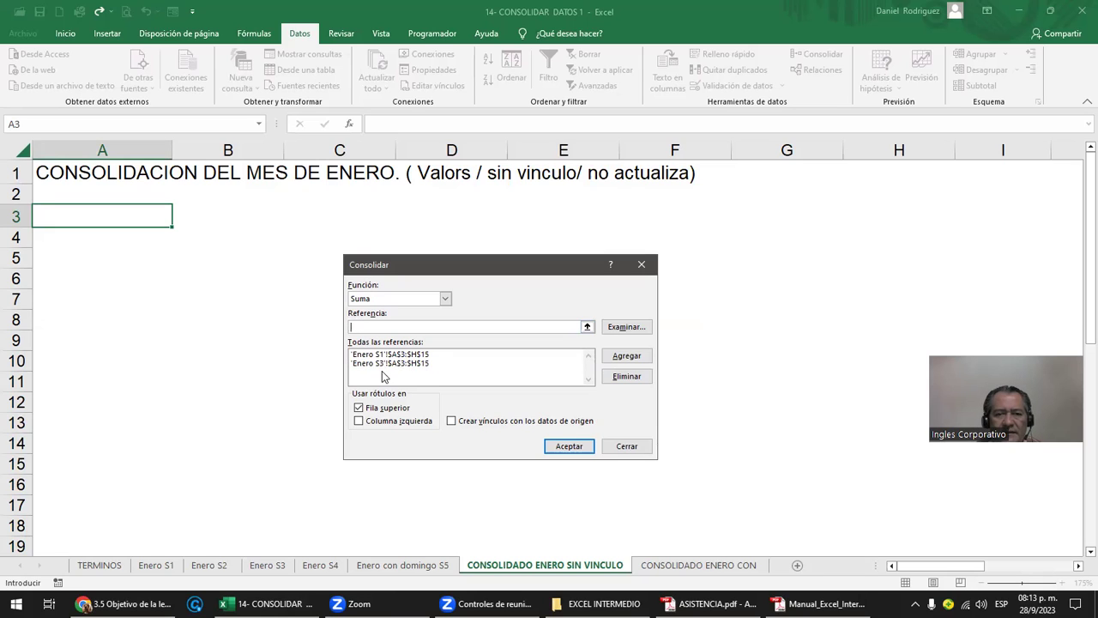
pyautogui.click(209, 565)
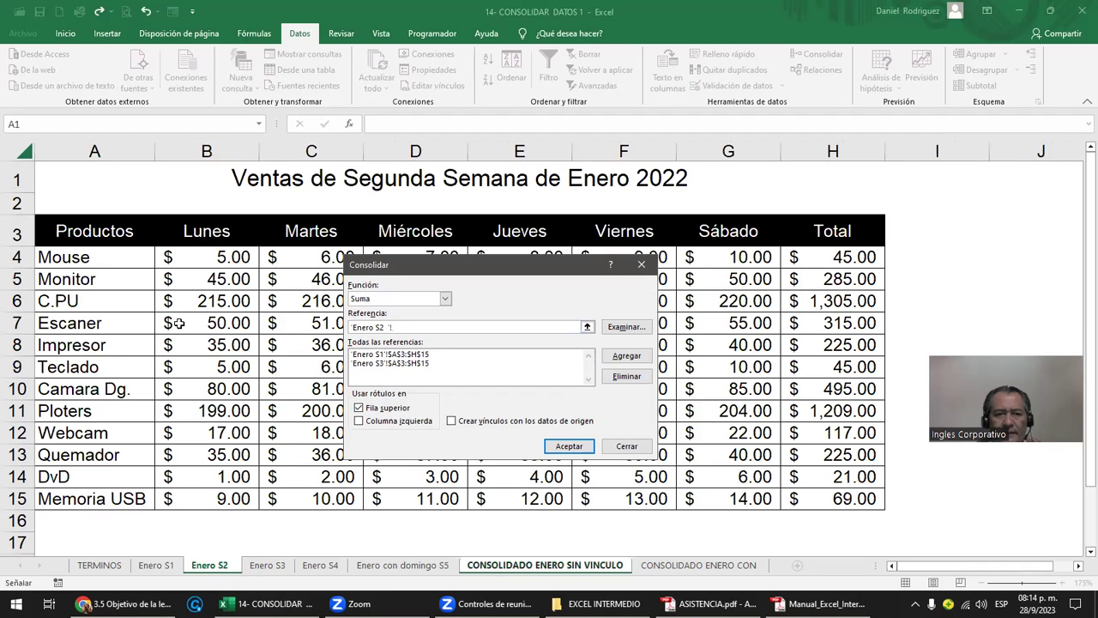
pyautogui.click(89, 232)
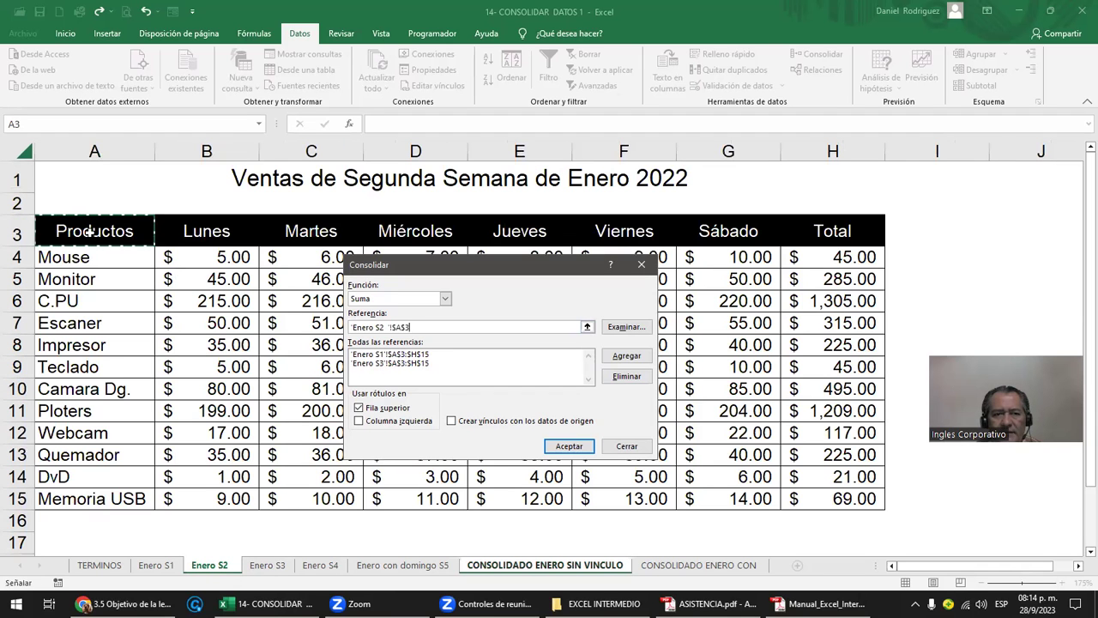
pyautogui.moveTo(89, 231); pyautogui.dragTo(809, 461)
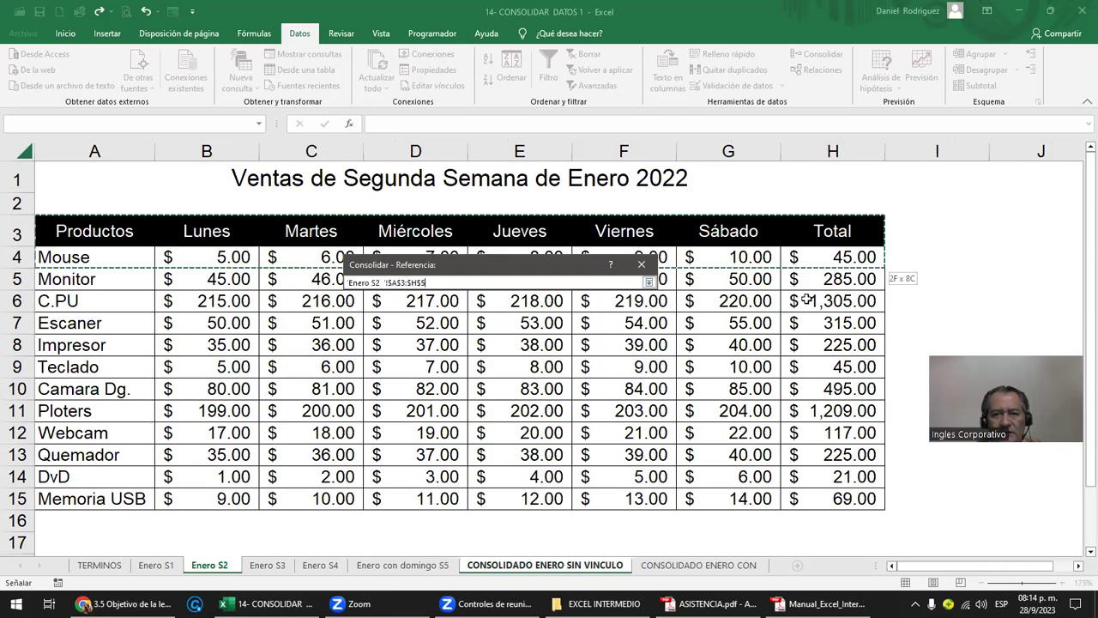
pyautogui.moveTo(809, 461); pyautogui.dragTo(809, 502)
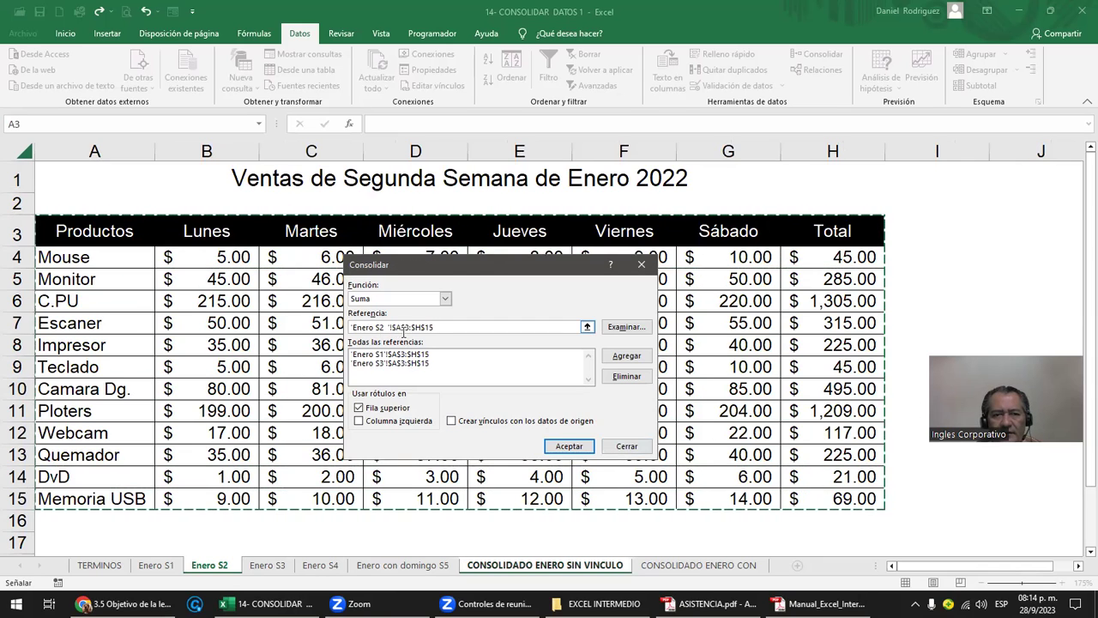
pyautogui.click(627, 356)
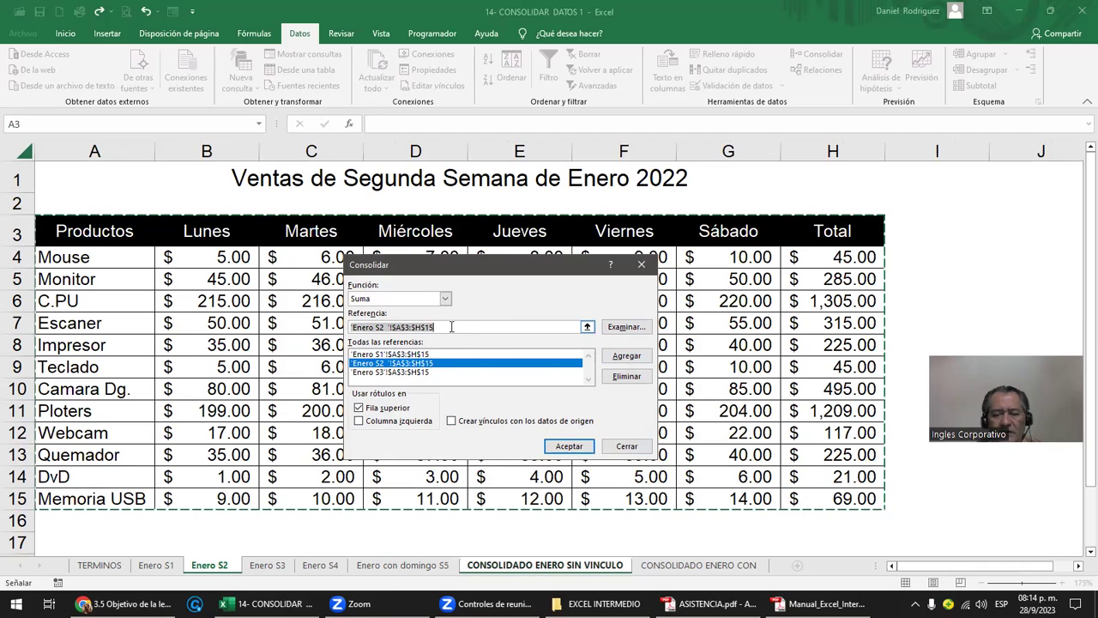
# - Clear the reference entry and start the next range on the Enero S4 sheet
pyautogui.click(451, 326)
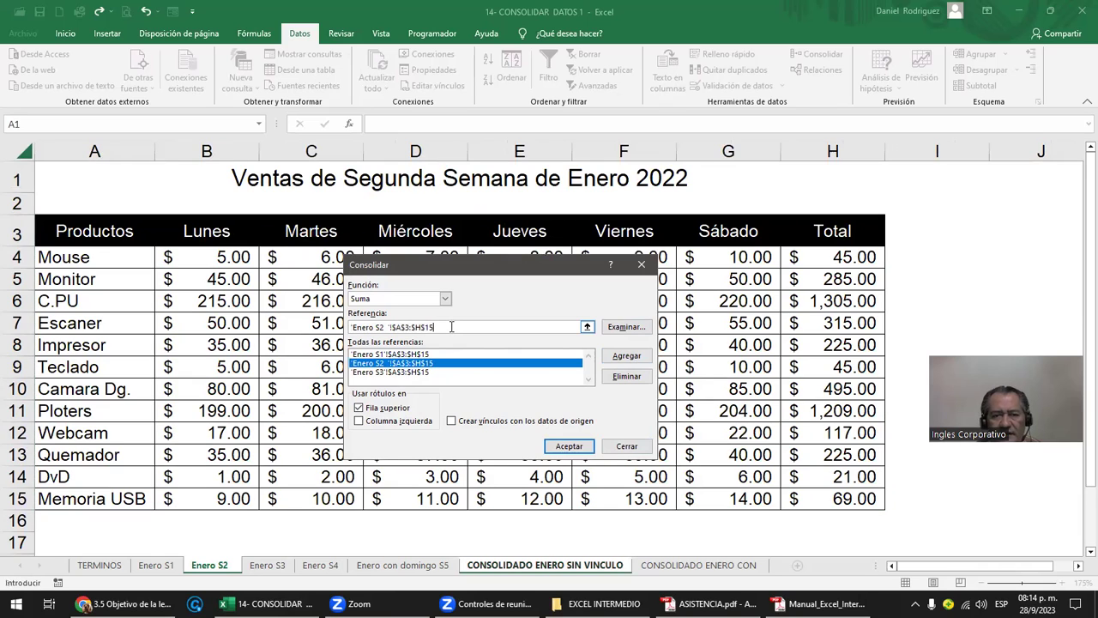
pyautogui.press('BackSpace')
pyautogui.press('BackSpace')
pyautogui.press('BackSpace')
pyautogui.press('BackSpace')
pyautogui.press('BackSpace')
pyautogui.press('BackSpace')
pyautogui.press('BackSpace')
pyautogui.press('BackSpace')
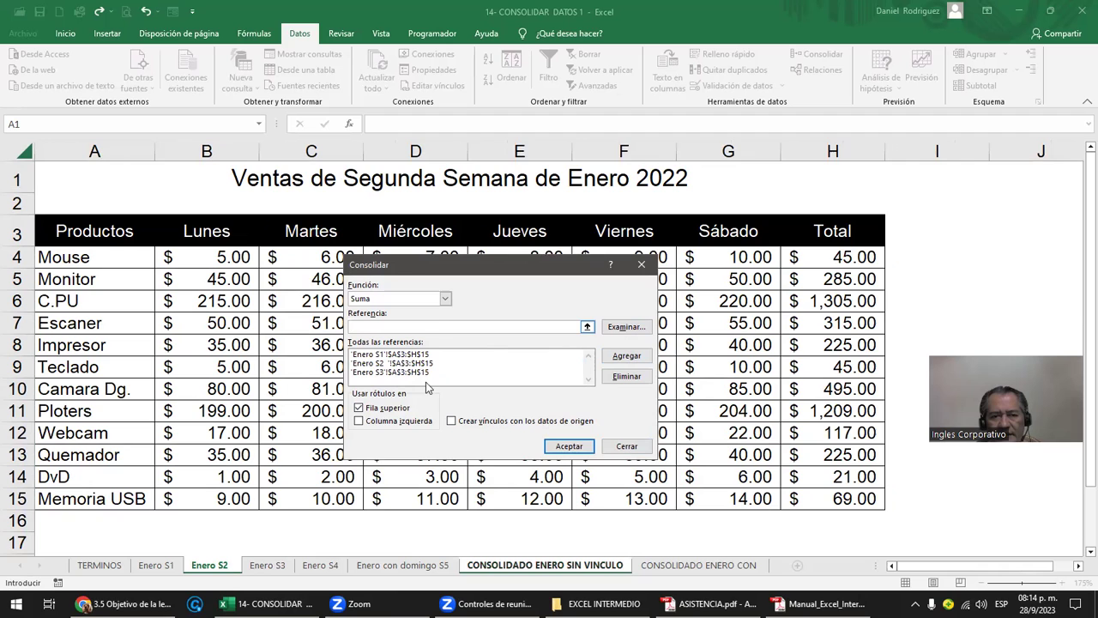
pyautogui.click(322, 566)
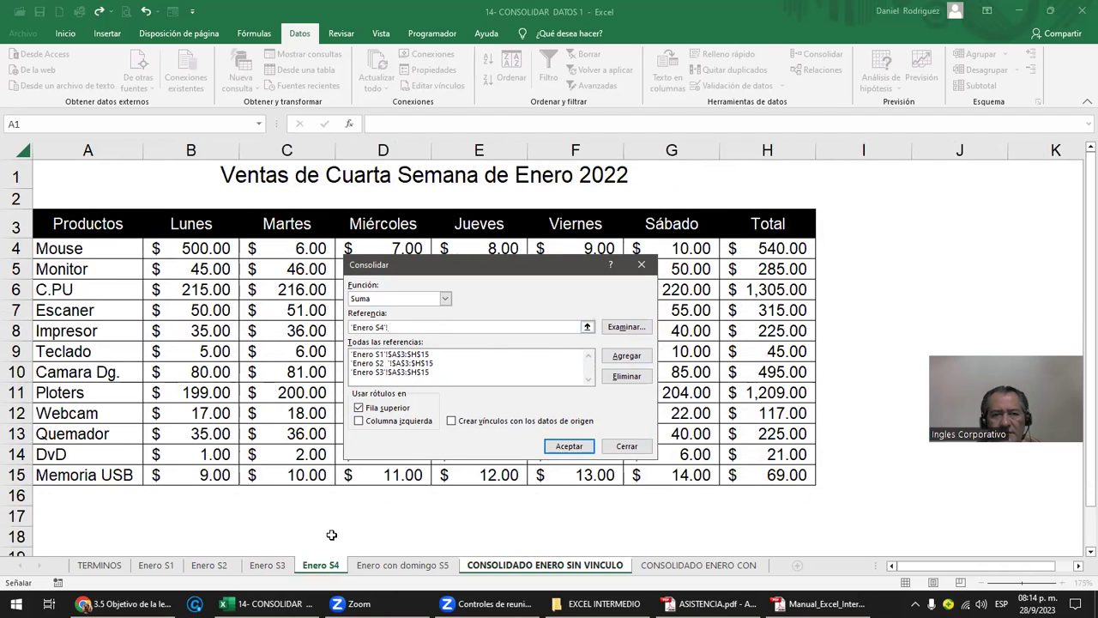
# - Add 'Enero S4'!$A$3:$H$15 as the fourth range and enable Columna izquierda alongside Fila superior
pyautogui.moveTo(90, 230); pyautogui.dragTo(773, 470)
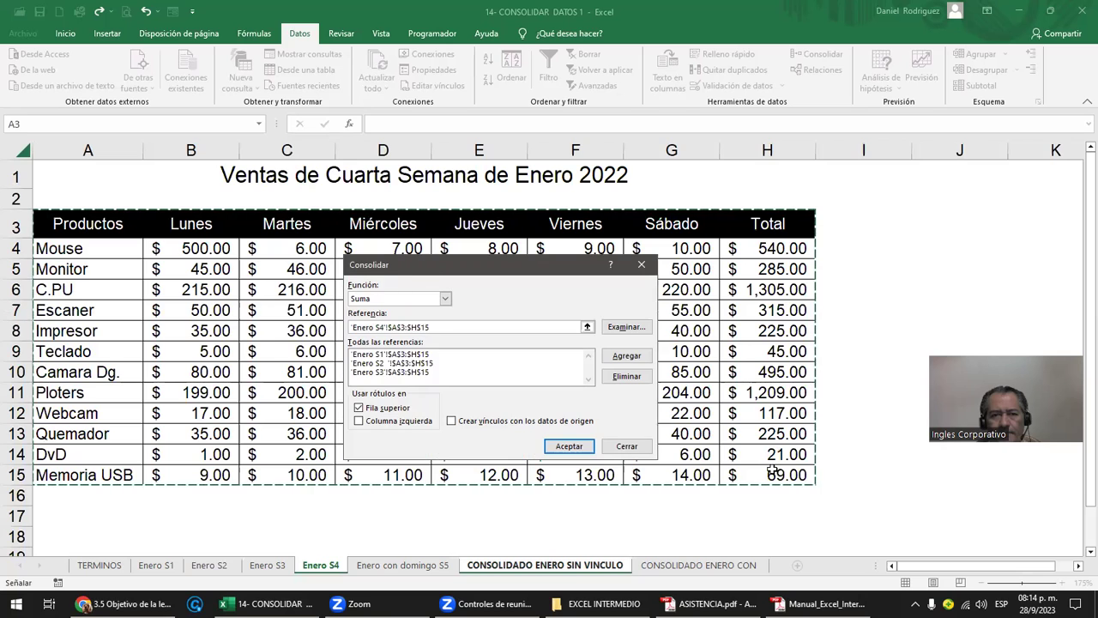
pyautogui.click(627, 355)
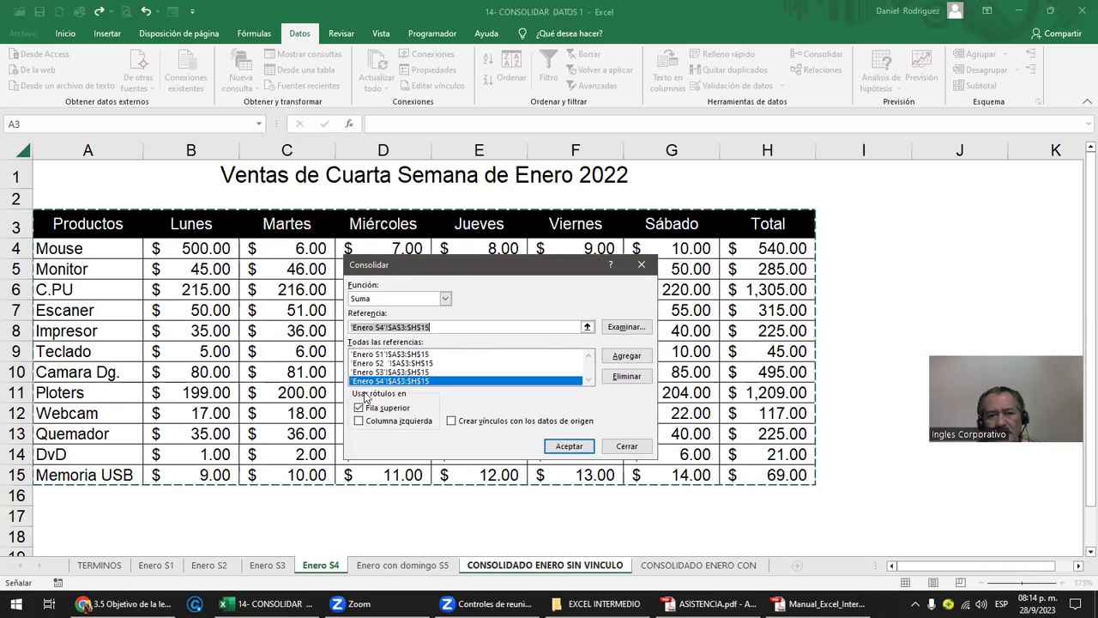
pyautogui.click(374, 423)
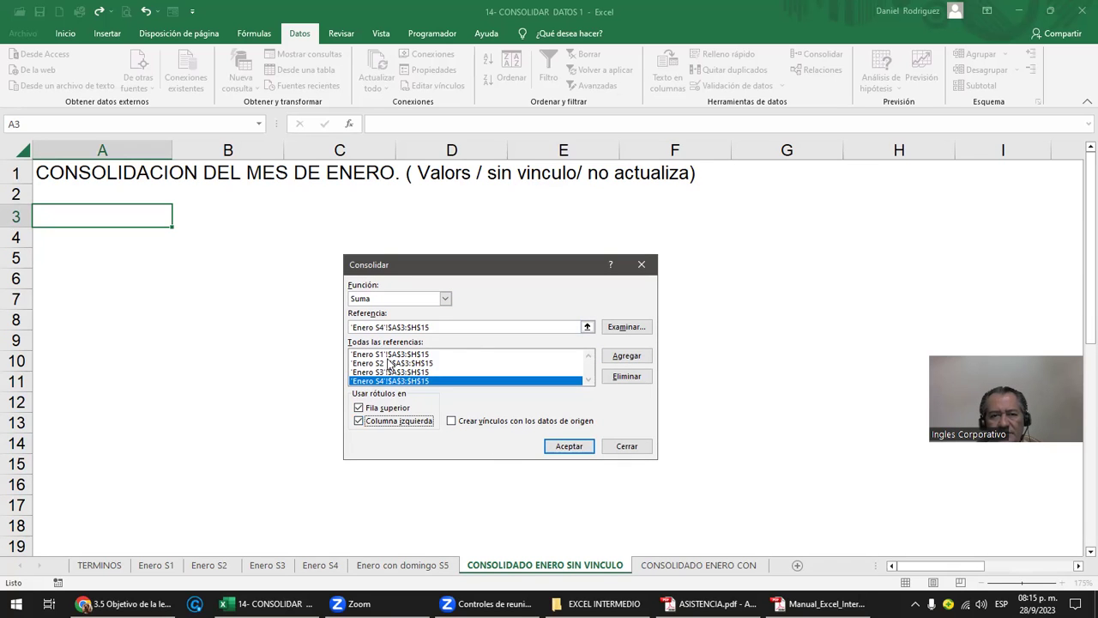
pyautogui.click(568, 446)
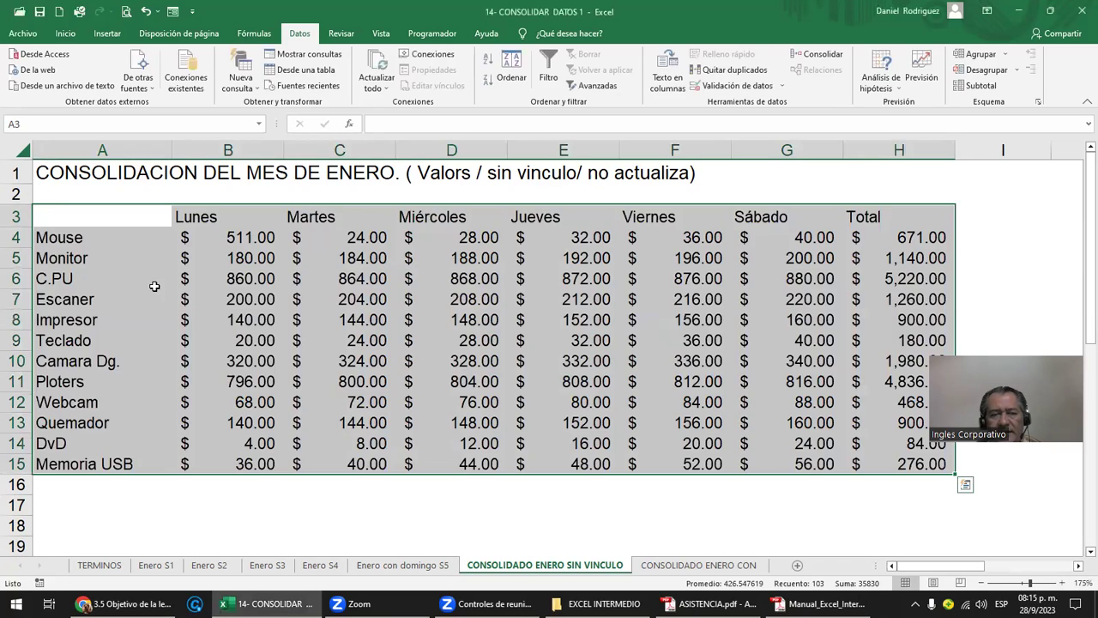
pyautogui.click(91, 243)
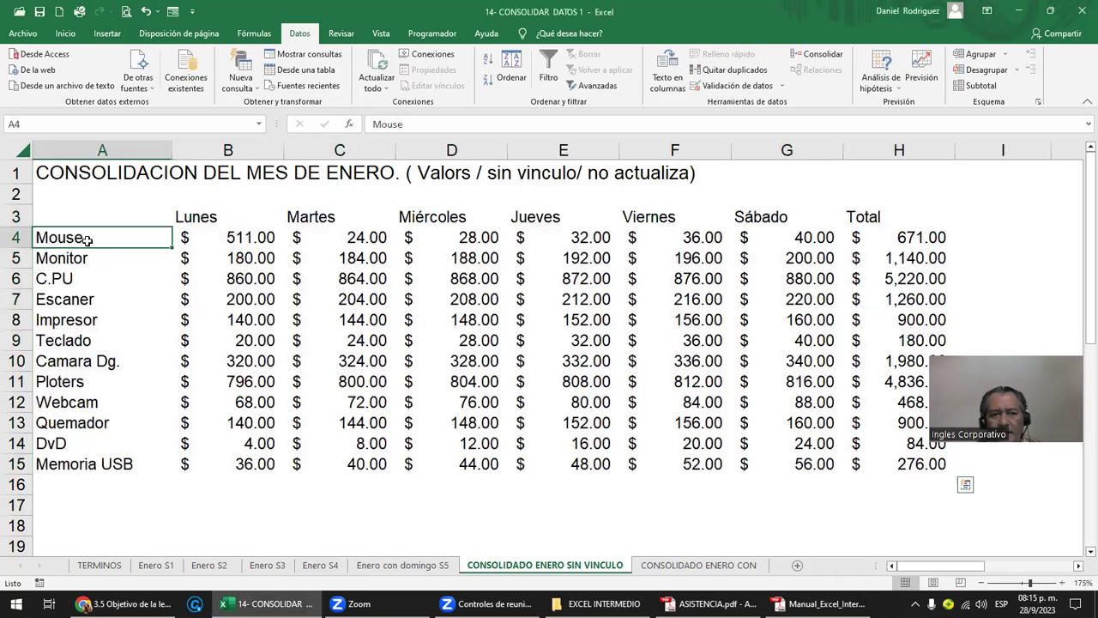
pyautogui.click(77, 208)
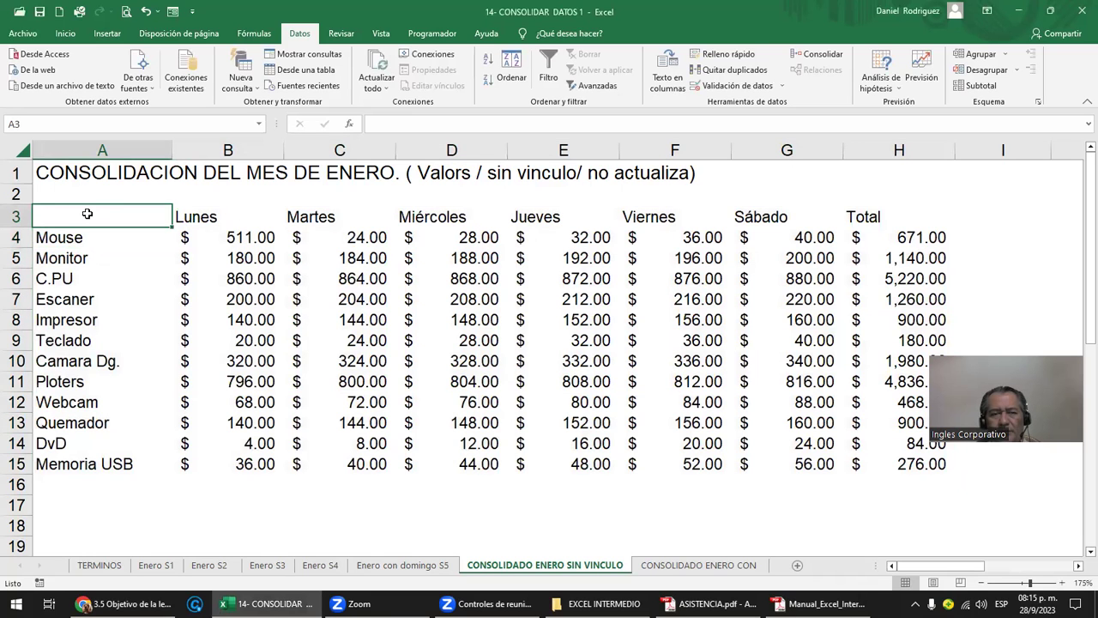
pyautogui.moveTo(193, 237); pyautogui.dragTo(888, 463)
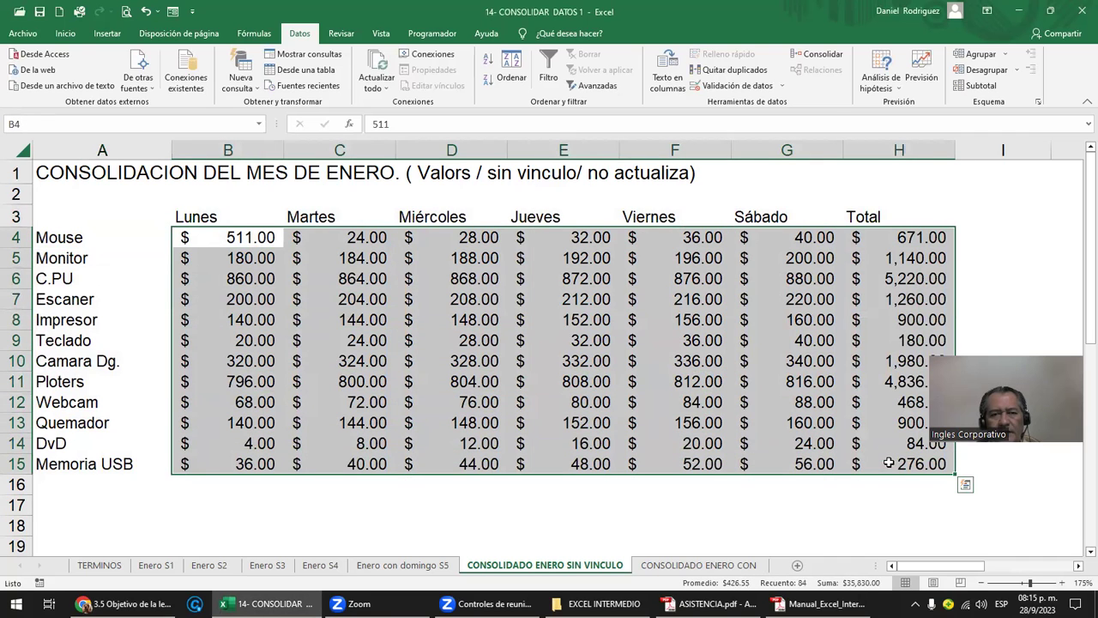
pyautogui.click(101, 216)
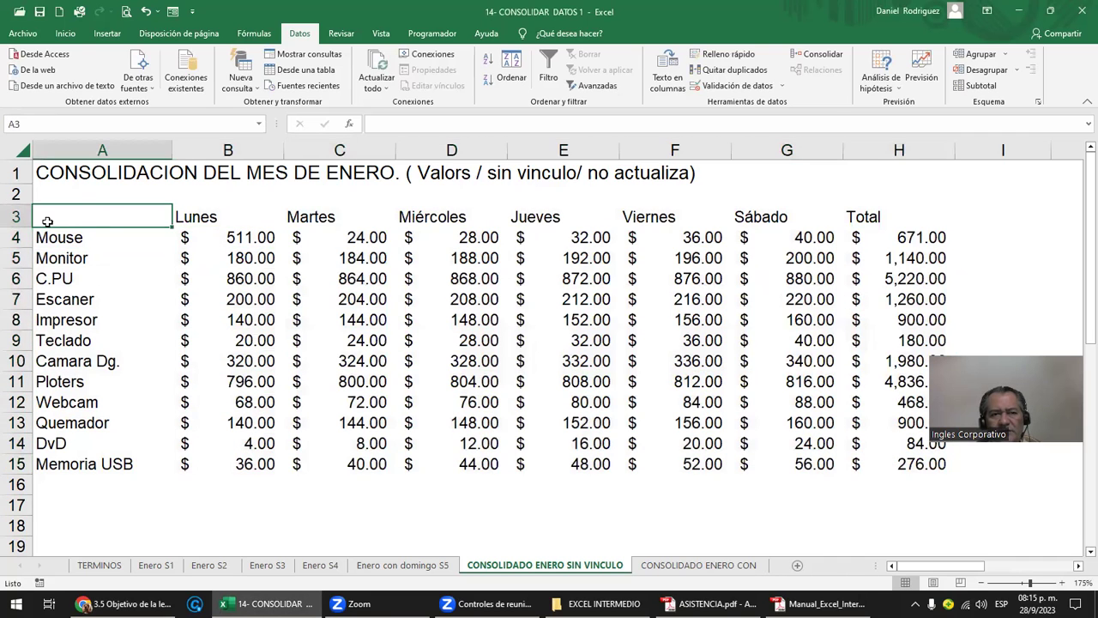
pyautogui.moveTo(183, 217); pyautogui.dragTo(883, 213)
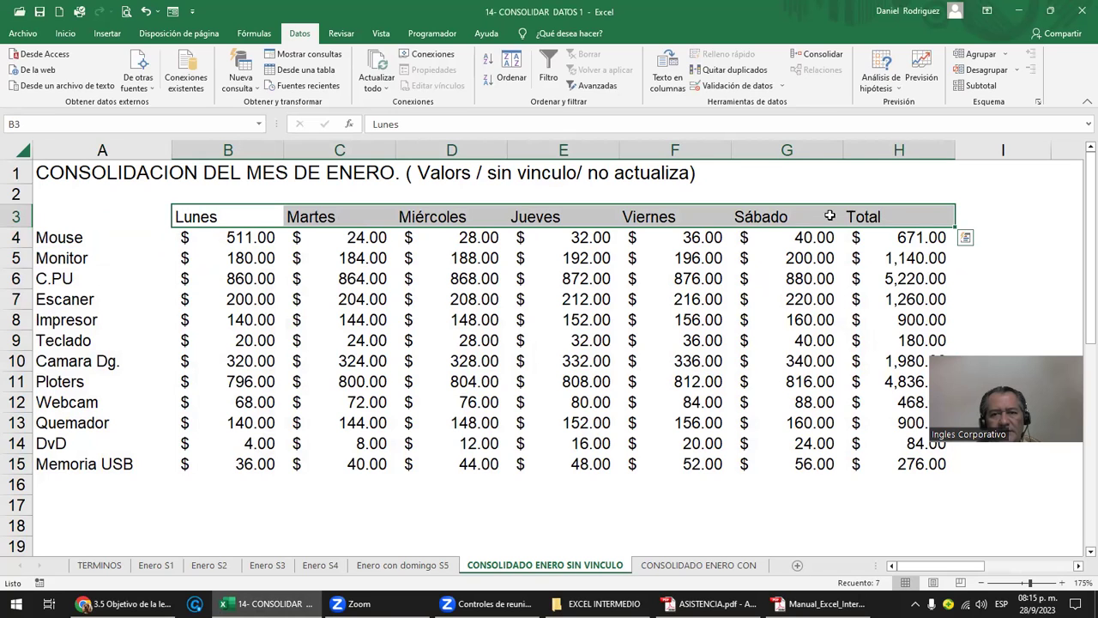
pyautogui.click(68, 243)
pyautogui.moveTo(69, 274); pyautogui.dragTo(86, 464)
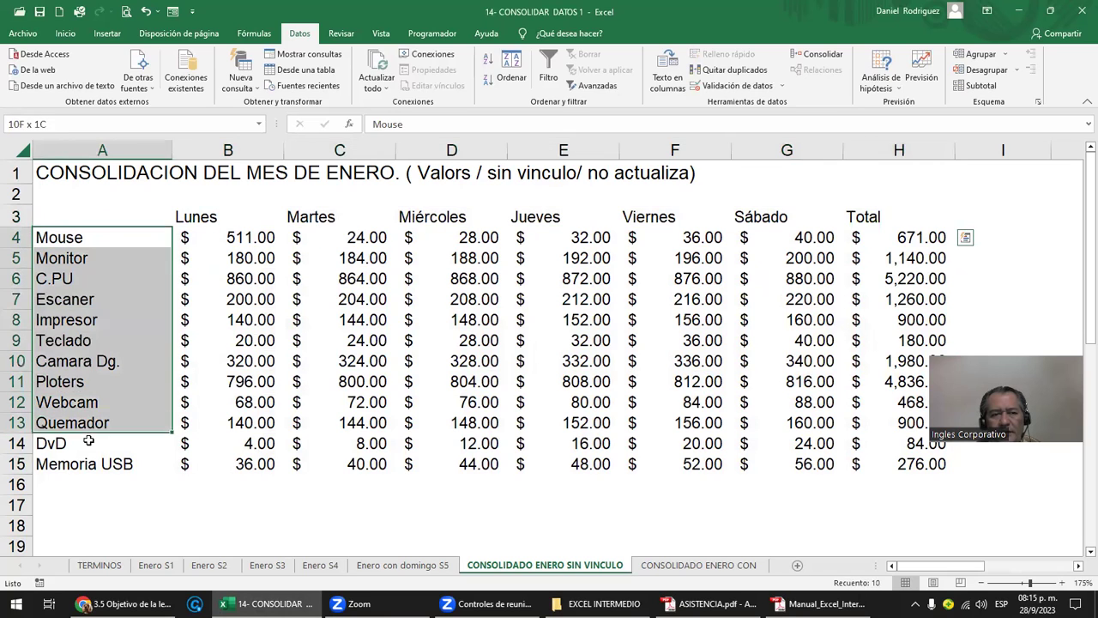
pyautogui.click(218, 242)
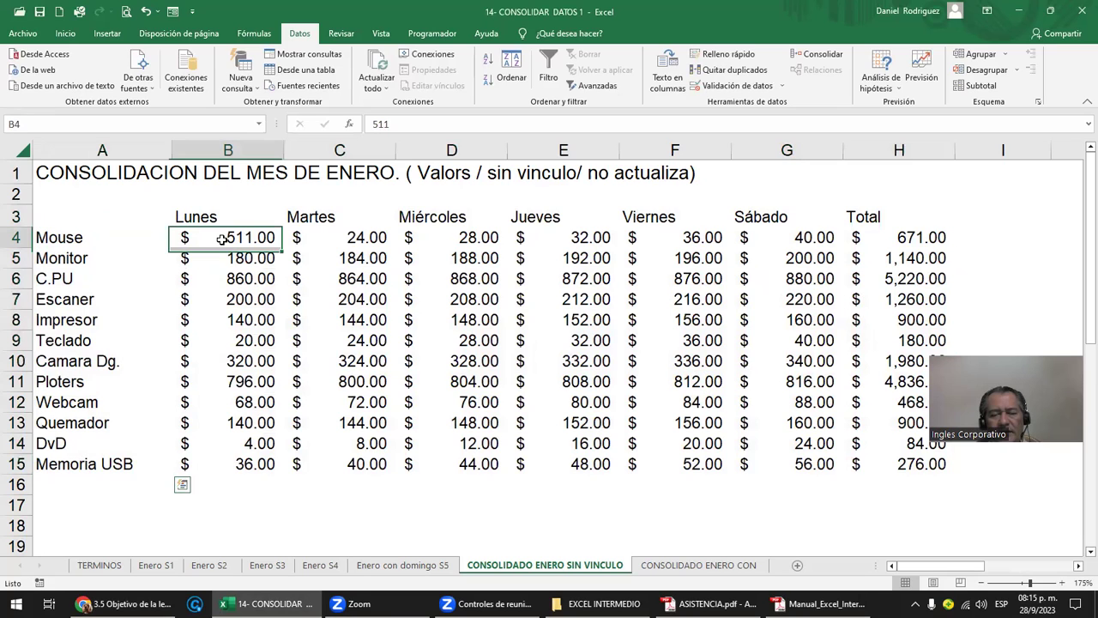
pyautogui.doubleClick(221, 240)
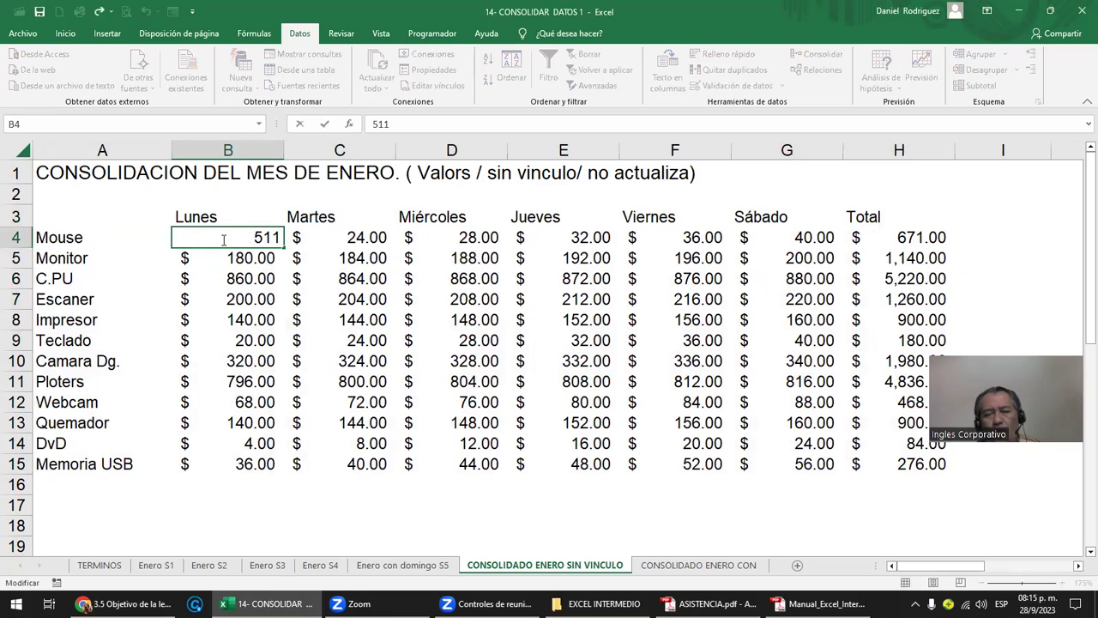
pyautogui.press('Escape')
pyautogui.click(329, 236)
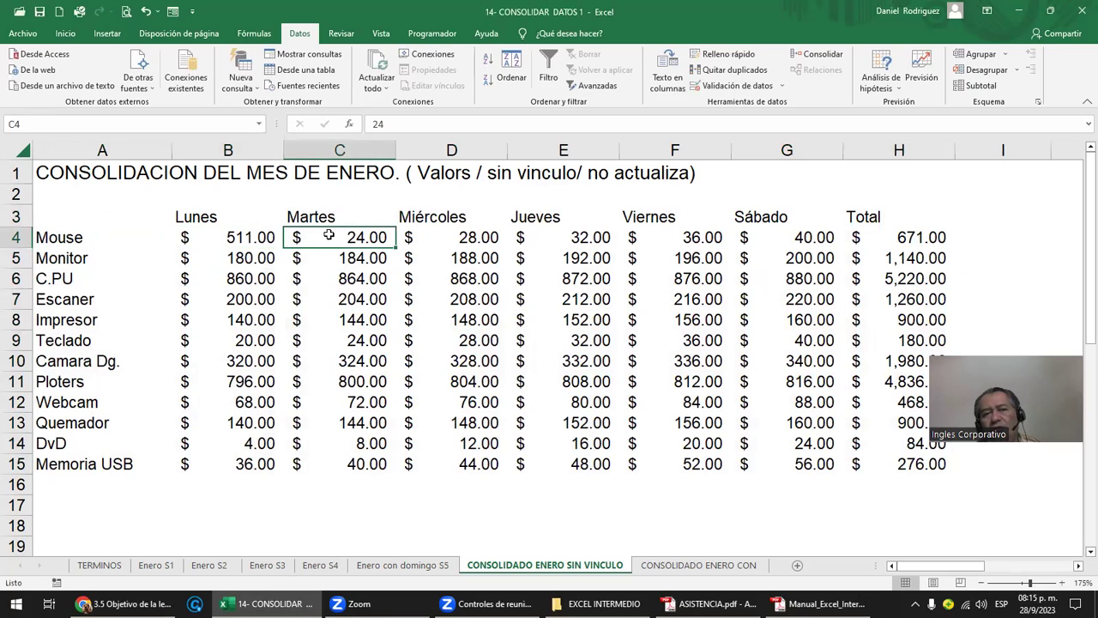
pyautogui.click(257, 275)
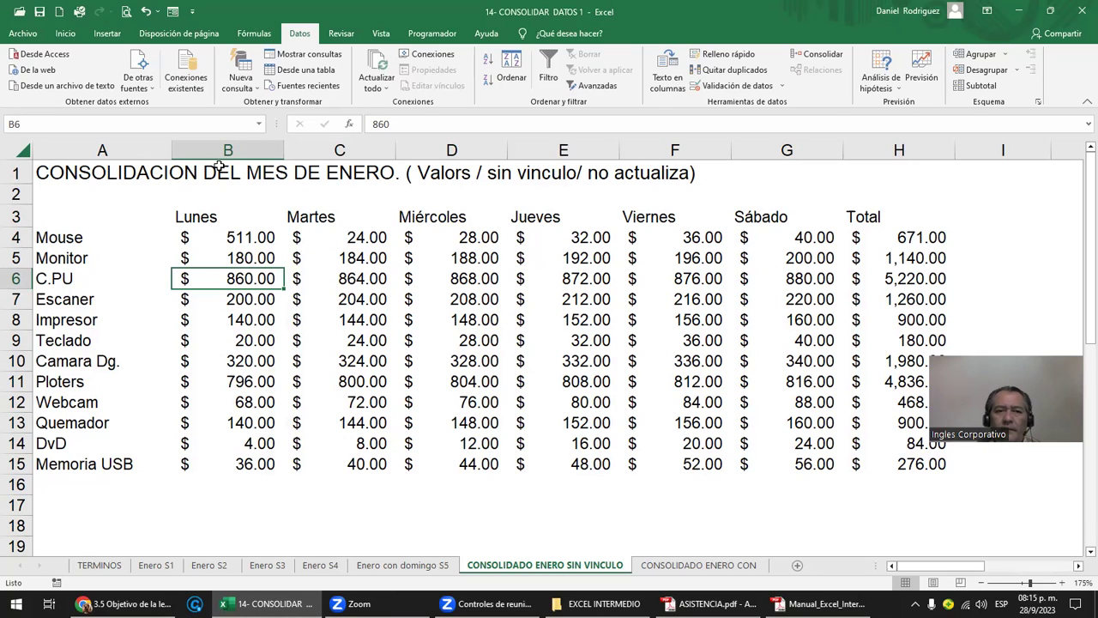
pyautogui.click(451, 174)
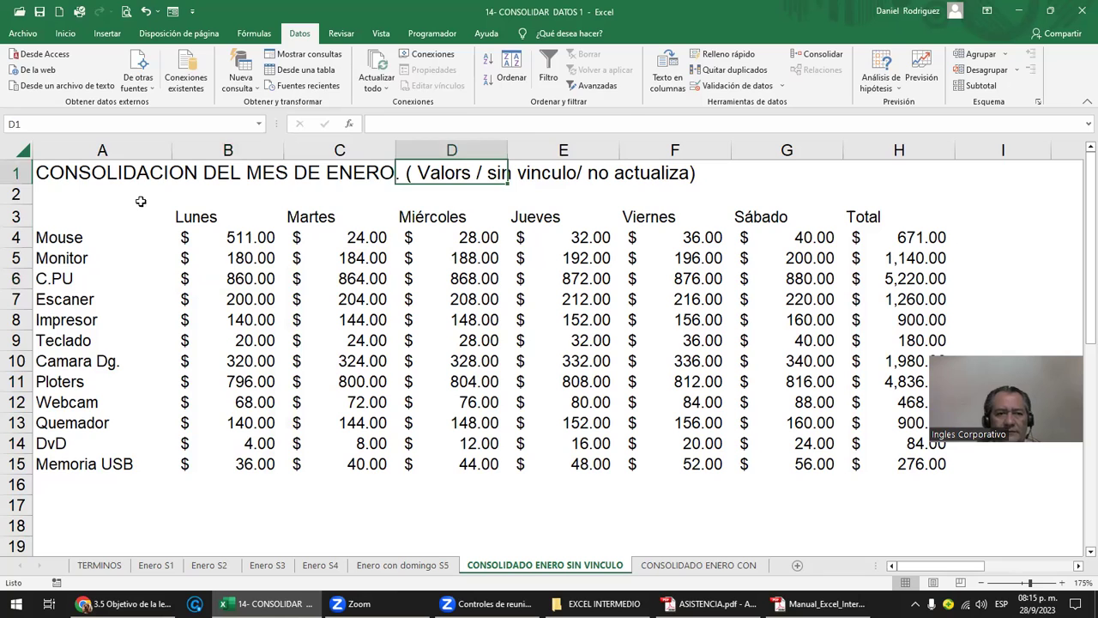
# - Insert the missing 'e' in the A1 title so it reads 'Valores'
pyautogui.hotkey('ctrl', 'Home')
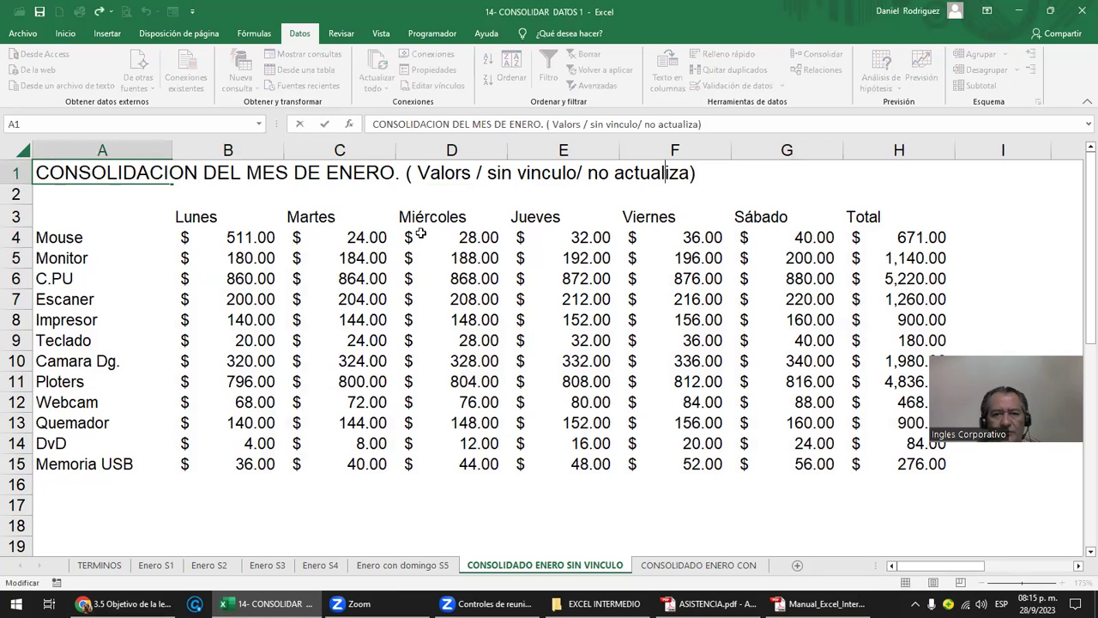
pyautogui.write('e')
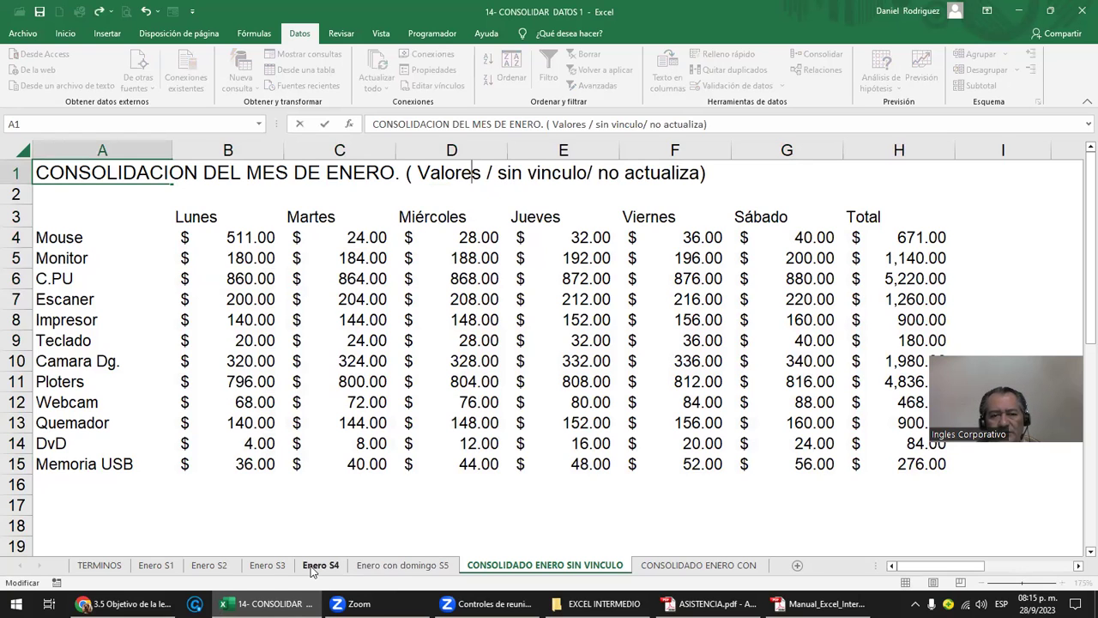
pyautogui.press('Return')
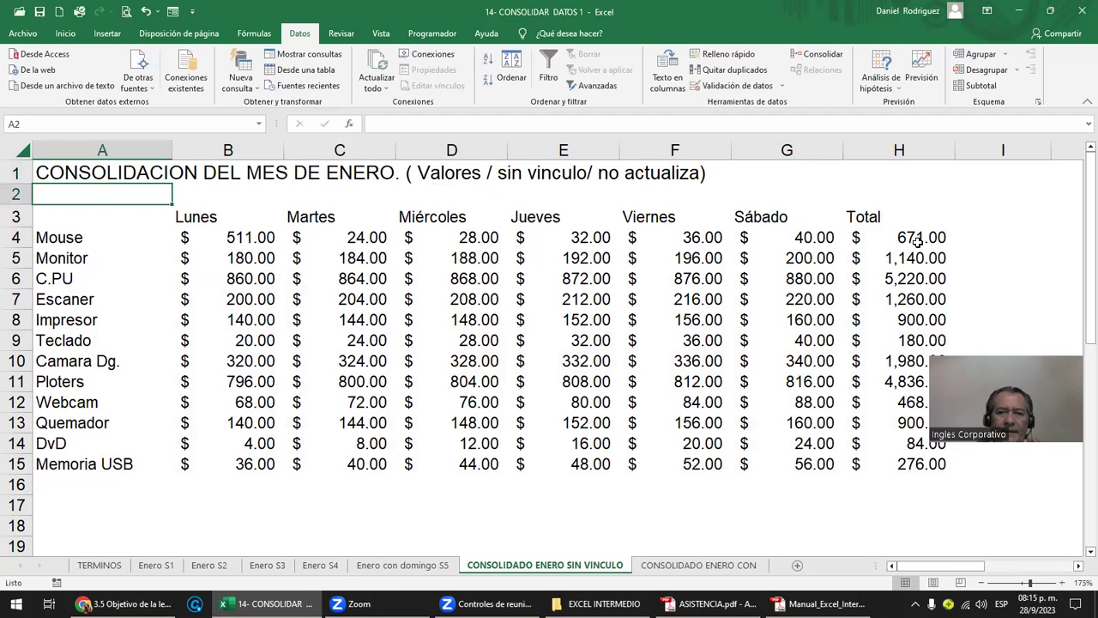
# - Select Mouse's Lunes–Sábado amounts B4:G4 to see their sum, and check the H4 total
pyautogui.click(246, 241)
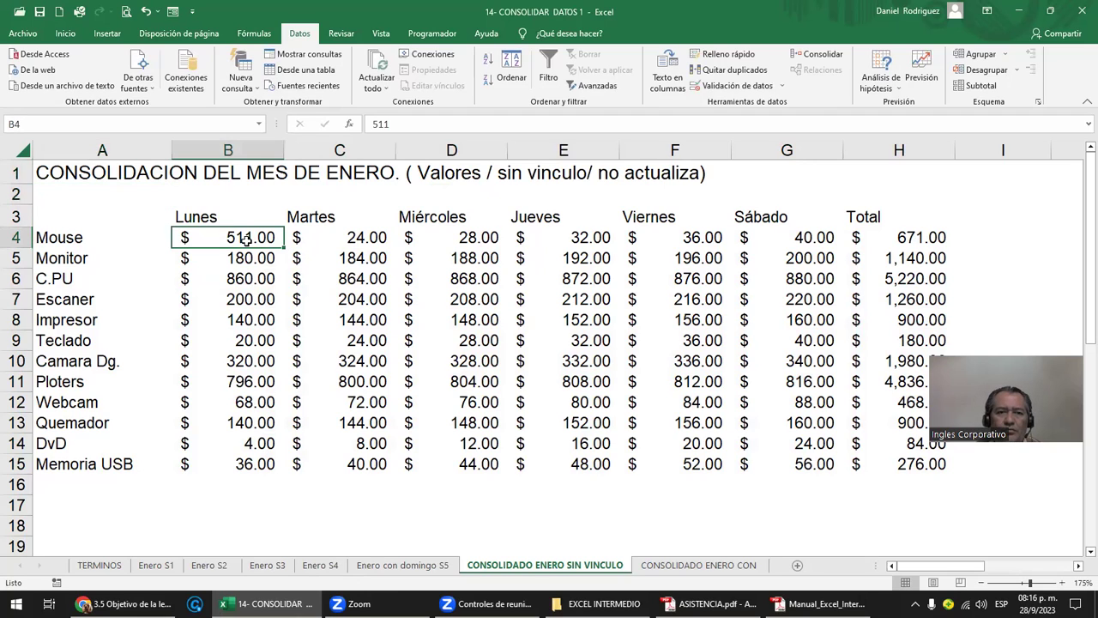
pyautogui.moveTo(235, 239); pyautogui.dragTo(800, 234)
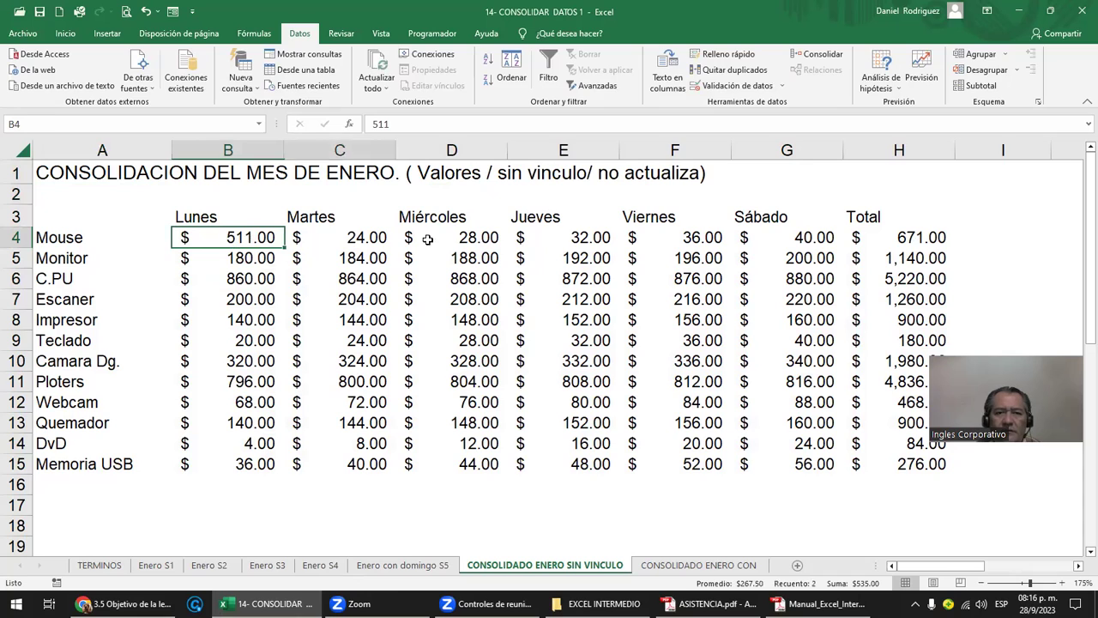
pyautogui.click(902, 233)
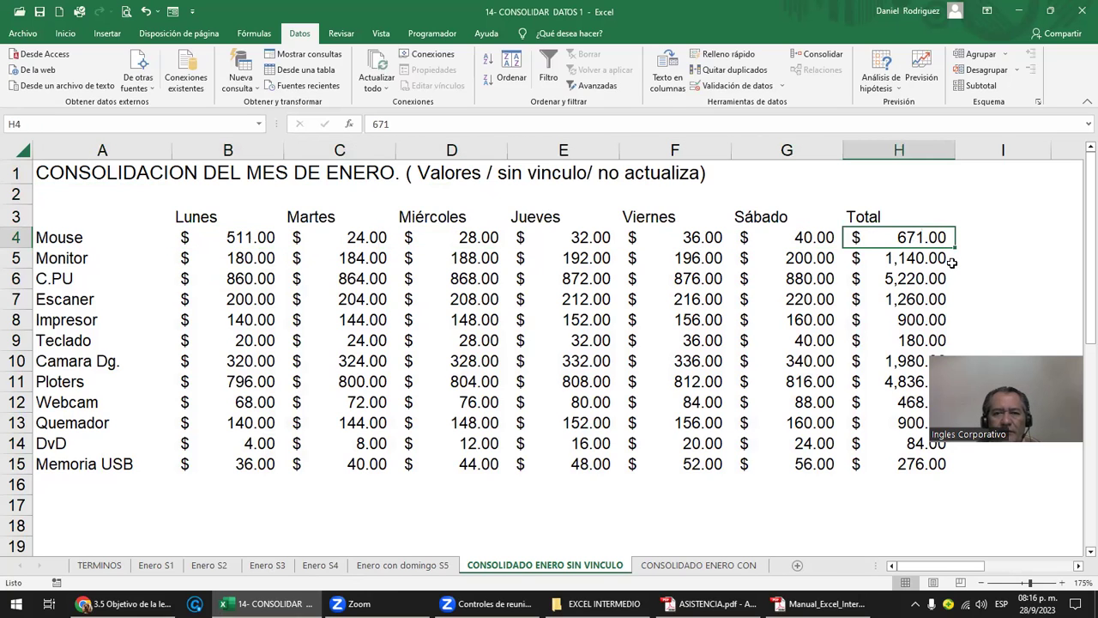
# - Compare Mouse's totals on the Enero S4 and Enero S3 sheets
pyautogui.click(324, 566)
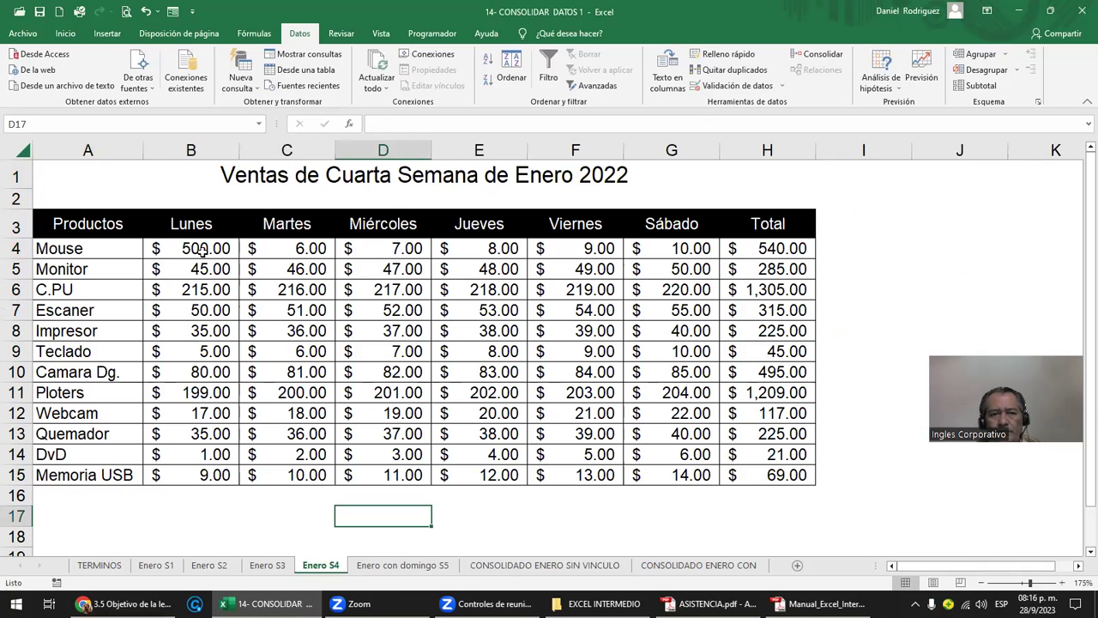
pyautogui.click(267, 565)
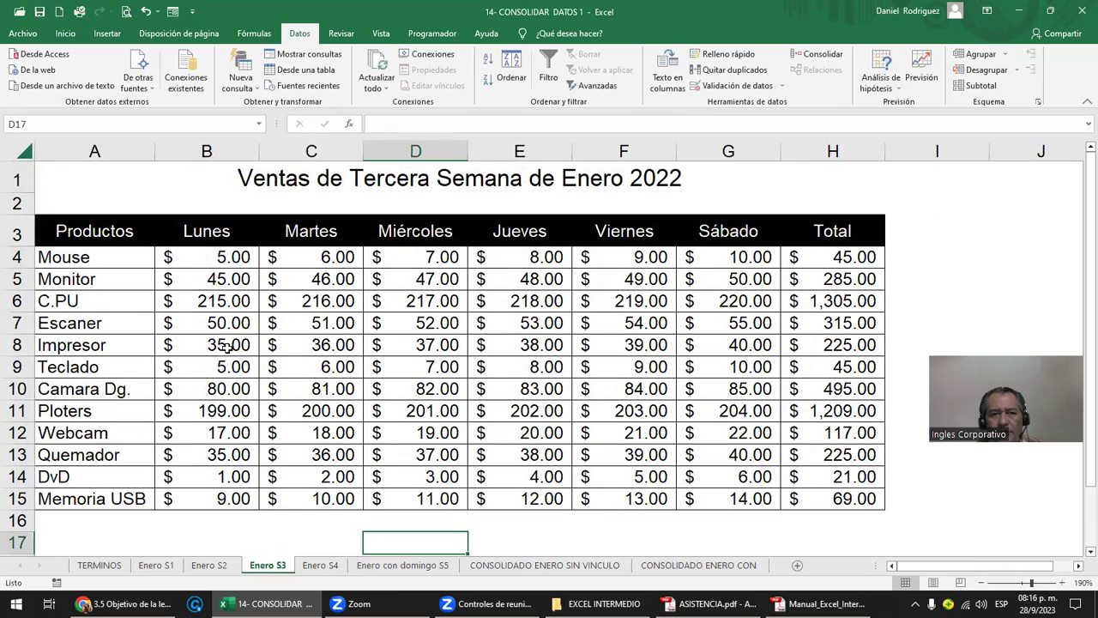
pyautogui.click(330, 566)
pyautogui.click(760, 248)
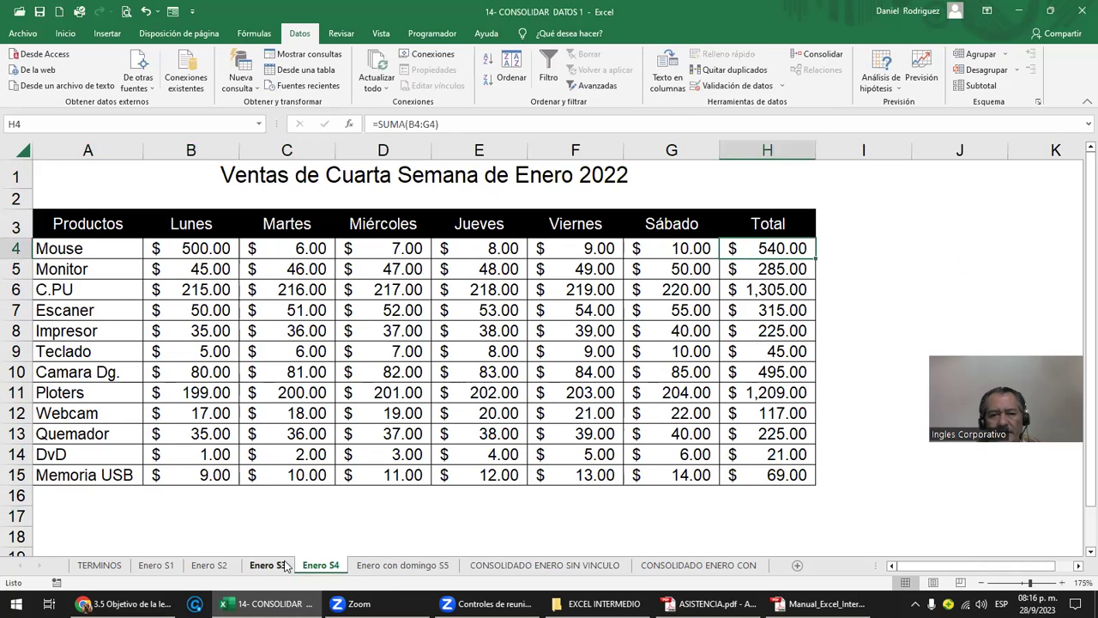
pyautogui.click(285, 565)
pyautogui.click(864, 258)
# - Check Mouse's totals on Enero S2 and S1, glance at the S5 sheet, and finish on Enero S4
pyautogui.click(210, 565)
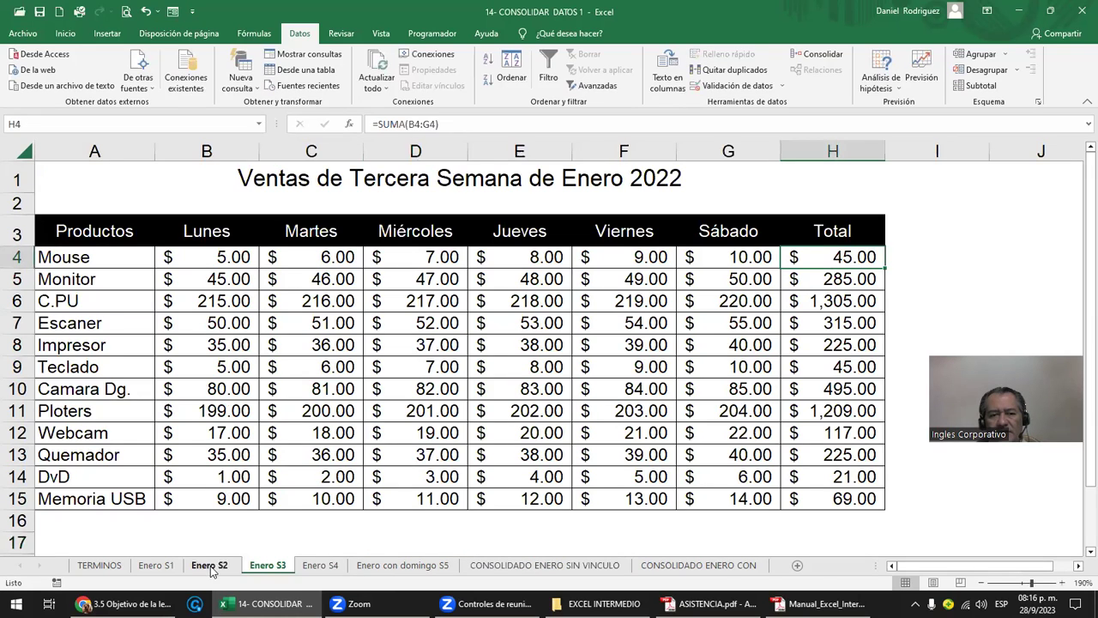
pyautogui.click(849, 256)
pyautogui.click(156, 565)
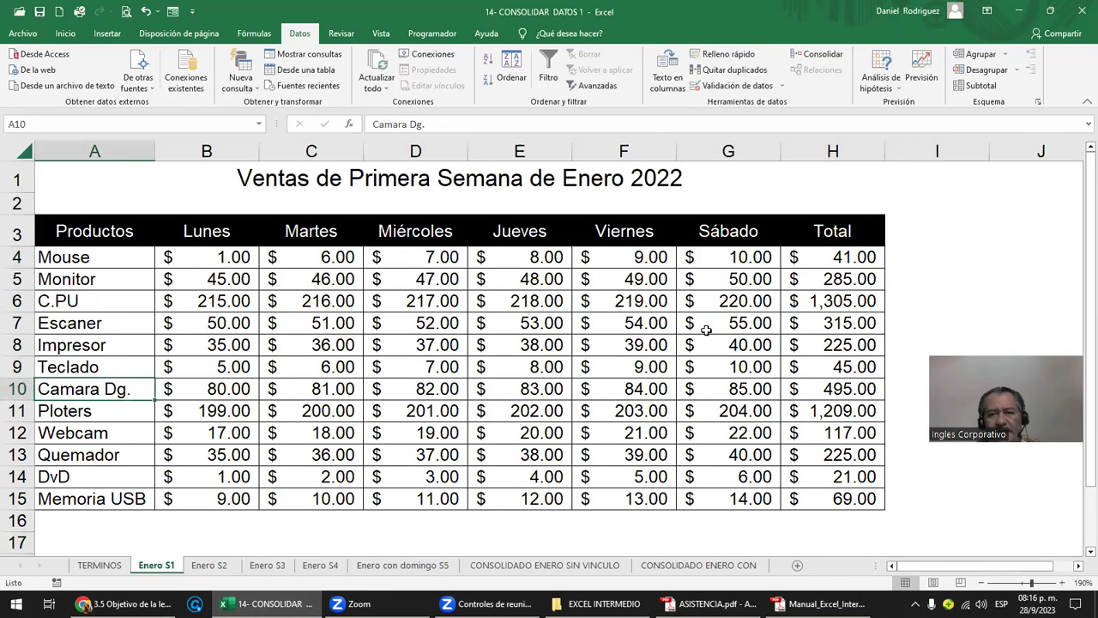
pyautogui.click(843, 258)
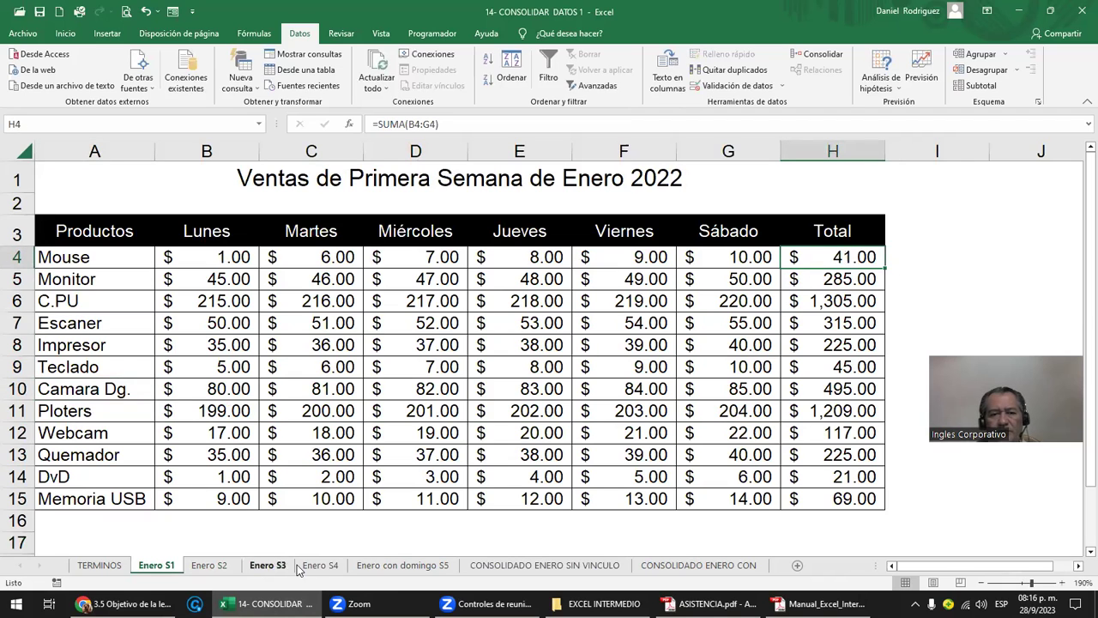
pyautogui.click(373, 566)
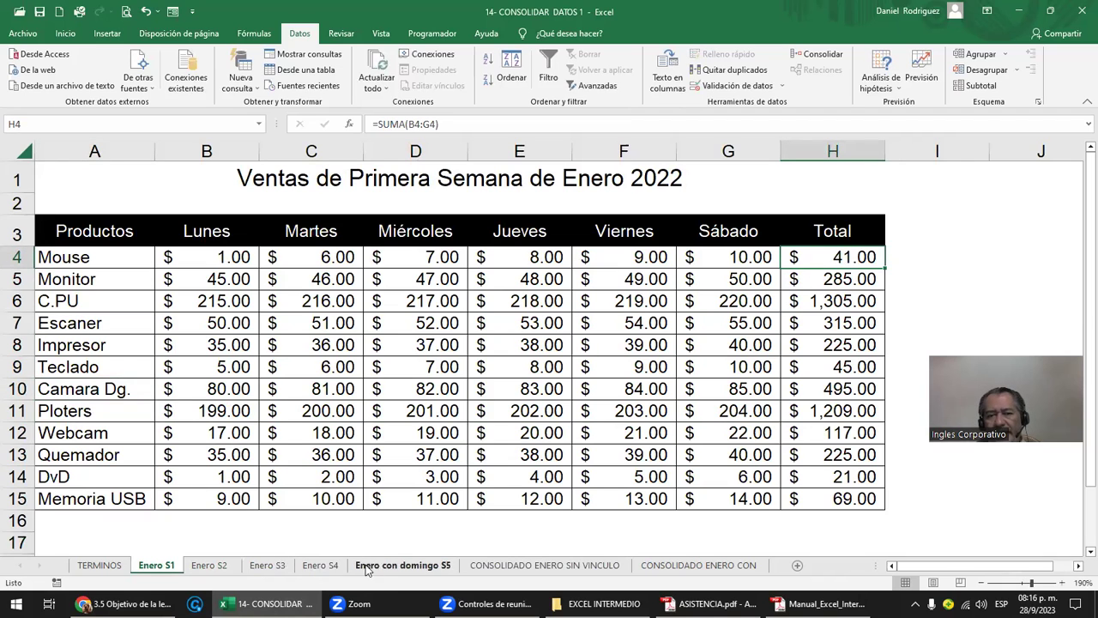
pyautogui.click(321, 566)
pyautogui.click(847, 247)
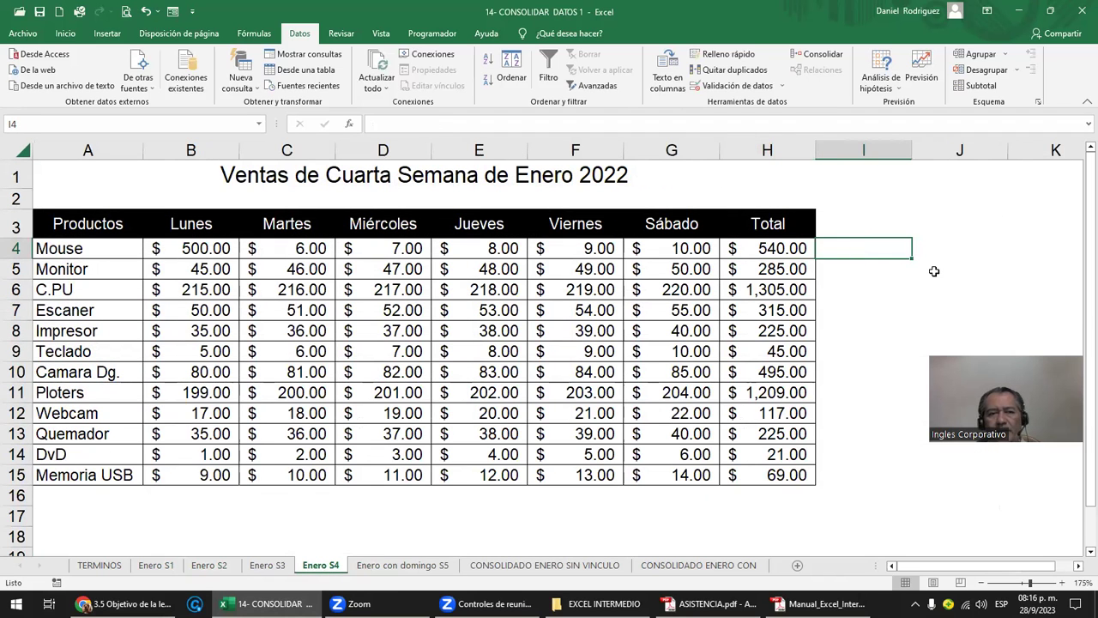
# - Start a formula in J4 of the consolidated sheet referencing Enero S1's Mouse total H4
pyautogui.press('Right')
pyautogui.write('=')
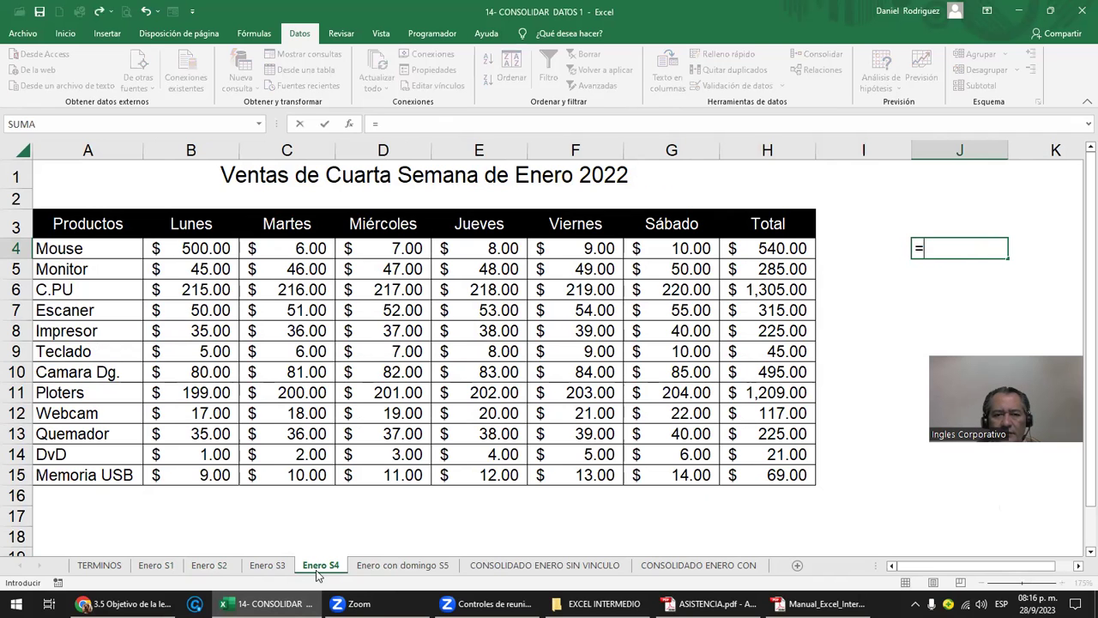
pyautogui.press('Escape')
pyautogui.click(545, 565)
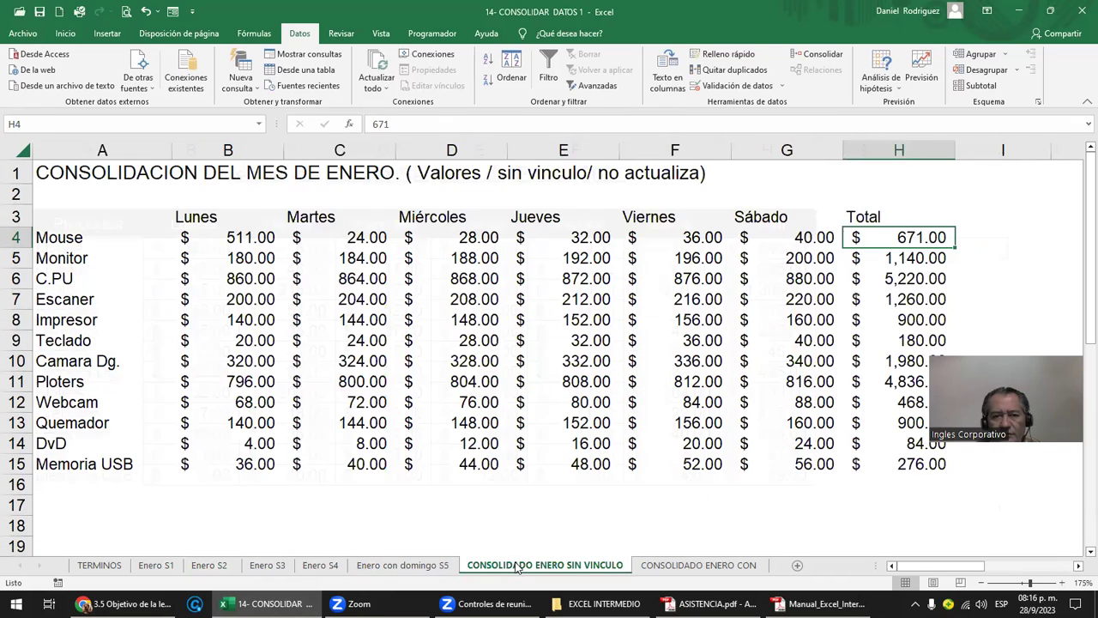
pyautogui.click(1017, 242)
pyautogui.press('Right')
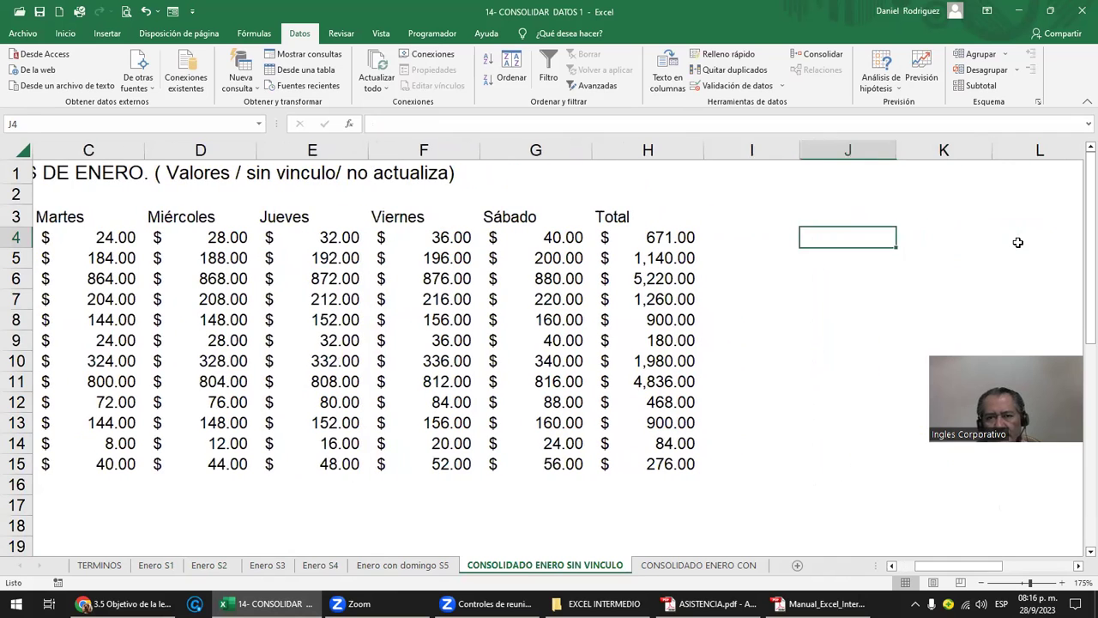
pyautogui.write('=')
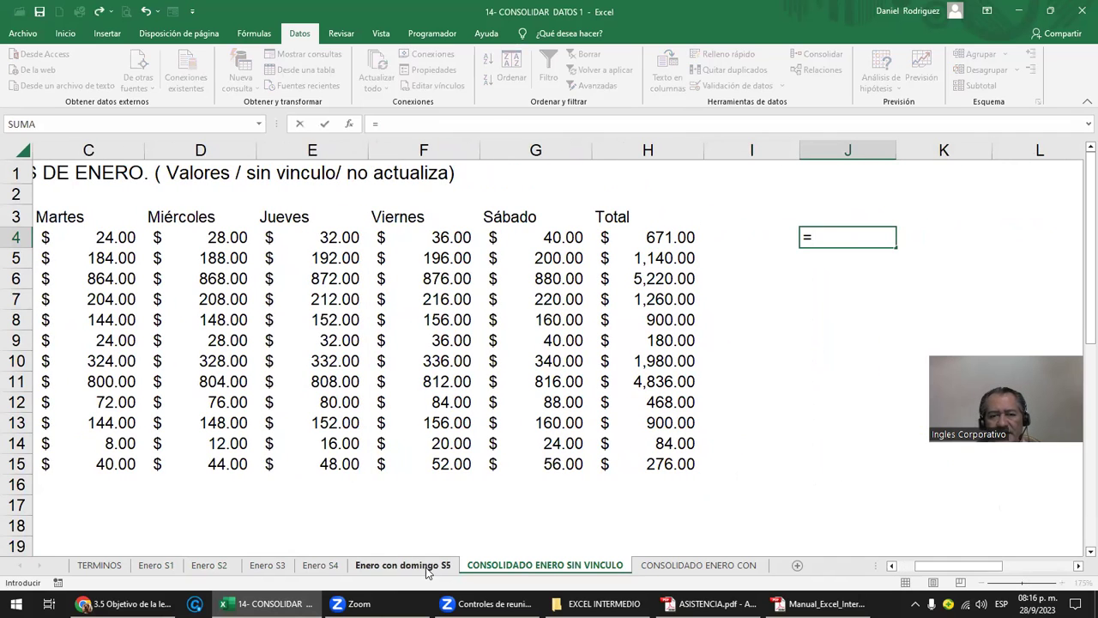
pyautogui.click(159, 566)
pyautogui.click(846, 262)
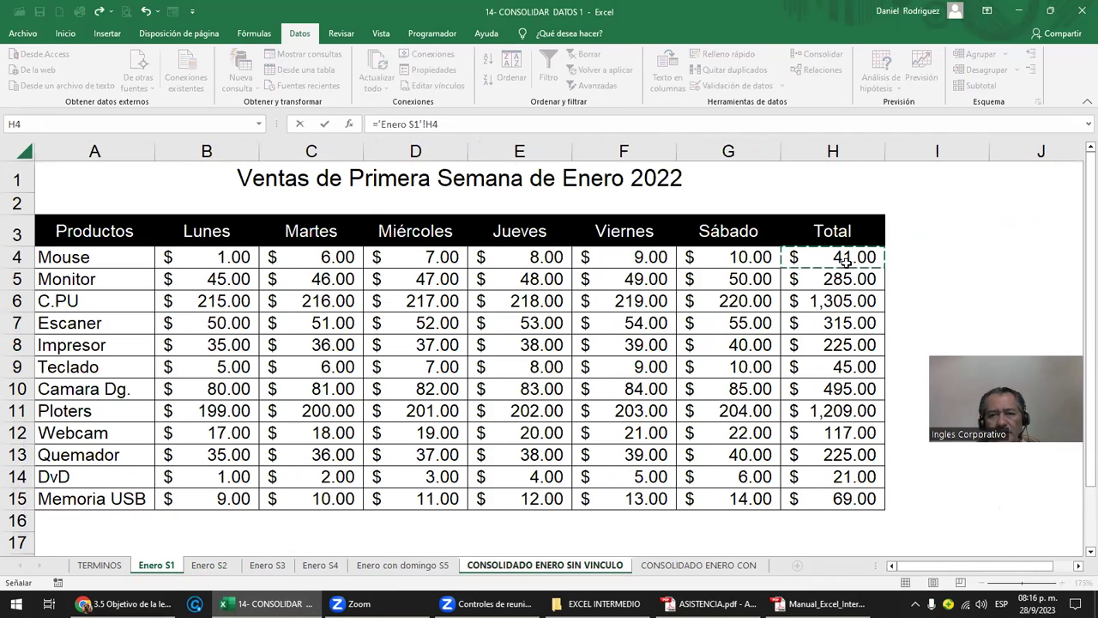
pyautogui.write('+')
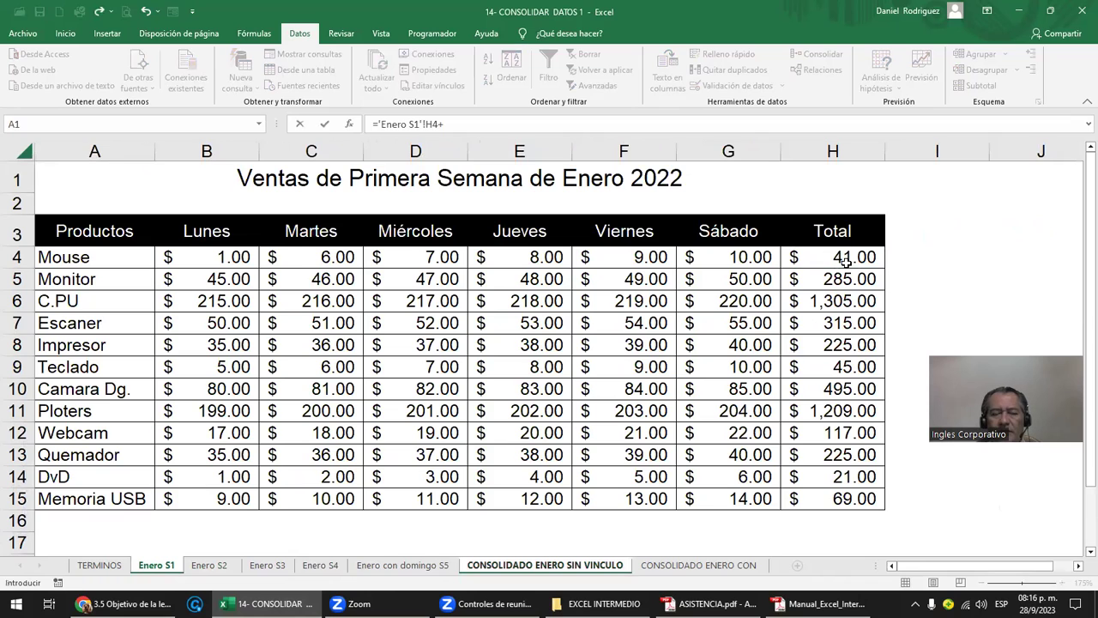
# - Add H4 from Enero S2, S3 and S4 to the formula and enter it, giving 671.00
pyautogui.click(209, 566)
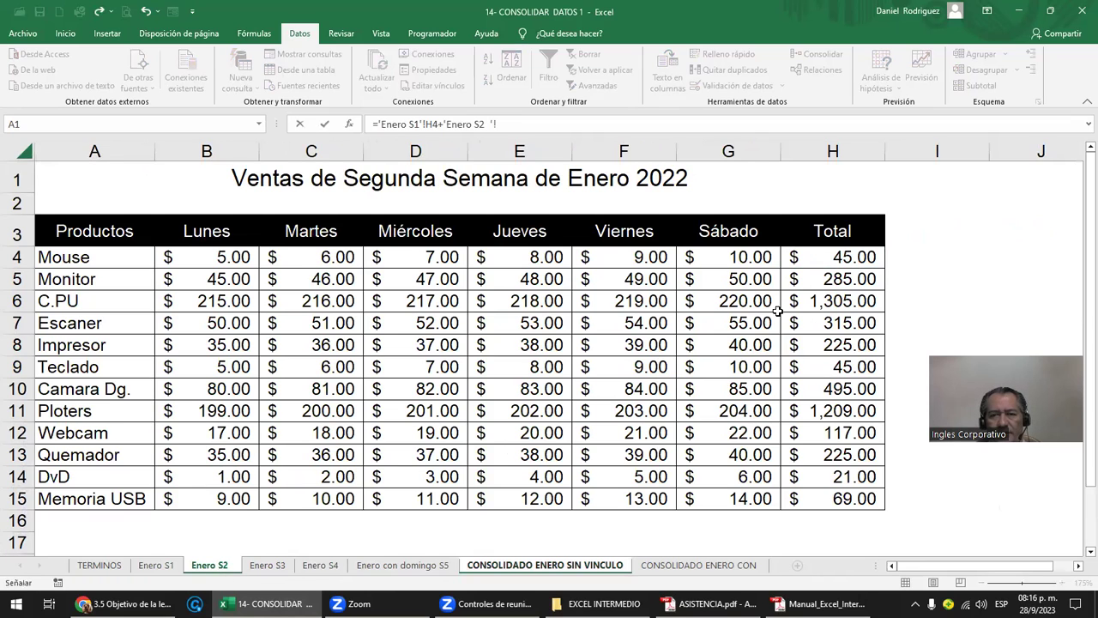
pyautogui.click(861, 257)
pyautogui.write("+'Enero S3'!")
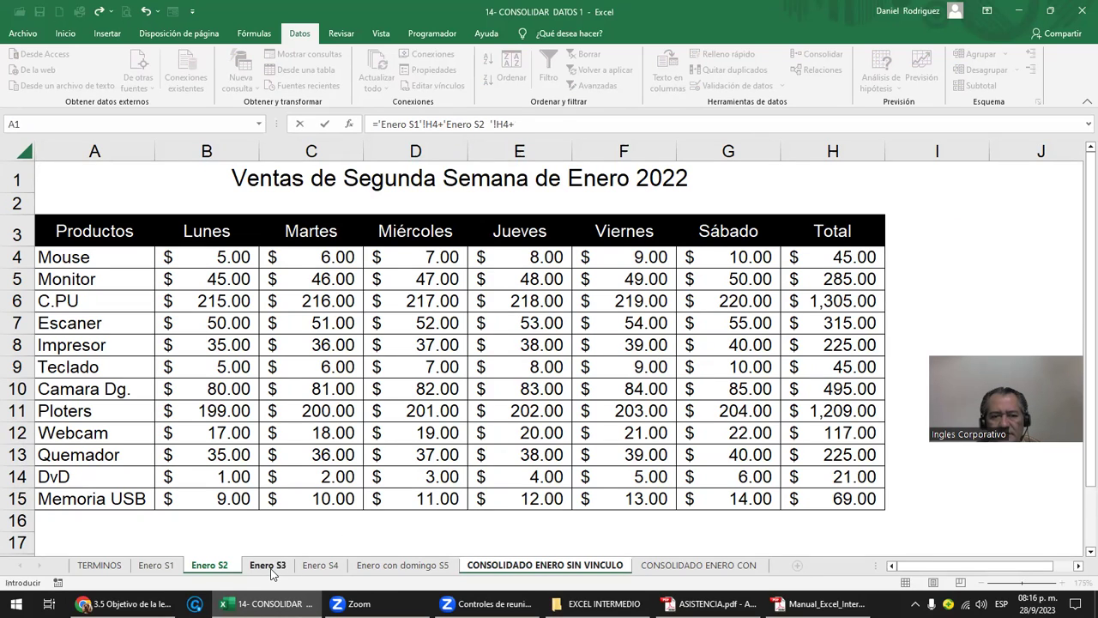
pyautogui.click(266, 566)
pyautogui.click(849, 259)
pyautogui.write('+')
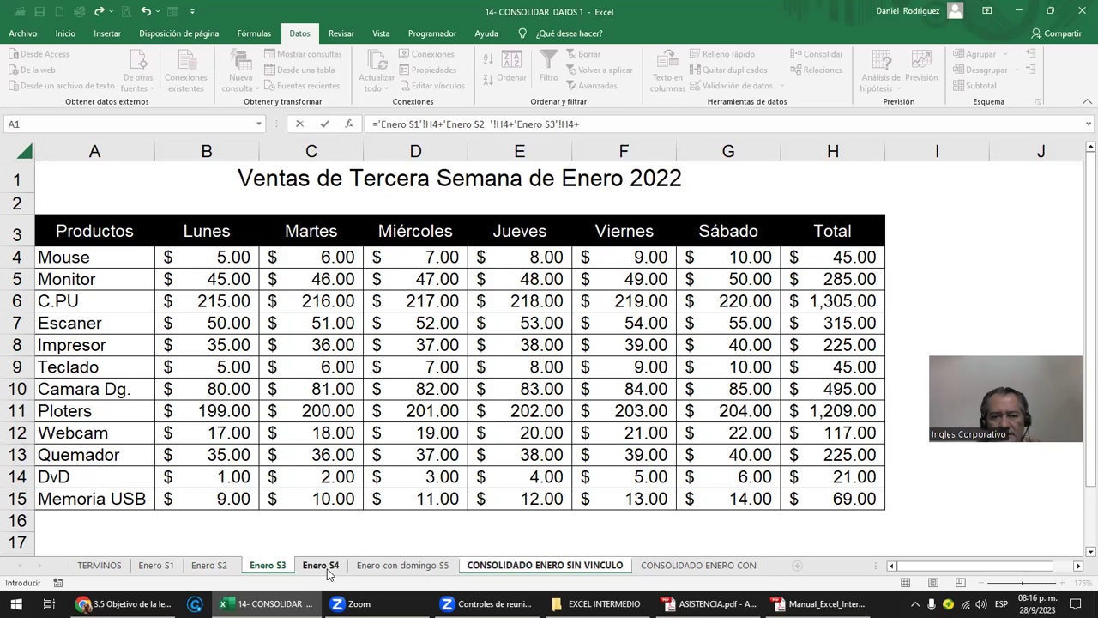
pyautogui.click(320, 566)
pyautogui.click(786, 252)
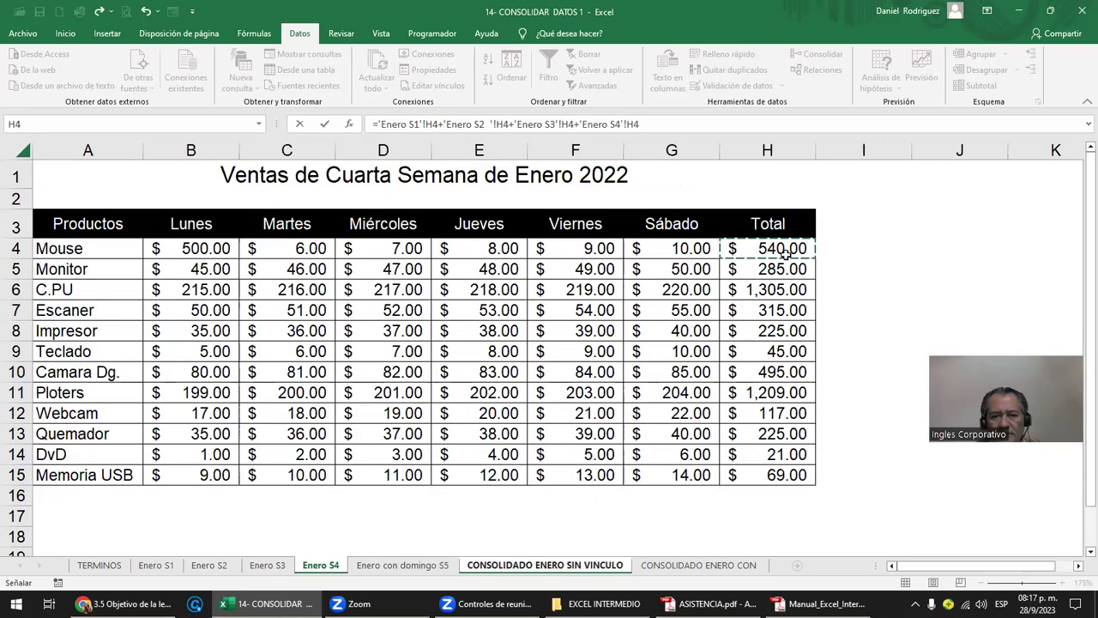
pyautogui.press('Return')
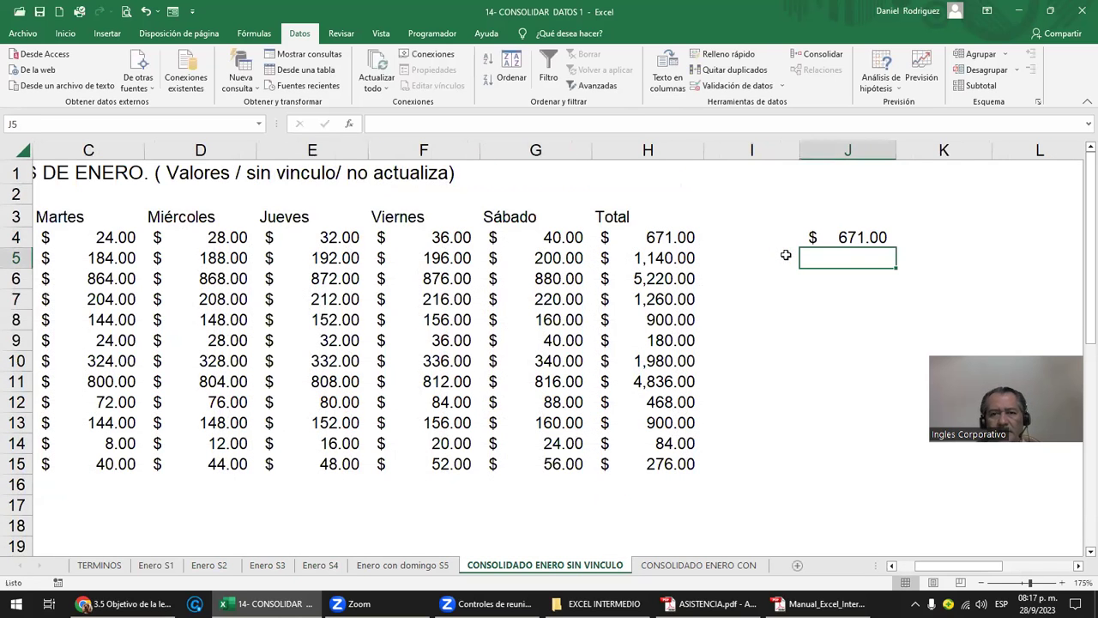
# - Inspect the sheet references in J4's cross-sheet sum formula
pyautogui.doubleClick(839, 237)
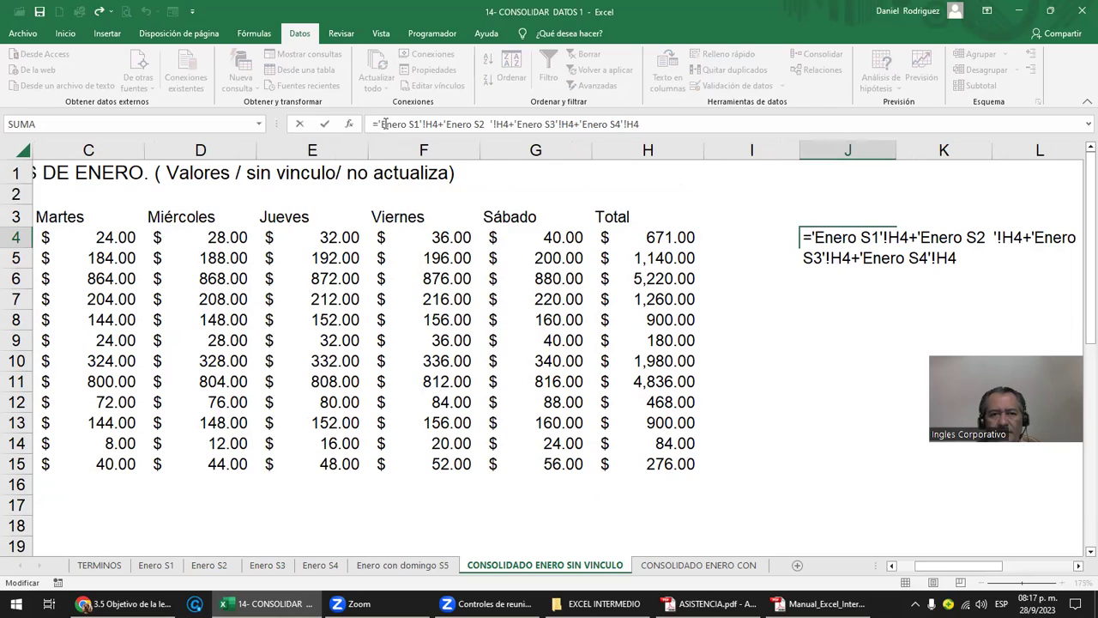
pyautogui.moveTo(382, 124); pyautogui.dragTo(407, 124)
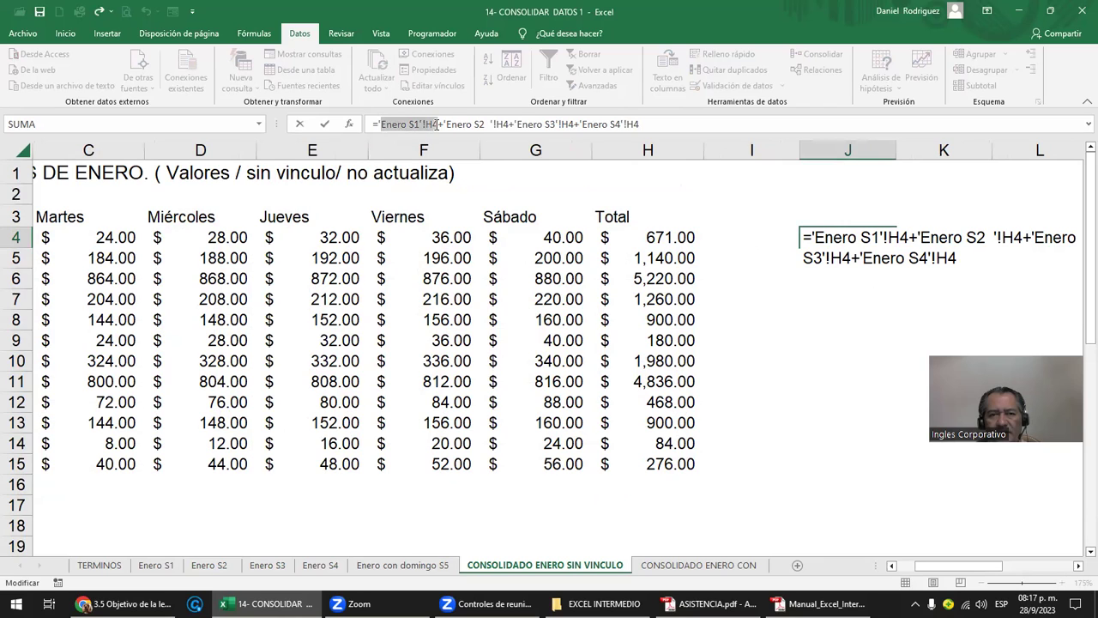
pyautogui.moveTo(437, 124); pyautogui.dragTo(616, 124)
# - Commit the J4 formula and fill it down through J15
pyautogui.press('Return')
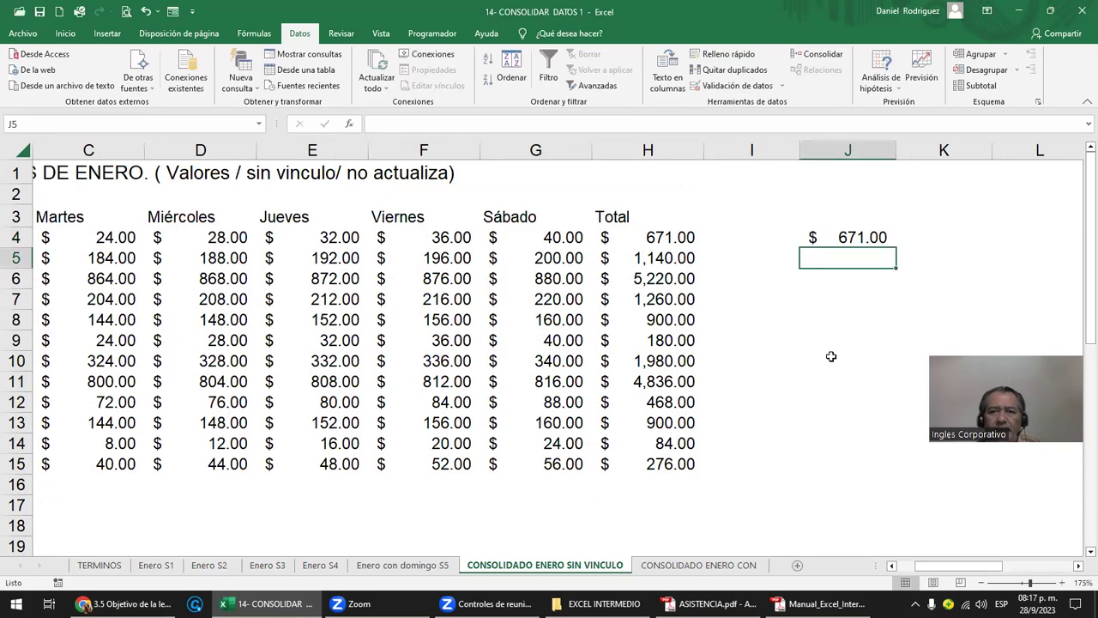
pyautogui.click(865, 240)
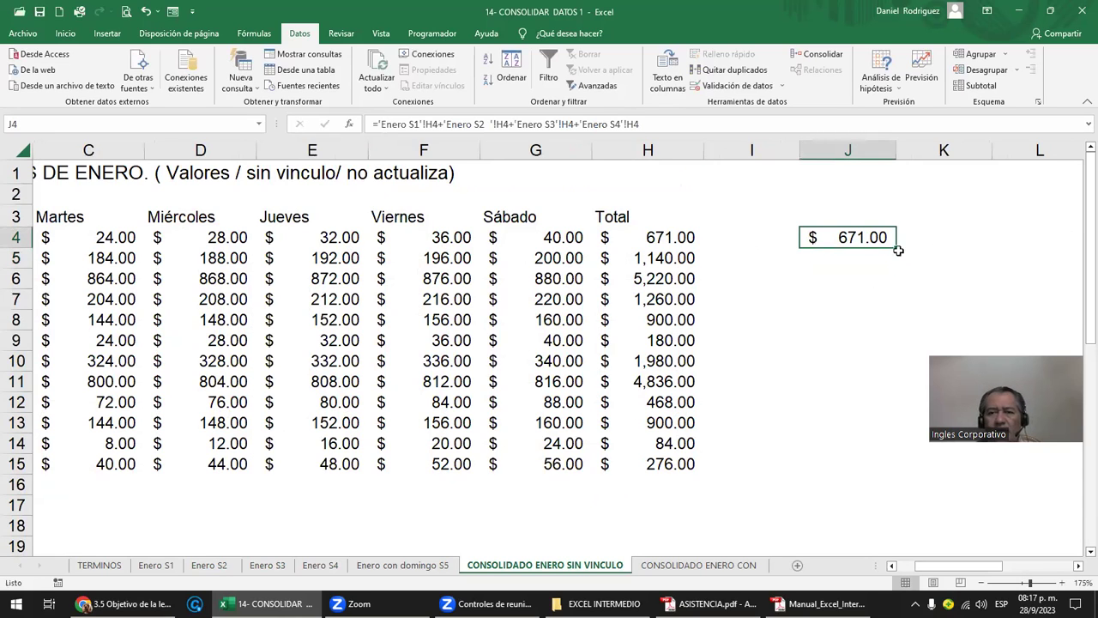
pyautogui.moveTo(897, 248); pyautogui.dragTo(904, 471)
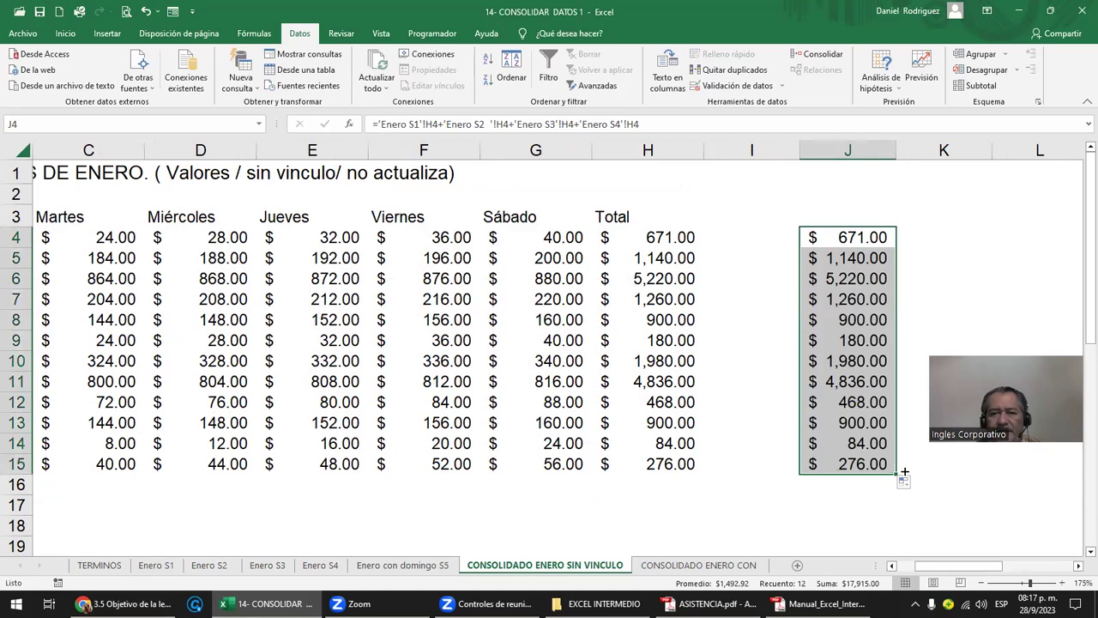
# - Compare the H and J totals in rows 12–15, then select Mouse's Lunes cell B4 on Enero S1
pyautogui.click(679, 468)
pyautogui.press('Right')
pyautogui.press('Right')
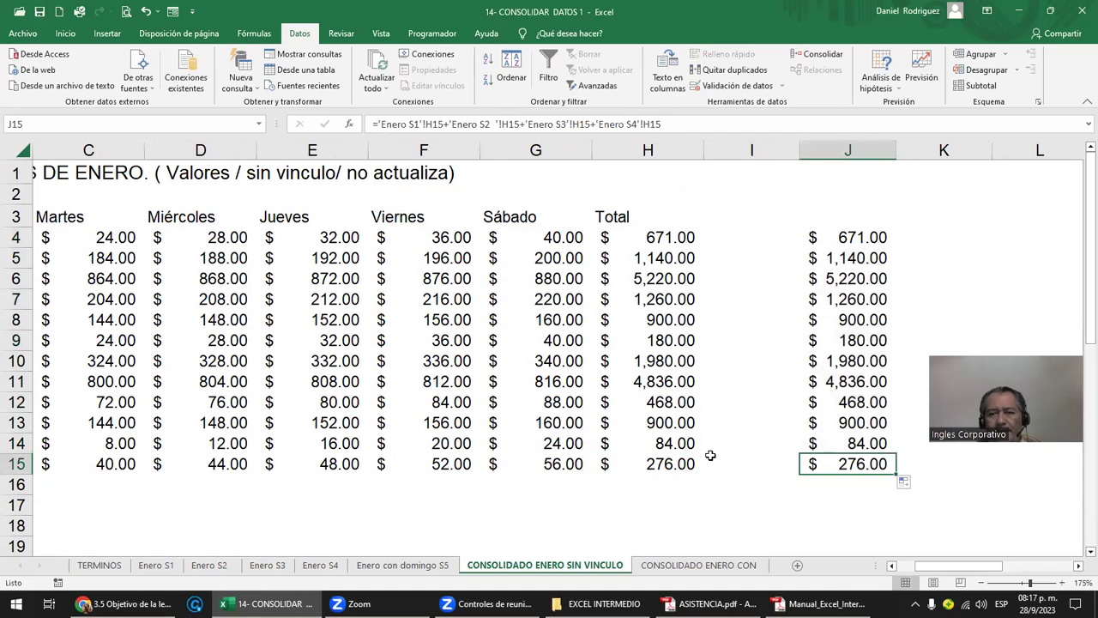
pyautogui.click(686, 446)
pyautogui.press('Right')
pyautogui.press('Right')
pyautogui.click(678, 429)
pyautogui.click(846, 421)
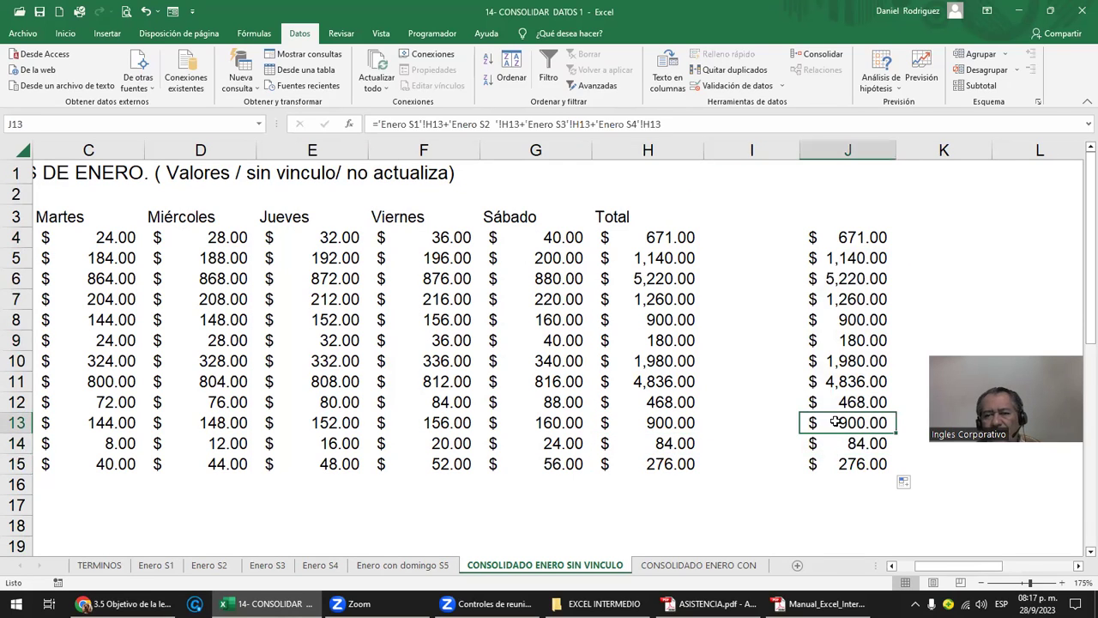
pyautogui.click(690, 420)
pyautogui.click(849, 404)
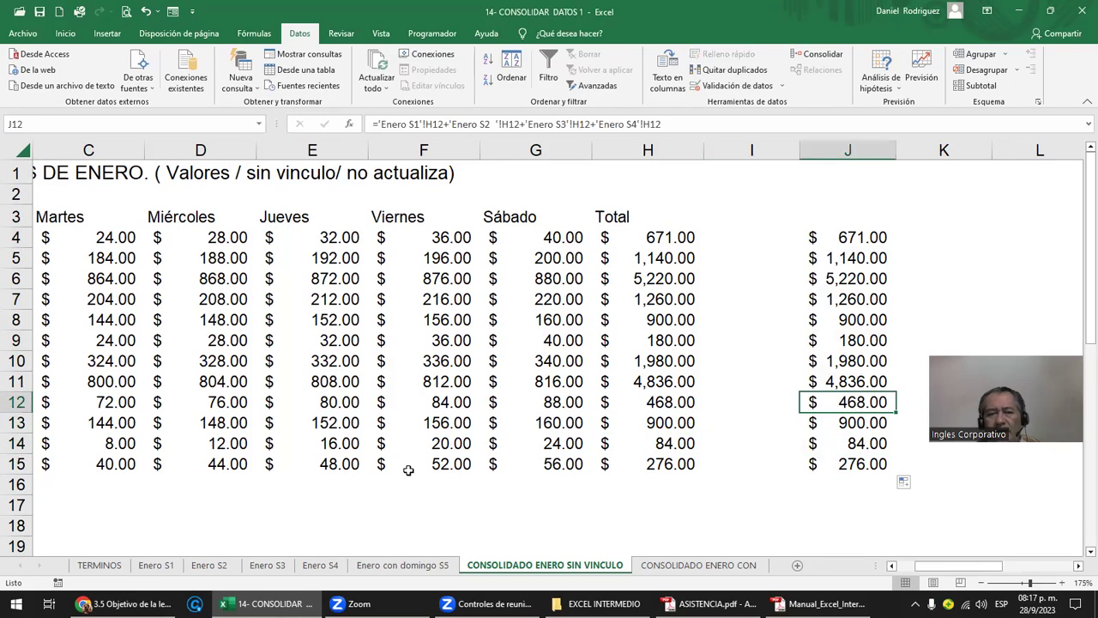
pyautogui.click(157, 565)
pyautogui.click(217, 259)
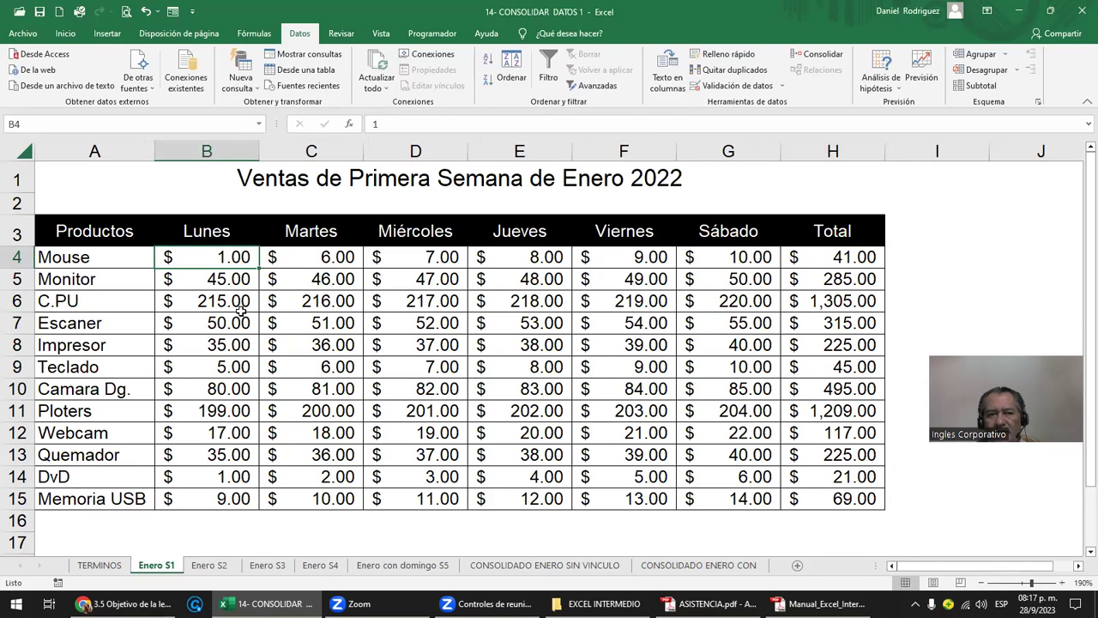
# - Enter 10 as Mouse's Lunes sales in B4 of Enero S1
pyautogui.write('10')
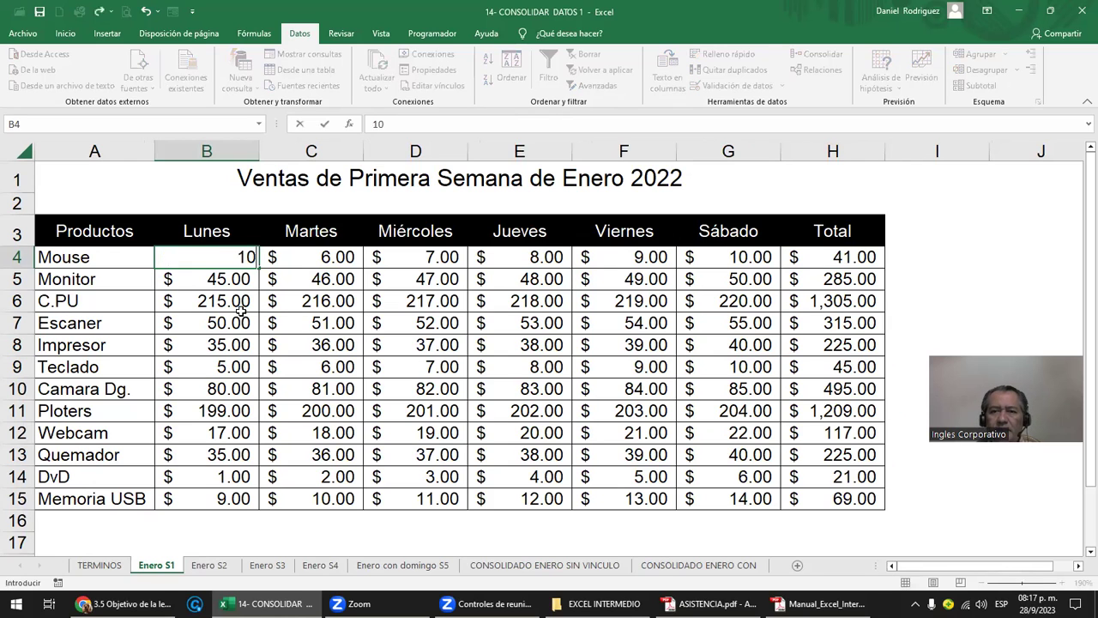
pyautogui.press('Return')
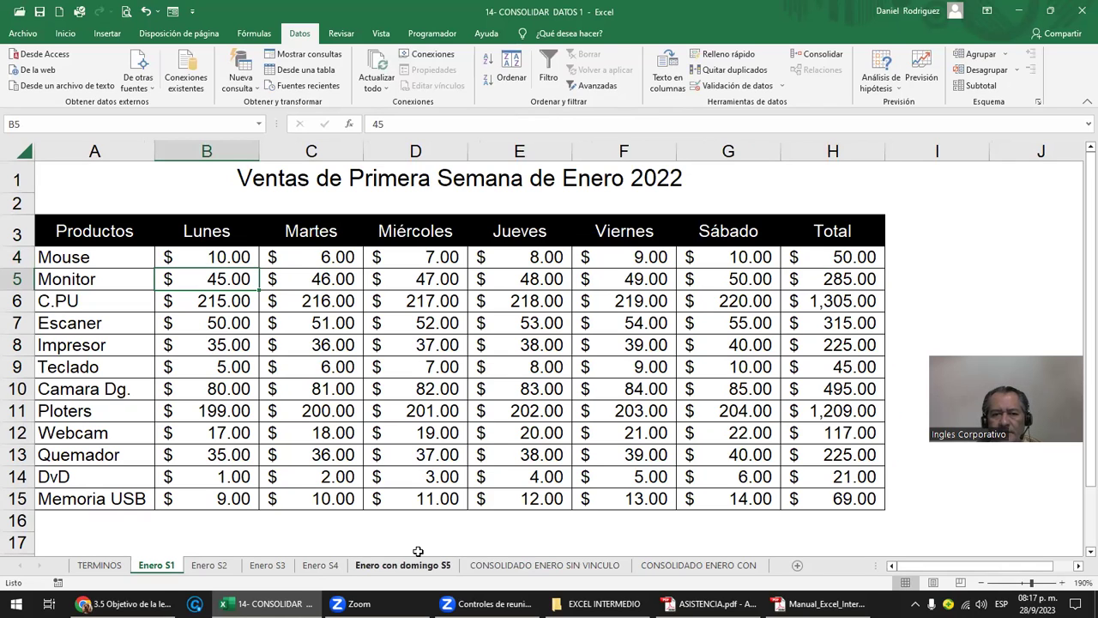
# - On the consolidated sheet, check J4's linked formula shows 680.00 while H4 remains 671.00
pyautogui.click(596, 566)
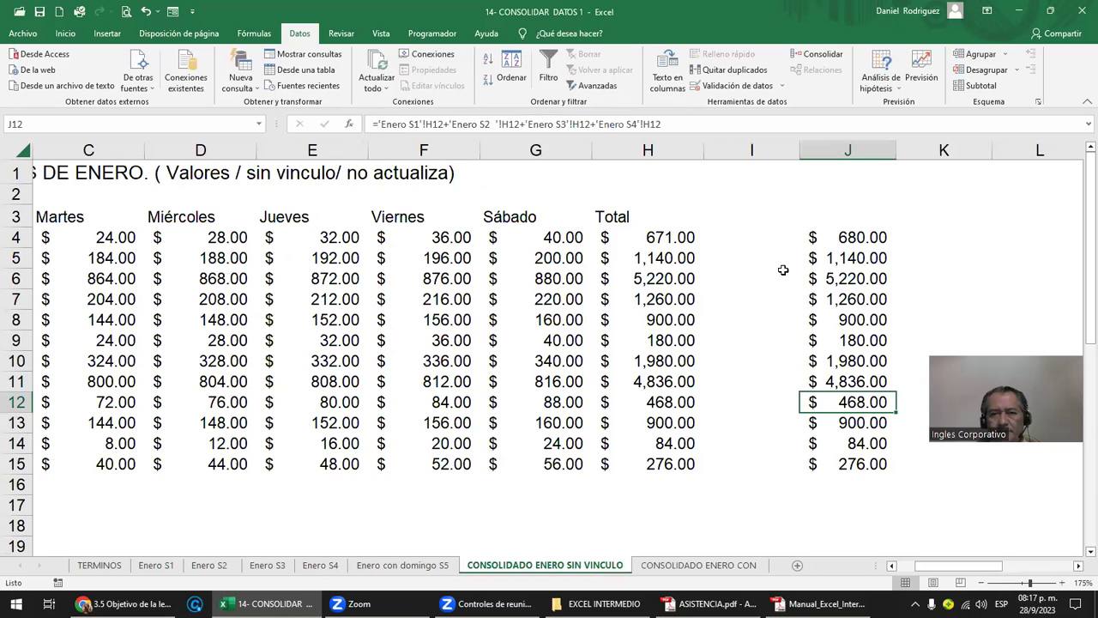
pyautogui.click(845, 240)
pyautogui.doubleClick(873, 238)
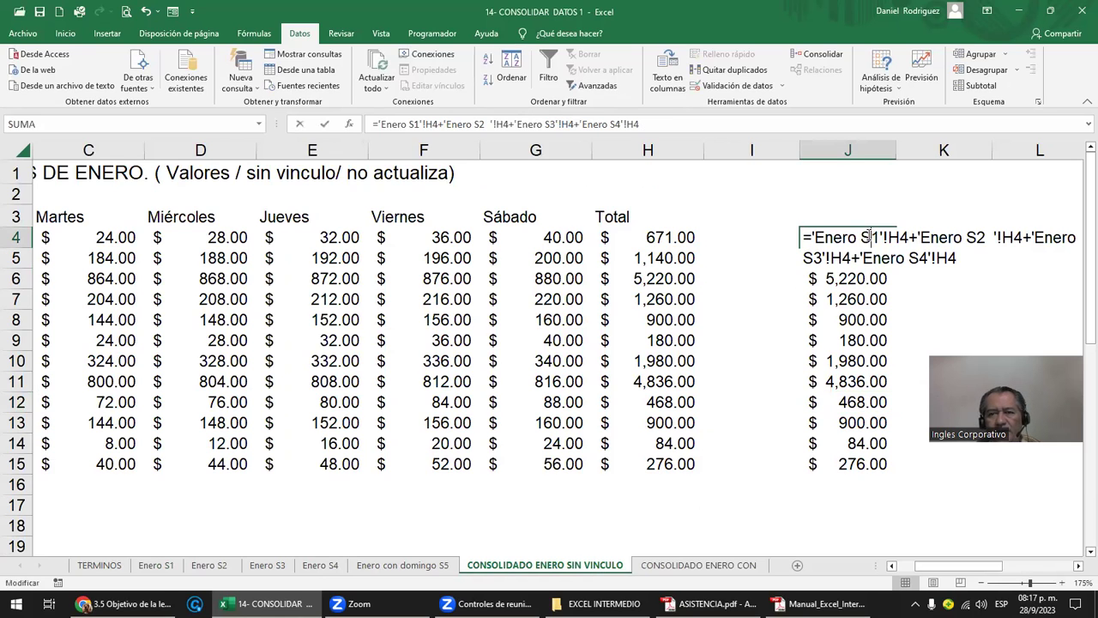
pyautogui.press('Escape')
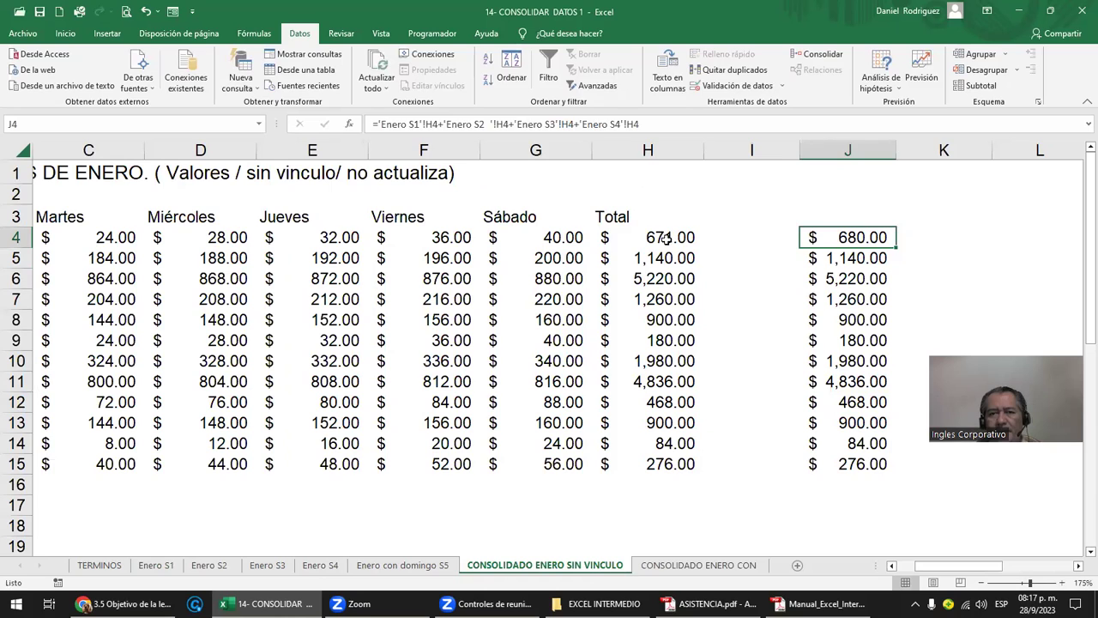
pyautogui.click(665, 240)
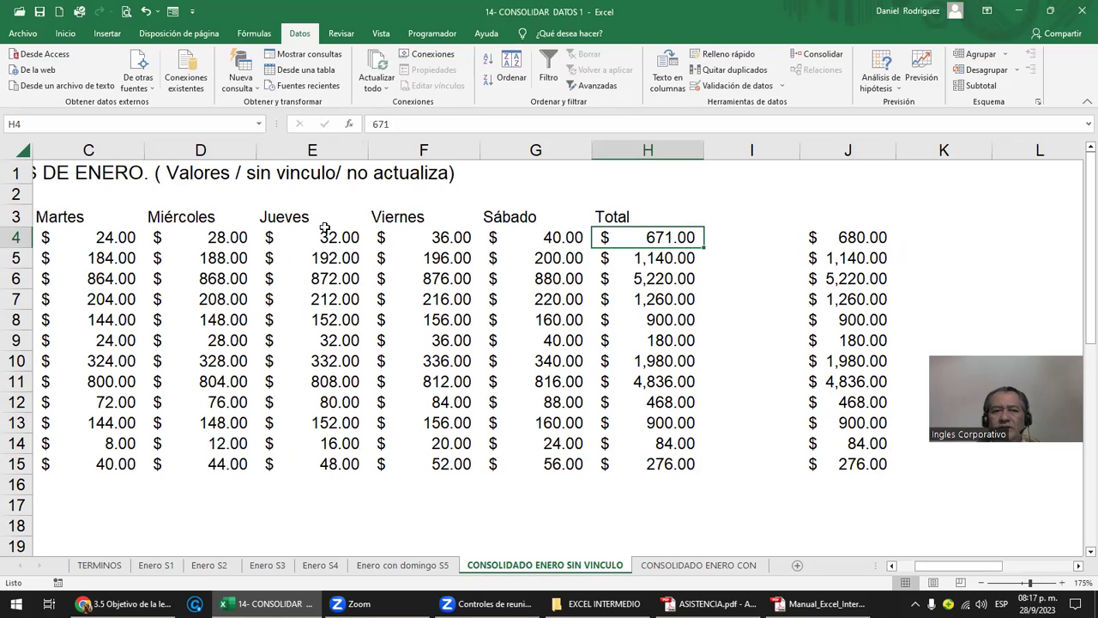
pyautogui.click(87, 219)
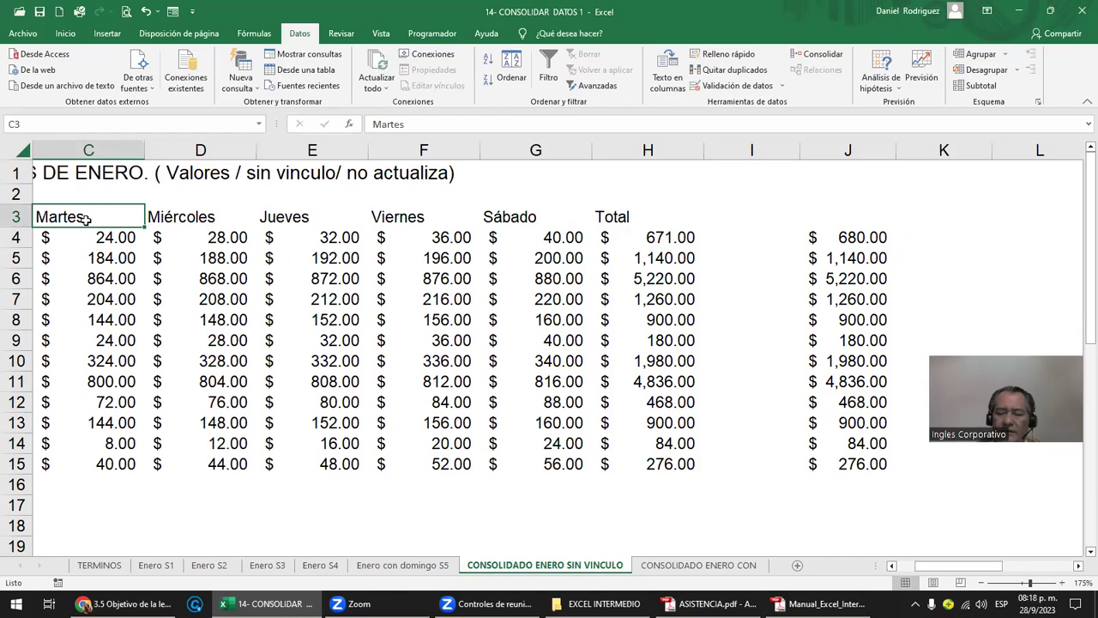
pyautogui.press('Home')
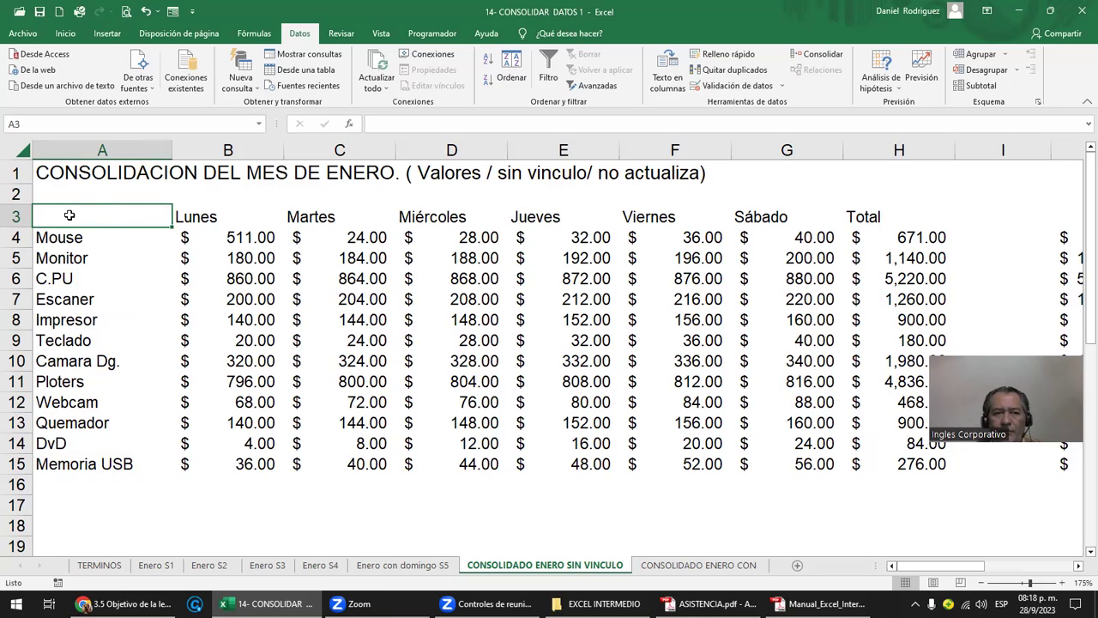
# - Rerun Consolidar with the same settings and compare the refreshed 680.00 Mouse total in H4 with J4
pyautogui.click(816, 54)
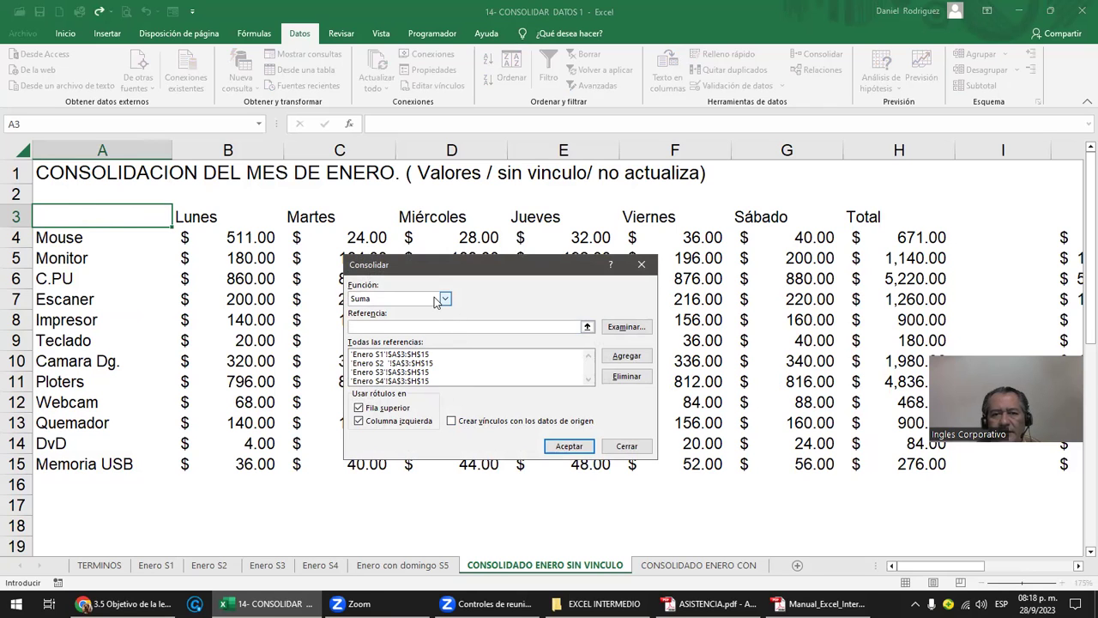
pyautogui.click(581, 452)
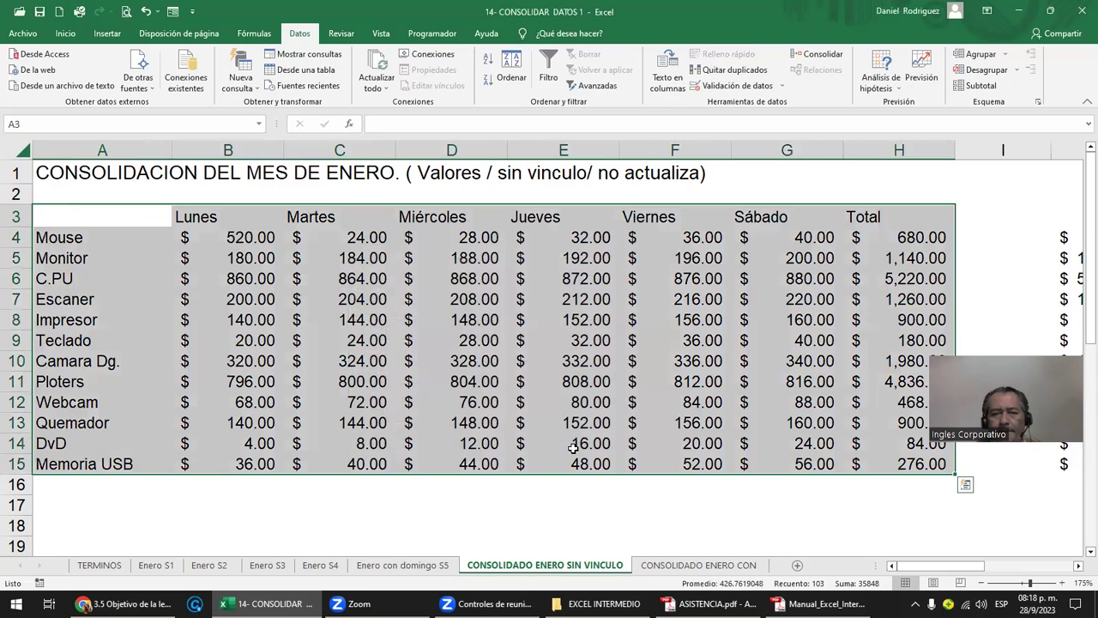
pyautogui.click(907, 231)
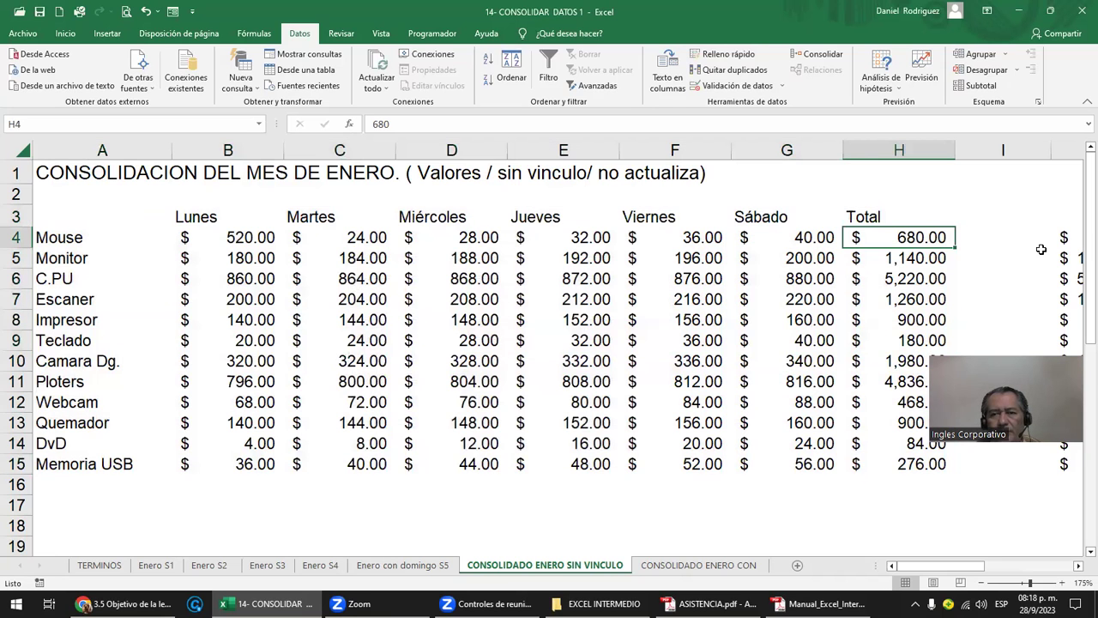
pyautogui.click(973, 247)
pyautogui.hscroll(2, 978, 246)
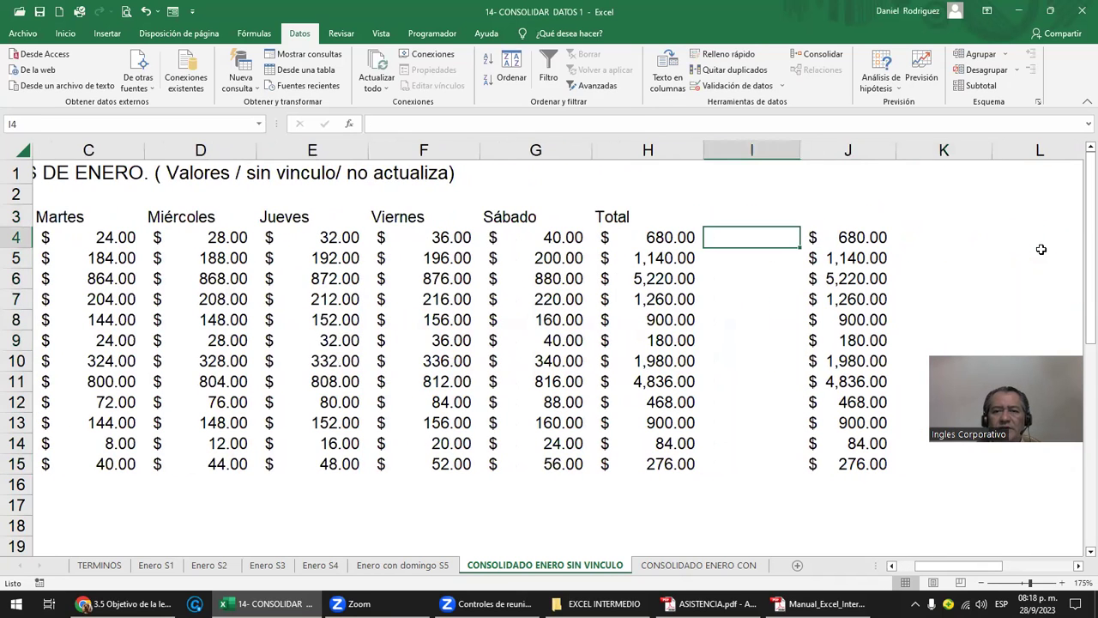
pyautogui.click(677, 235)
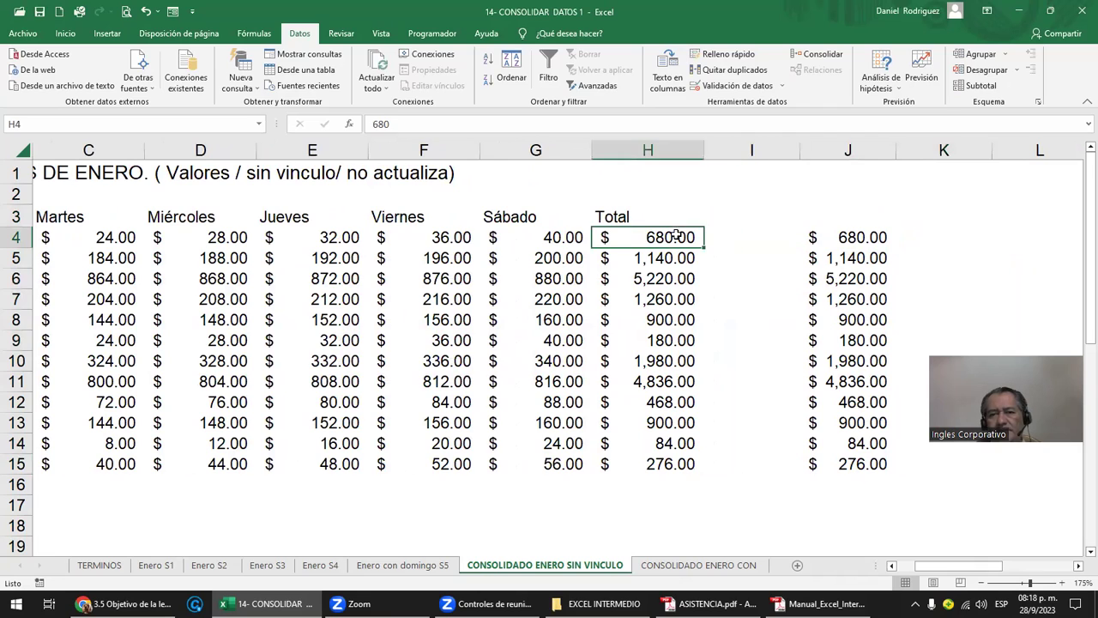
pyautogui.click(837, 234)
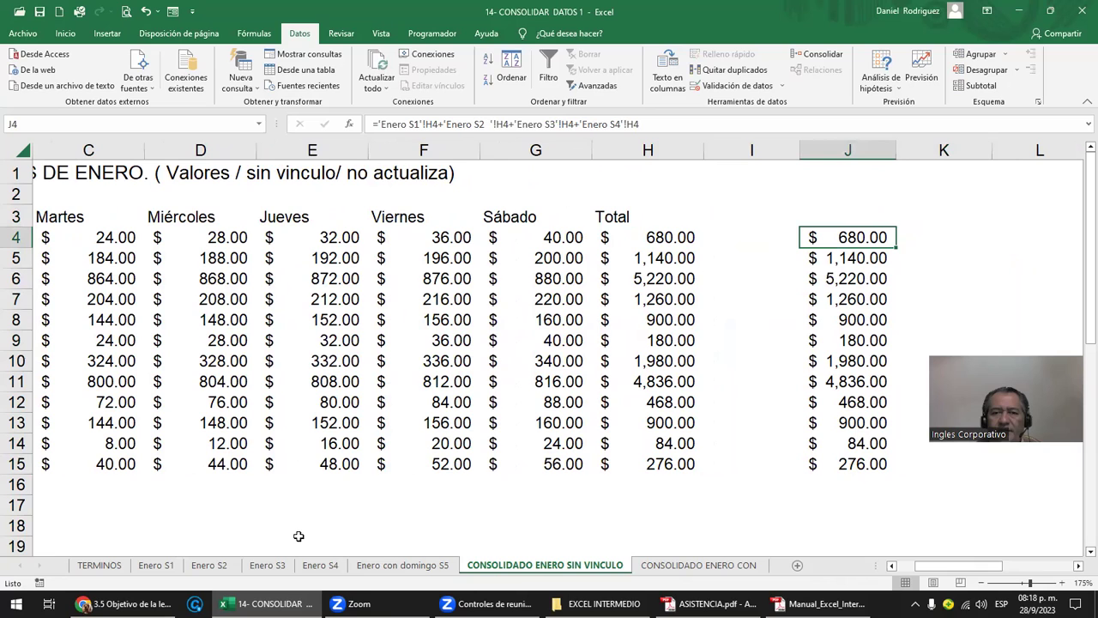
# - Check Mouse's Jueves value and return to the table's top-left cell A3
pyautogui.click(497, 191)
pyautogui.press('Home')
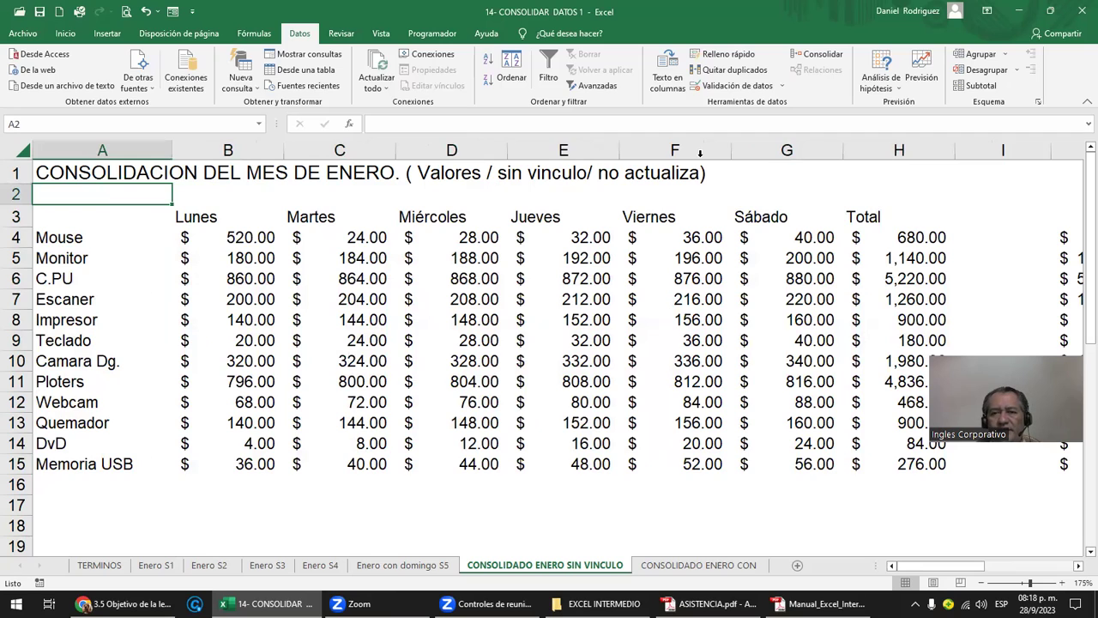
pyautogui.click(983, 231)
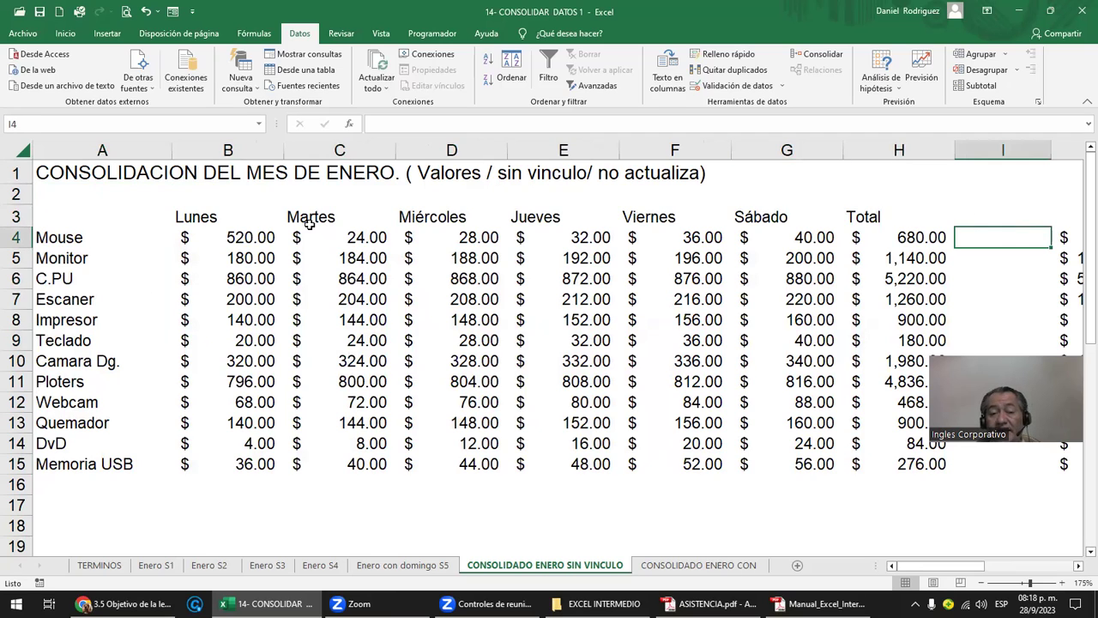
pyautogui.click(574, 240)
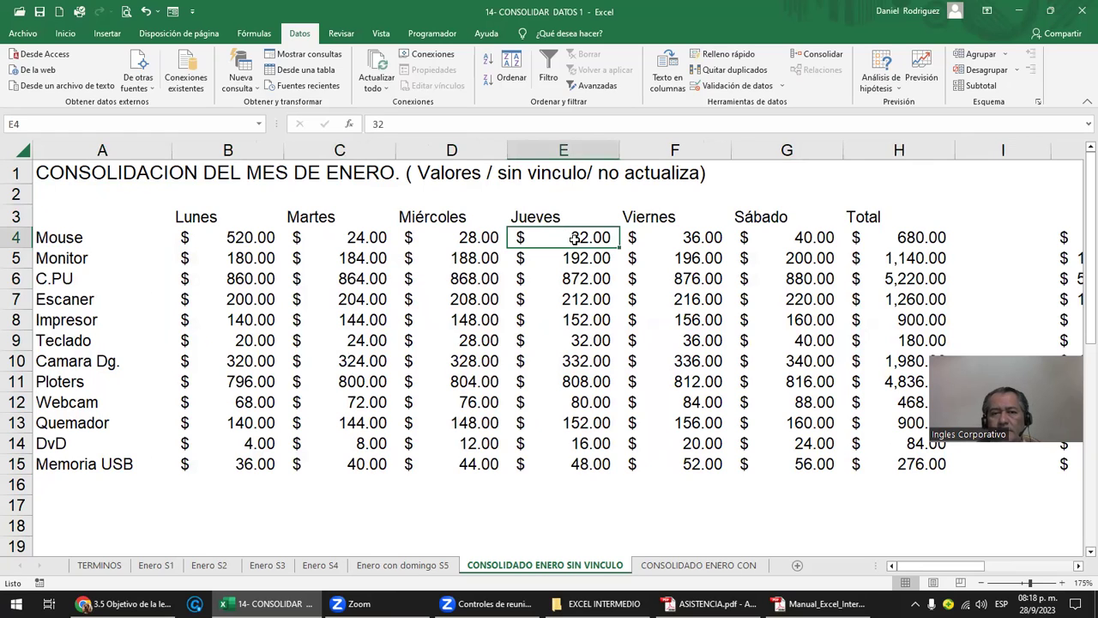
pyautogui.click(85, 220)
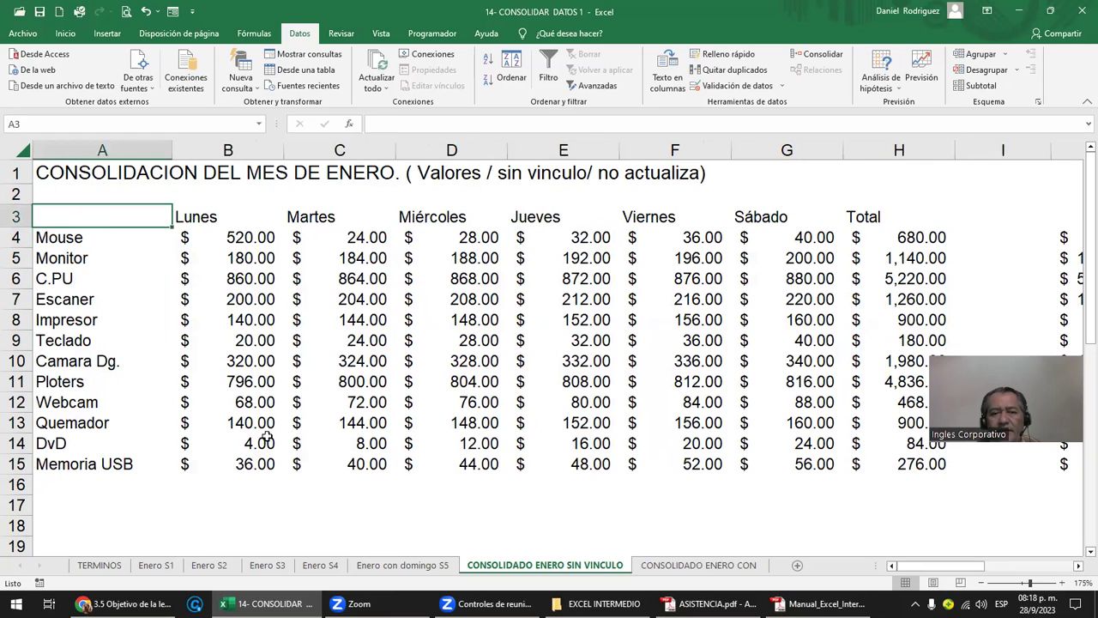
# - Paint the Enero S4 table's A3:H15 formatting onto the consolidated table with Copiar formato
pyautogui.click(333, 566)
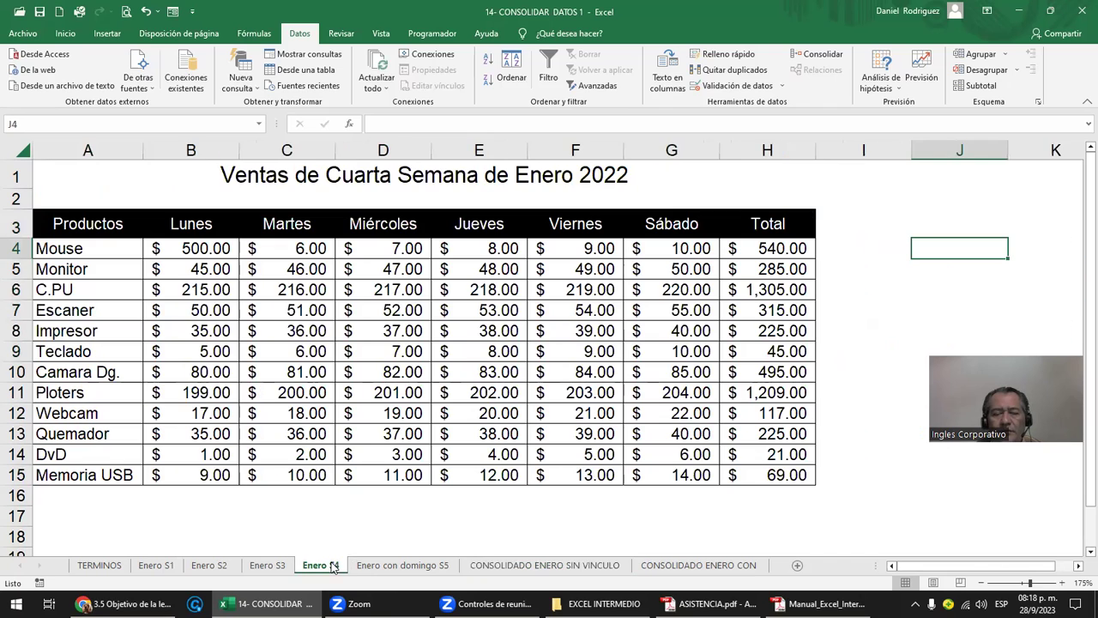
pyautogui.moveTo(76, 221); pyautogui.dragTo(753, 478)
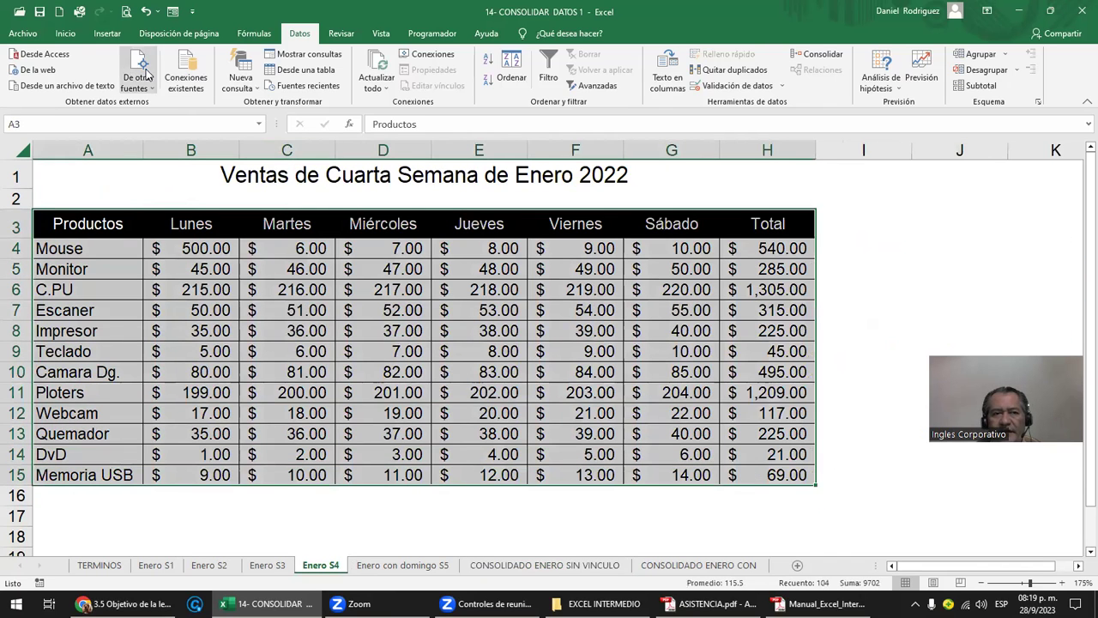
pyautogui.click(71, 38)
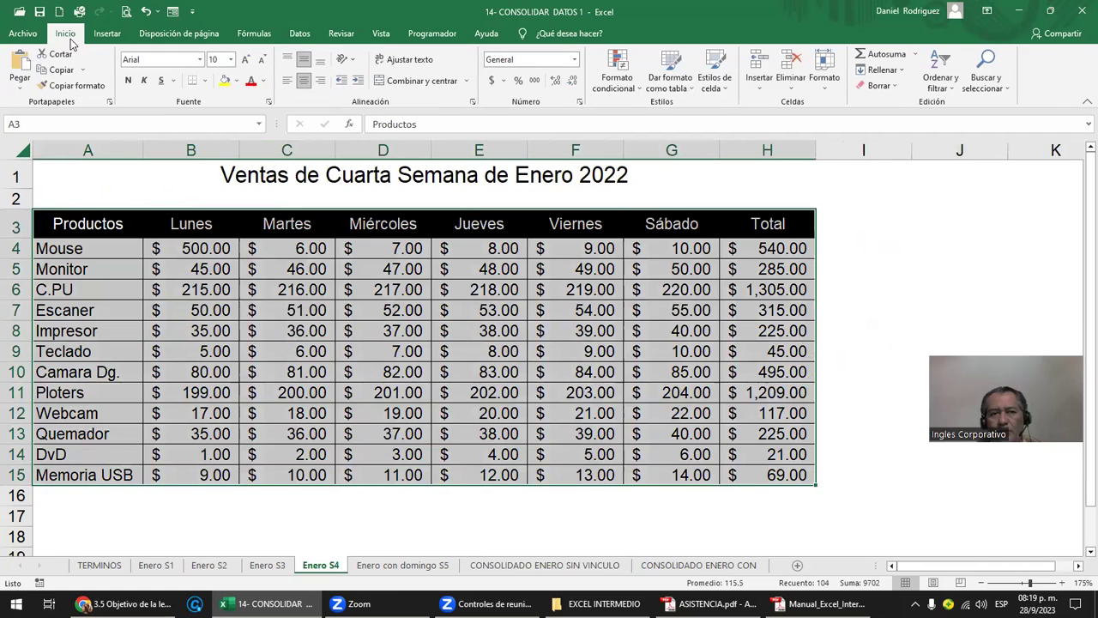
pyautogui.click(75, 86)
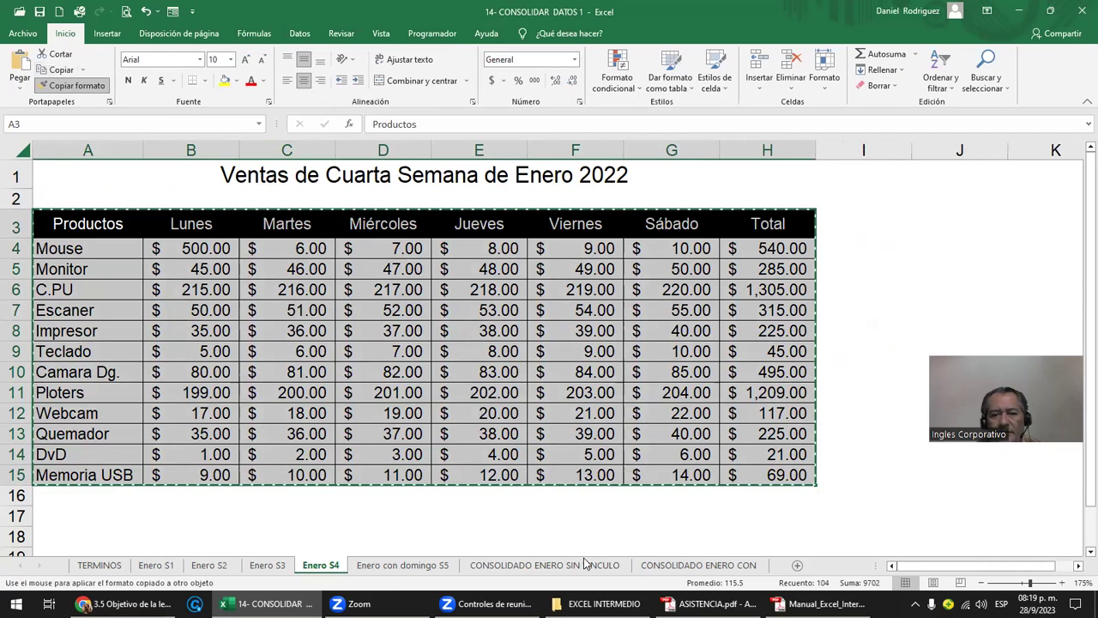
pyautogui.click(544, 564)
pyautogui.click(82, 217)
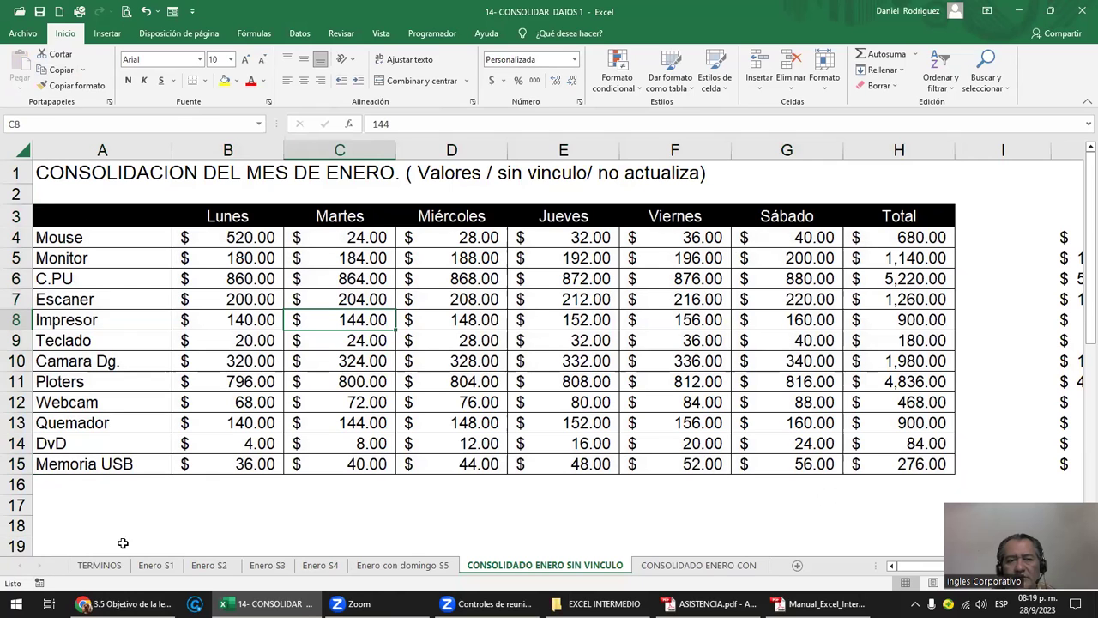
# - Set Mouse's Lunes sale in Enero S1 B4 to 11, then return to CONSOLIDADO ENERO SIN VINCULO
pyautogui.click(158, 565)
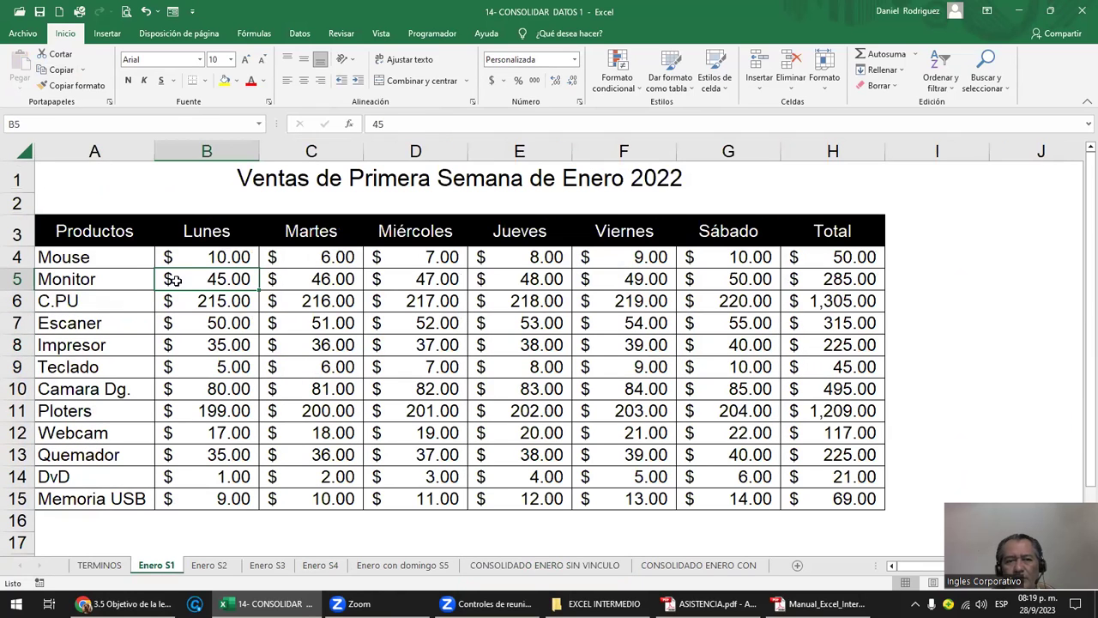
pyautogui.click(198, 258)
pyautogui.write('11')
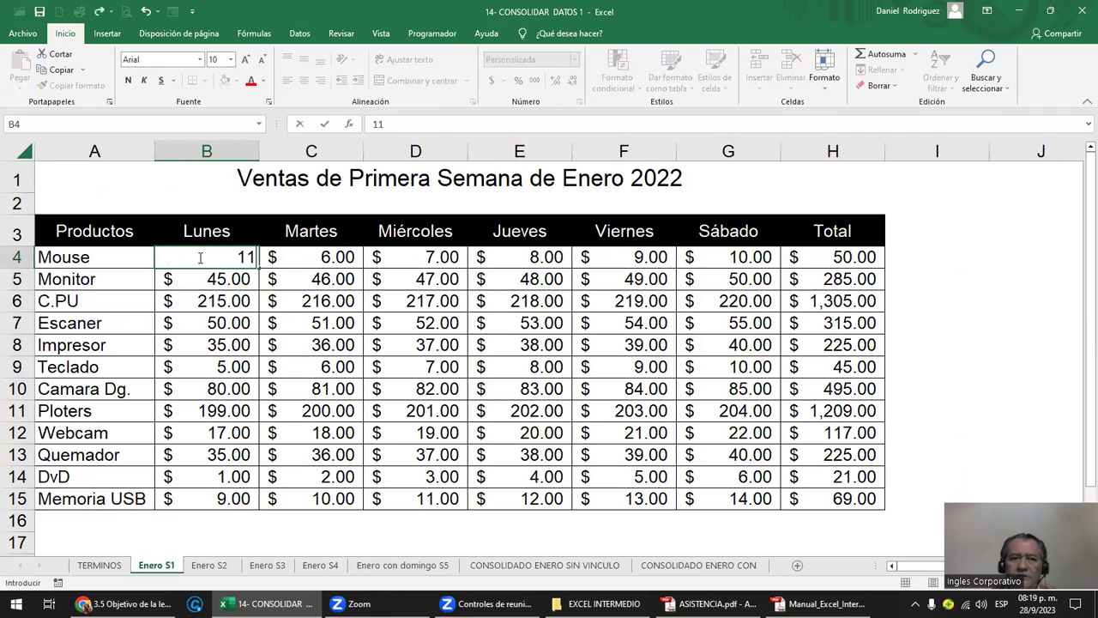
pyautogui.press('Return')
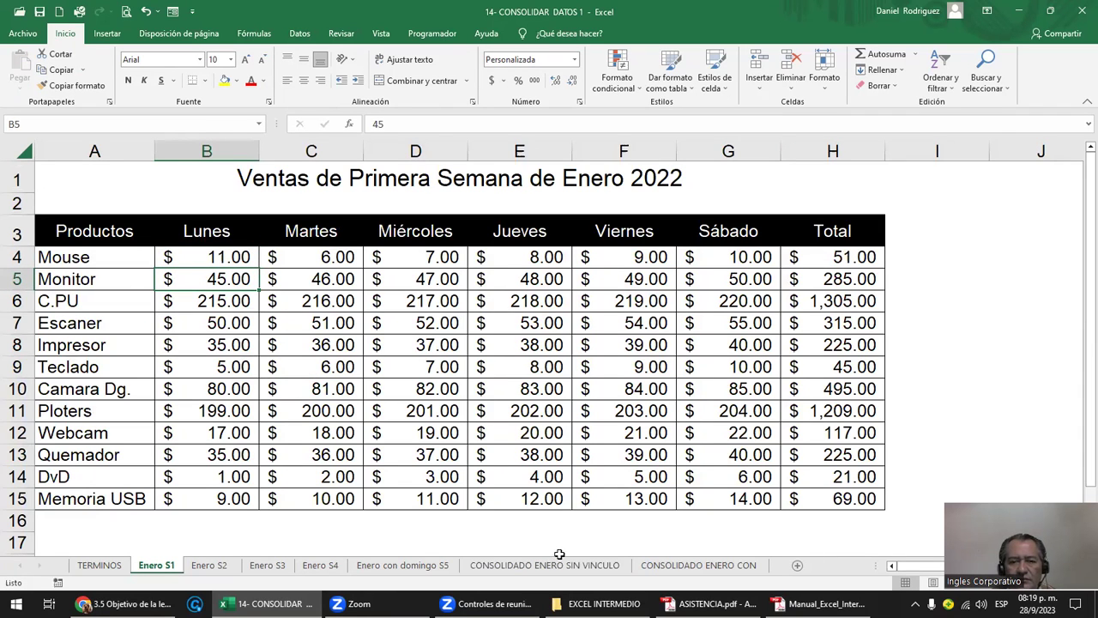
pyautogui.click(607, 565)
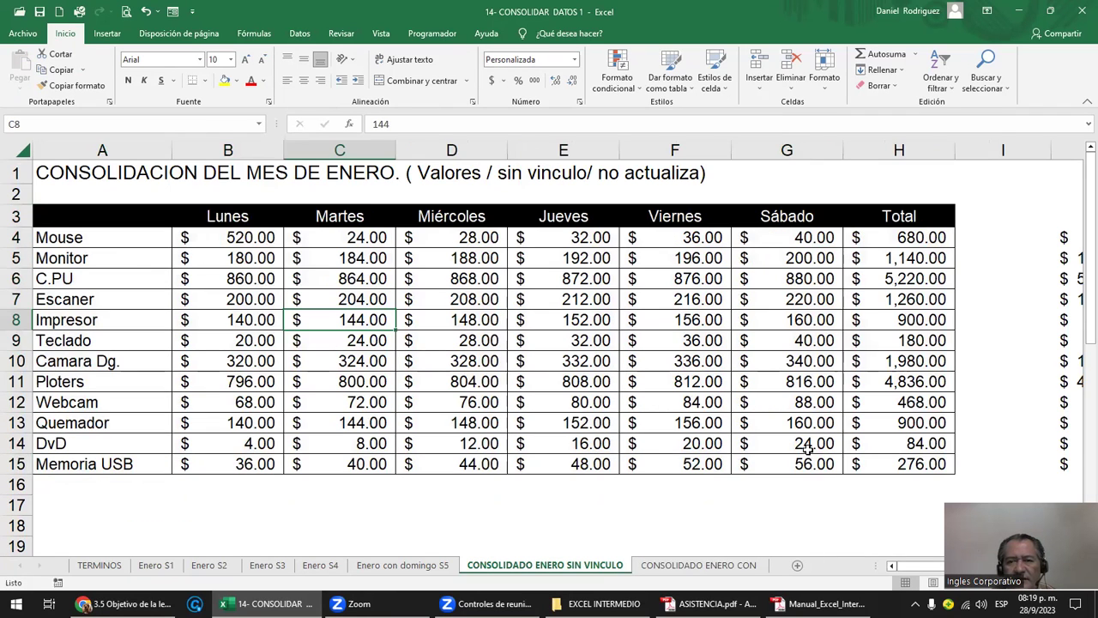
# - Inspect the linked formula in the extra totals cell J4, then jump back to column A
pyautogui.click(992, 402)
pyautogui.press('Right')
pyautogui.press('Right')
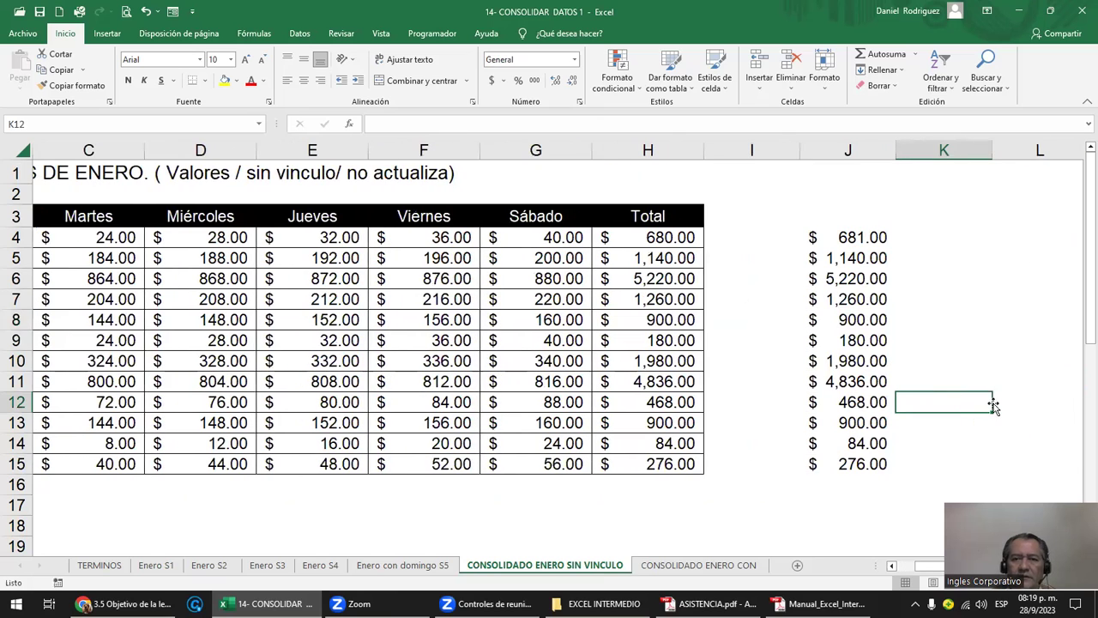
pyautogui.click(873, 241)
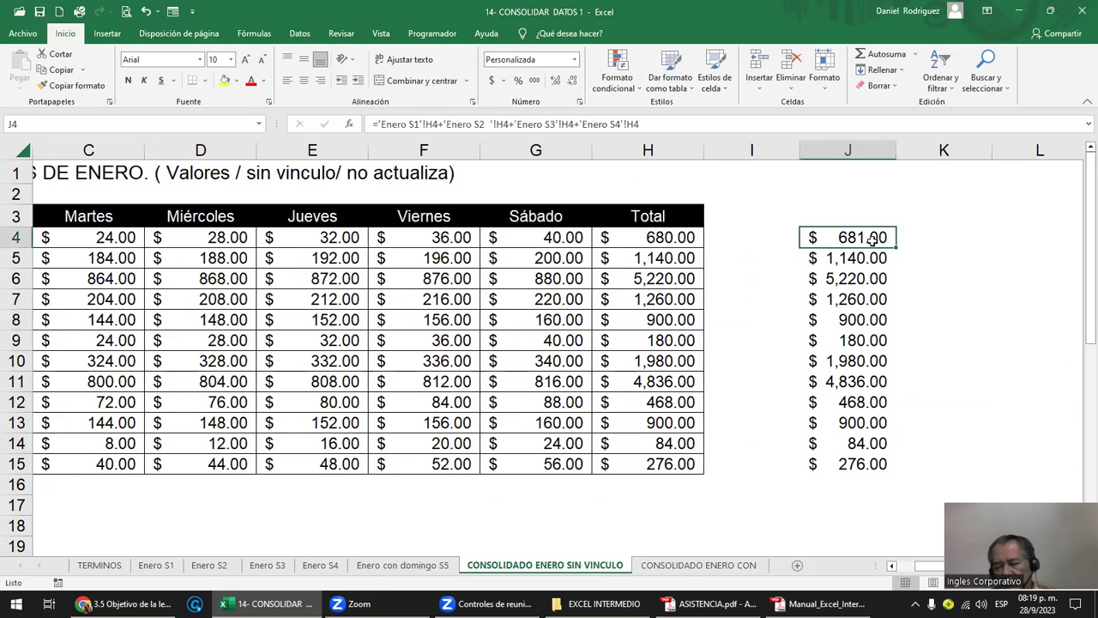
pyautogui.press('Home')
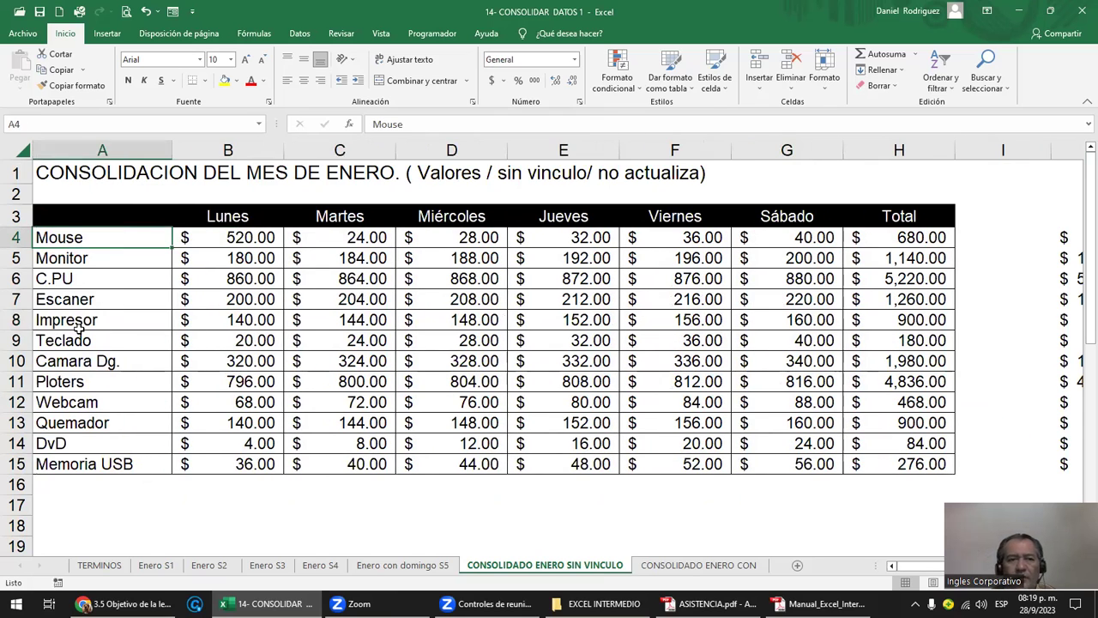
# - Select the consolidated table A3:H15, settle on cell A3, and bring up the Datos tools
pyautogui.click(69, 213)
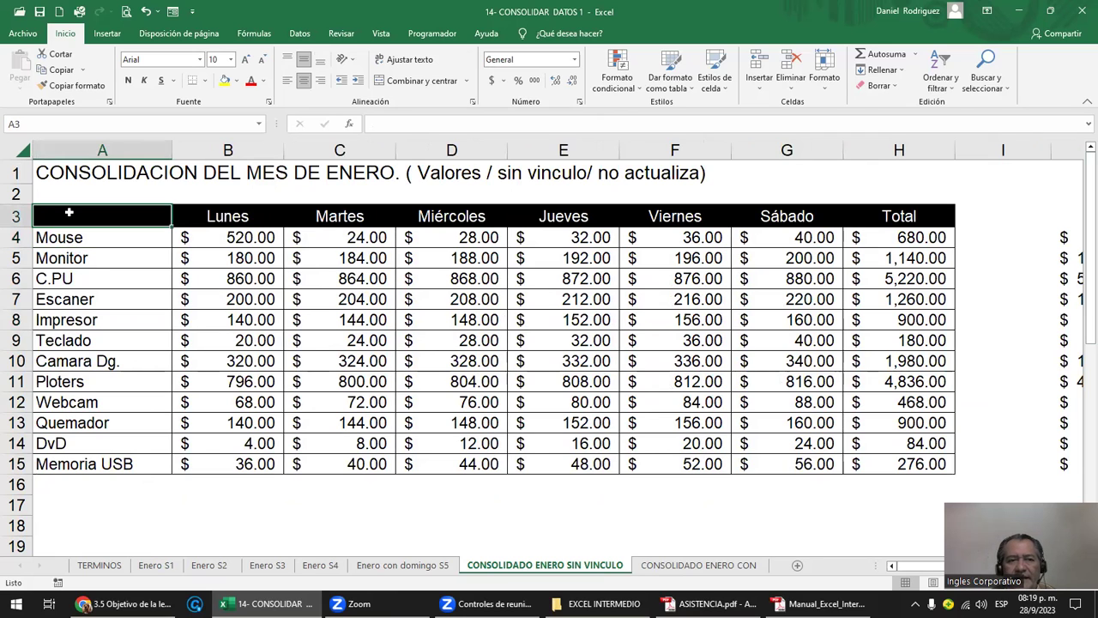
pyautogui.moveTo(69, 213); pyautogui.dragTo(948, 468)
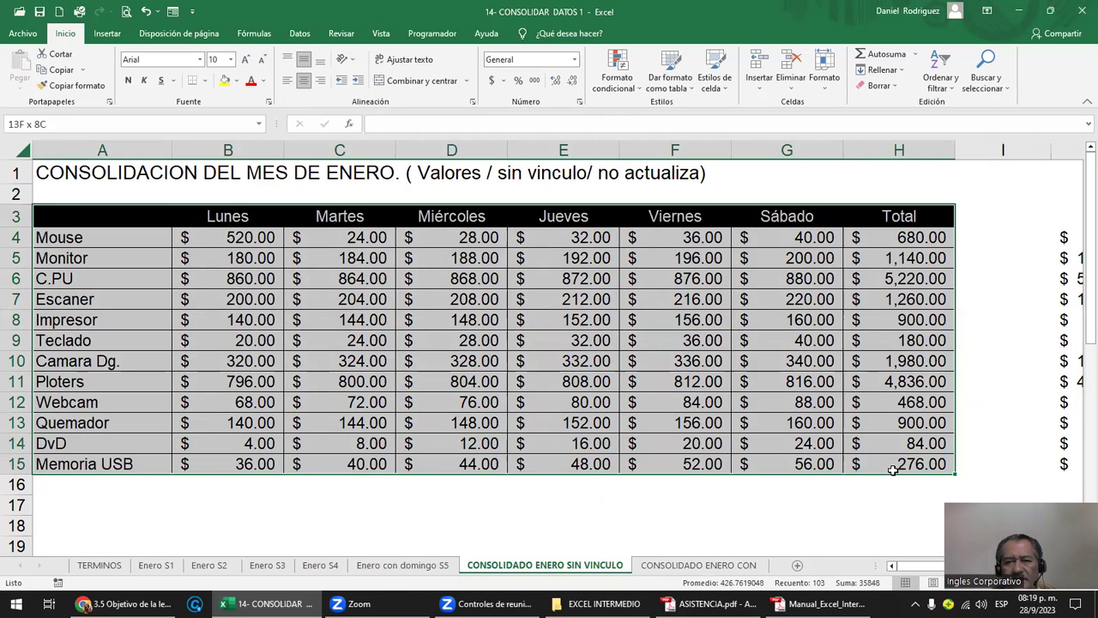
pyautogui.click(80, 219)
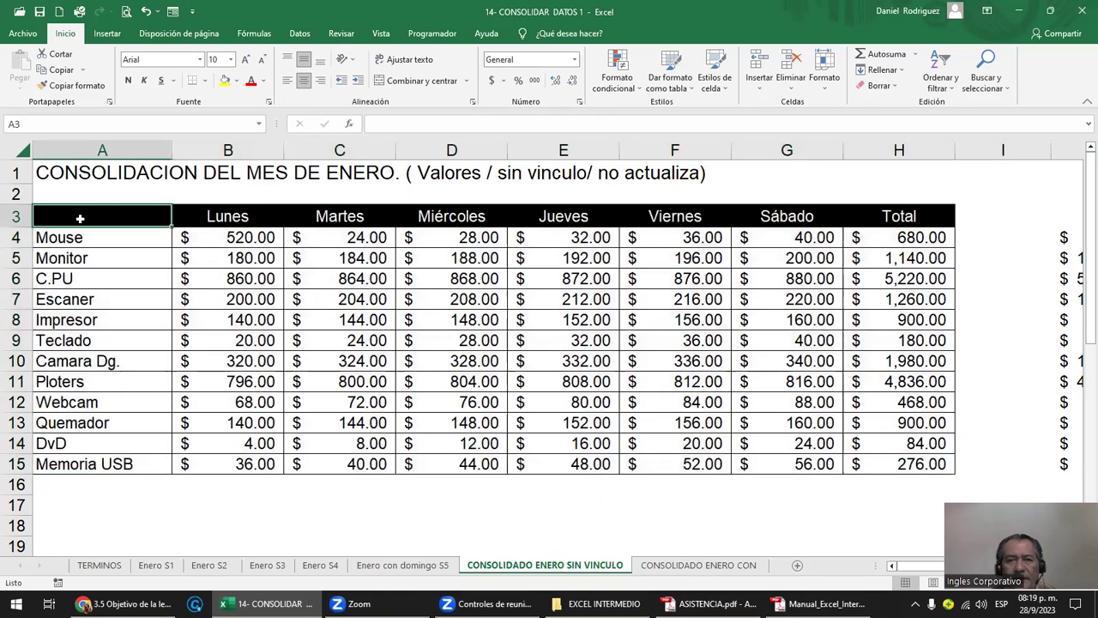
pyautogui.click(299, 36)
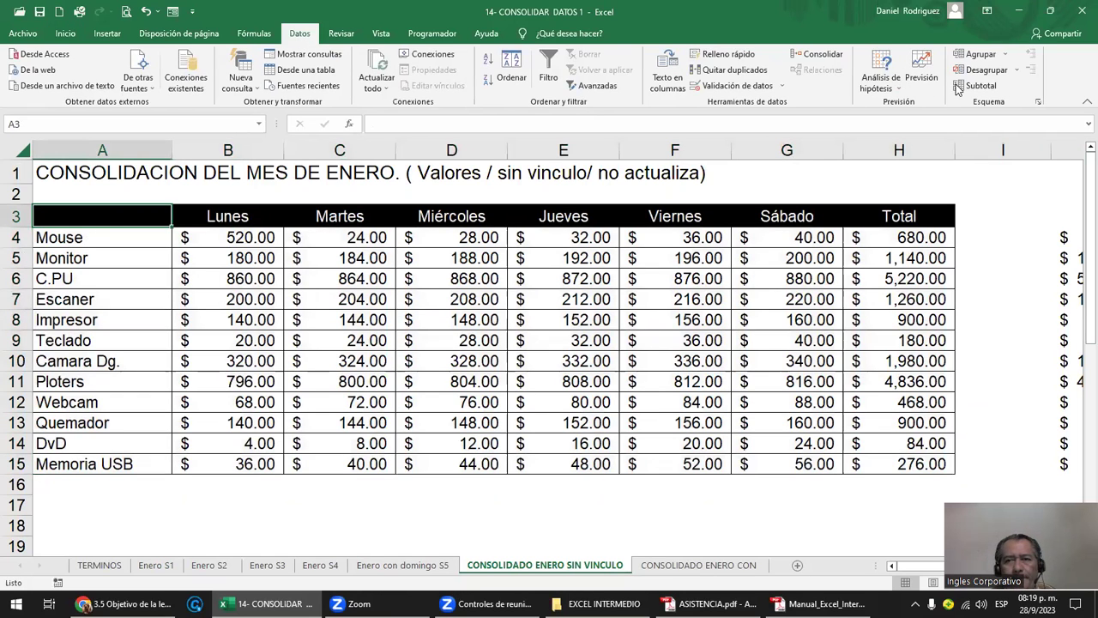
# - Rerun Consolidar with the existing references and labels, updating Mouse to 521.00 Lunes and 681.00 Total
pyautogui.click(815, 54)
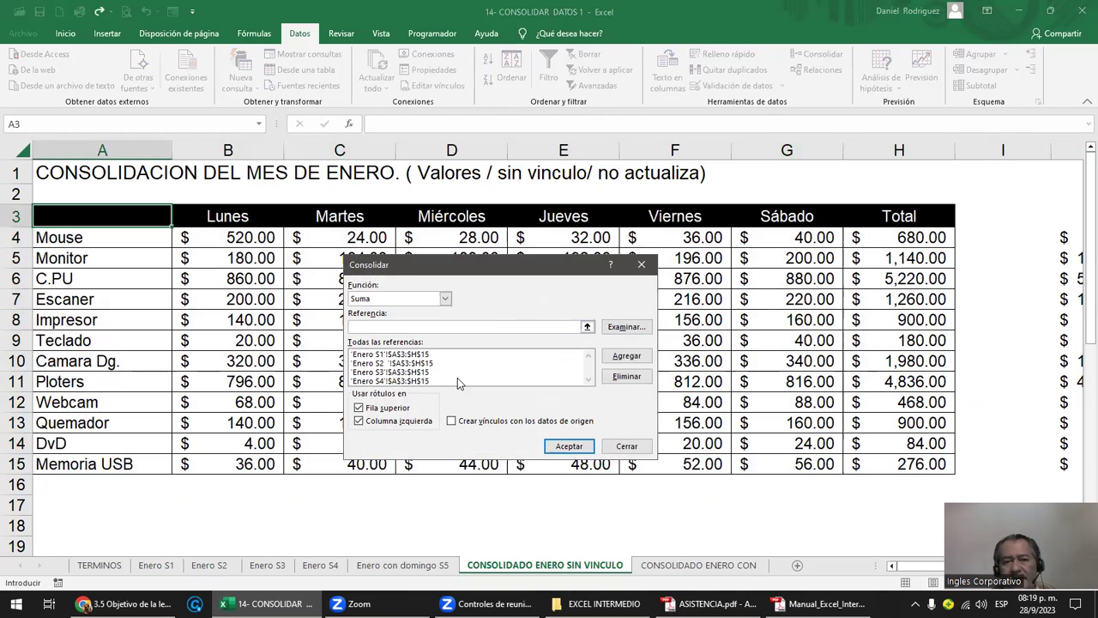
pyautogui.click(570, 447)
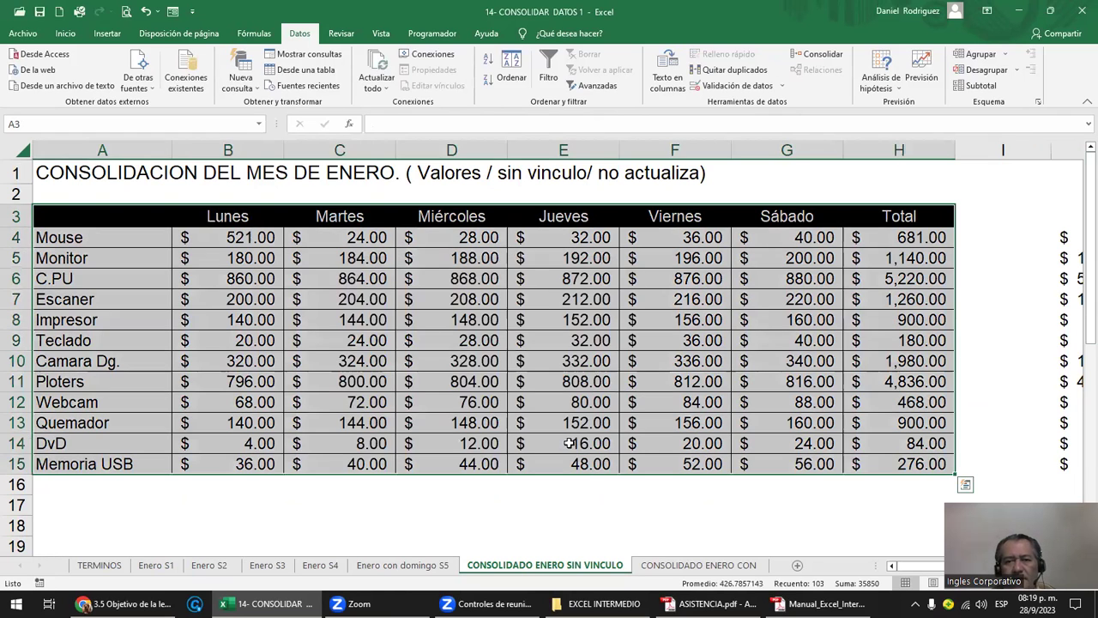
pyautogui.click(485, 506)
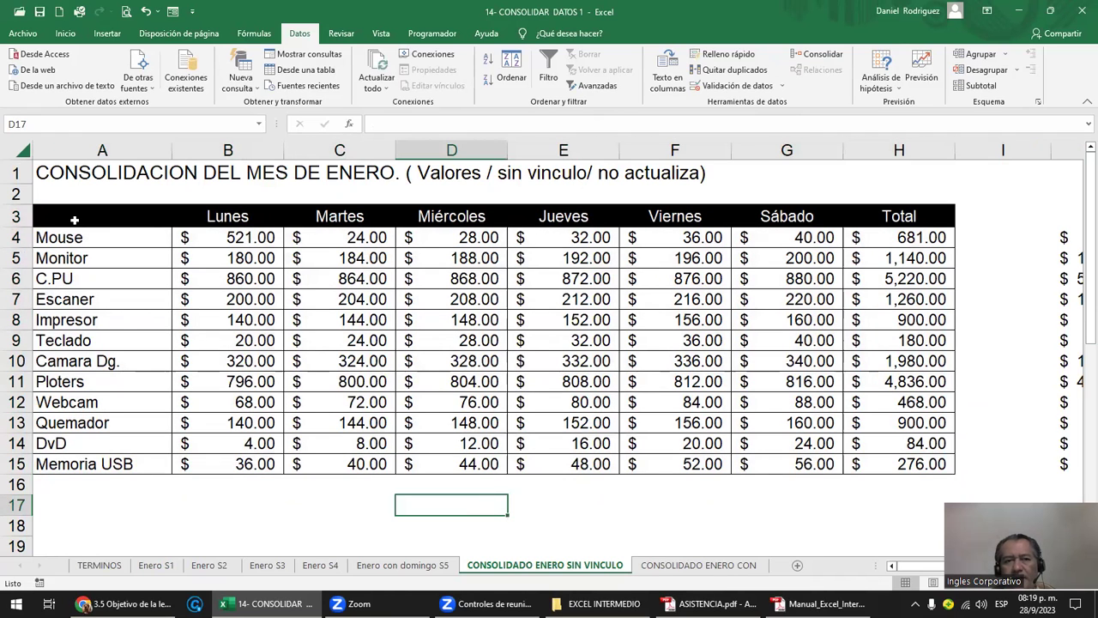
# - Consolidate the weekly sheets starting at A18, then delete the resulting A18:H30 table
pyautogui.click(76, 526)
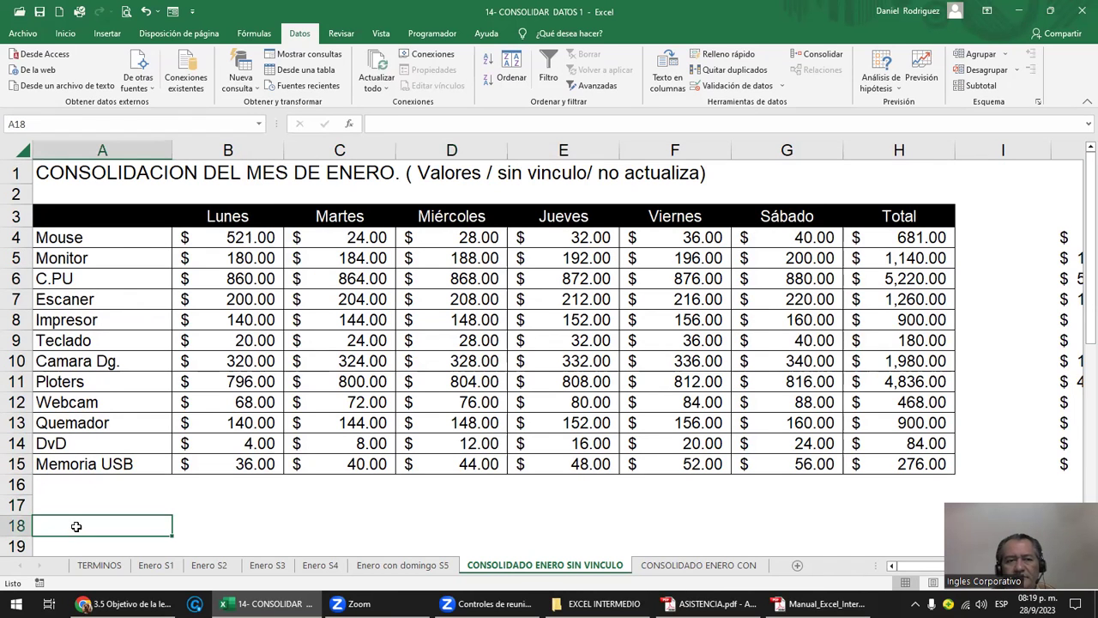
pyautogui.scroll(-1, 76, 524)
pyautogui.scroll(-1, 76, 523)
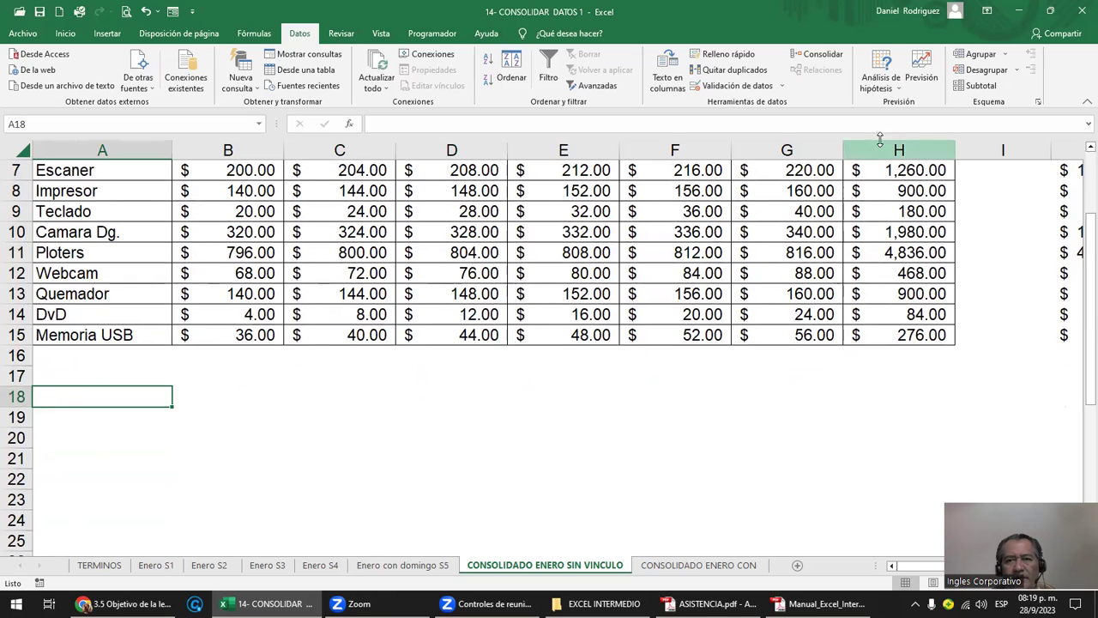
pyautogui.click(826, 57)
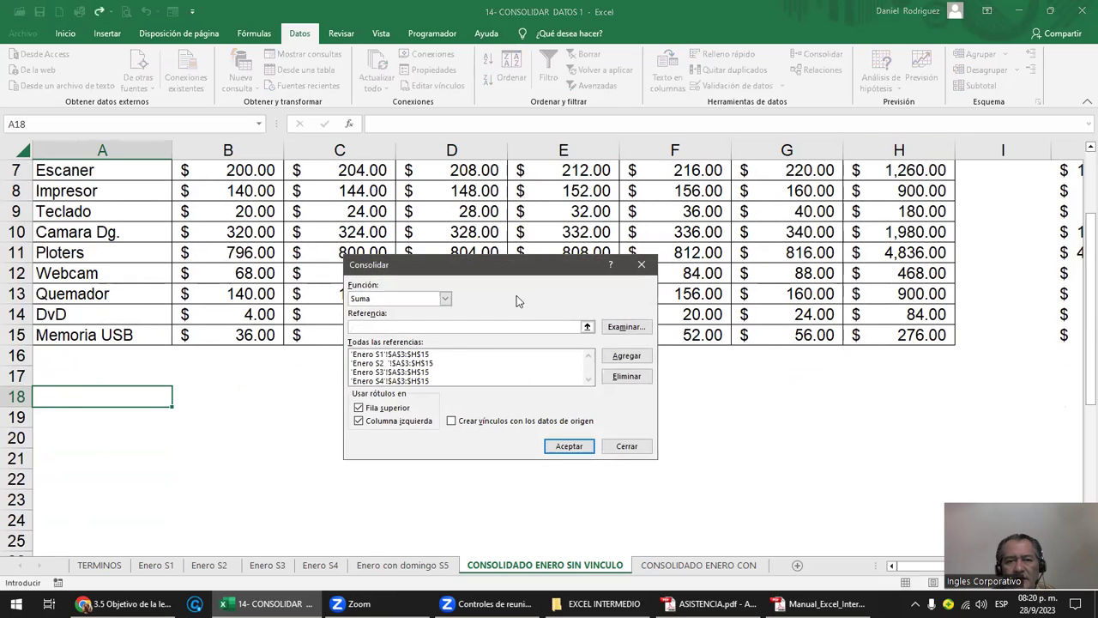
pyautogui.click(568, 446)
pyautogui.scroll(-2, 566, 448)
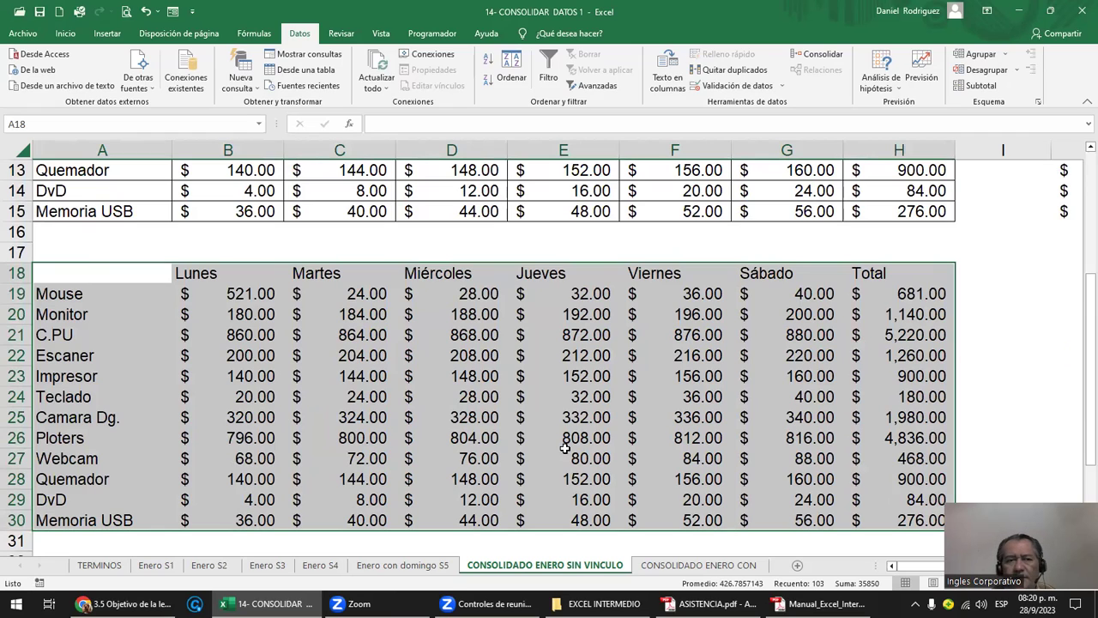
pyautogui.press('Delete')
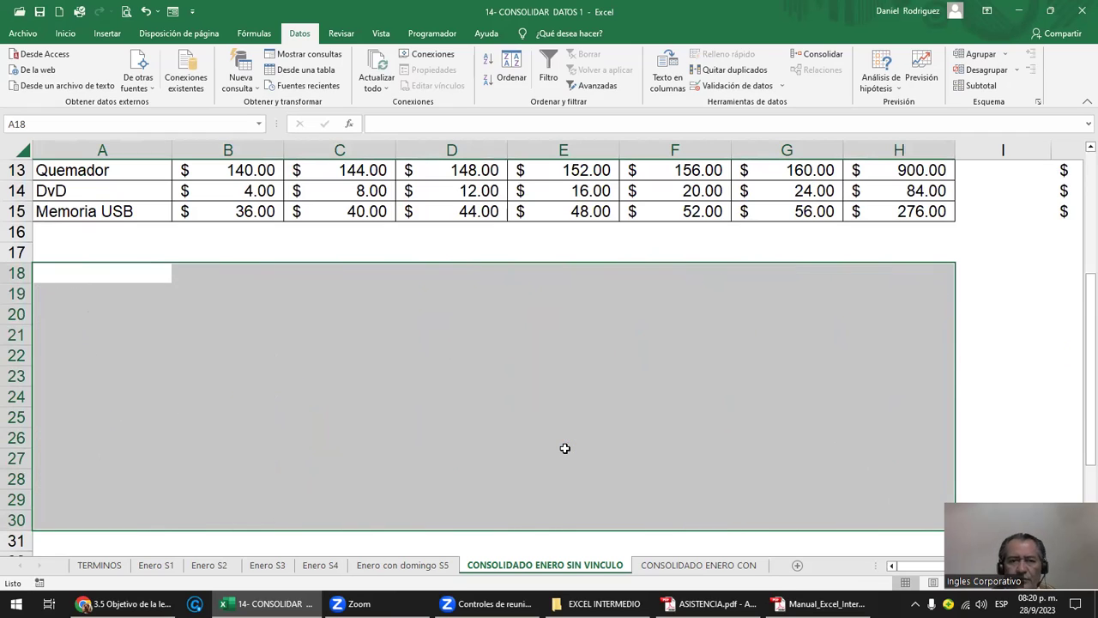
# - Rerun the consolidation at A18 with Columna izquierda unchecked, keeping only Fila superior labels
pyautogui.click(78, 275)
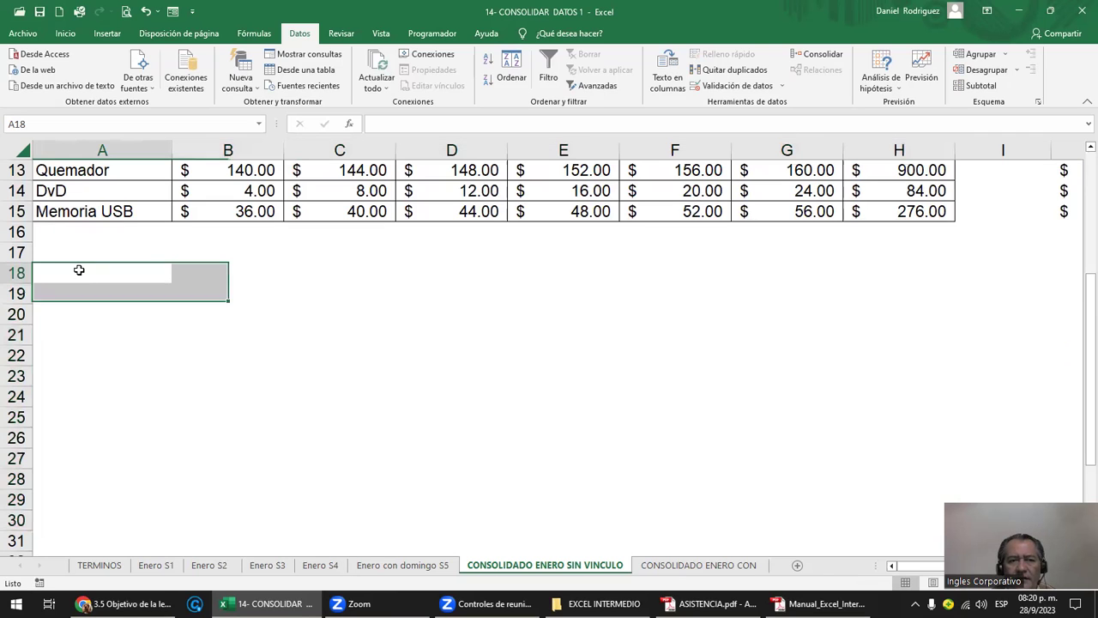
pyautogui.click(819, 54)
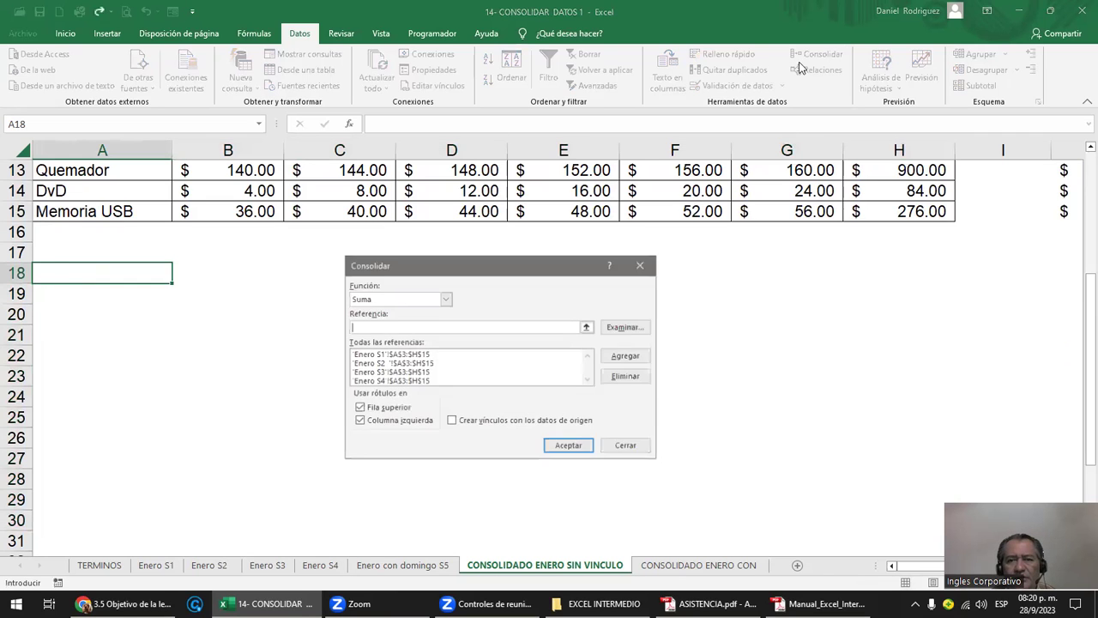
pyautogui.click(359, 422)
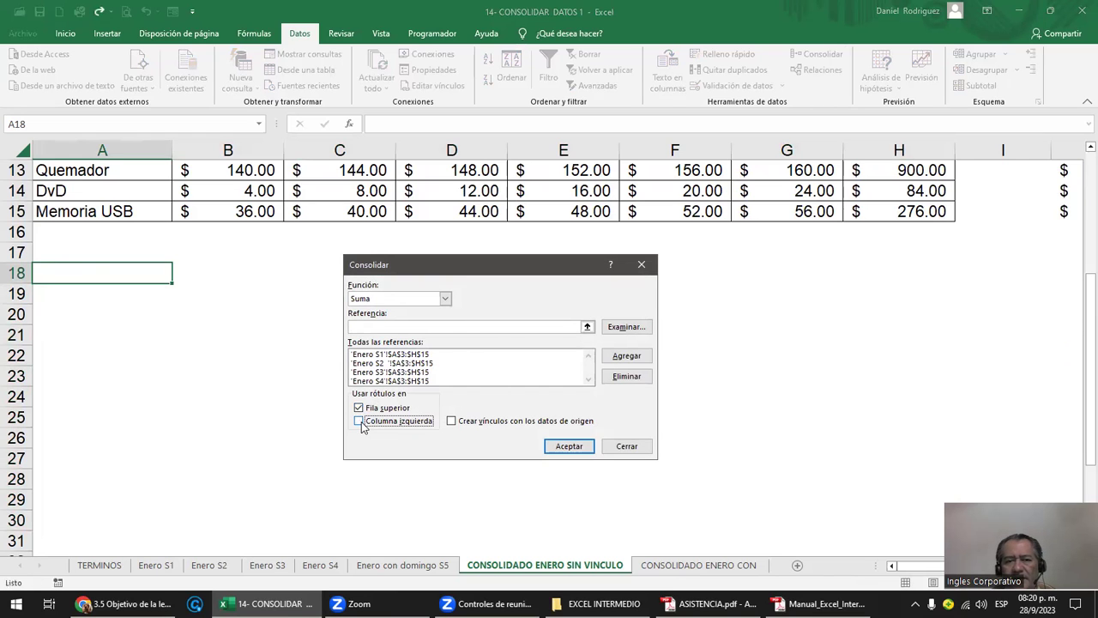
pyautogui.click(573, 447)
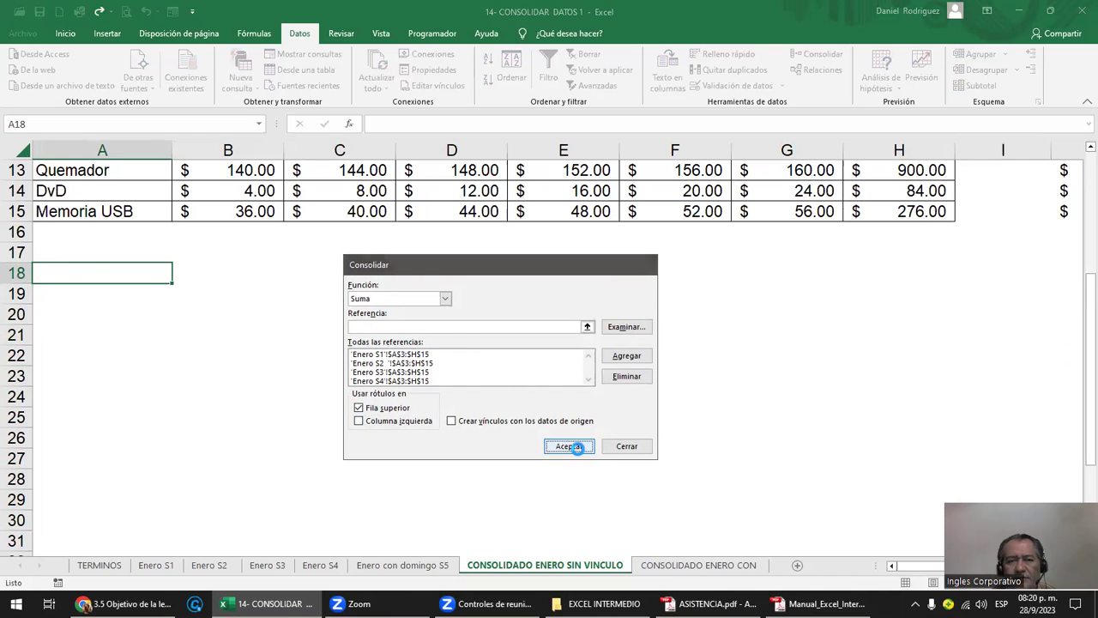
pyautogui.click(89, 293)
# - Check the new table's Productos header in A18 and its empty product-name column
pyautogui.scroll(4, 154, 475)
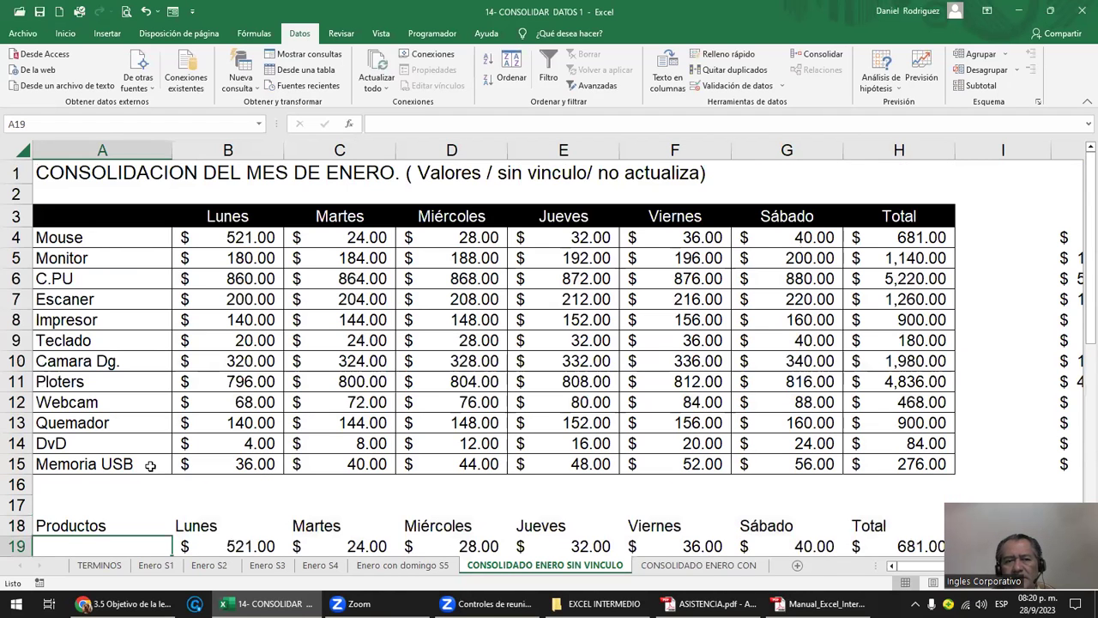
pyautogui.click(103, 524)
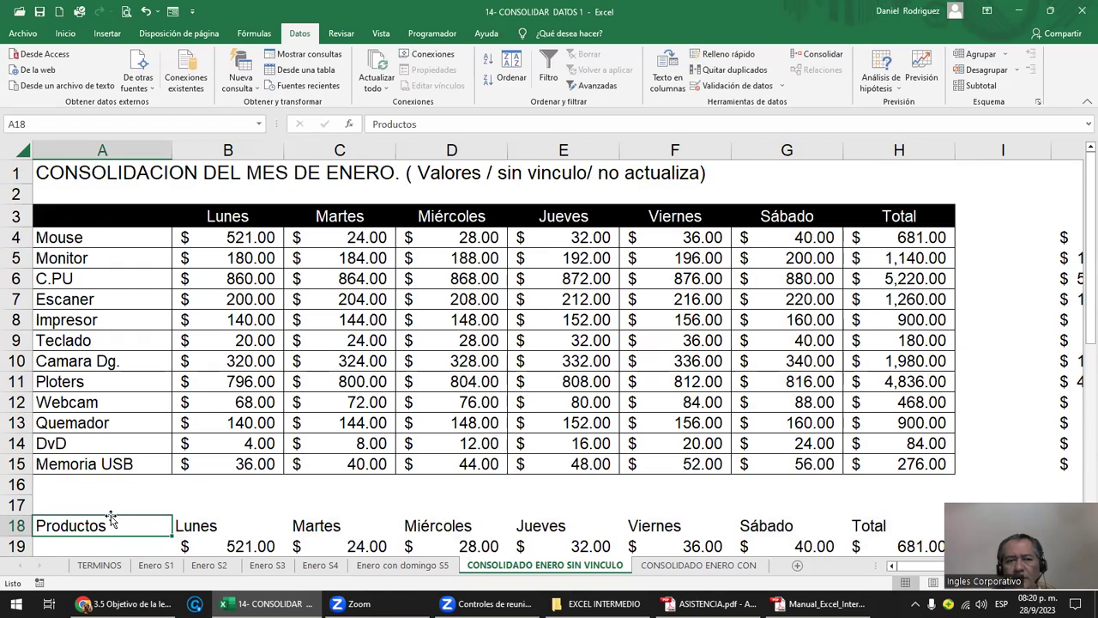
pyautogui.scroll(-1, 117, 512)
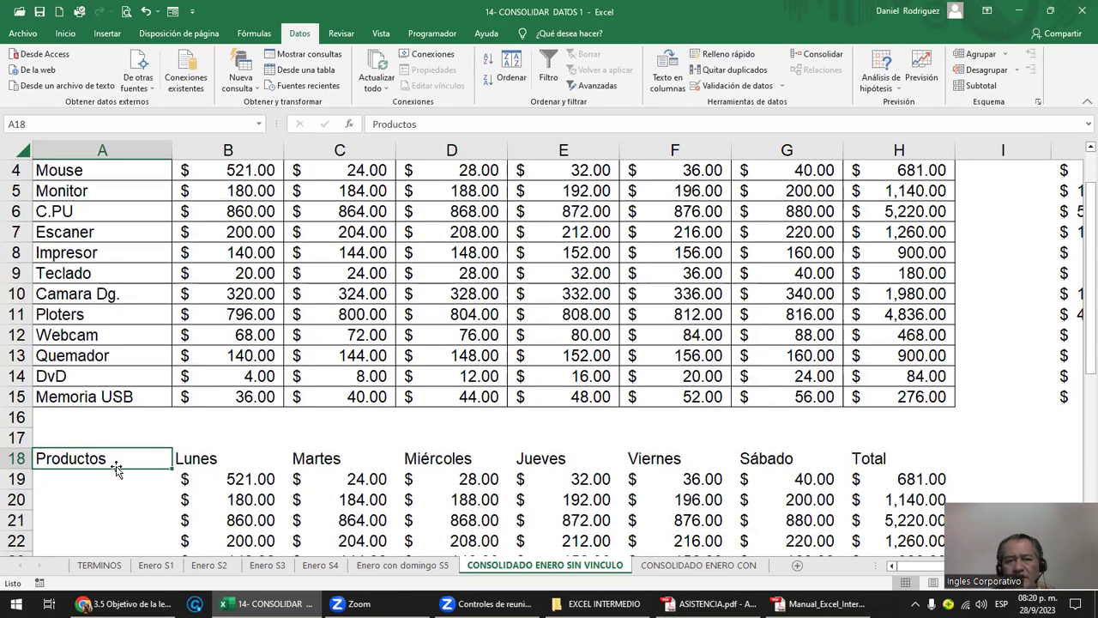
pyautogui.moveTo(109, 478)
pyautogui.mouseDown()
pyautogui.moveTo(103, 561)
pyautogui.moveTo(100, 539)
pyautogui.mouseUp()
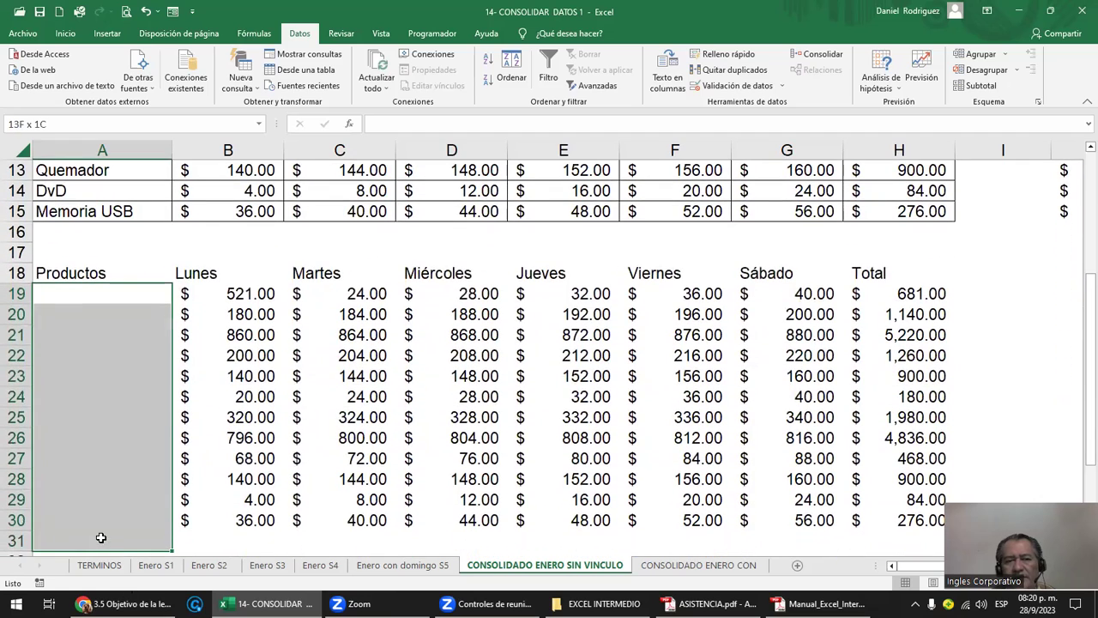
# - Reapply the top-row-only consolidation from A18 and select the rows holding the previous result
pyautogui.click(86, 271)
pyautogui.click(821, 54)
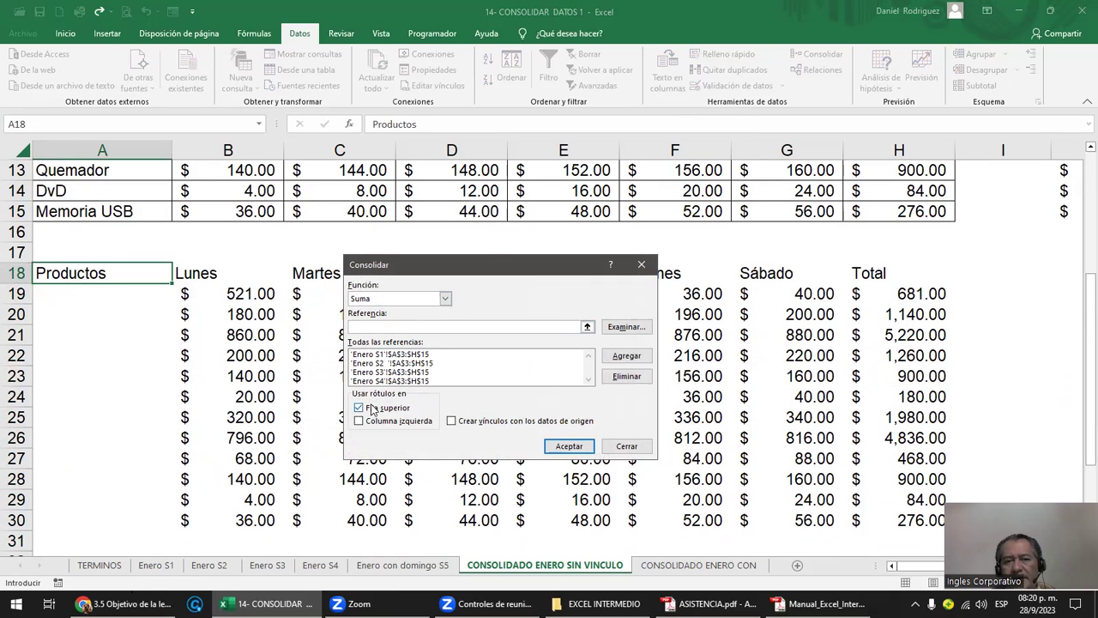
pyautogui.click(626, 446)
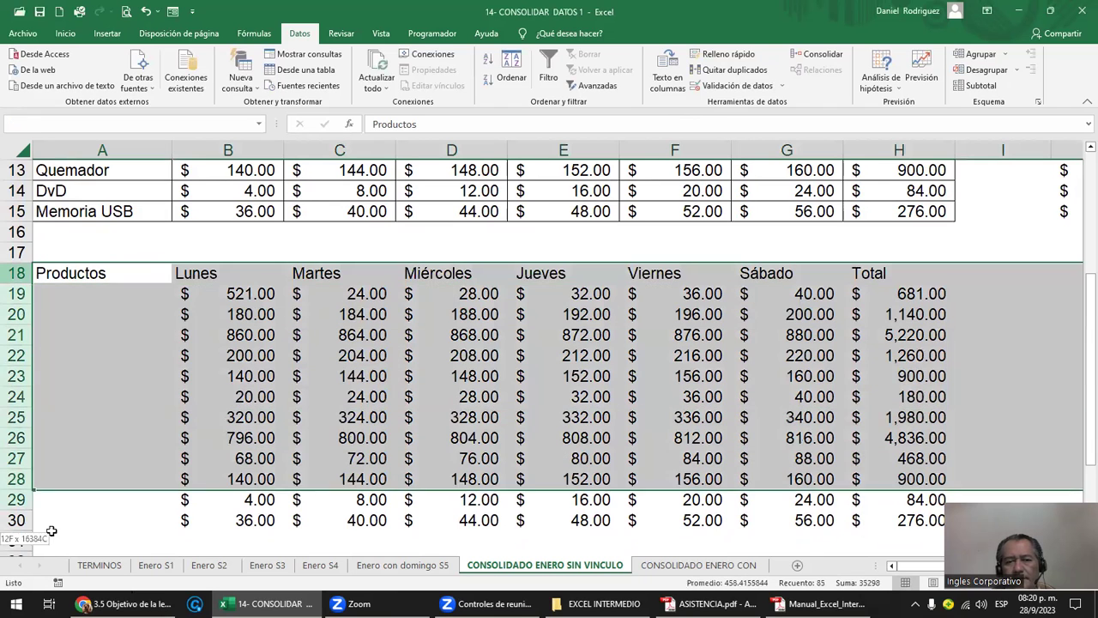
pyautogui.moveTo(15, 273); pyautogui.dragTo(18, 538)
pyautogui.press('Delete')
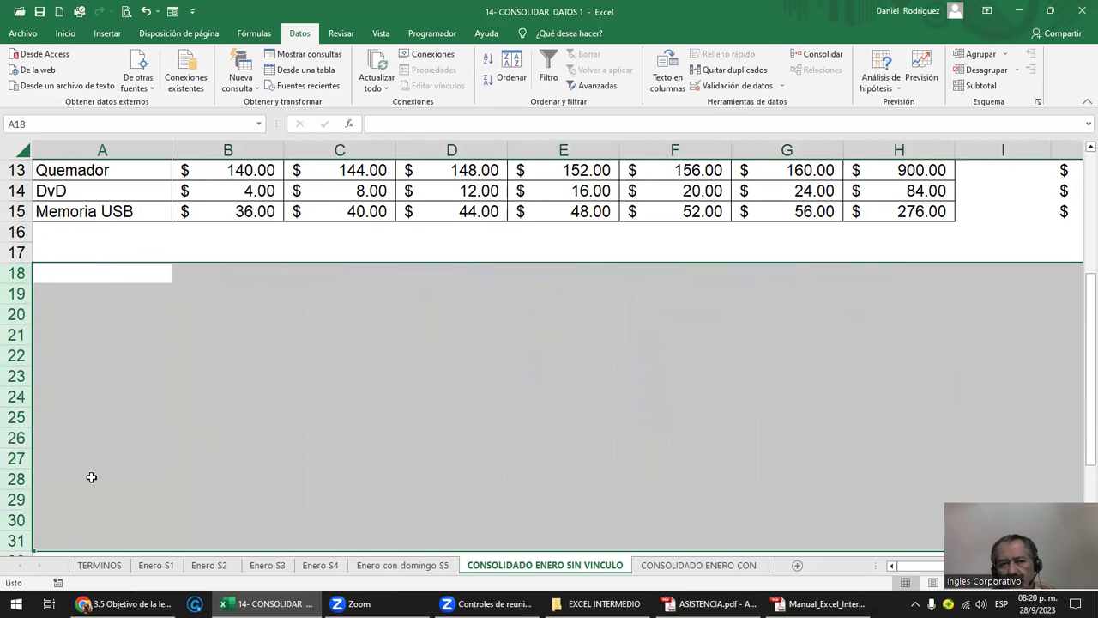
pyautogui.click(99, 277)
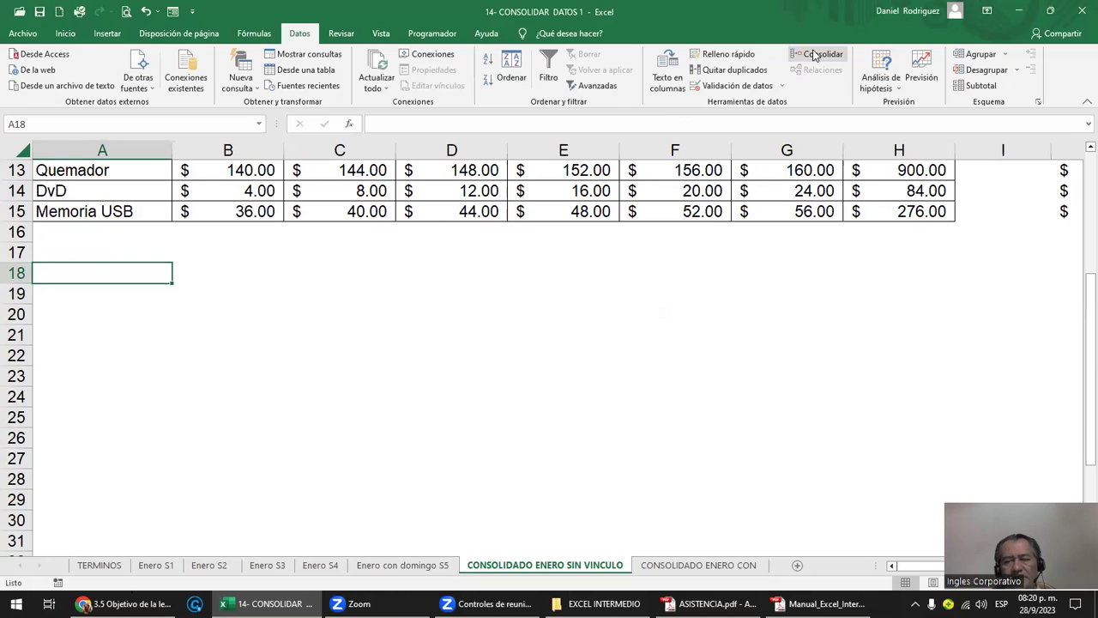
pyautogui.click(816, 54)
pyautogui.click(389, 409)
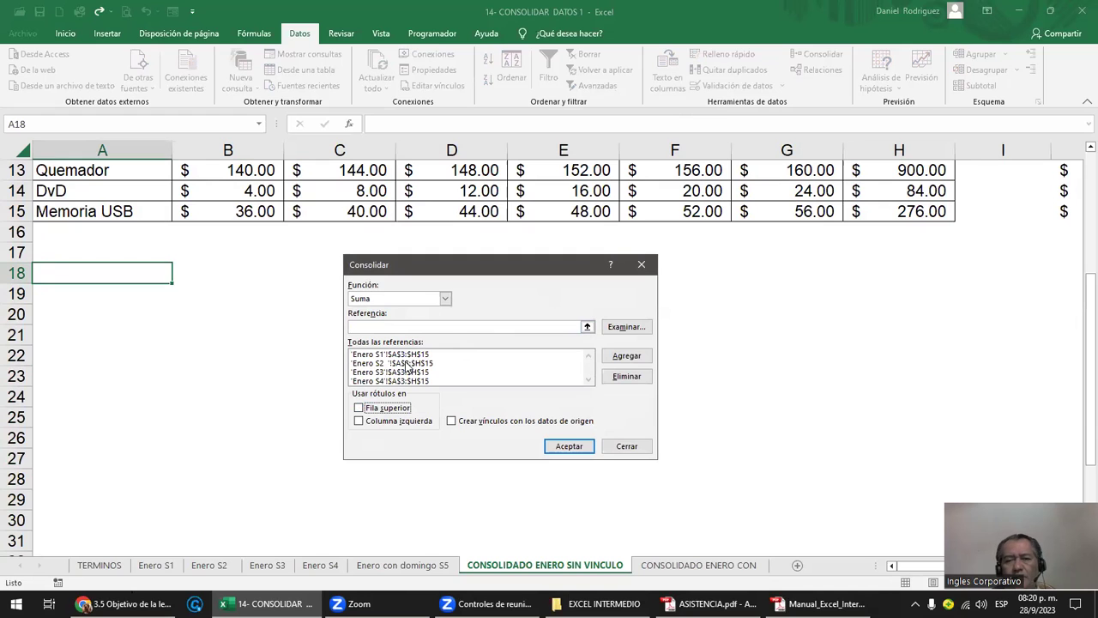
pyautogui.click(569, 447)
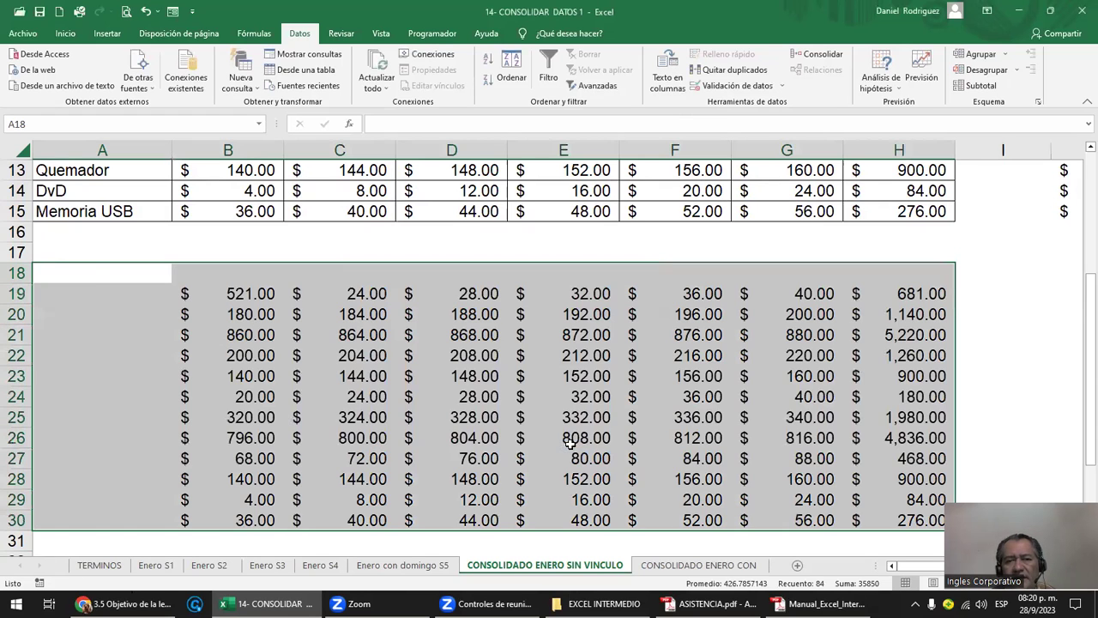
pyautogui.moveTo(89, 273); pyautogui.dragTo(944, 268)
pyautogui.moveTo(118, 296); pyautogui.dragTo(127, 520)
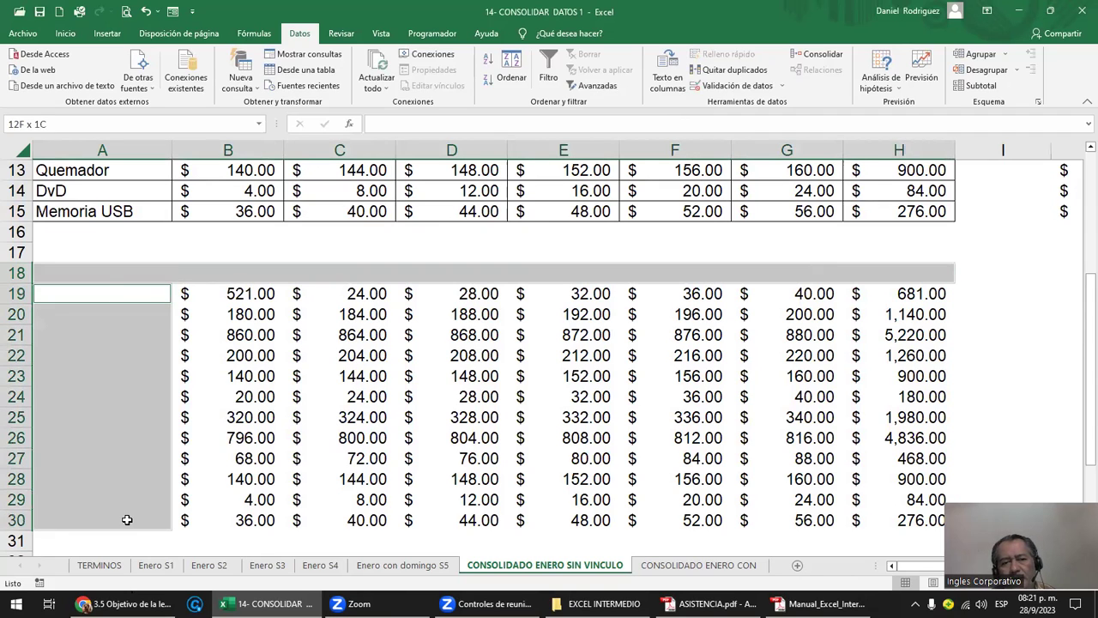
pyautogui.click(252, 396)
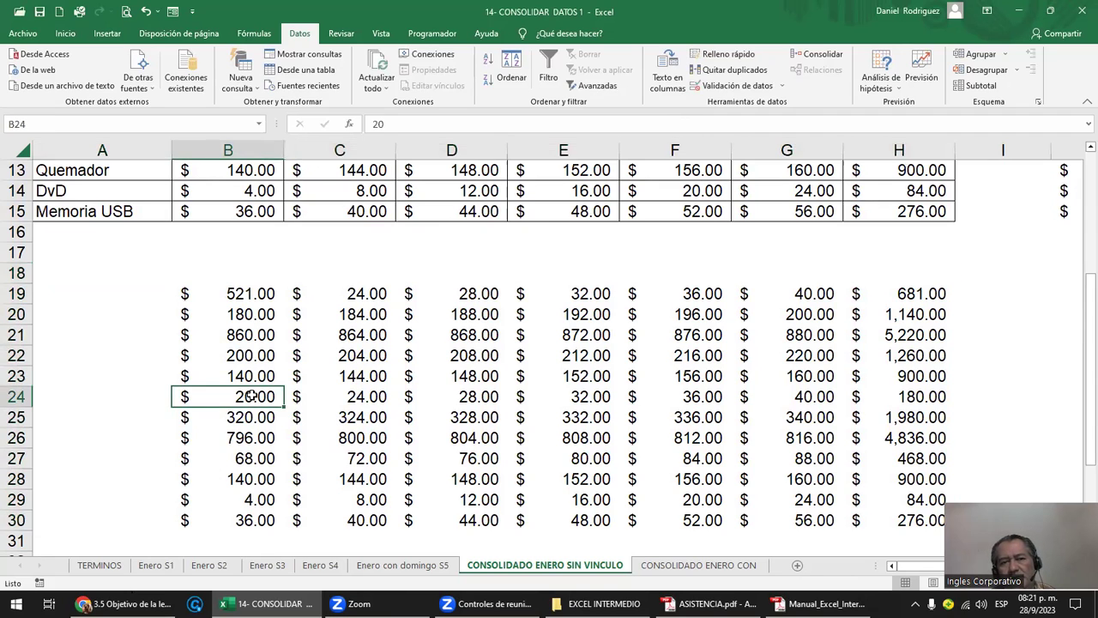
pyautogui.click(94, 276)
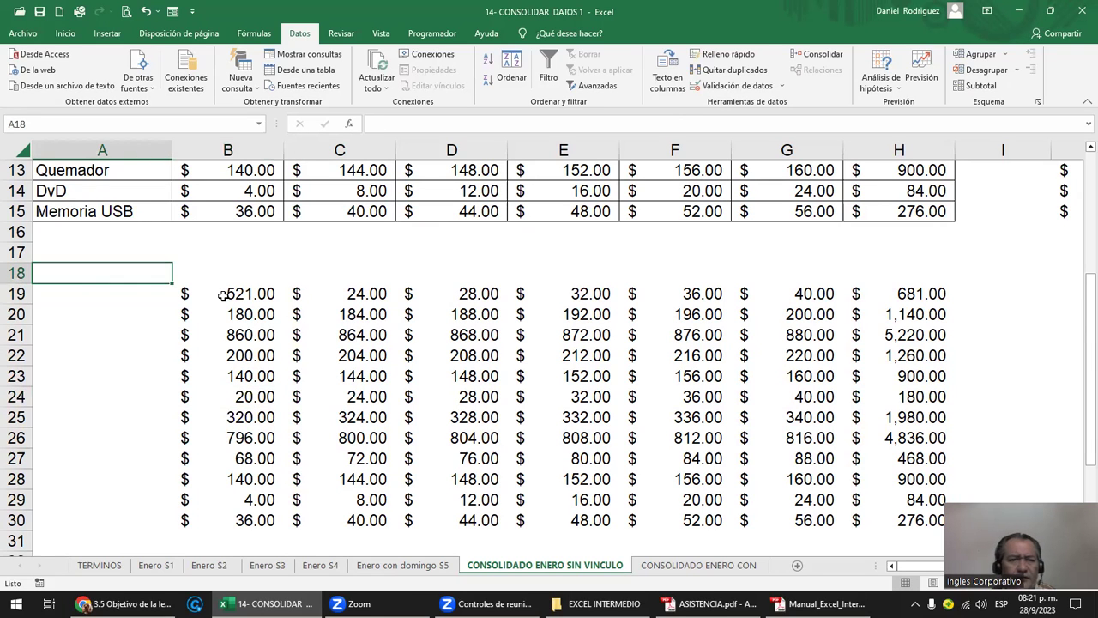
pyautogui.moveTo(198, 294); pyautogui.dragTo(914, 518)
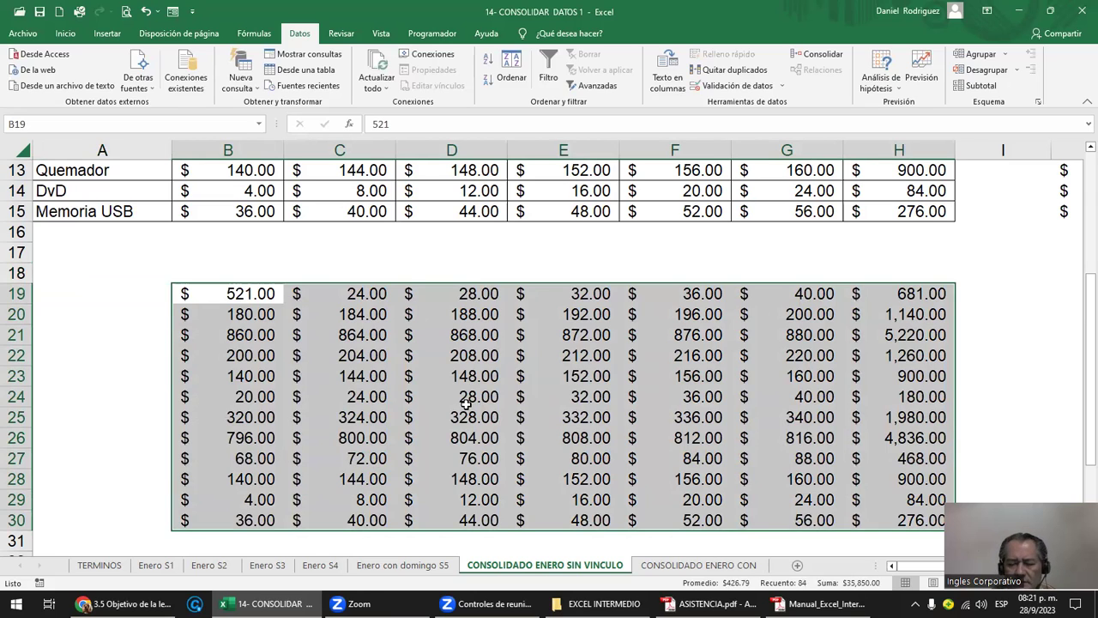
pyautogui.press('Delete')
pyautogui.click(66, 270)
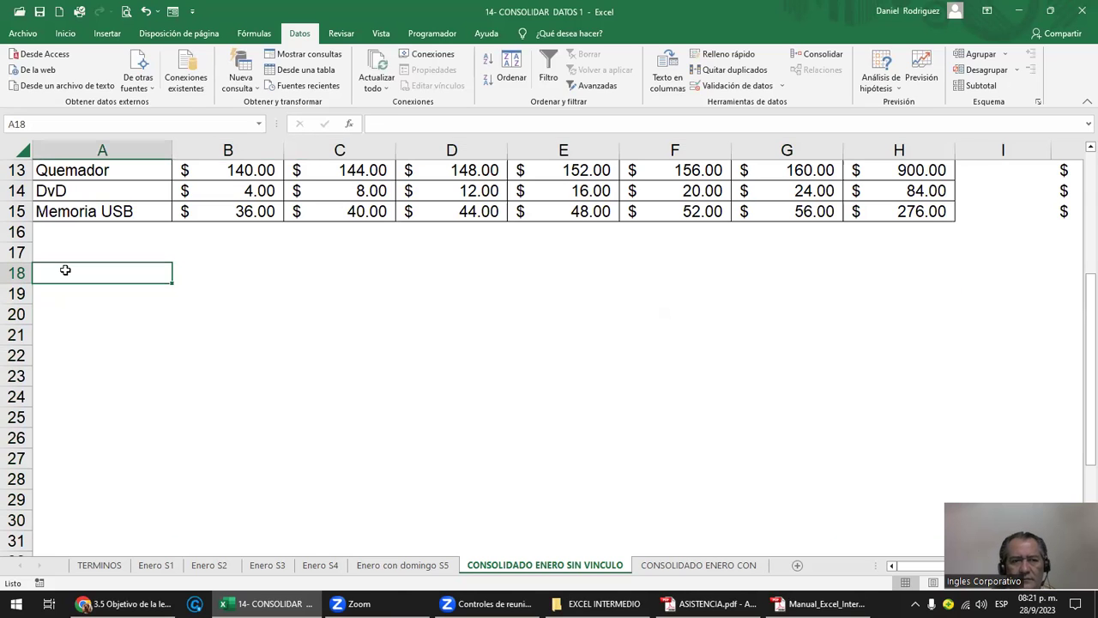
pyautogui.click(837, 58)
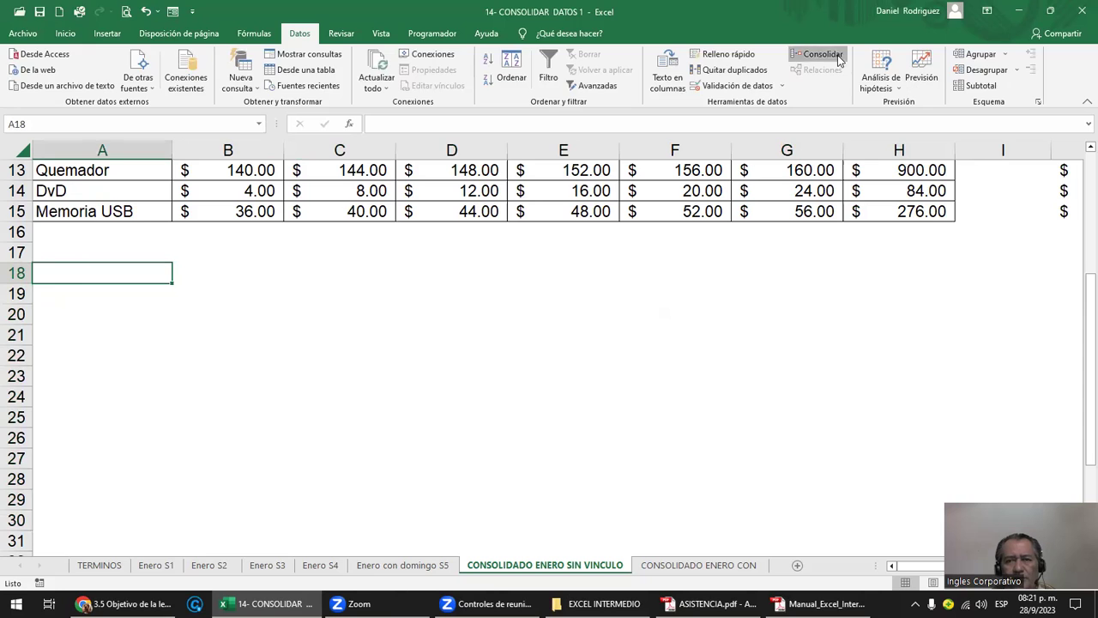
pyautogui.click(371, 410)
pyautogui.click(382, 422)
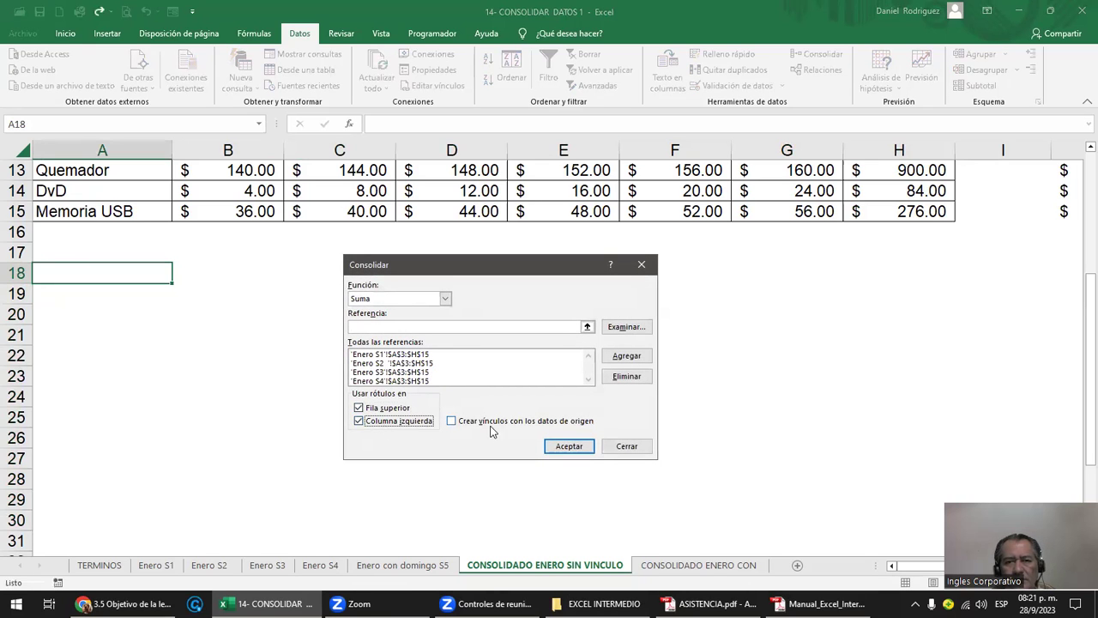
pyautogui.click(559, 447)
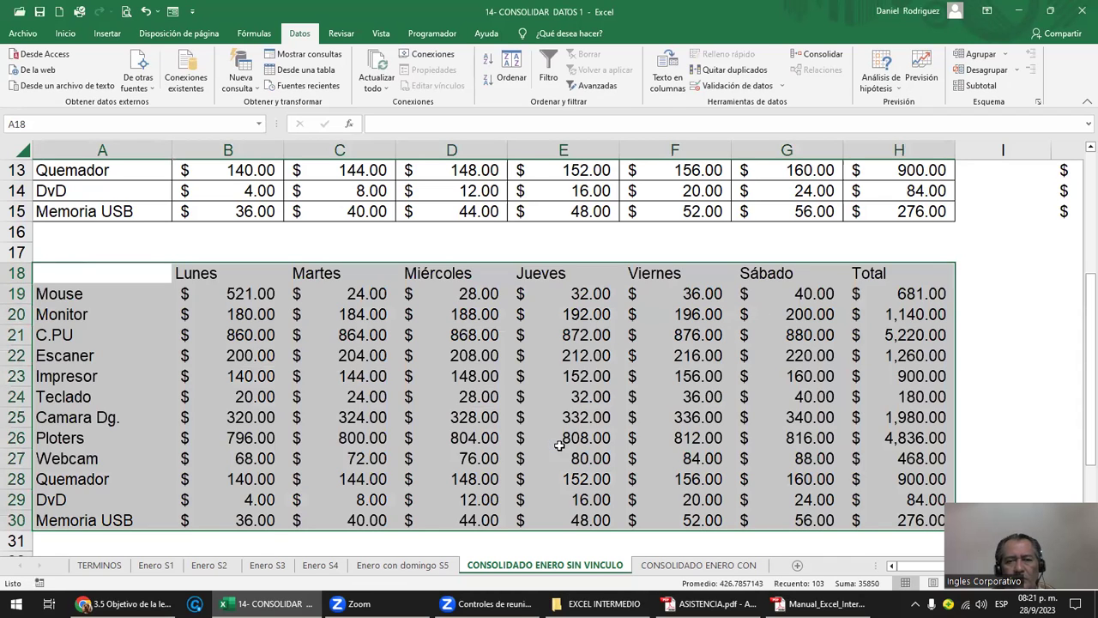
pyautogui.press('Delete')
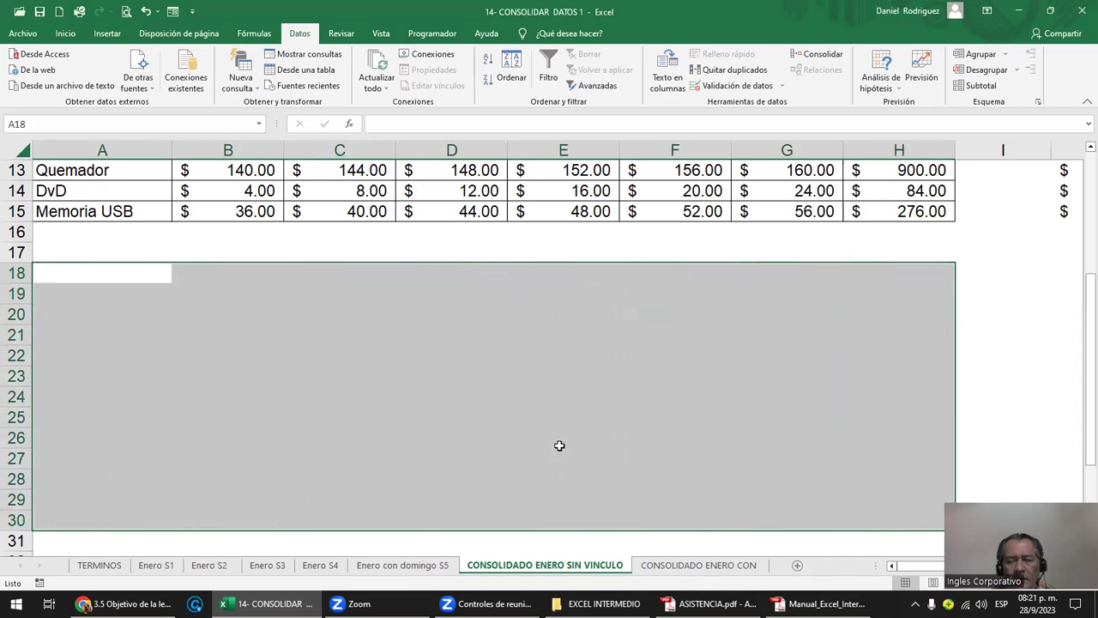
pyautogui.scroll(4, 559, 445)
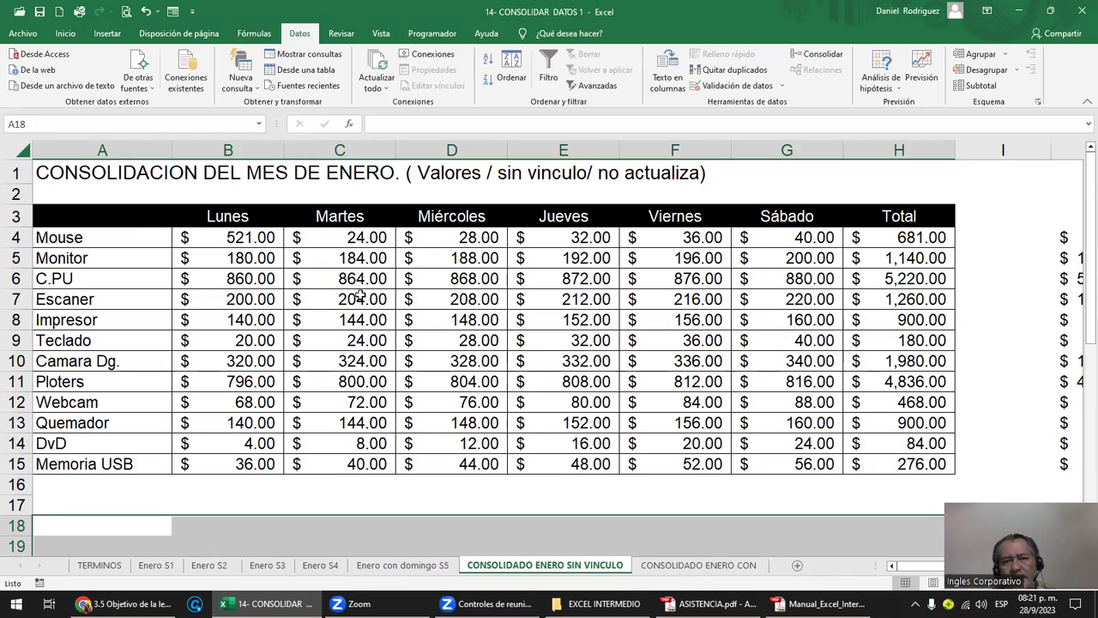
# - Narrow column I to expose the stray totals, then clear column J
pyautogui.click(92, 197)
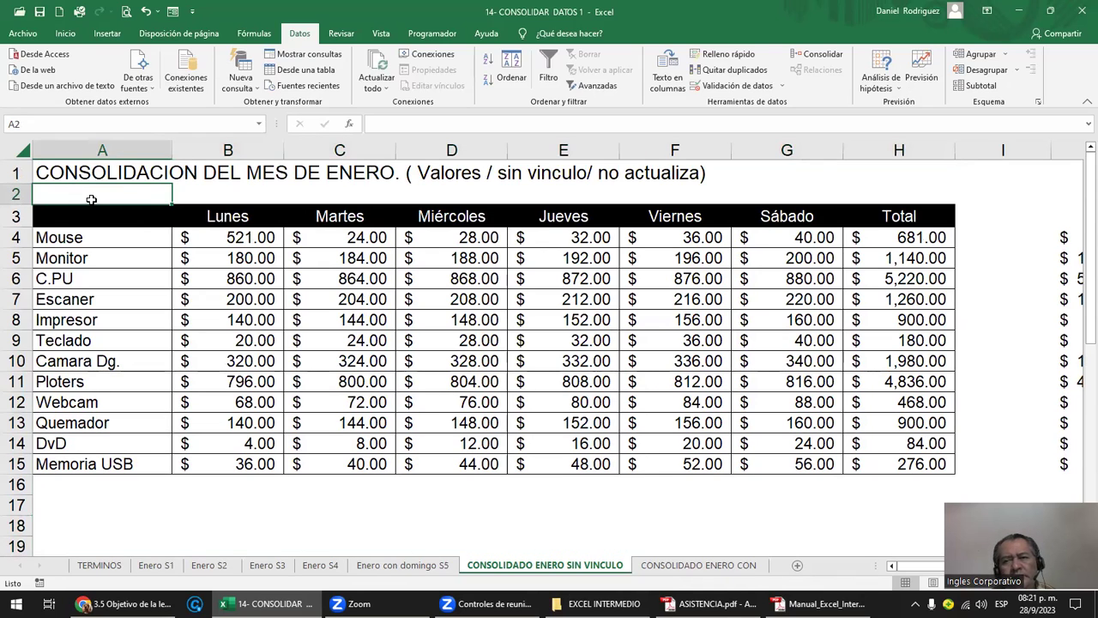
pyautogui.moveTo(1050, 156); pyautogui.dragTo(999, 155)
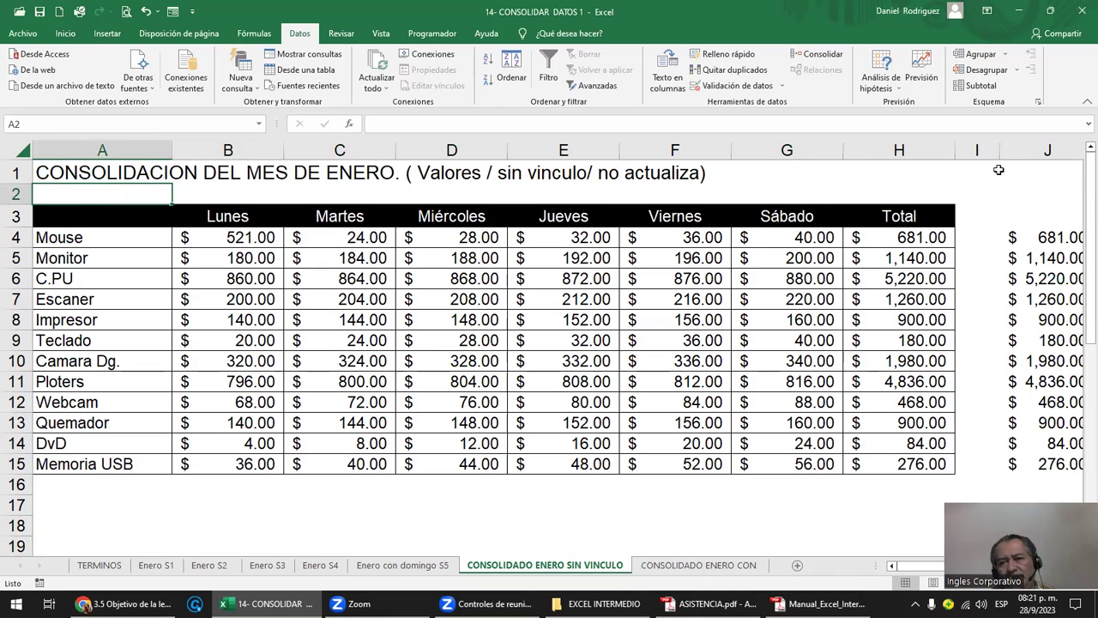
pyautogui.click(1025, 210)
pyautogui.press('Right')
pyautogui.press('Right')
pyautogui.press('Right')
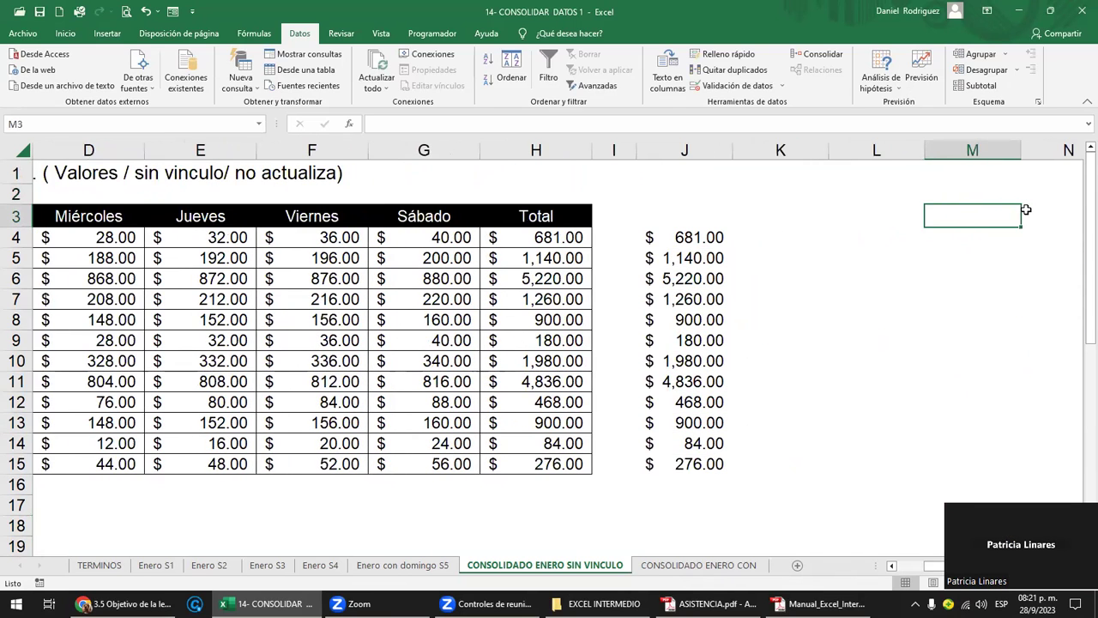
pyautogui.click(680, 151)
pyautogui.press('Delete')
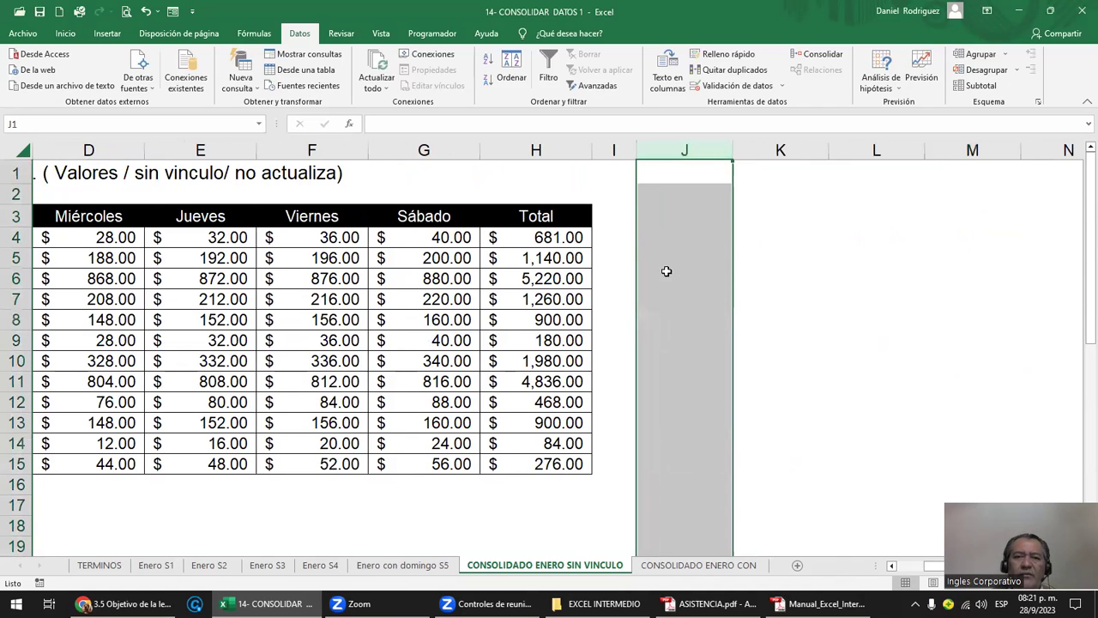
# - Return to column A and select the consolidated values B4:H15
pyautogui.click(644, 238)
pyautogui.hotkey('ctrl', 'Left')
pyautogui.hotkey('ctrl', 'Left')
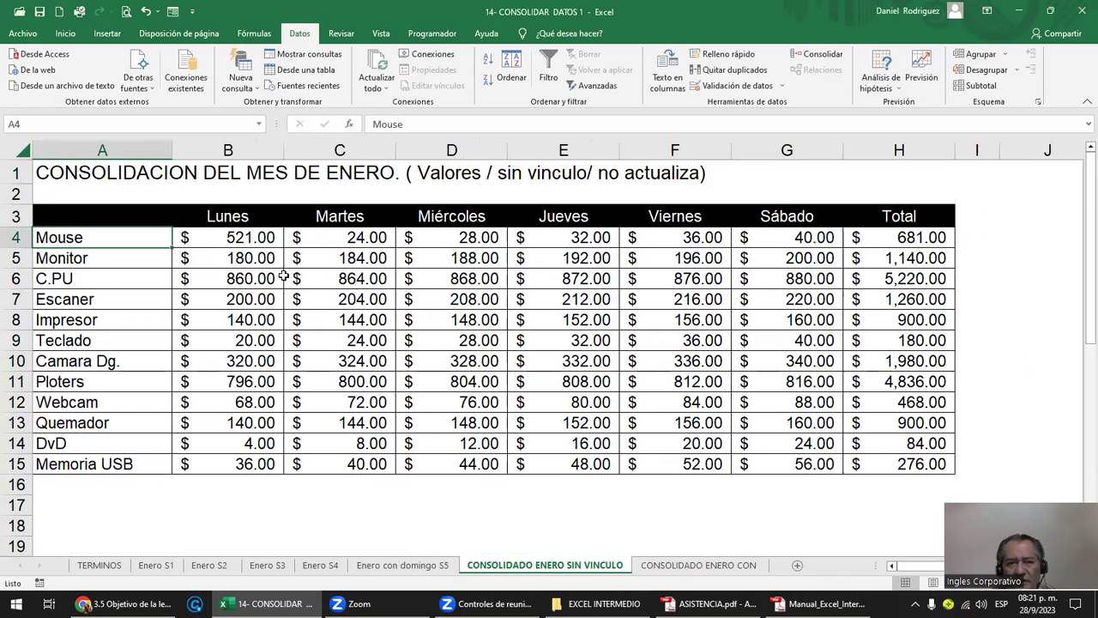
pyautogui.click(236, 237)
pyautogui.moveTo(236, 237); pyautogui.dragTo(873, 466)
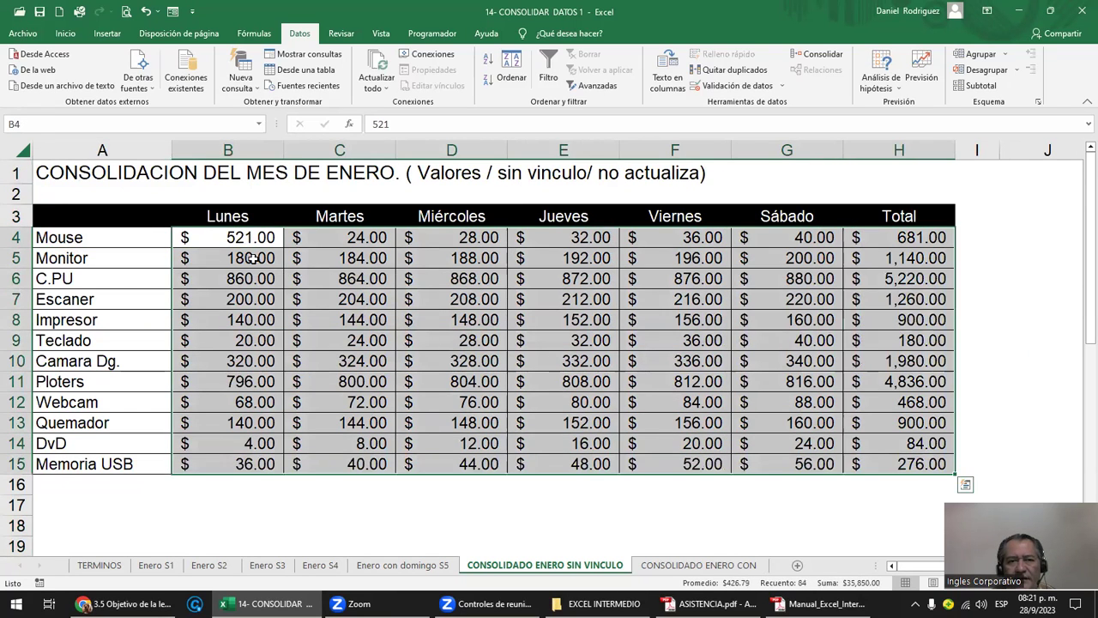
# - On sheet Enero S1, review the first week's sales figures and the empty row 16 below them
pyautogui.click(157, 565)
pyautogui.moveTo(199, 259)
pyautogui.mouseDown()
pyautogui.moveTo(782, 471)
pyautogui.moveTo(827, 499)
pyautogui.mouseUp()
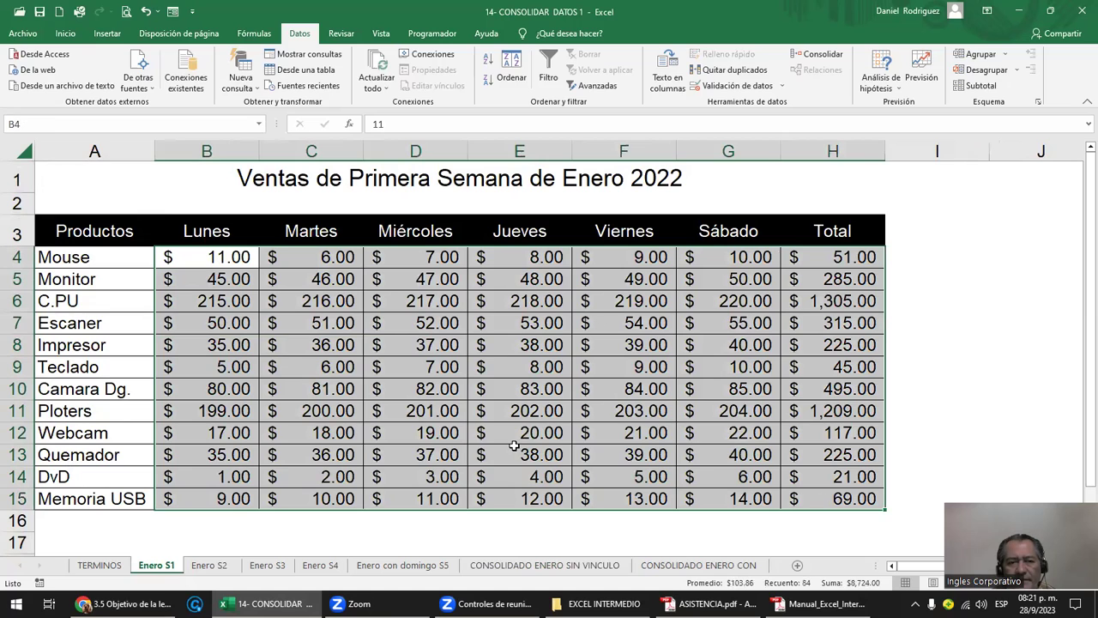
pyautogui.click(194, 262)
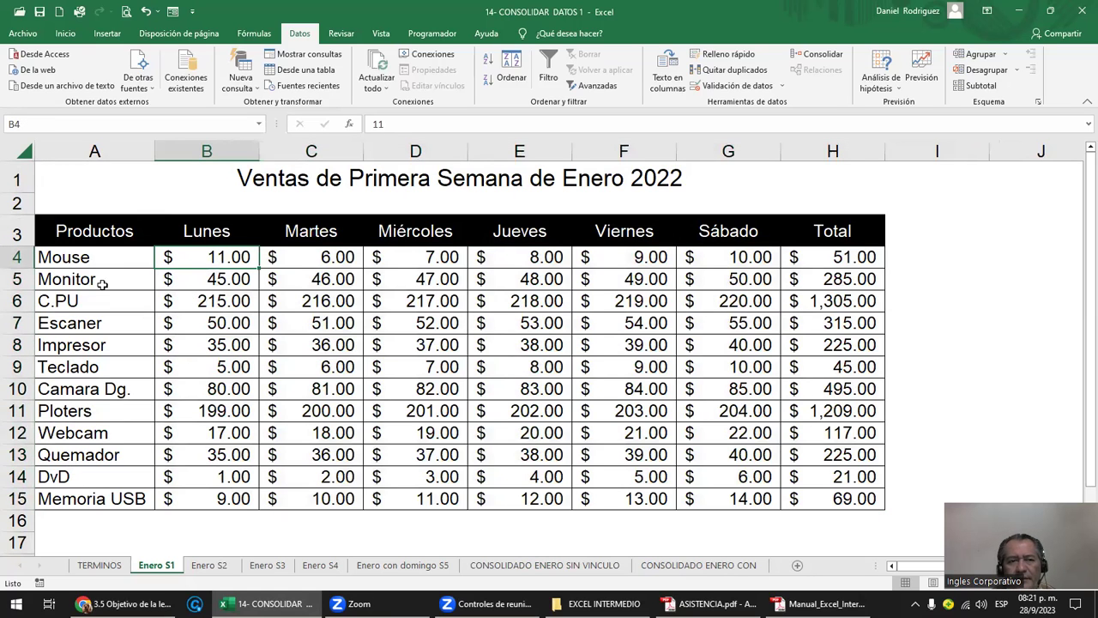
pyautogui.click(80, 302)
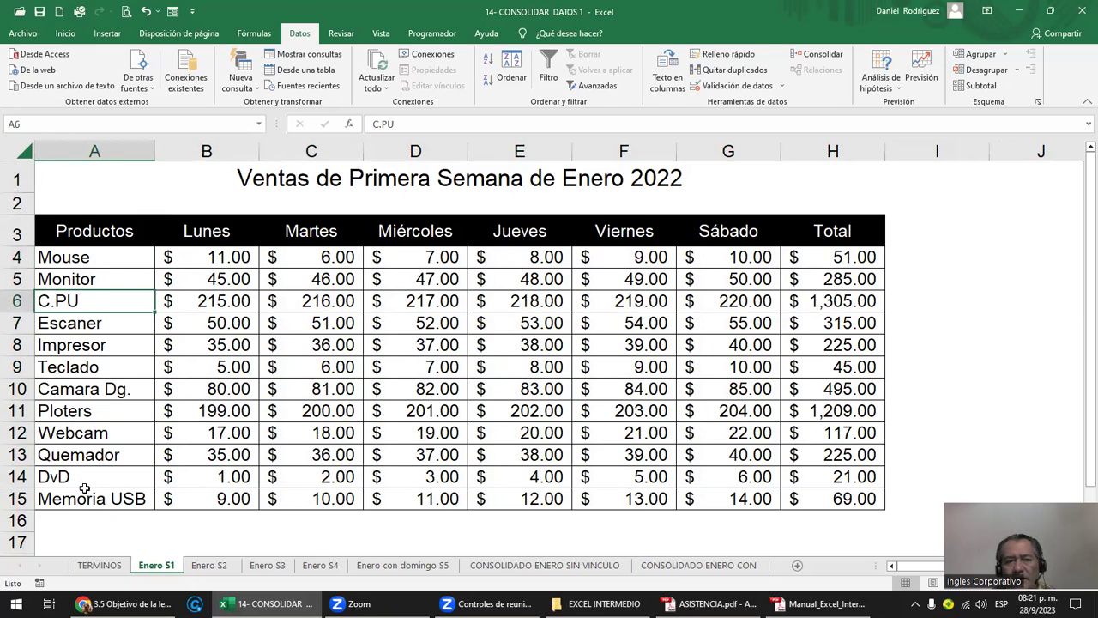
pyautogui.click(76, 520)
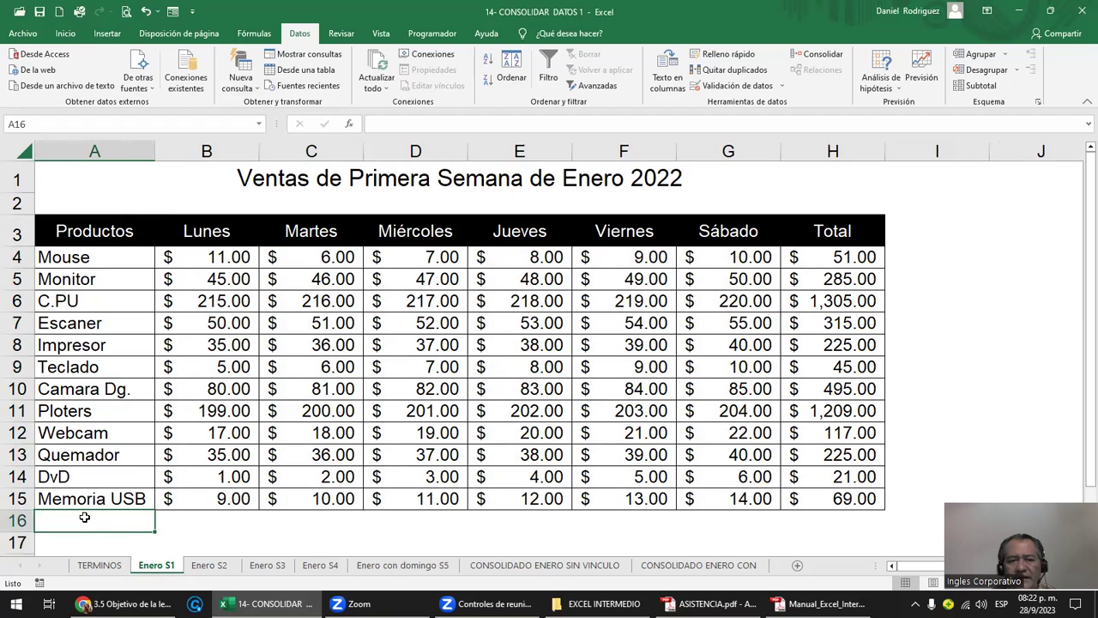
pyautogui.moveTo(81, 518); pyautogui.dragTo(849, 531)
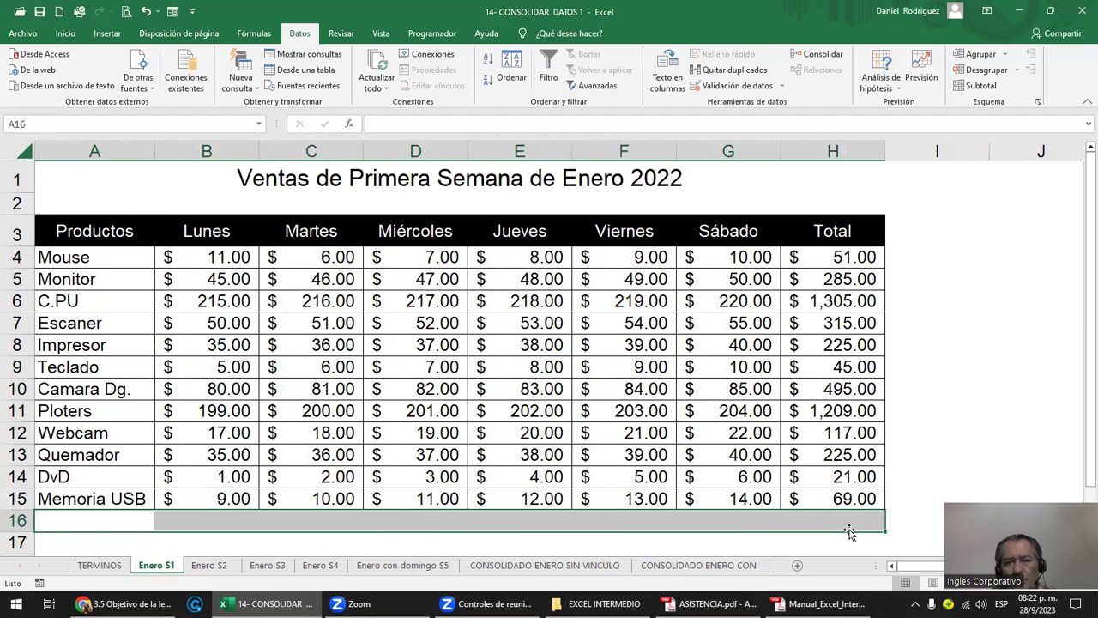
# - Open and cancel Consolidar on Enero S1, then reopen it on CONSOLIDADO ENERO SIN VINCULO
pyautogui.click(817, 54)
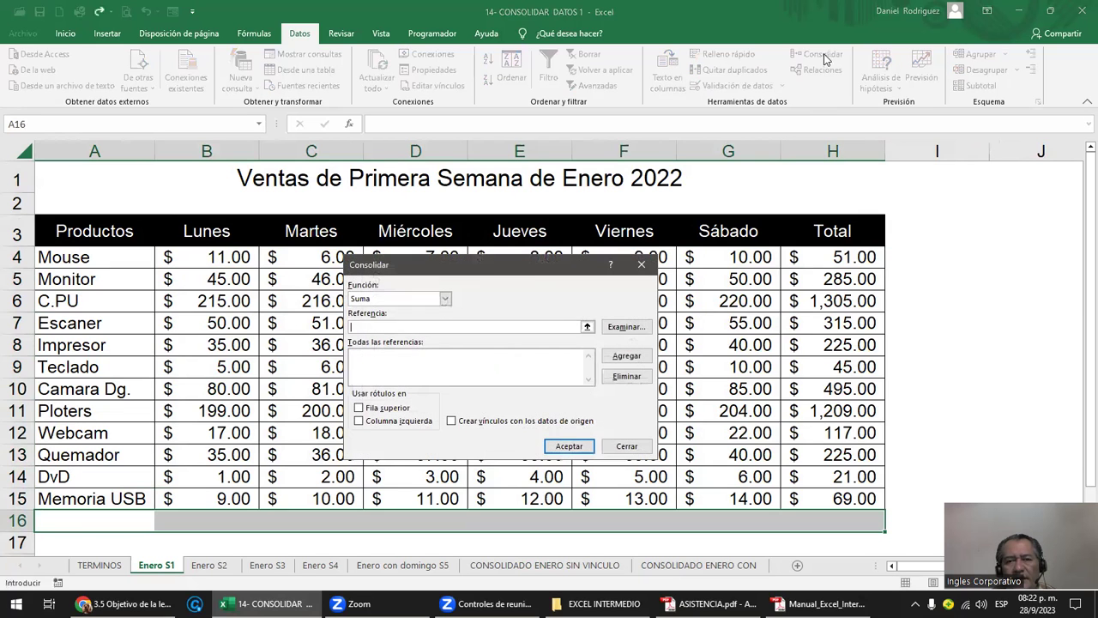
pyautogui.press('Escape')
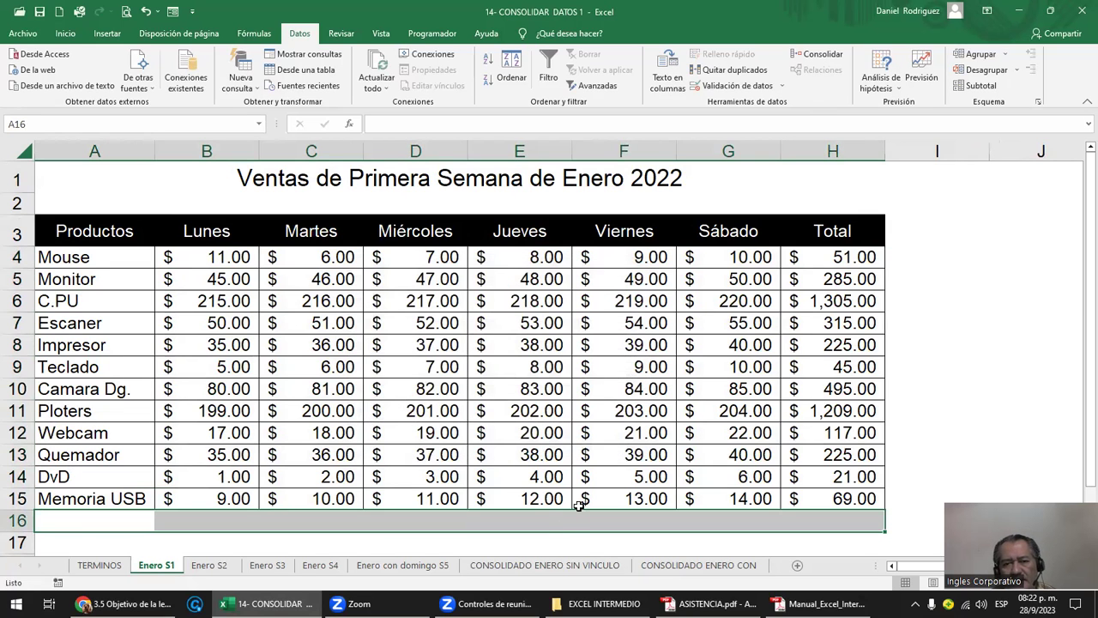
pyautogui.click(549, 565)
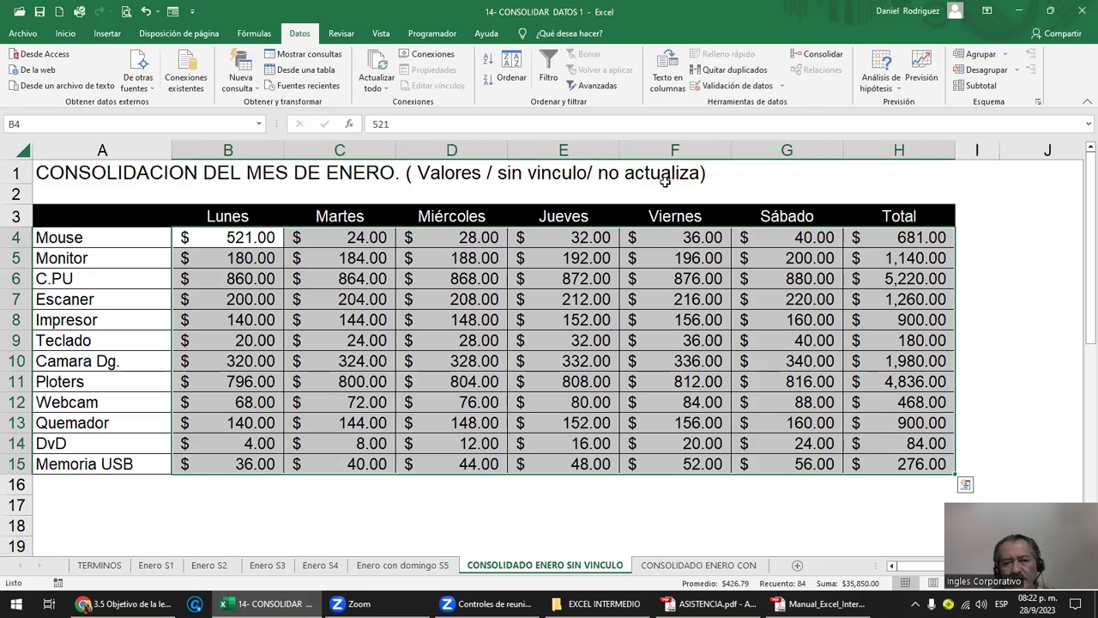
pyautogui.click(817, 54)
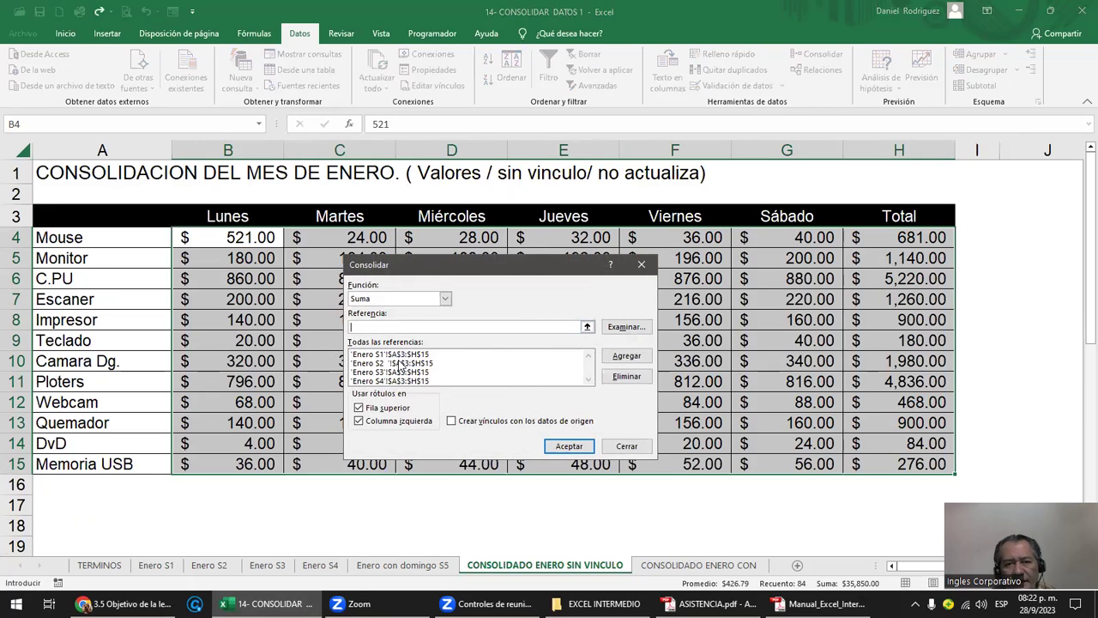
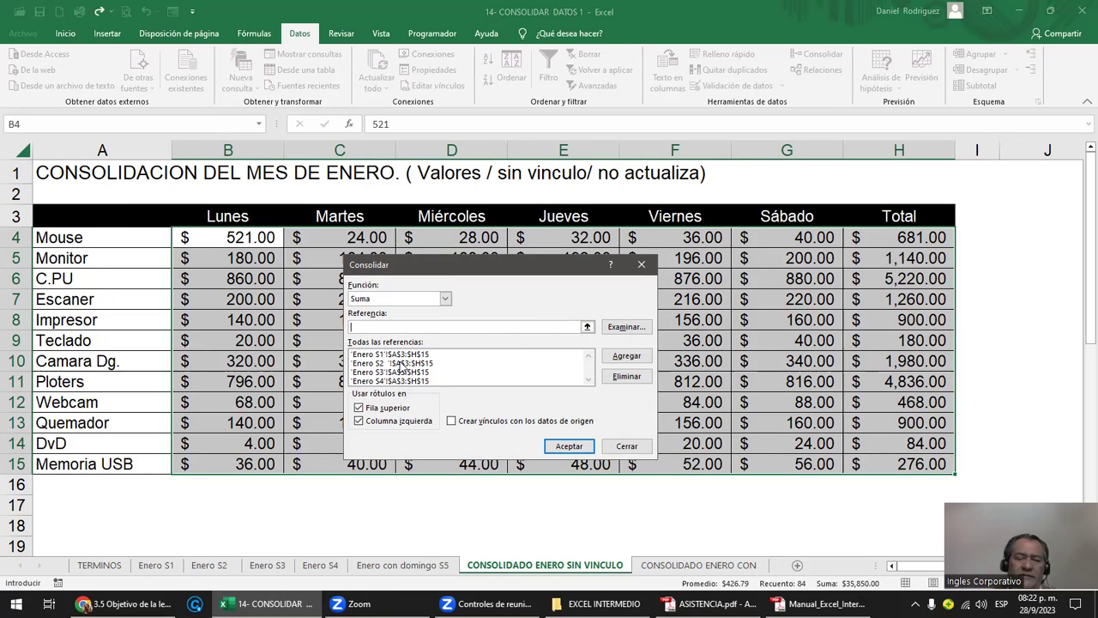
# - Close the Consolidar dialog unchanged and review the Enero S1 through S4 week sheets
pyautogui.click(626, 446)
pyautogui.click(433, 511)
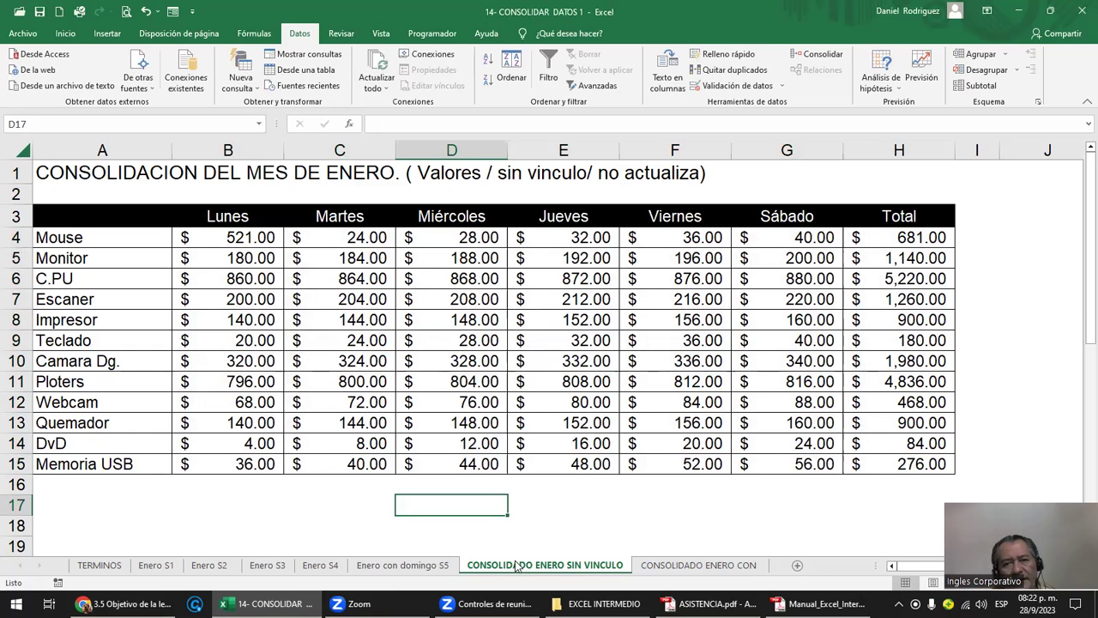
pyautogui.click(153, 566)
pyautogui.click(210, 566)
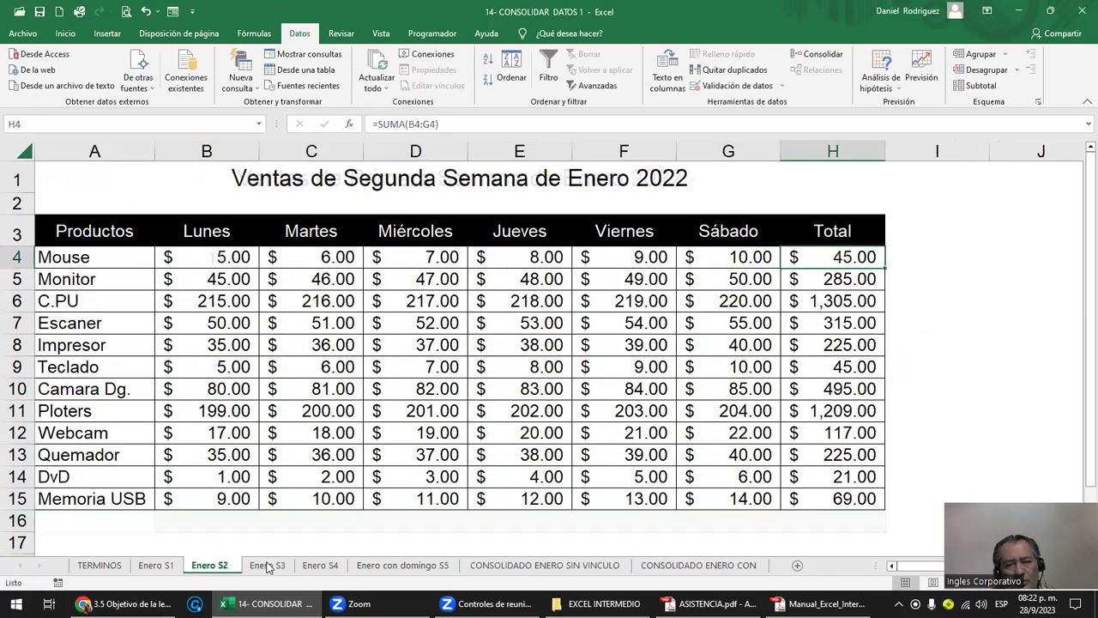
pyautogui.click(276, 566)
pyautogui.click(326, 566)
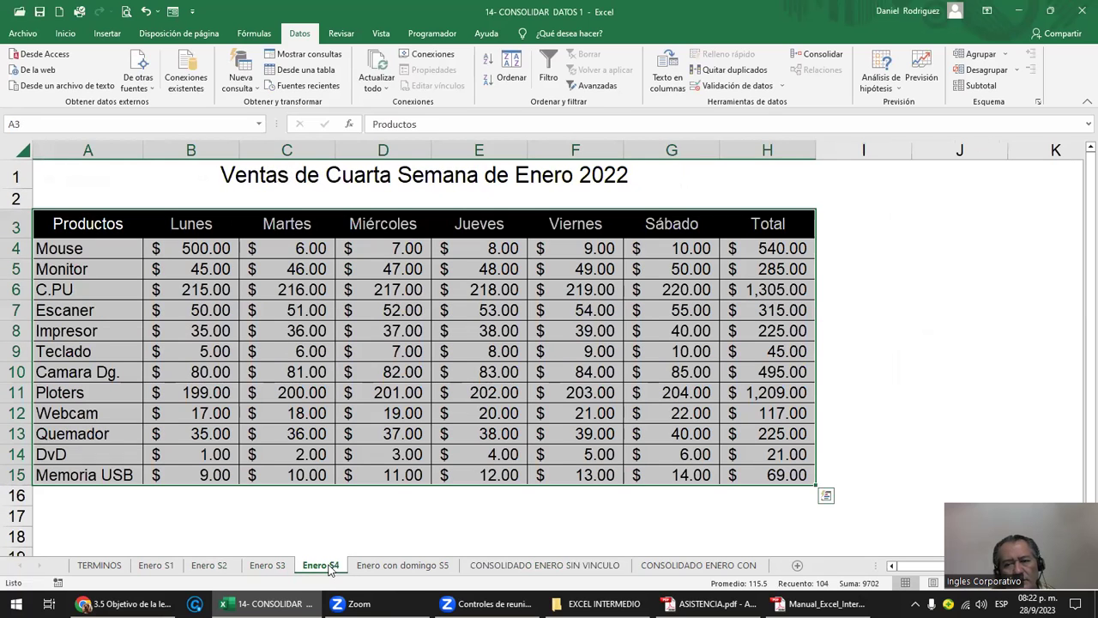
# - Compare the Sunday week's Domingo and Sábado columns with Enero S4, then select A3 on the consolidated sheet
pyautogui.click(414, 566)
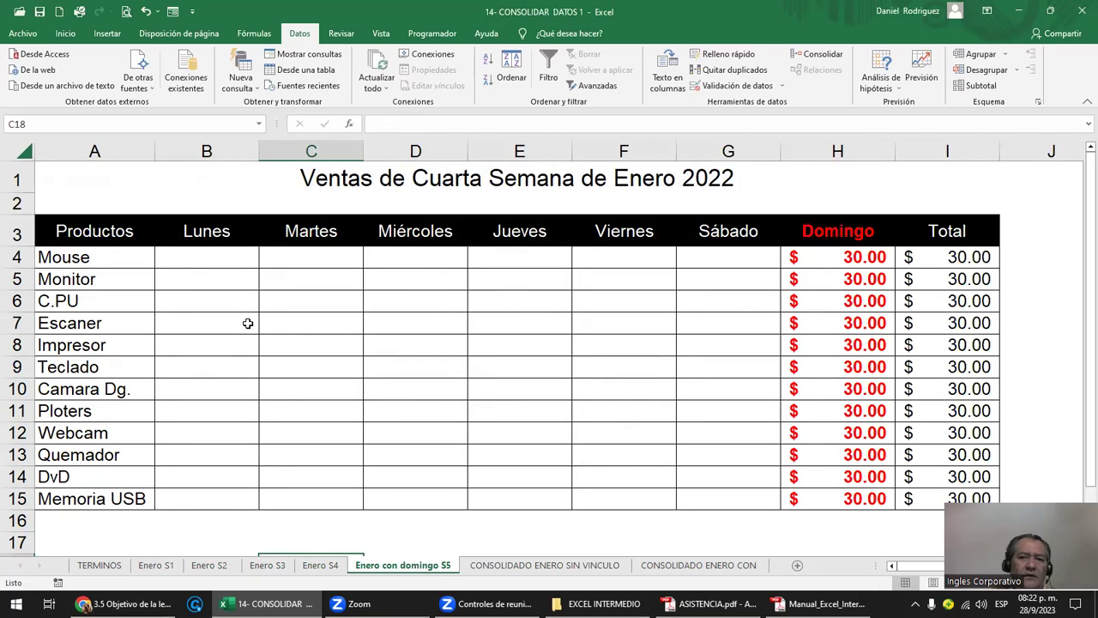
pyautogui.click(847, 151)
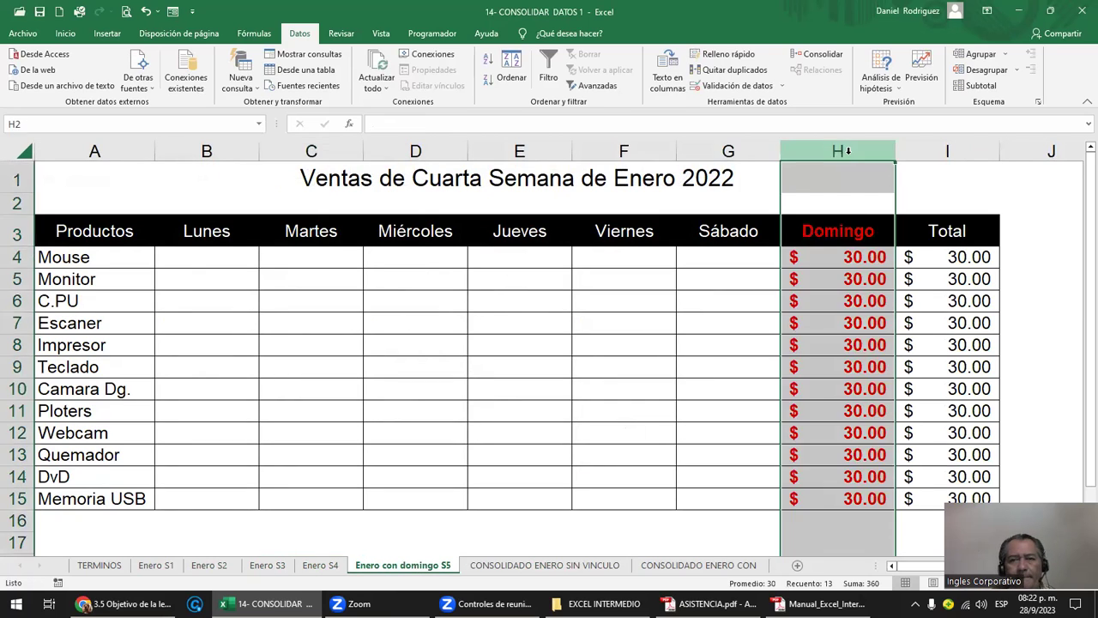
pyautogui.click(325, 323)
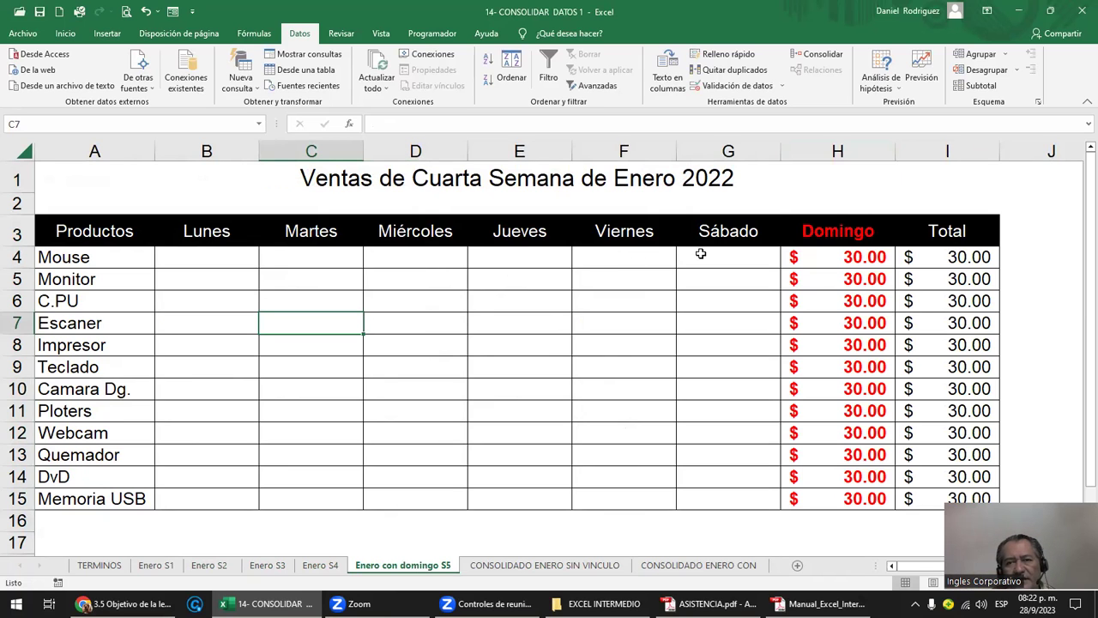
pyautogui.click(741, 231)
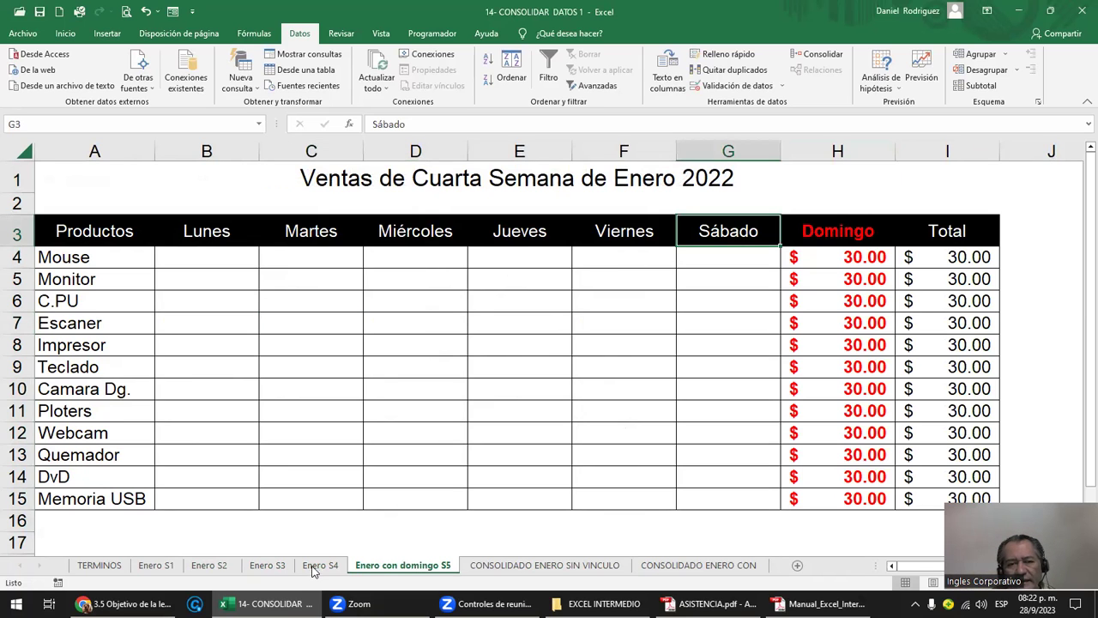
pyautogui.click(319, 565)
pyautogui.click(650, 248)
pyautogui.click(660, 226)
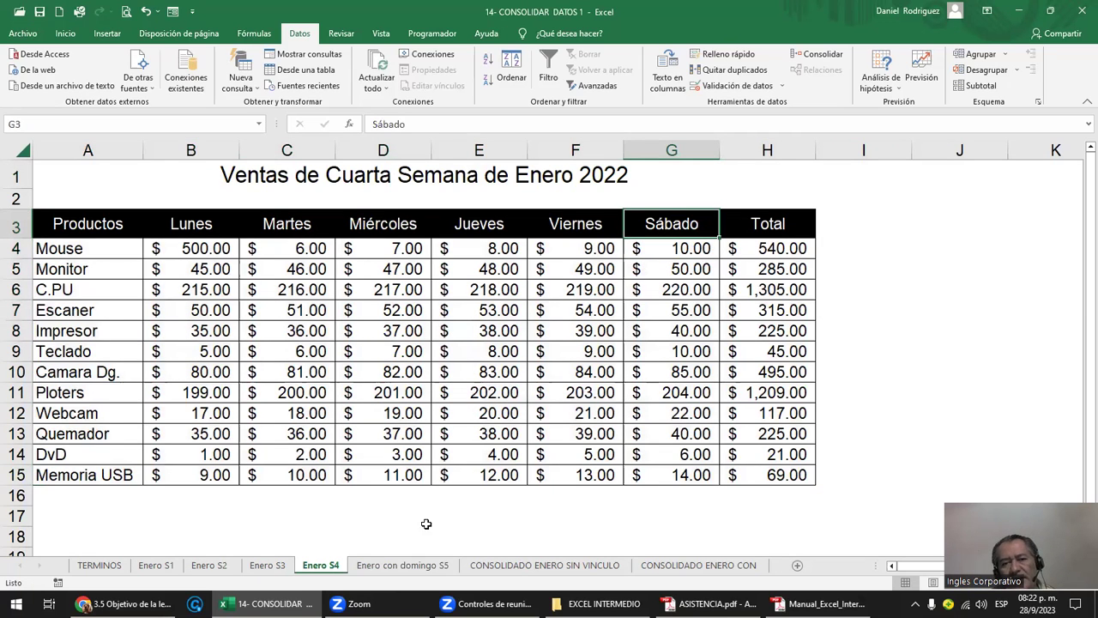
pyautogui.click(419, 566)
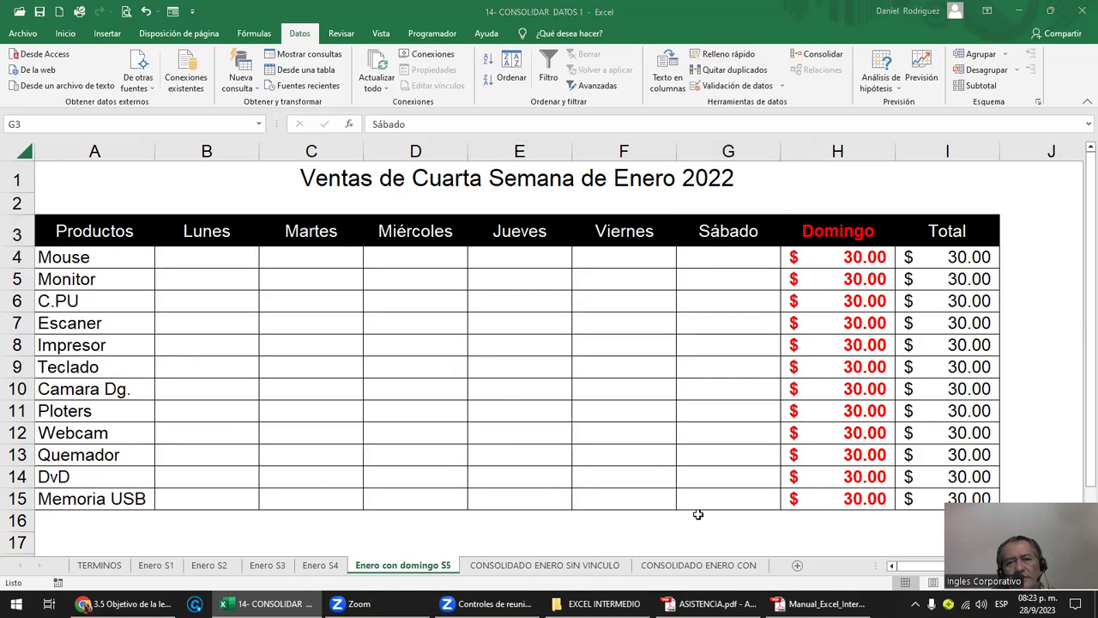
pyautogui.click(589, 566)
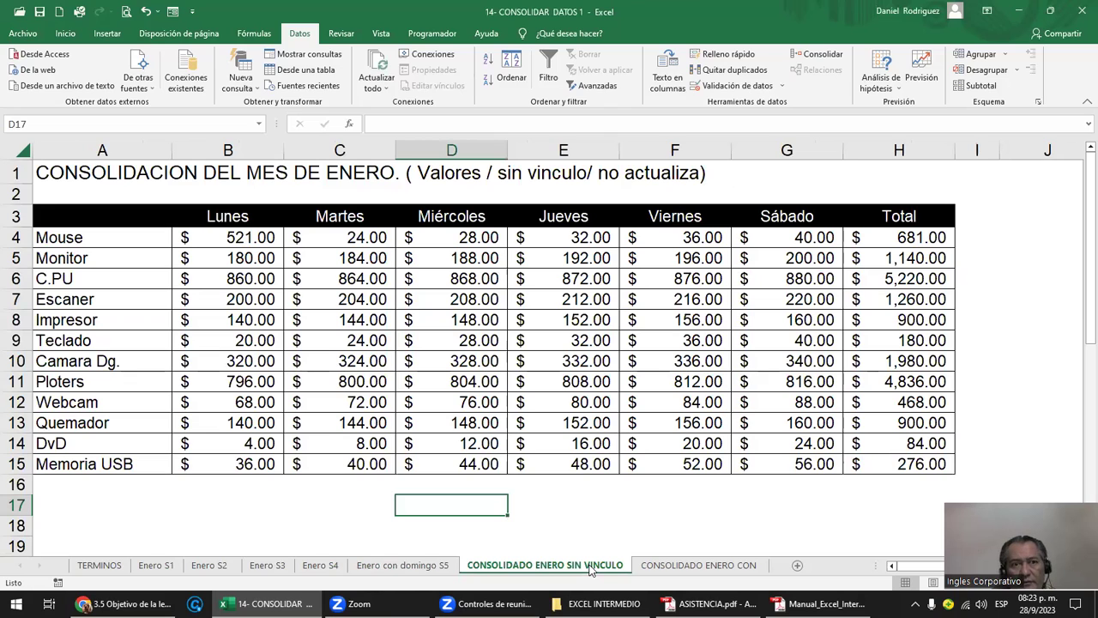
pyautogui.click(66, 214)
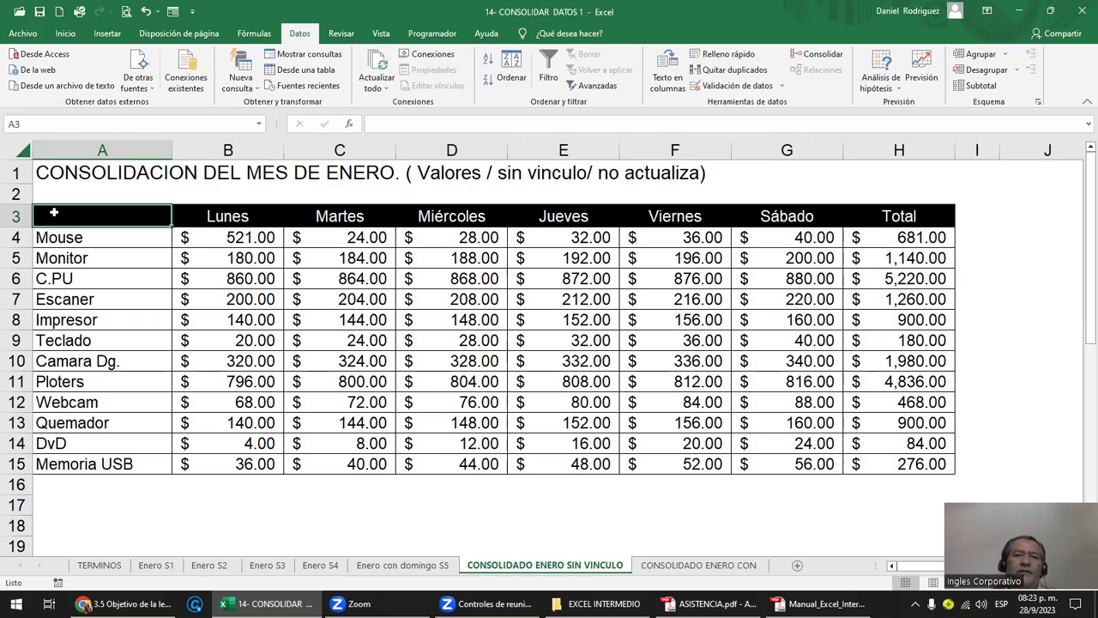
# - Add 'Enero con domingo S5'!A3:I15 as a Consolidar source and run it, adding a $30.00 Domingo column
pyautogui.click(817, 54)
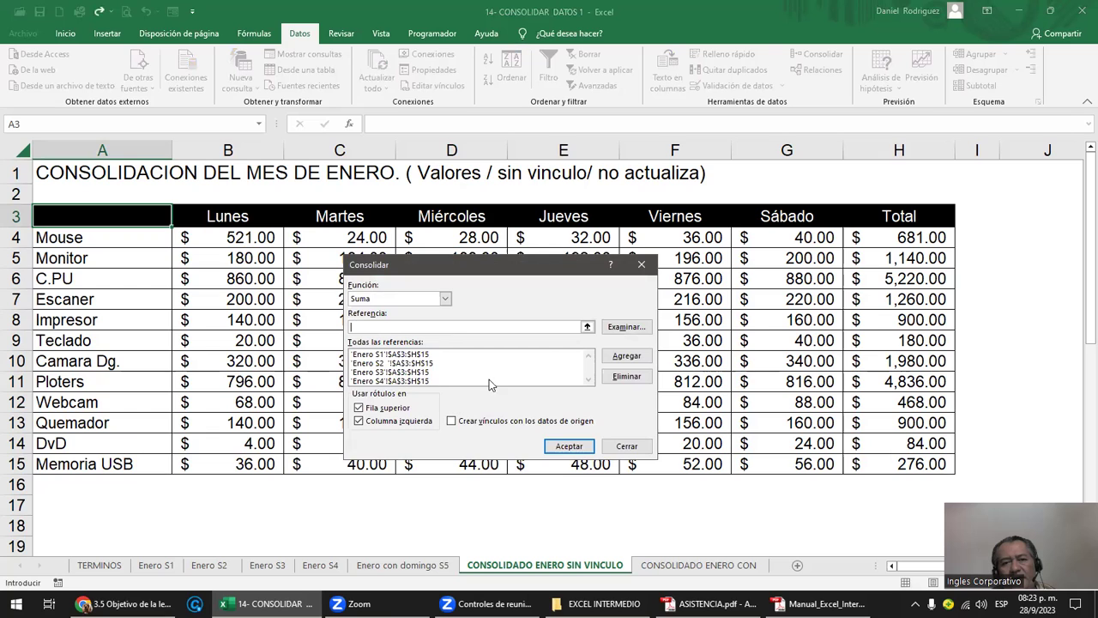
pyautogui.click(426, 570)
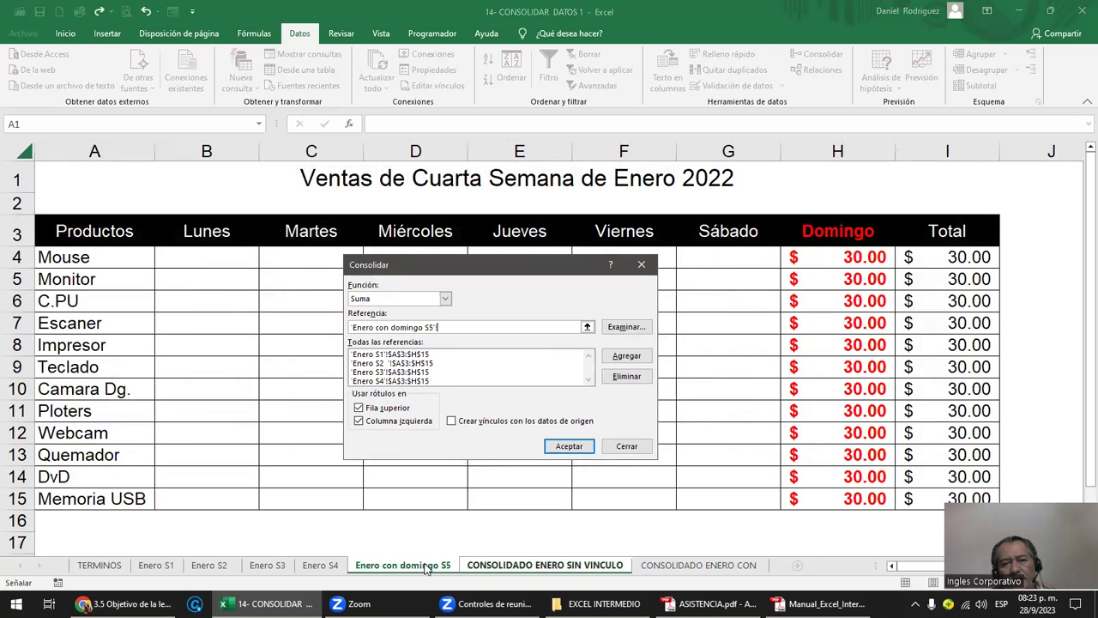
pyautogui.moveTo(75, 230)
pyautogui.mouseDown()
pyautogui.moveTo(942, 433)
pyautogui.moveTo(950, 491)
pyautogui.mouseUp()
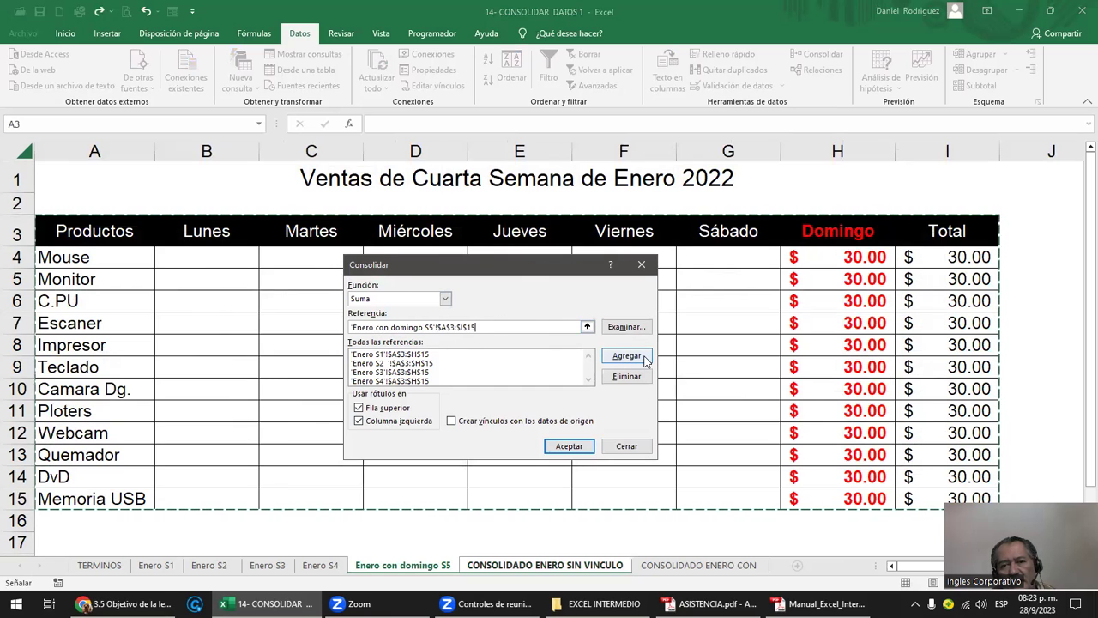
pyautogui.click(645, 359)
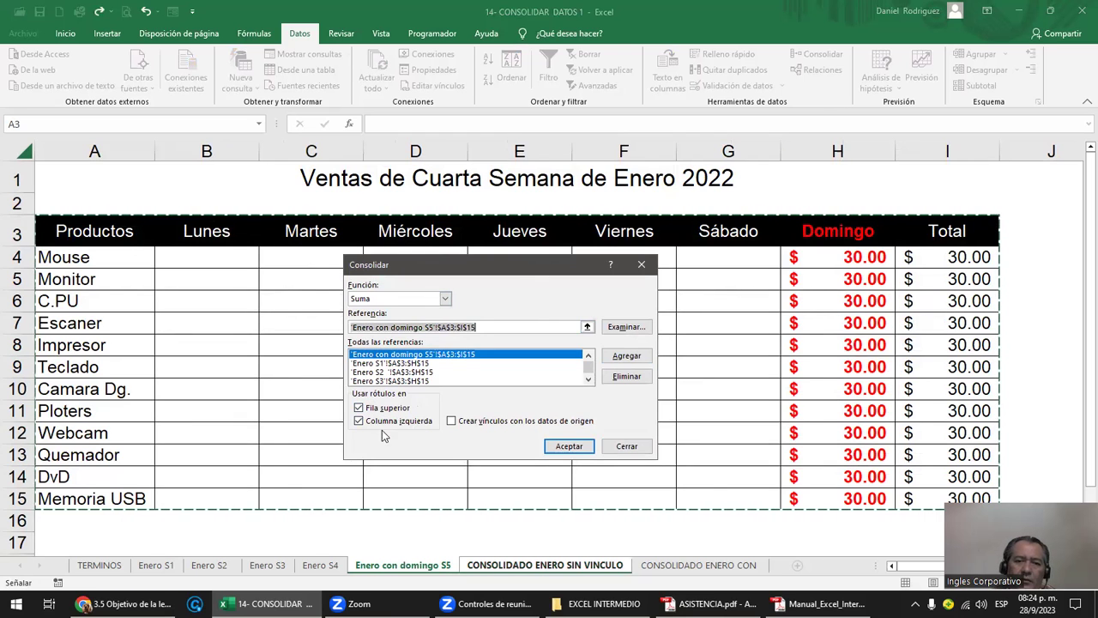
pyautogui.click(564, 448)
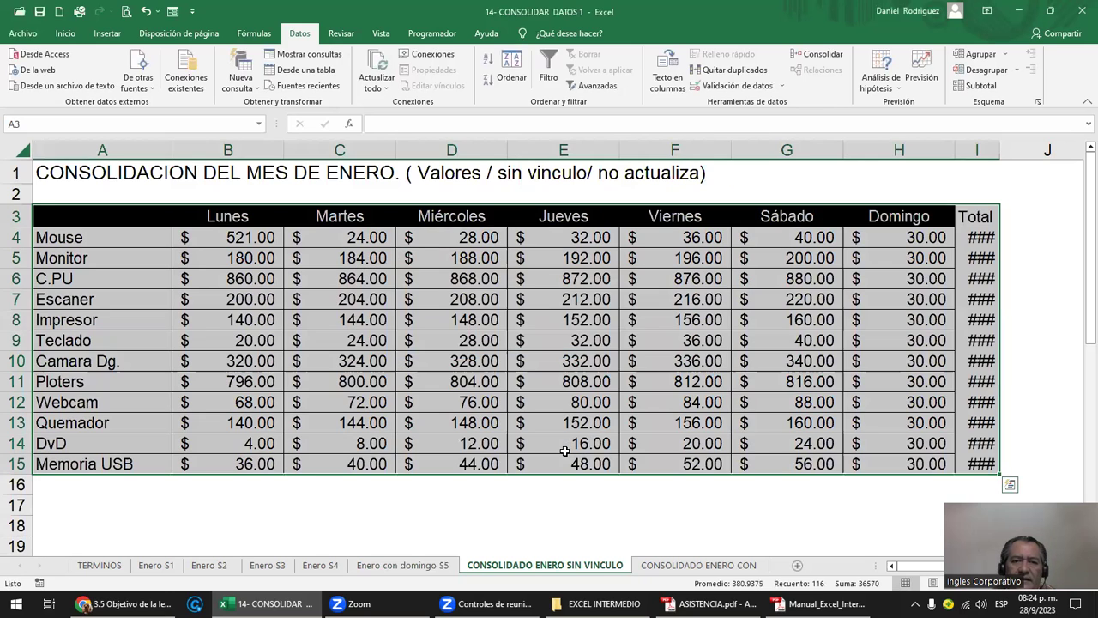
# - Autofit the consolidated Total column I so its totals display
pyautogui.click(918, 236)
pyautogui.doubleClick(999, 150)
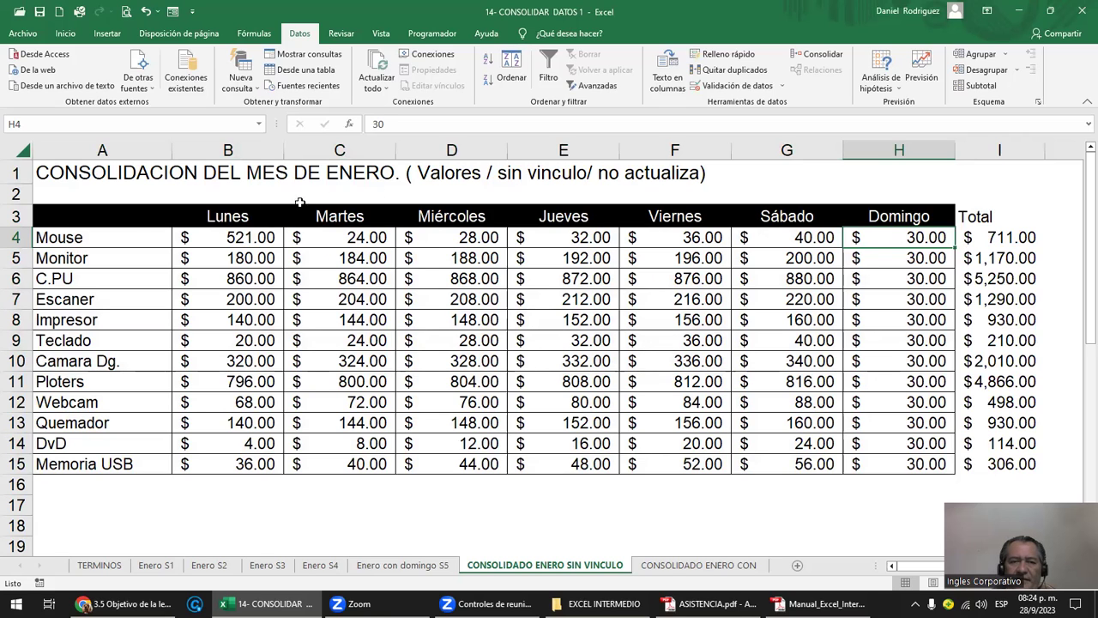
pyautogui.moveTo(121, 212); pyautogui.dragTo(882, 228)
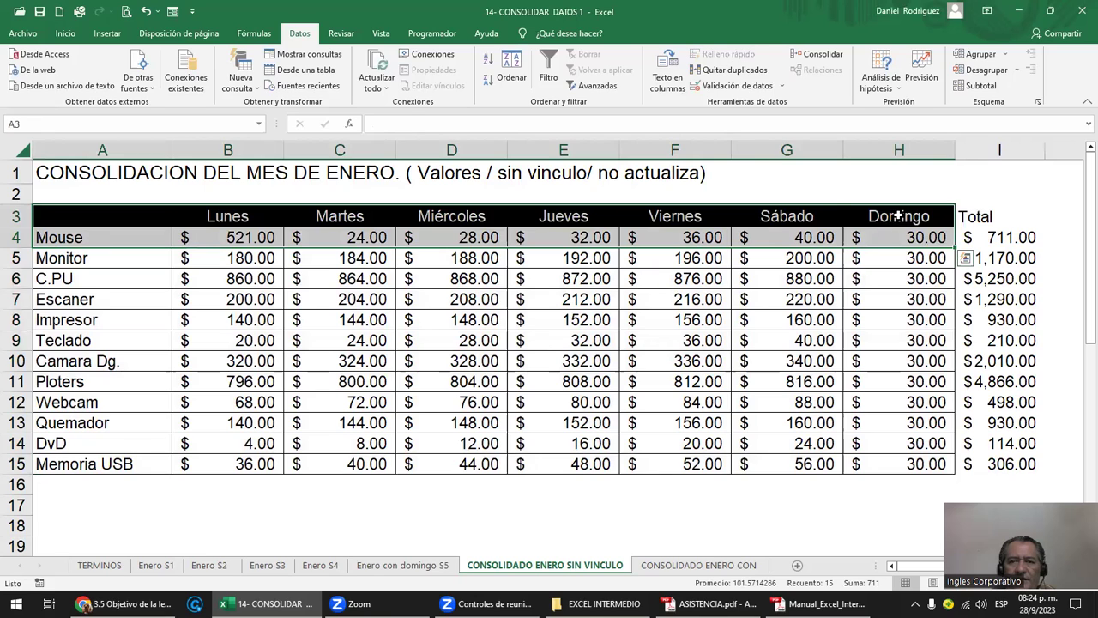
pyautogui.click(898, 215)
pyautogui.click(982, 211)
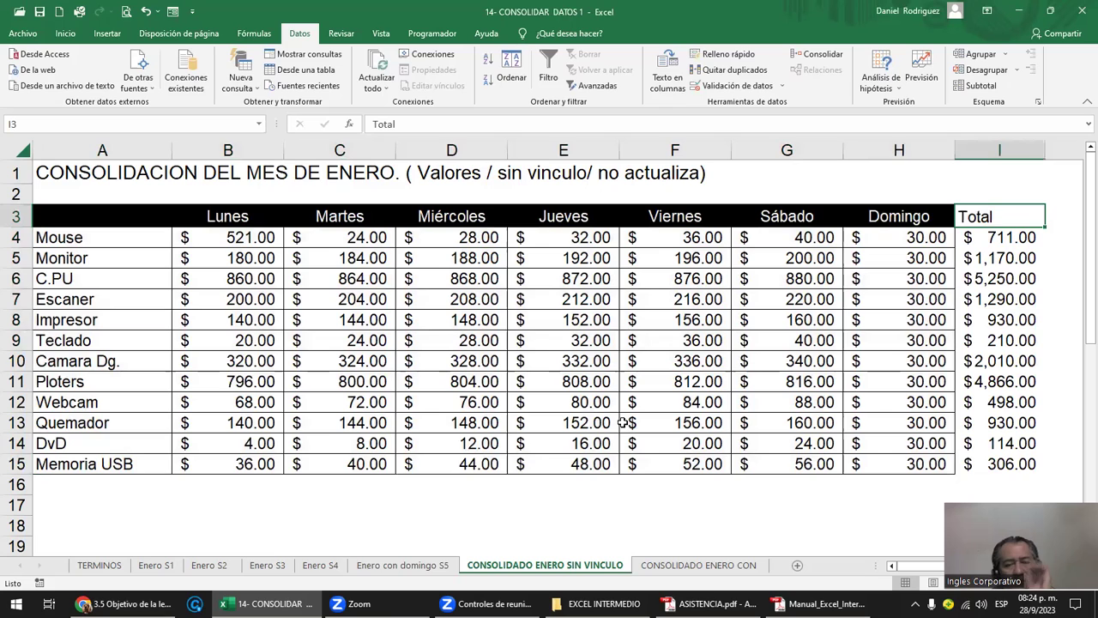
# - Copy the formatting of Total column I3:I15 on Enero con domingo S5 with Copiar formato
pyautogui.click(378, 567)
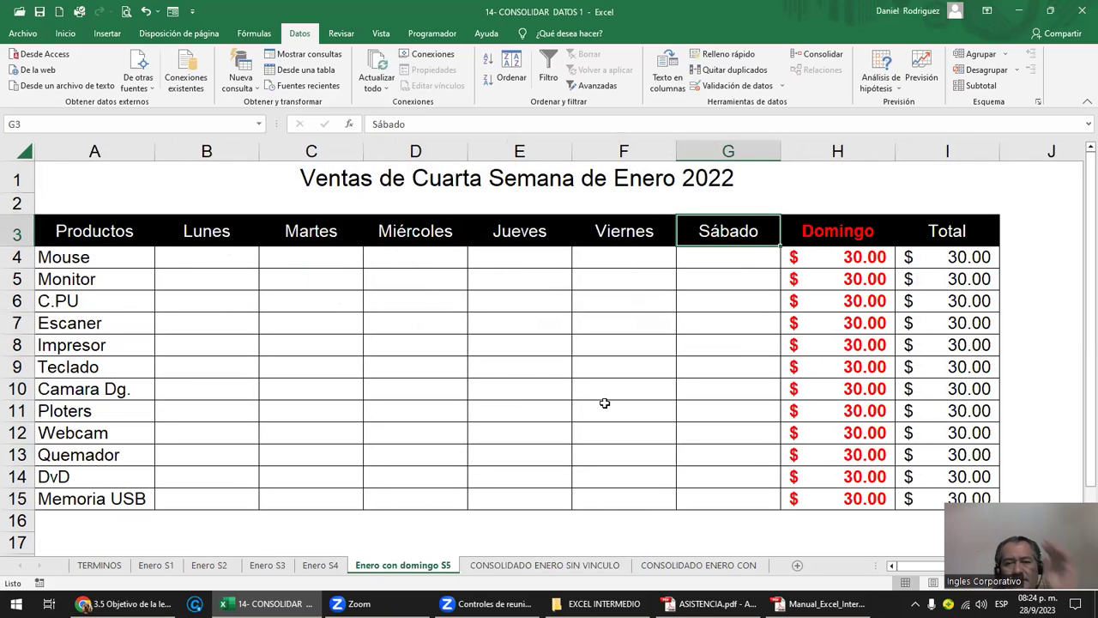
pyautogui.click(838, 150)
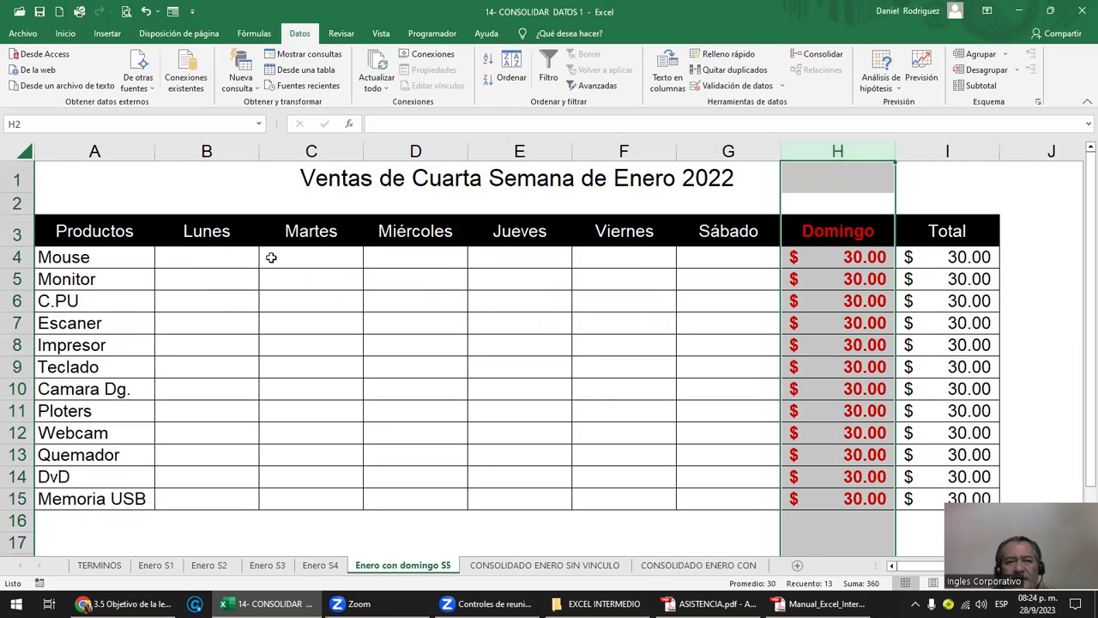
pyautogui.click(94, 231)
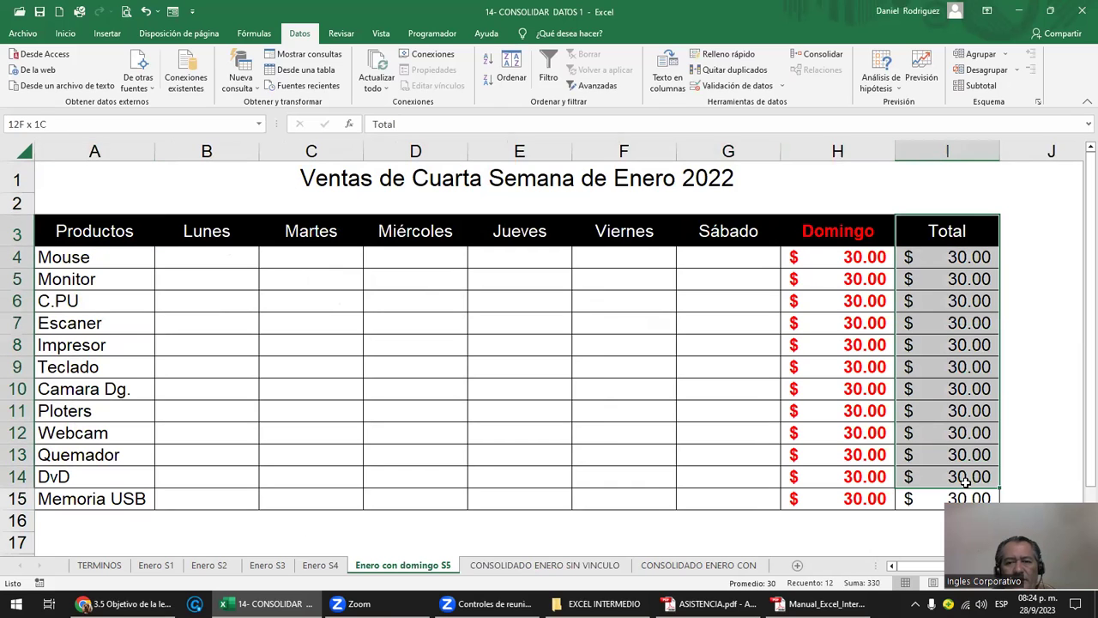
pyautogui.moveTo(956, 233); pyautogui.dragTo(965, 491)
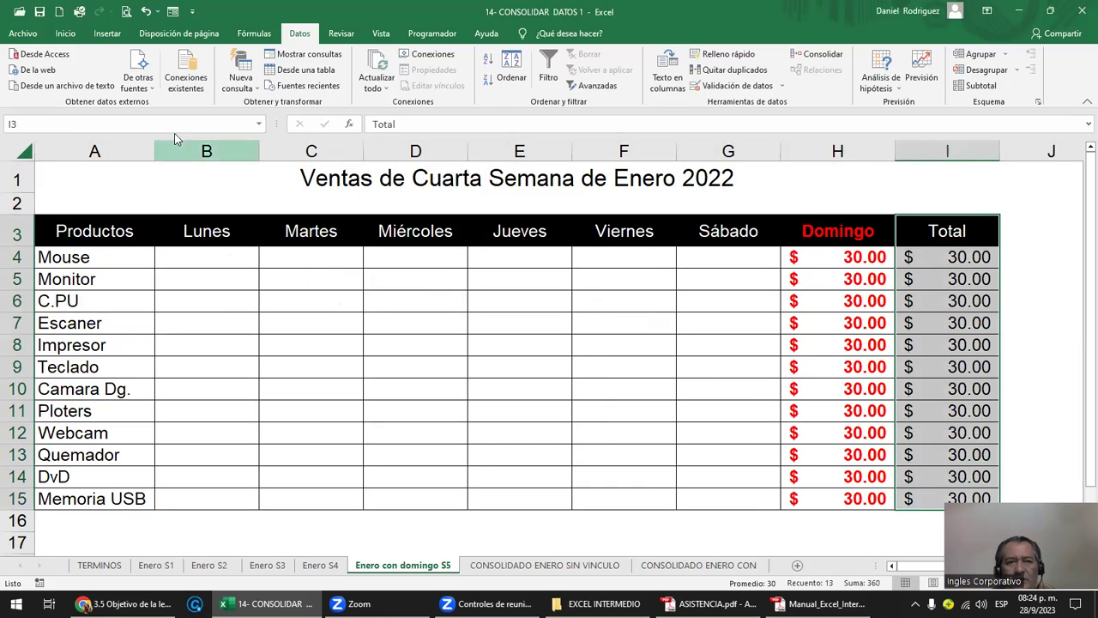
pyautogui.click(66, 33)
pyautogui.click(69, 85)
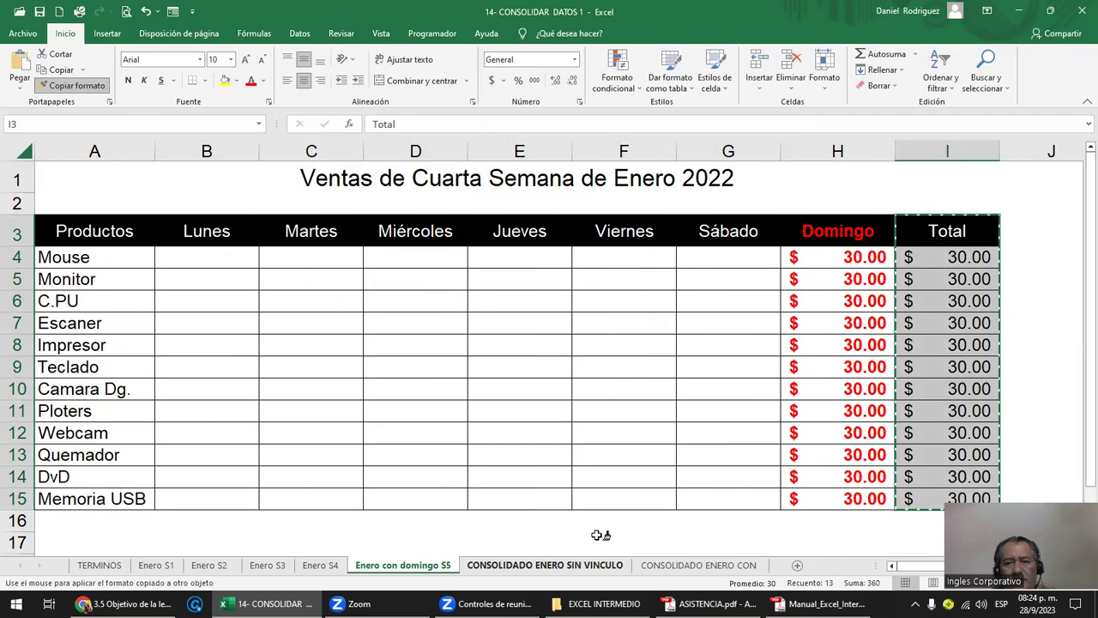
# - Paint the copied Total formatting onto I3 of CONSOLIDADO ENERO SIN VINCULO and check the result
pyautogui.click(558, 563)
pyautogui.click(995, 219)
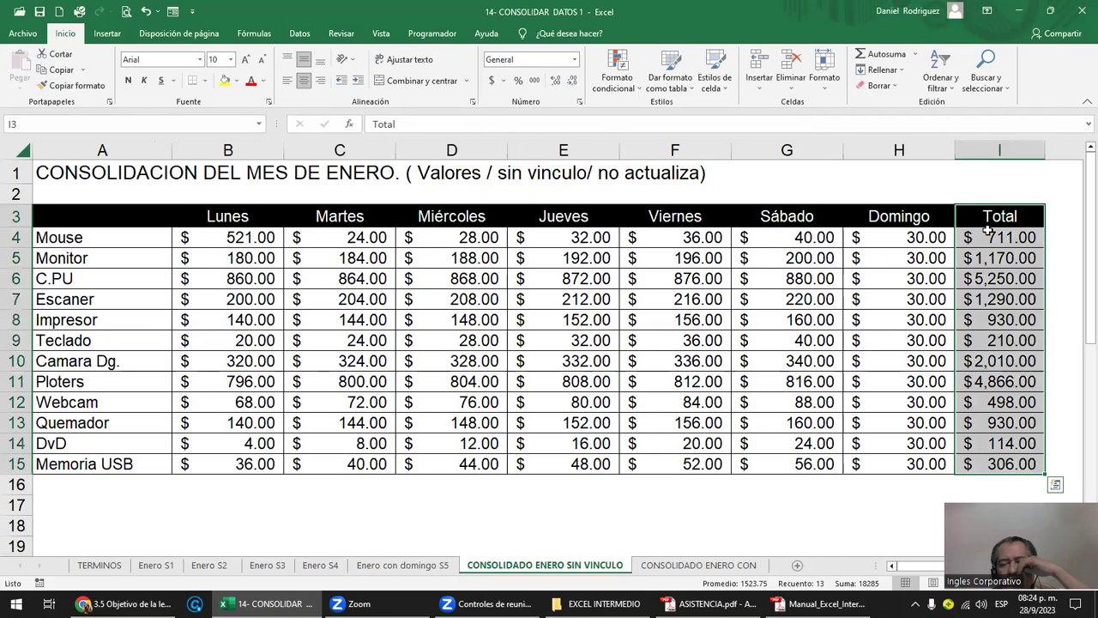
pyautogui.click(795, 504)
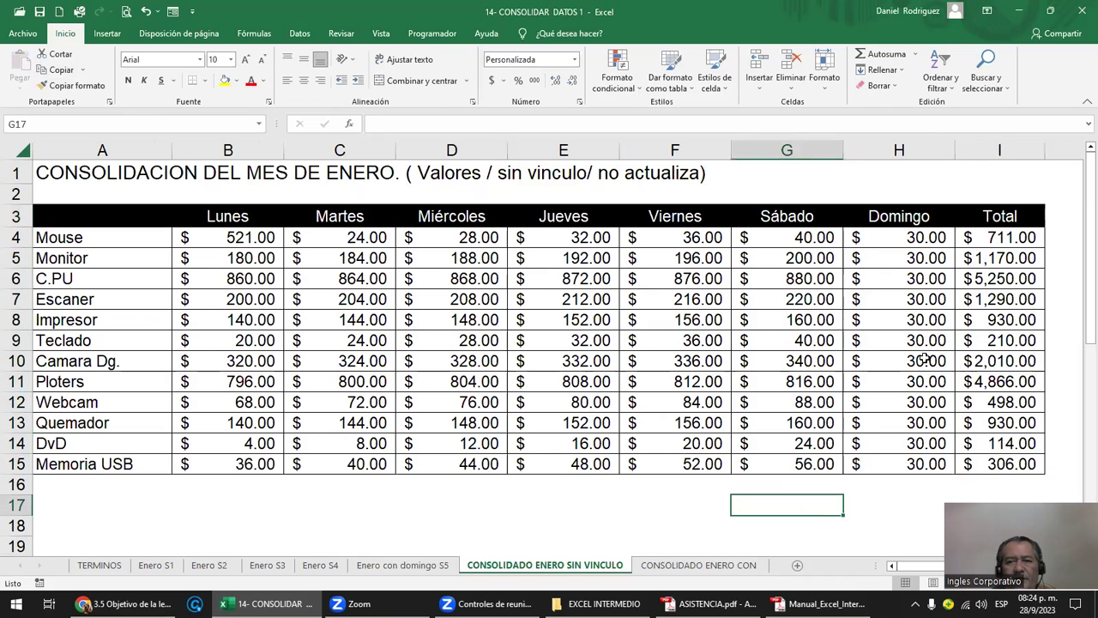
pyautogui.moveTo(226, 212); pyautogui.dragTo(908, 464)
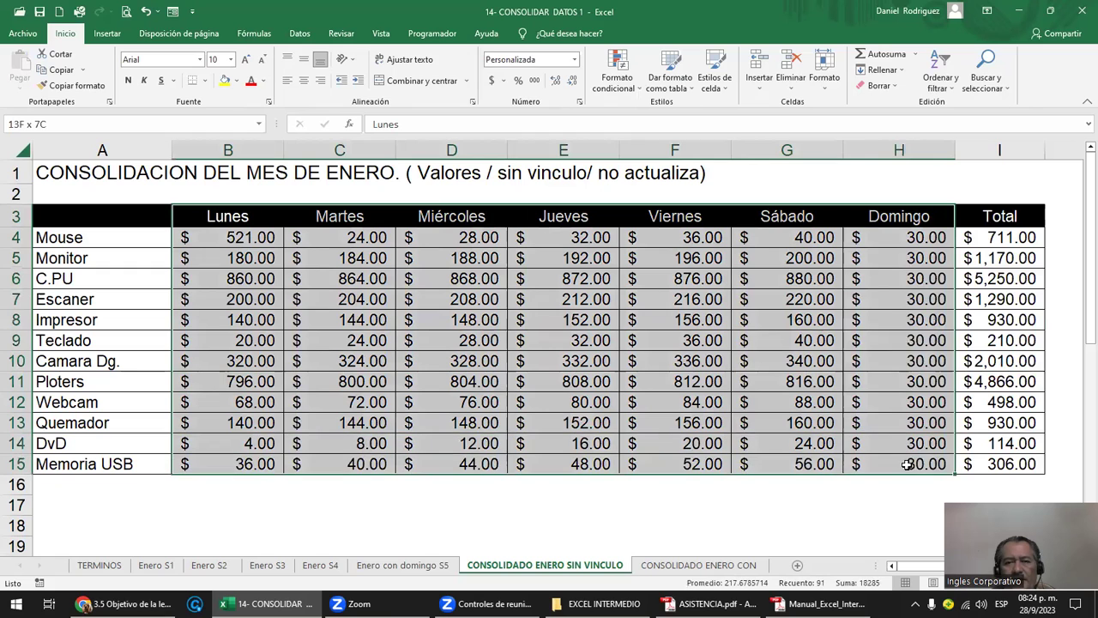
pyautogui.click(718, 502)
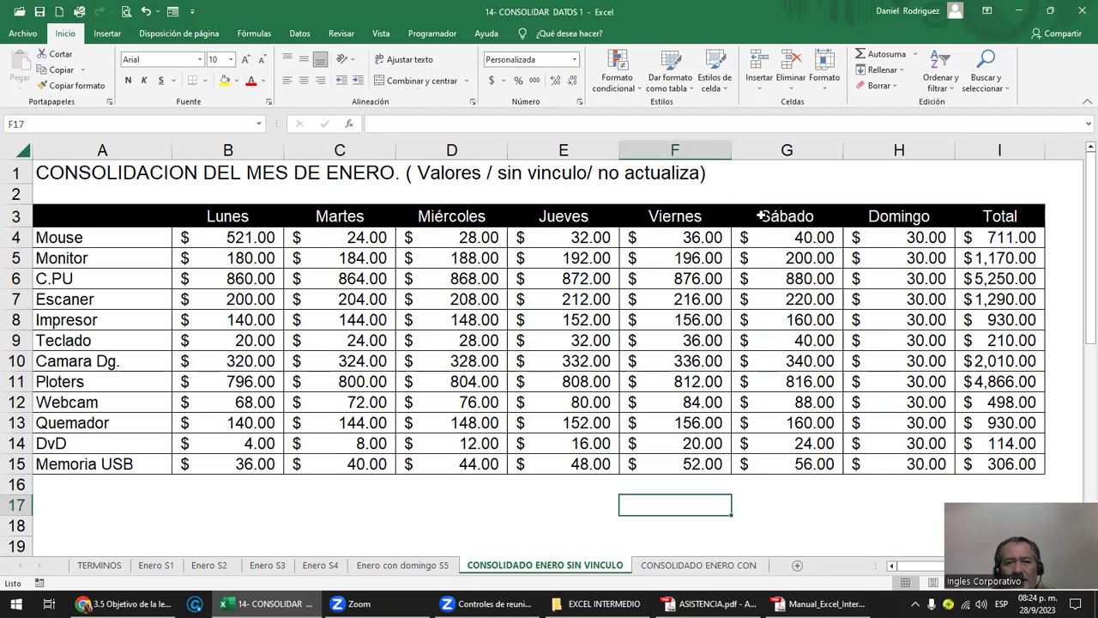
pyautogui.click(68, 280)
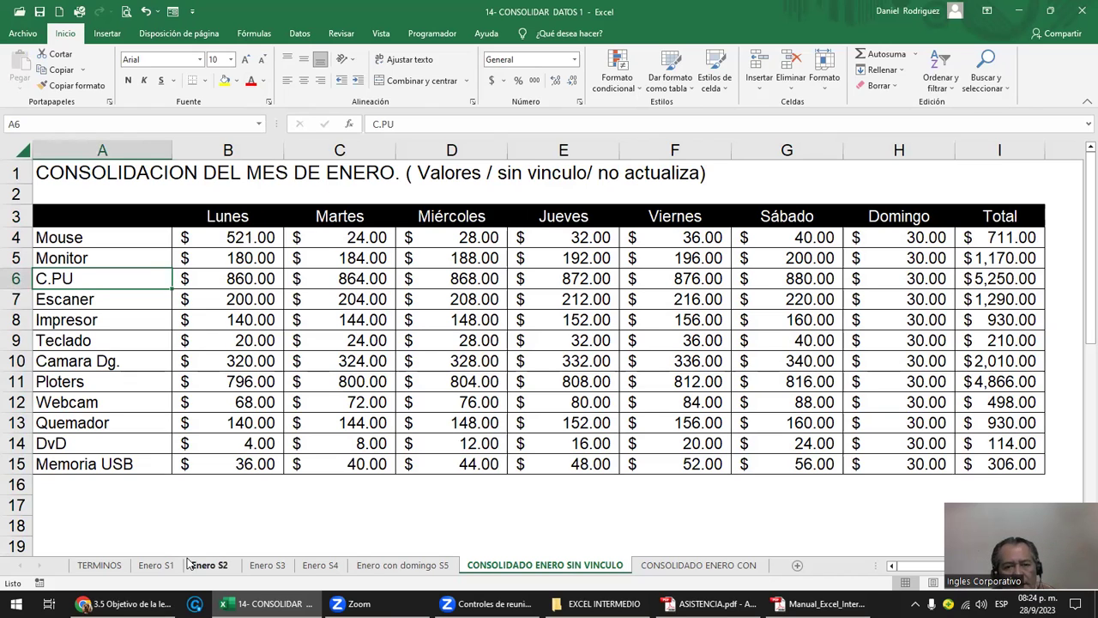
# - Rename the product C.PU to CPU in cell A6 of Enero con domingo S5
pyautogui.click(415, 568)
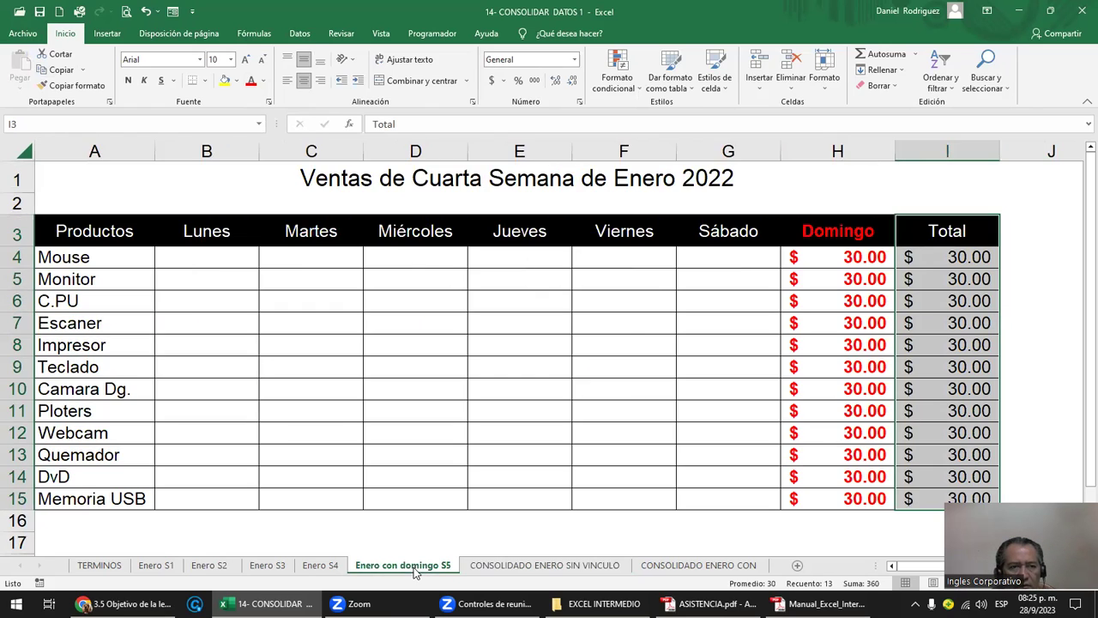
pyautogui.click(736, 298)
pyautogui.click(86, 304)
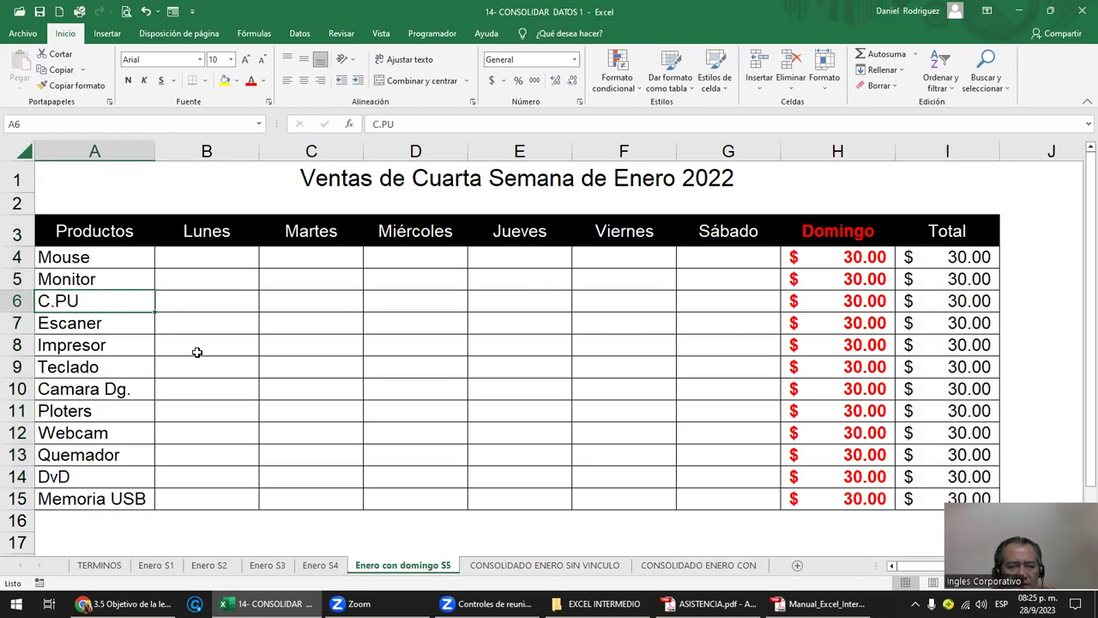
pyautogui.press('F2')
pyautogui.press('BackSpace')
pyautogui.press('Return')
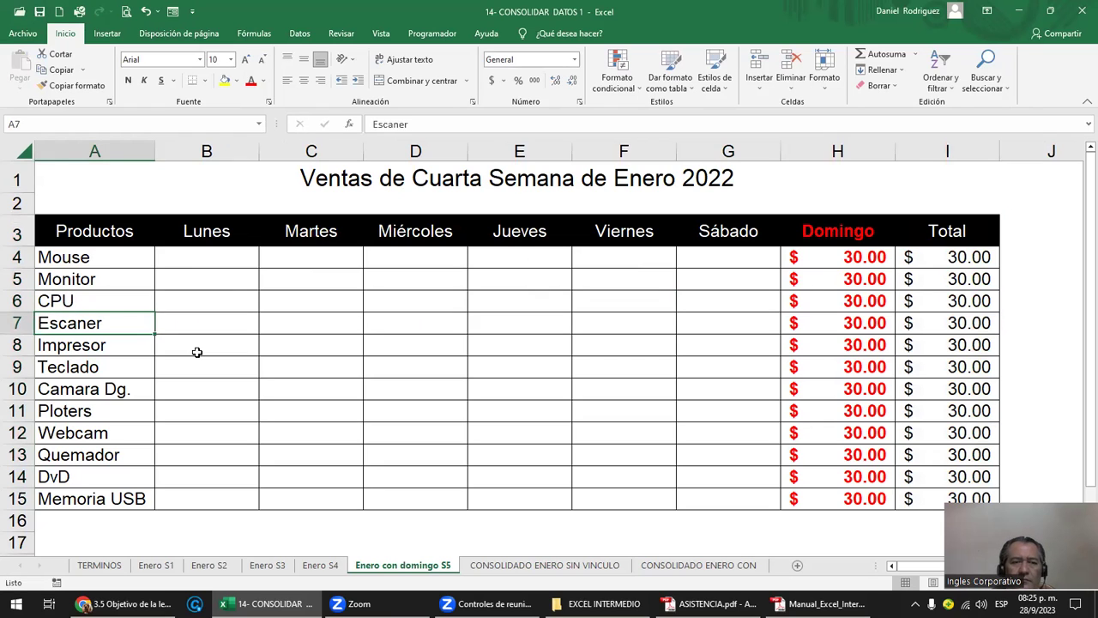
pyautogui.click(120, 237)
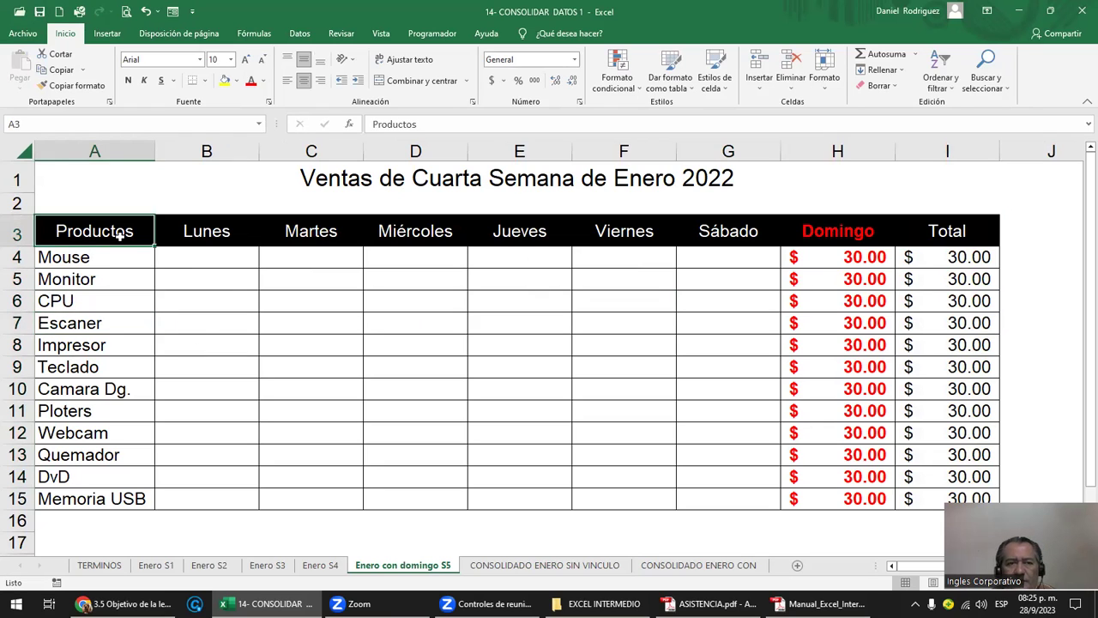
# - Return to CONSOLIDADO ENERO SIN VINCULO and select A18 below the table
pyautogui.click(537, 565)
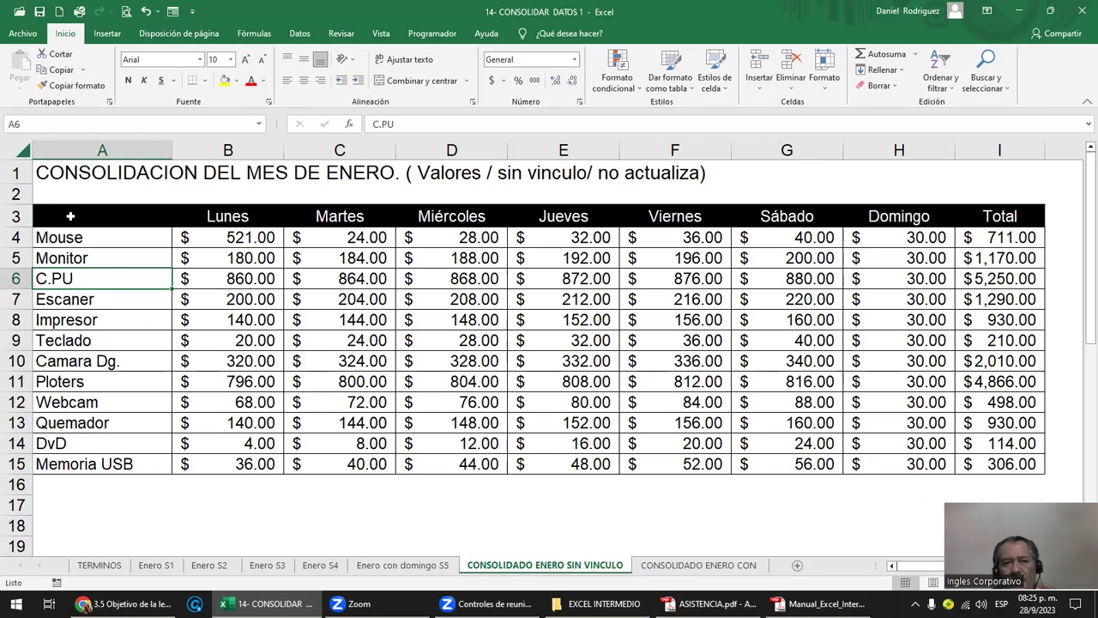
pyautogui.hotkey('ctrl', 'Down')
pyautogui.click(85, 525)
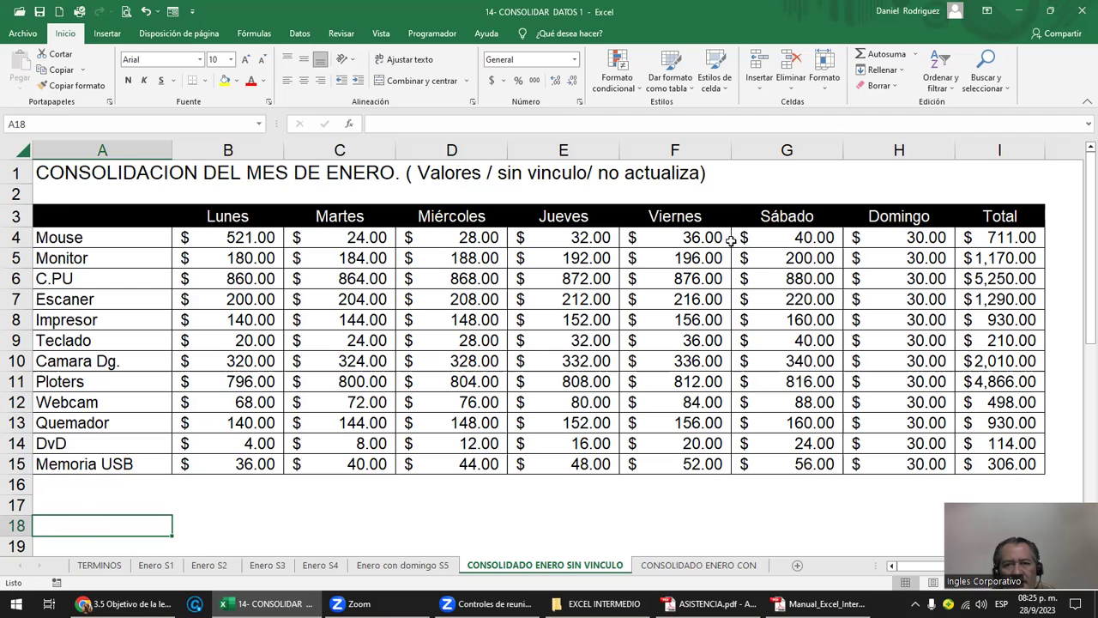
# - Run Consolidar again with the existing references, outputting at A18
pyautogui.click(299, 34)
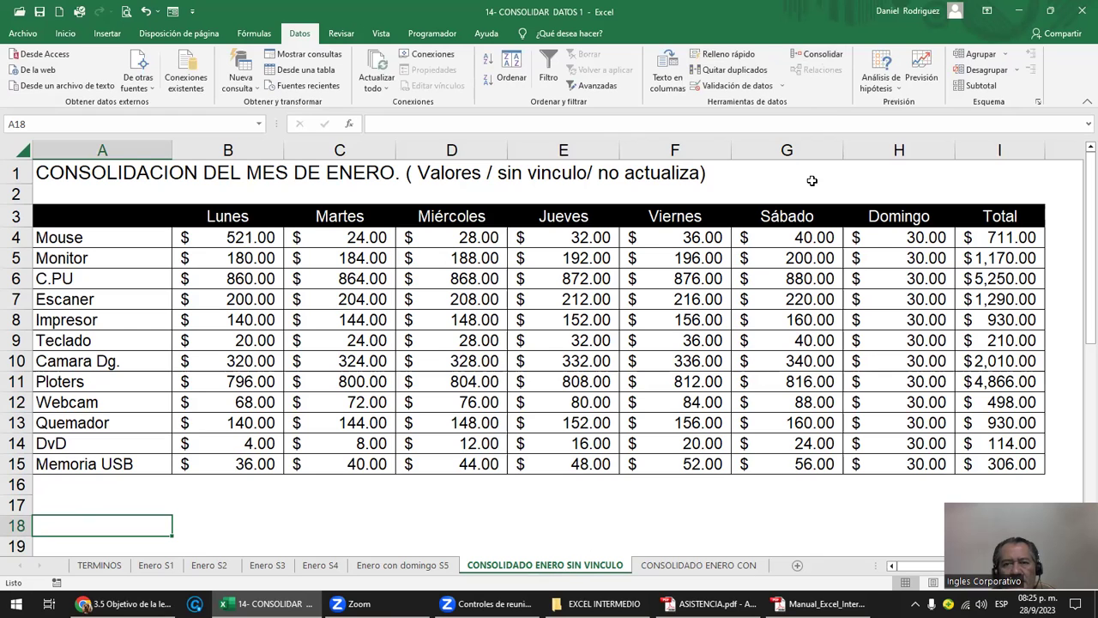
pyautogui.click(819, 54)
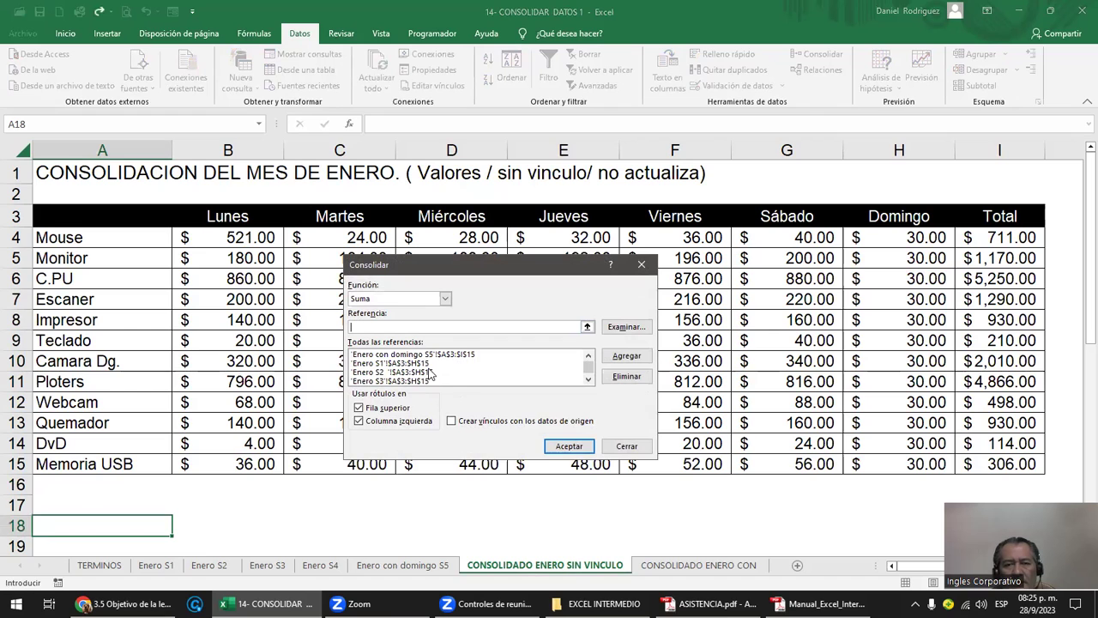
pyautogui.click(569, 443)
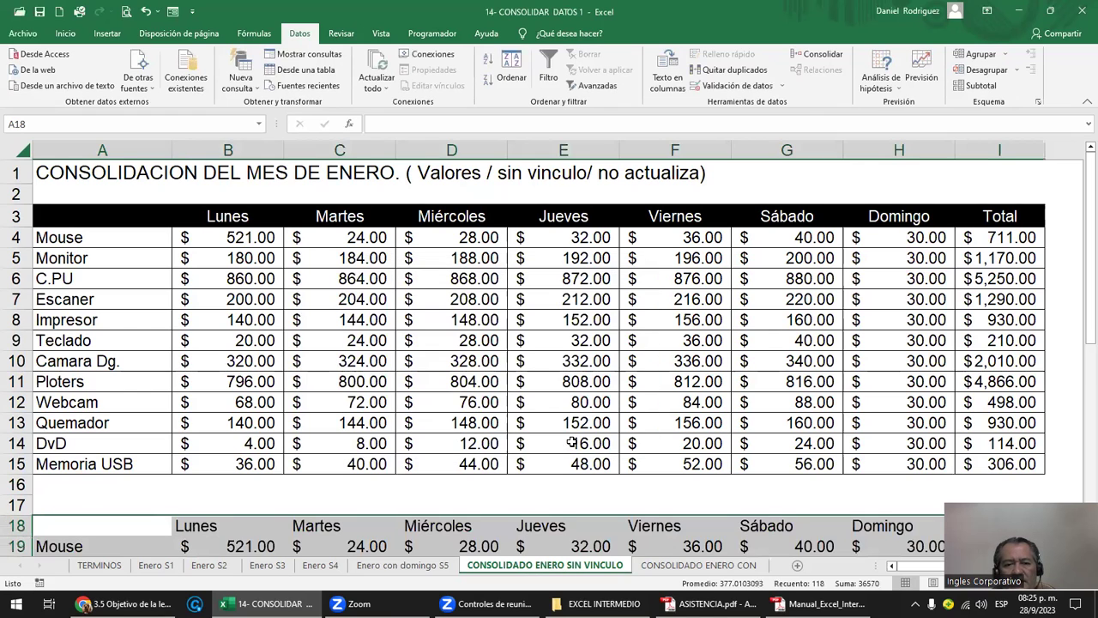
# - Inspect rows 21 and 22, where CPU ($30.00) and C.PU ($5,220.00) appear separately
pyautogui.scroll(-1, 569, 442)
pyautogui.scroll(-1, 570, 443)
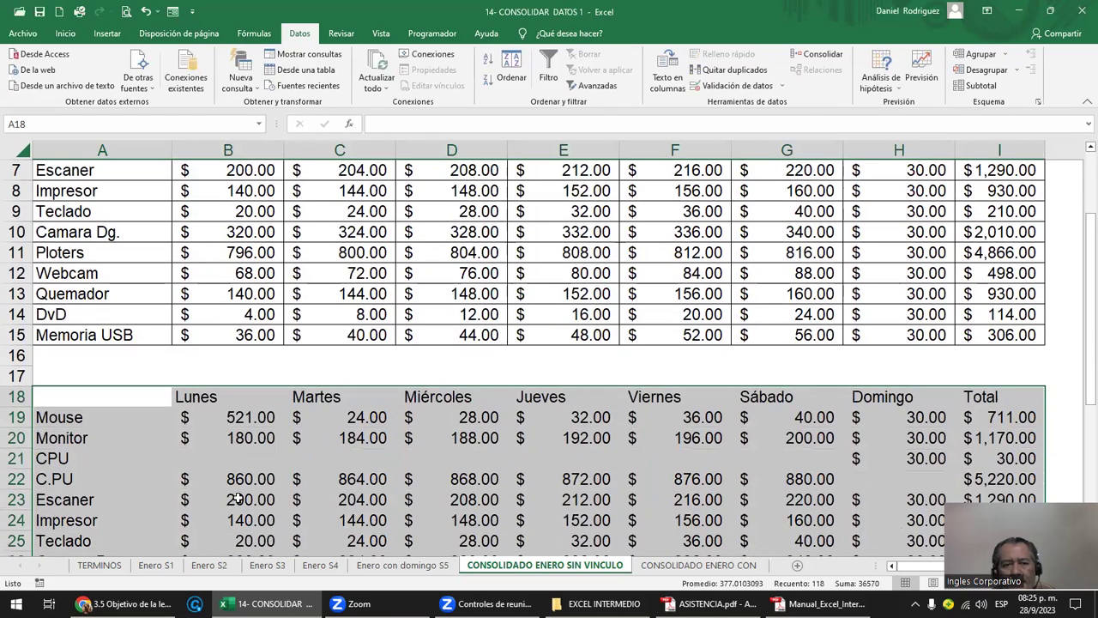
pyautogui.click(86, 463)
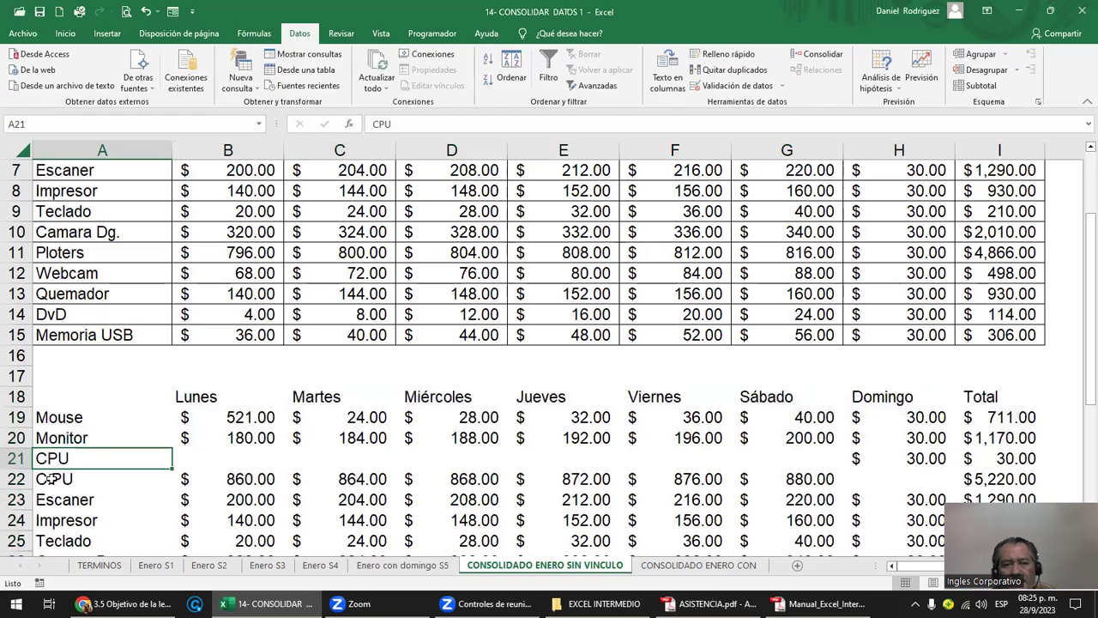
pyautogui.click(11, 459)
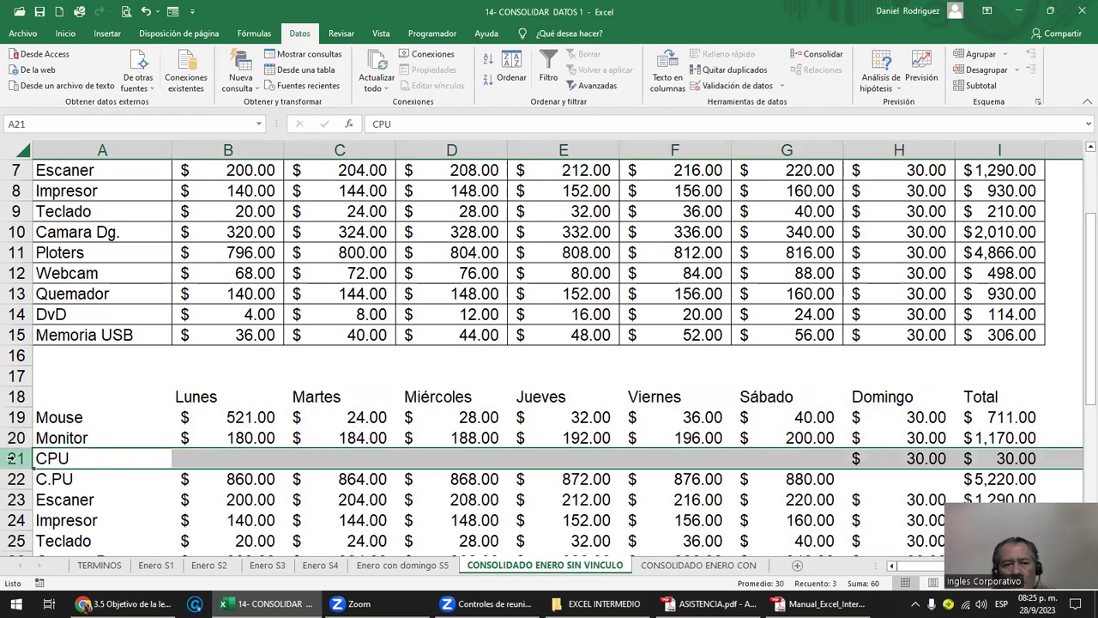
pyautogui.click(21, 479)
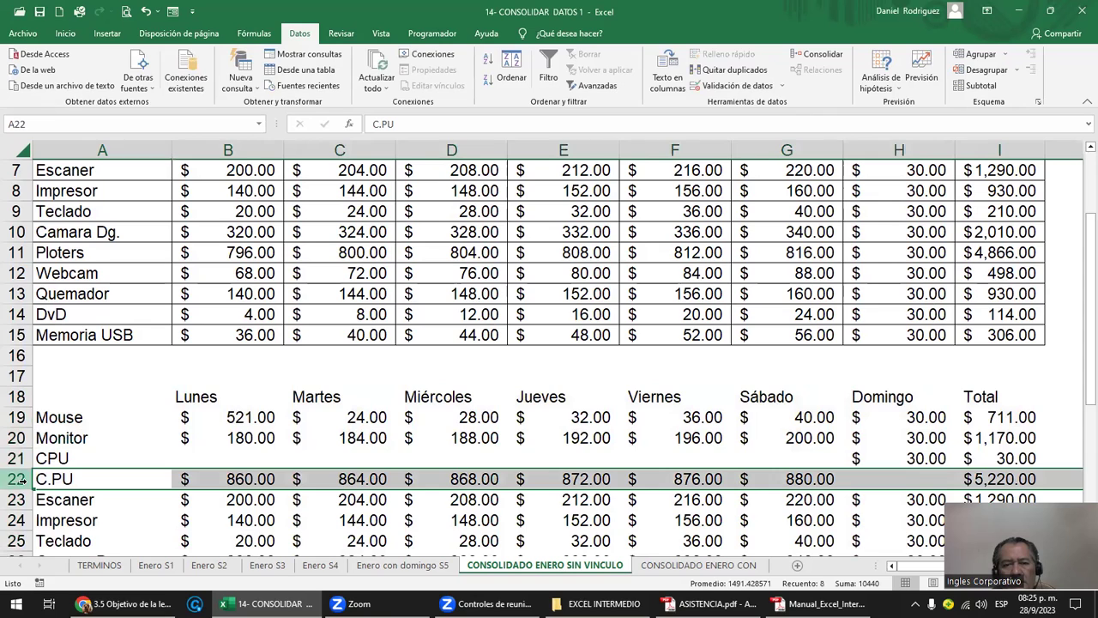
pyautogui.click(813, 477)
pyautogui.click(922, 459)
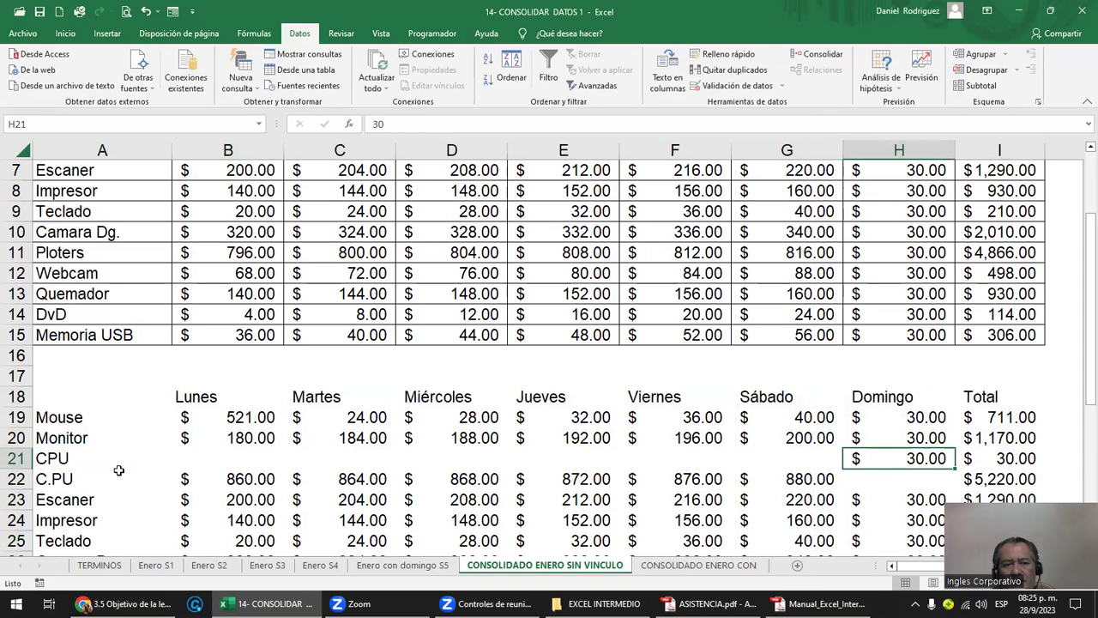
pyautogui.click(17, 458)
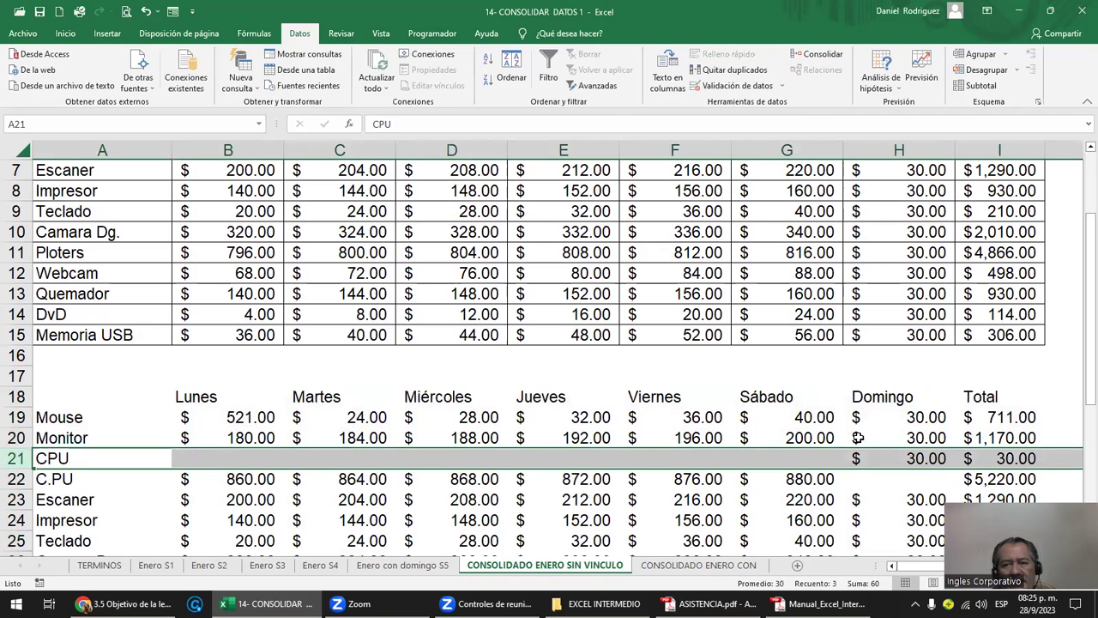
pyautogui.scroll(-2, 938, 457)
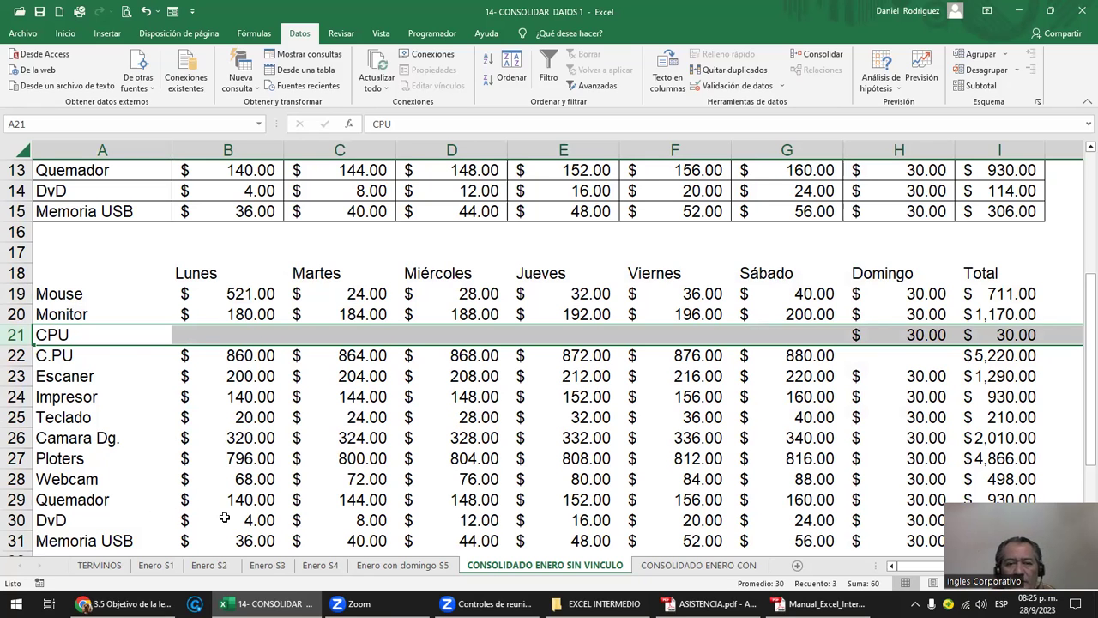
pyautogui.click(378, 567)
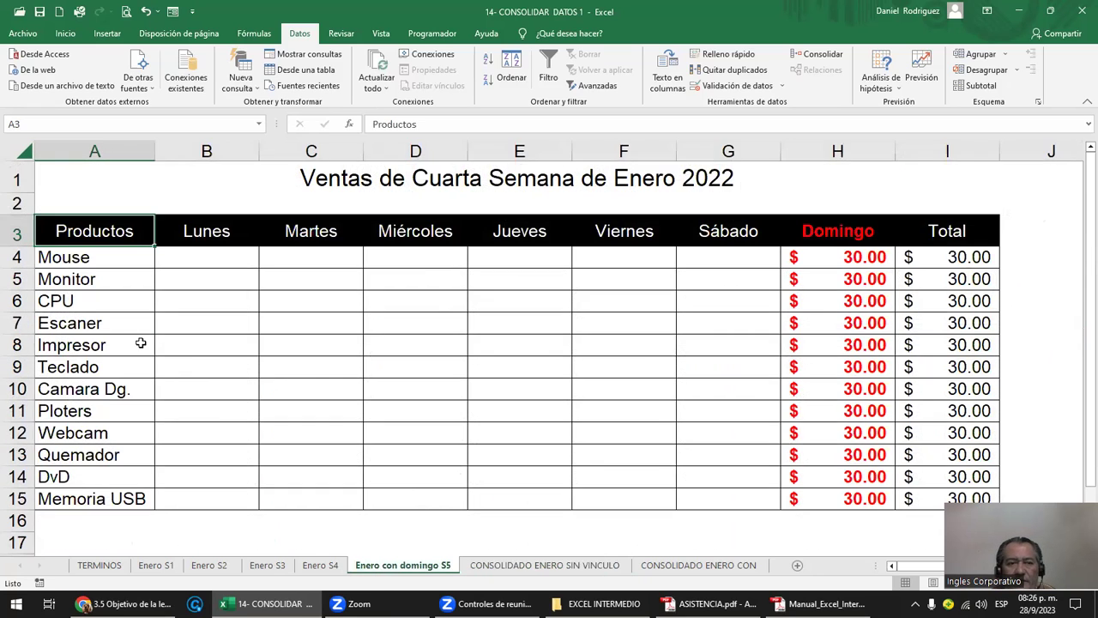
# - Restore the A6 label on Enero con domingo S5 from CPU to C.PU by inserting the dot
pyautogui.click(71, 306)
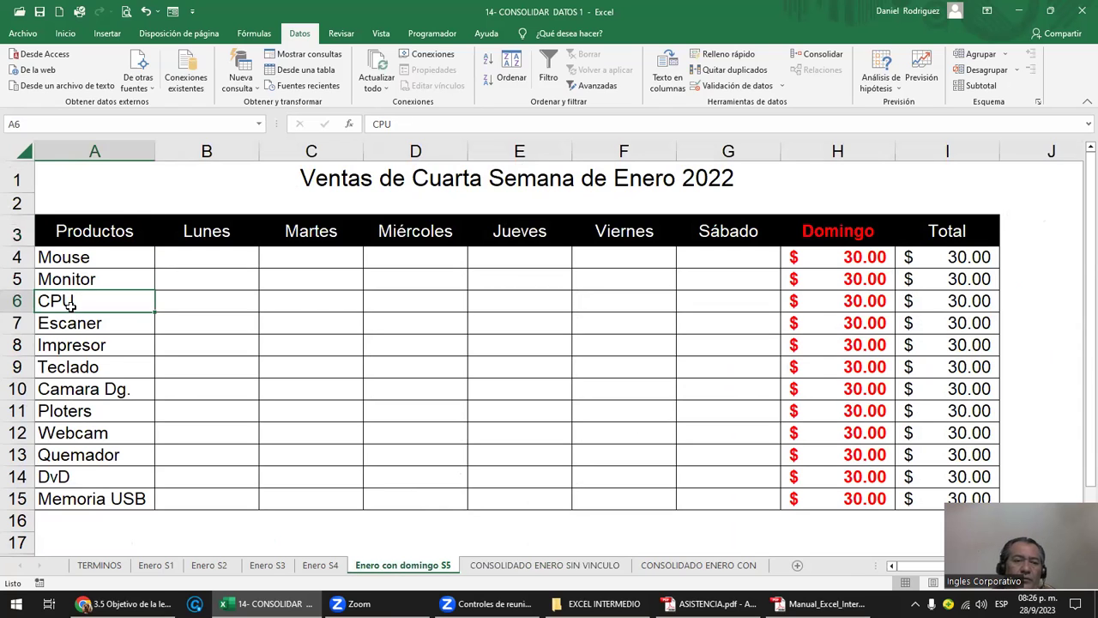
pyautogui.doubleClick(57, 304)
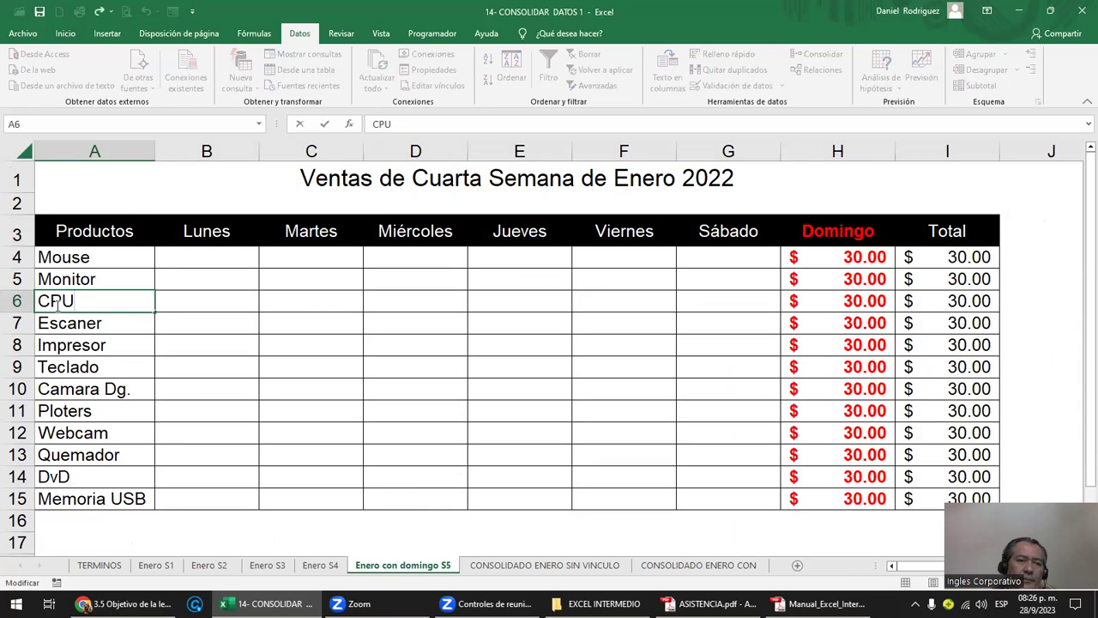
pyautogui.write('.')
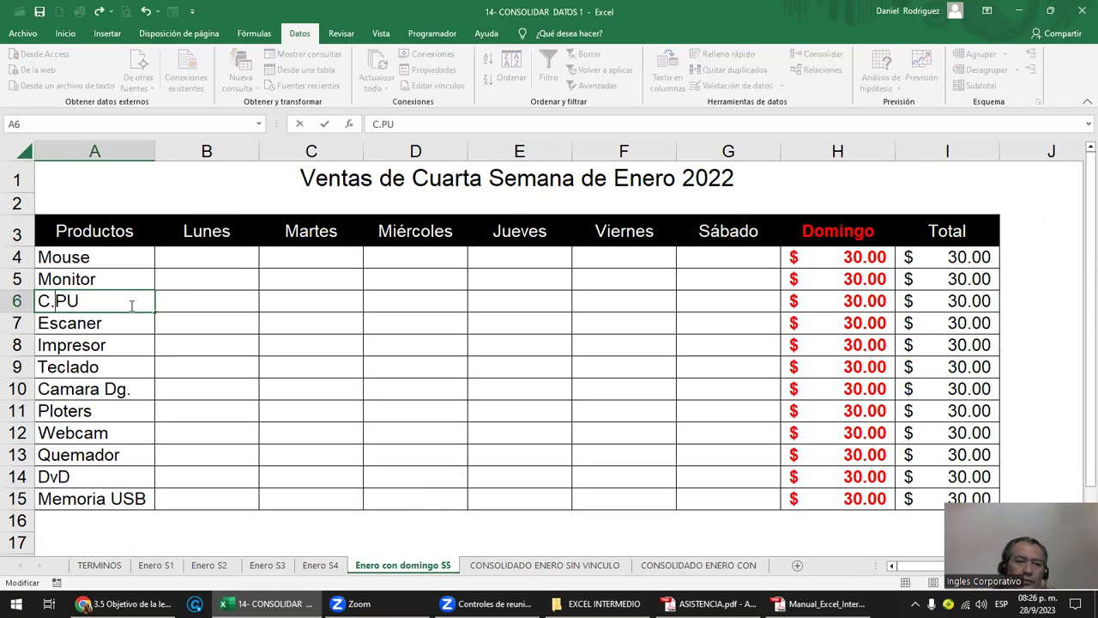
pyautogui.press('Return')
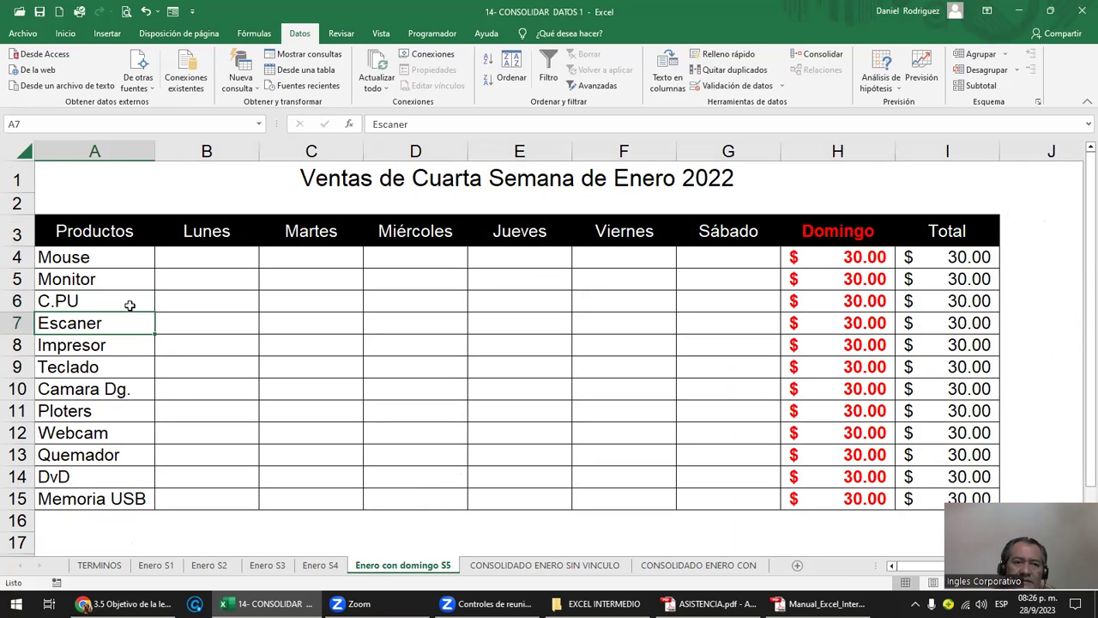
pyautogui.click(83, 305)
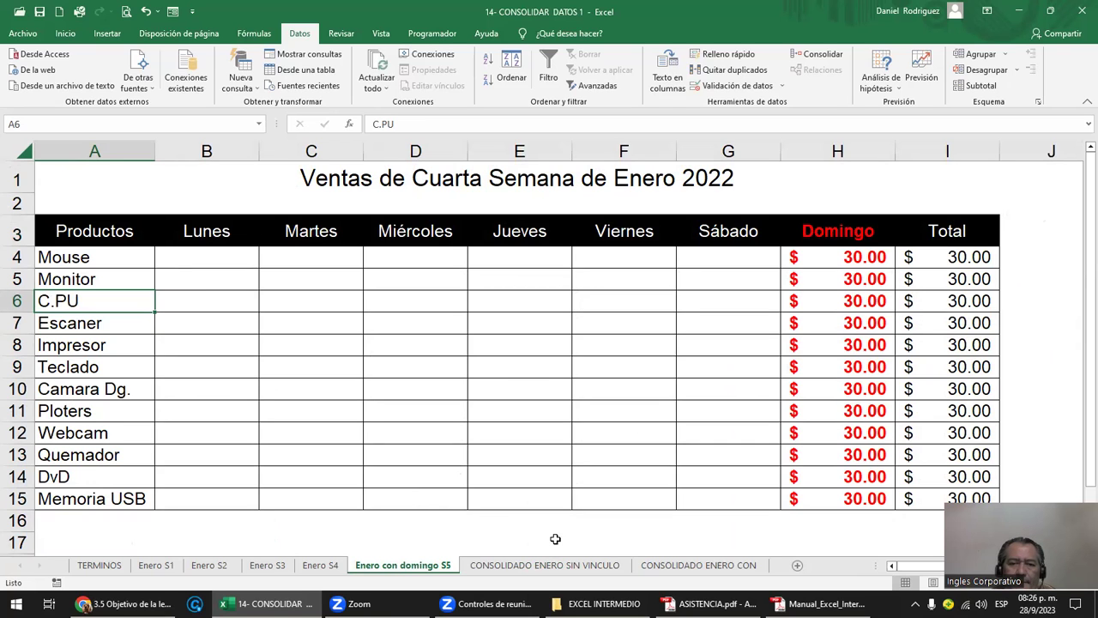
# - Run another consolidation into A35 on CONSOLIDADO ENERO SIN VINCULO
pyautogui.click(571, 566)
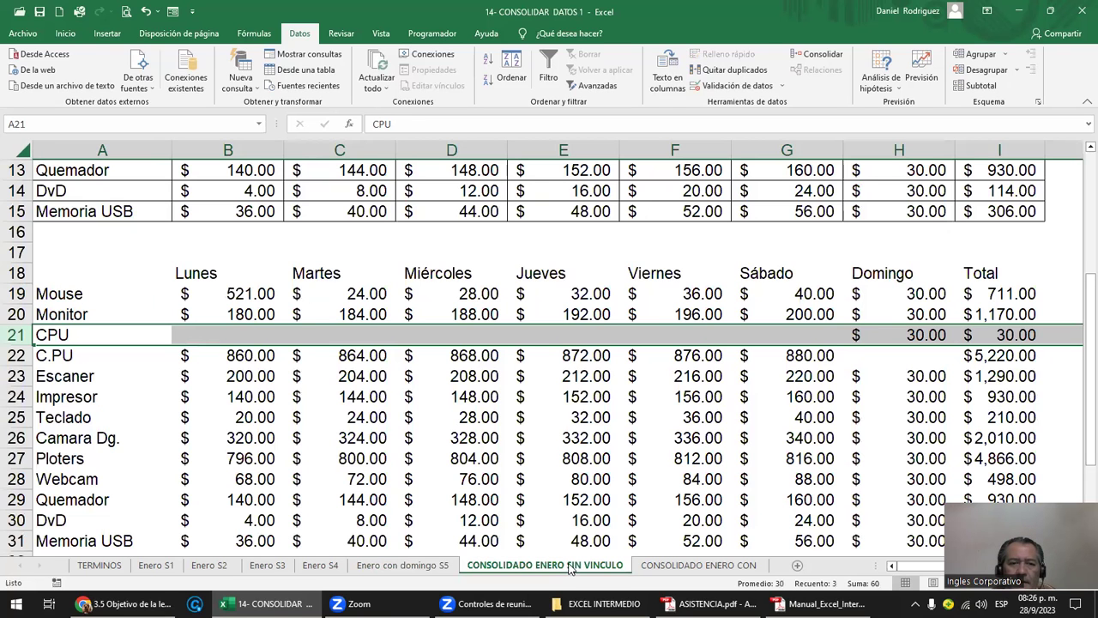
pyautogui.click(71, 275)
pyautogui.scroll(-3, 70, 275)
pyautogui.scroll(-2, 72, 292)
pyautogui.click(62, 316)
pyautogui.click(822, 57)
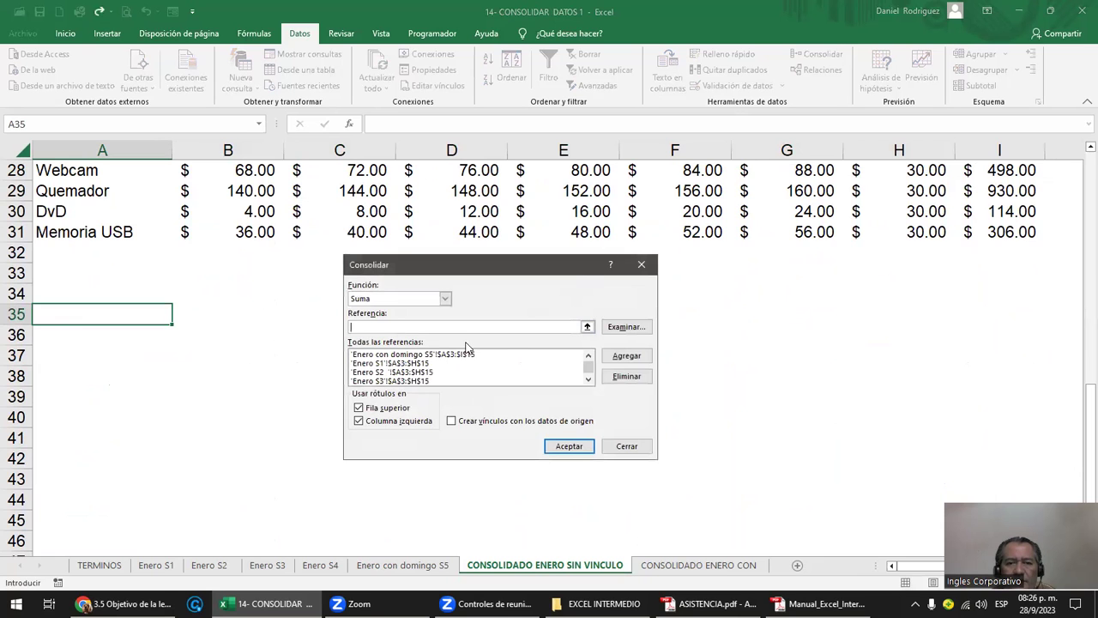
pyautogui.click(568, 446)
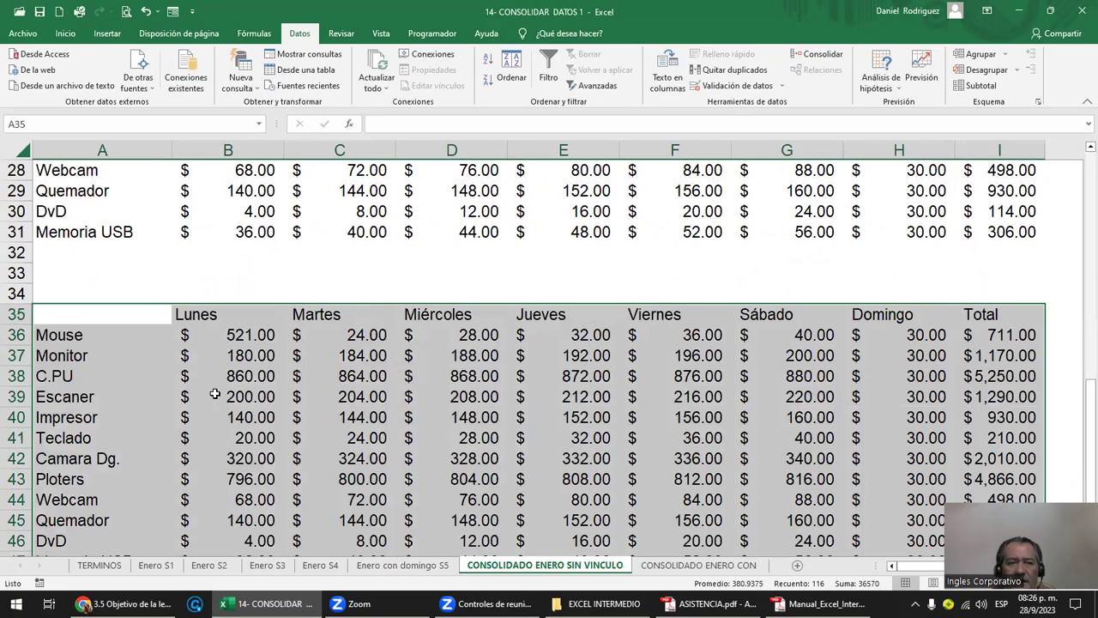
# - Check that the new table recombines C.PU at $5,250.00 with Domingo $30.00 throughout
pyautogui.click(18, 376)
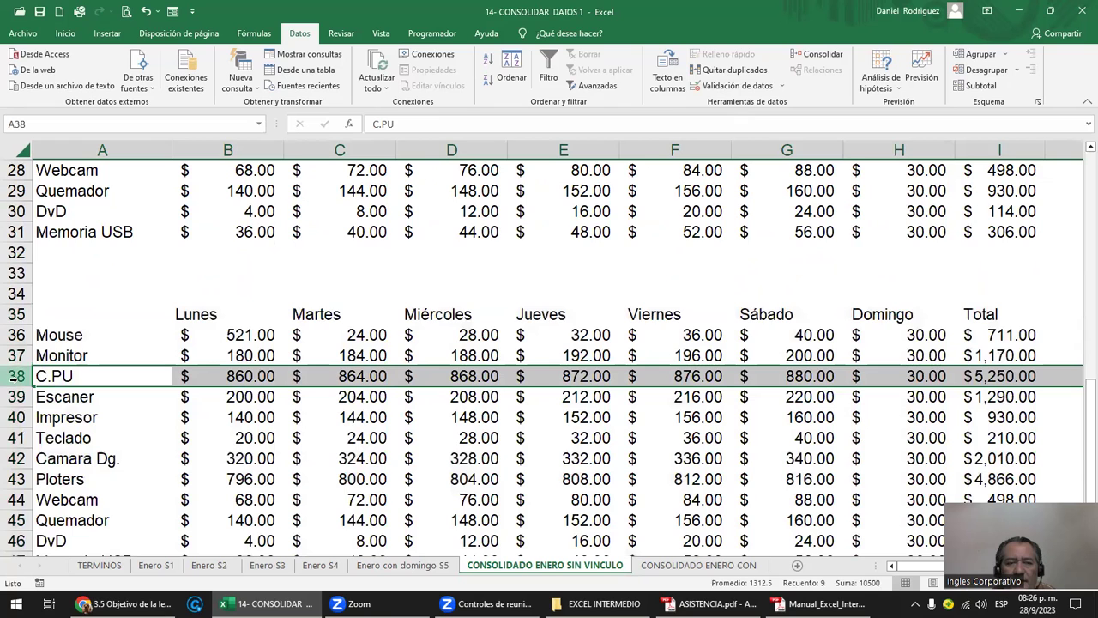
pyautogui.click(897, 150)
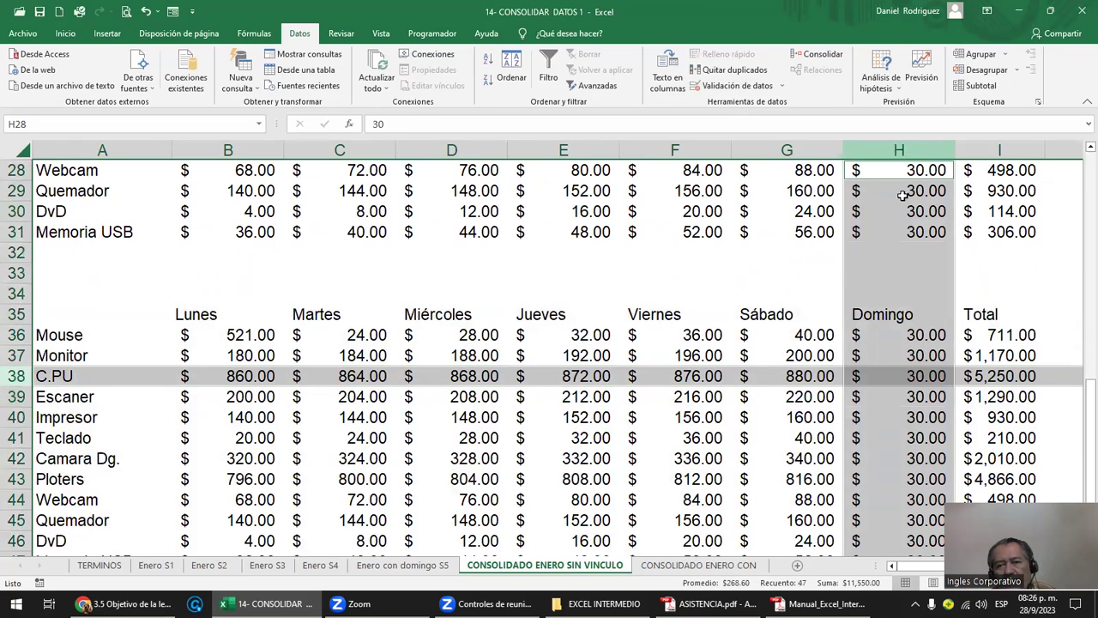
pyautogui.scroll(-2, 118, 379)
pyautogui.scroll(-1, 117, 378)
pyautogui.scroll(2, 117, 378)
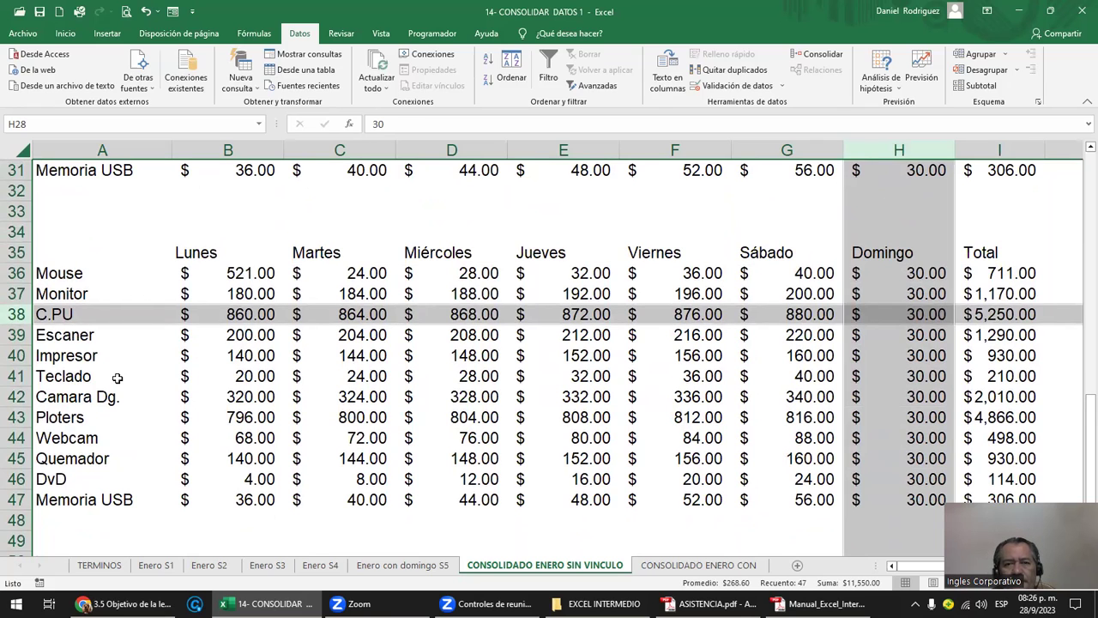
pyautogui.scroll(1, 118, 378)
pyautogui.scroll(1, 117, 378)
pyautogui.scroll(2, 117, 378)
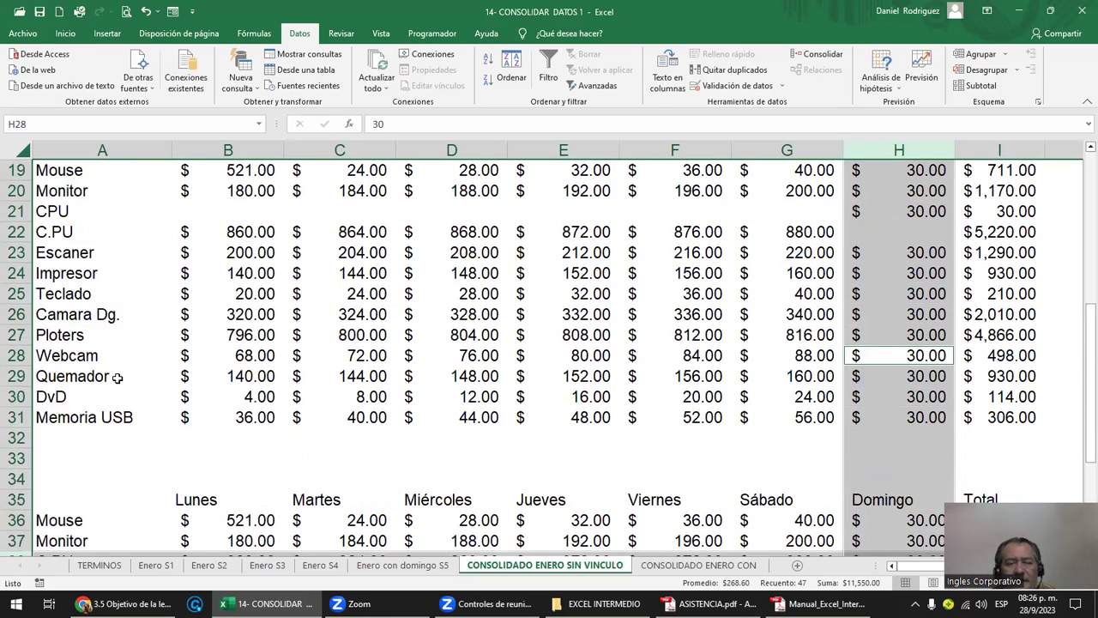
pyautogui.scroll(2, 118, 378)
pyautogui.click(60, 323)
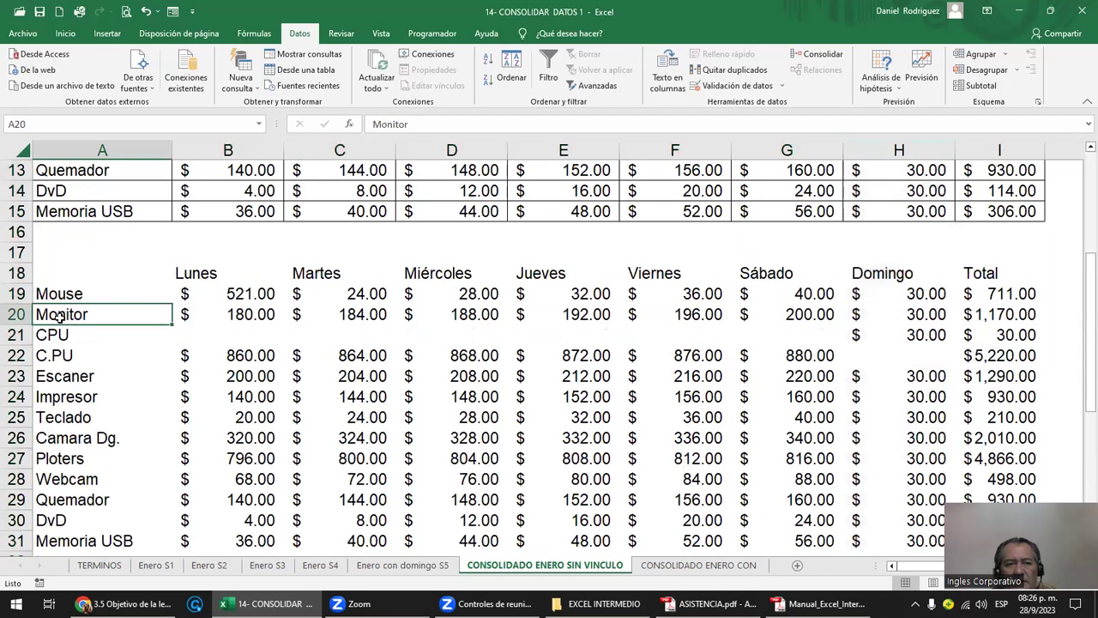
# - Select rows 18 downward covering the leftover consolidation tables
pyautogui.click(17, 273)
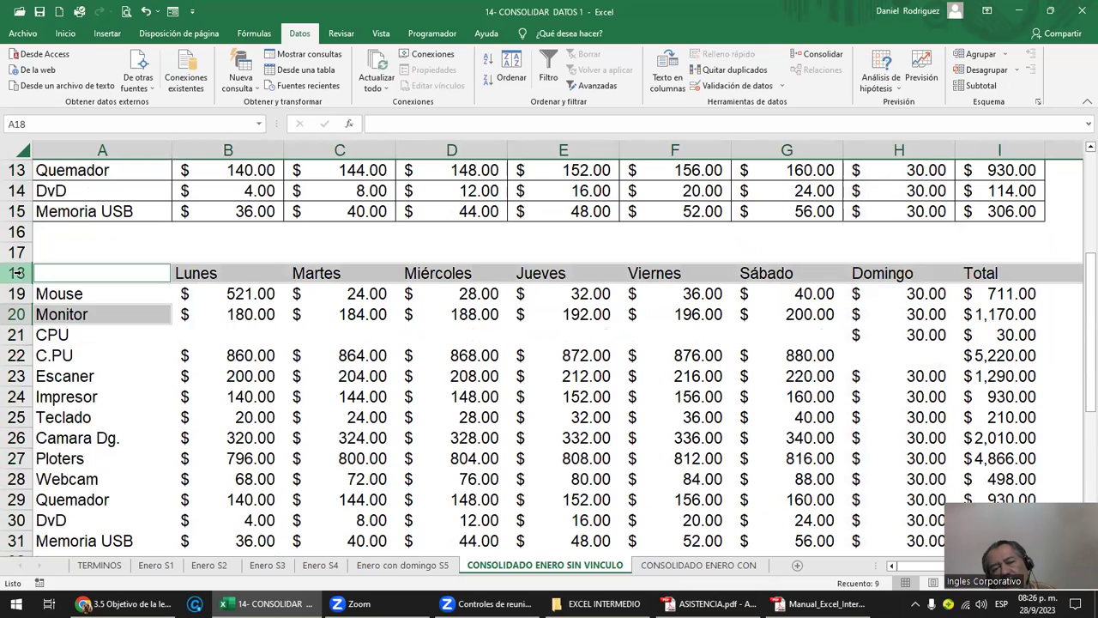
pyautogui.keyDown('ctrl'); pyautogui.moveTo(111, 291); pyautogui.dragTo(112, 542); pyautogui.keyUp('ctrl')
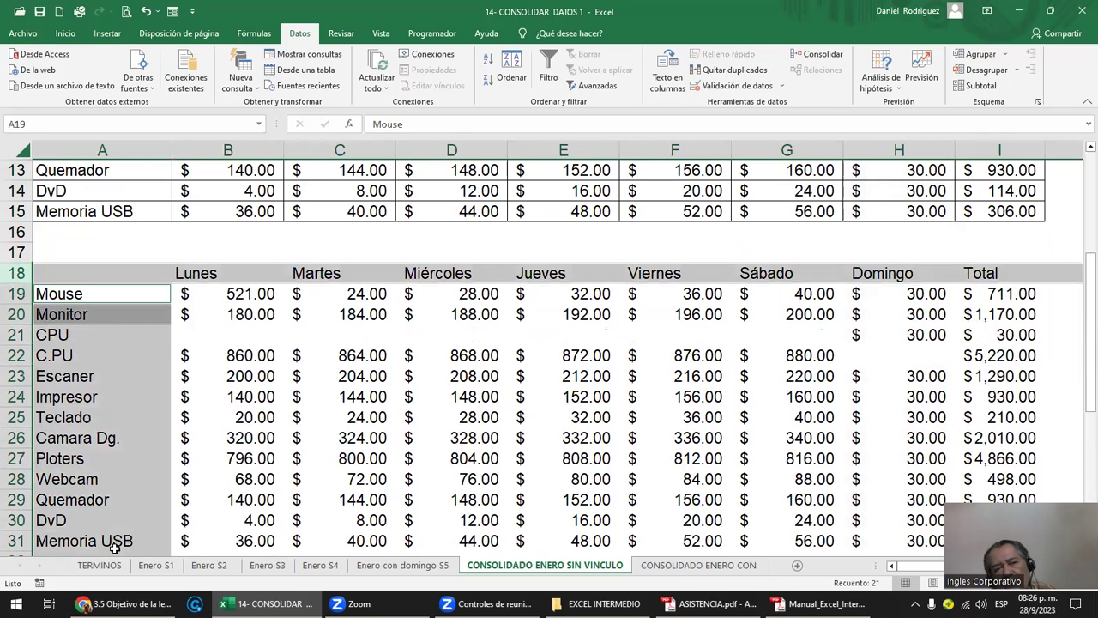
pyautogui.moveTo(17, 273); pyautogui.dragTo(15, 558)
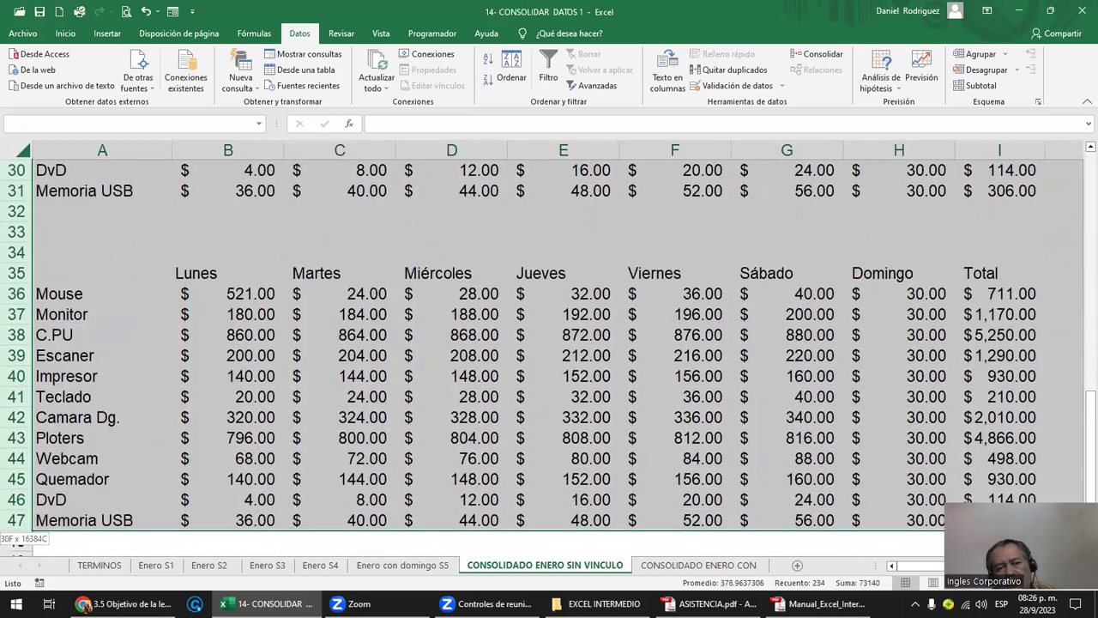
# - Delete the selected leftover rows with Ctrl+minus, keeping only the main summary in rows 1–15
pyautogui.hotkey('ctrl', '-')
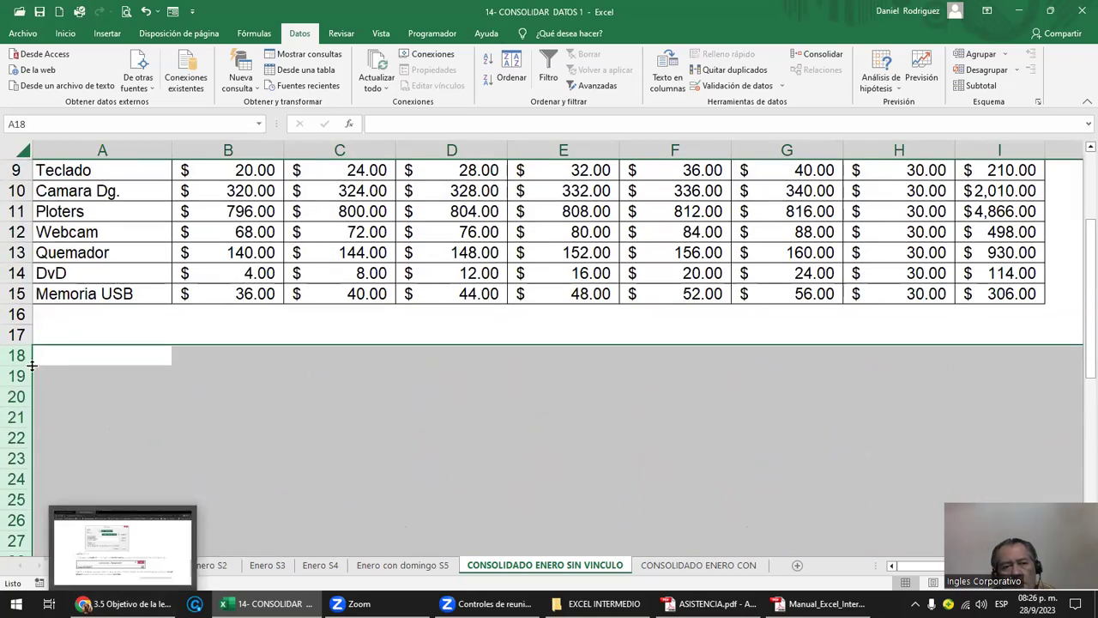
pyautogui.scroll(3, 65, 361)
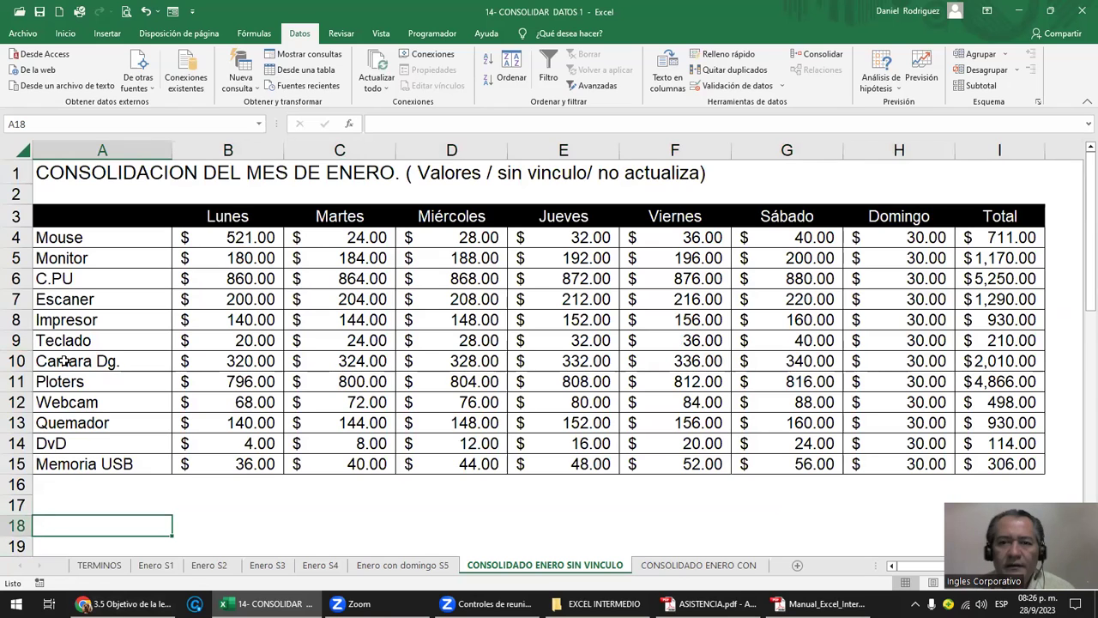
pyautogui.click(783, 225)
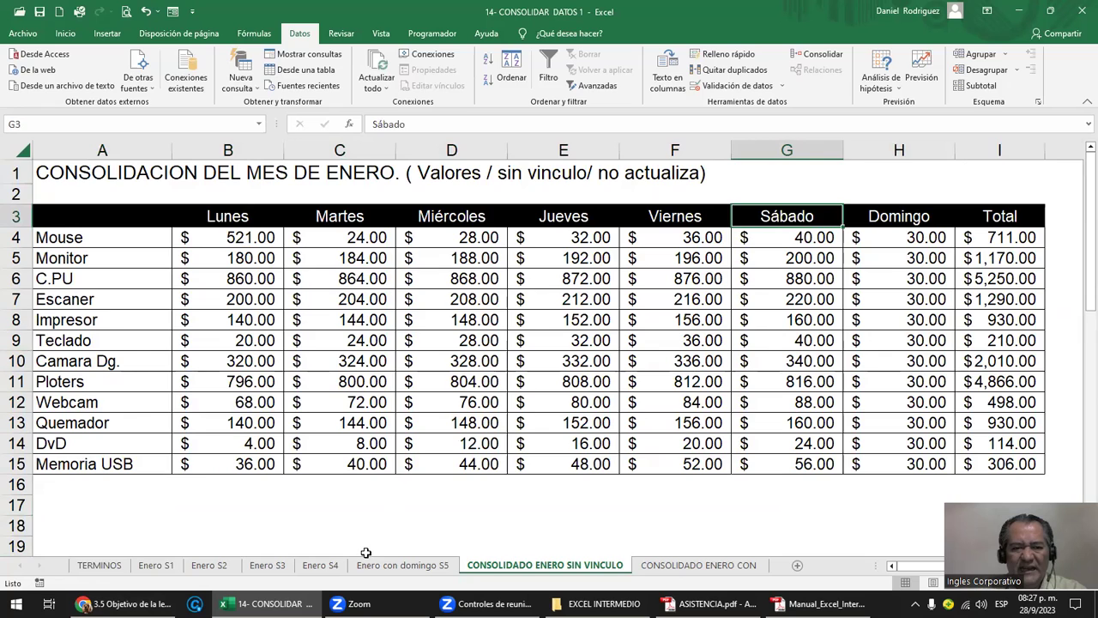
pyautogui.click(320, 565)
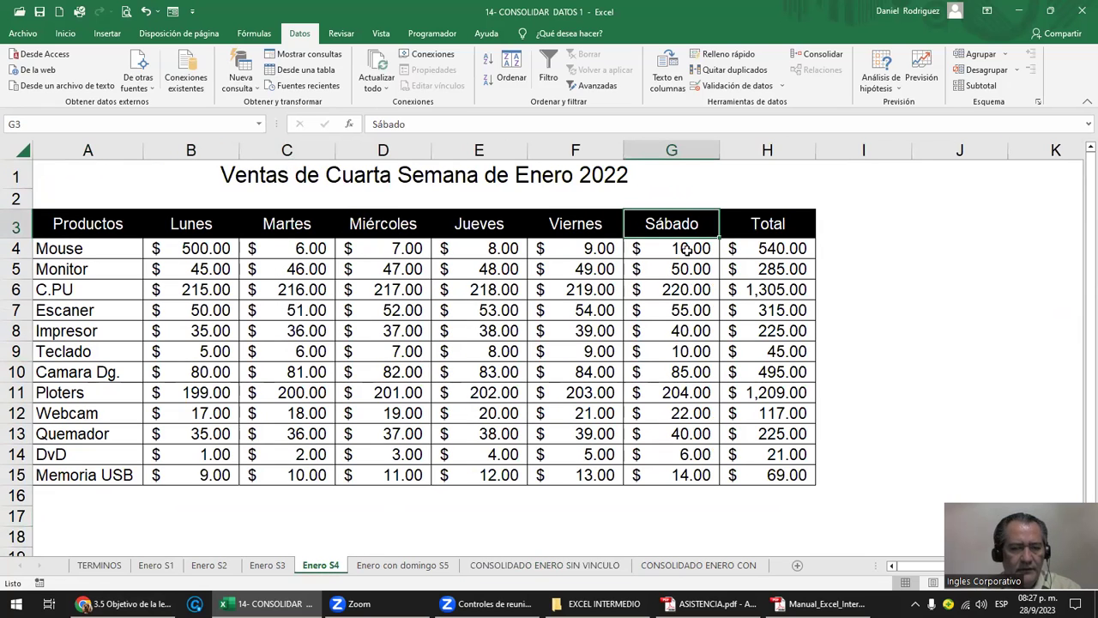
# - Change Enero S4's G3 heading from Sábado to Sabado, removing the accent
pyautogui.press('F2')
pyautogui.press('Left')
pyautogui.press('Left')
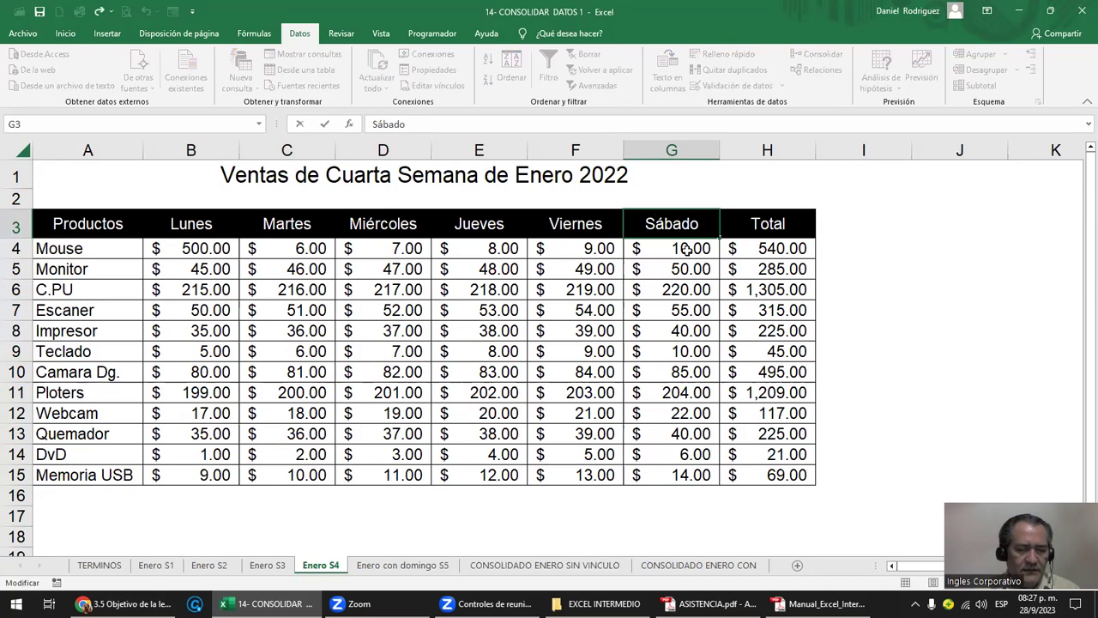
pyautogui.write('q')
pyautogui.press('BackSpace')
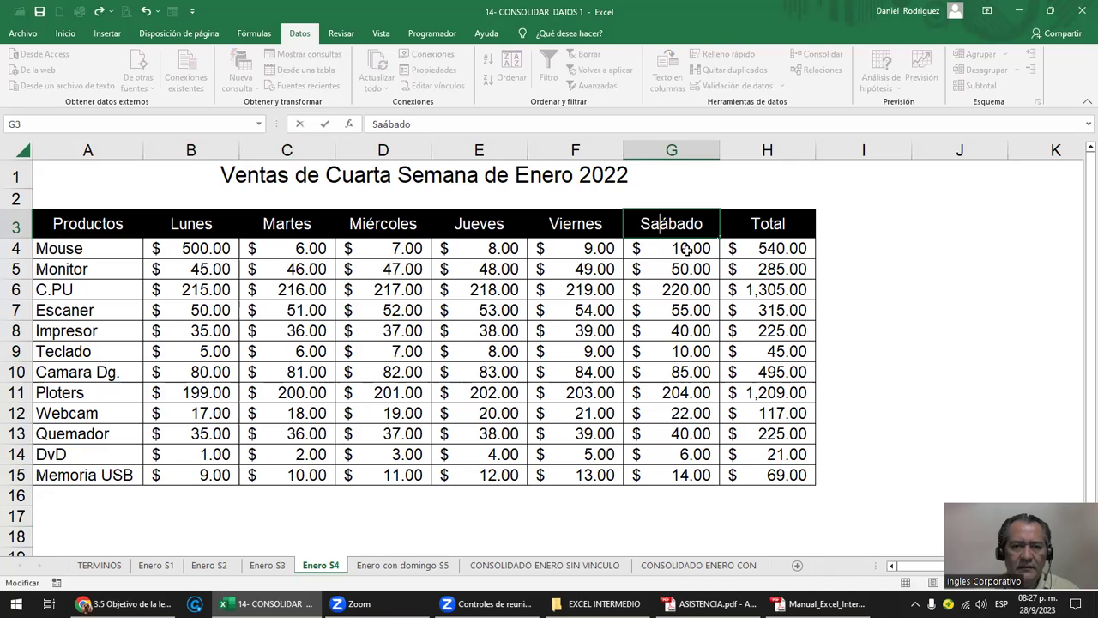
pyautogui.press('Delete')
pyautogui.press('Return')
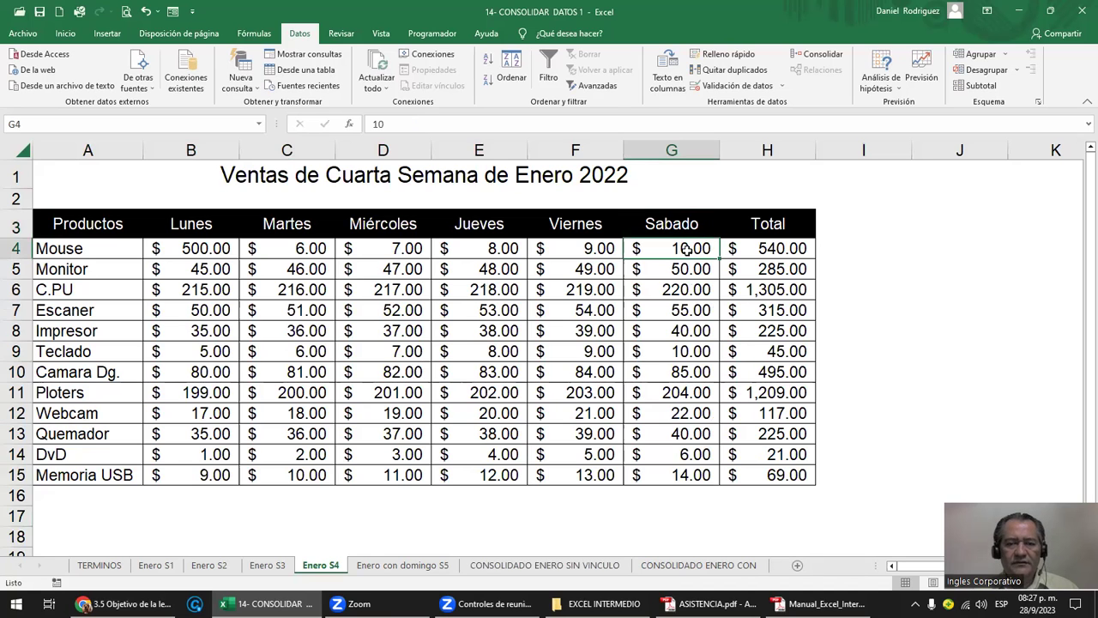
pyautogui.click(683, 223)
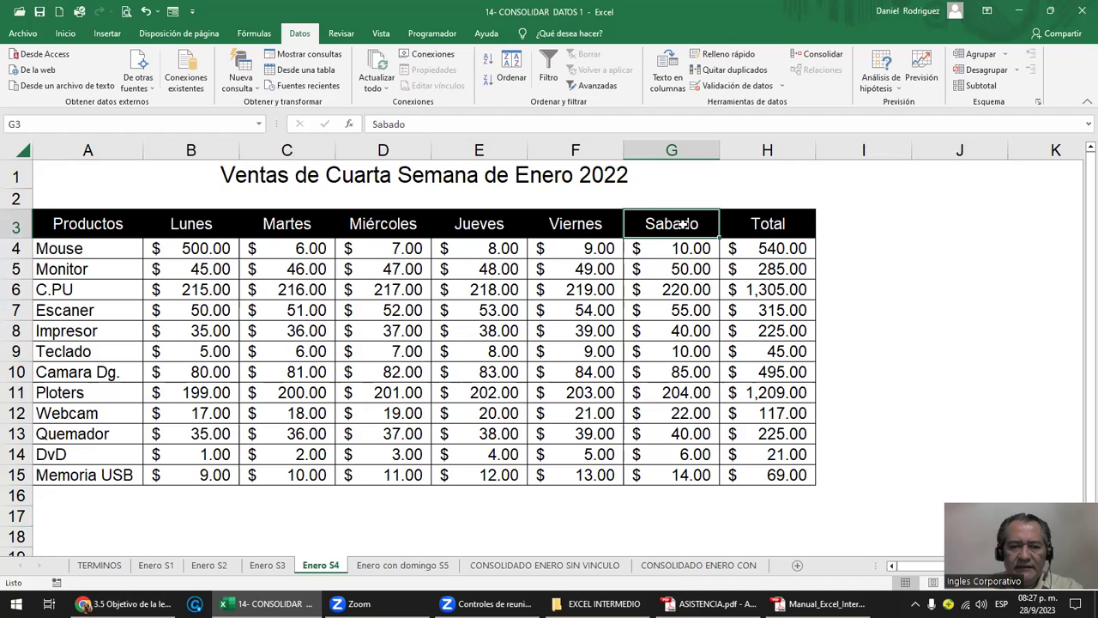
# - Return to CONSOLIDADO ENERO SIN VINCULO and select A18 as the next destination
pyautogui.click(421, 565)
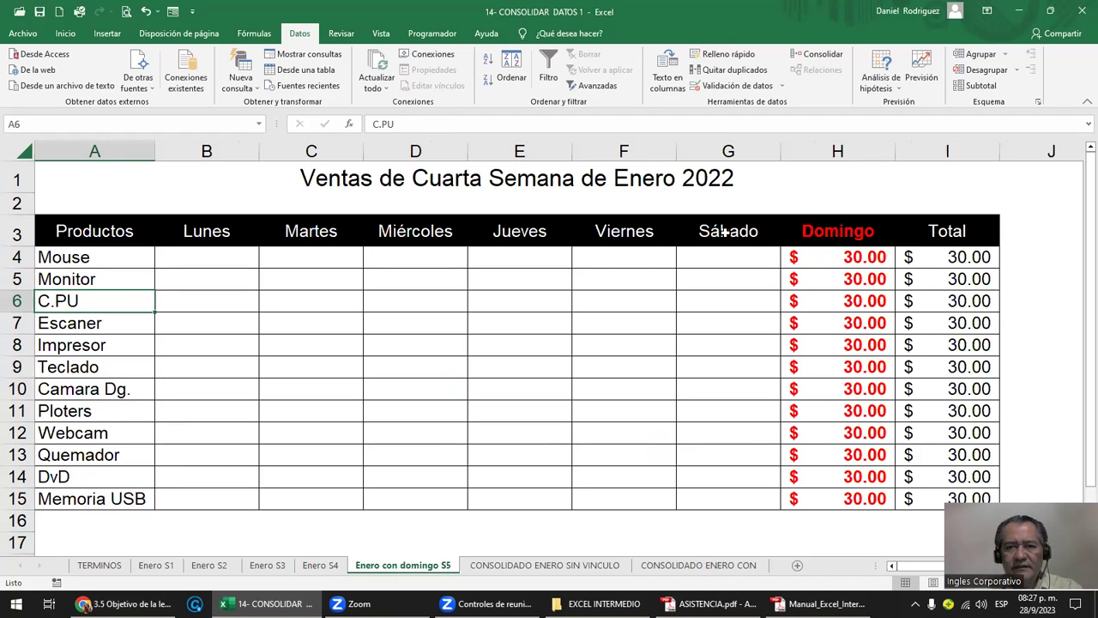
pyautogui.click(544, 566)
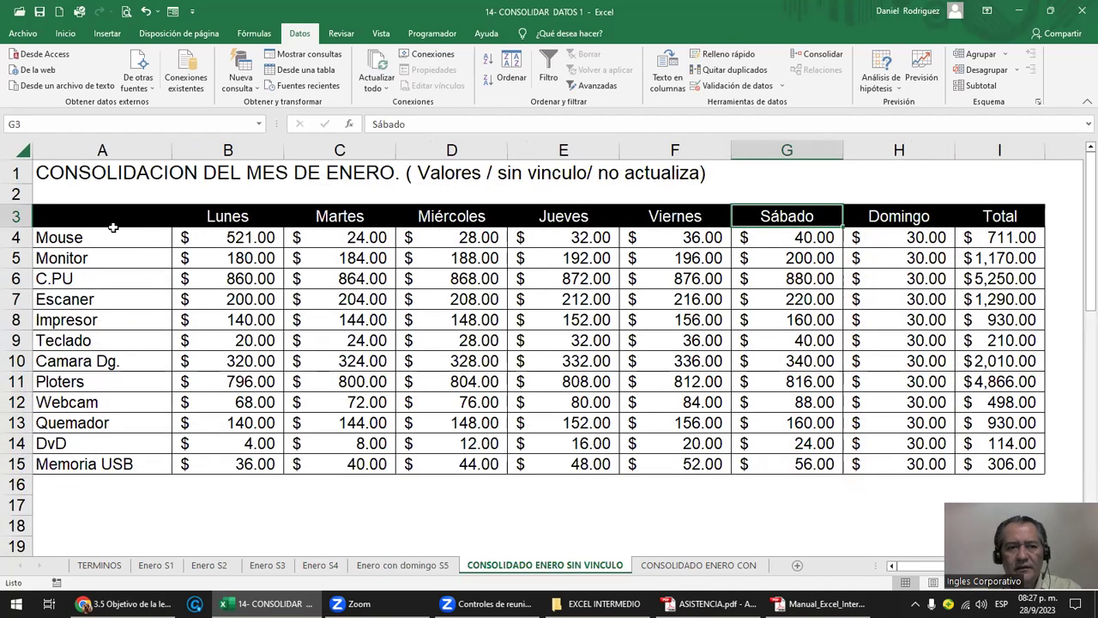
pyautogui.click(50, 524)
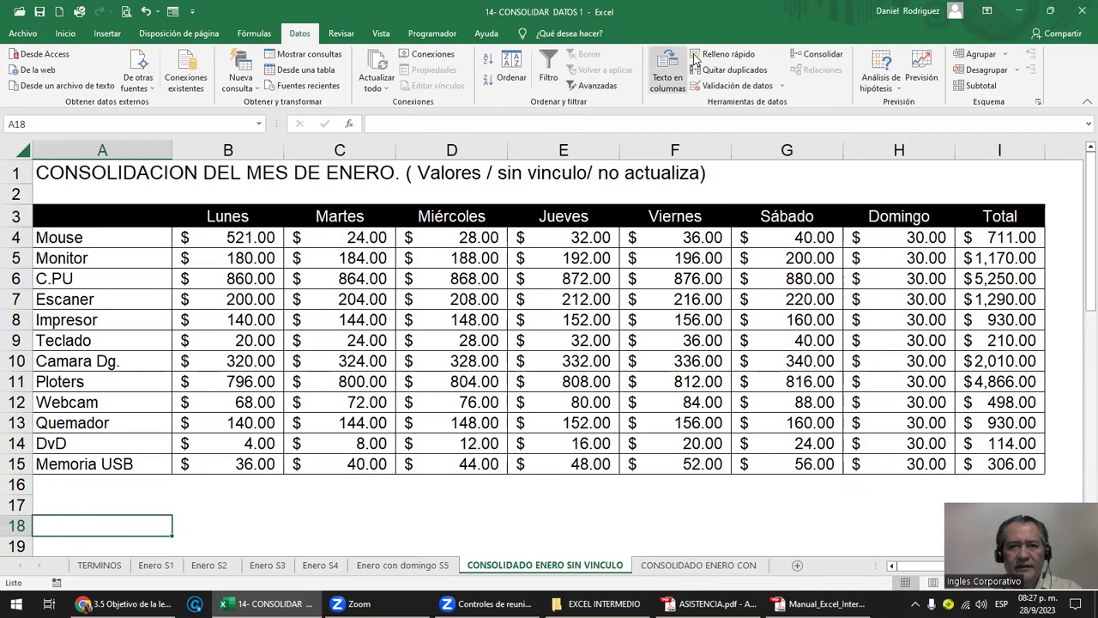
# - Rerun the consolidation at A18, producing separate Sábado and unaccented Sabado columns
pyautogui.click(817, 54)
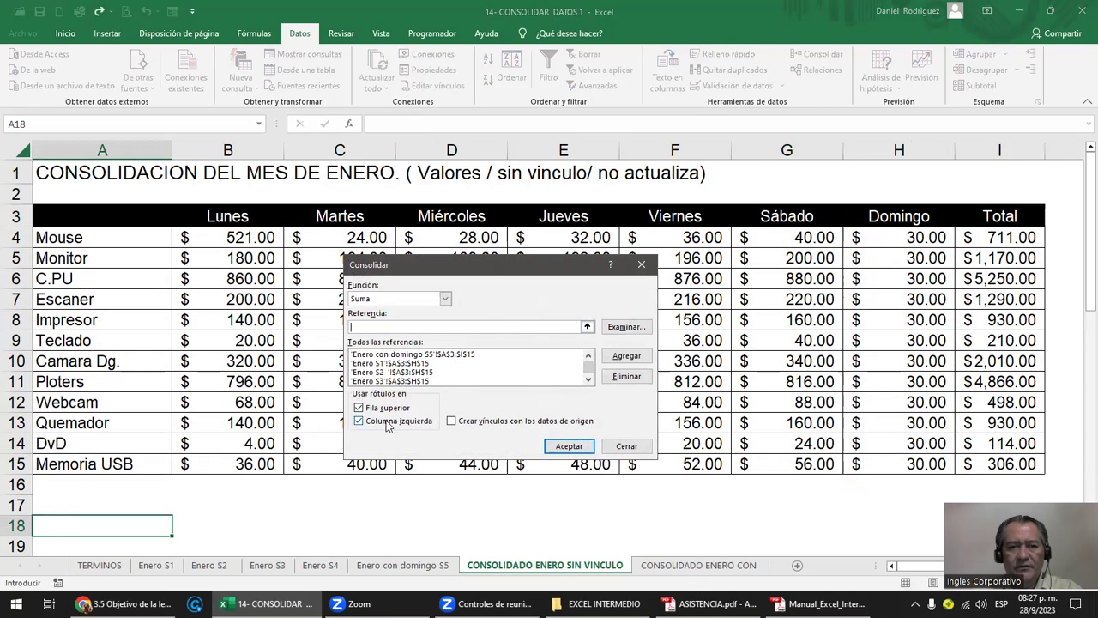
pyautogui.click(569, 446)
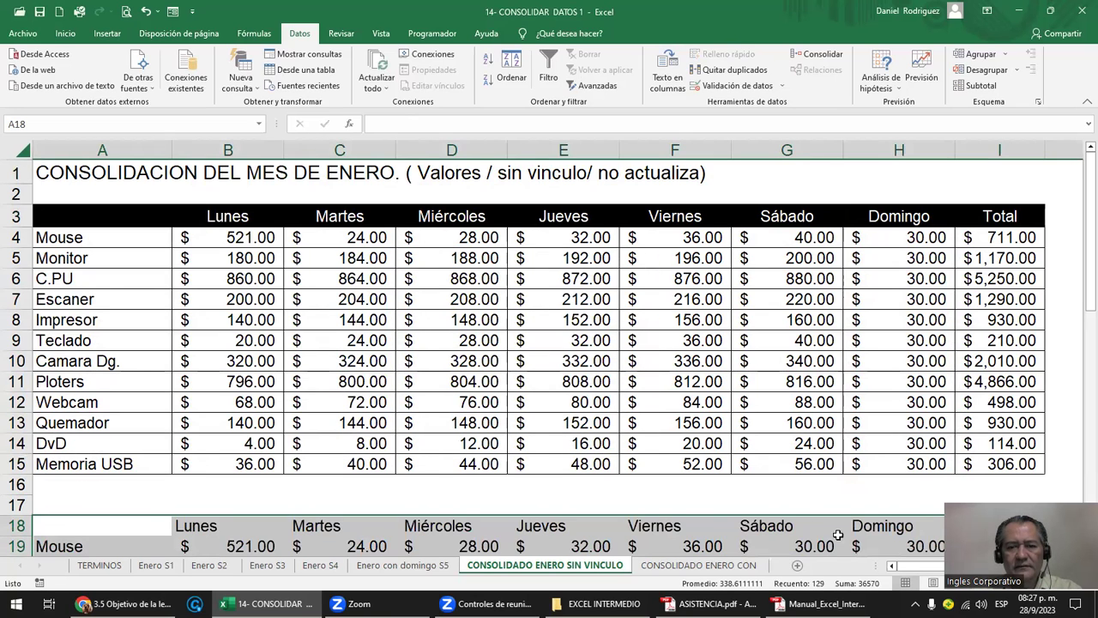
pyautogui.click(793, 525)
pyautogui.scroll(-2, 793, 527)
pyautogui.scroll(-1, 793, 525)
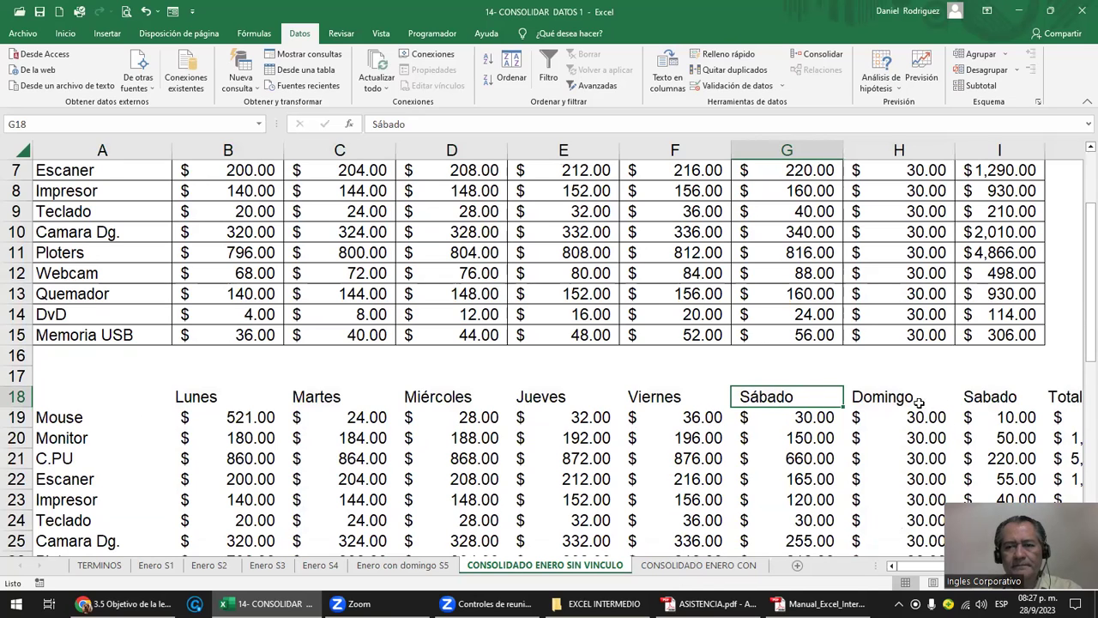
pyautogui.click(986, 400)
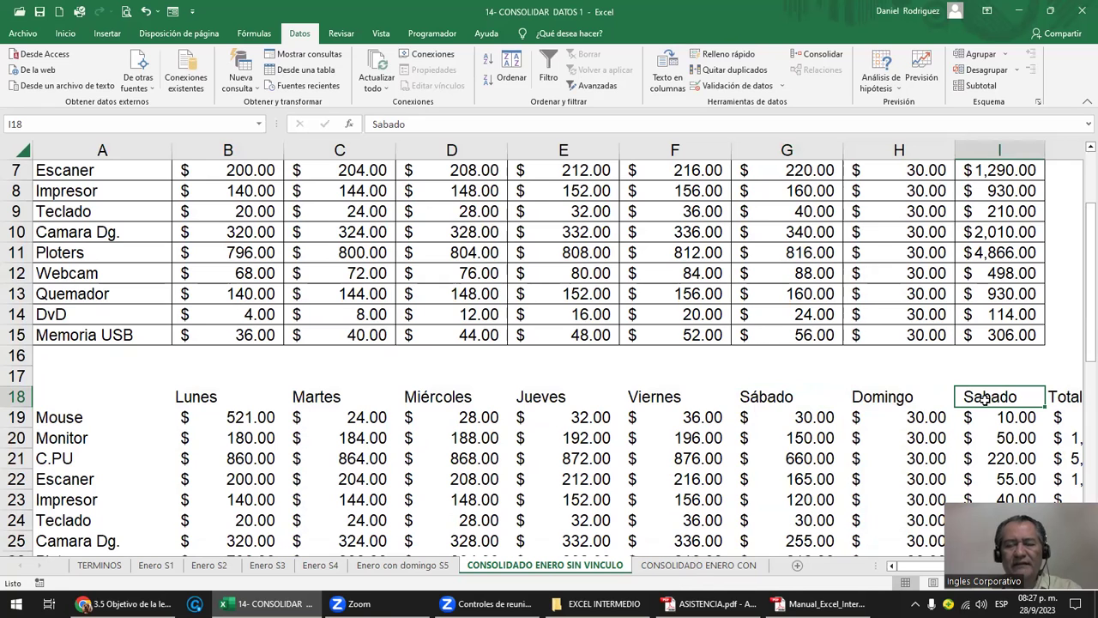
# - Compare the new Mouse total of $711.00 with the upper table's Mouse and Memoria USB totals
pyautogui.press('Right')
pyautogui.press('Right')
pyautogui.press('Down')
pyautogui.press('Left')
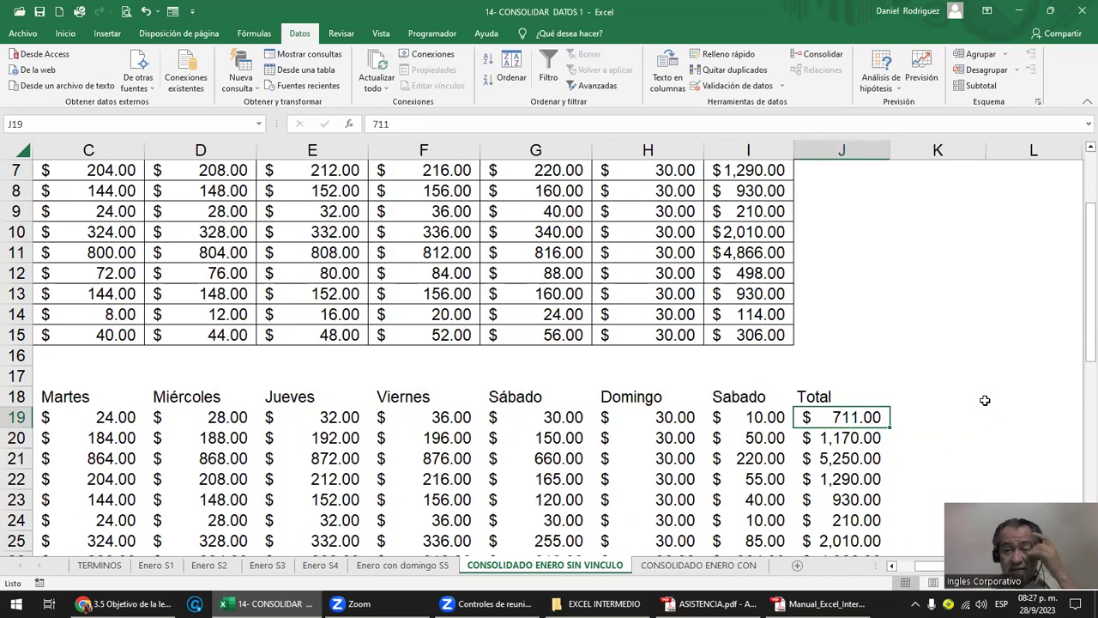
pyautogui.scroll(2, 980, 399)
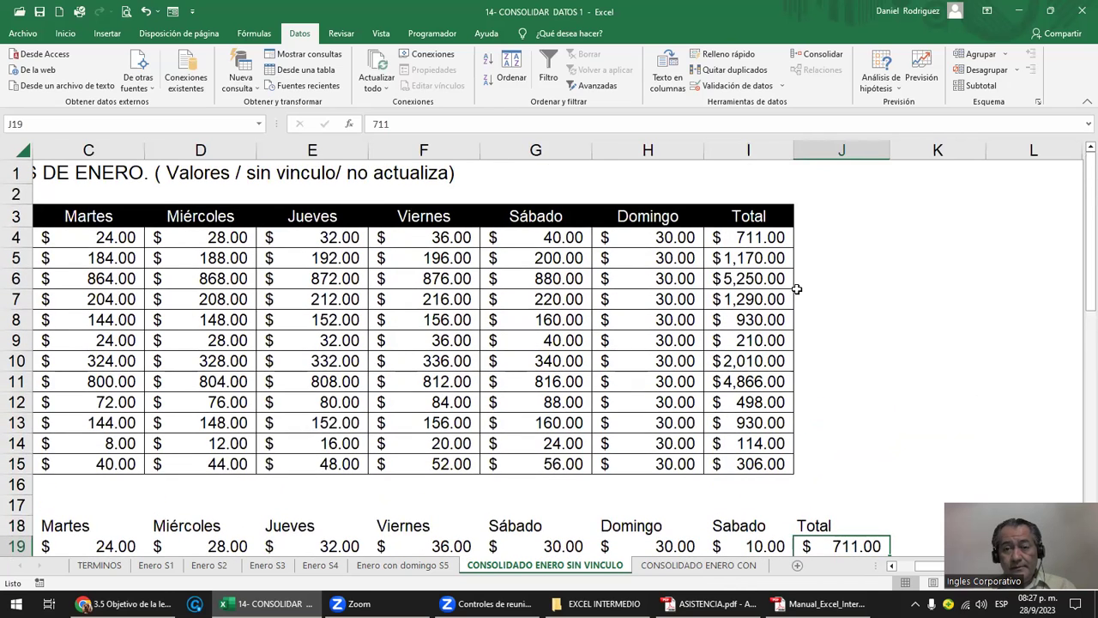
pyautogui.click(751, 240)
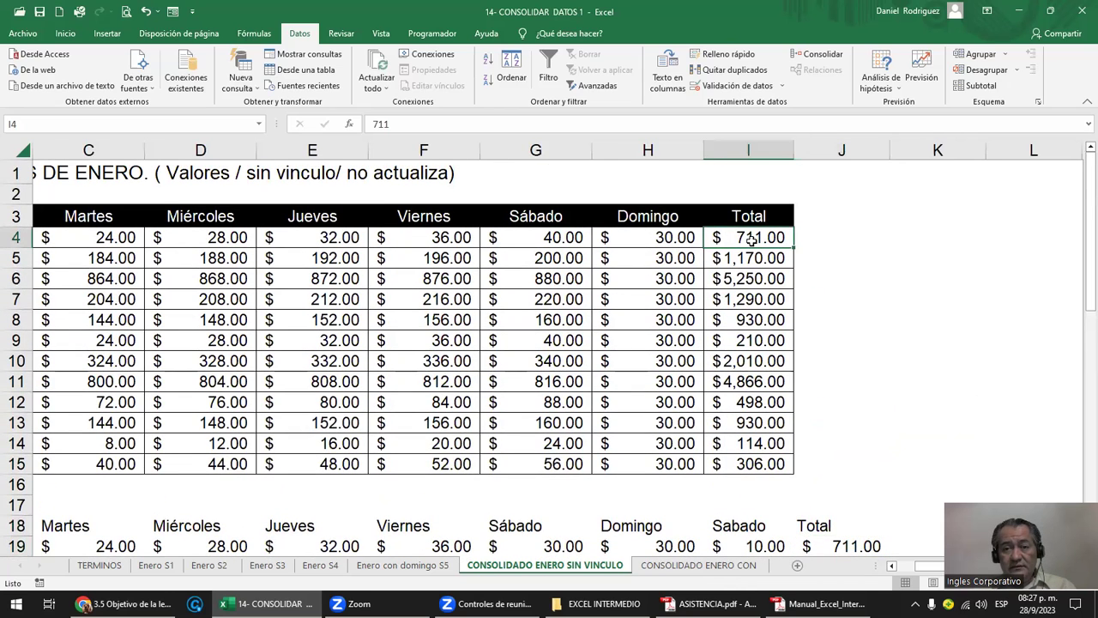
pyautogui.click(747, 467)
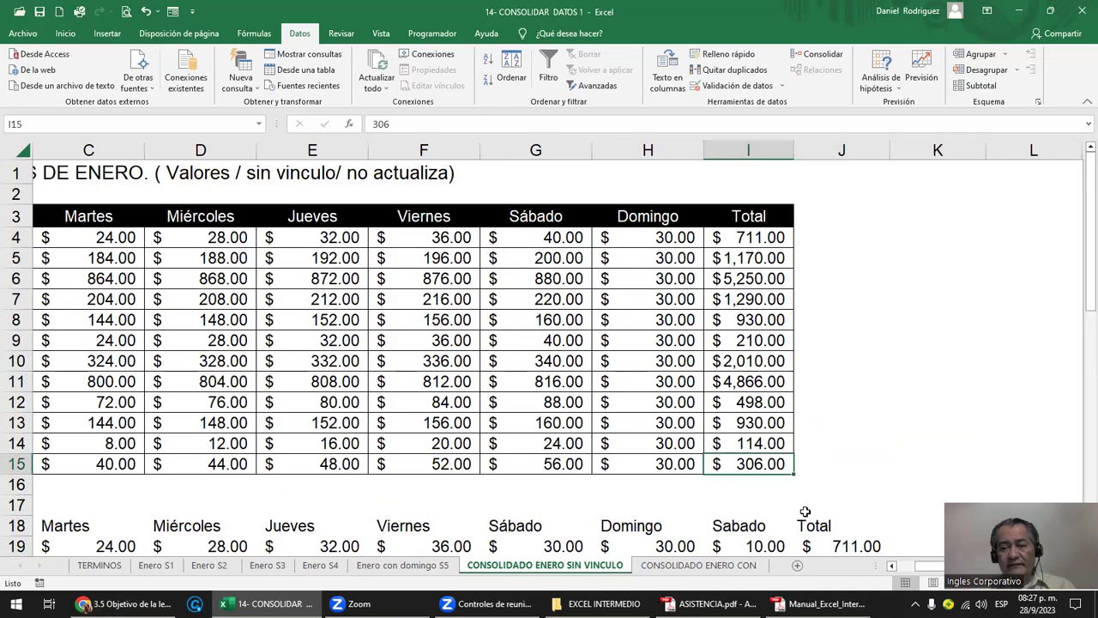
pyautogui.scroll(-1, 806, 511)
pyautogui.scroll(-1, 806, 511)
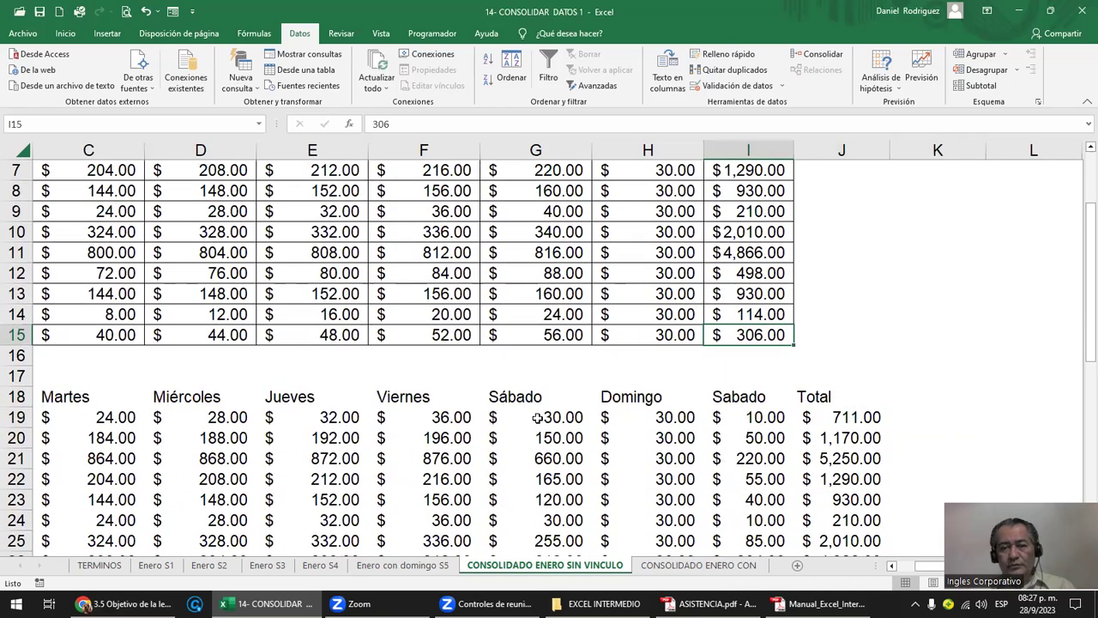
# - Recheck the Sábado and Sabado columns and Mouse's Jueves value, ending at cell A3
pyautogui.click(508, 398)
pyautogui.scroll(1, 506, 398)
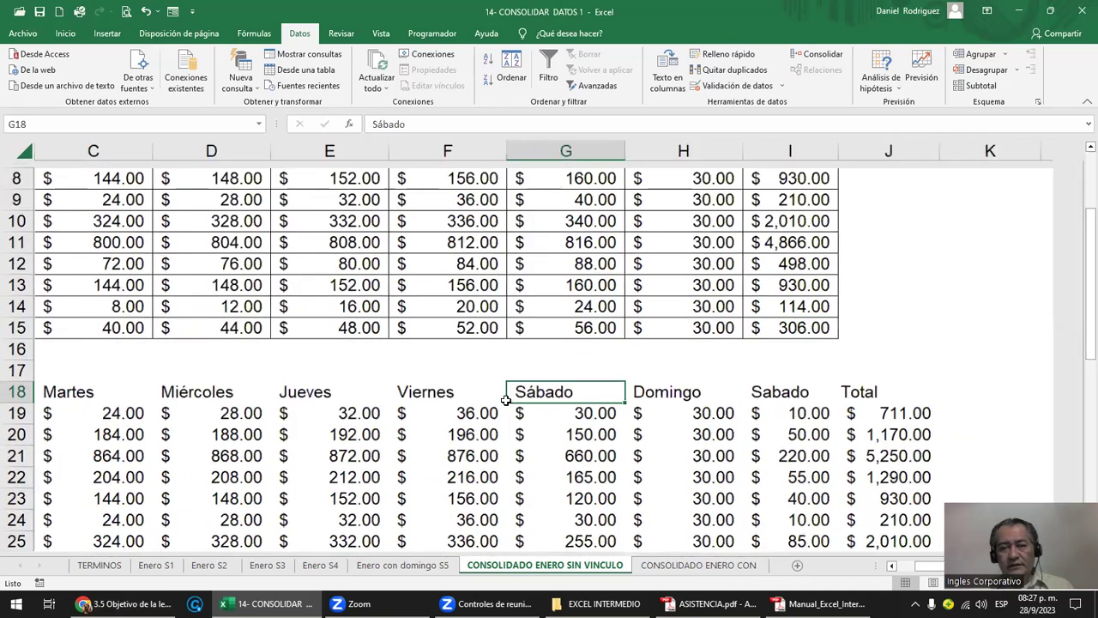
pyautogui.scroll(1, 515, 395)
pyautogui.click(820, 392)
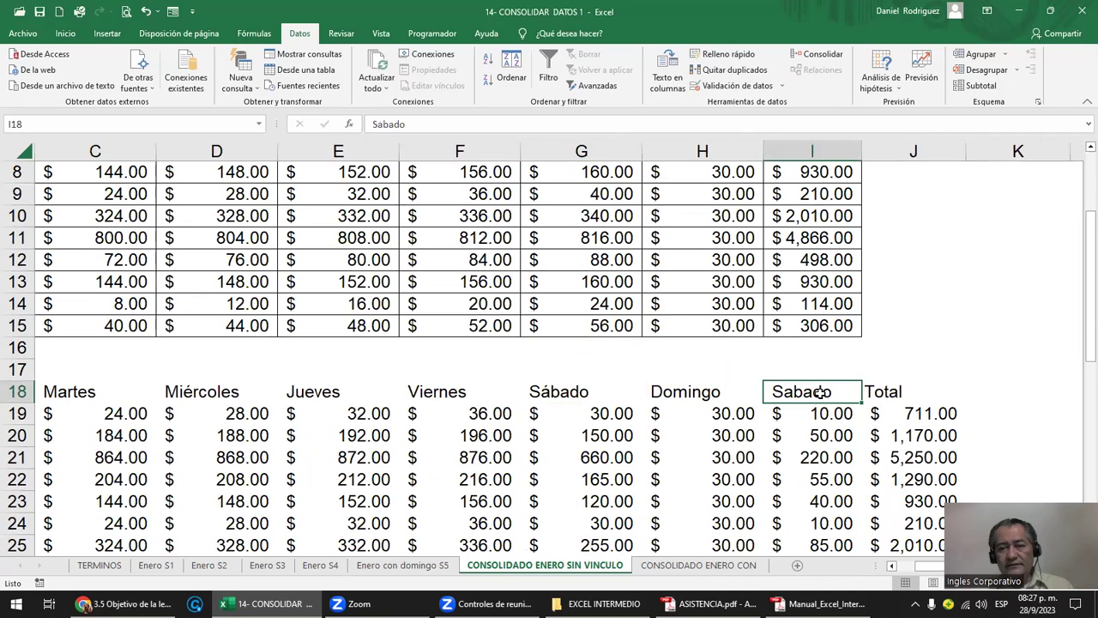
pyautogui.scroll(3, 820, 392)
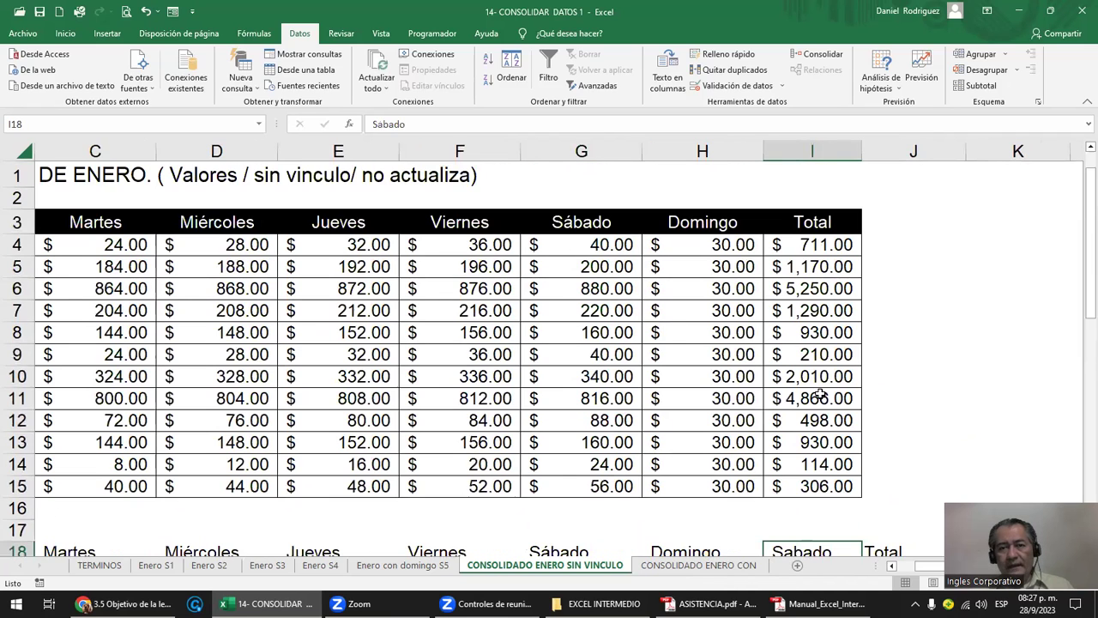
pyautogui.click(378, 241)
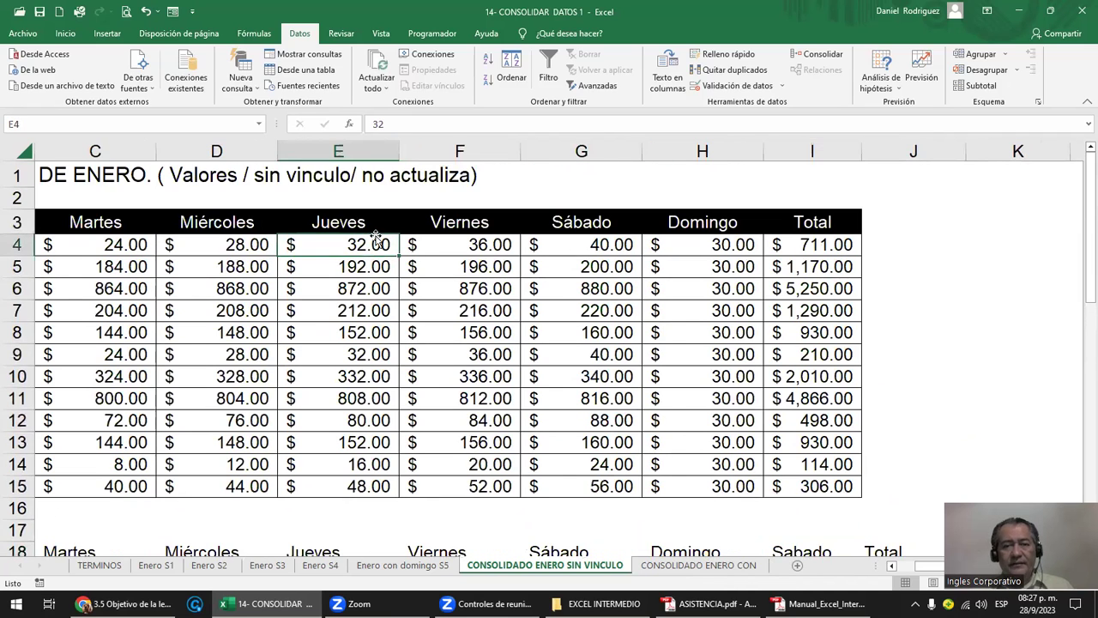
pyautogui.press('Left')
pyautogui.press('Left')
pyautogui.press('Left')
pyautogui.press('Left')
pyautogui.press('Up')
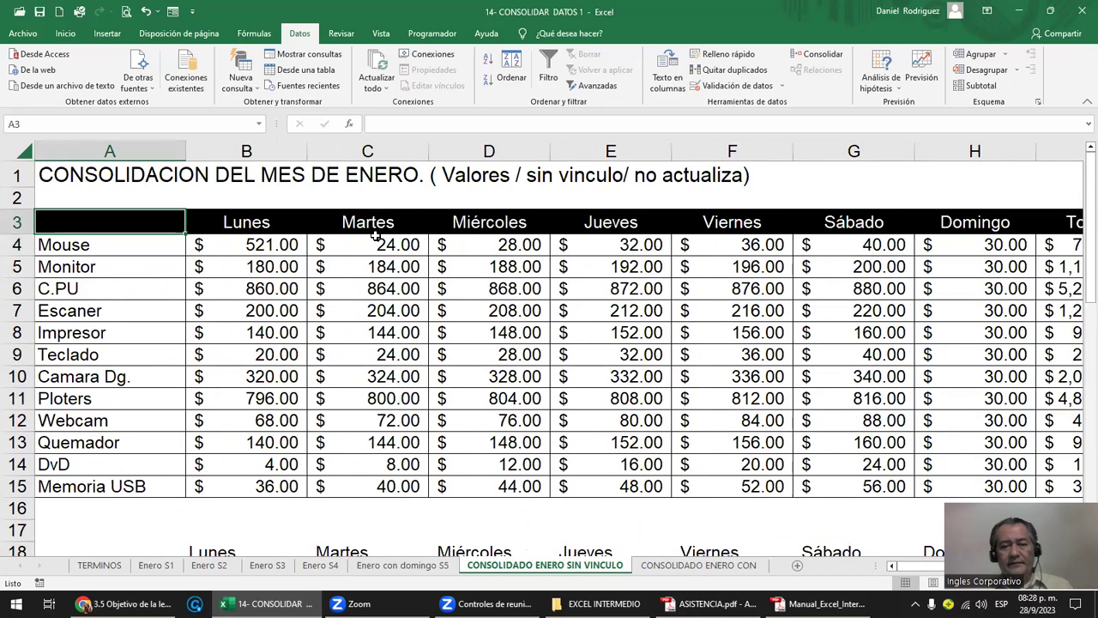
# - Reconsolidate the main January table at A3 and select the new Sabado column I
pyautogui.click(819, 54)
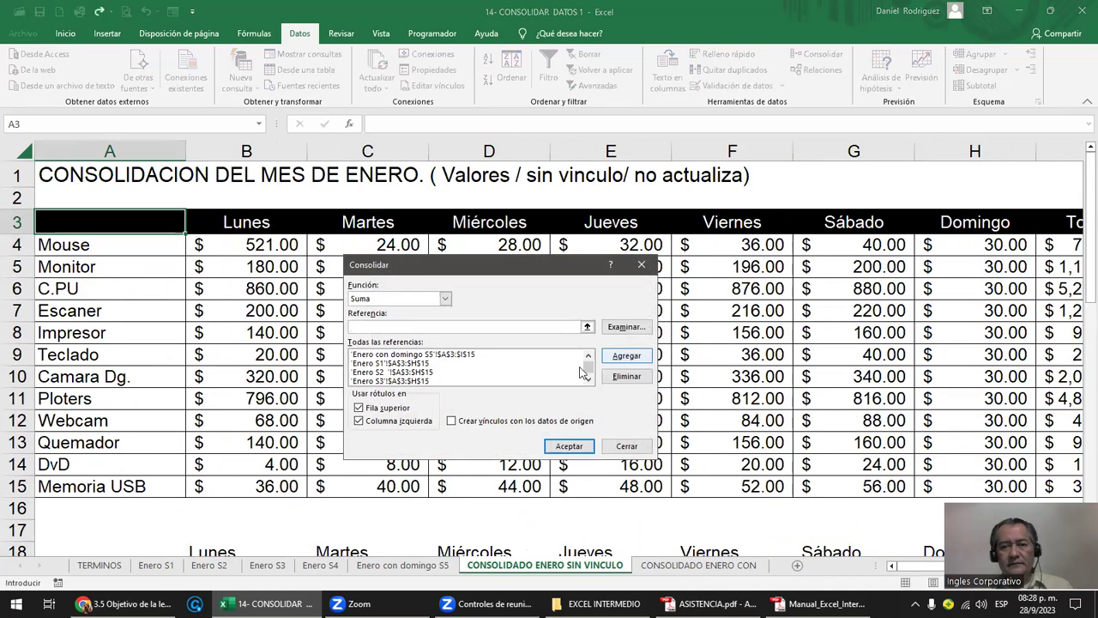
pyautogui.click(566, 446)
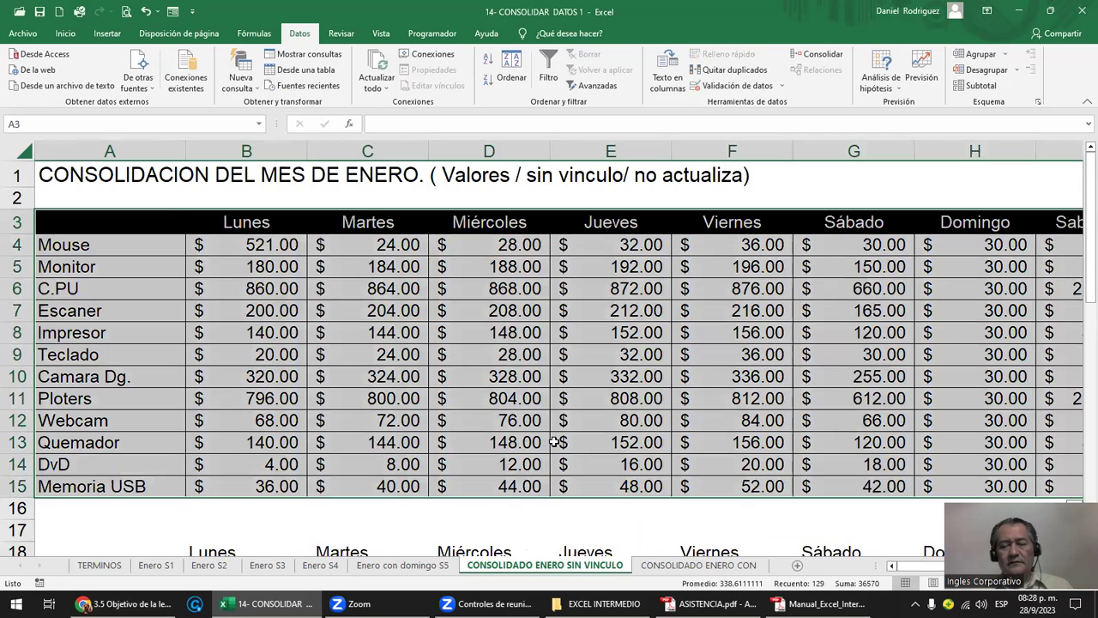
pyautogui.press('Right')
pyautogui.press('Right')
pyautogui.press('Right')
pyautogui.press('Right')
pyautogui.press('Right')
pyautogui.press('Right')
pyautogui.press('Right')
pyautogui.press('Right')
pyautogui.press('Right')
pyautogui.press('Left')
pyautogui.press('Left')
pyautogui.press('Left')
pyautogui.press('Left')
pyautogui.press('Left')
pyautogui.press('Left')
pyautogui.press('Left')
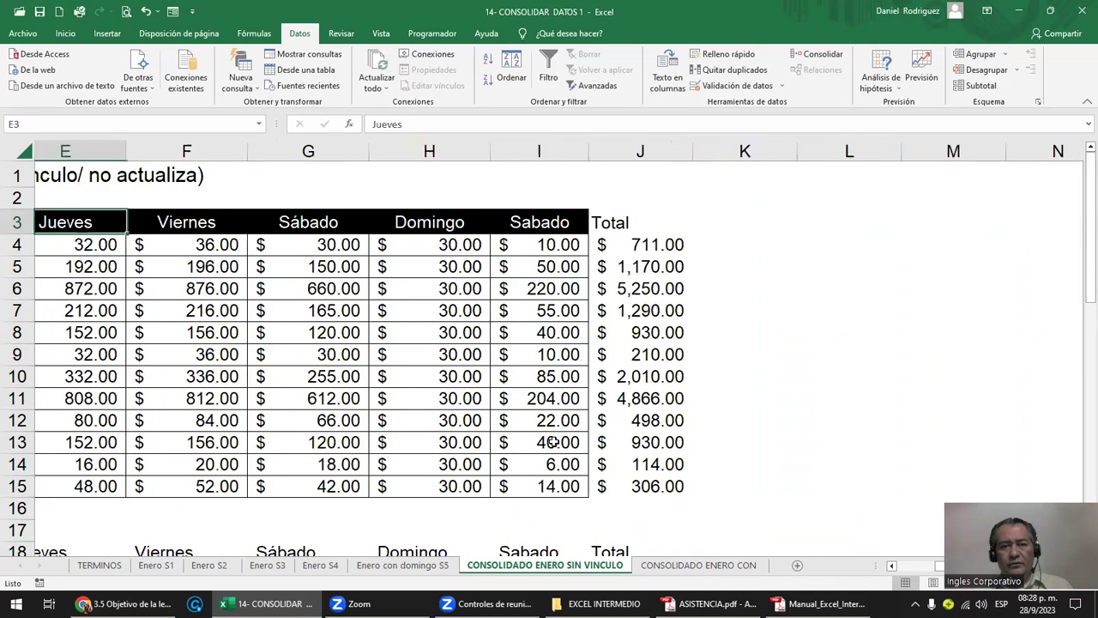
pyautogui.press('Left')
pyautogui.press('Right')
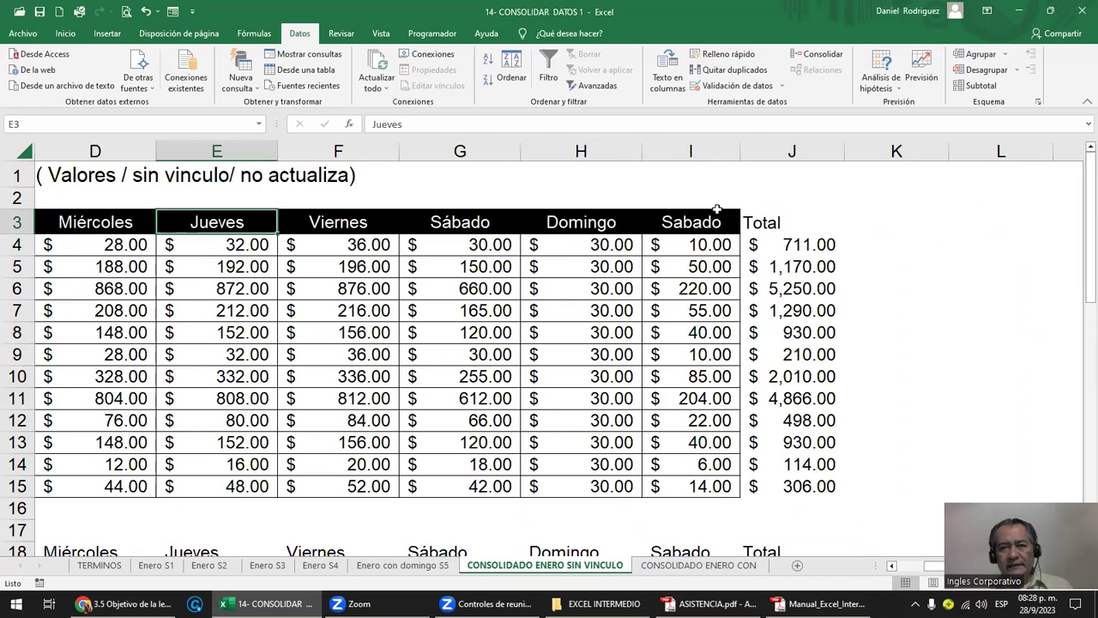
pyautogui.click(705, 153)
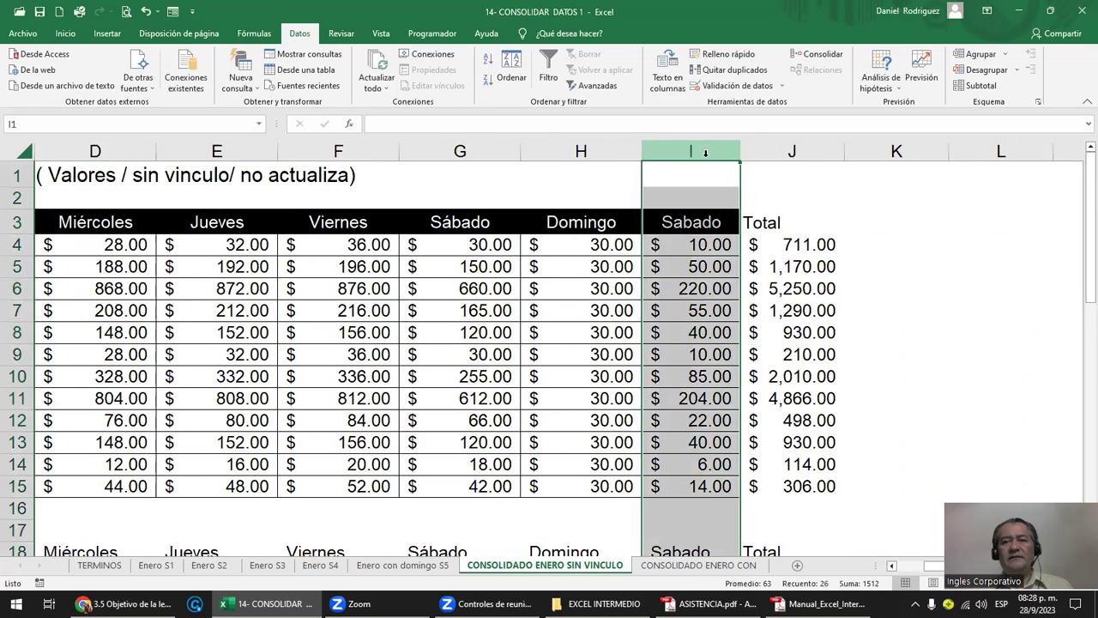
# - Copy the Sabado formatting from I3:I15 onto the Total column J3:J15
pyautogui.moveTo(699, 214); pyautogui.dragTo(703, 486)
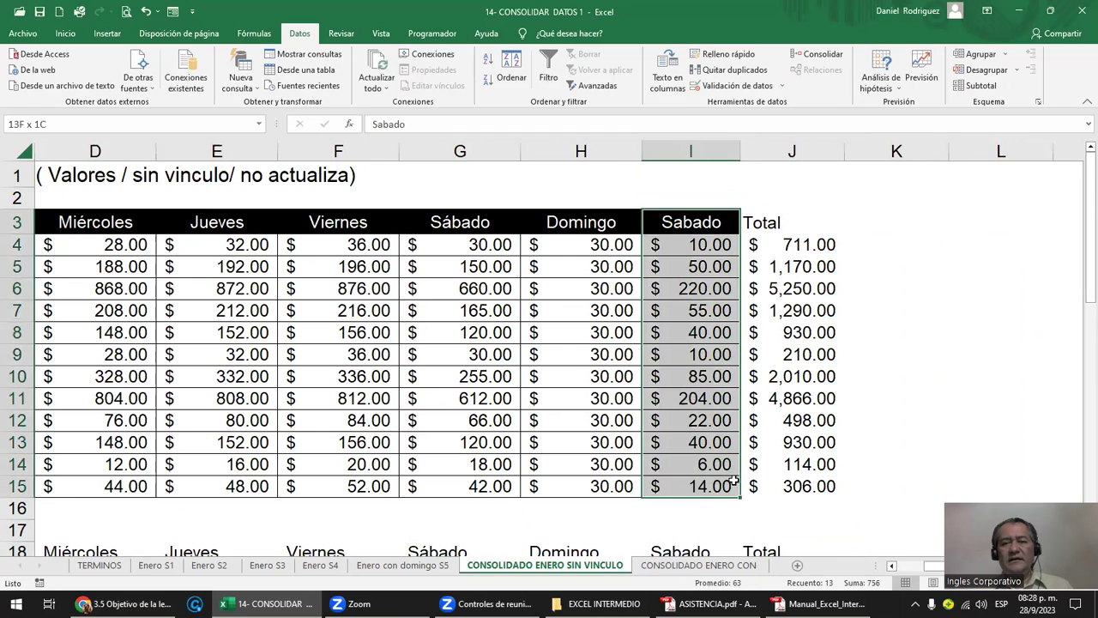
pyautogui.click(65, 33)
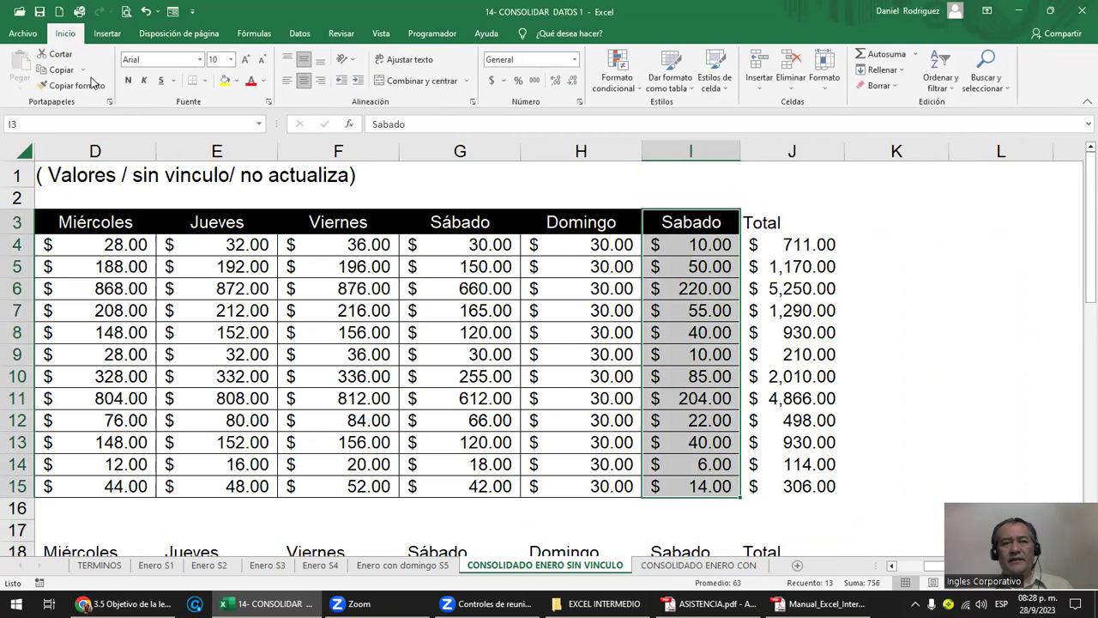
pyautogui.click(74, 85)
pyautogui.click(799, 221)
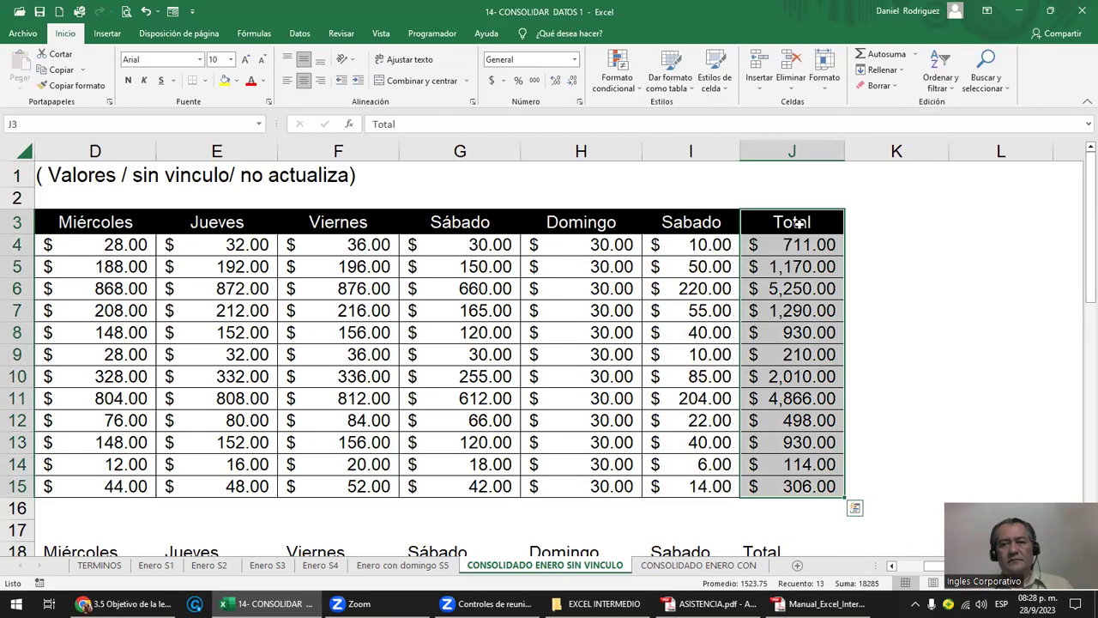
# - Compare the Sábado column G with the Sabado column I by selecting both
pyautogui.click(490, 244)
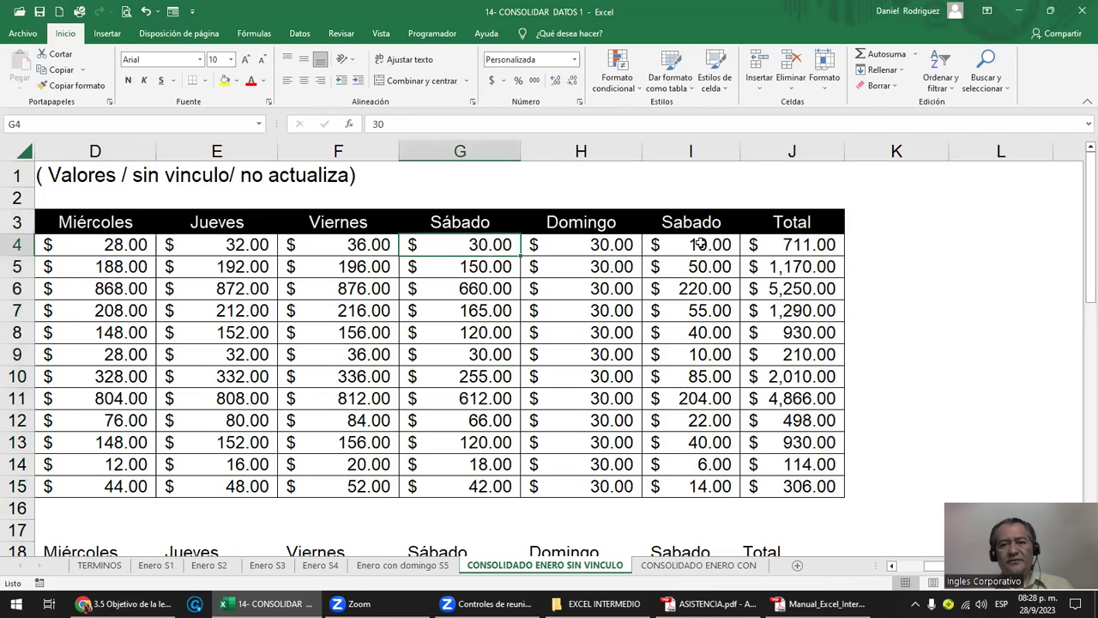
pyautogui.click(478, 151)
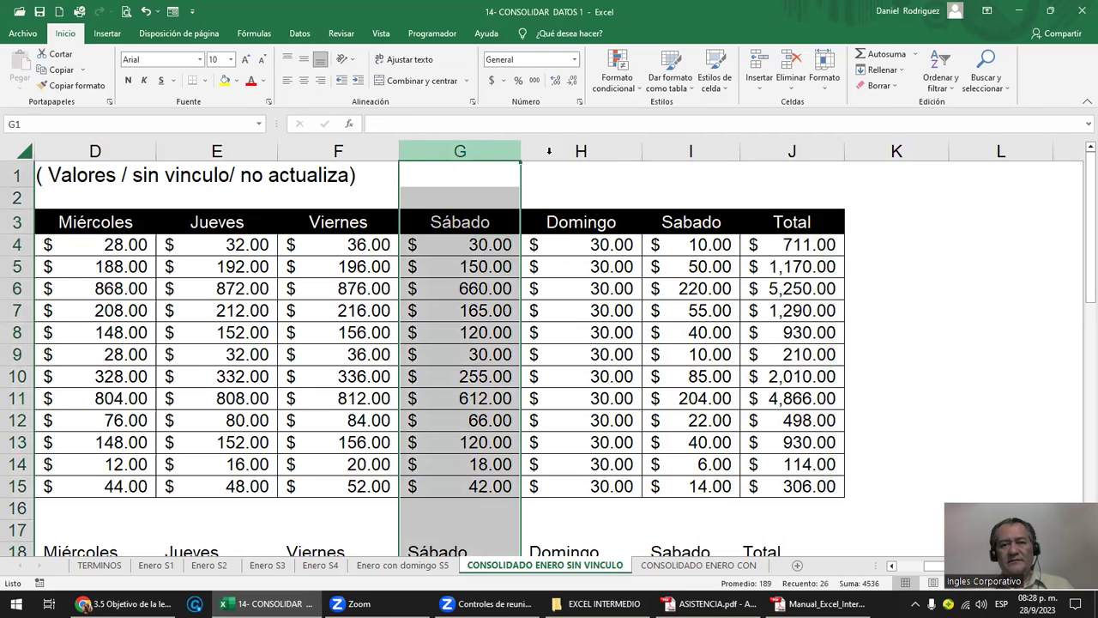
pyautogui.keyDown('ctrl'); pyautogui.click(679, 150); pyautogui.keyUp('ctrl')
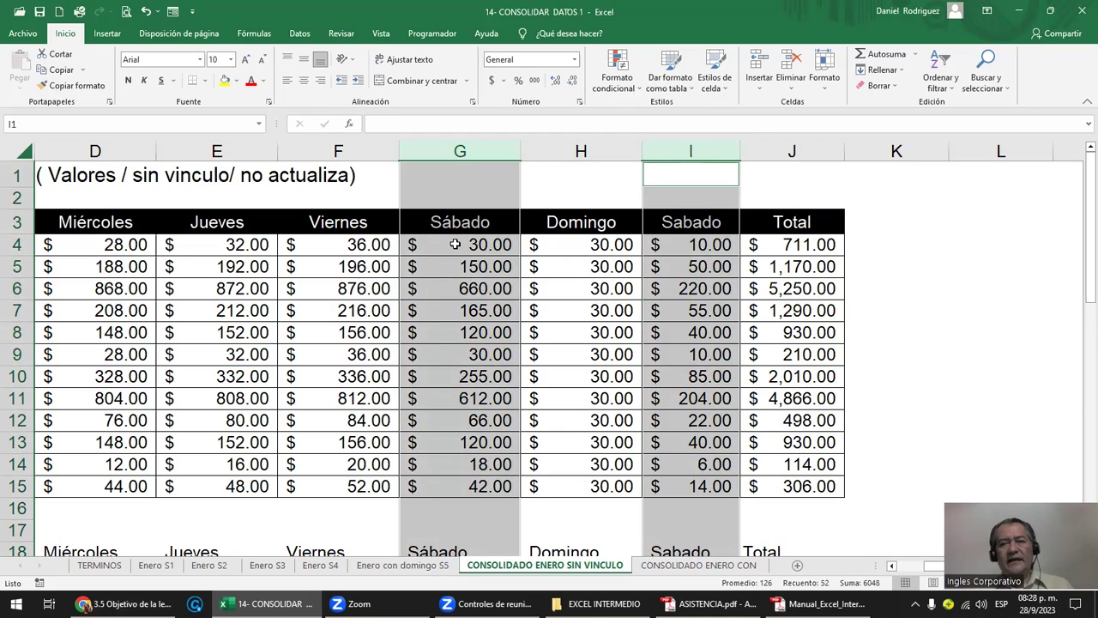
# - Enter the formula =30+I4 in cell G4
pyautogui.click(682, 245)
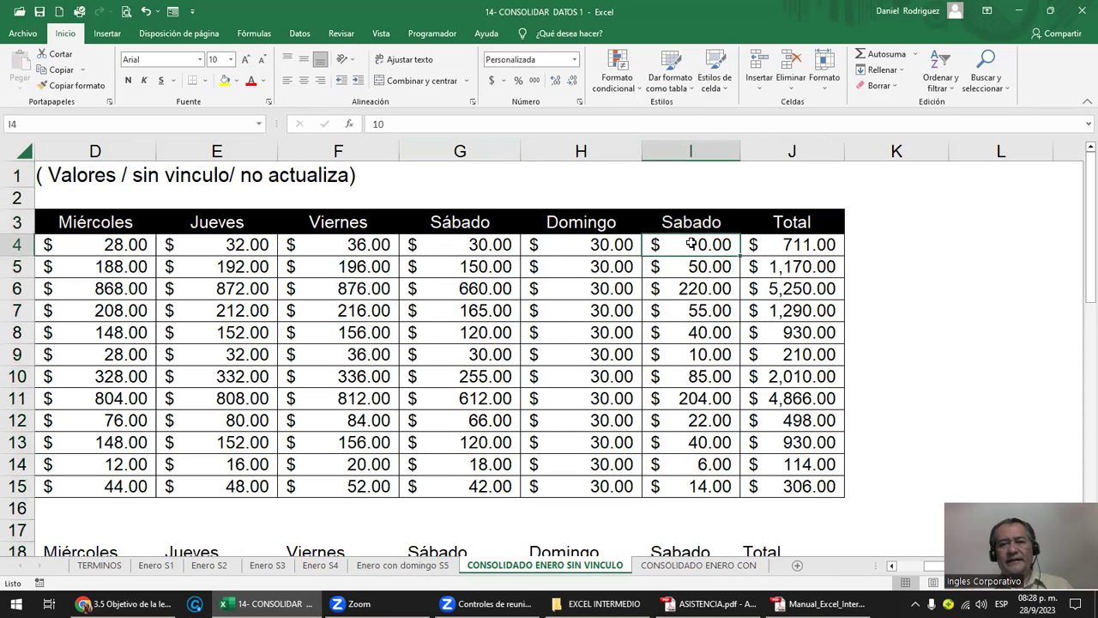
pyautogui.click(497, 246)
pyautogui.write('30')
pyautogui.press('Home')
pyautogui.write('=30')
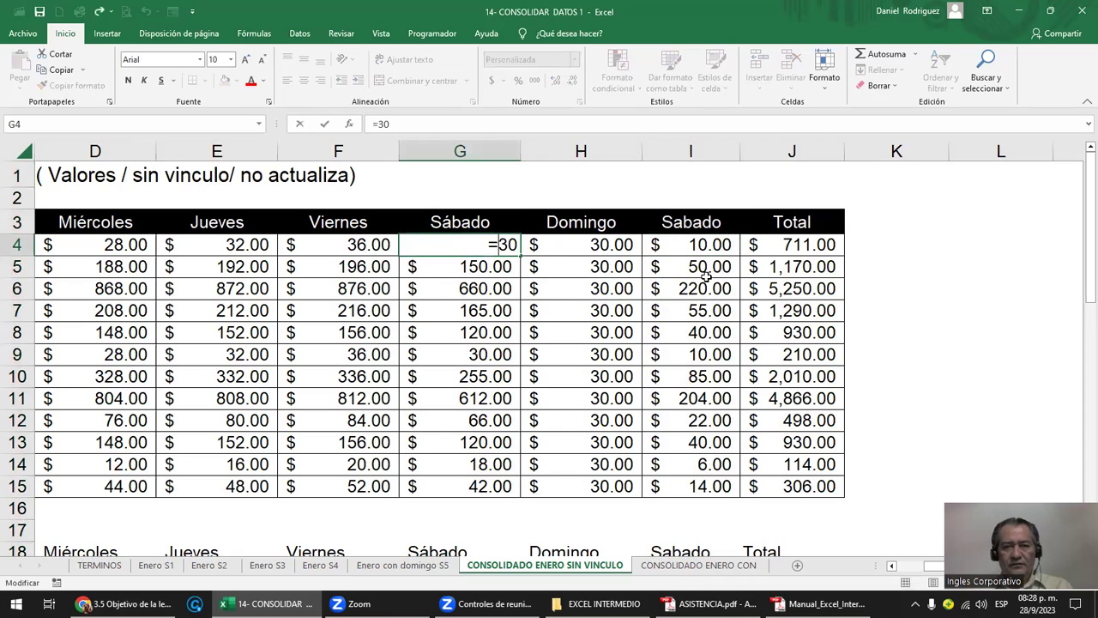
pyautogui.write('+')
pyautogui.click(699, 243)
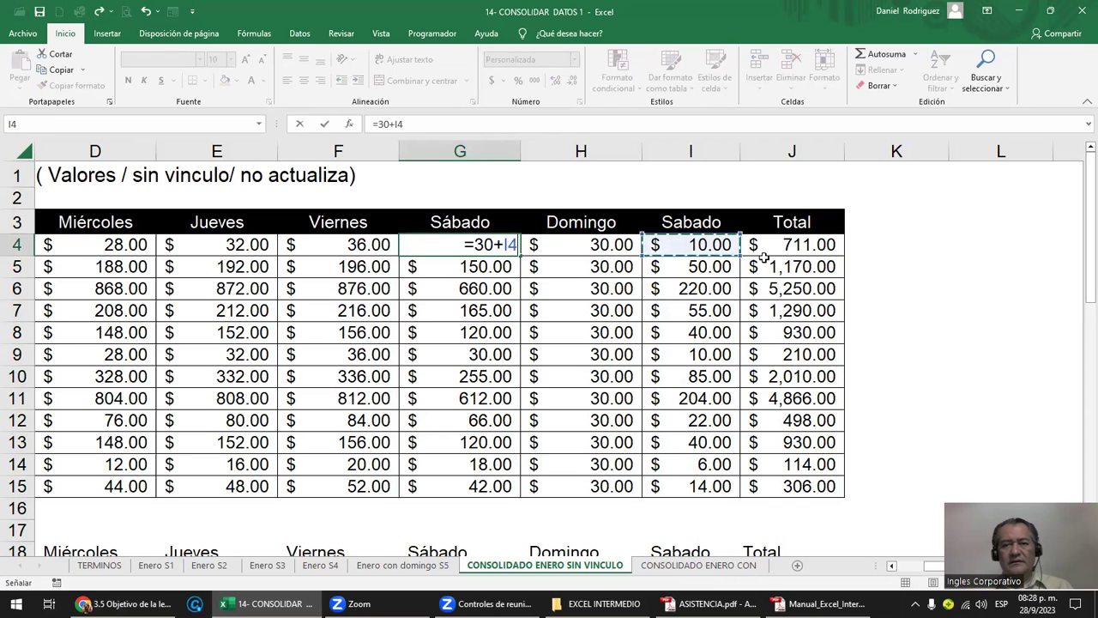
pyautogui.press('Return')
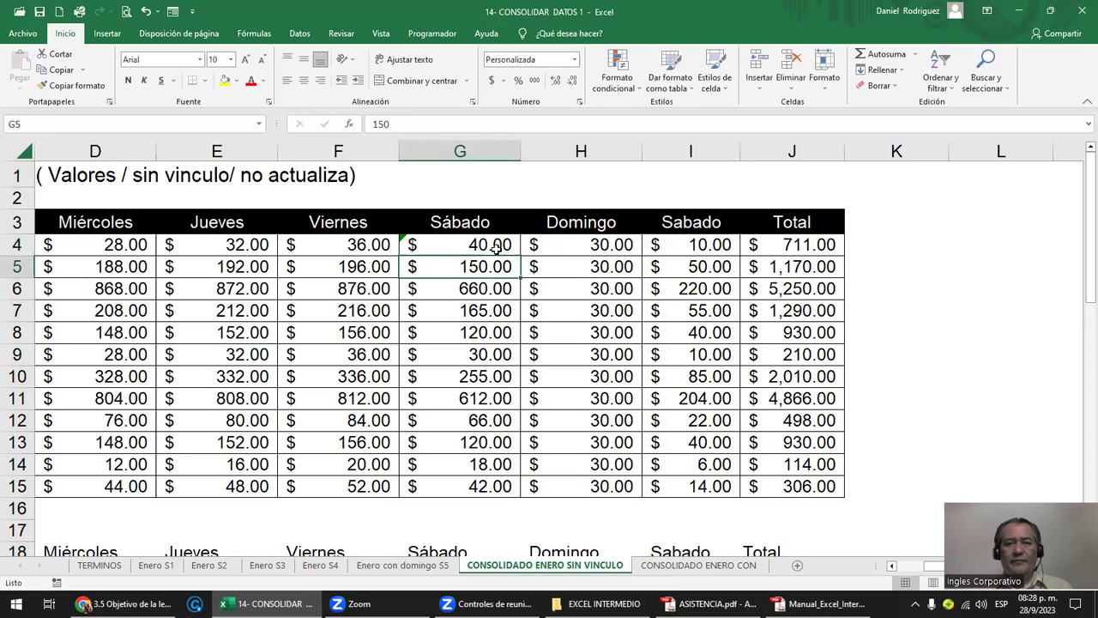
# - Fill the G4 formula down through G15, giving 40, 80, 250 and so on
pyautogui.click(494, 246)
pyautogui.moveTo(523, 255); pyautogui.dragTo(546, 484)
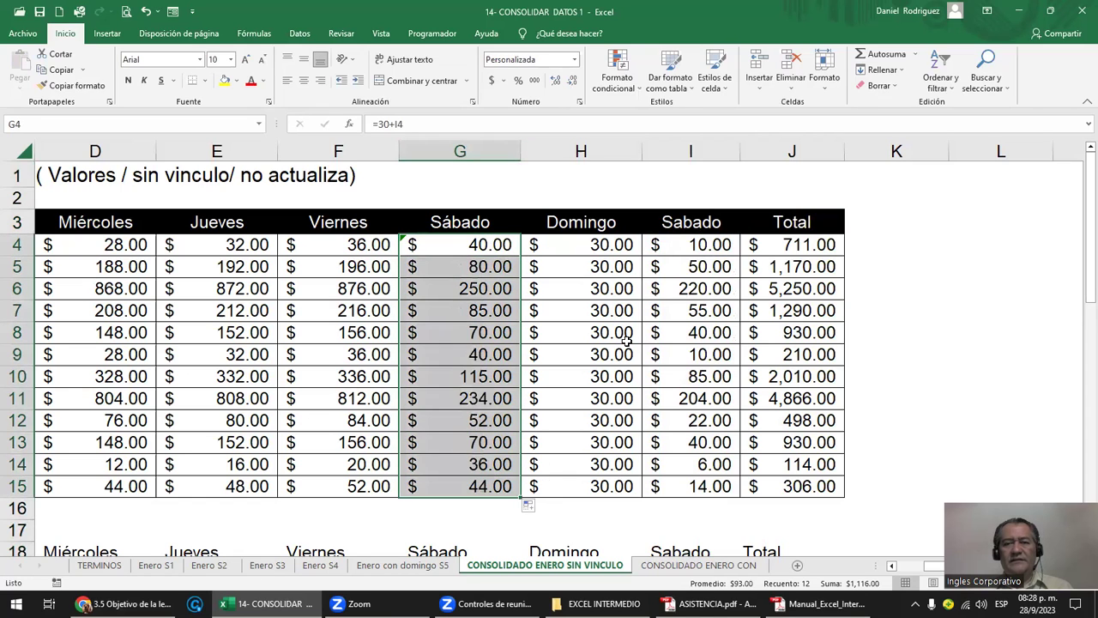
pyautogui.click(675, 288)
pyautogui.click(691, 154)
# - Try deleting the Sabado column I, then undo the deletion
pyautogui.rightClick(690, 156)
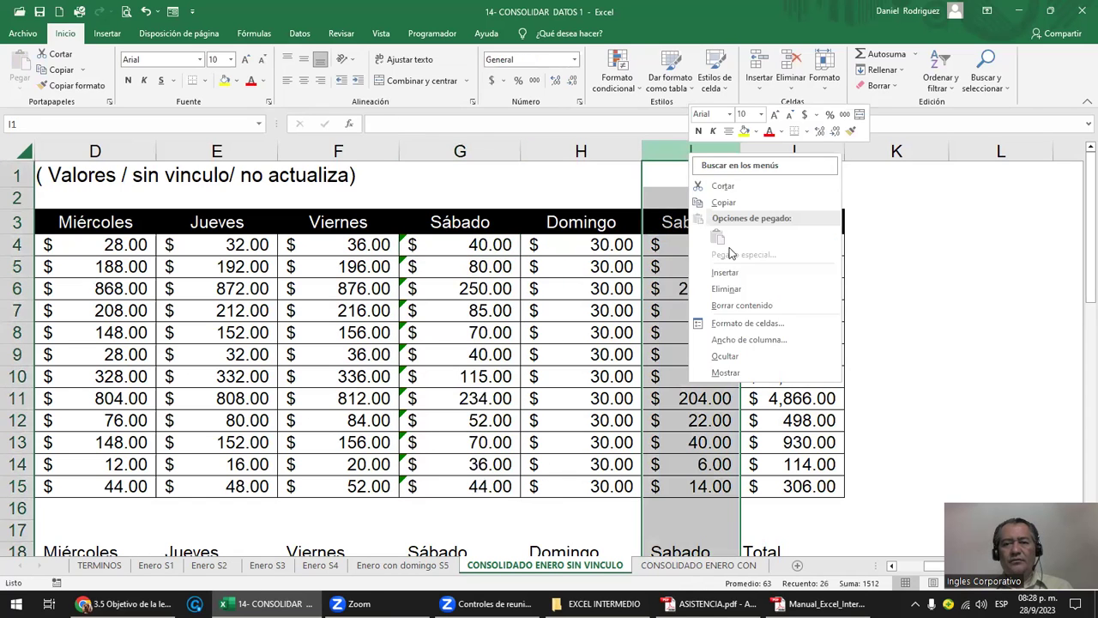
pyautogui.click(735, 287)
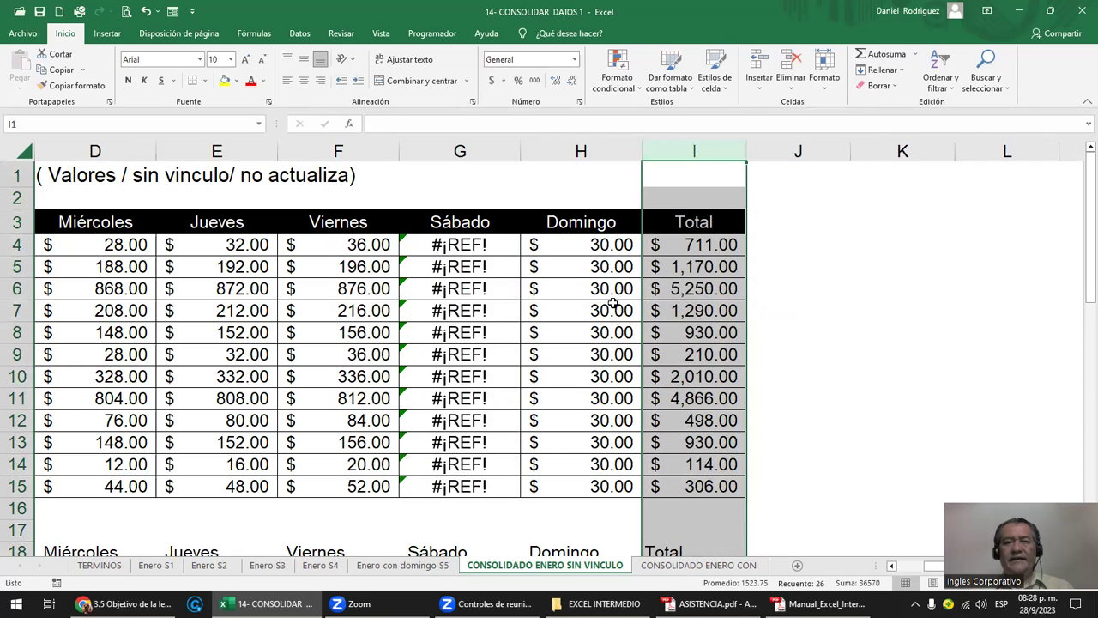
pyautogui.hotkey('ctrl', 'z')
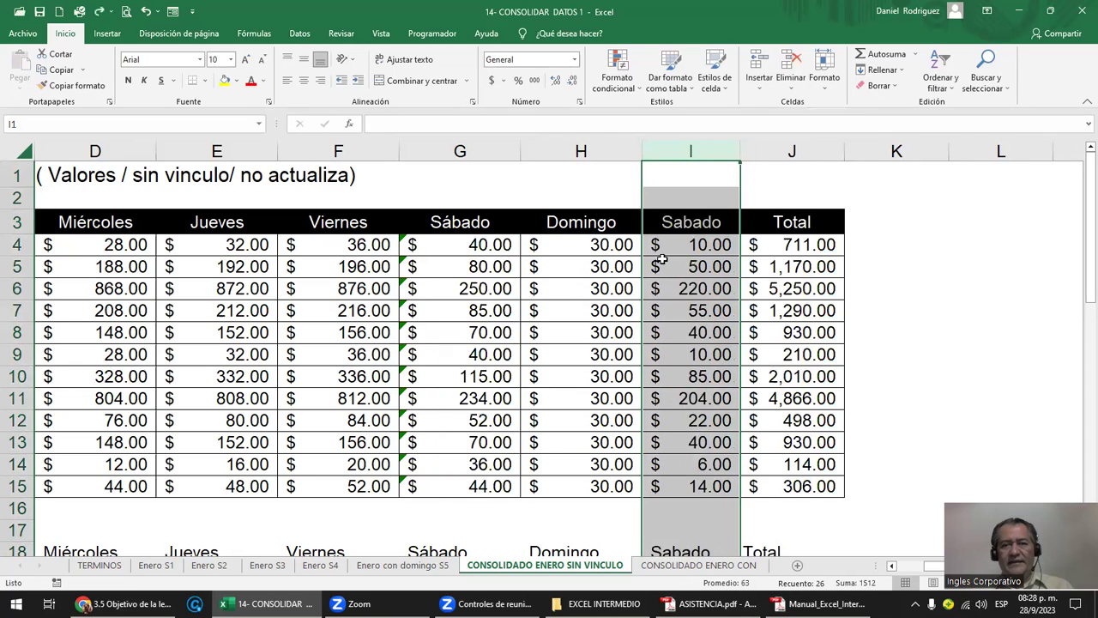
# - Paste G4:G15 back over itself as static values and check the Total in J4
pyautogui.moveTo(490, 246); pyautogui.dragTo(488, 485)
pyautogui.hotkey('ctrl', 'c')
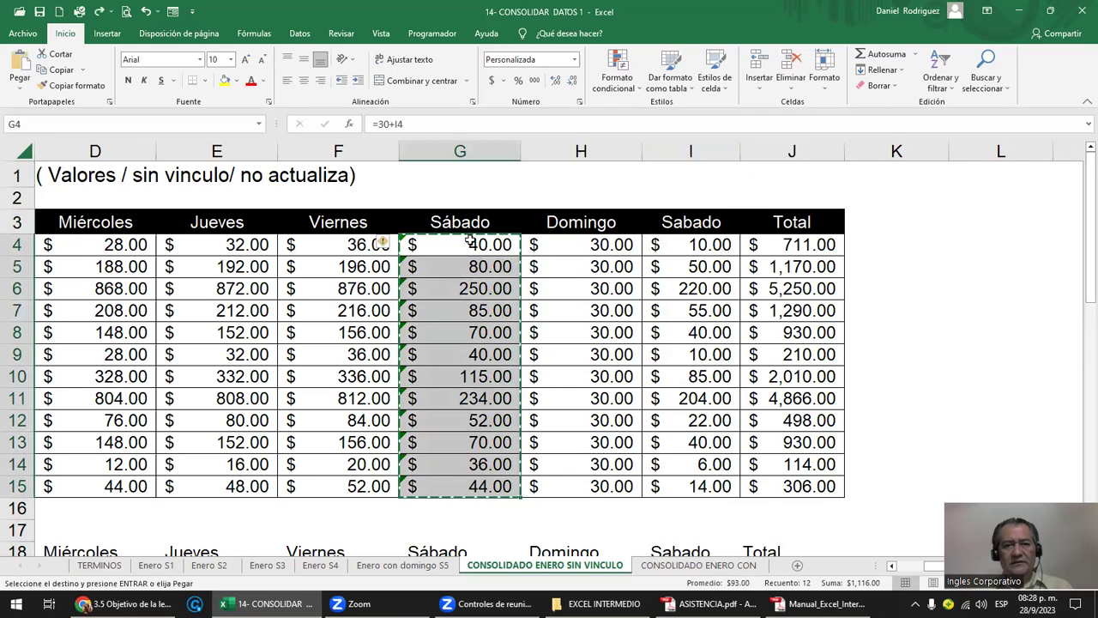
pyautogui.rightClick(472, 242)
pyautogui.click(525, 327)
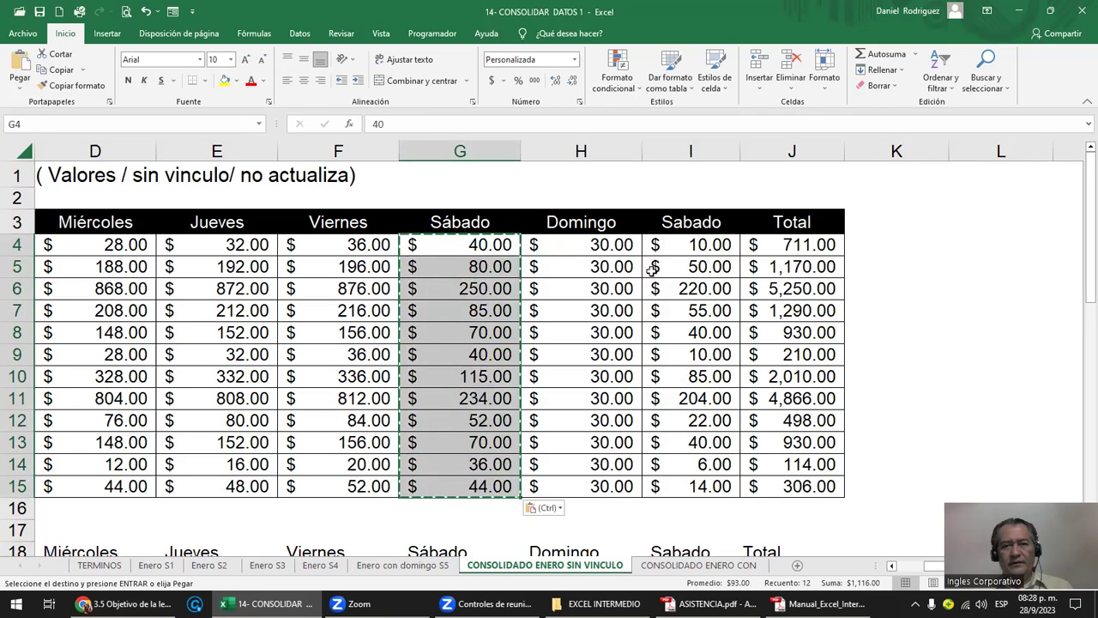
pyautogui.click(672, 253)
pyautogui.doubleClick(801, 245)
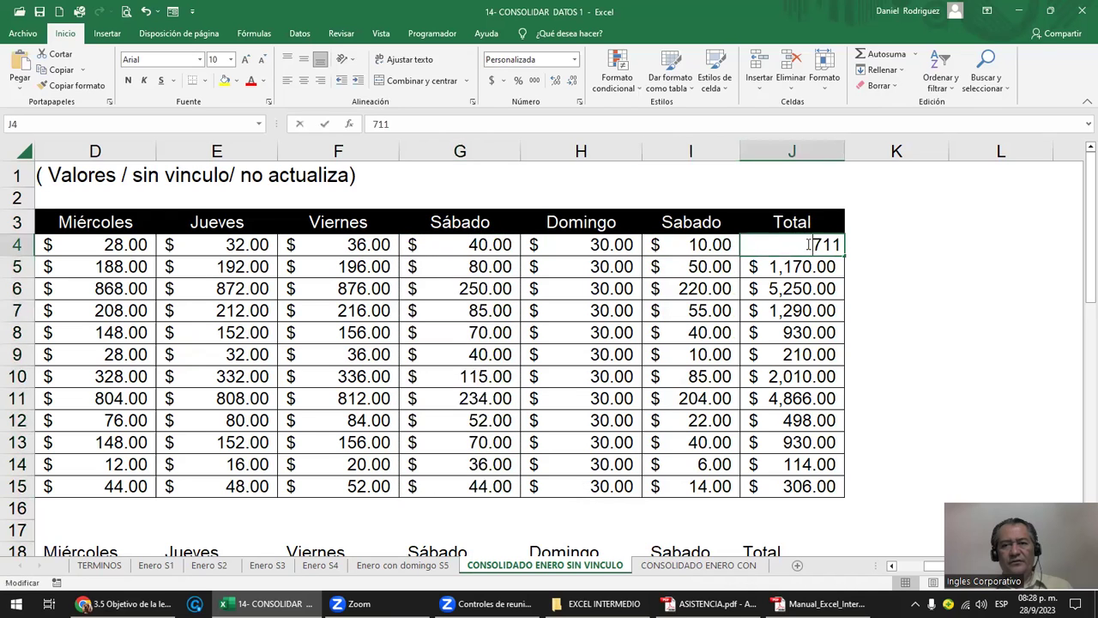
pyautogui.press('Escape')
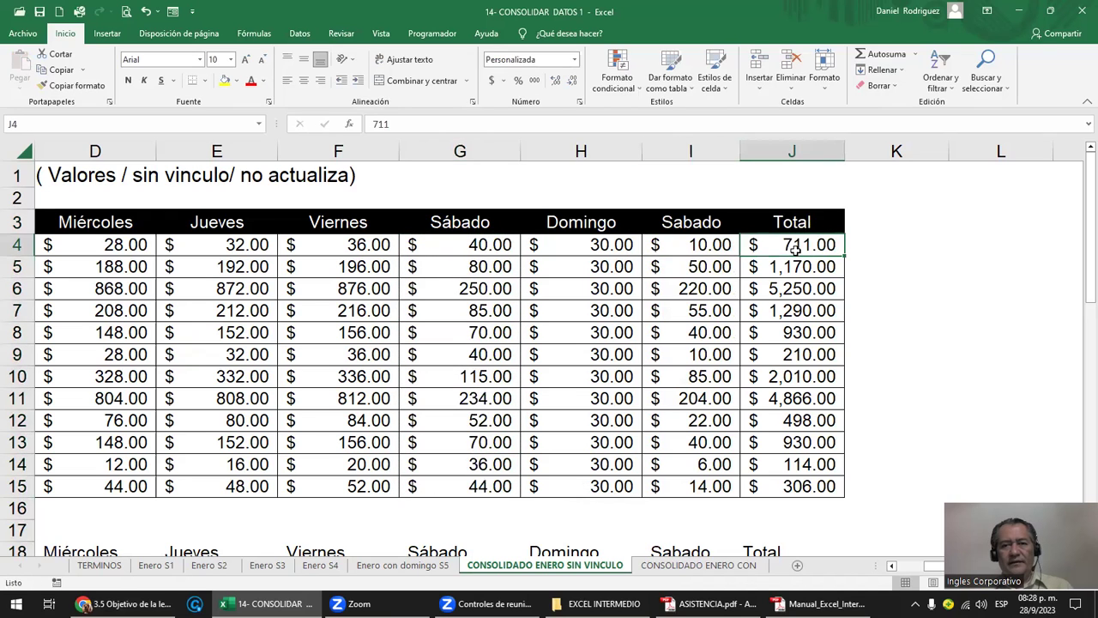
# - Delete the Sabado column I
pyautogui.click(689, 150)
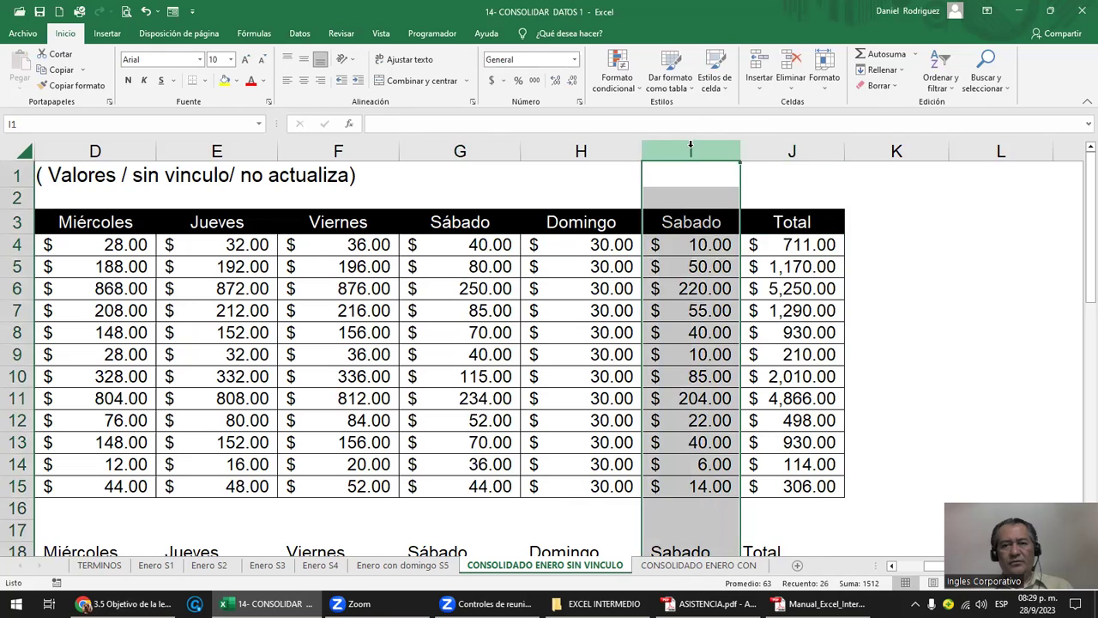
pyautogui.rightClick(689, 150)
pyautogui.click(715, 281)
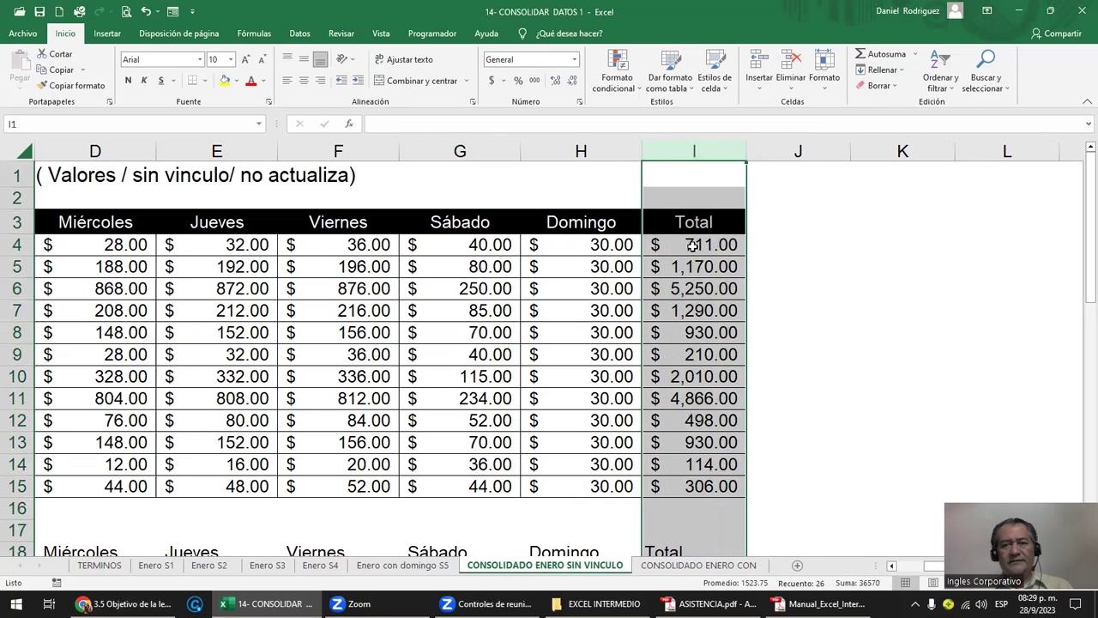
# - Enter =SUMA(B4:H4) in J4 using AutoSum
pyautogui.click(779, 246)
pyautogui.click(886, 54)
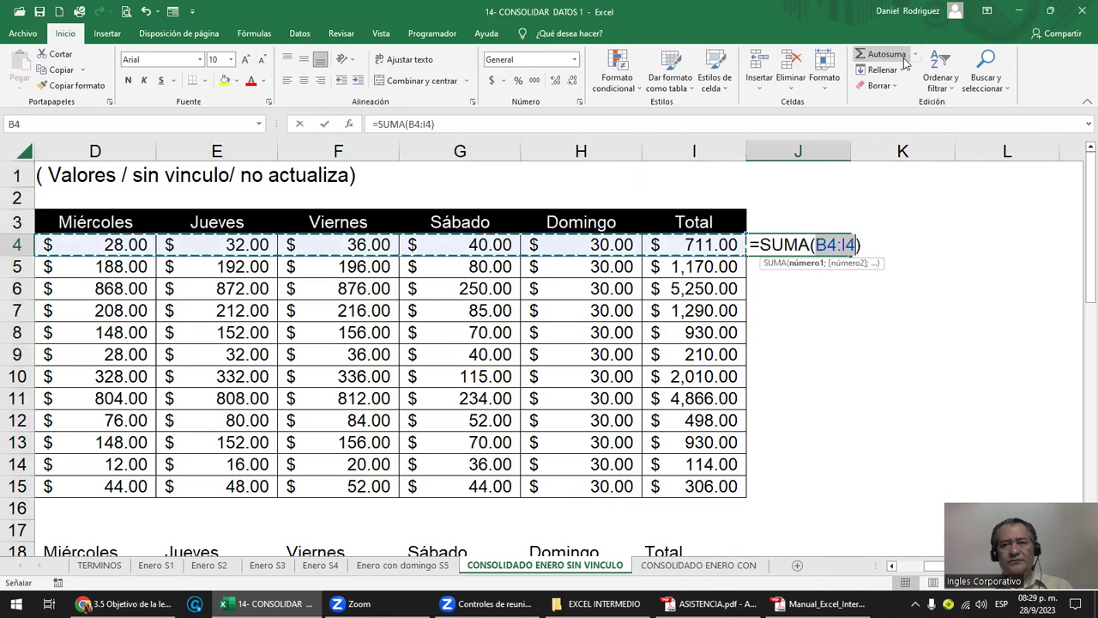
pyautogui.moveTo(609, 247); pyautogui.dragTo(4, 249)
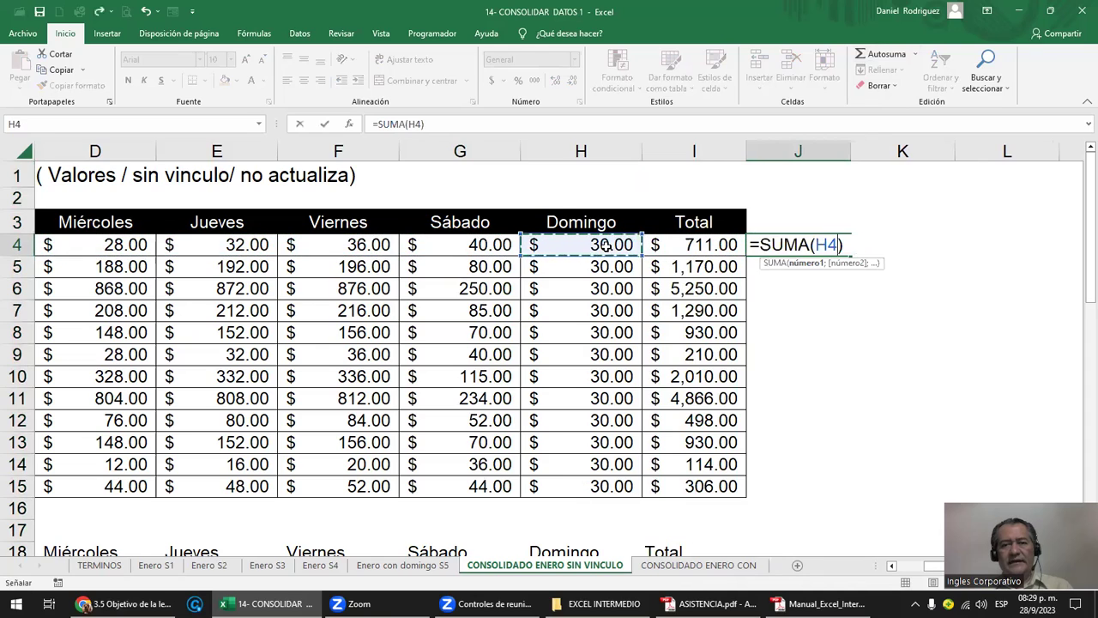
pyautogui.moveTo(198, 244); pyautogui.dragTo(296, 241)
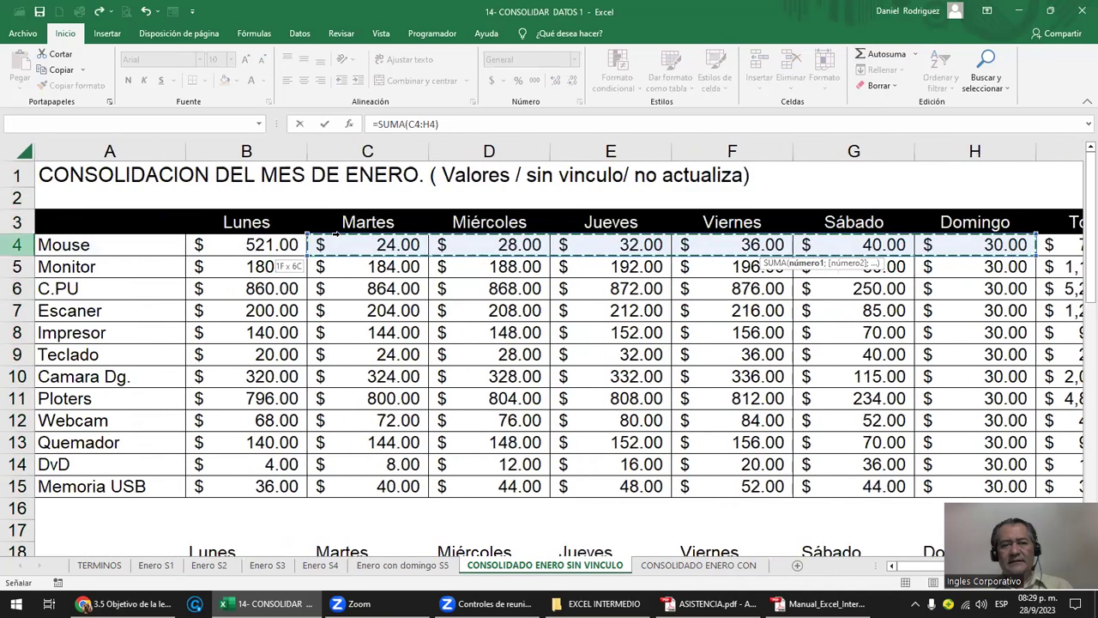
pyautogui.press('Return')
pyautogui.press('Right')
pyautogui.press('Up')
pyautogui.press('Left')
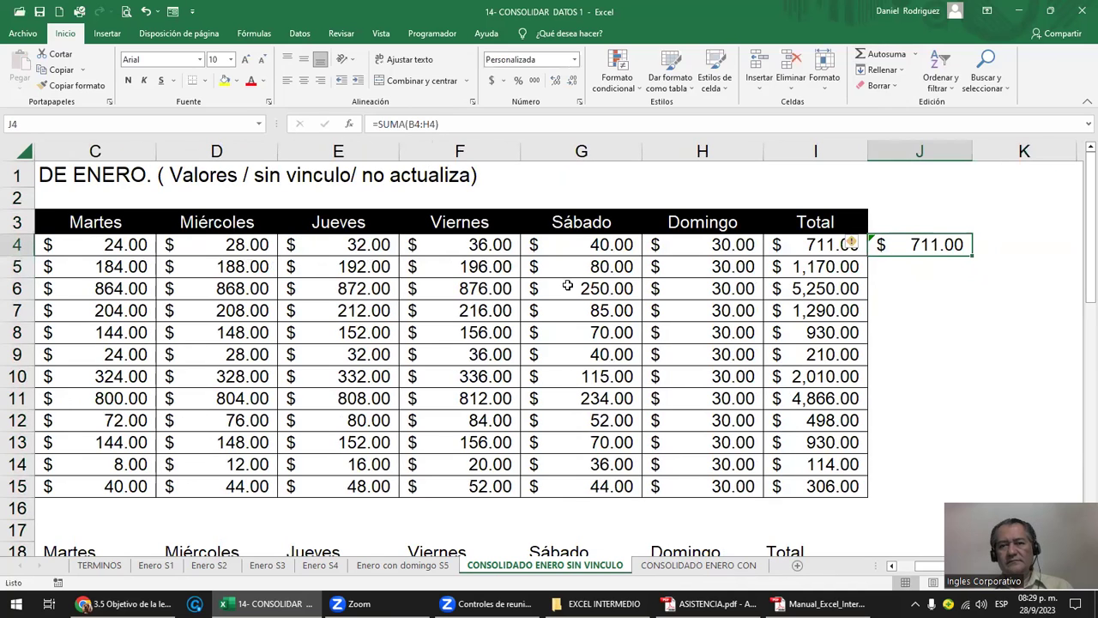
# - Fill the sum down to J15 and compare it with the existing totals
pyautogui.click(789, 244)
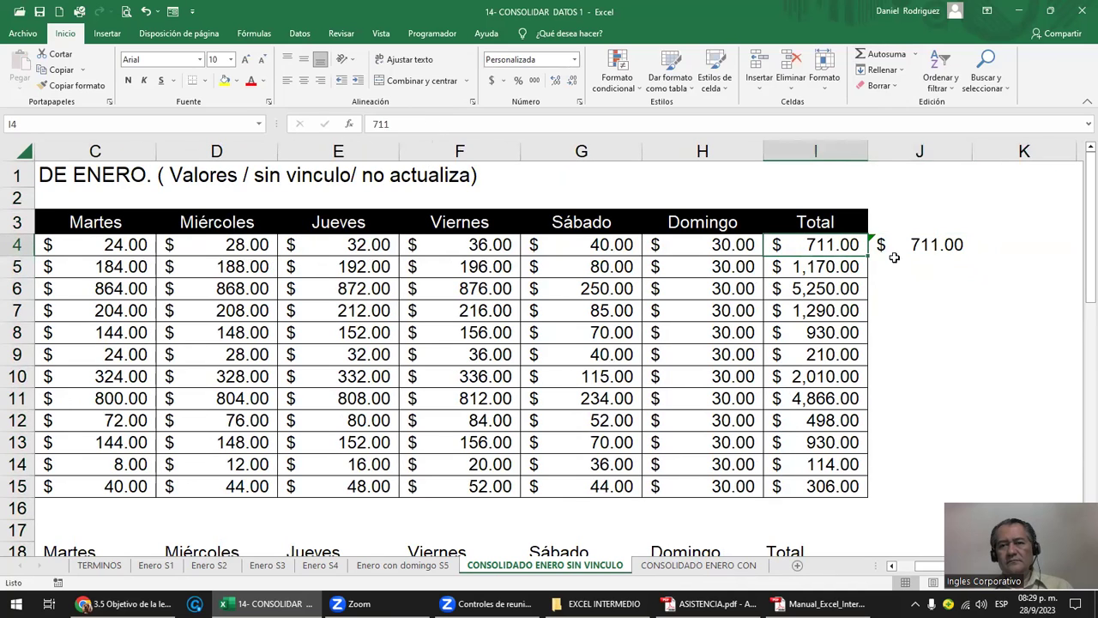
pyautogui.click(948, 246)
pyautogui.doubleClick(972, 254)
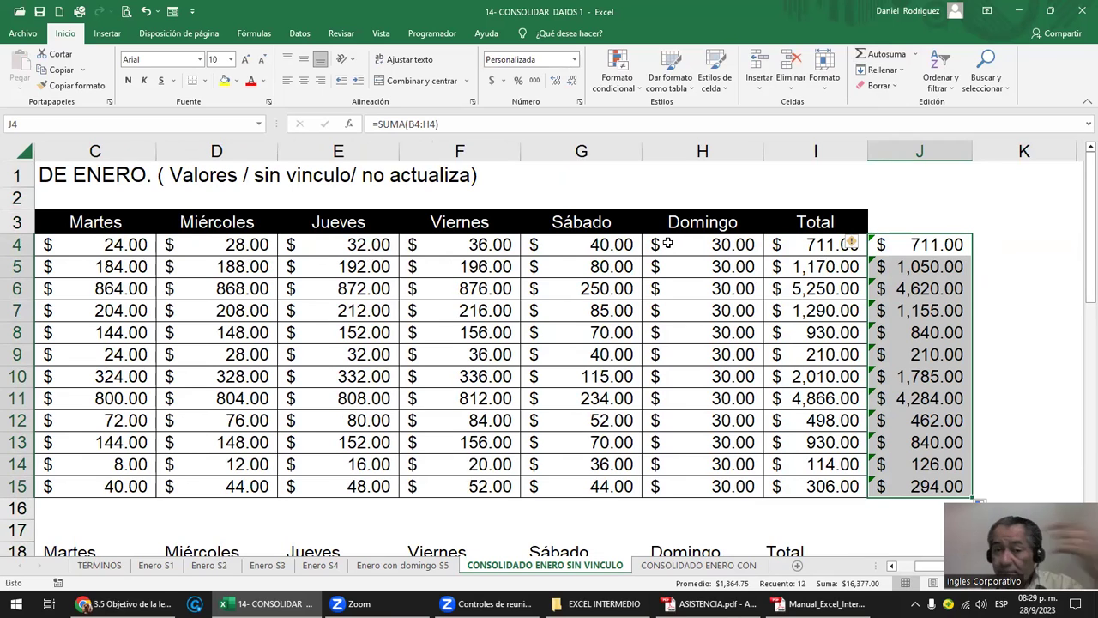
pyautogui.click(618, 246)
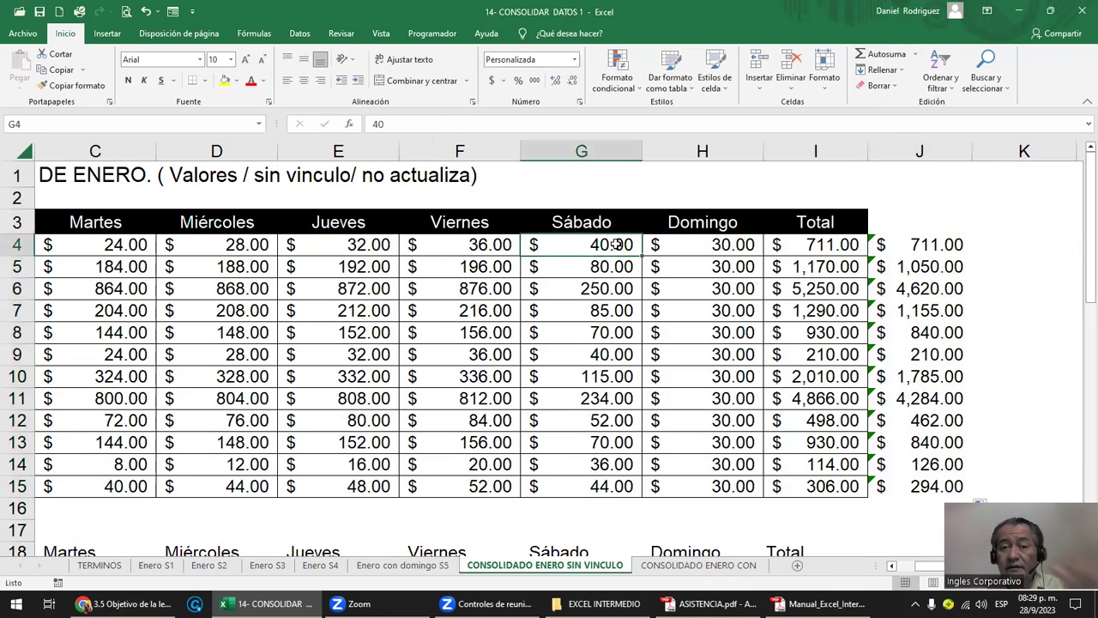
# - Clear column J's check sums, then undo the change
pyautogui.rightClick(919, 152)
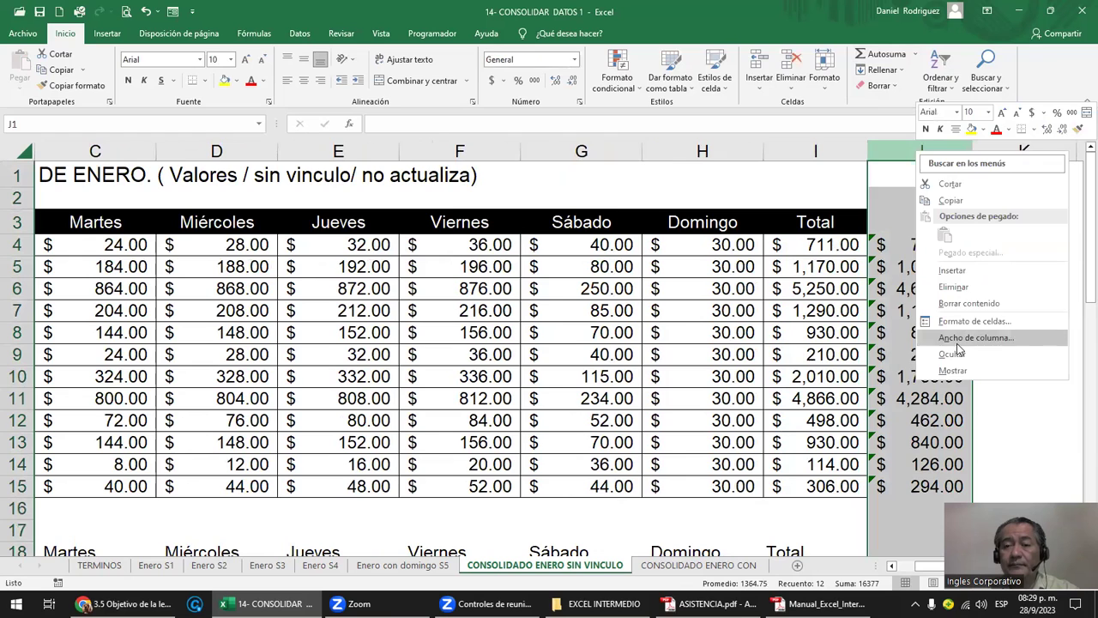
pyautogui.click(960, 288)
pyautogui.click(597, 247)
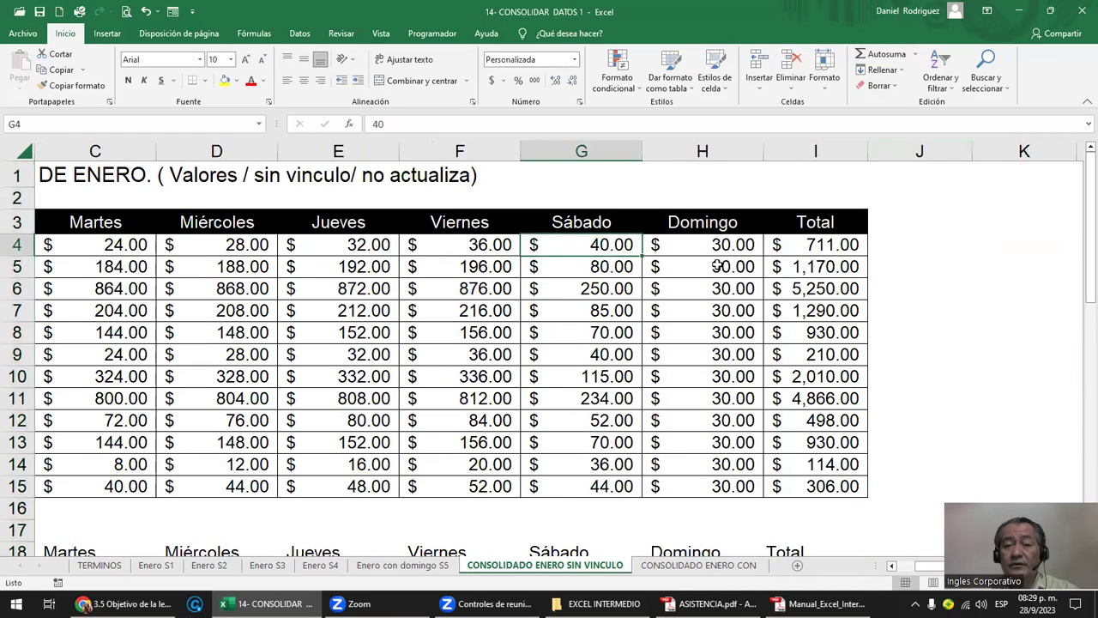
pyautogui.hotkey('ctrl', 'z')
pyautogui.hotkey('ctrl', 'z')
pyautogui.hotkey('ctrl', 'z')
pyautogui.hotkey('ctrl', 'z')
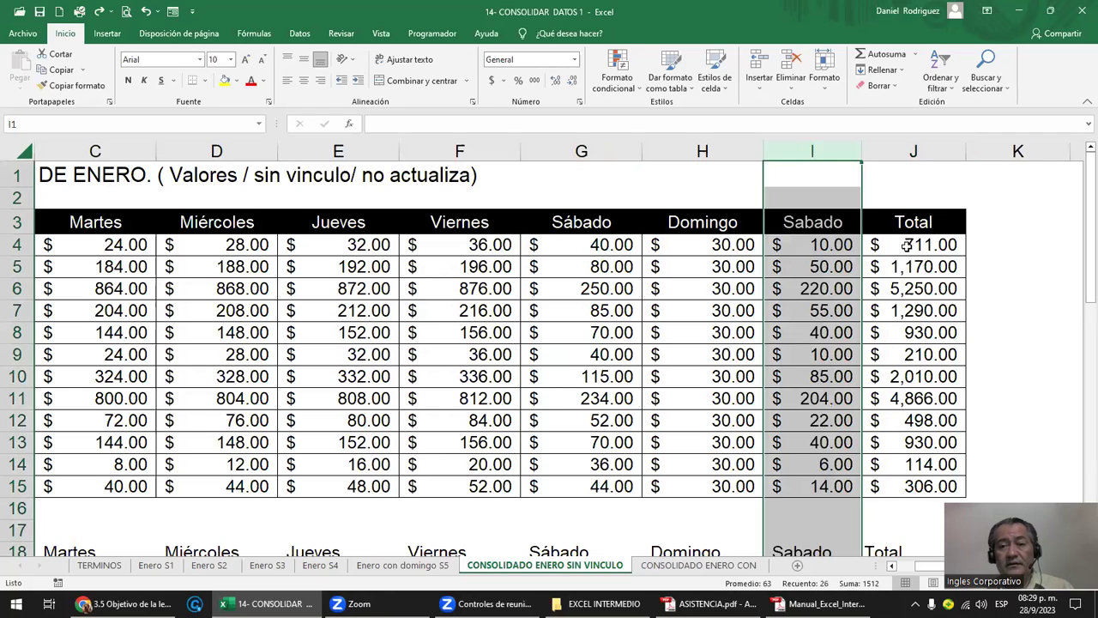
pyautogui.click(927, 246)
# - Inspect the first-row values in the Sábado column G and Sabado column I
pyautogui.moveTo(830, 246); pyautogui.dragTo(378, 225)
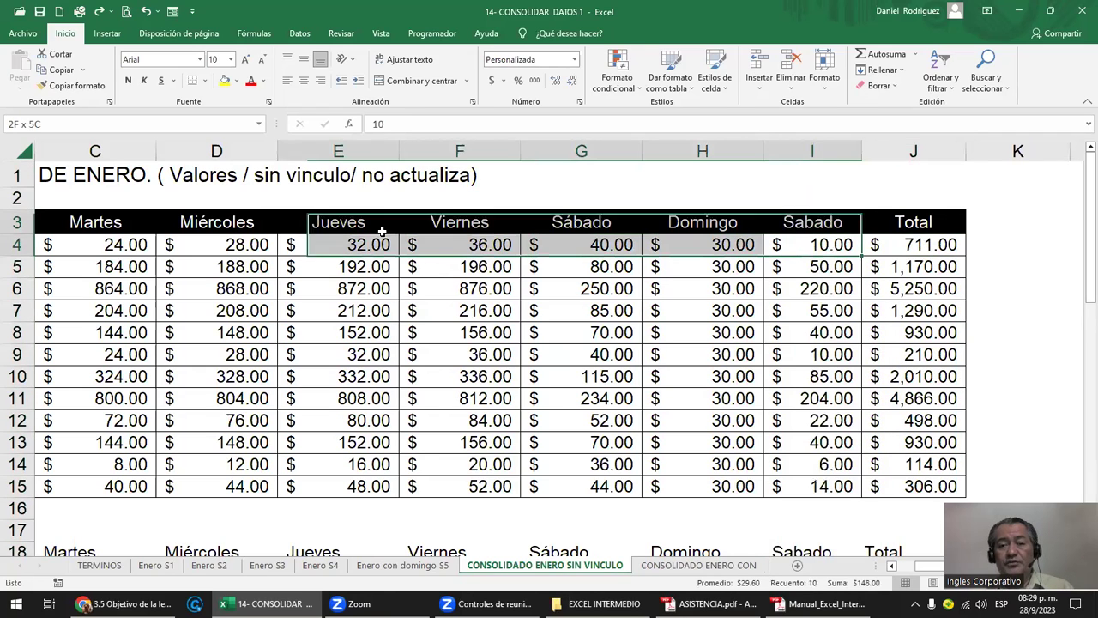
pyautogui.click(622, 244)
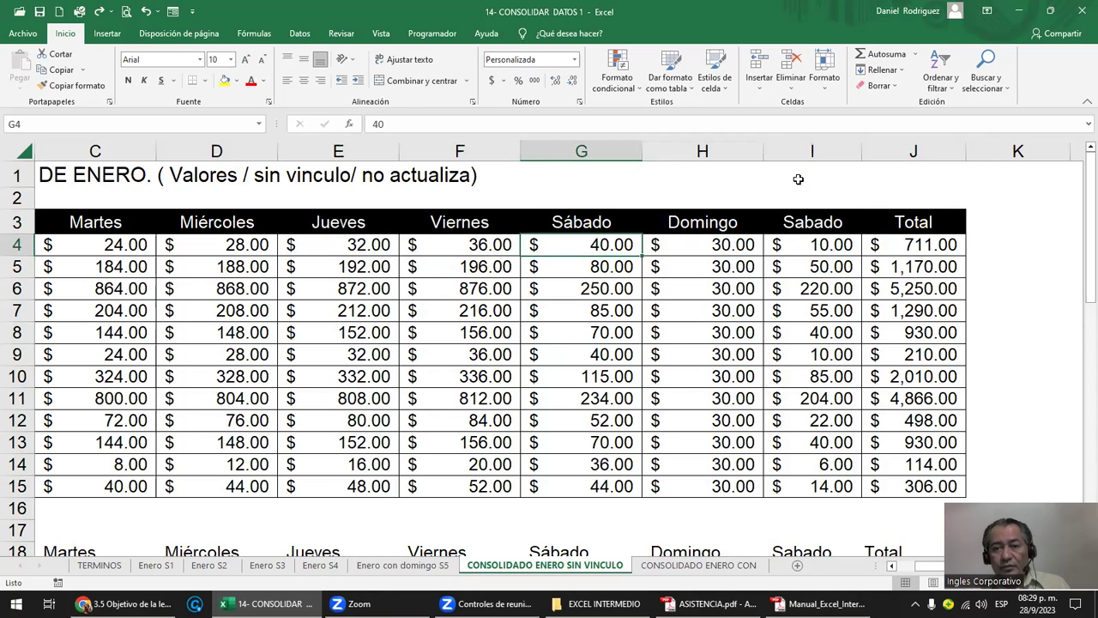
pyautogui.click(614, 157)
pyautogui.keyDown('ctrl'); pyautogui.click(786, 152); pyautogui.keyUp('ctrl')
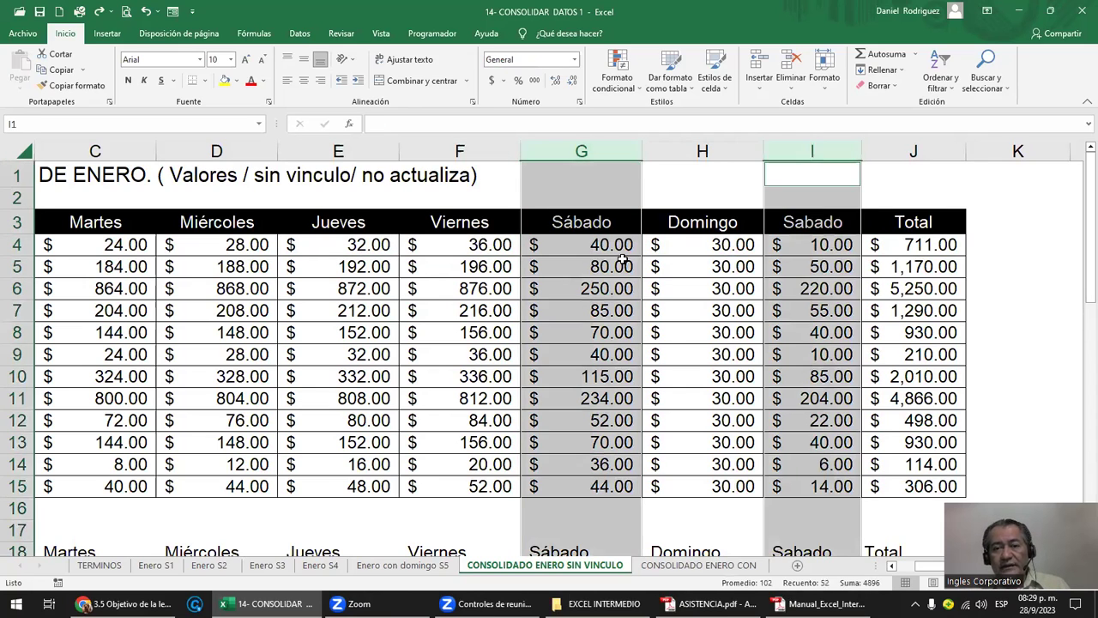
pyautogui.doubleClick(608, 248)
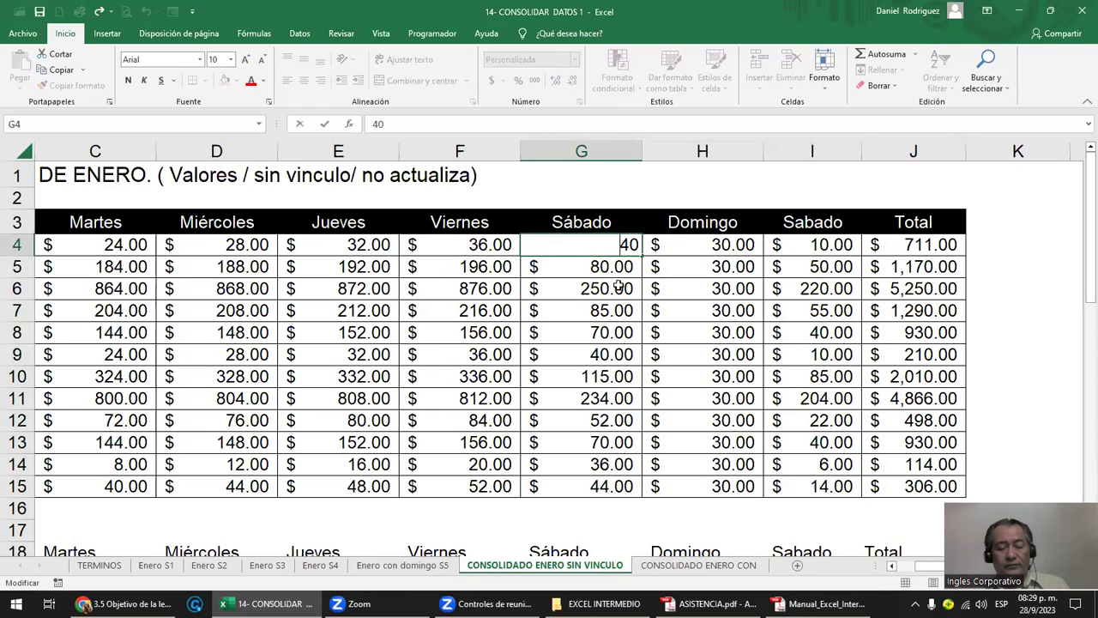
pyautogui.press('Escape')
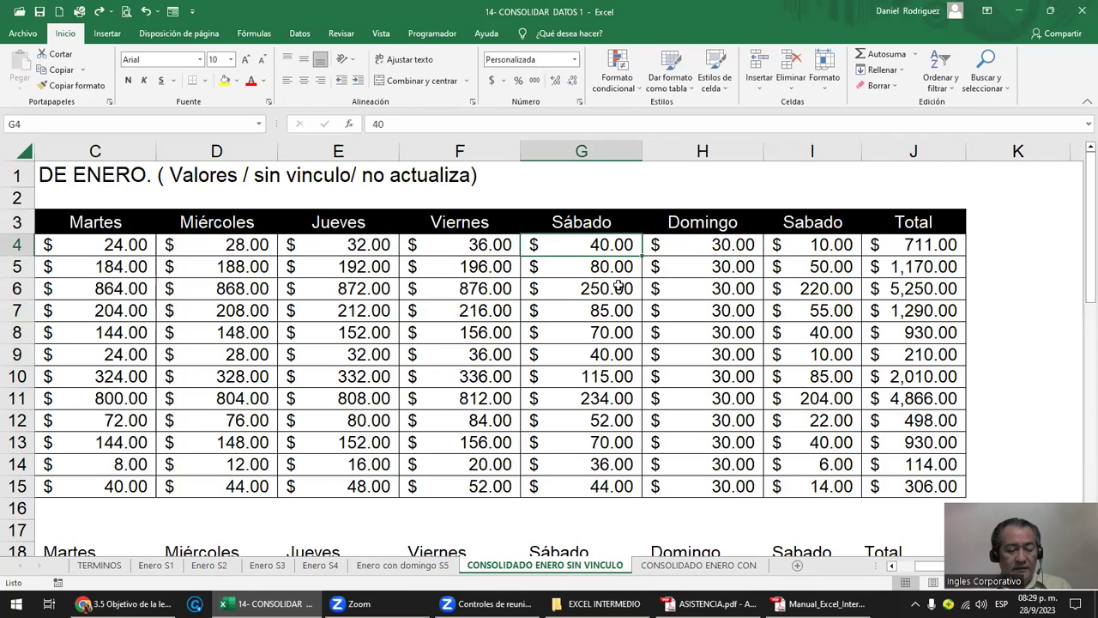
# - Undo and redo to restore the Sabado column and the =30+I4 formula in G4
pyautogui.hotkey('ctrl', 'z')
pyautogui.hotkey('ctrl', 'y')
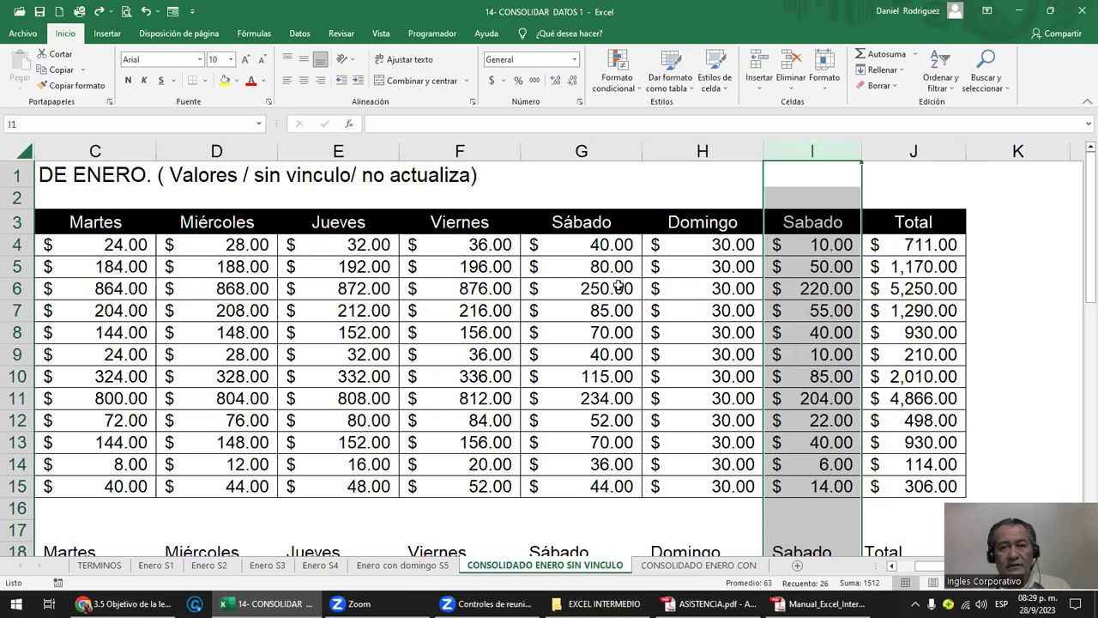
pyautogui.hotkey('ctrl', 'y')
pyautogui.hotkey('ctrl', 'y')
pyautogui.press('Escape')
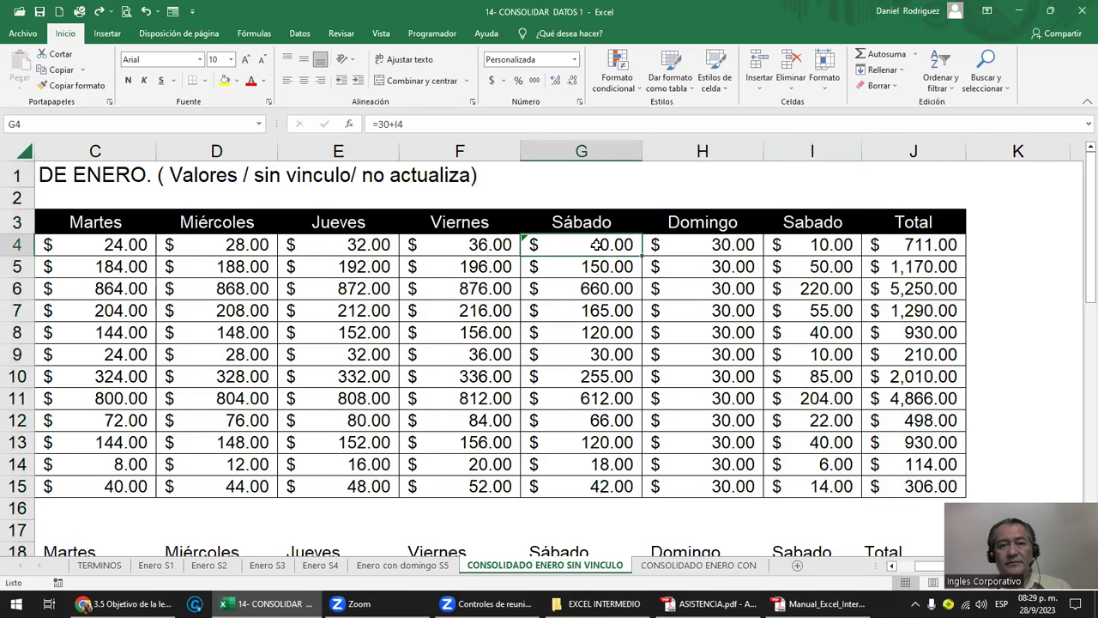
pyautogui.doubleClick(606, 245)
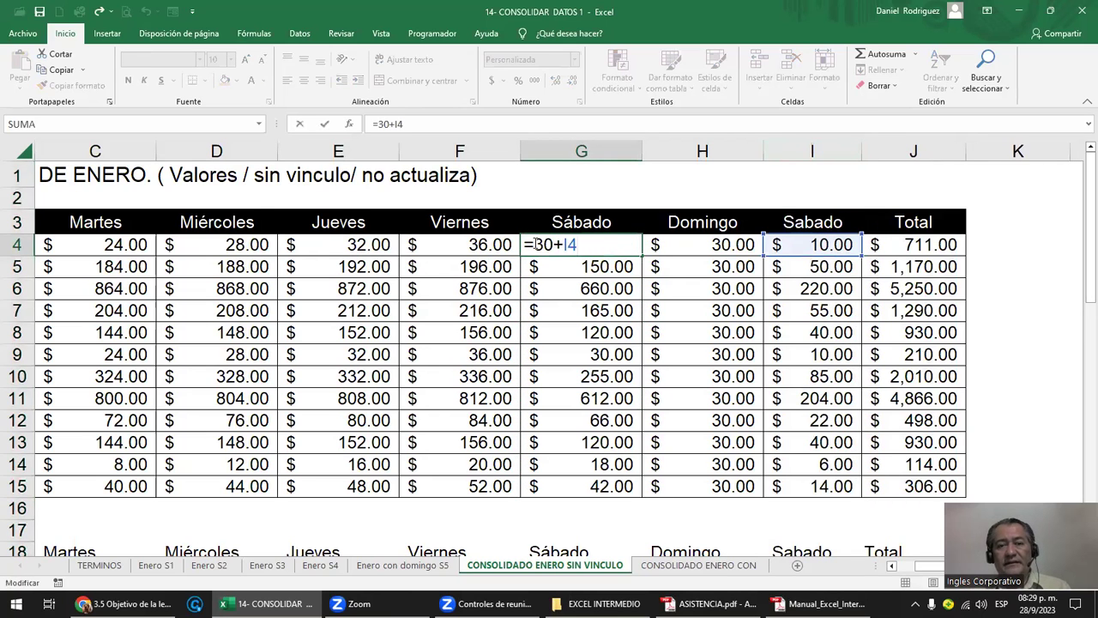
pyautogui.hotkey('ctrl', 'Return')
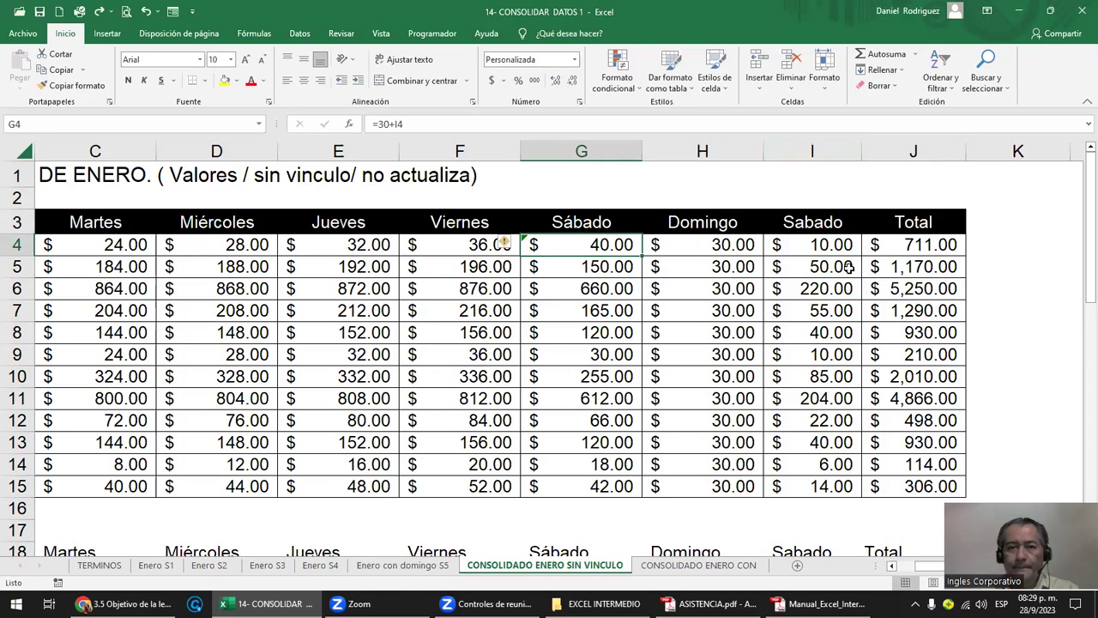
# - Copy the accented Sábado header from Enero con domingo S5 into G3 on Enero S4
pyautogui.click(402, 565)
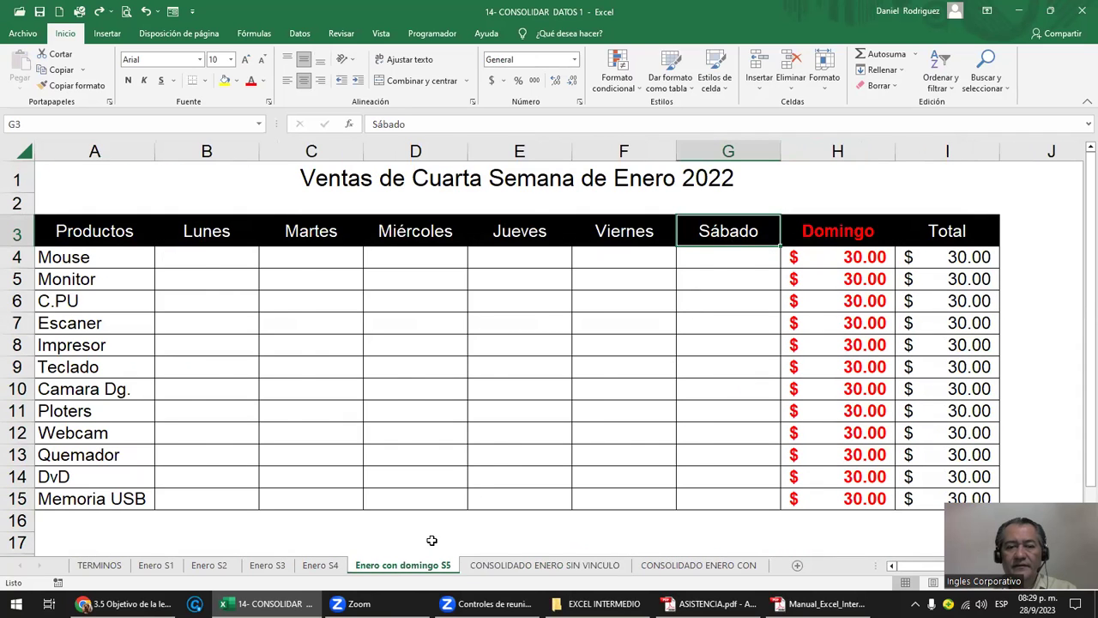
pyautogui.click(330, 566)
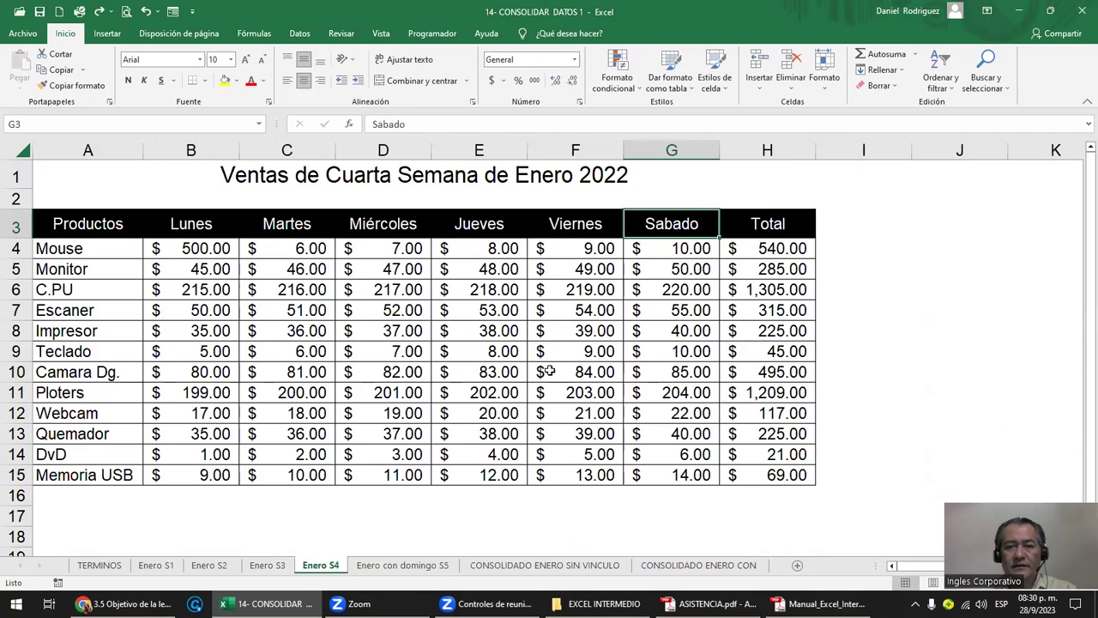
pyautogui.click(400, 566)
pyautogui.hotkey('ctrl', 'c')
pyautogui.click(326, 566)
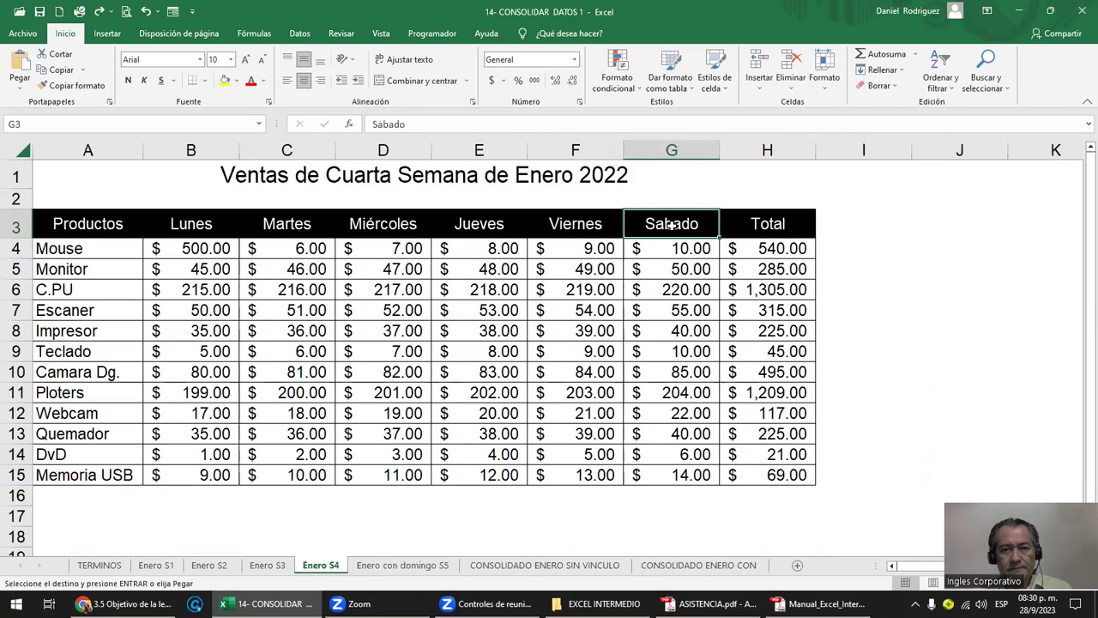
pyautogui.hotkey('ctrl', 'v')
pyautogui.press('Escape')
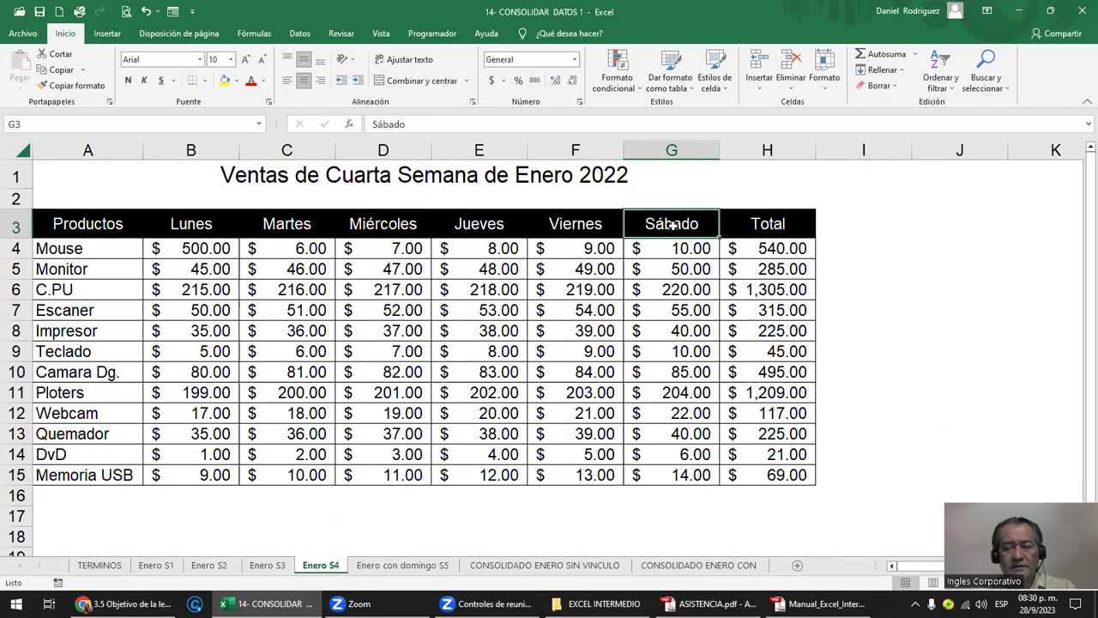
# - Return to the CONSOLIDADO ENERO SIN VINCULO sheet and review the first row's total
pyautogui.click(545, 566)
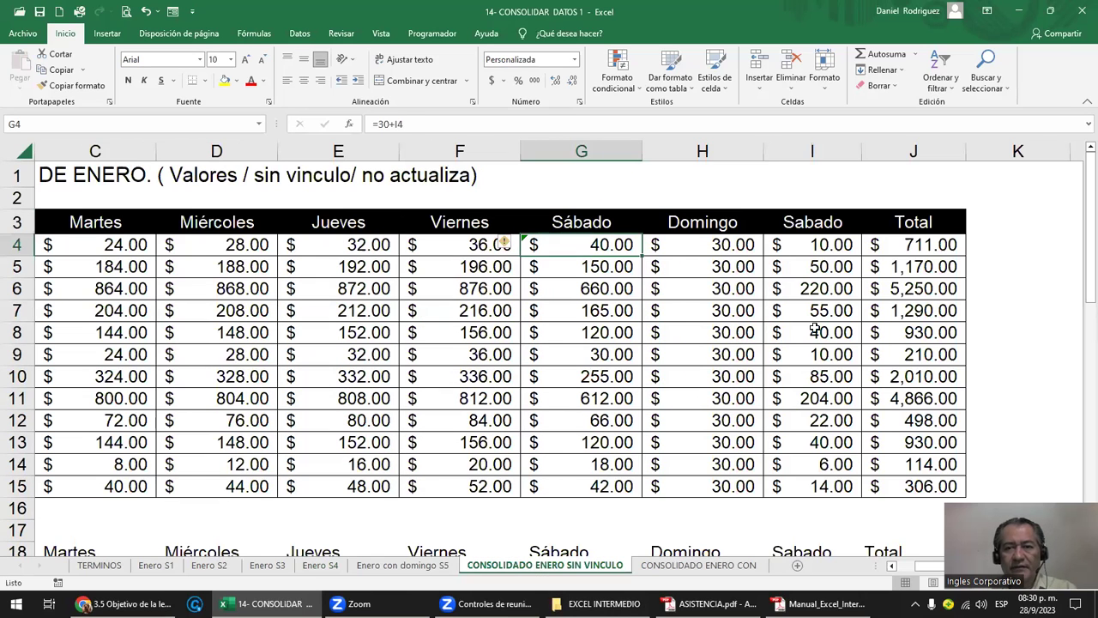
pyautogui.click(905, 245)
pyautogui.press('Left')
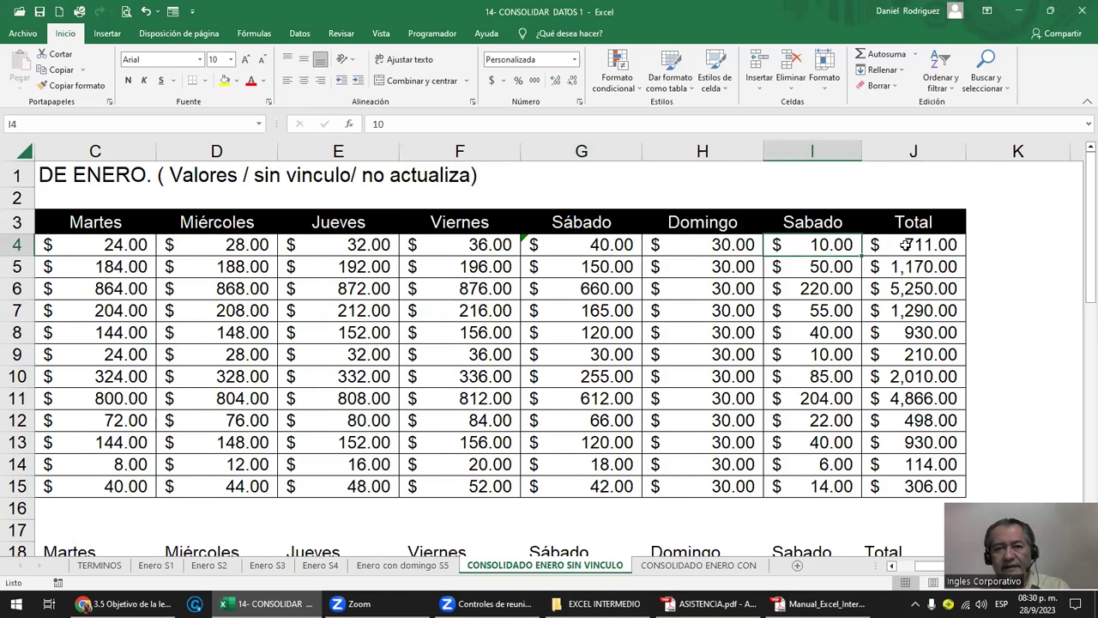
pyautogui.press('Left')
pyautogui.press('Left')
pyautogui.press('Left')
# - Clear everything from rows 3–43 holding the old consolidated table
pyautogui.moveTo(24, 222); pyautogui.dragTo(19, 522)
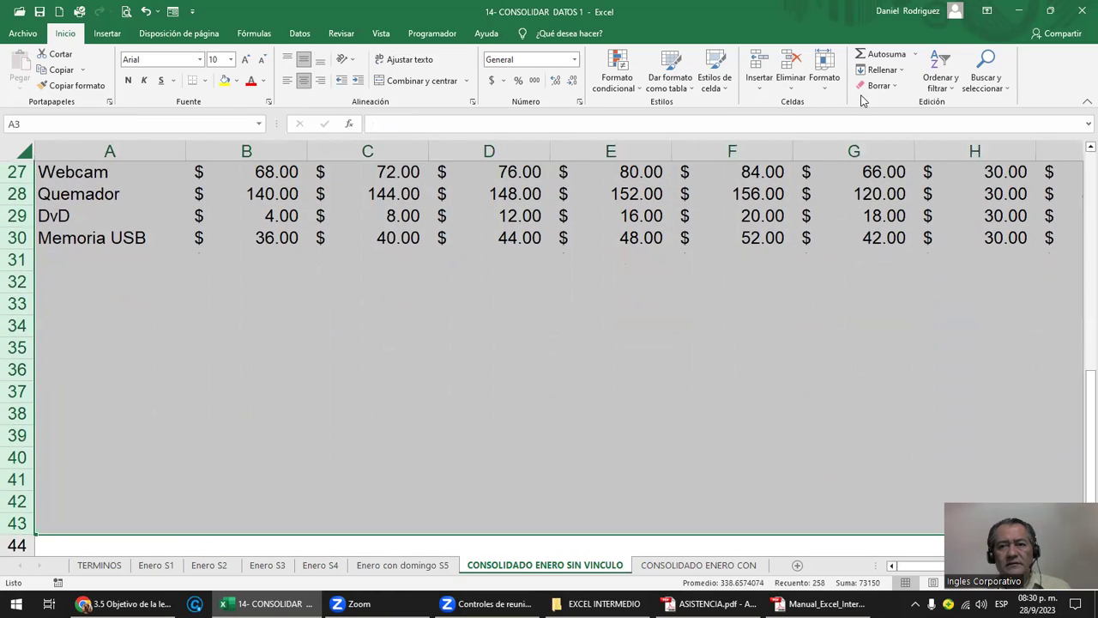
pyautogui.click(894, 86)
pyautogui.click(903, 103)
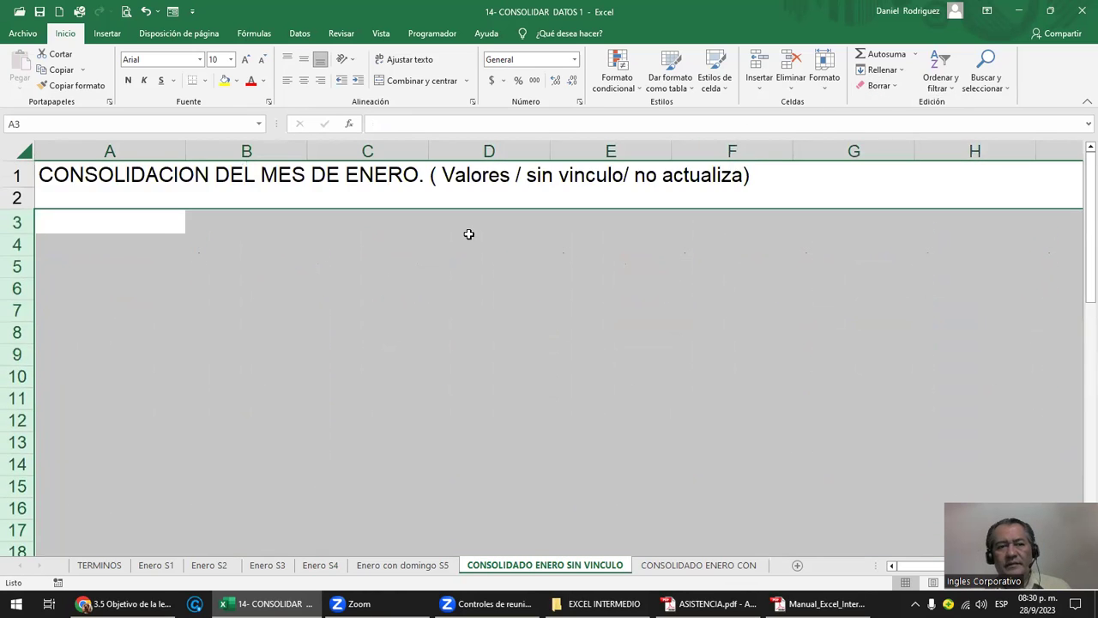
# - Reconsolidate from A3 with the stored references, giving a single Sábado column
pyautogui.click(68, 223)
pyautogui.keyDown('ctrl'); pyautogui.scroll(-1, 67, 222); pyautogui.keyUp('ctrl')
pyautogui.keyDown('ctrl'); pyautogui.scroll(-1, 68, 222); pyautogui.keyUp('ctrl')
pyautogui.keyDown('ctrl'); pyautogui.scroll(-1, 68, 221); pyautogui.keyUp('ctrl')
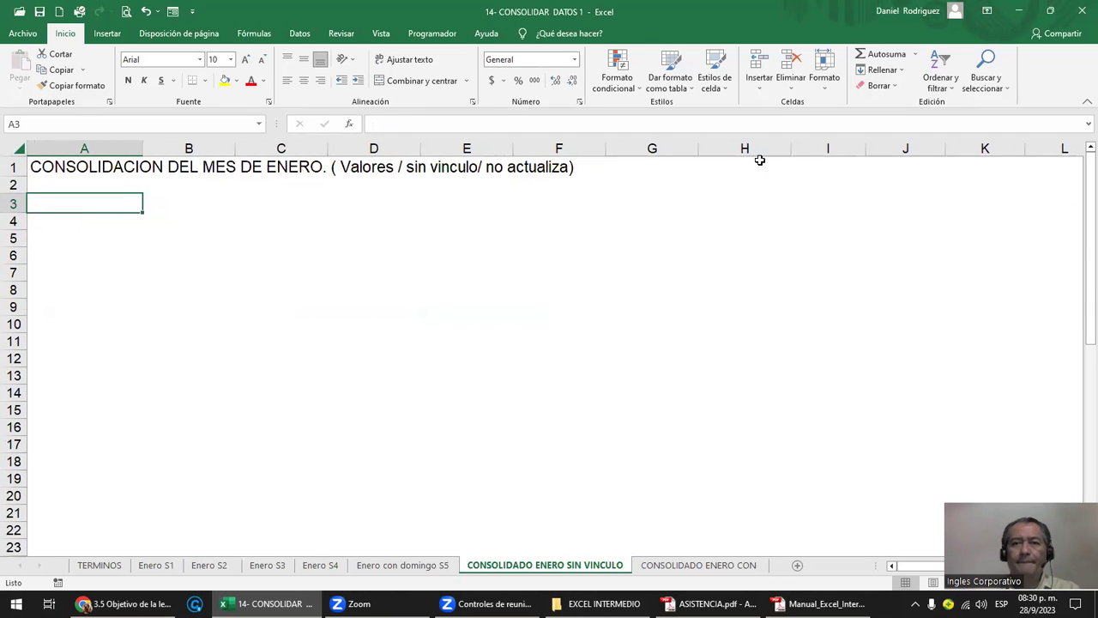
pyautogui.click(302, 34)
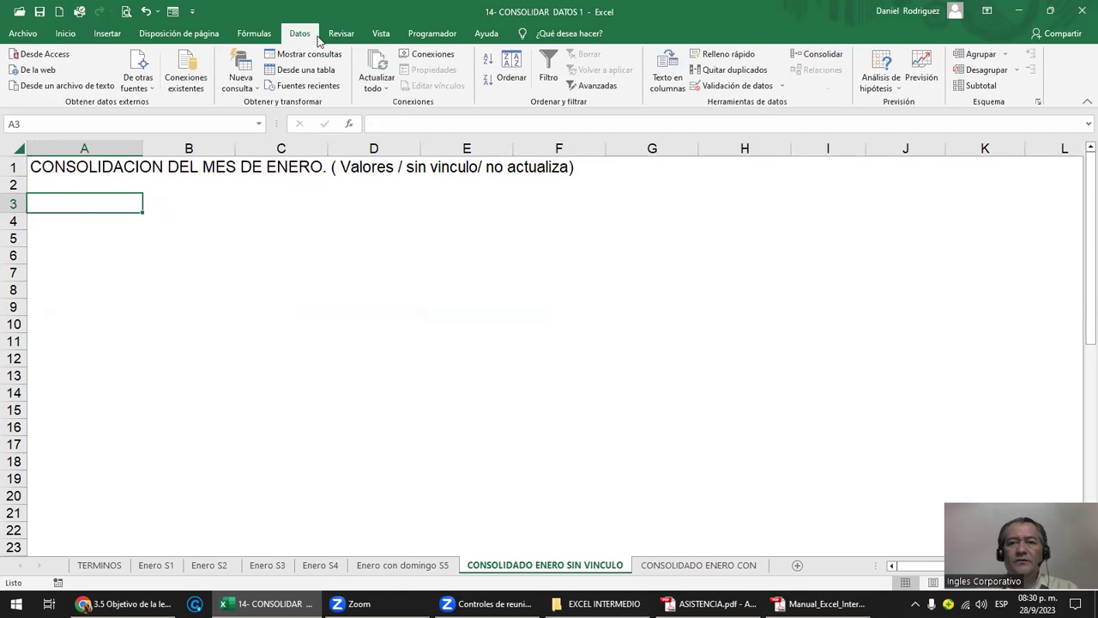
pyautogui.click(819, 53)
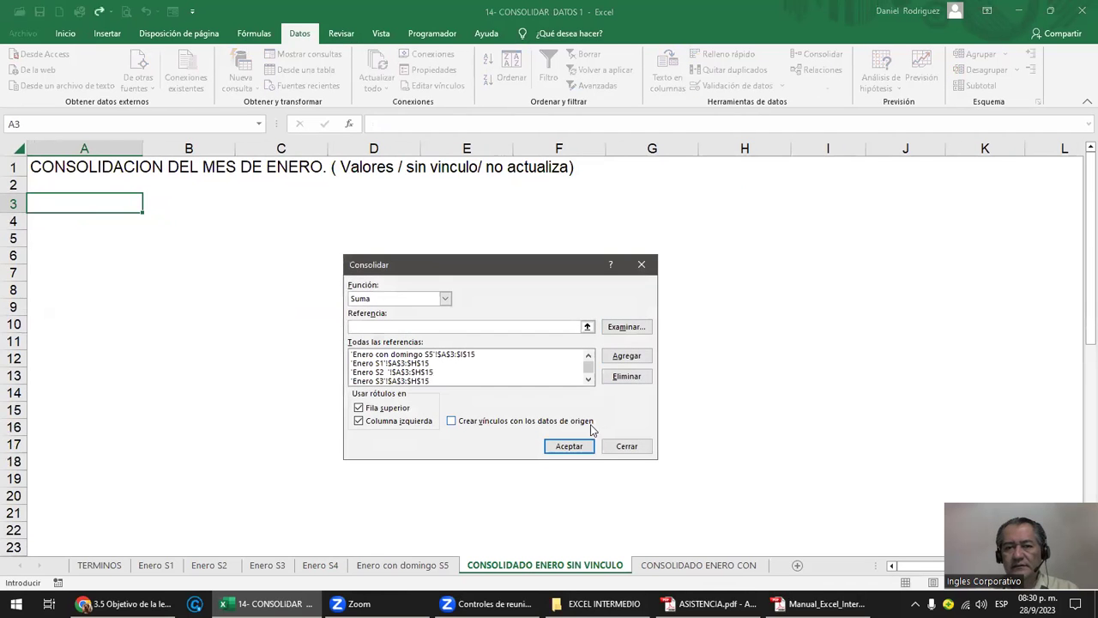
pyautogui.click(571, 444)
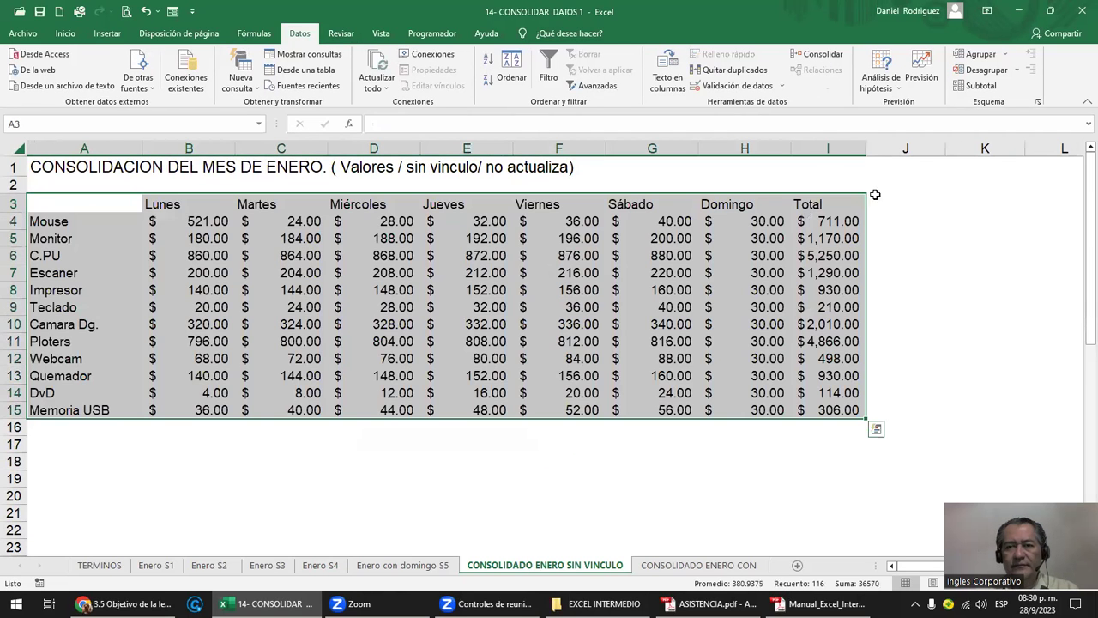
pyautogui.click(835, 221)
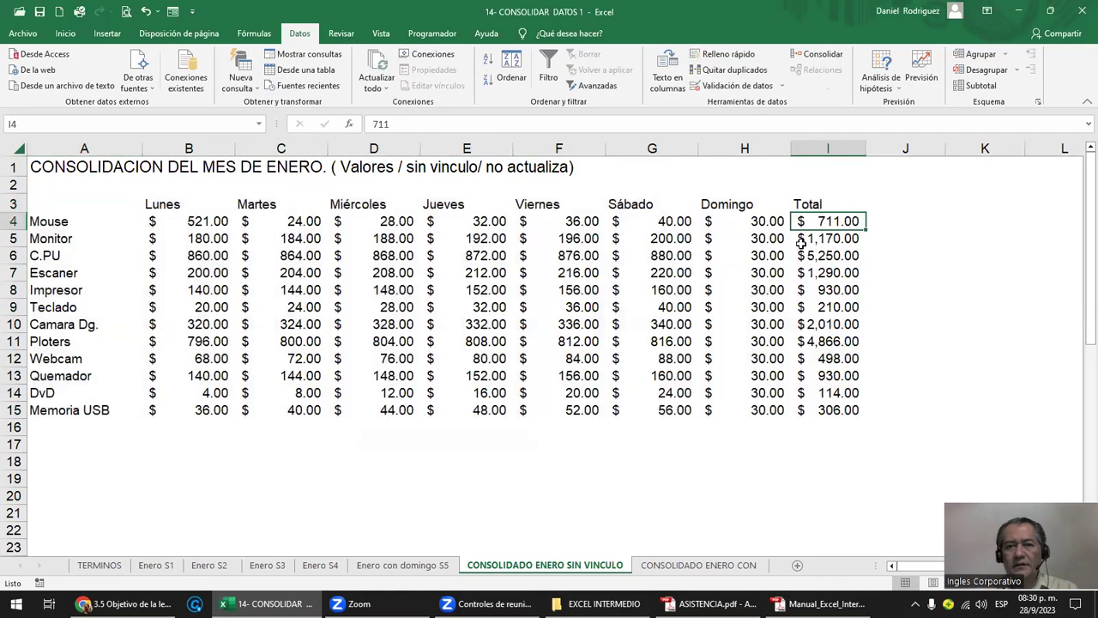
pyautogui.click(647, 203)
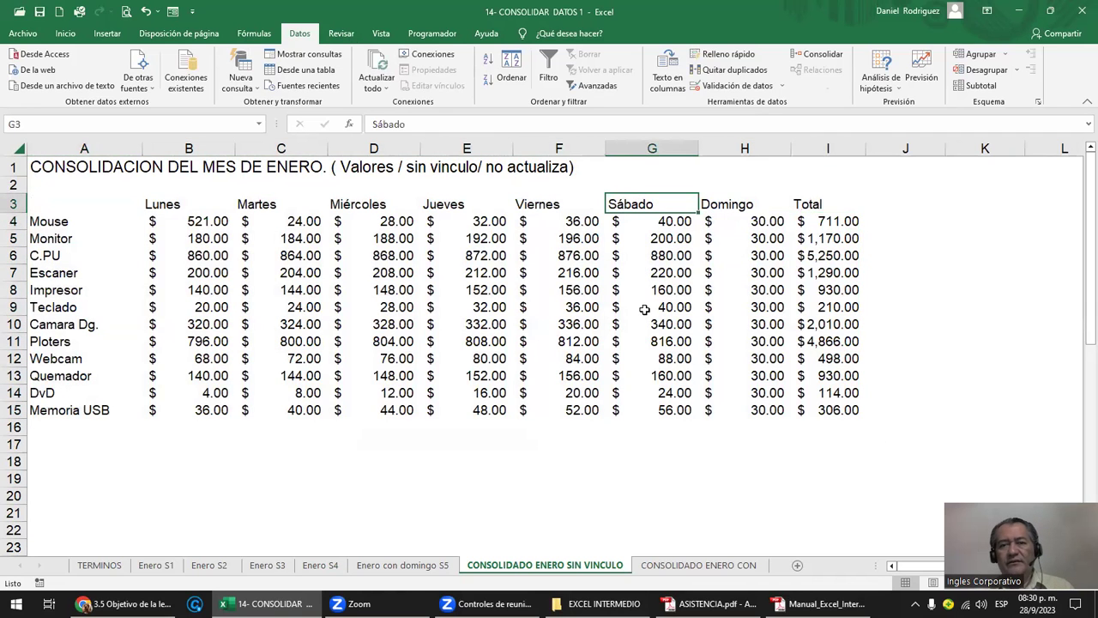
pyautogui.keyDown('ctrl'); pyautogui.scroll(1, 645, 309); pyautogui.keyUp('ctrl')
pyautogui.hotkey('ctrl', 'Left')
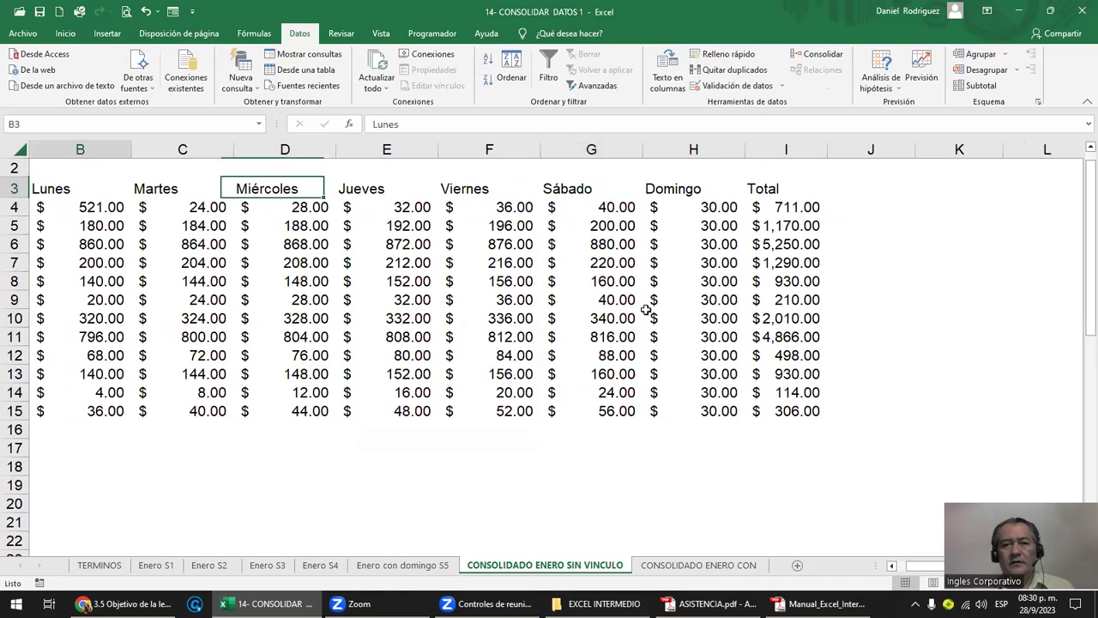
pyautogui.press('Left')
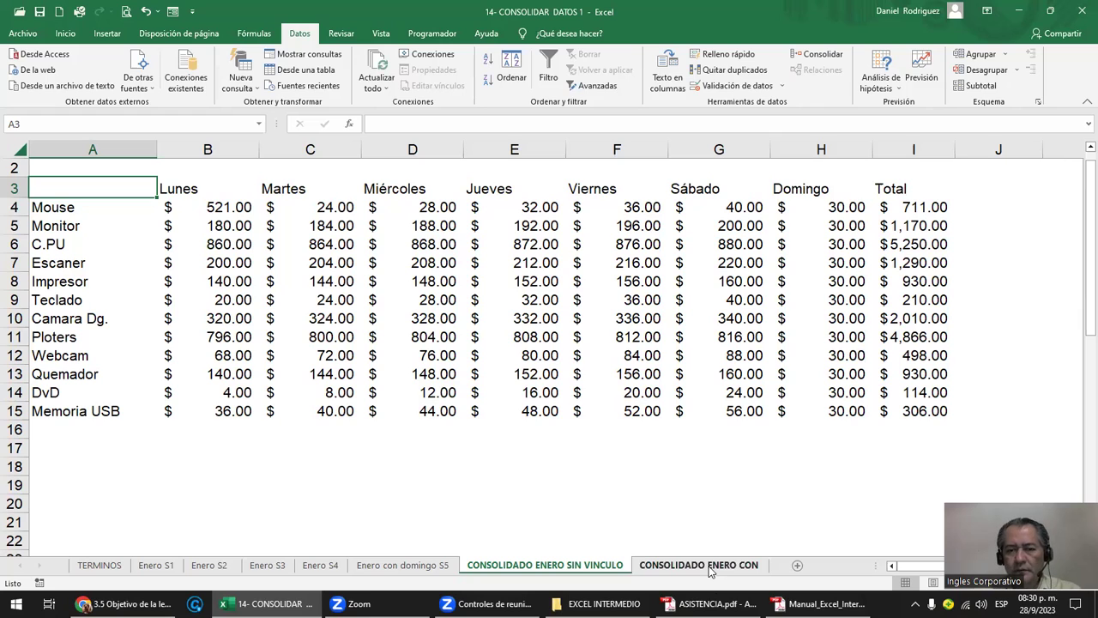
# - Duplicate the CONSOLIDADO ENERO SIN VINCULO sheet by Ctrl-dragging its tab
pyautogui.click(658, 568)
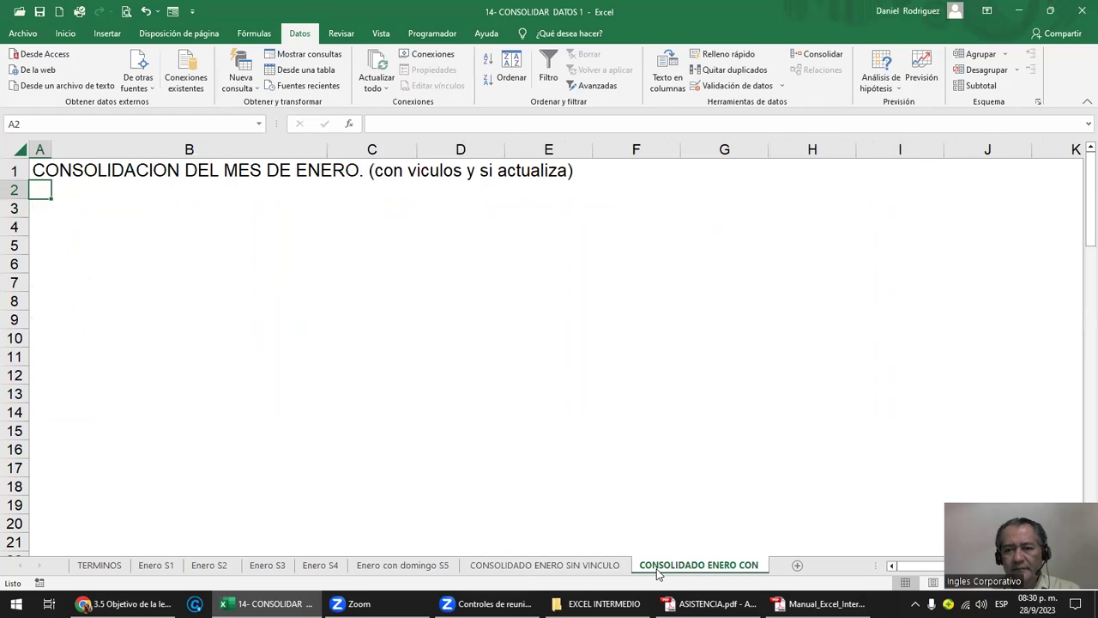
pyautogui.click(570, 568)
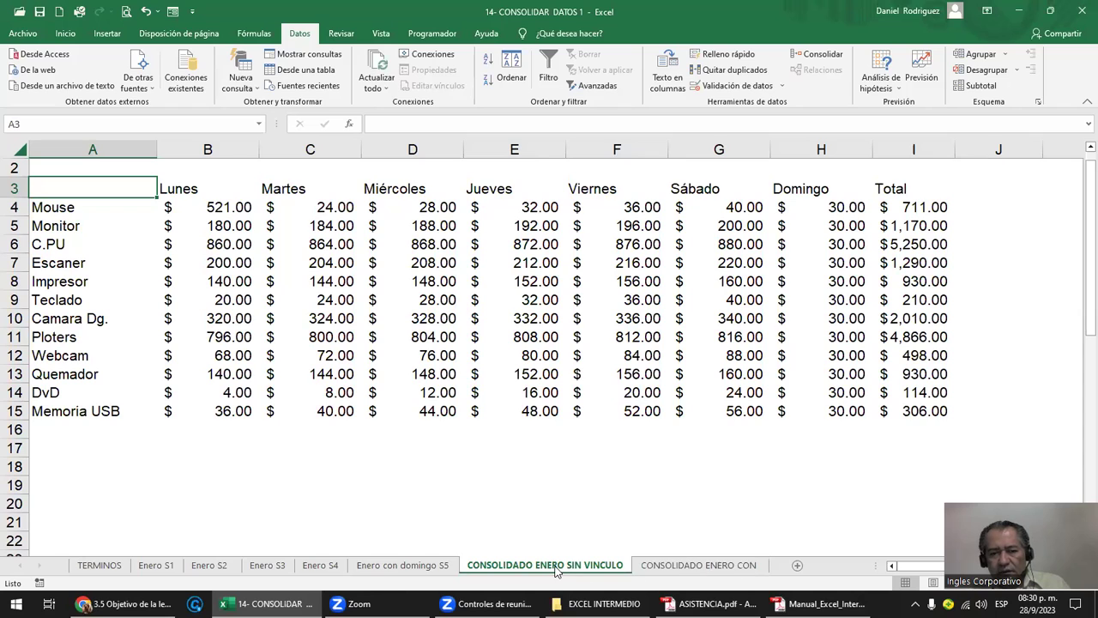
pyautogui.keyDown('ctrl'); pyautogui.moveTo(555, 565); pyautogui.dragTo(736, 565); pyautogui.keyUp('ctrl')
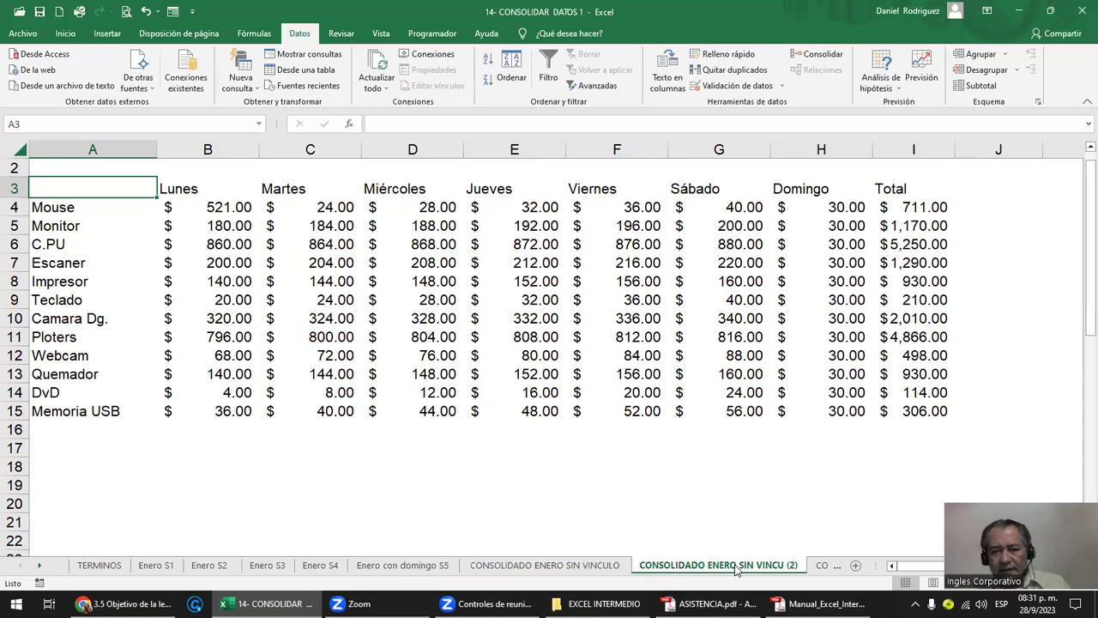
pyautogui.doubleClick(736, 566)
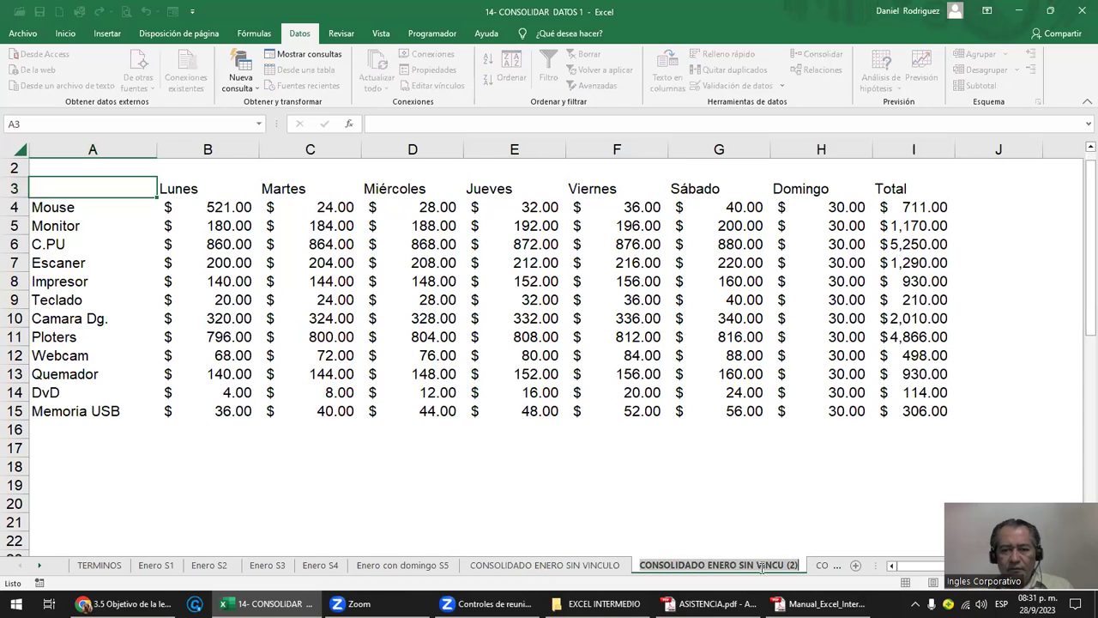
# - Copy the title in A1 of the CONSOLIDADO ENERO CON sheet
pyautogui.click(821, 566)
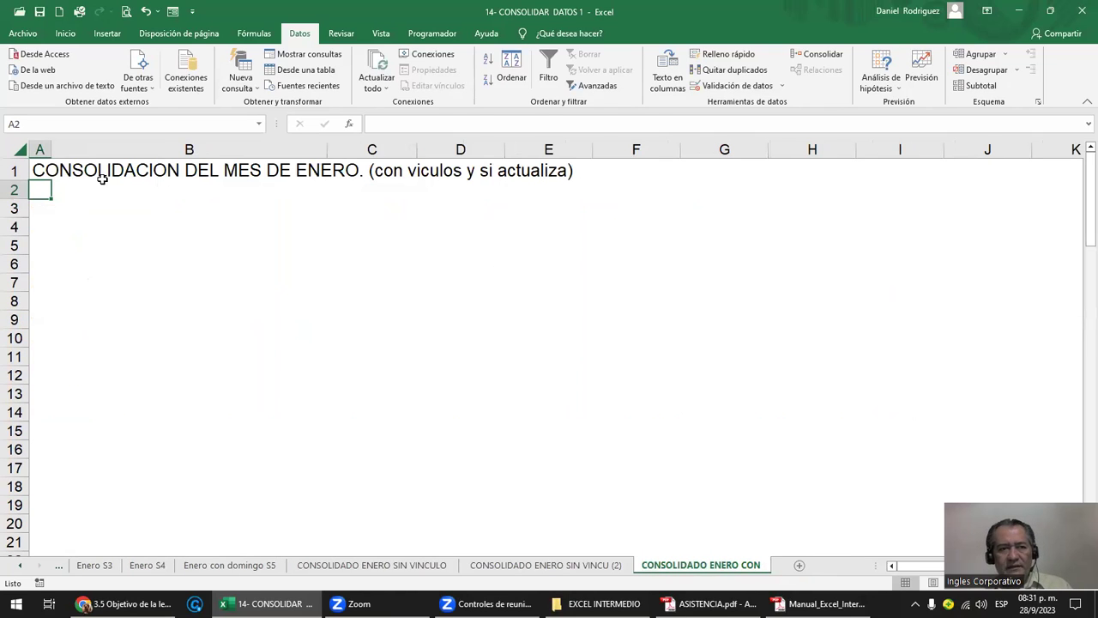
pyautogui.click(44, 170)
pyautogui.hotkey('ctrl', 'c')
# - Rename the copied sheet to CONSOLIDADO ENEROCON VINCULO
pyautogui.click(546, 564)
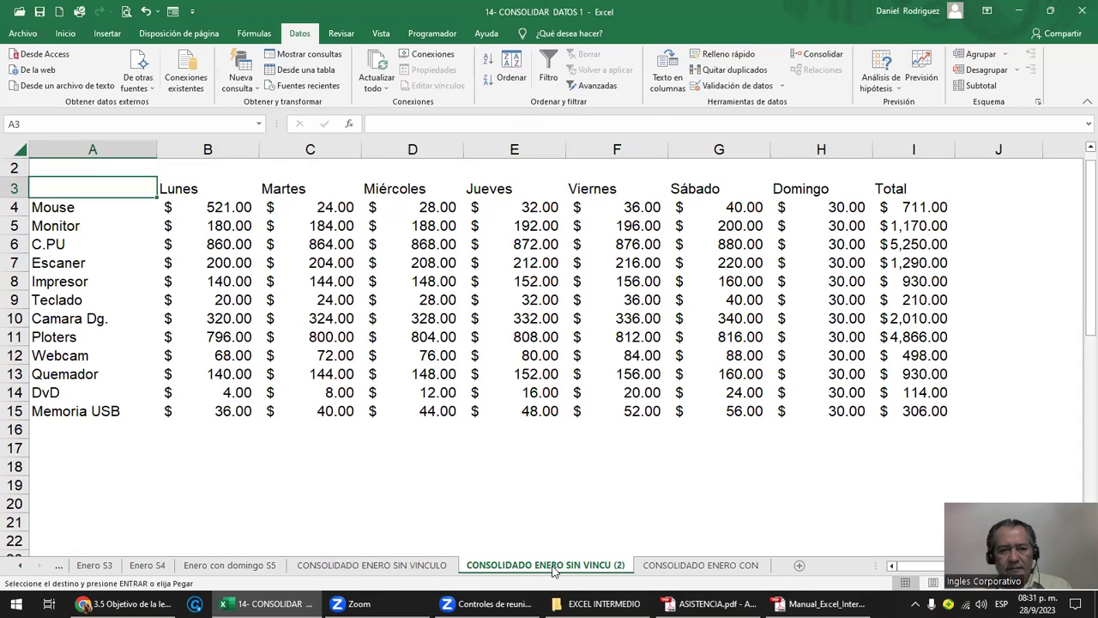
pyautogui.moveTo(562, 572); pyautogui.dragTo(729, 583)
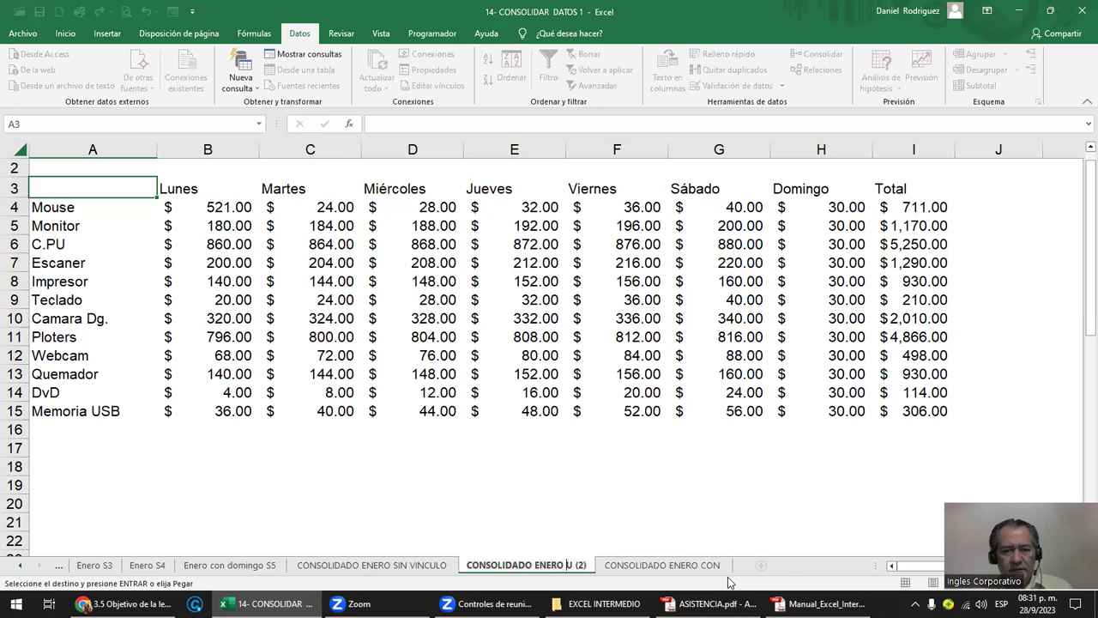
pyautogui.press('BackSpace')
pyautogui.press('BackSpace')
pyautogui.write('con')
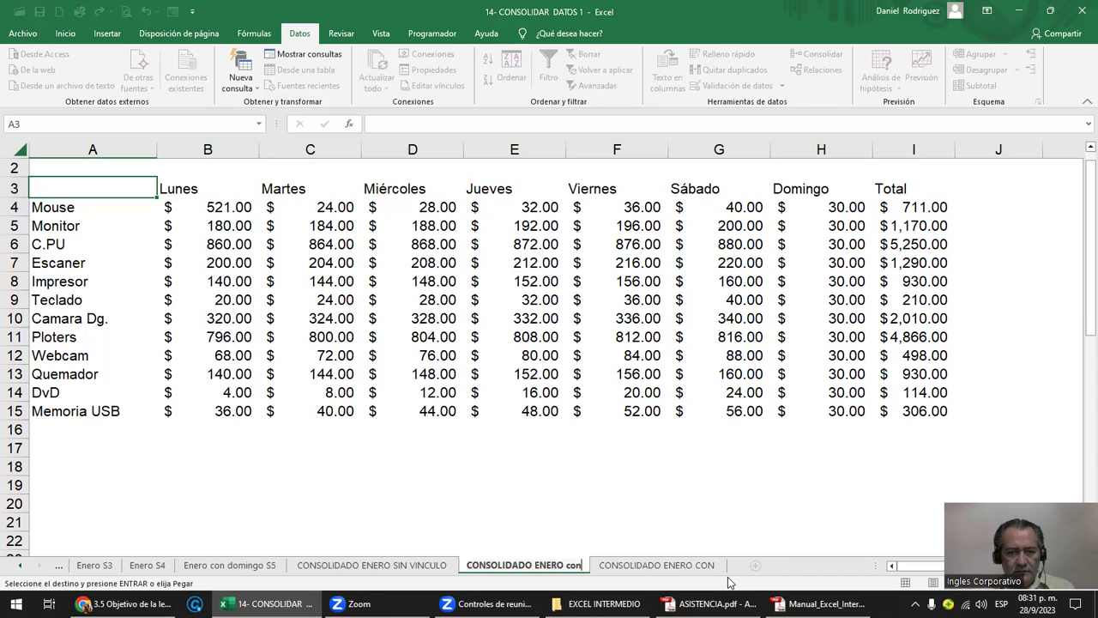
pyautogui.press('BackSpace')
pyautogui.press('BackSpace')
pyautogui.press('BackSpace')
pyautogui.press('BackSpace')
pyautogui.write('CON VIN')
pyautogui.write('U')
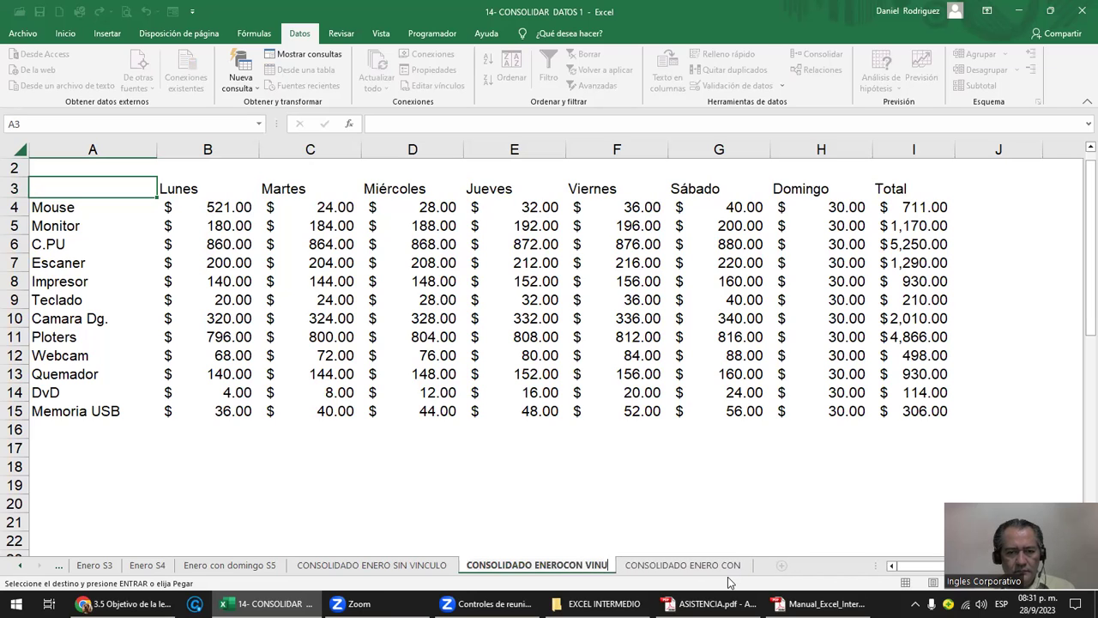
pyautogui.press('BackSpace')
pyautogui.write('CULO')
pyautogui.press('Return')
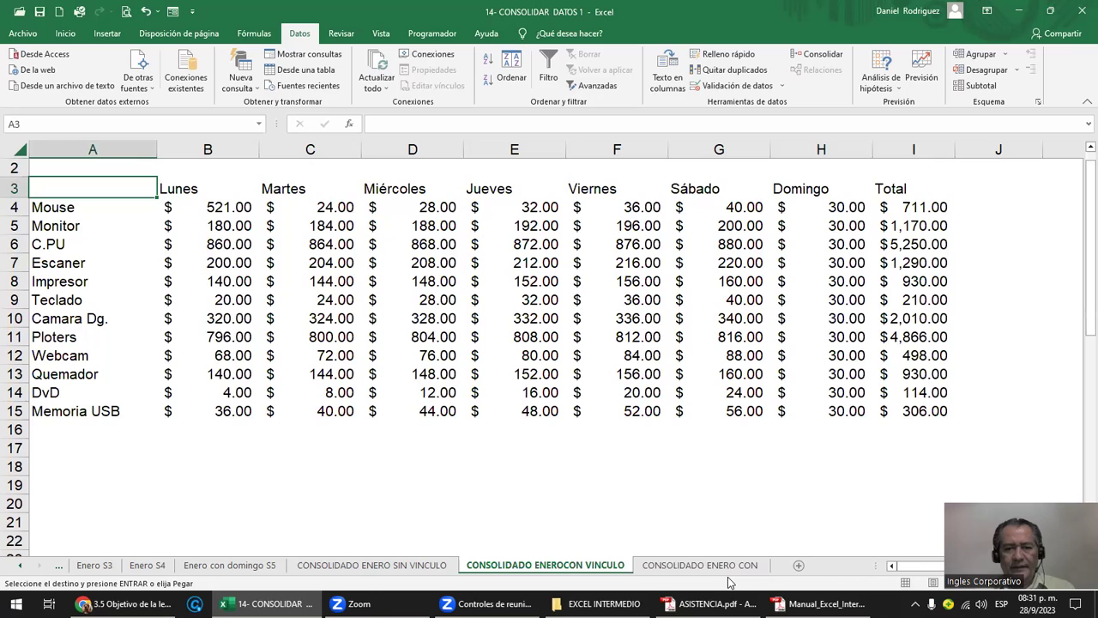
pyautogui.scroll(1, 120, 160)
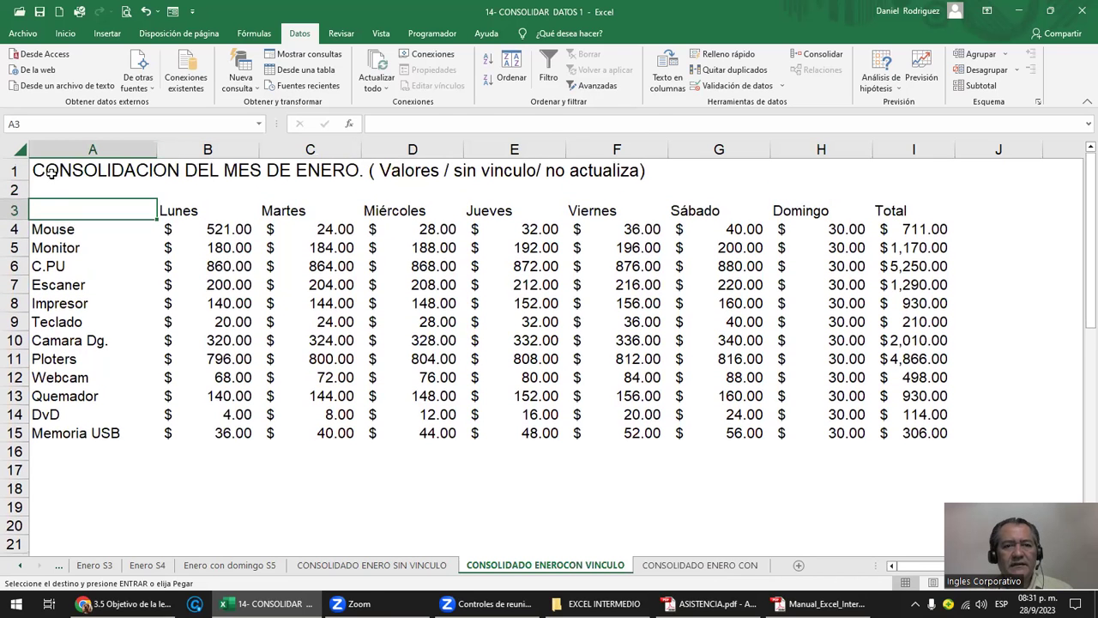
# - Copy the linked-version title from CONSOLIDADO ENERO CON into A1 of CONSOLIDADO ENEROCON VINCULO
pyautogui.click(53, 170)
pyautogui.hotkey('ctrl', 'c')
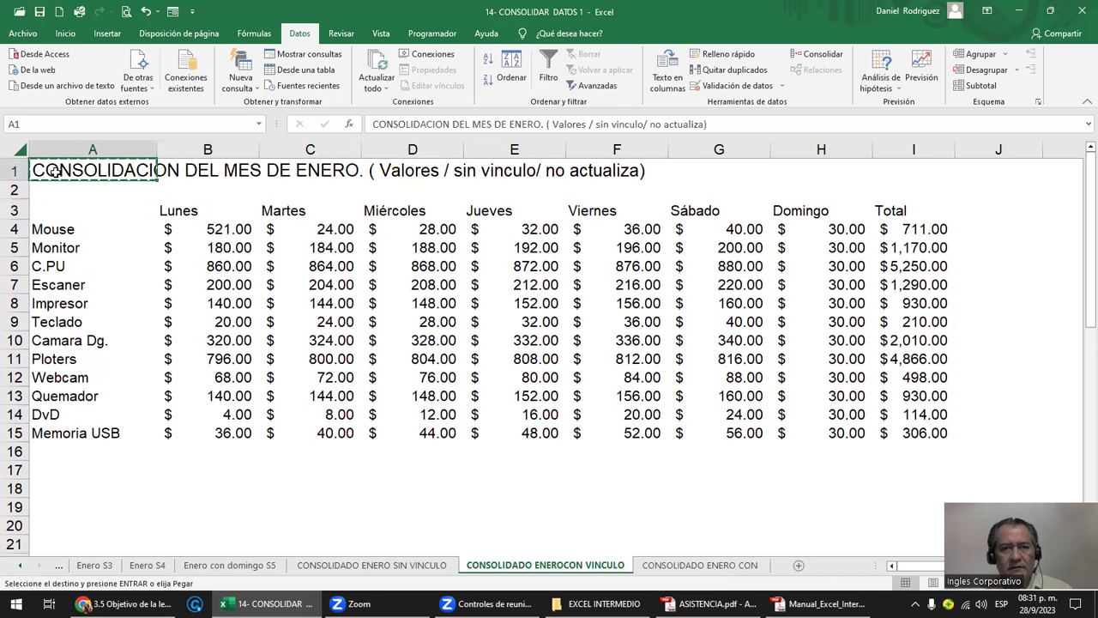
pyautogui.press('Escape')
pyautogui.click(730, 564)
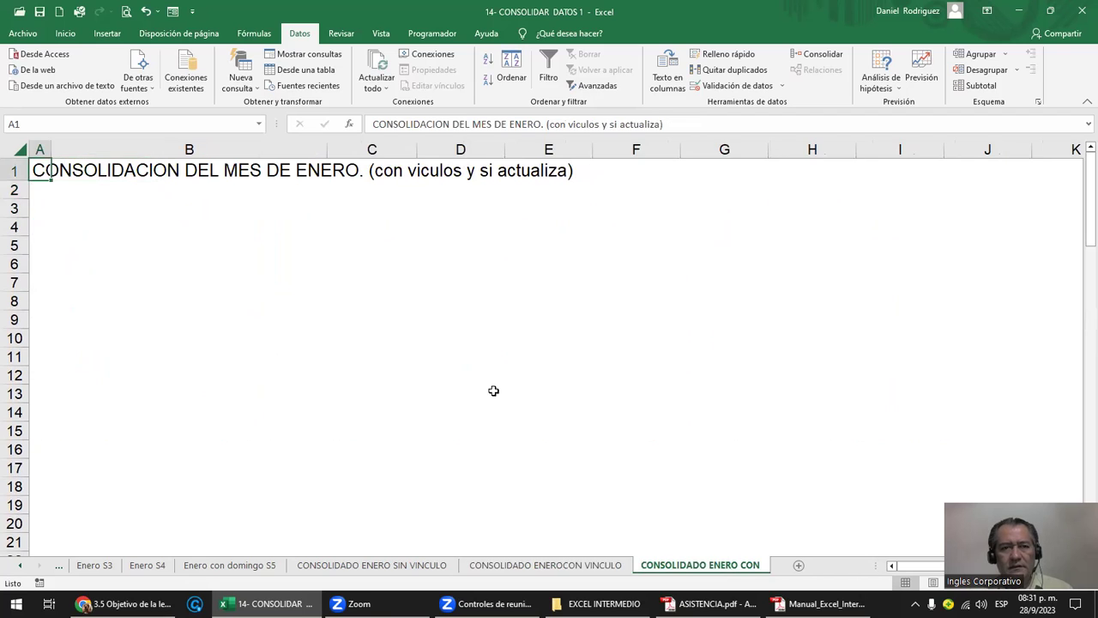
pyautogui.hotkey('ctrl', 'c')
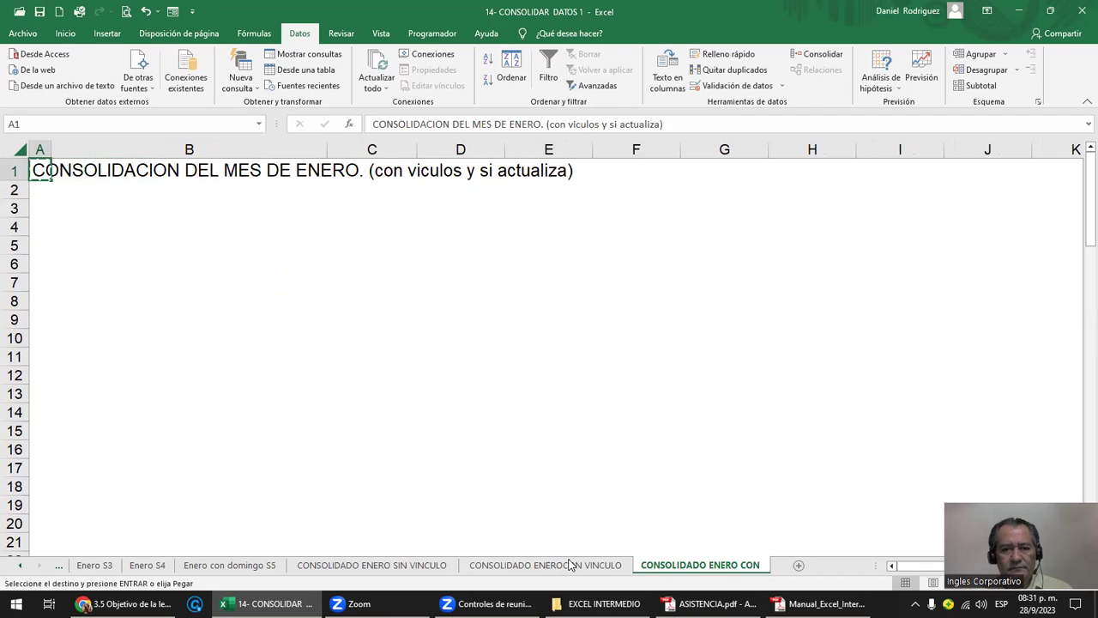
pyautogui.click(566, 565)
pyautogui.hotkey('ctrl', 'v')
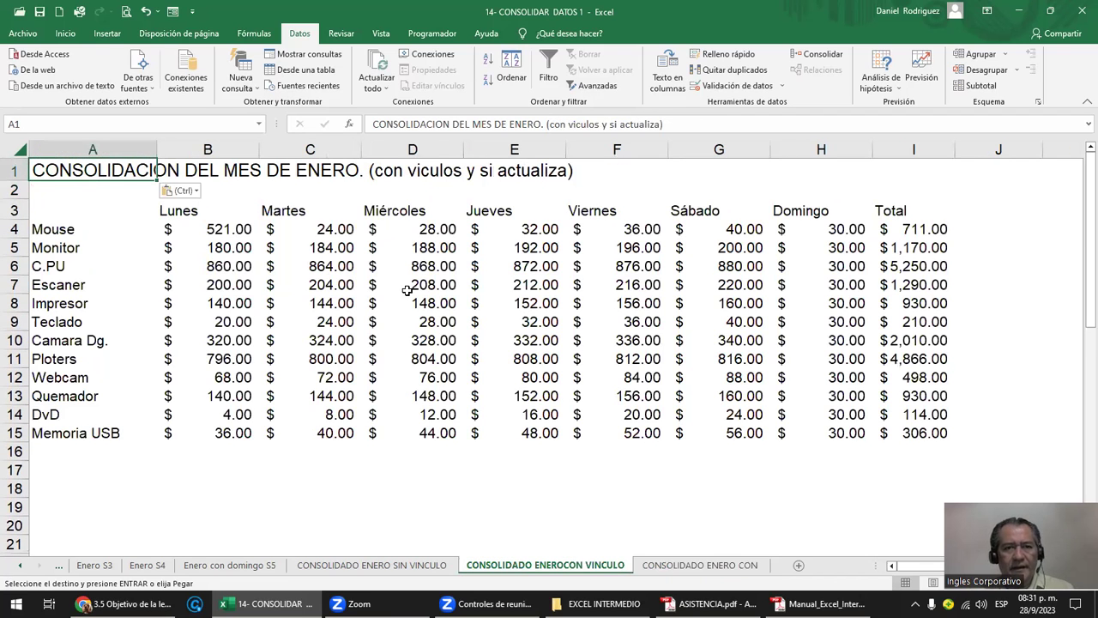
pyautogui.click(397, 174)
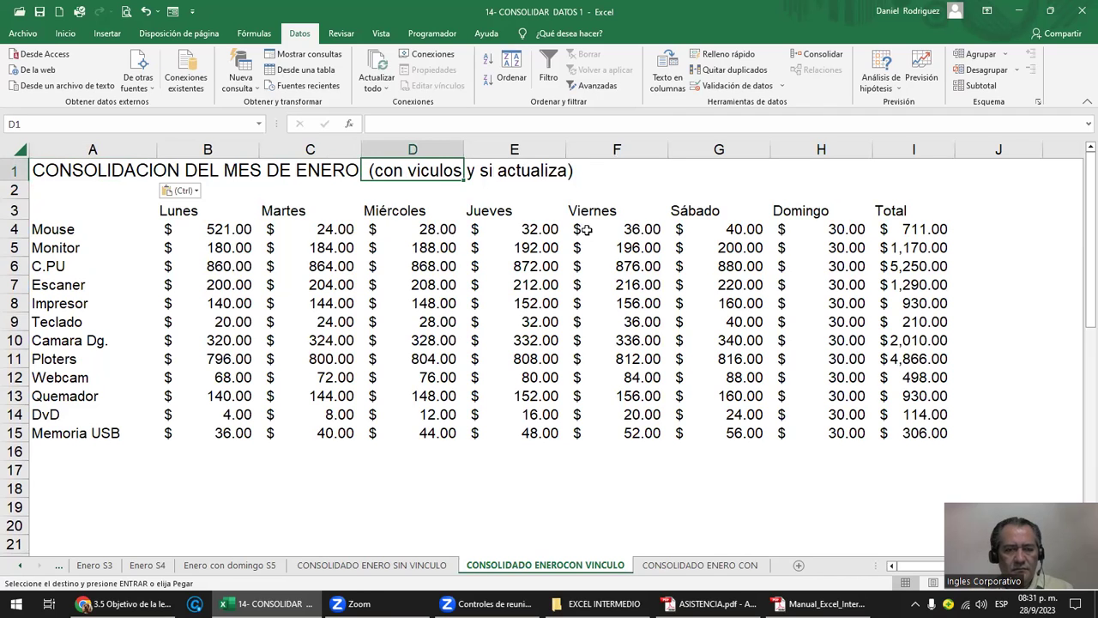
# - Delete the old CONSOLIDADO ENERO CON sheet
pyautogui.rightClick(743, 565)
pyautogui.click(780, 418)
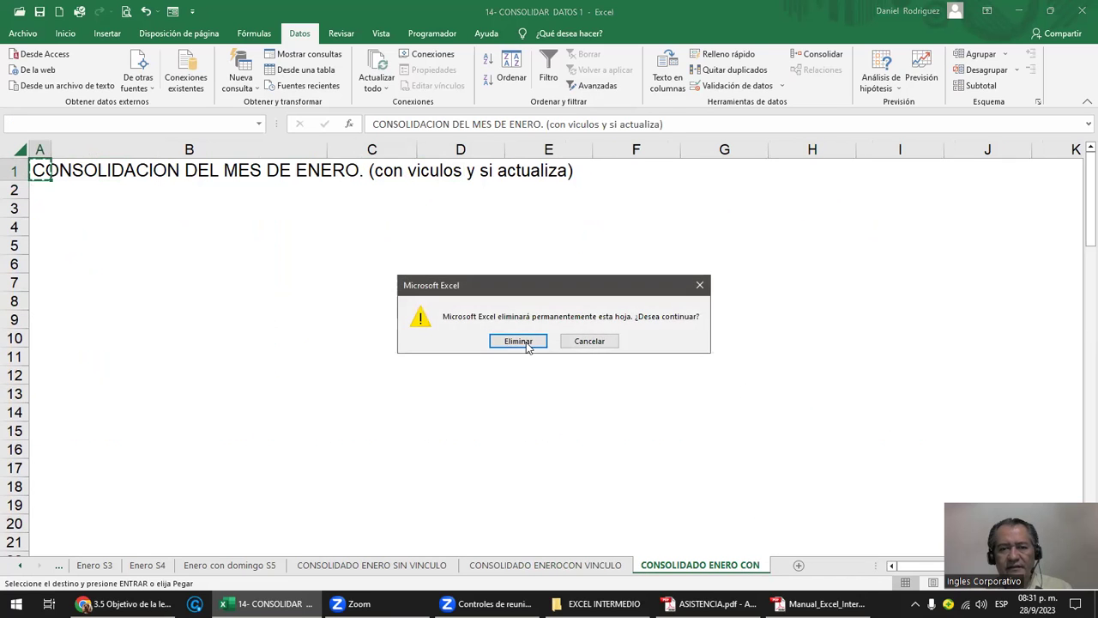
pyautogui.click(525, 345)
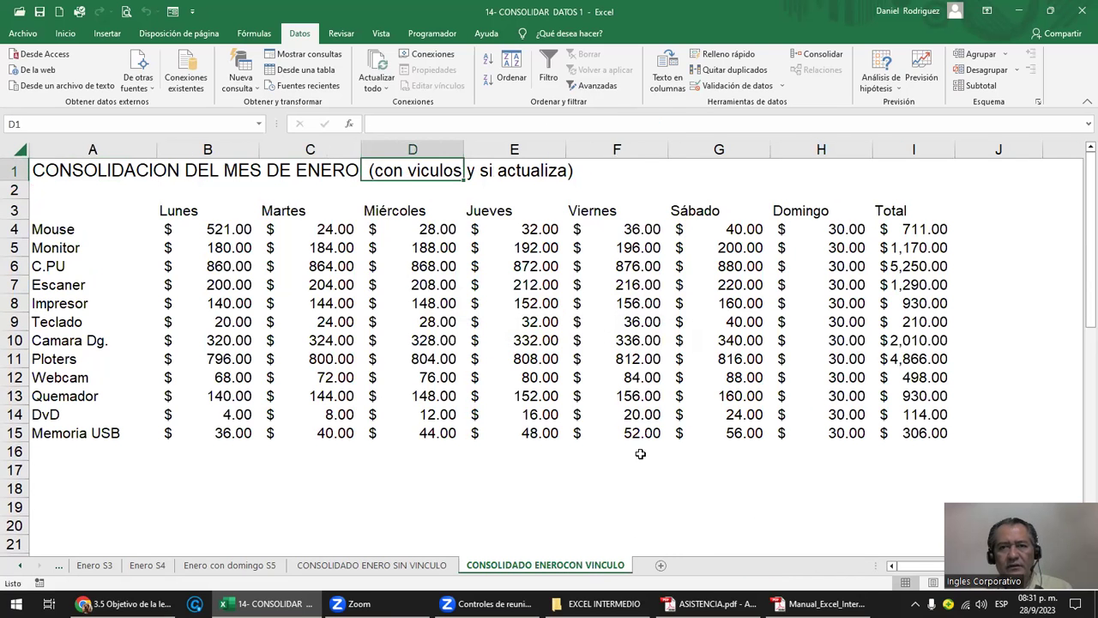
# - Clear the old table from rows 3–15 of the linked sheet
pyautogui.click(816, 54)
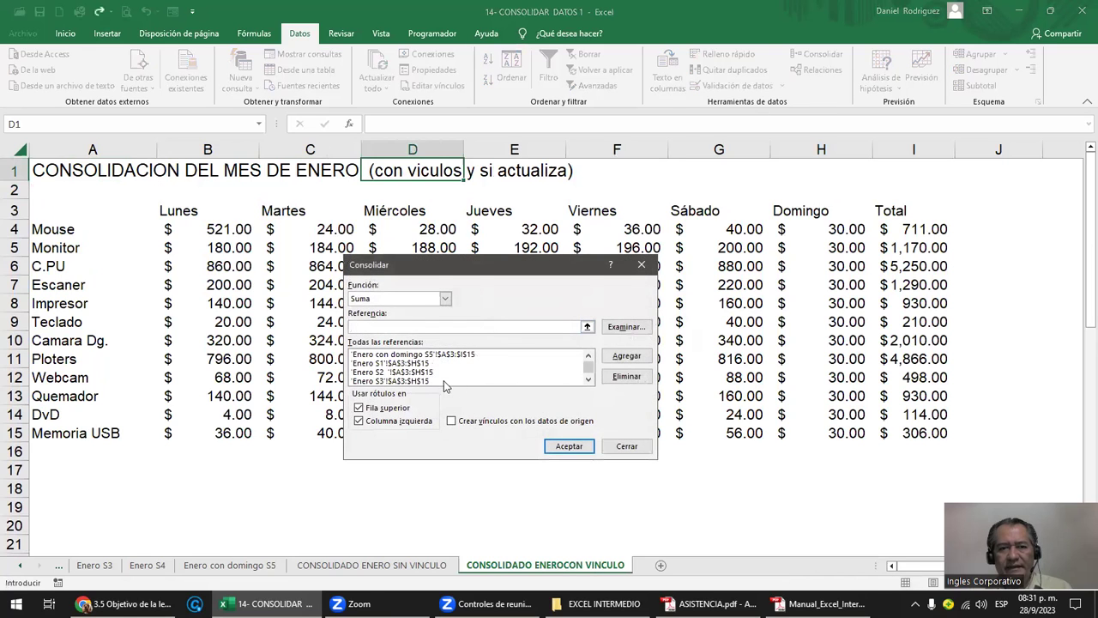
pyautogui.click(641, 266)
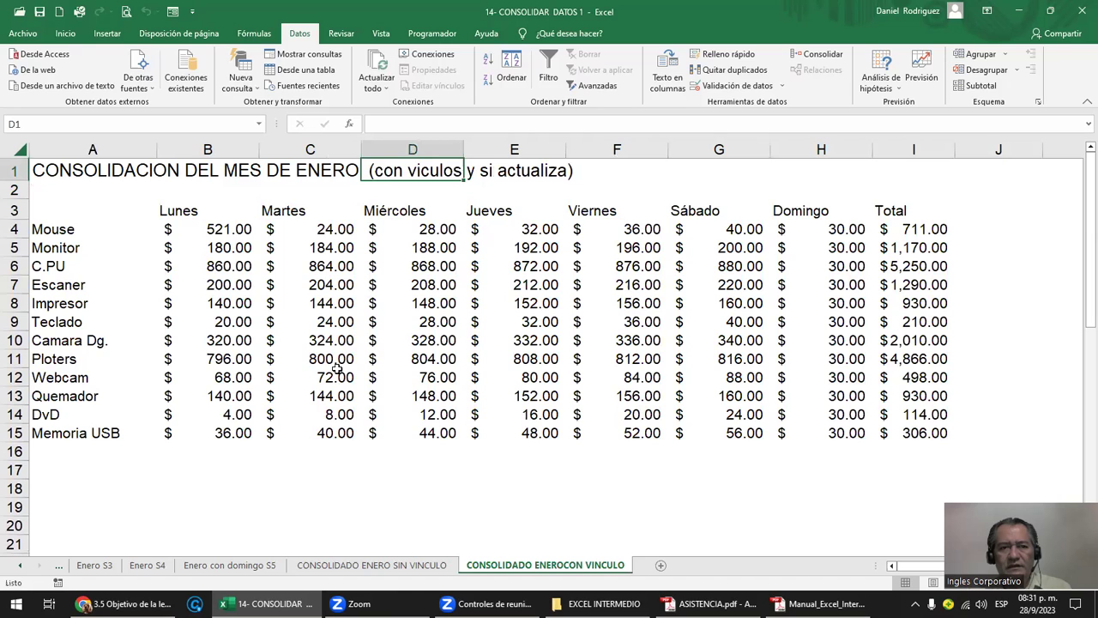
pyautogui.moveTo(15, 208); pyautogui.dragTo(15, 433)
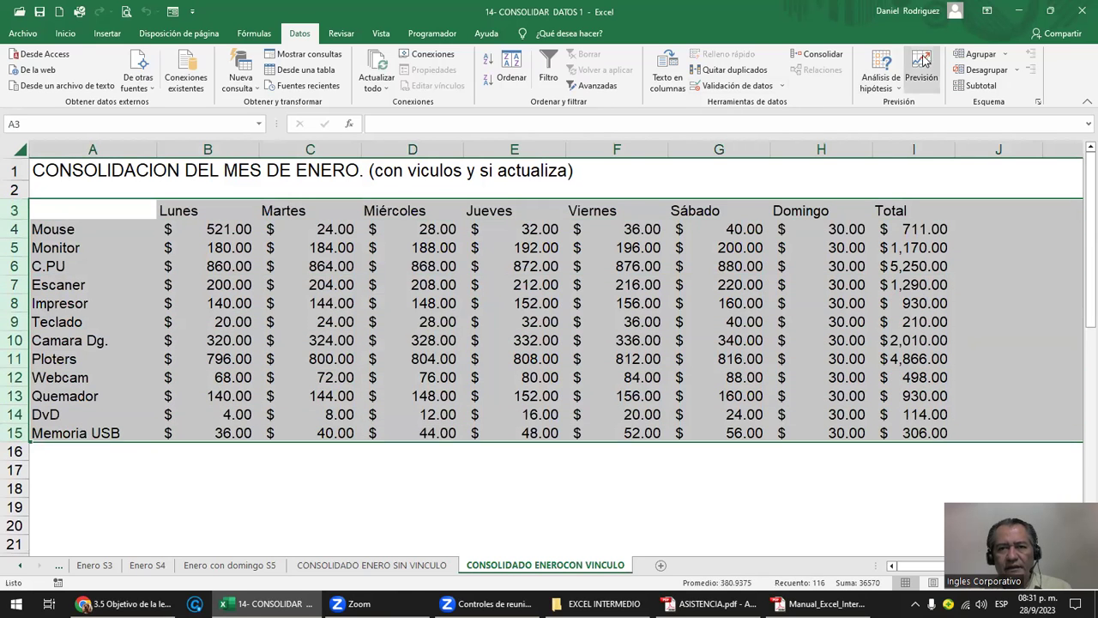
pyautogui.press('Delete')
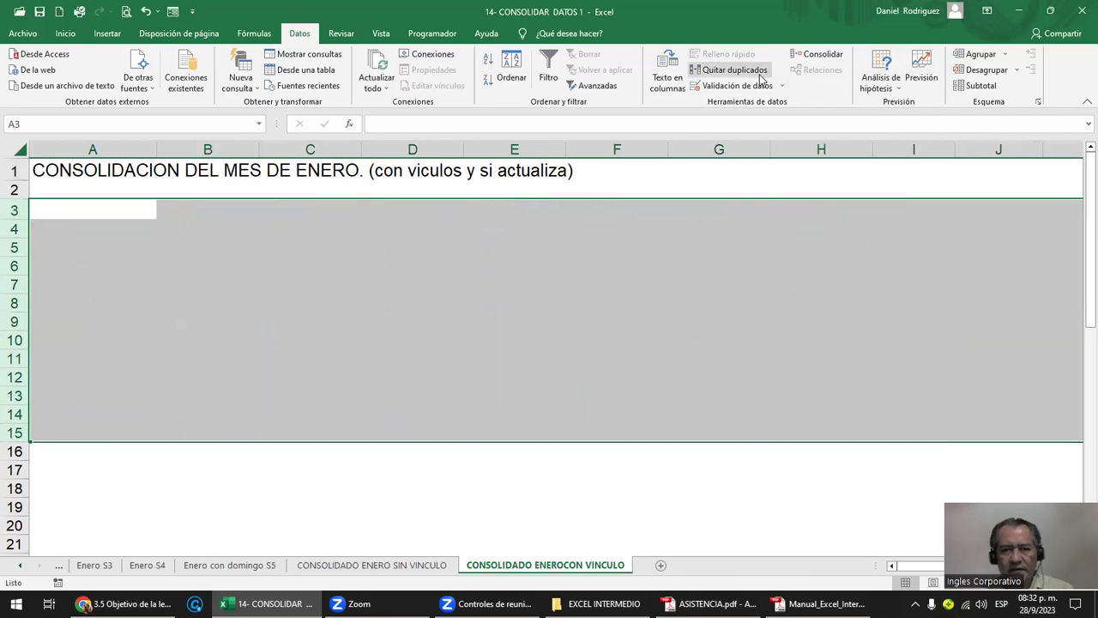
pyautogui.click(100, 209)
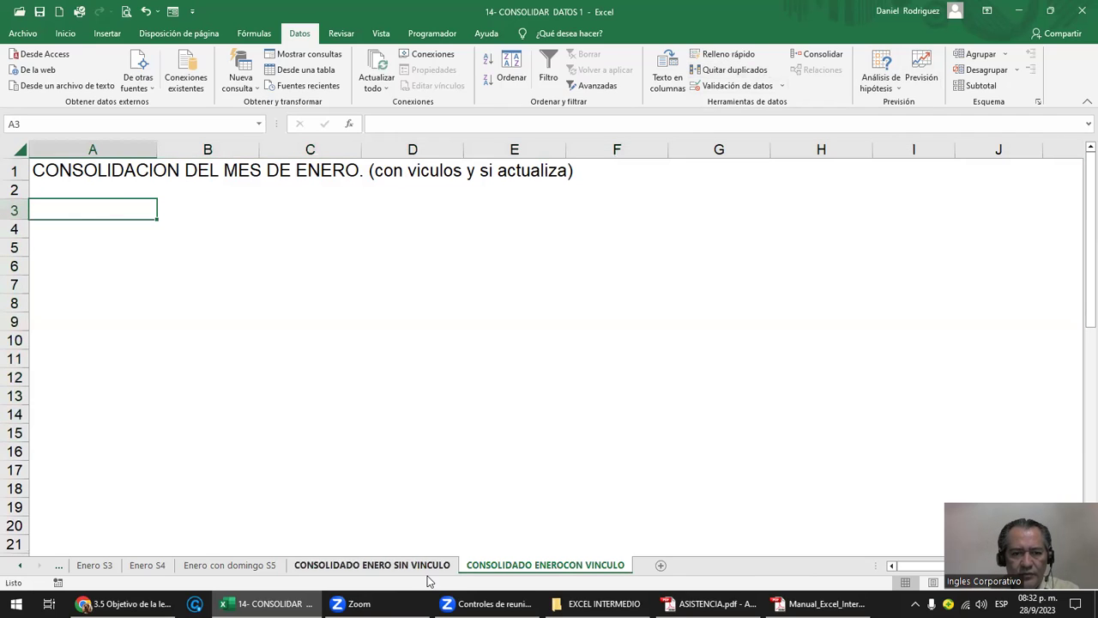
# - Format Paint the Enero S4 weekly table's look onto A3:H15 of CONSOLIDADO ENERO SIN VINCULO
pyautogui.click(382, 566)
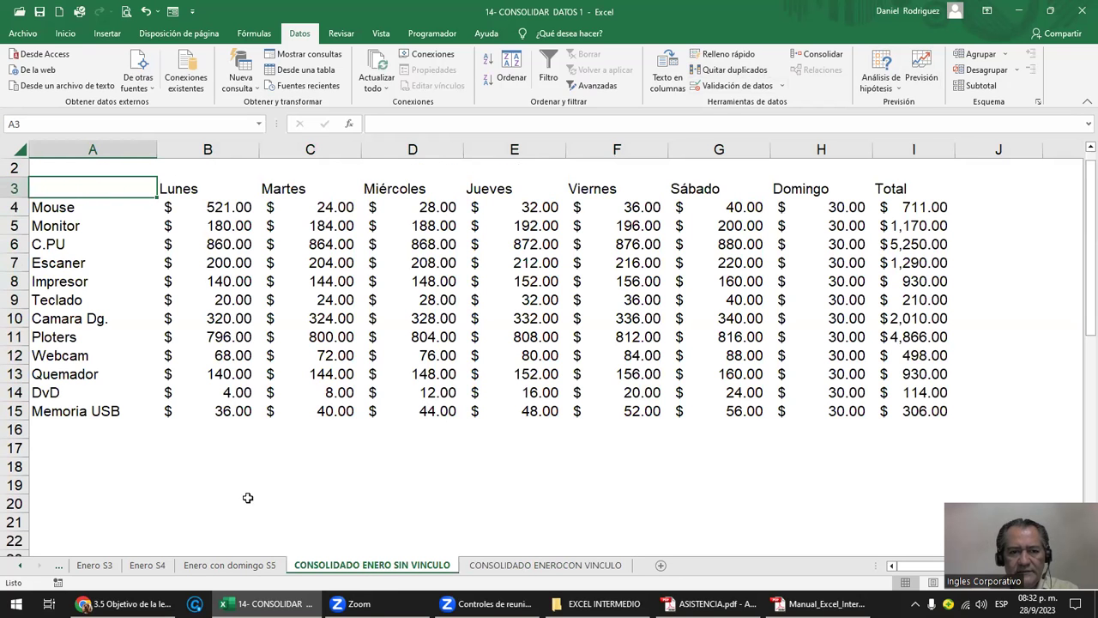
pyautogui.click(218, 566)
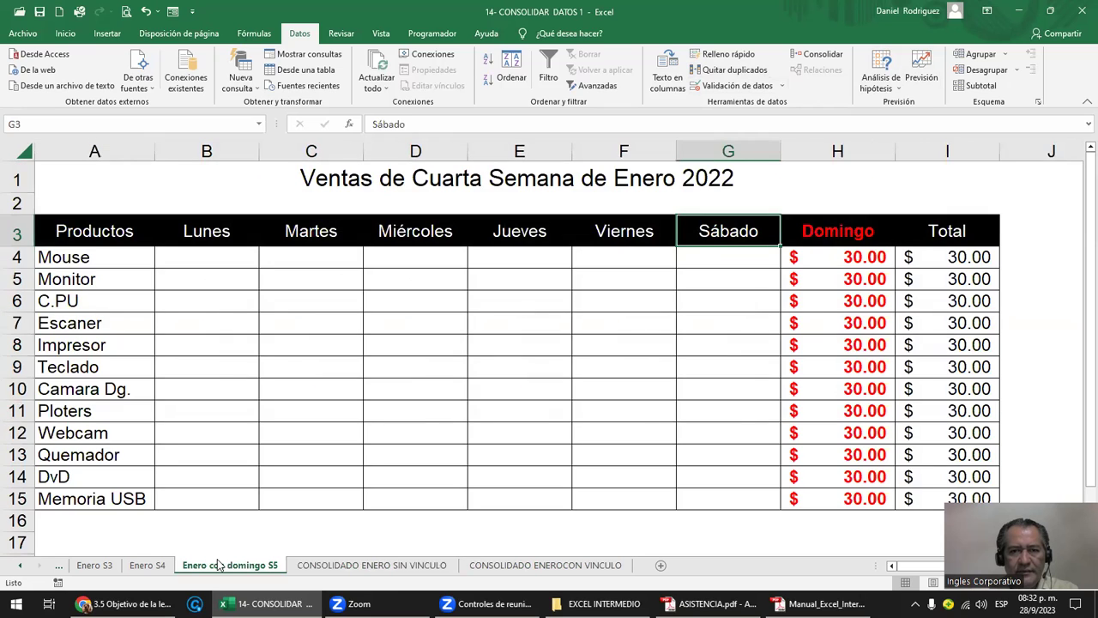
pyautogui.click(146, 565)
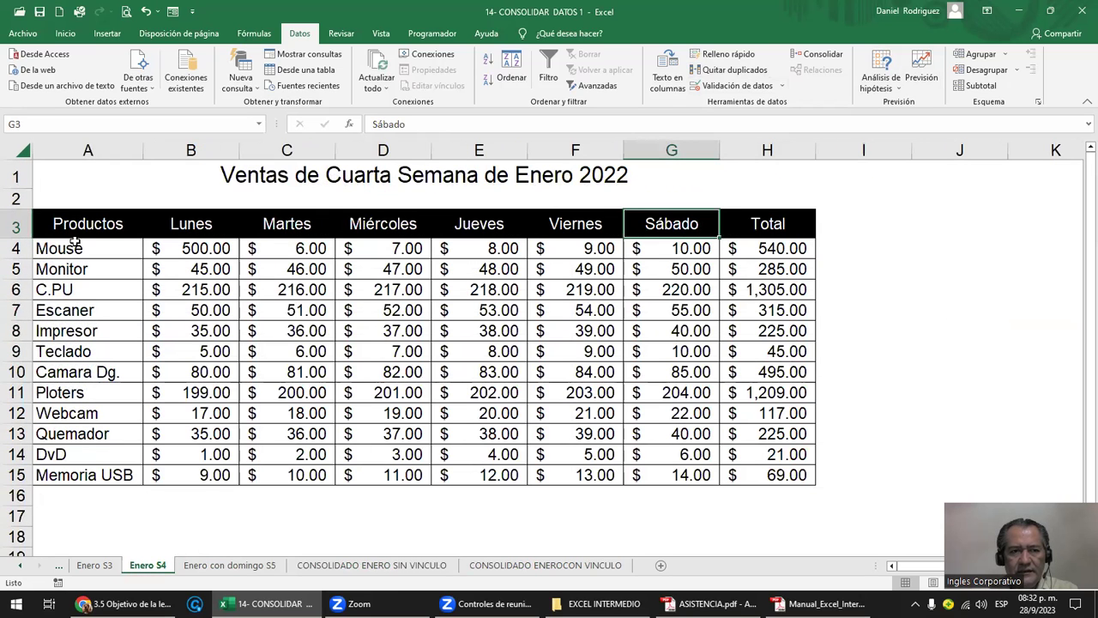
pyautogui.moveTo(78, 220); pyautogui.dragTo(772, 474)
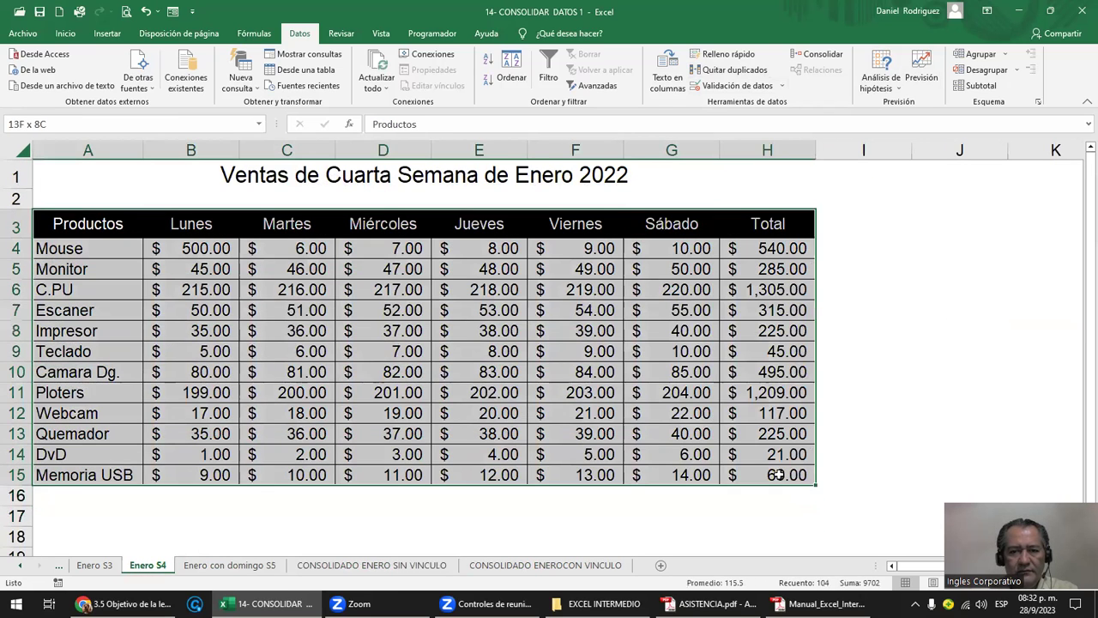
pyautogui.click(23, 33)
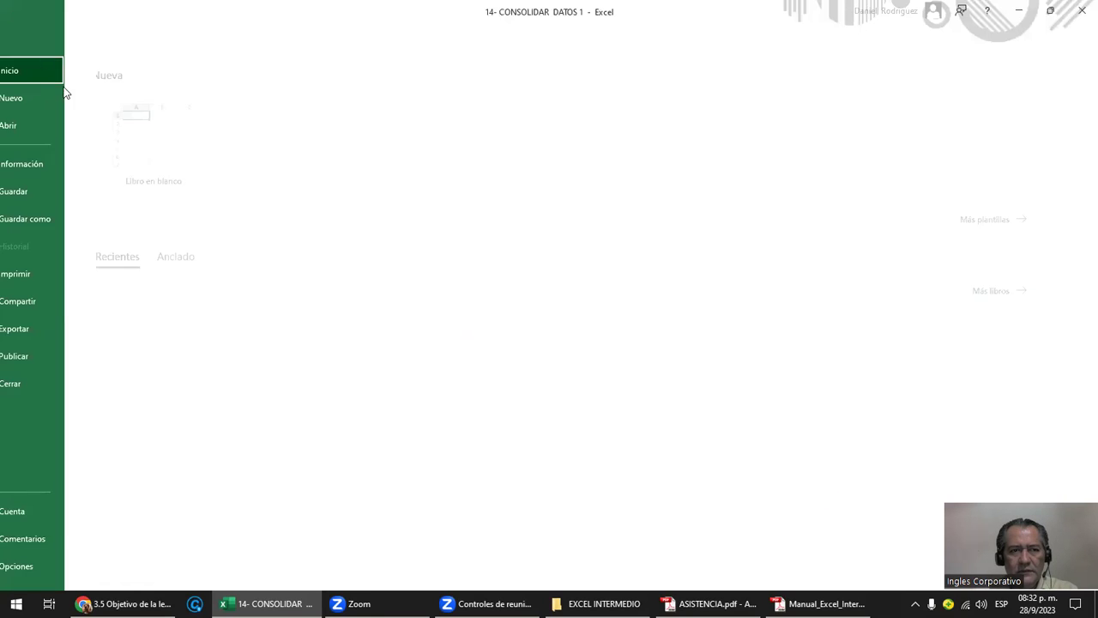
pyautogui.press('Escape')
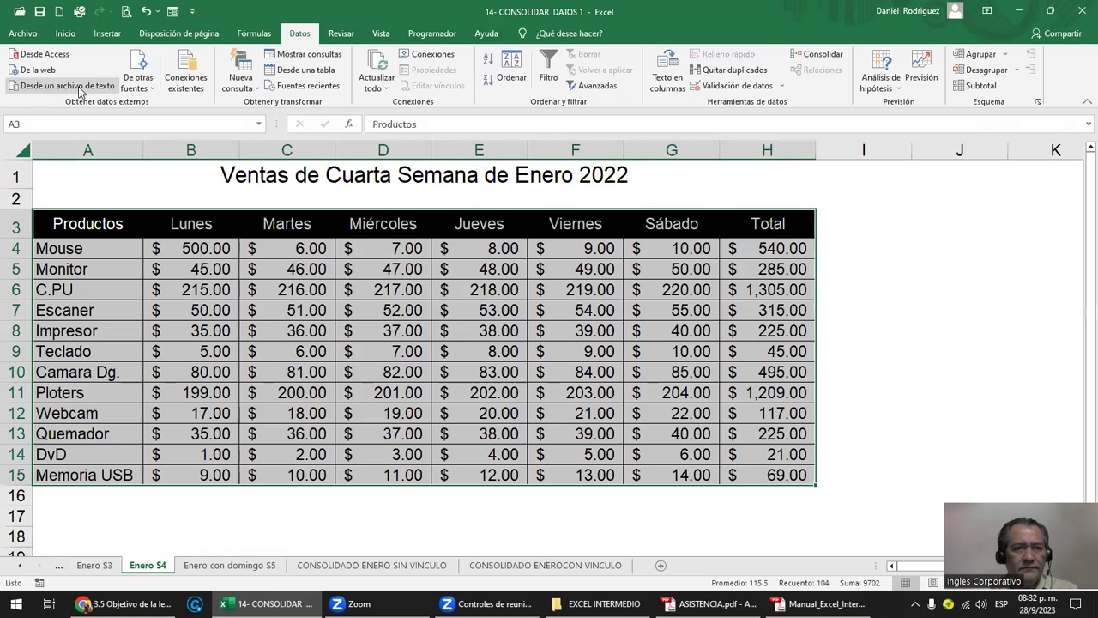
pyautogui.click(65, 33)
pyautogui.click(72, 85)
pyautogui.click(433, 566)
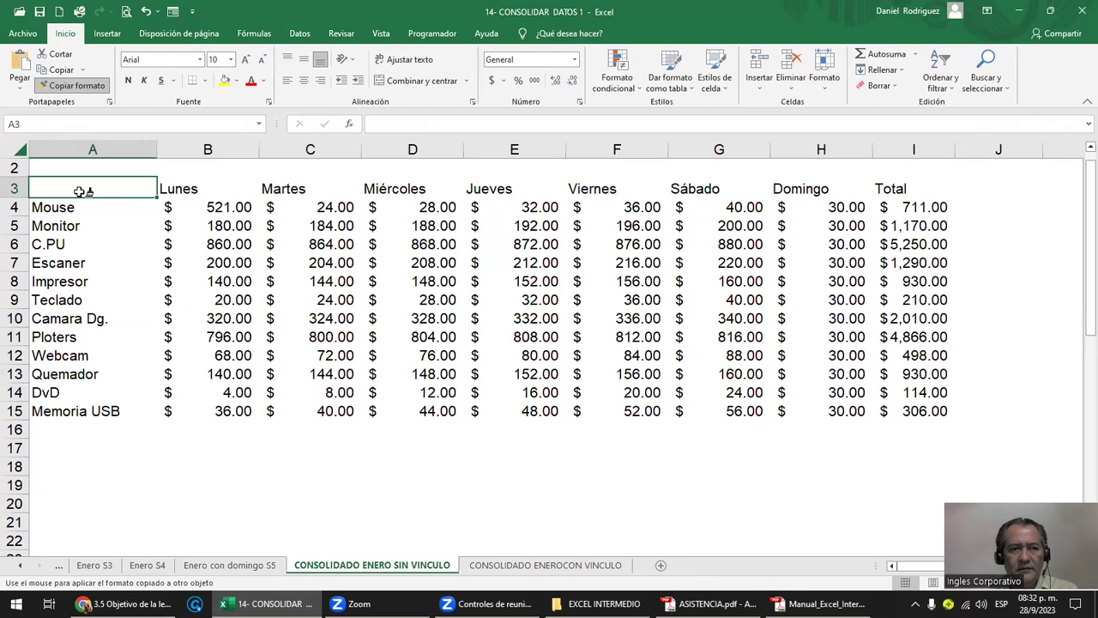
pyautogui.click(75, 188)
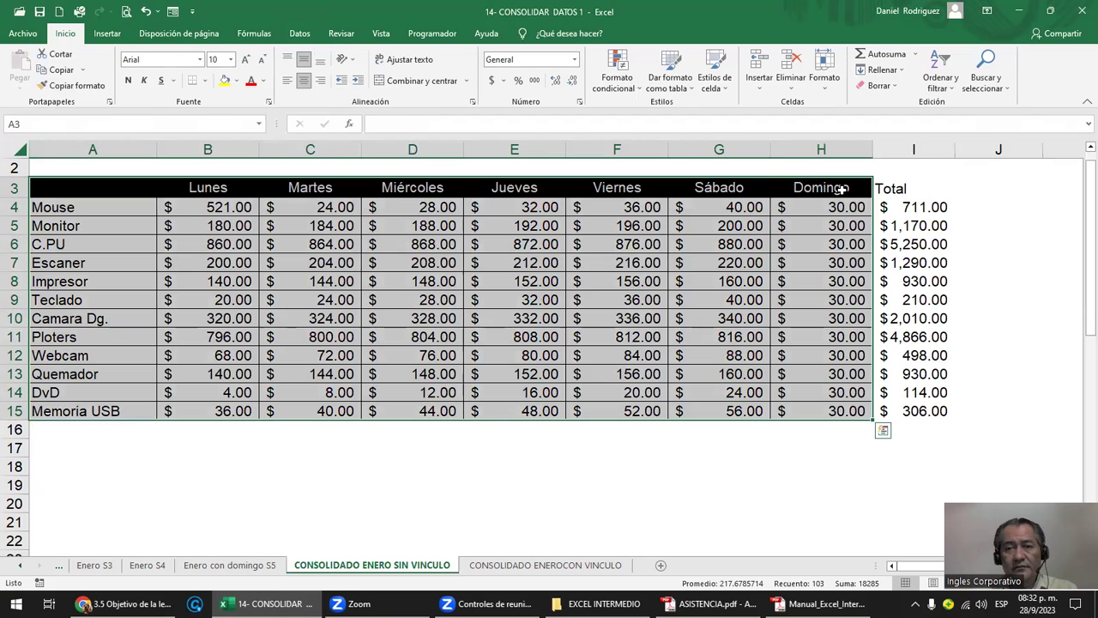
# - Paint the Domingo column's format onto the Total column, widen it, and check the Mouse total of 711
pyautogui.moveTo(844, 189); pyautogui.dragTo(860, 374)
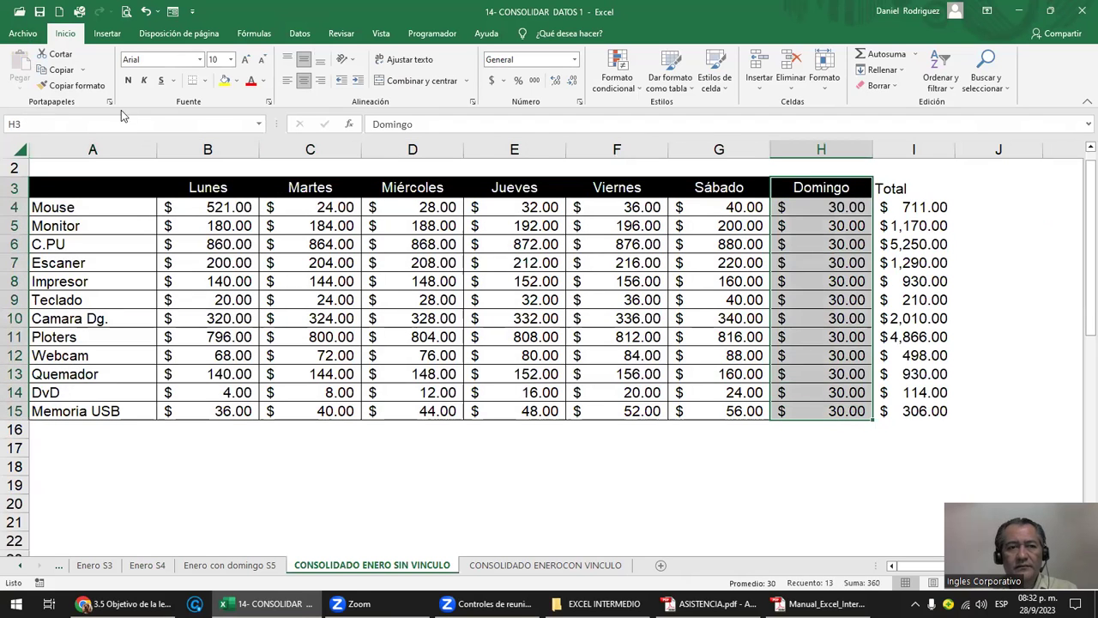
pyautogui.click(73, 85)
pyautogui.click(897, 188)
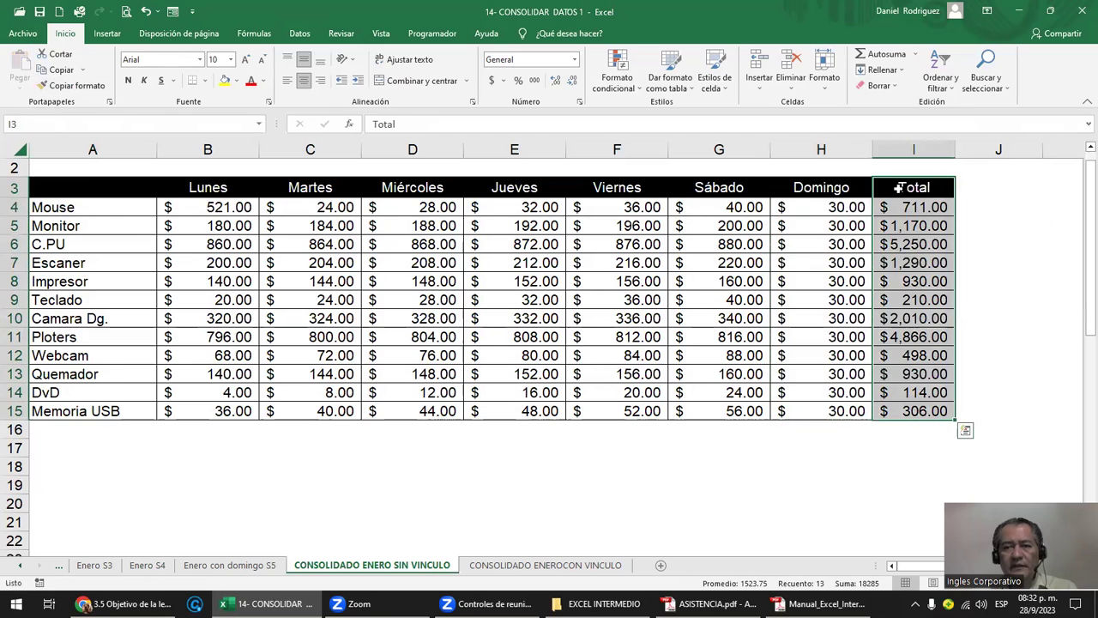
pyautogui.moveTo(964, 150); pyautogui.dragTo(964, 150)
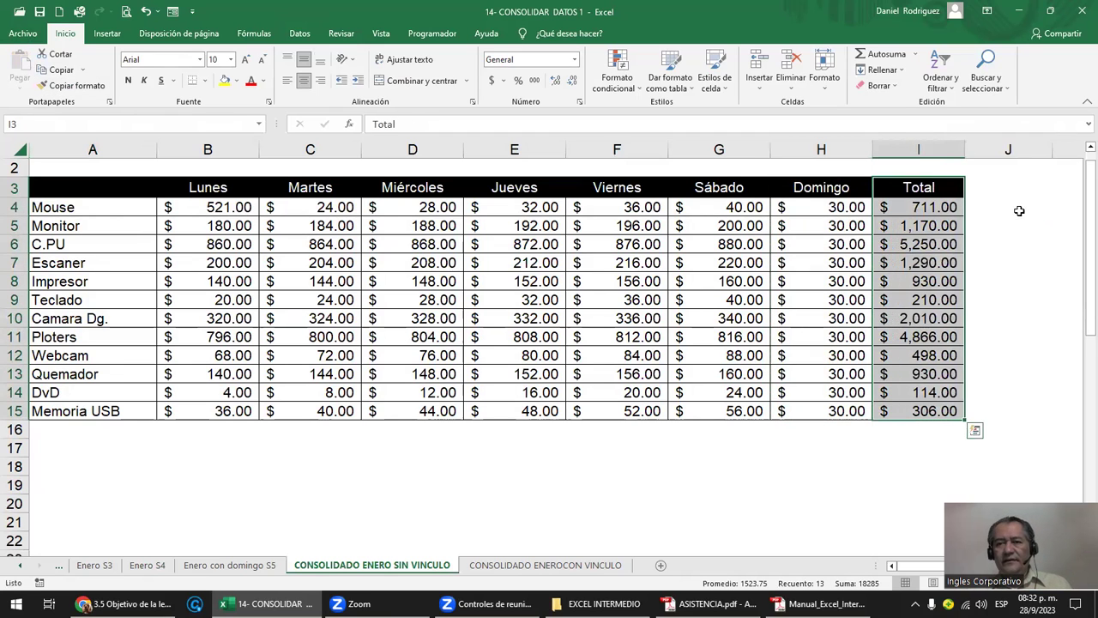
pyautogui.click(1017, 205)
pyautogui.scroll(1, 1018, 208)
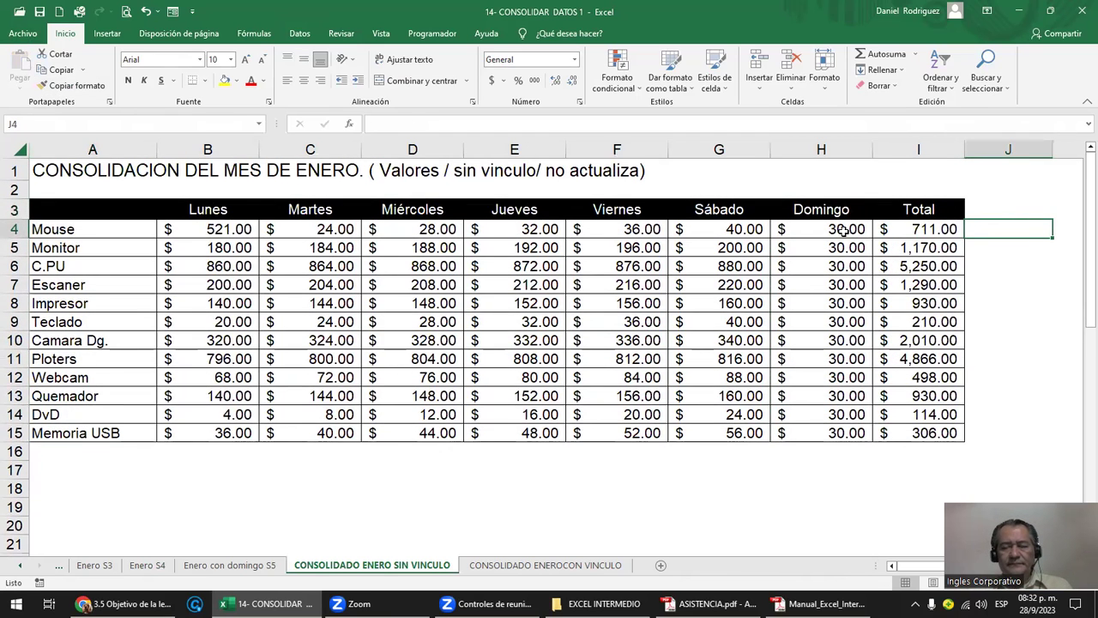
pyautogui.click(316, 417)
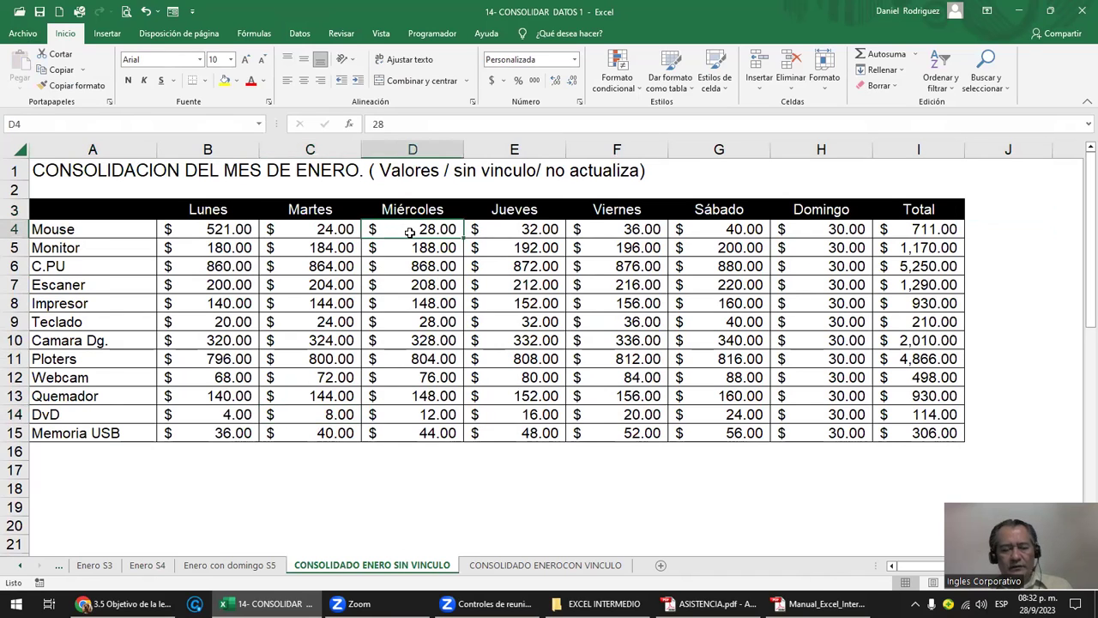
pyautogui.click(896, 230)
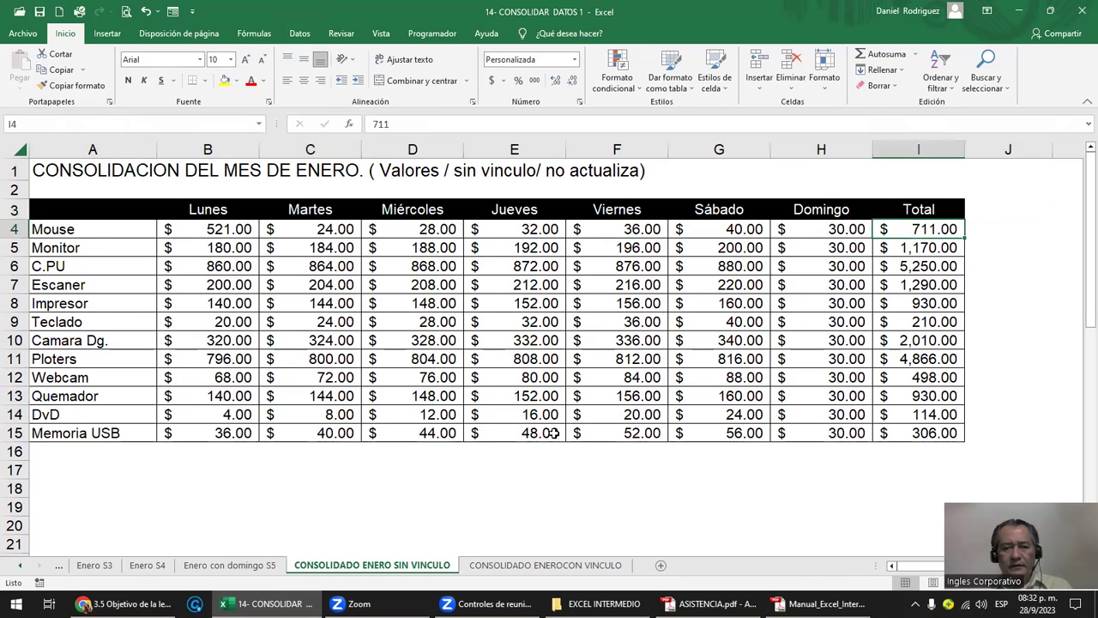
# - Rename the tab to CONSOLIDADO ENERO CON VINCULO and select A3 as the consolidation start cell
pyautogui.click(529, 566)
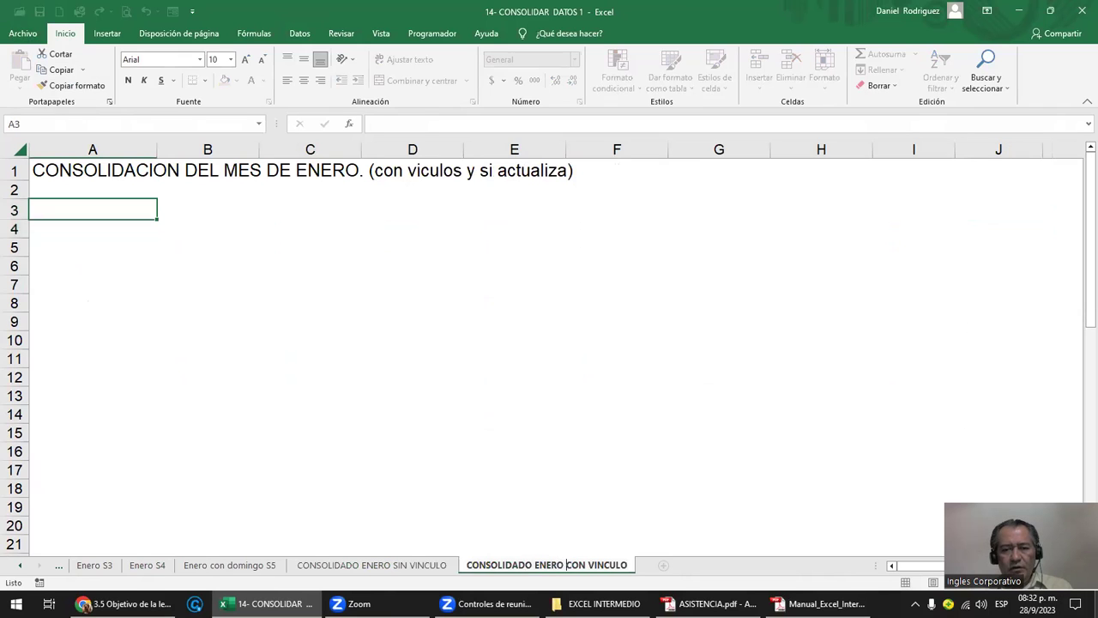
pyautogui.press('Return')
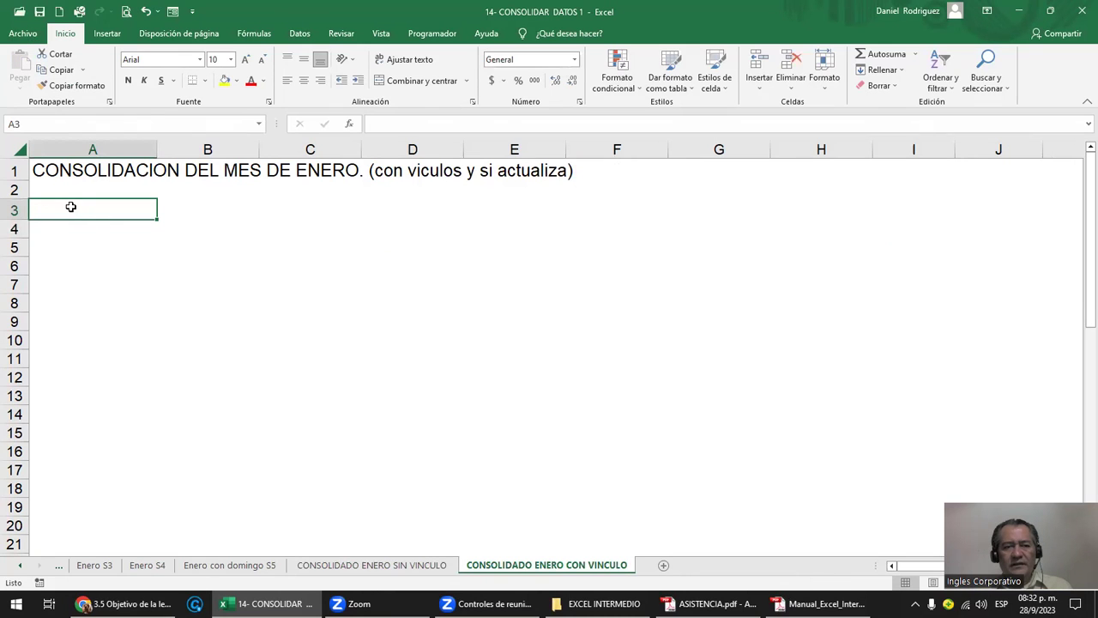
pyautogui.moveTo(60, 207)
pyautogui.mouseDown()
pyautogui.moveTo(938, 506)
pyautogui.moveTo(939, 516)
pyautogui.mouseUp()
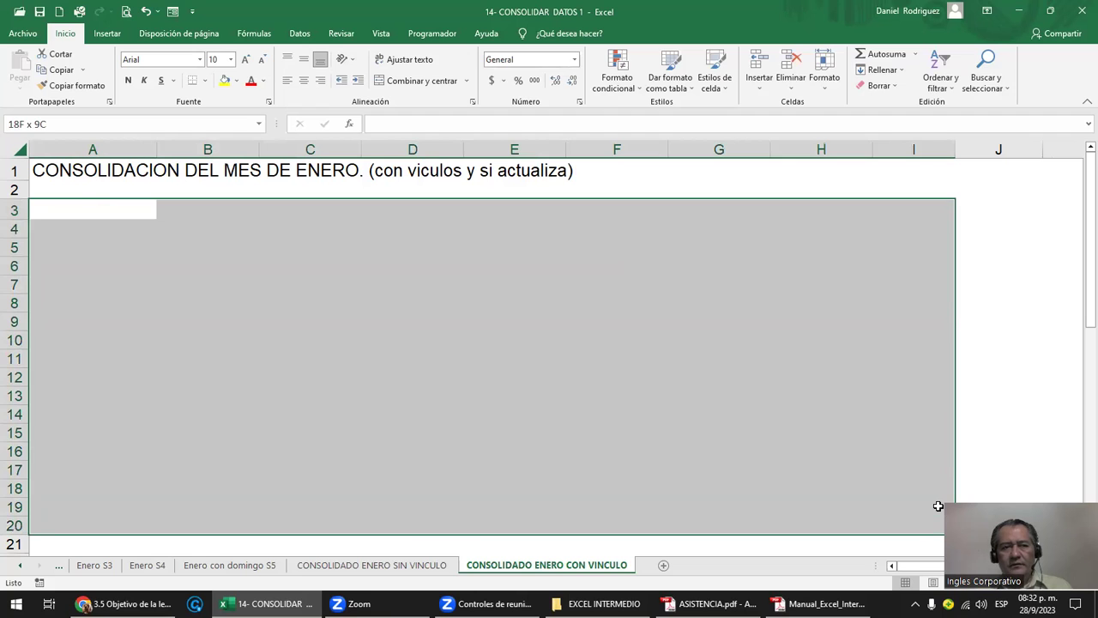
pyautogui.click(85, 203)
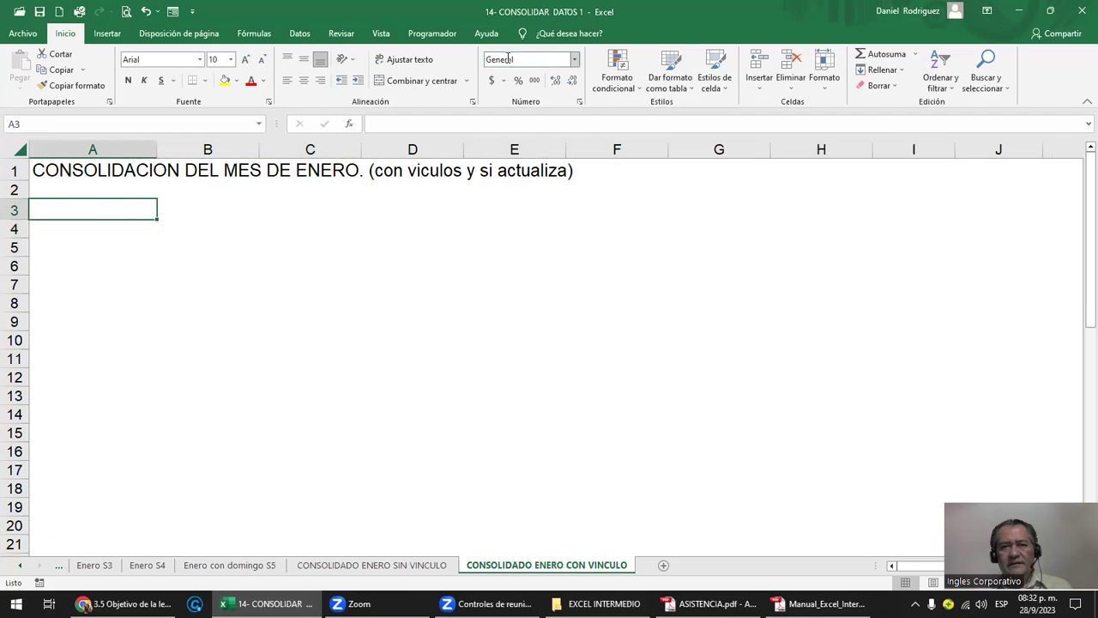
pyautogui.click(300, 35)
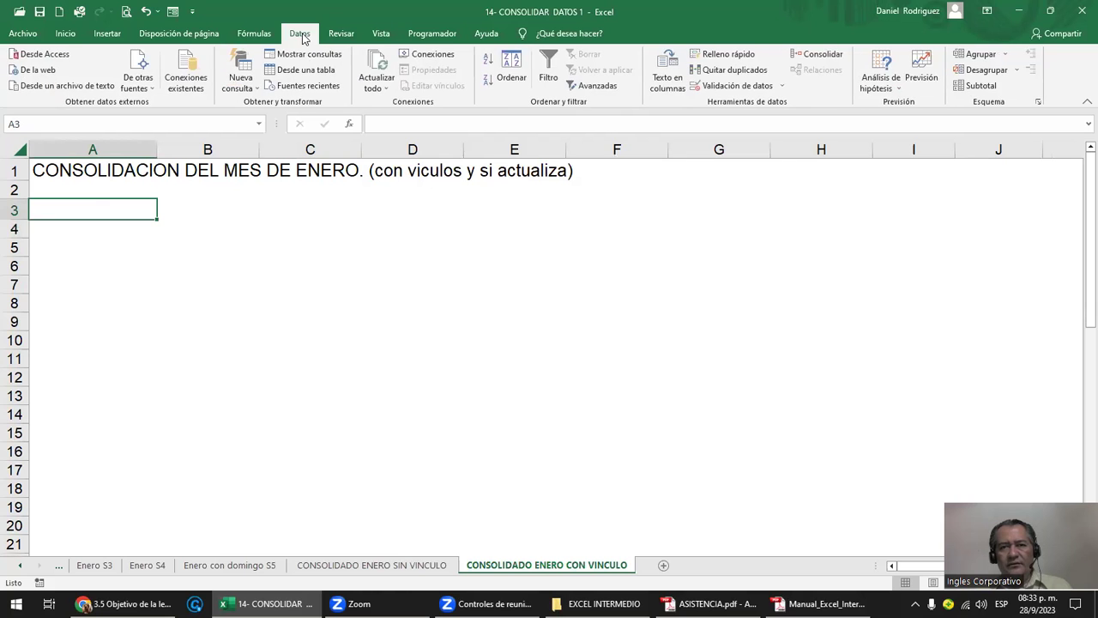
pyautogui.click(838, 58)
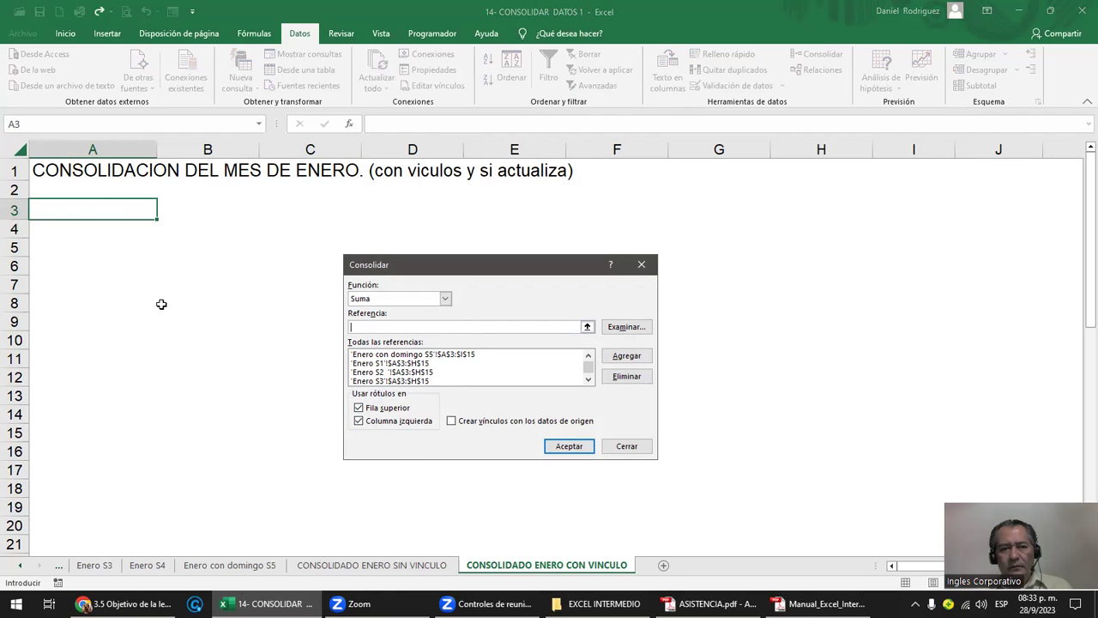
pyautogui.click(569, 447)
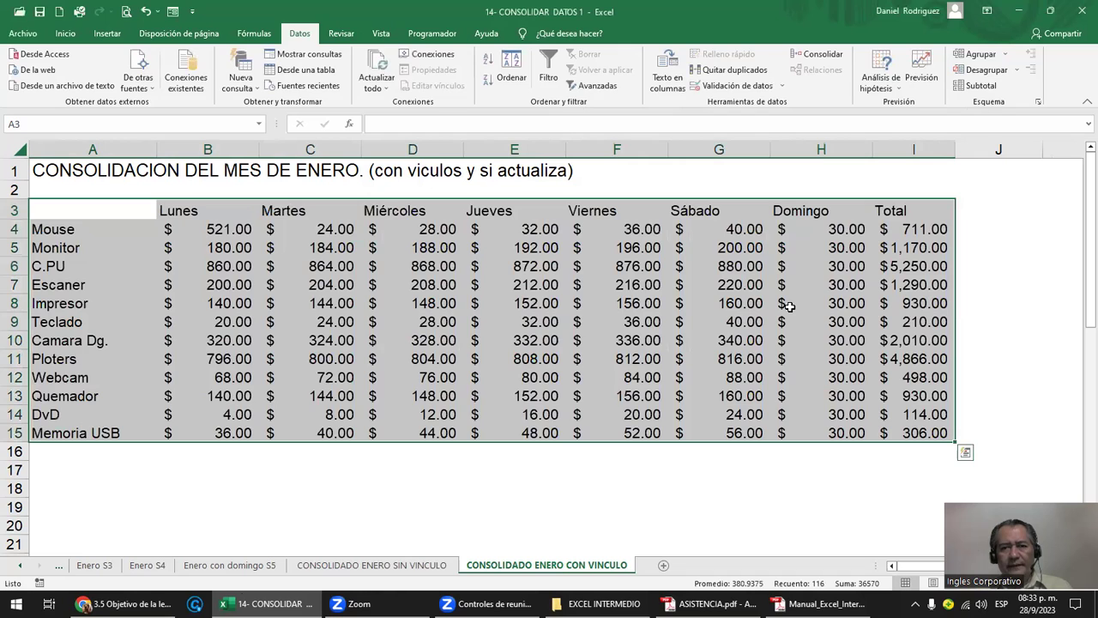
pyautogui.hotkey('ctrl', 'z')
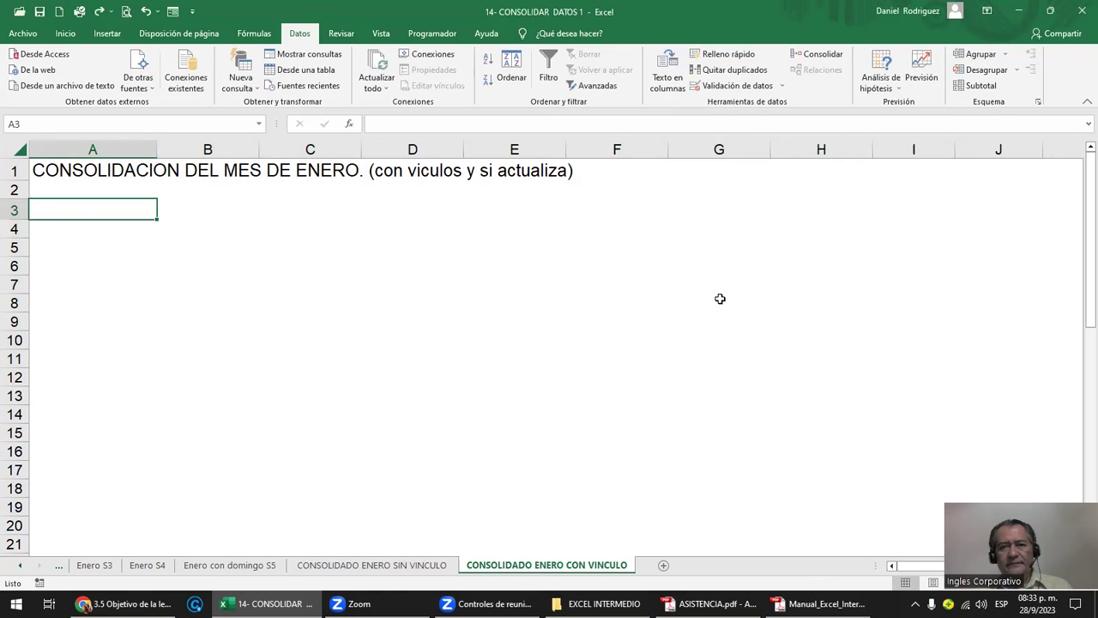
# - Rerun Consolidar with 'Crear vínculos con los datos de origen' ticked, giving grouped product rows like Mouse $711.00
pyautogui.click(819, 56)
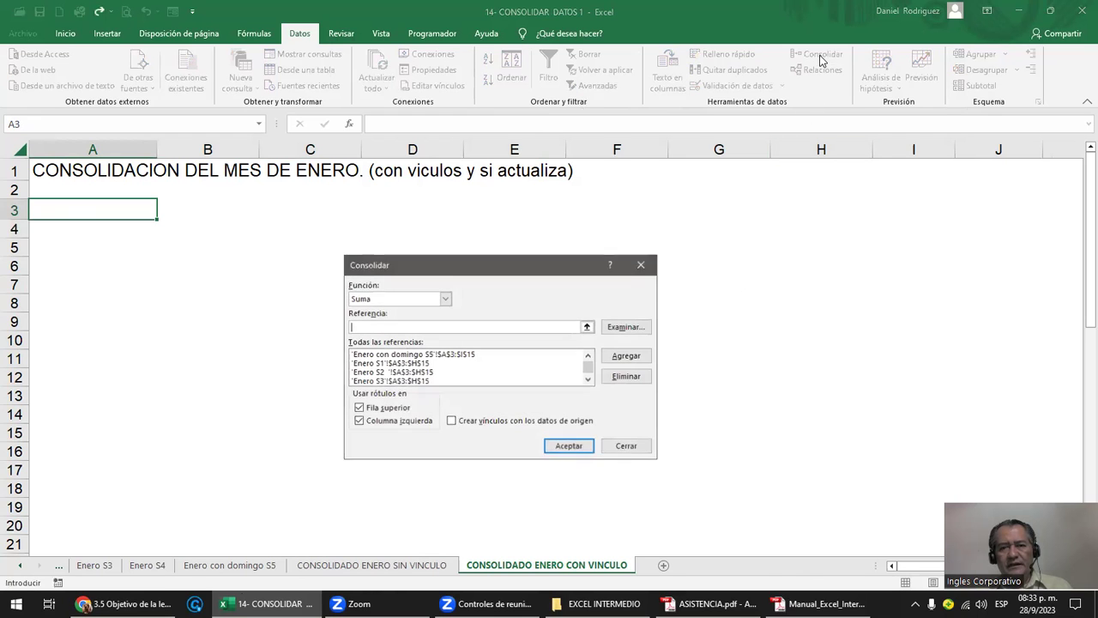
pyautogui.click(452, 426)
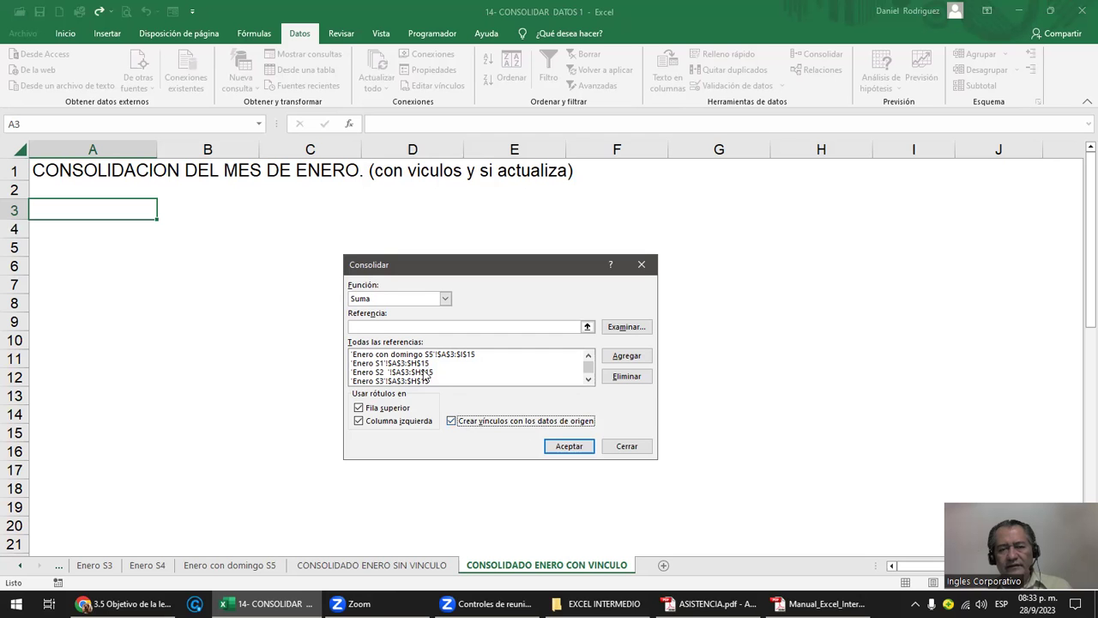
pyautogui.click(562, 446)
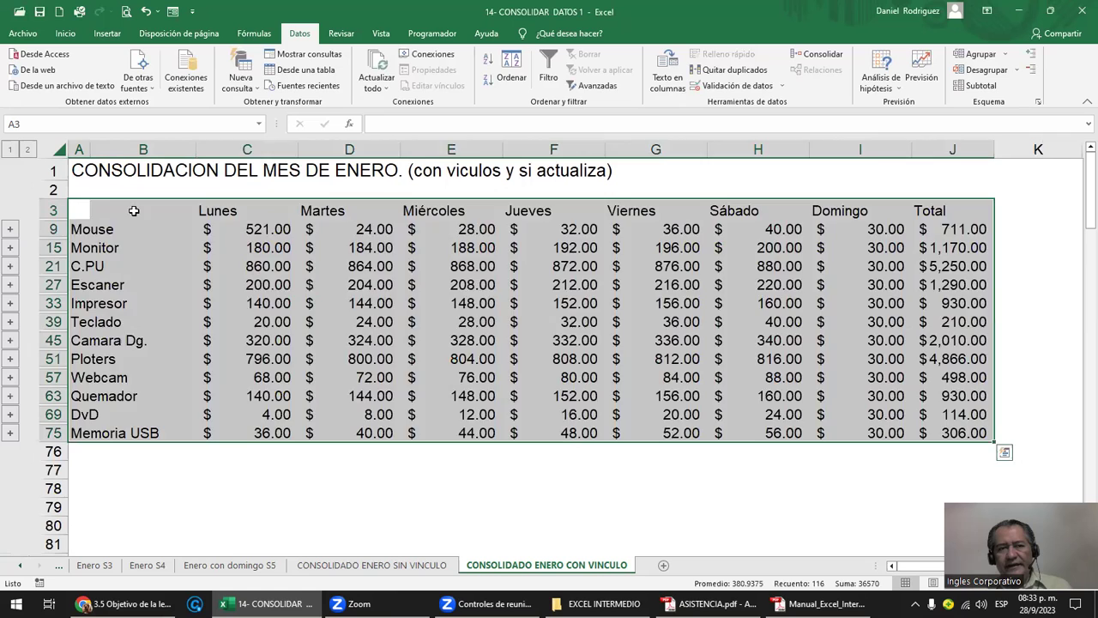
pyautogui.click(134, 210)
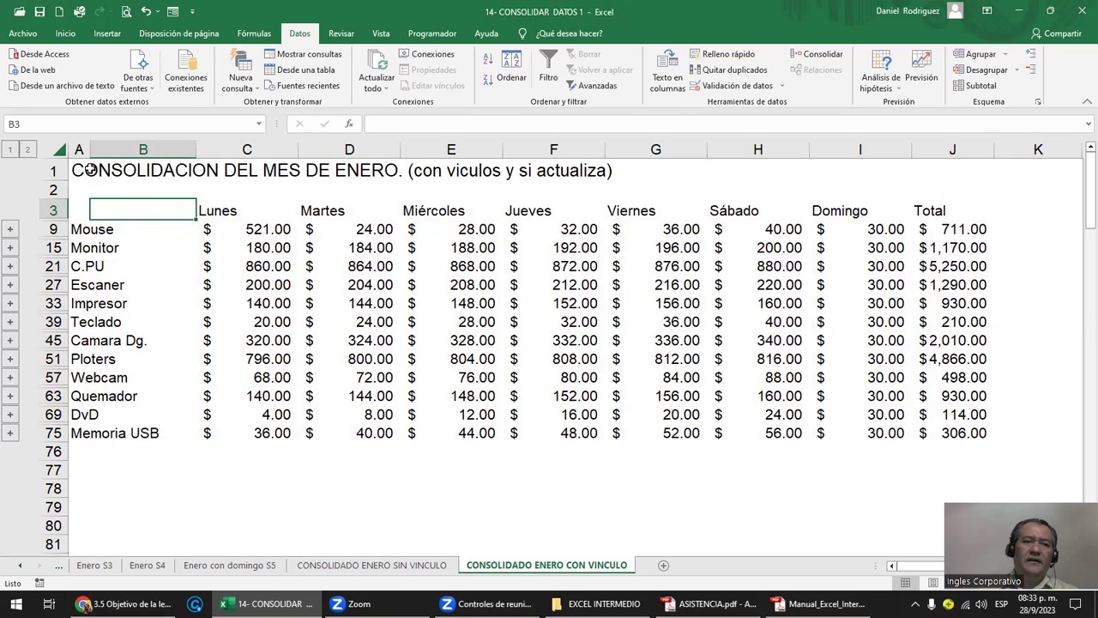
# - Expand the outline, inspect the Mouse group A4:J9, and widen column B to show '14- Consolidar Datos 1'
pyautogui.click(27, 150)
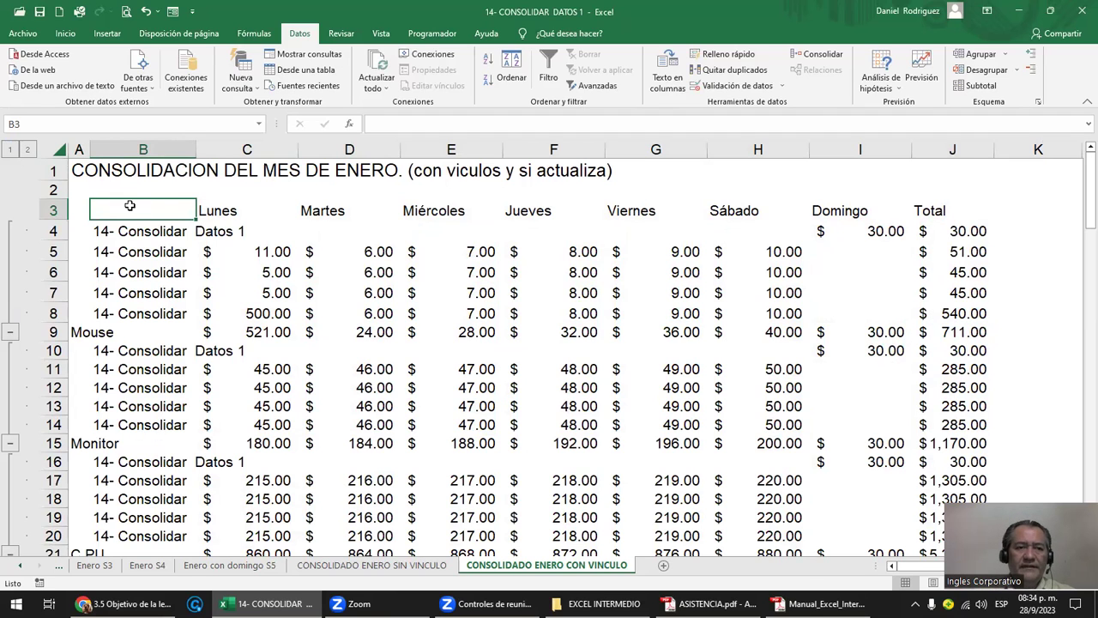
pyautogui.scroll(-2, 130, 206)
pyautogui.scroll(2, 130, 206)
pyautogui.moveTo(118, 204); pyautogui.dragTo(988, 217)
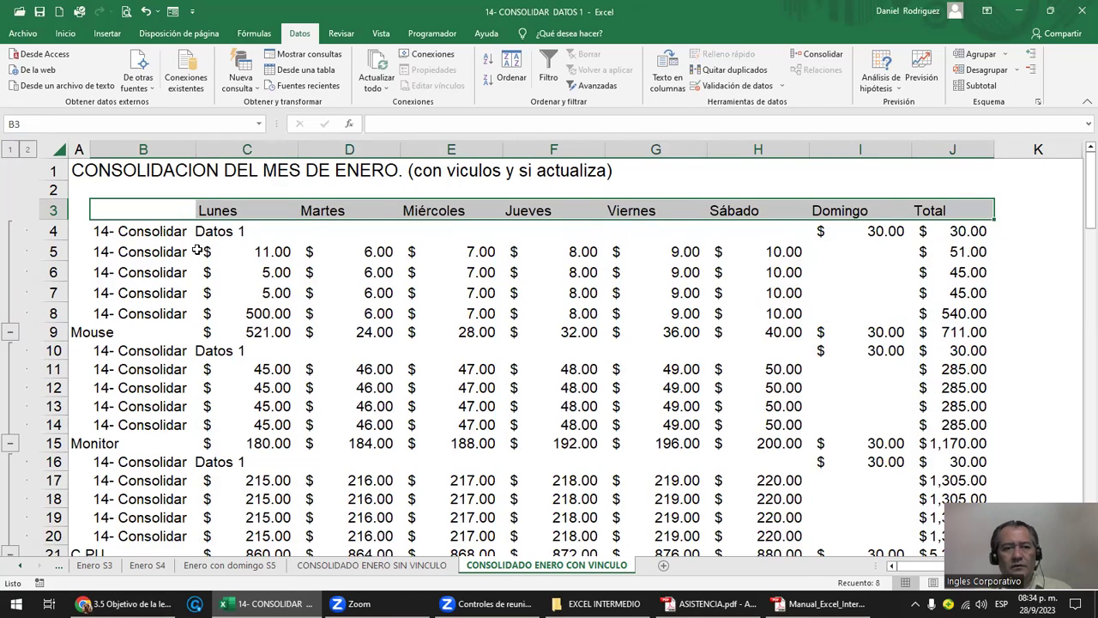
pyautogui.click(140, 231)
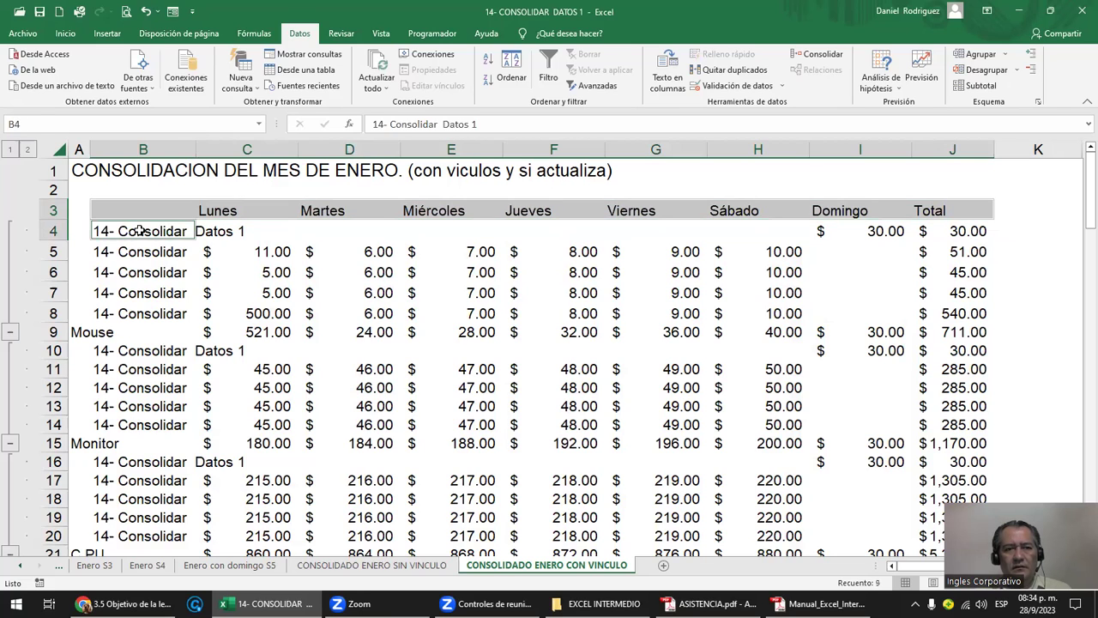
pyautogui.moveTo(140, 232); pyautogui.dragTo(140, 314)
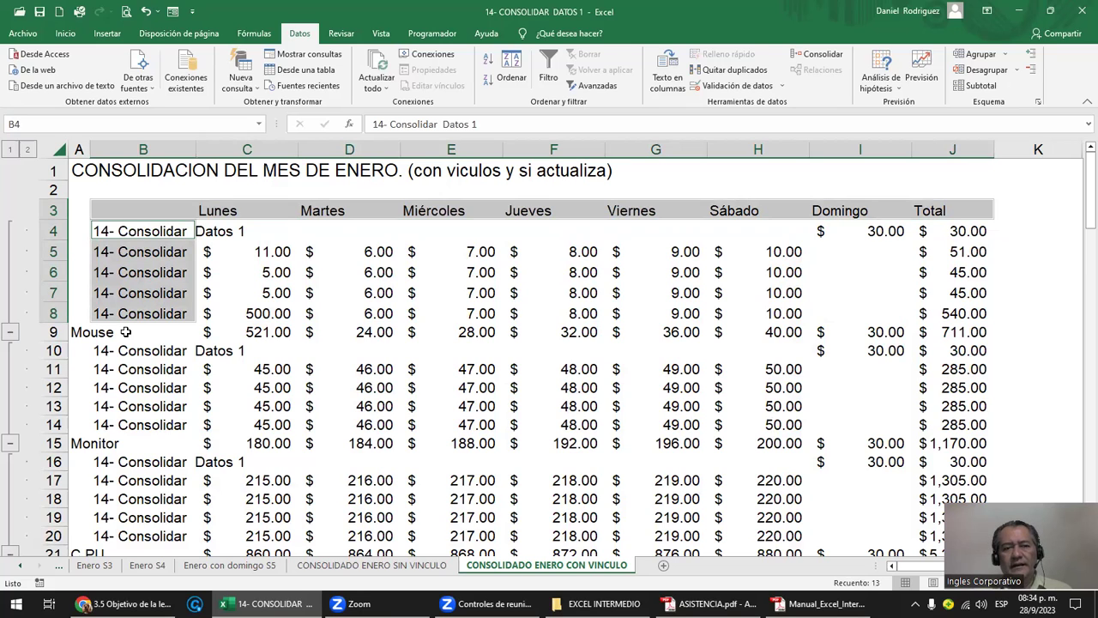
pyautogui.click(121, 332)
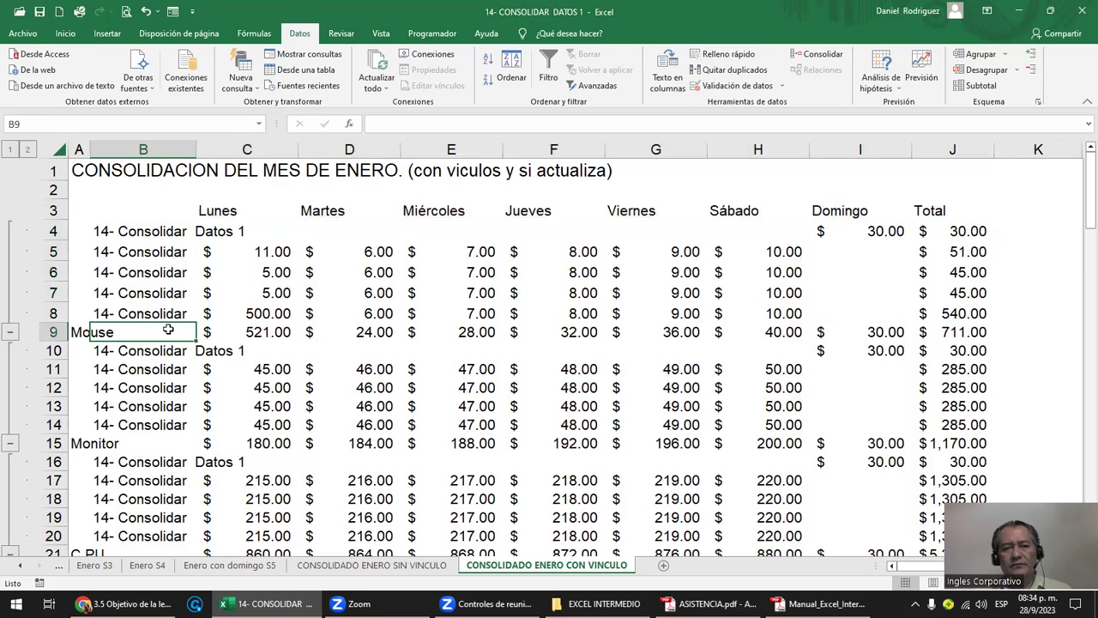
pyautogui.click(934, 329)
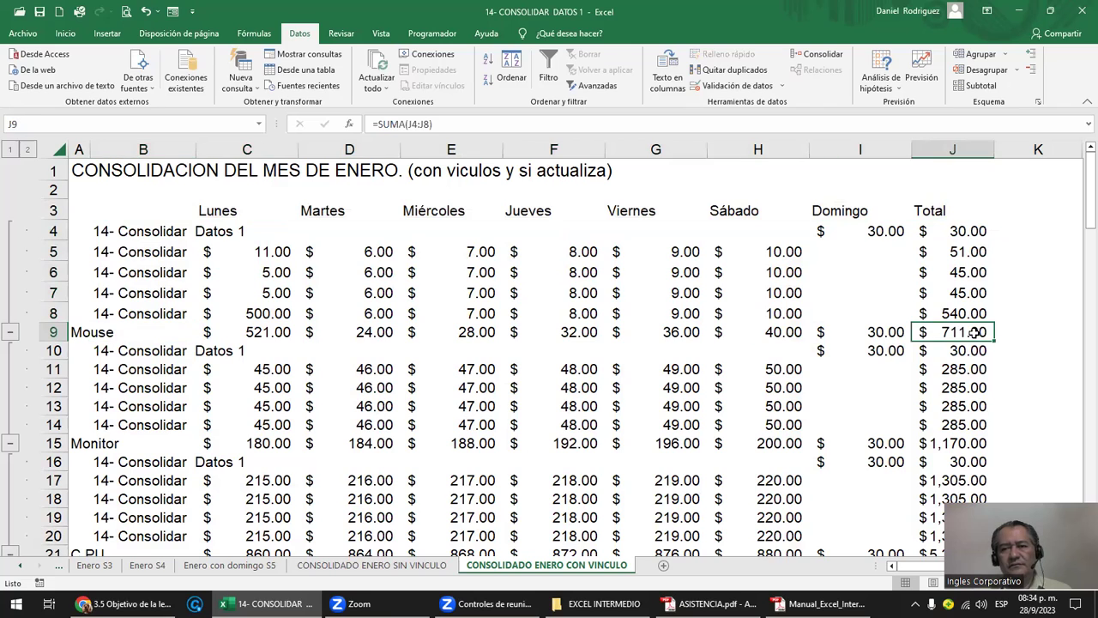
pyautogui.hotkey('shift', 'Up')
pyautogui.hotkey('shift', 'Up')
pyautogui.hotkey('shift', 'Up')
pyautogui.hotkey('shift', 'Up')
pyautogui.hotkey('shift', 'Left')
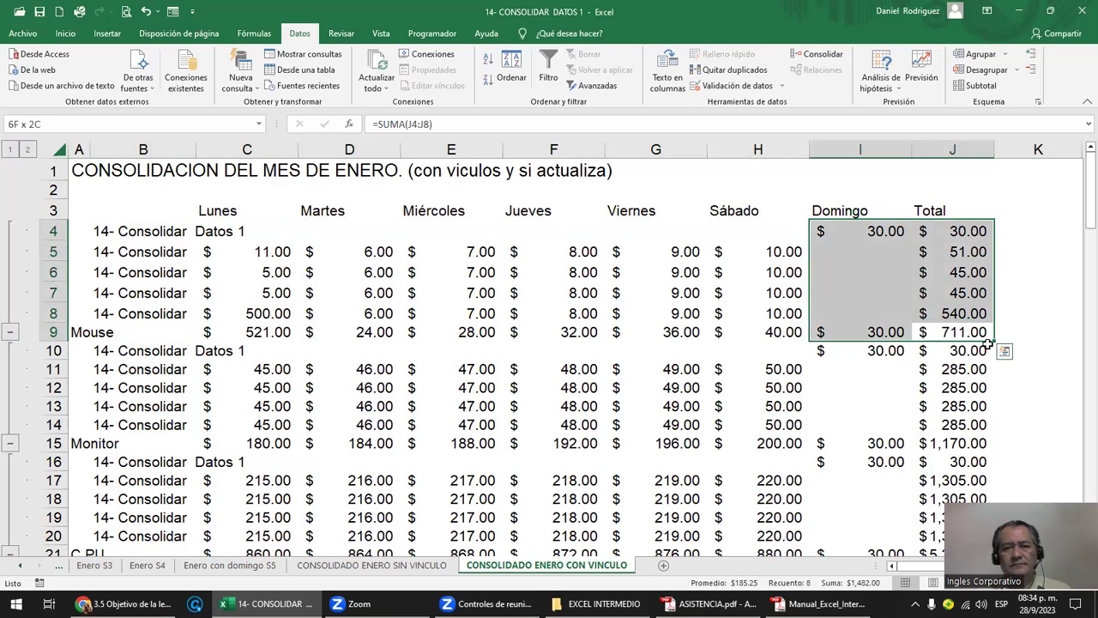
pyautogui.hotkey('shift', 'Left')
pyautogui.hotkey('shift', 'Left')
pyautogui.hotkey('shift', 'Left')
pyautogui.hotkey('shift', 'Left')
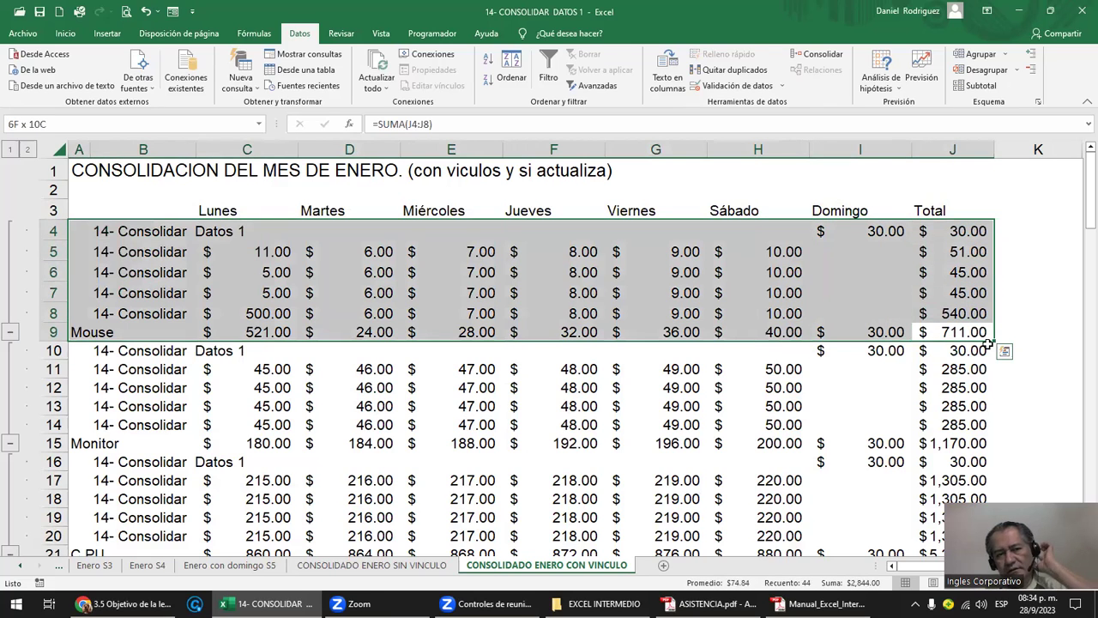
pyautogui.moveTo(196, 150); pyautogui.dragTo(344, 150)
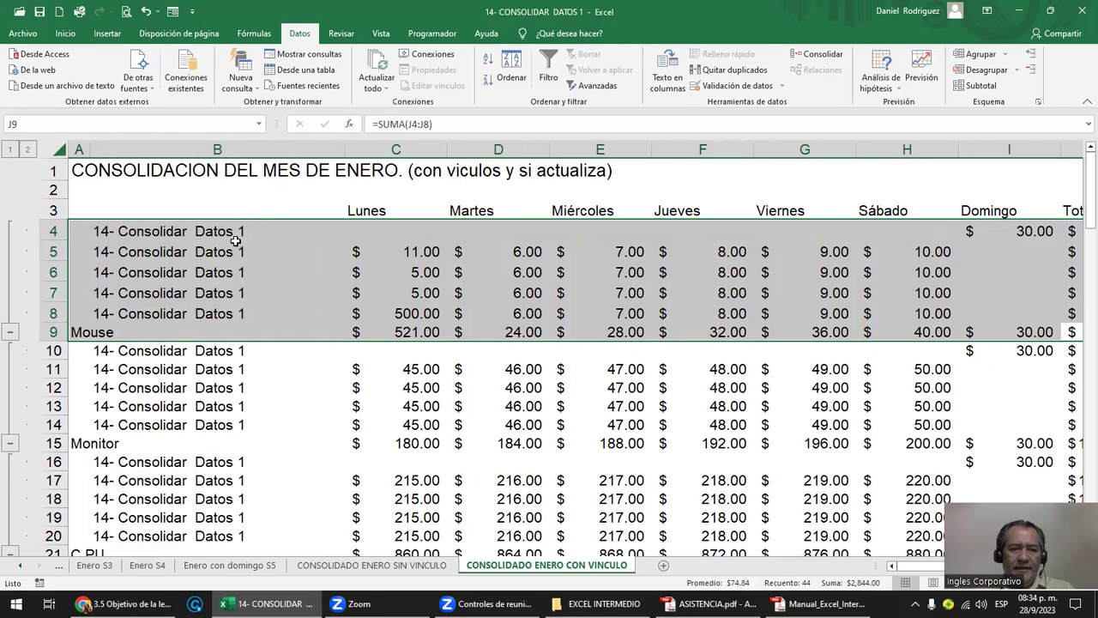
pyautogui.click(20, 566)
pyautogui.click(21, 566)
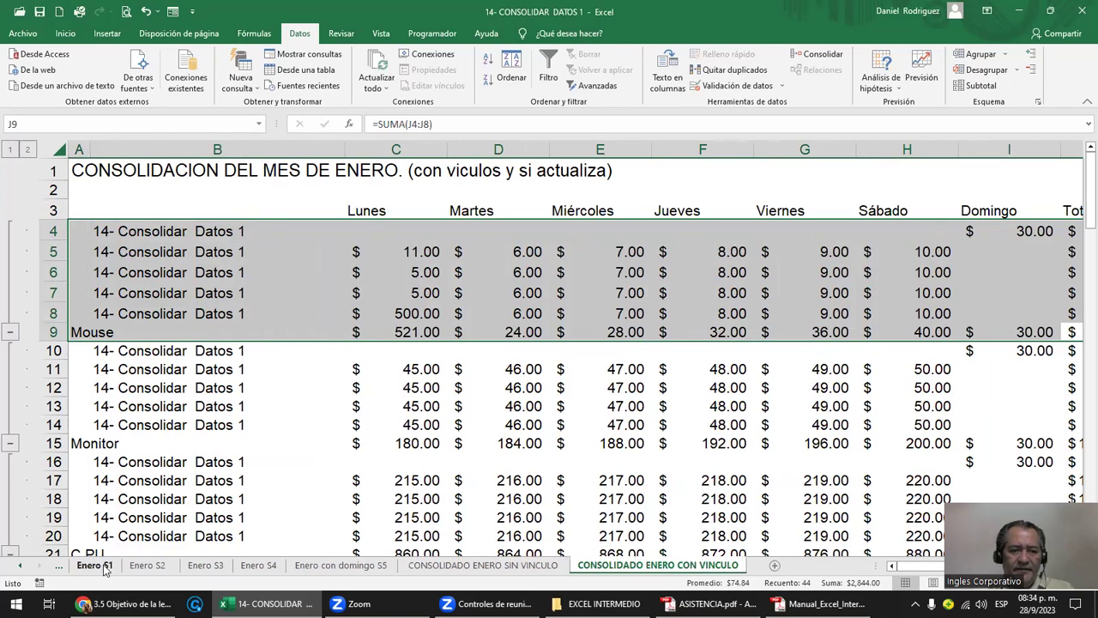
pyautogui.click(96, 566)
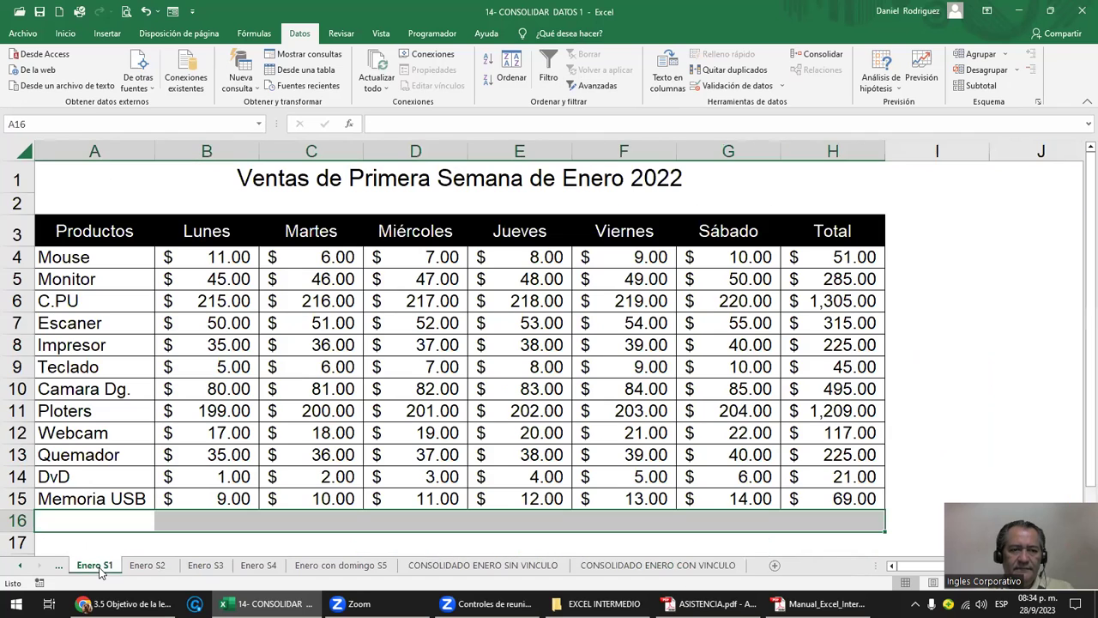
pyautogui.click(626, 566)
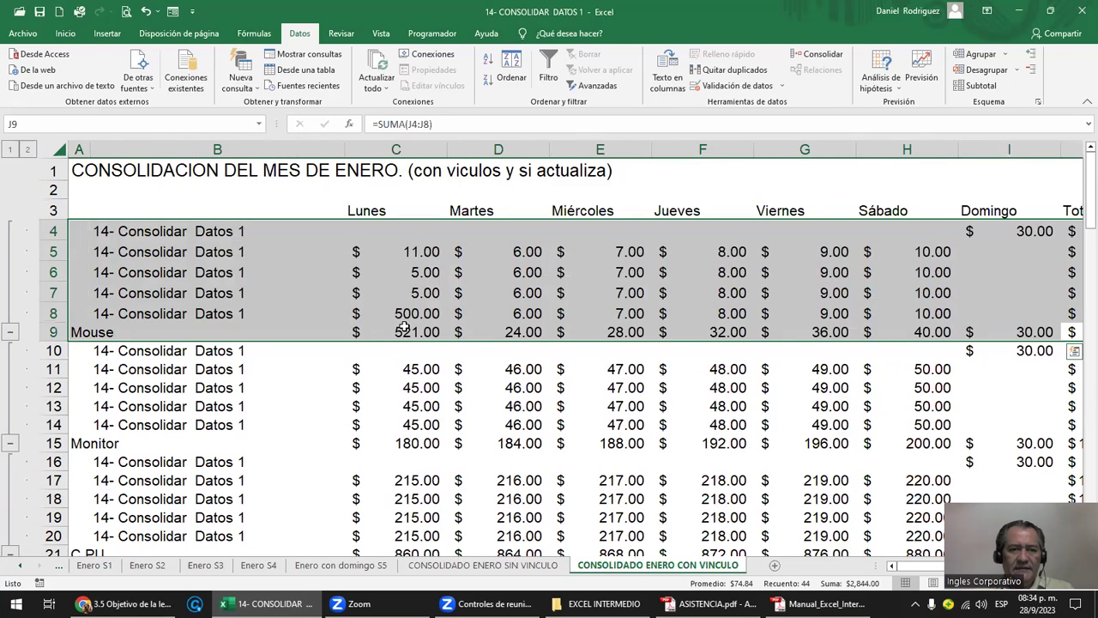
pyautogui.moveTo(416, 251); pyautogui.dragTo(909, 251)
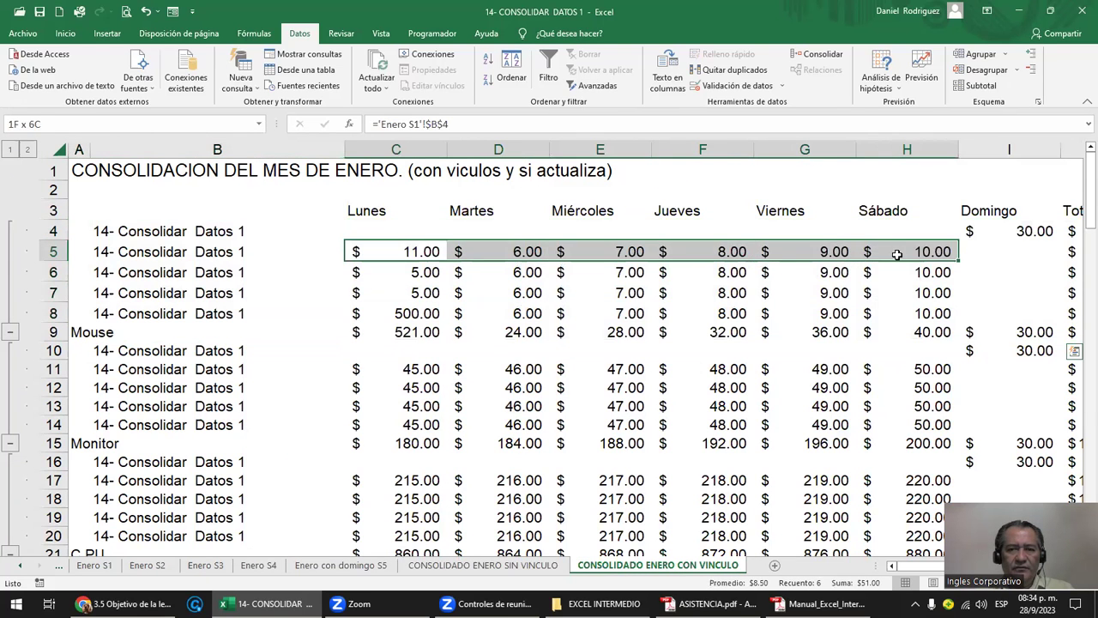
pyautogui.moveTo(417, 272); pyautogui.dragTo(909, 272)
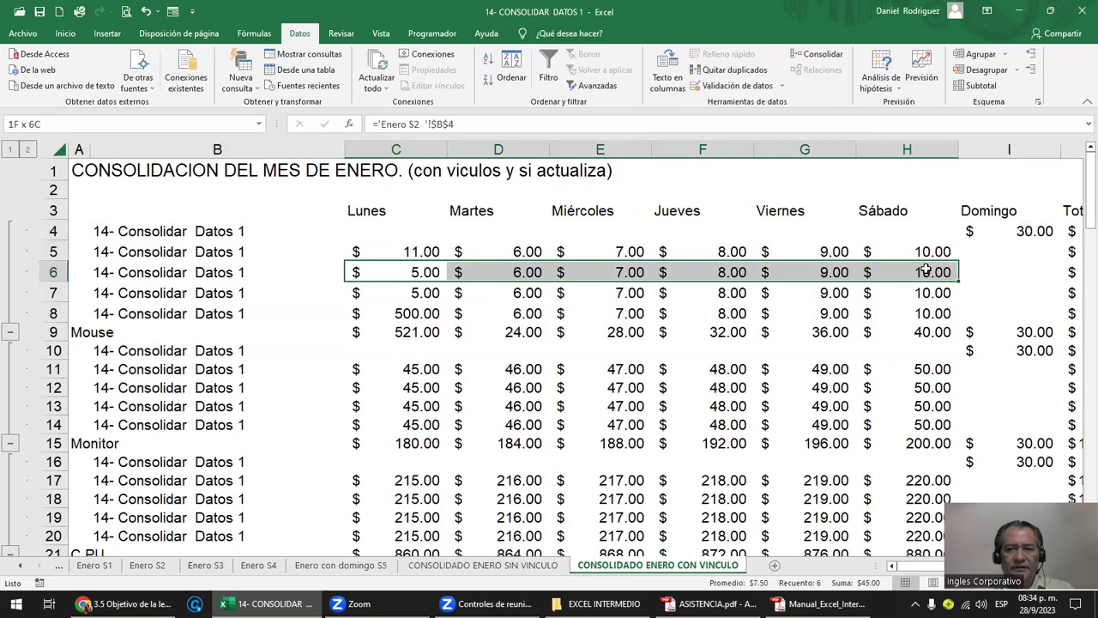
pyautogui.moveTo(409, 292); pyautogui.dragTo(913, 292)
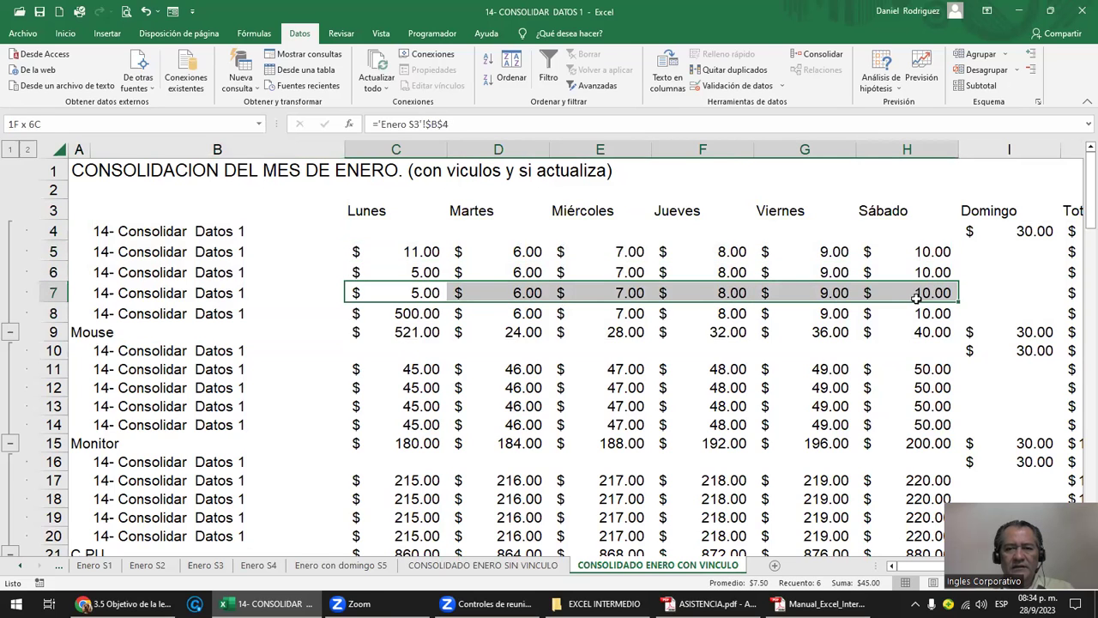
pyautogui.moveTo(401, 313); pyautogui.dragTo(914, 313)
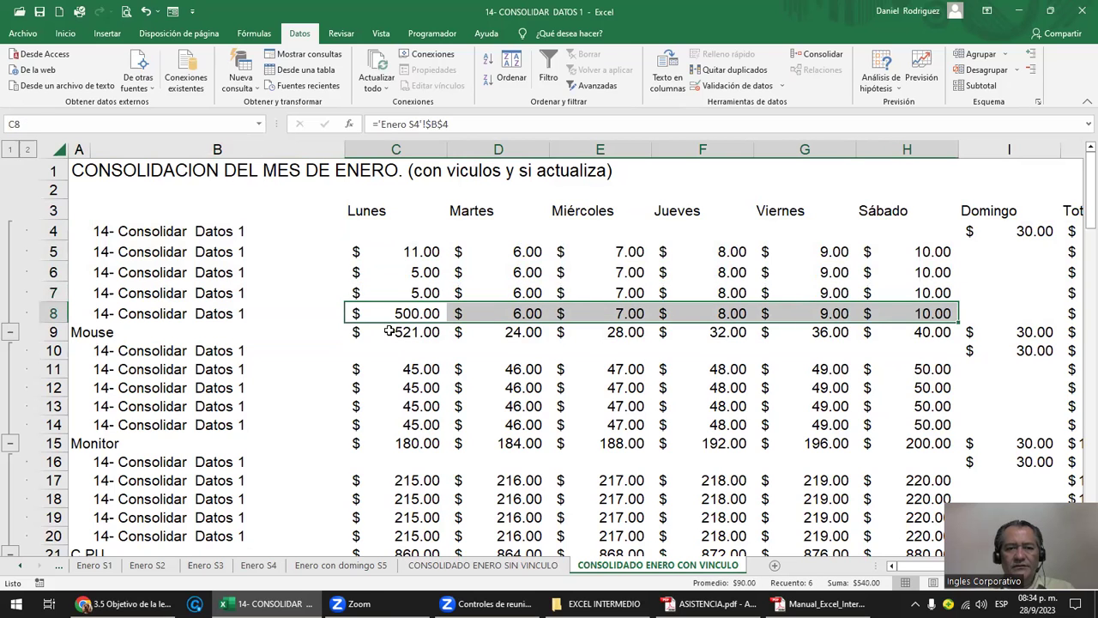
pyautogui.moveTo(364, 332); pyautogui.dragTo(961, 322)
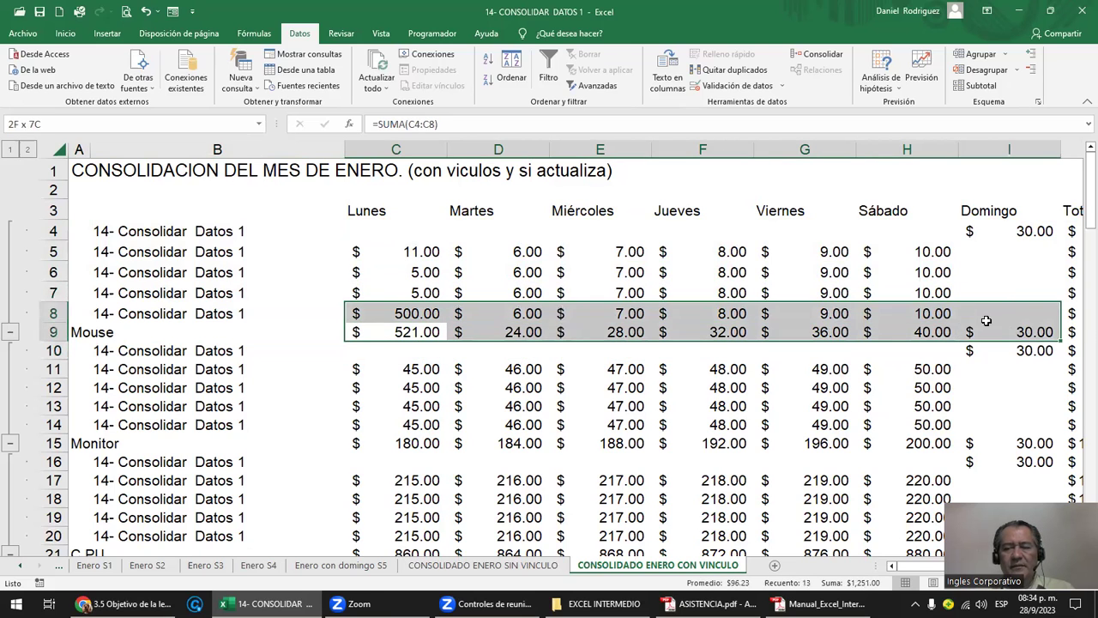
pyautogui.moveTo(960, 322)
pyautogui.mouseDown()
pyautogui.moveTo(838, 343)
pyautogui.moveTo(821, 332)
pyautogui.mouseUp()
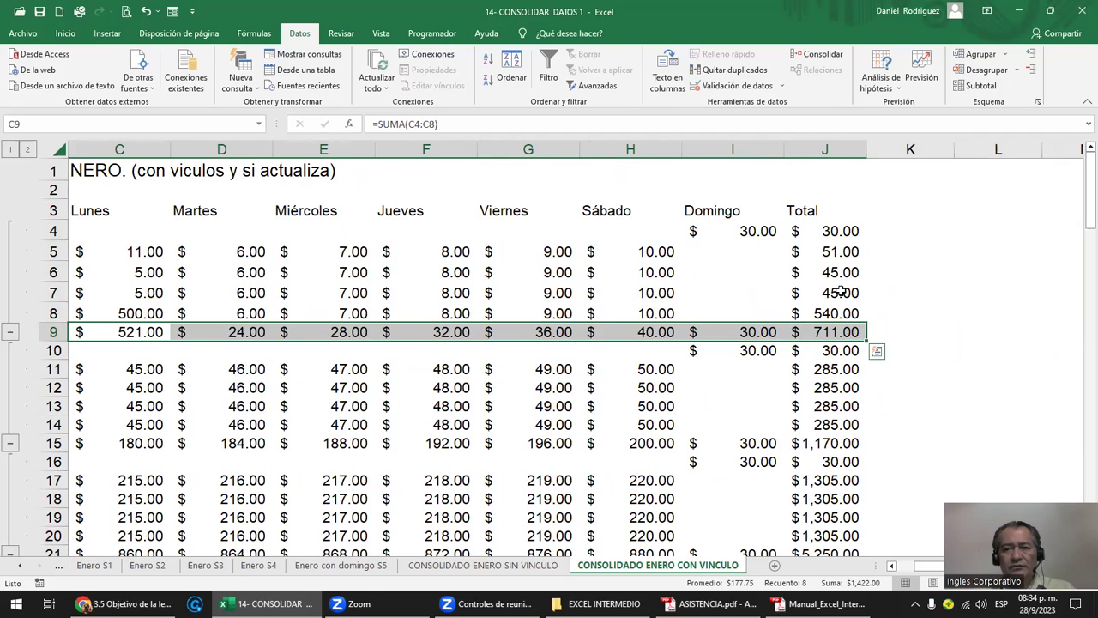
pyautogui.click(493, 565)
pyautogui.moveTo(52, 229); pyautogui.dragTo(910, 228)
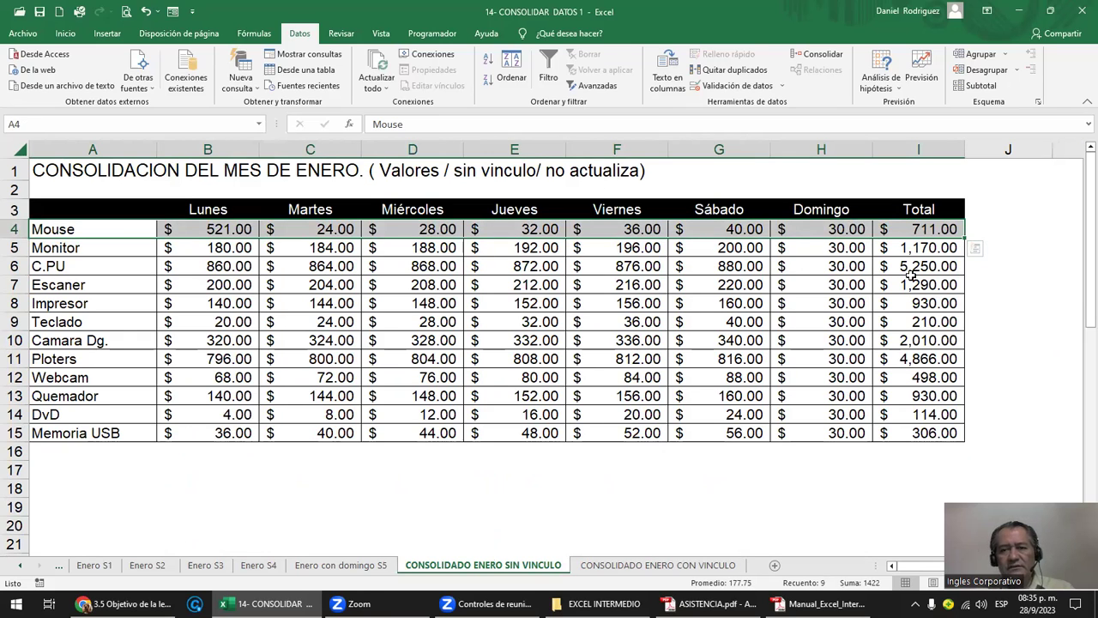
pyautogui.click(704, 565)
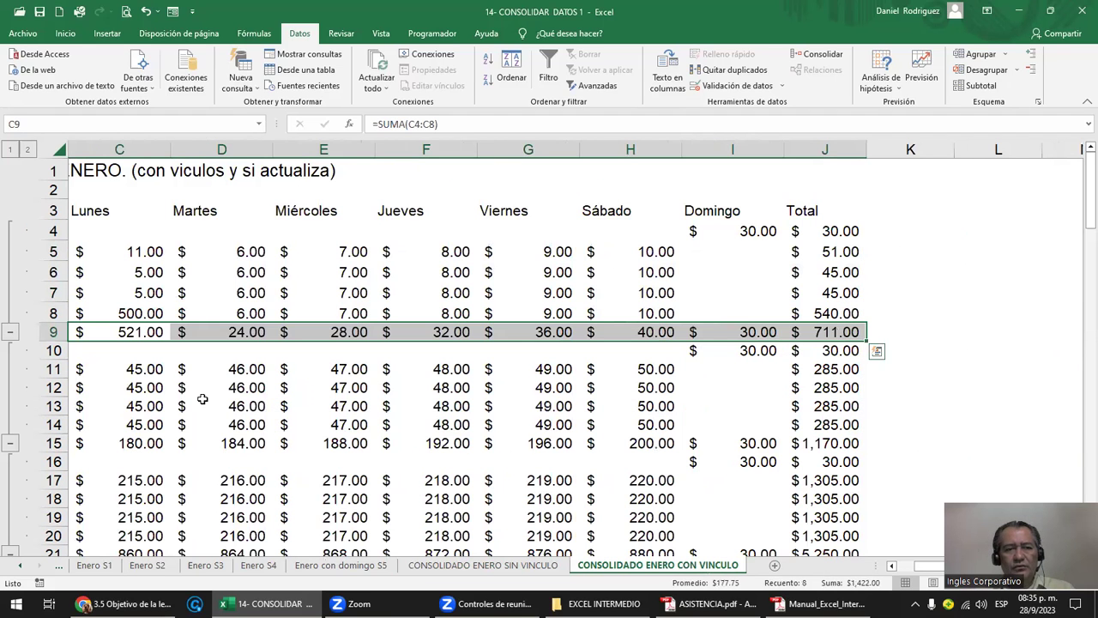
pyautogui.click(135, 368)
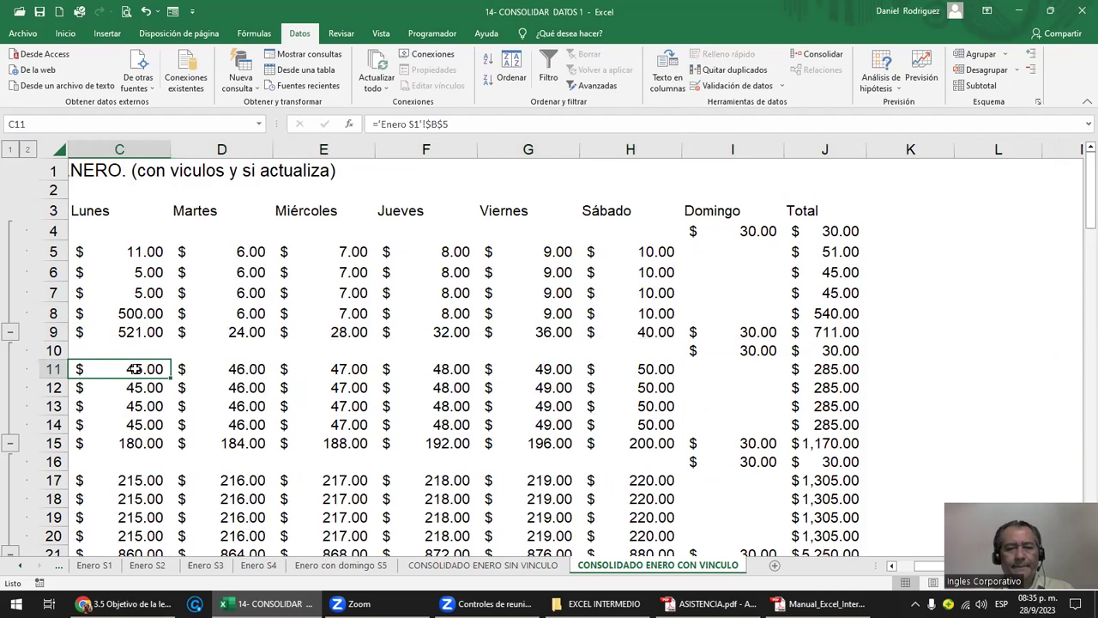
pyautogui.press('Home')
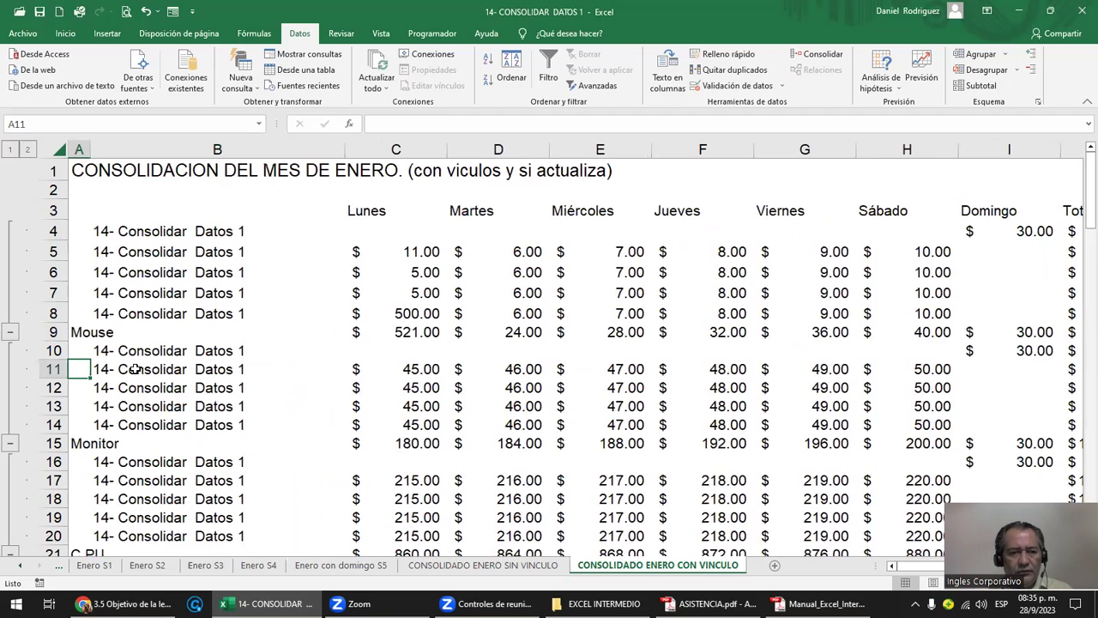
pyautogui.keyDown('ctrl'); pyautogui.scroll(-2, 135, 369); pyautogui.keyUp('ctrl')
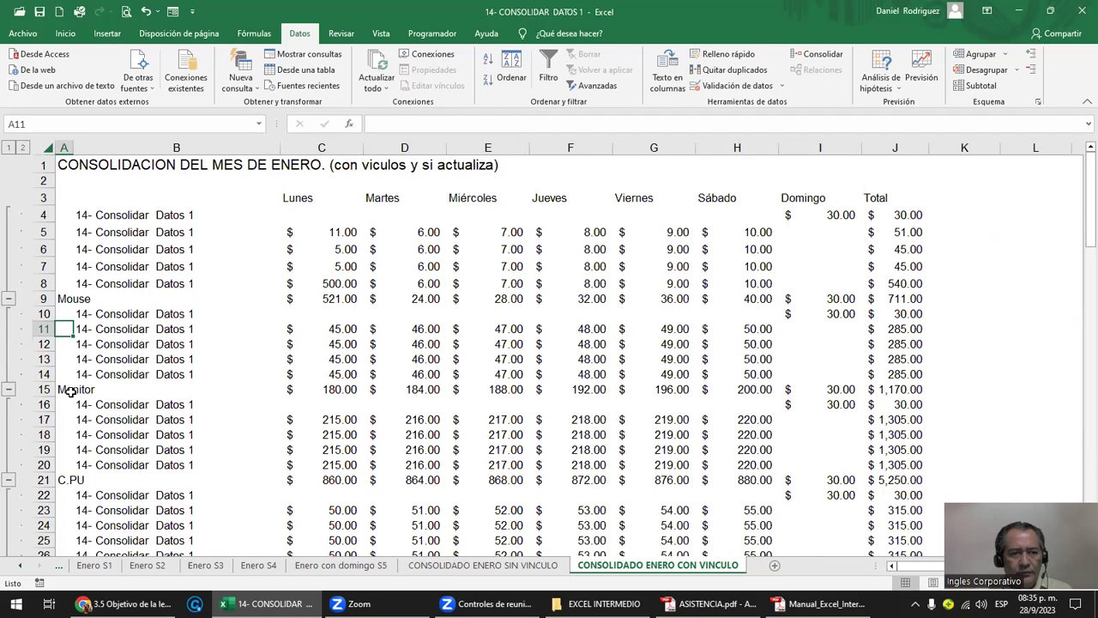
pyautogui.moveTo(67, 391); pyautogui.dragTo(265, 402)
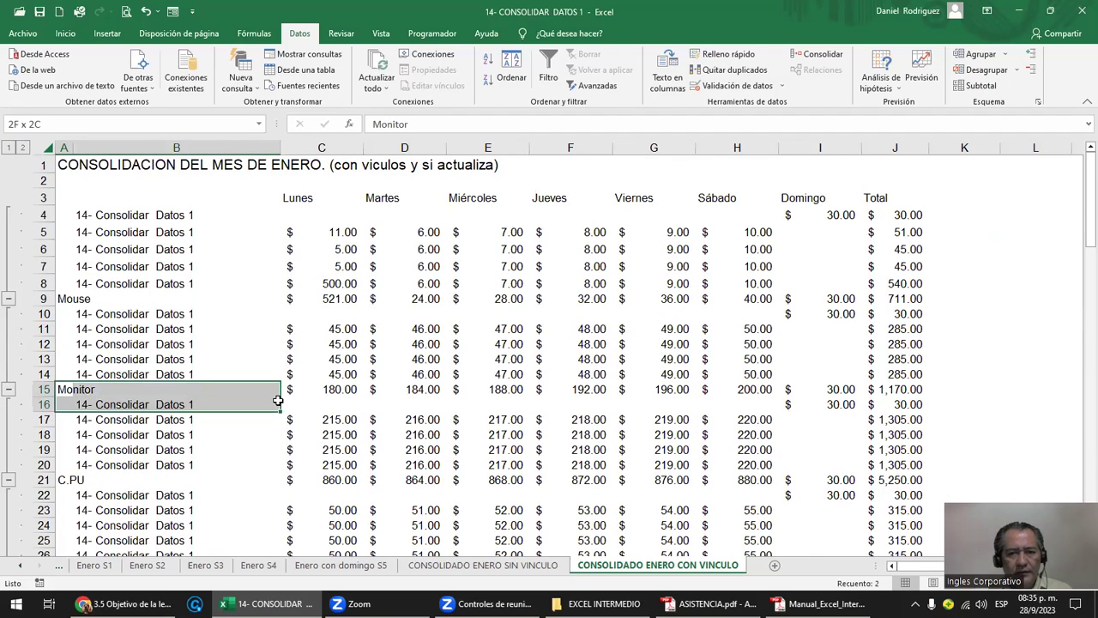
pyautogui.moveTo(69, 389); pyautogui.dragTo(257, 389)
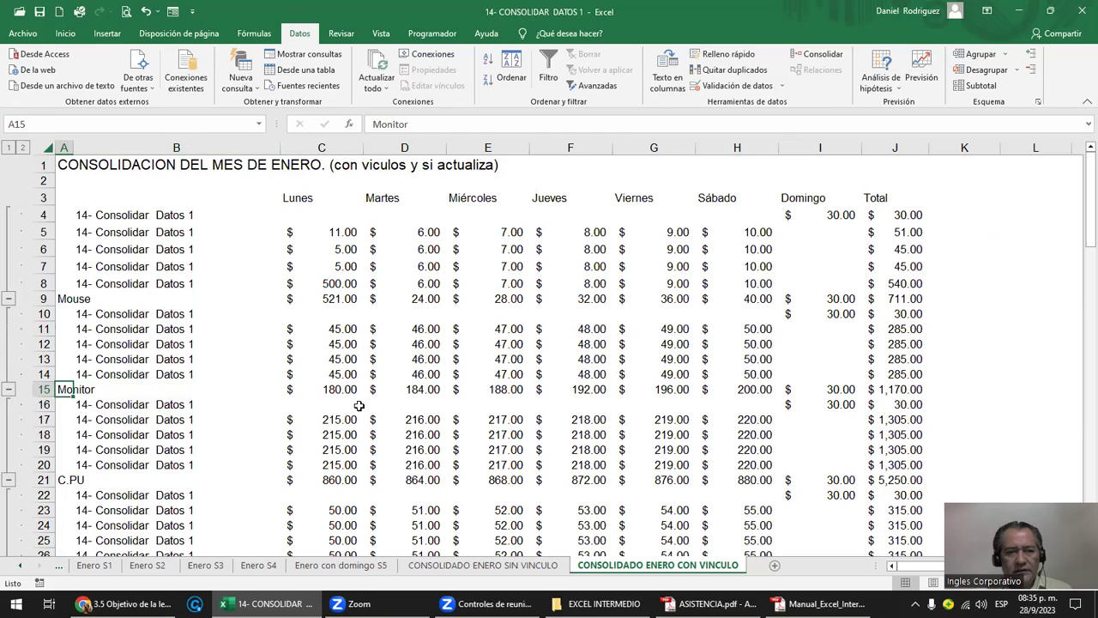
pyautogui.hotkey('shift', 'Right')
pyautogui.hotkey('shift', 'Right')
pyautogui.hotkey('shift', 'Right')
pyautogui.hotkey('shift', 'Right')
pyautogui.hotkey('shift', 'Right')
pyautogui.hotkey('shift', 'Right')
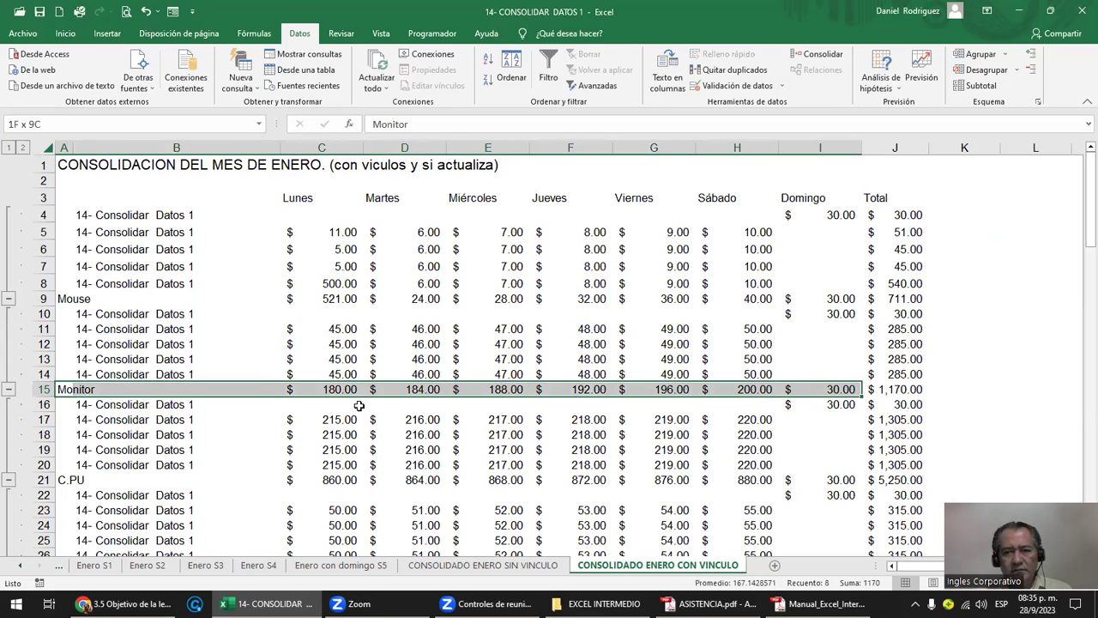
pyautogui.hotkey('shift', 'Right')
pyautogui.hotkey('shift', 'Right')
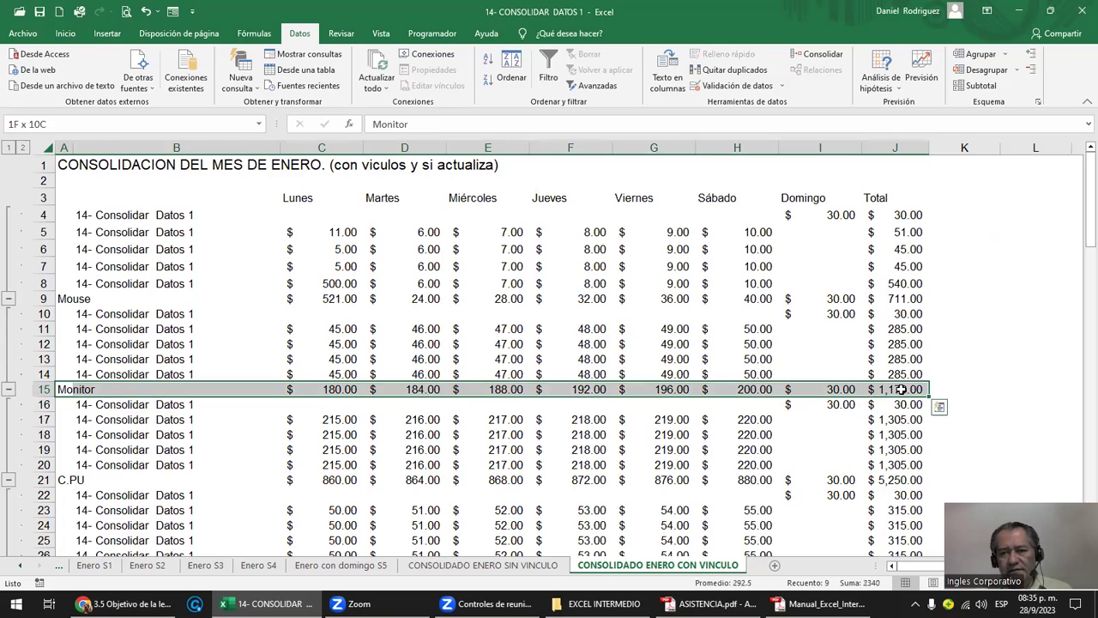
pyautogui.click(900, 389)
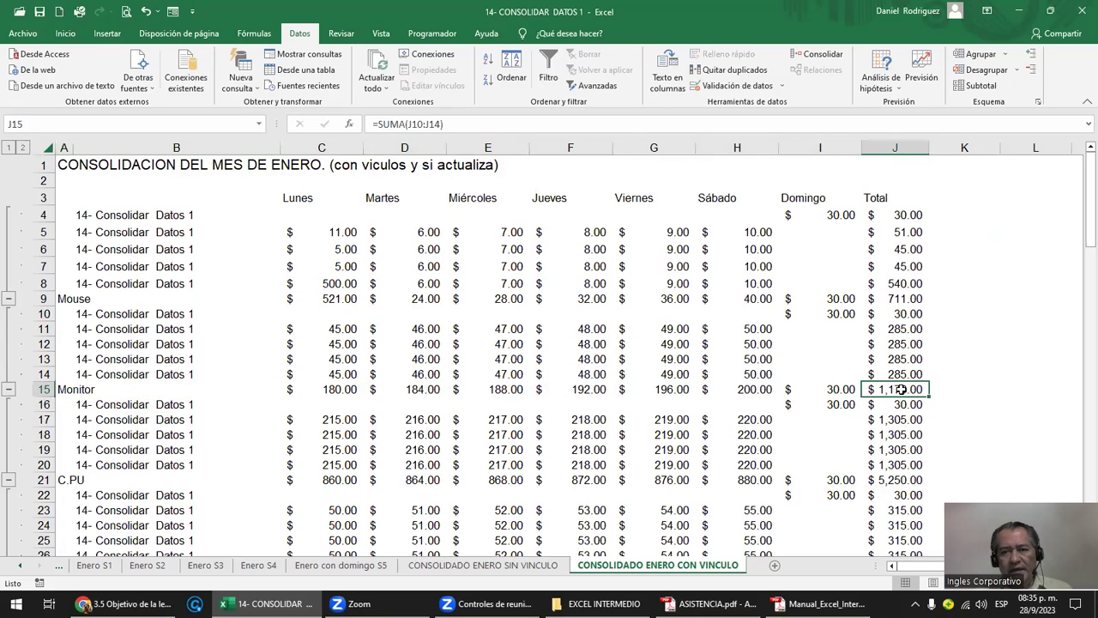
pyautogui.moveTo(175, 375); pyautogui.dragTo(183, 315)
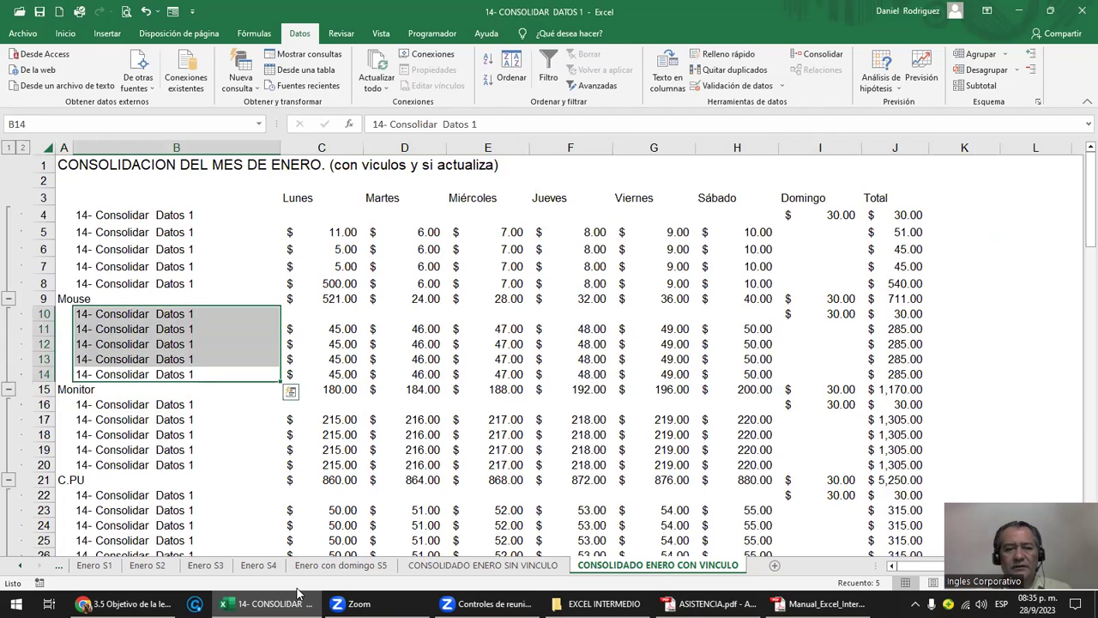
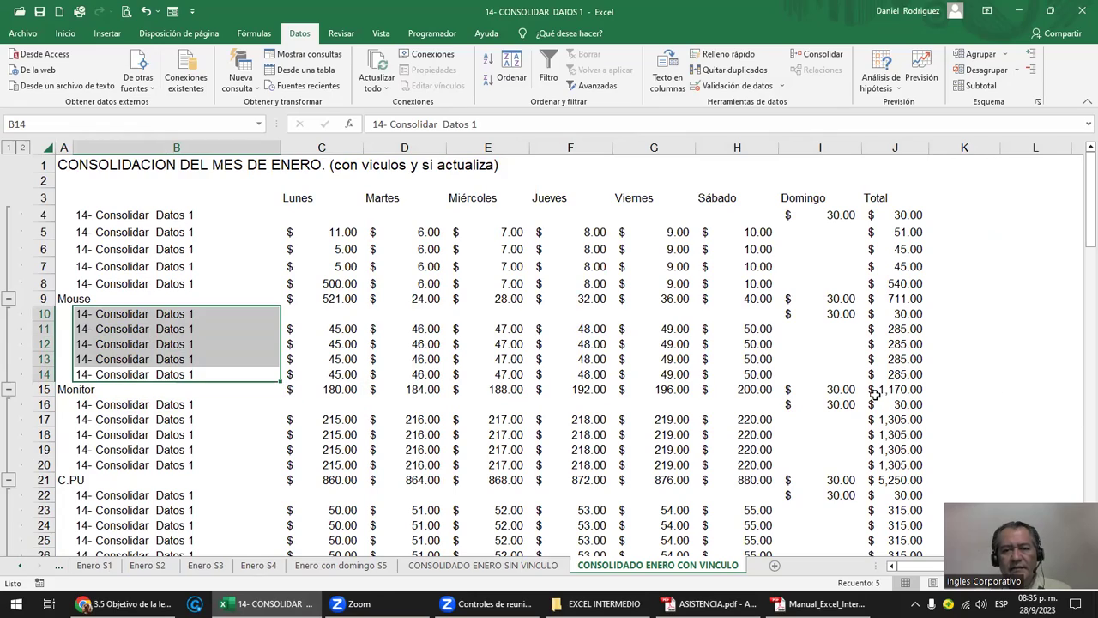
# - Collapse the January consolidation to outline level 1, showing only the product summary rows
pyautogui.scroll(-2, 183, 483)
pyautogui.scroll(-2, 183, 482)
pyautogui.scroll(-1, 184, 483)
pyautogui.scroll(-4, 183, 483)
pyautogui.scroll(-2, 184, 483)
pyautogui.scroll(-6, 183, 483)
pyautogui.scroll(-2, 183, 482)
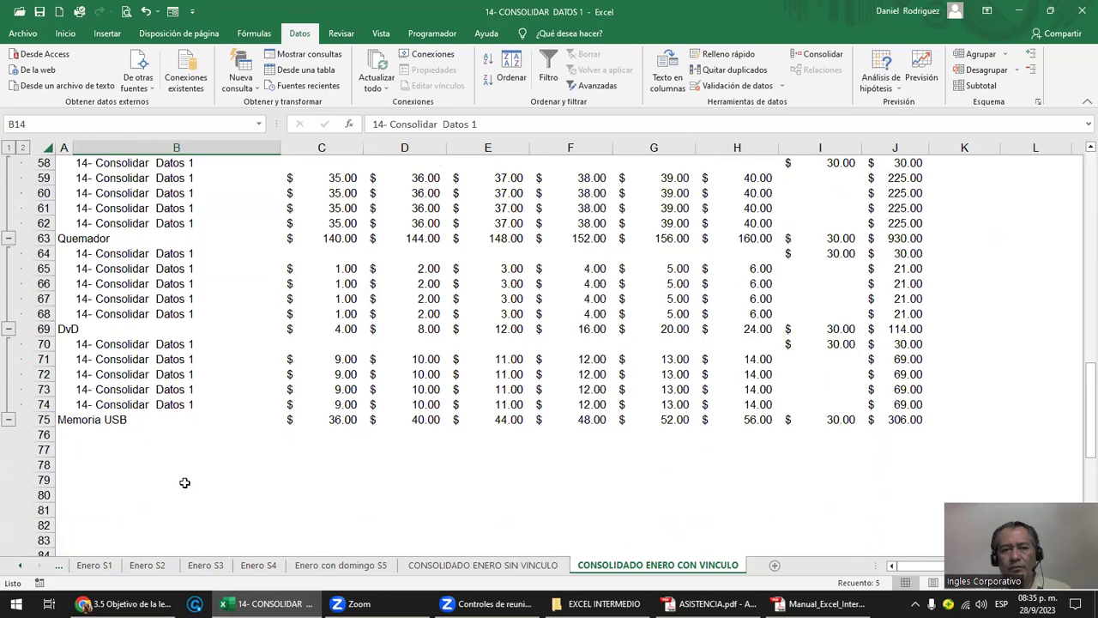
pyautogui.scroll(10, 183, 483)
pyautogui.scroll(5, 184, 483)
pyautogui.scroll(4, 184, 483)
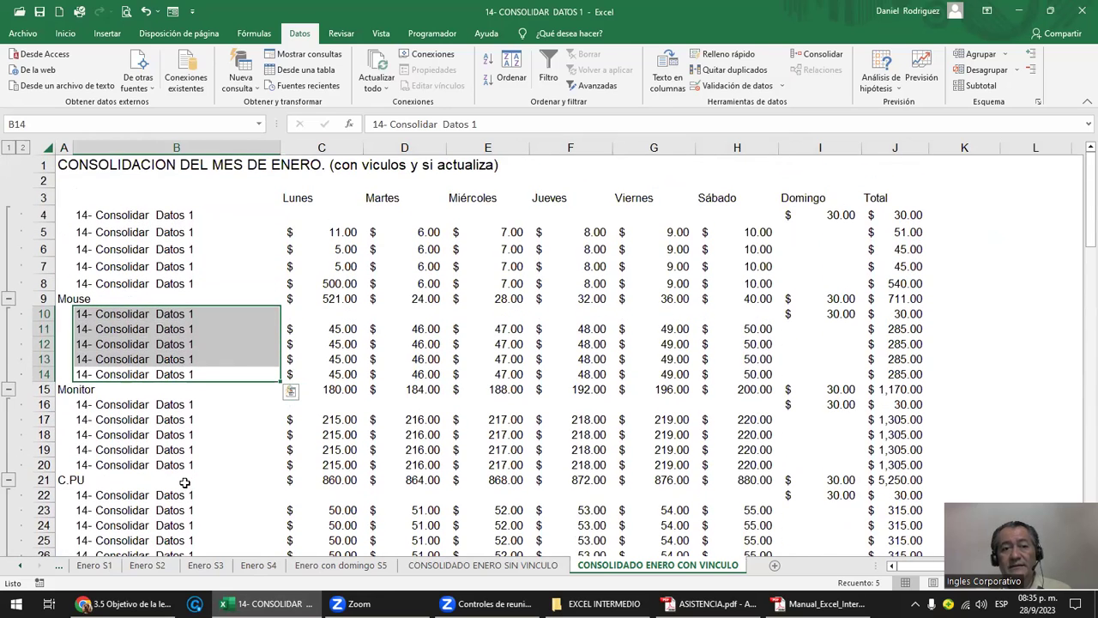
pyautogui.click(9, 148)
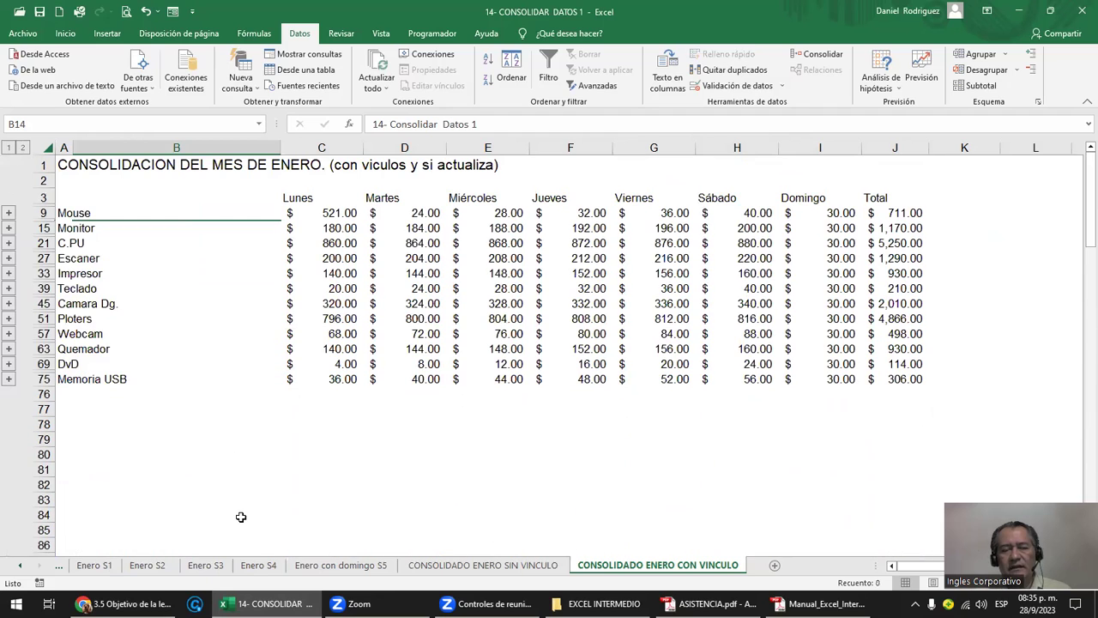
# - Expand the Mouse group in row 9 to show its five source rows behind 711.00
pyautogui.moveTo(95, 199)
pyautogui.mouseDown()
pyautogui.moveTo(796, 303)
pyautogui.moveTo(862, 395)
pyautogui.mouseUp()
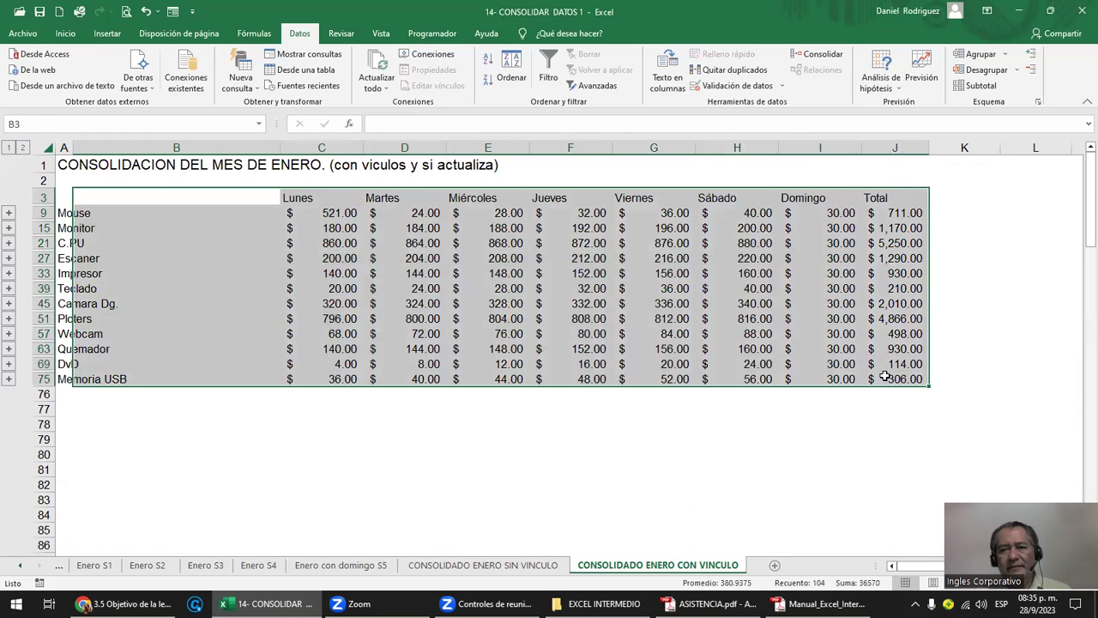
pyautogui.click(295, 467)
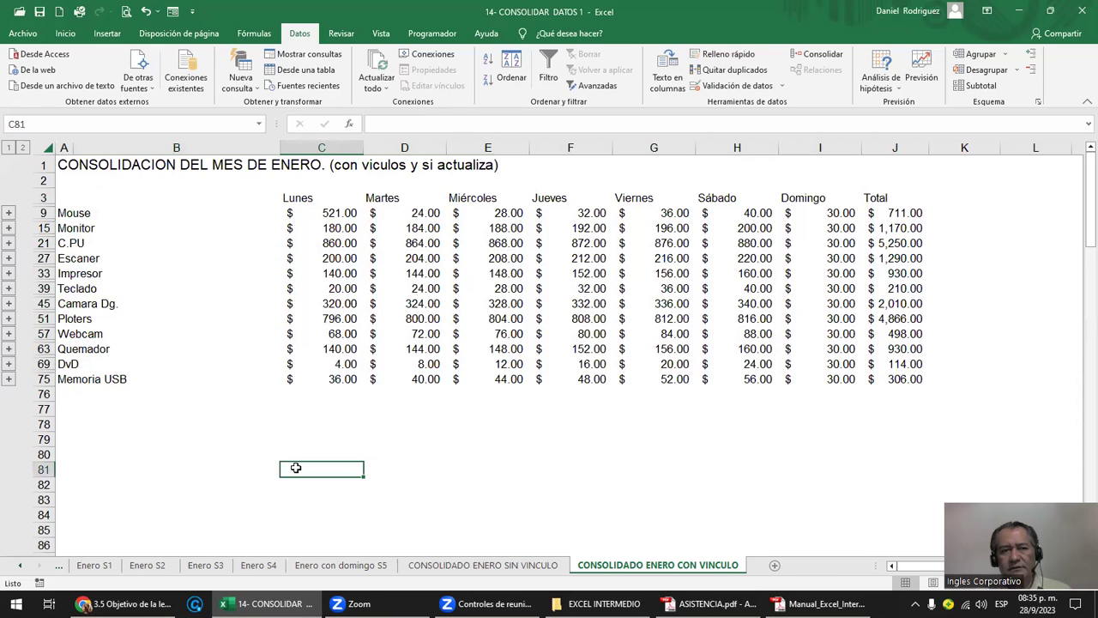
pyautogui.click(8, 212)
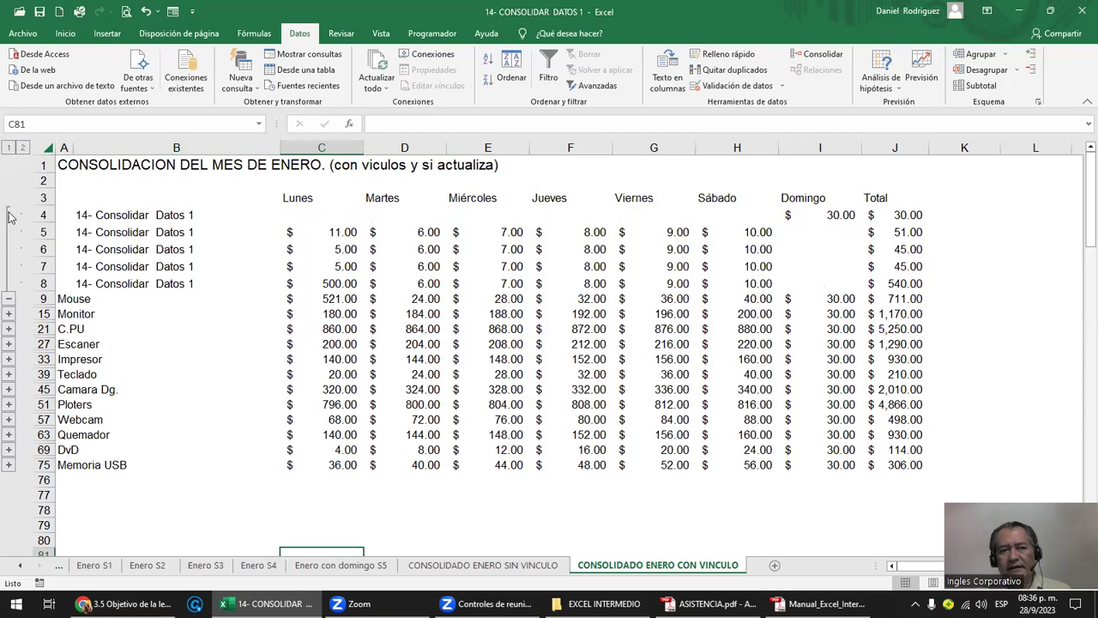
pyautogui.moveTo(83, 298)
pyautogui.mouseDown()
pyautogui.moveTo(899, 294)
pyautogui.moveTo(904, 214)
pyautogui.mouseUp()
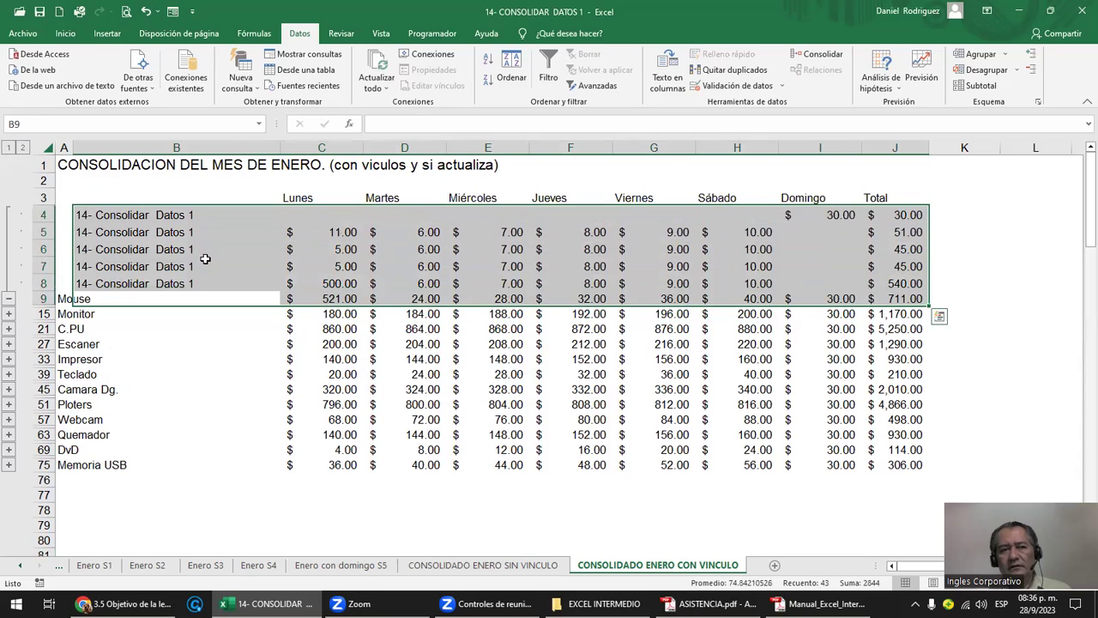
# - Collapse Mouse, then expand, select and collapse again the Memoria USB detail rows
pyautogui.click(8, 299)
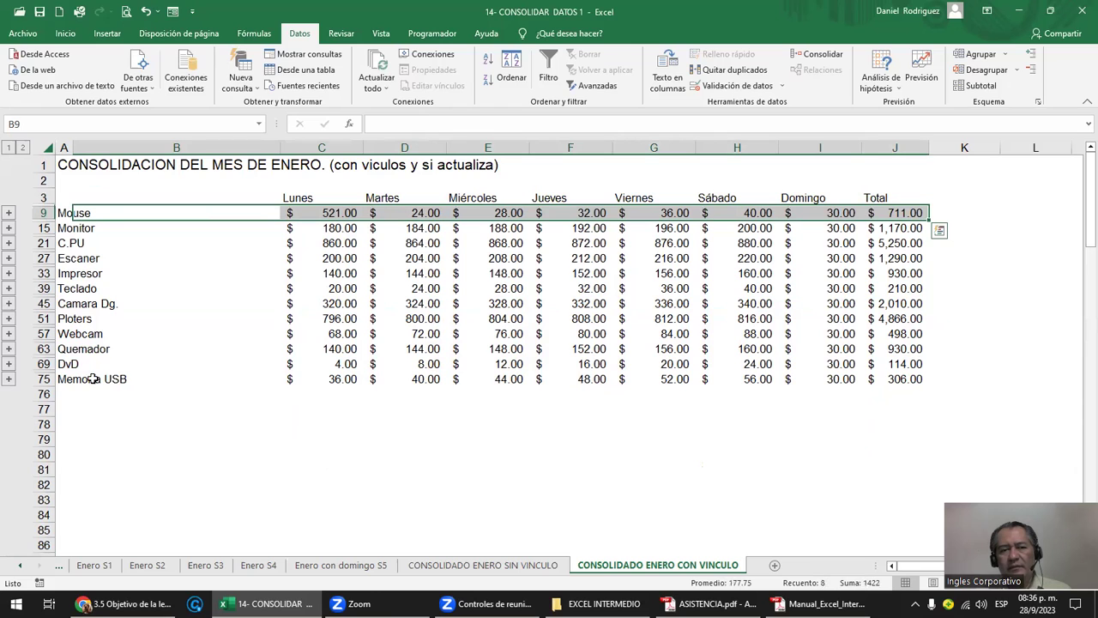
pyautogui.click(9, 378)
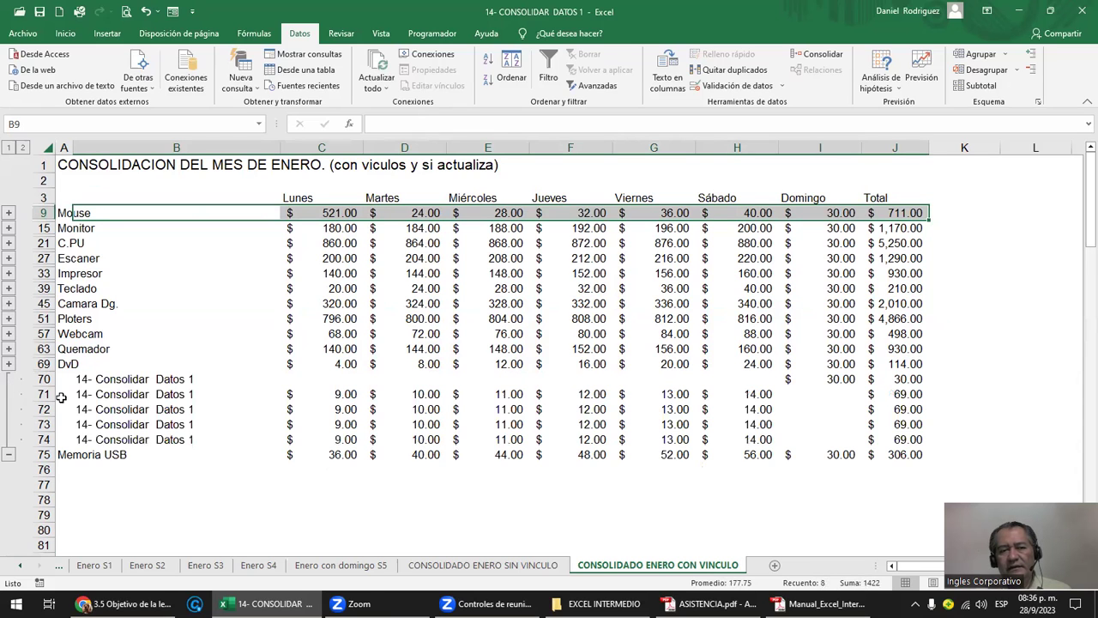
pyautogui.moveTo(97, 455); pyautogui.dragTo(924, 462)
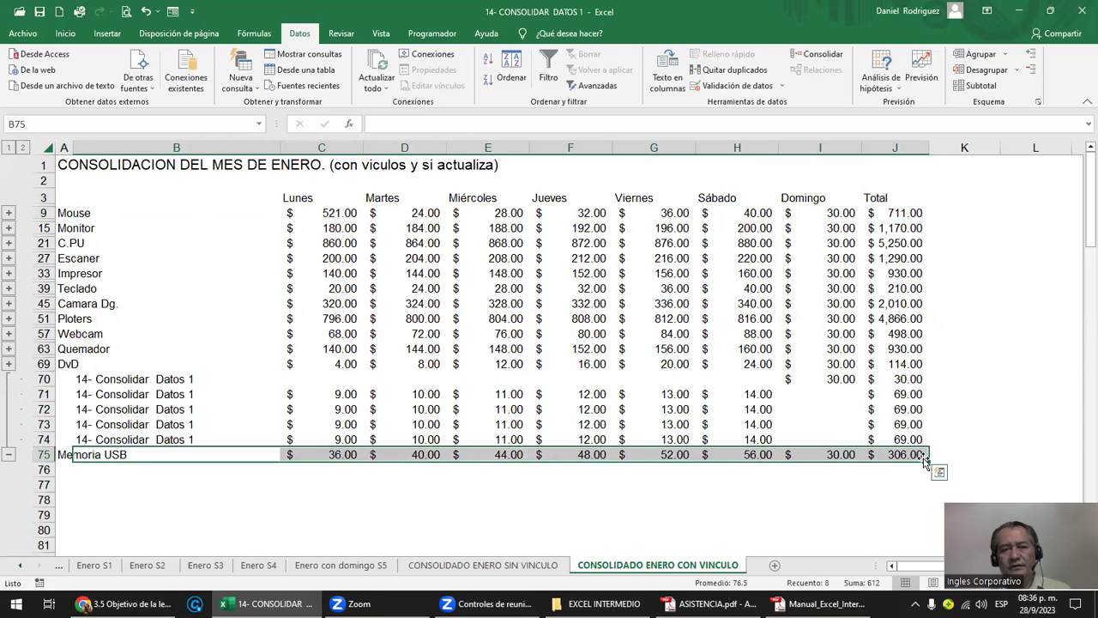
pyautogui.press('Up')
pyautogui.hotkey('shift', 'Right')
pyautogui.hotkey('shift', 'Right')
pyautogui.hotkey('shift', 'Right')
pyautogui.hotkey('shift', 'Right')
pyautogui.hotkey('shift', 'Right')
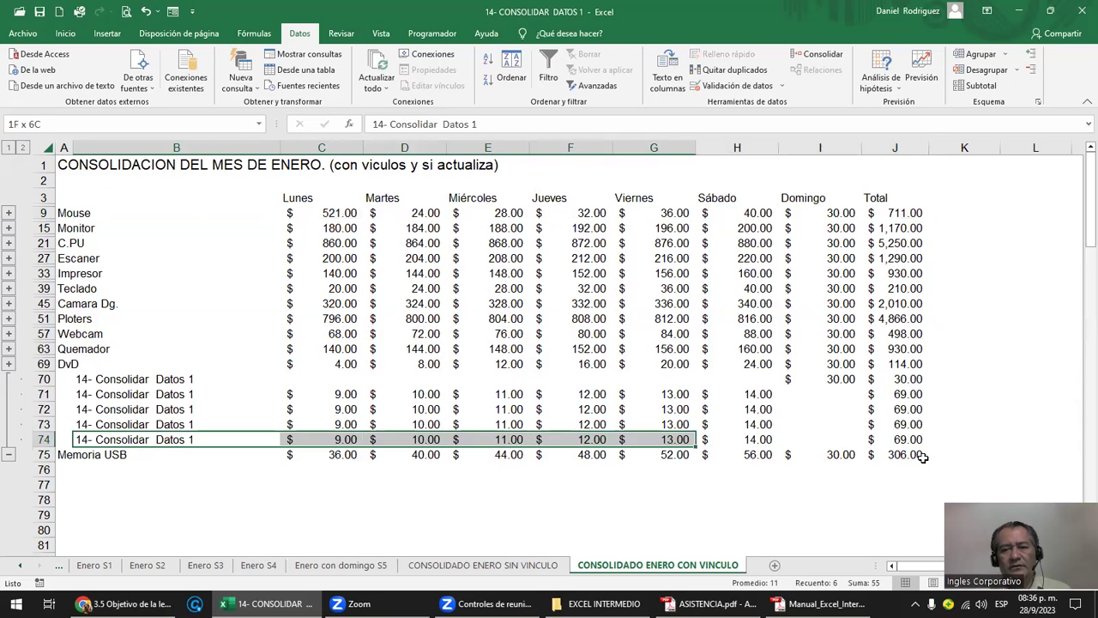
pyautogui.hotkey('shift', 'Right')
pyautogui.hotkey('shift', 'Right')
pyautogui.hotkey('shift', 'Right')
pyautogui.hotkey('shift', 'Up')
pyautogui.hotkey('shift', 'Up')
pyautogui.hotkey('shift', 'Up')
pyautogui.hotkey('shift', 'Up')
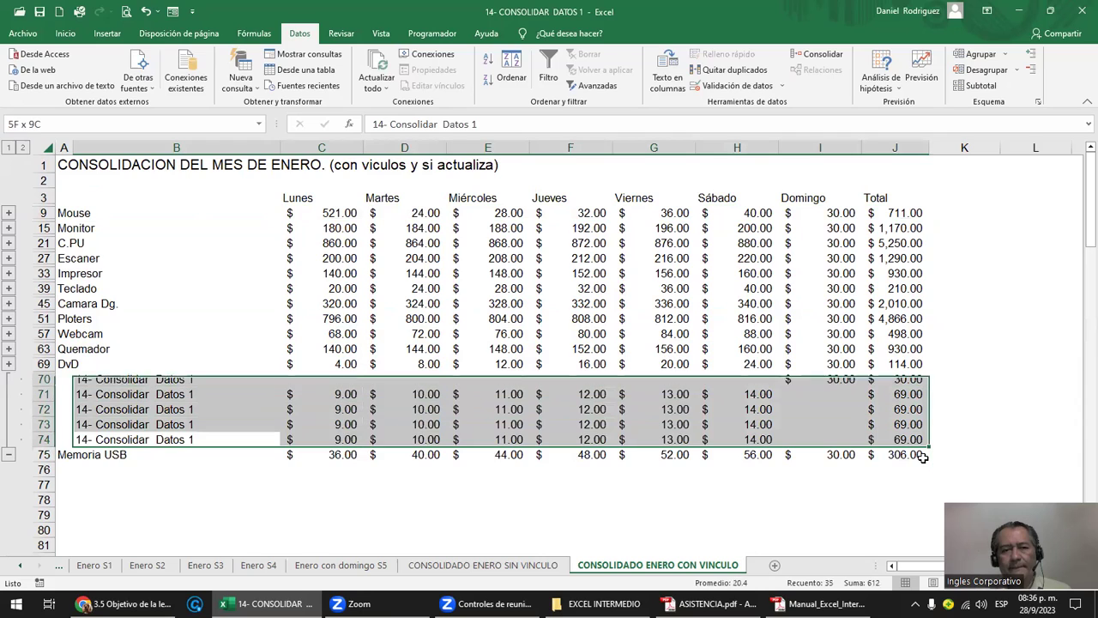
pyautogui.click(7, 454)
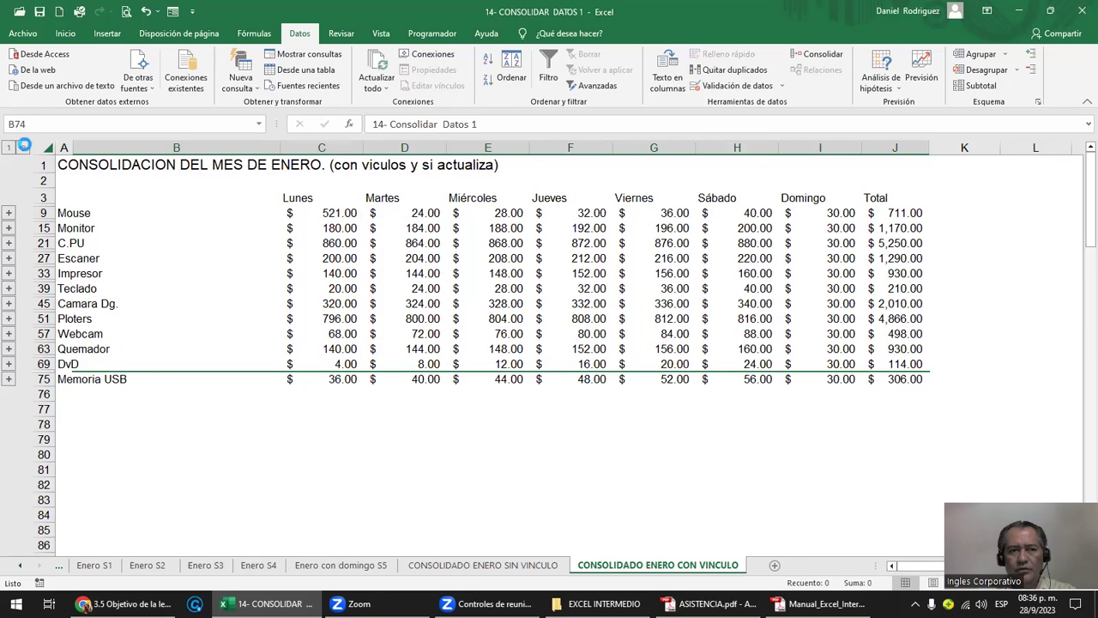
# - Toggle outline levels 2 and 1, ending at level 1 with Mouse collapsed
pyautogui.click(23, 148)
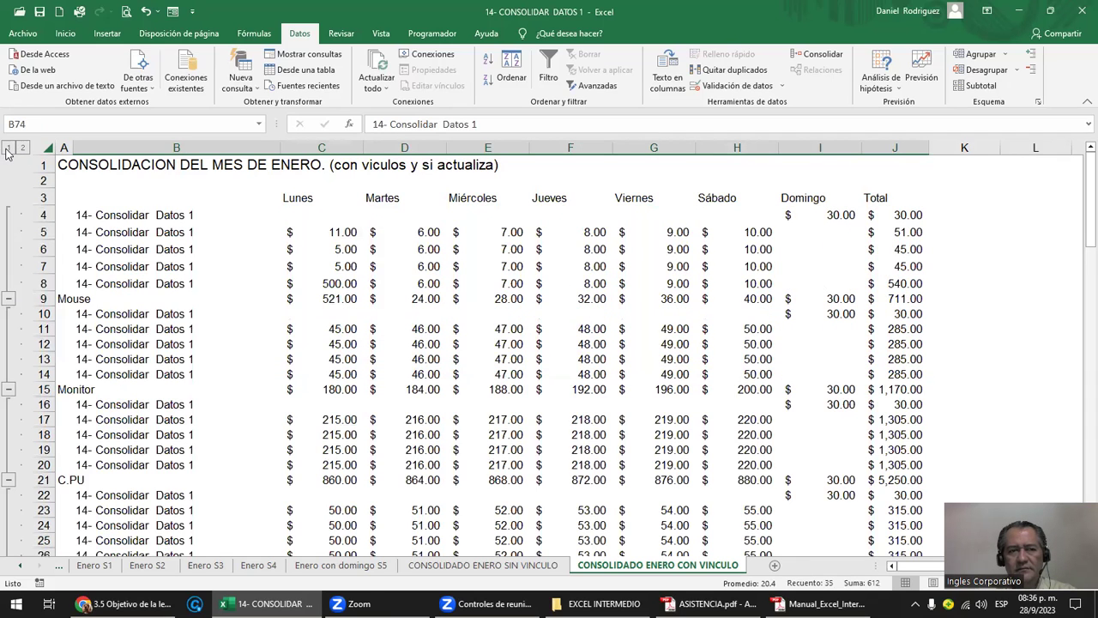
pyautogui.click(8, 147)
pyautogui.click(23, 148)
pyautogui.click(9, 148)
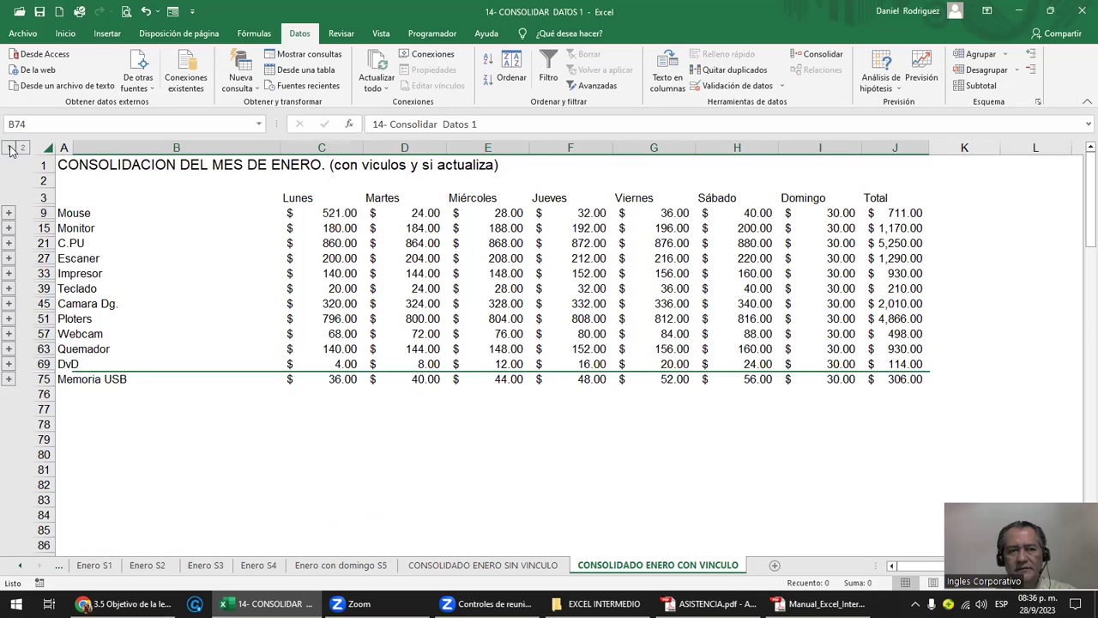
pyautogui.click(20, 148)
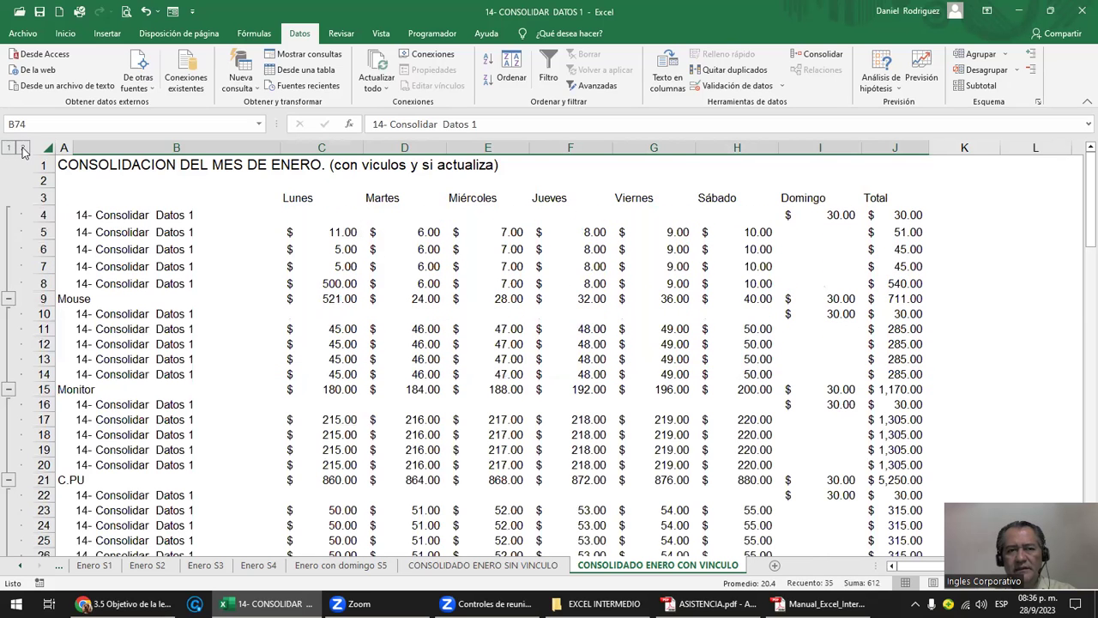
pyautogui.click(9, 147)
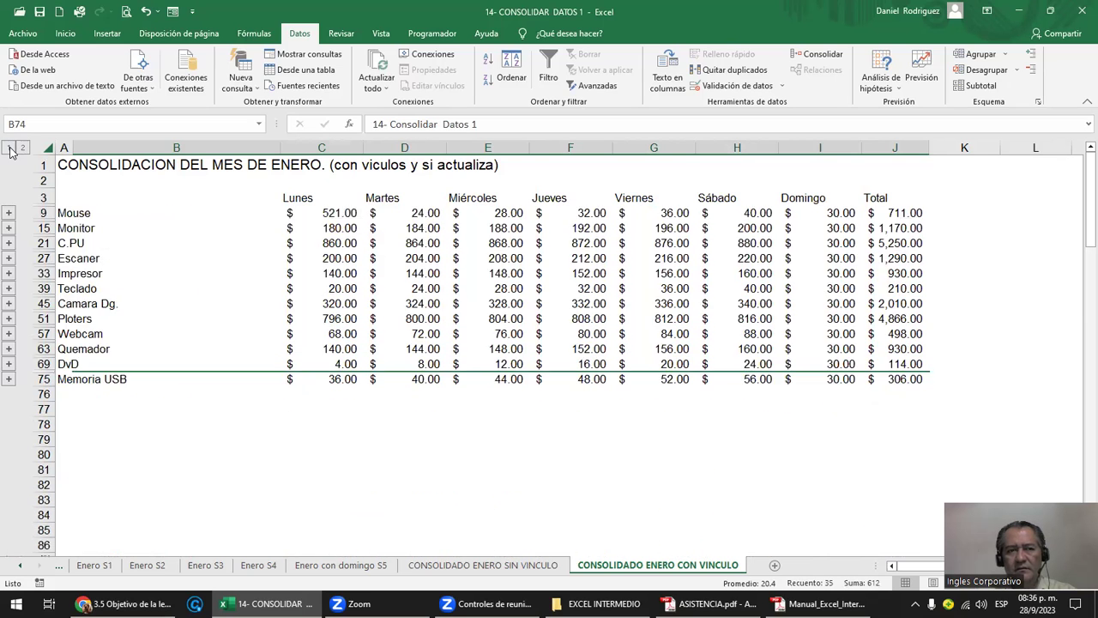
pyautogui.click(8, 214)
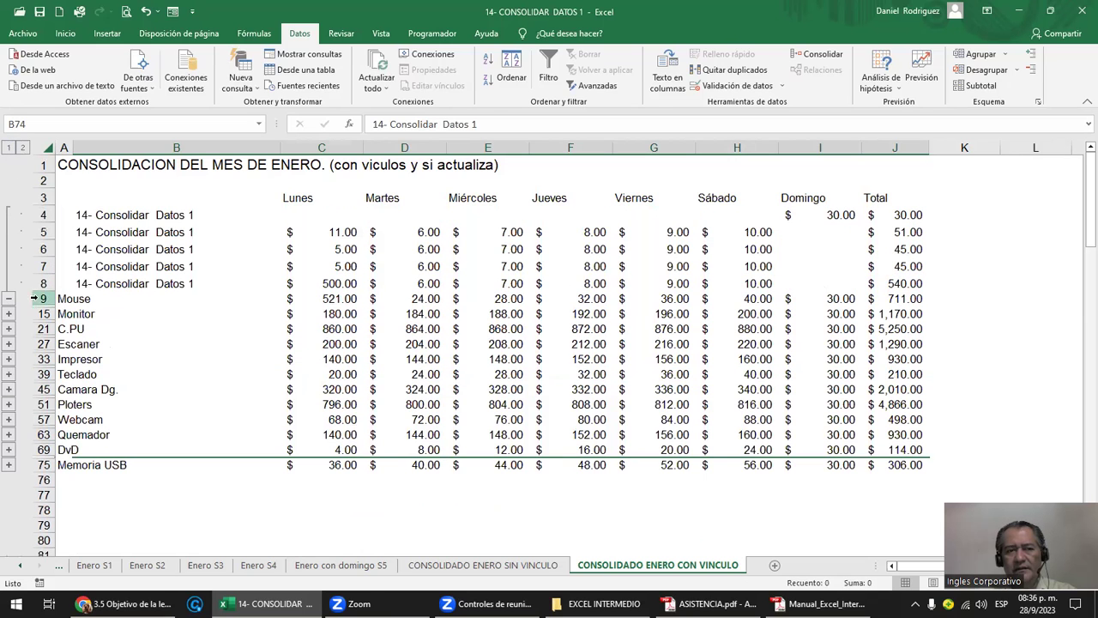
pyautogui.click(8, 298)
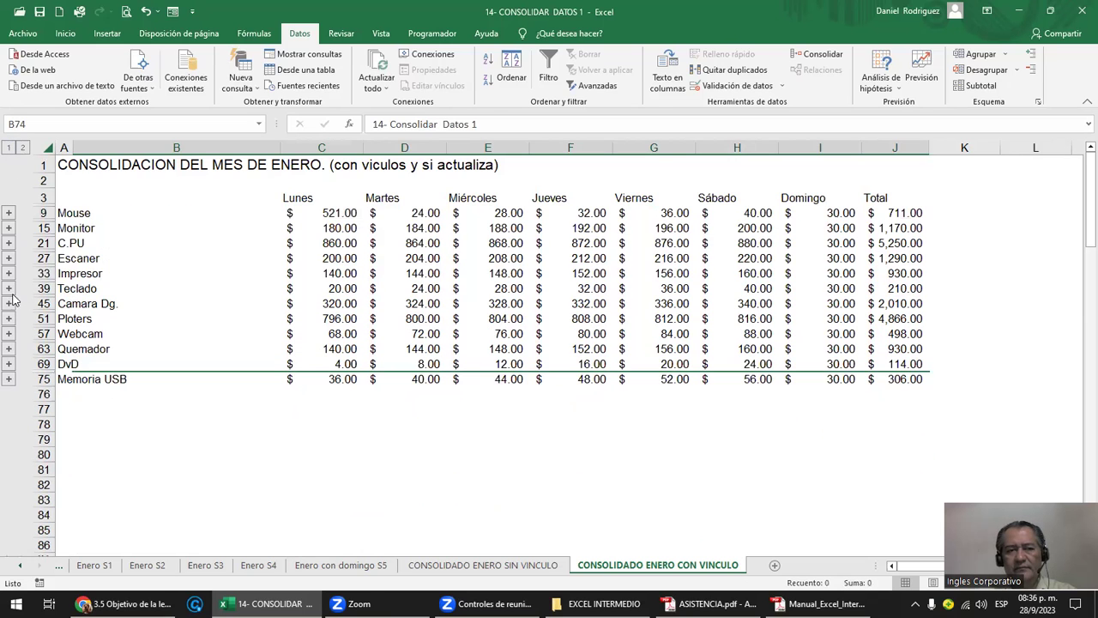
# - Inspect the Mouse label in B9 and its total formula in J9
pyautogui.click(80, 214)
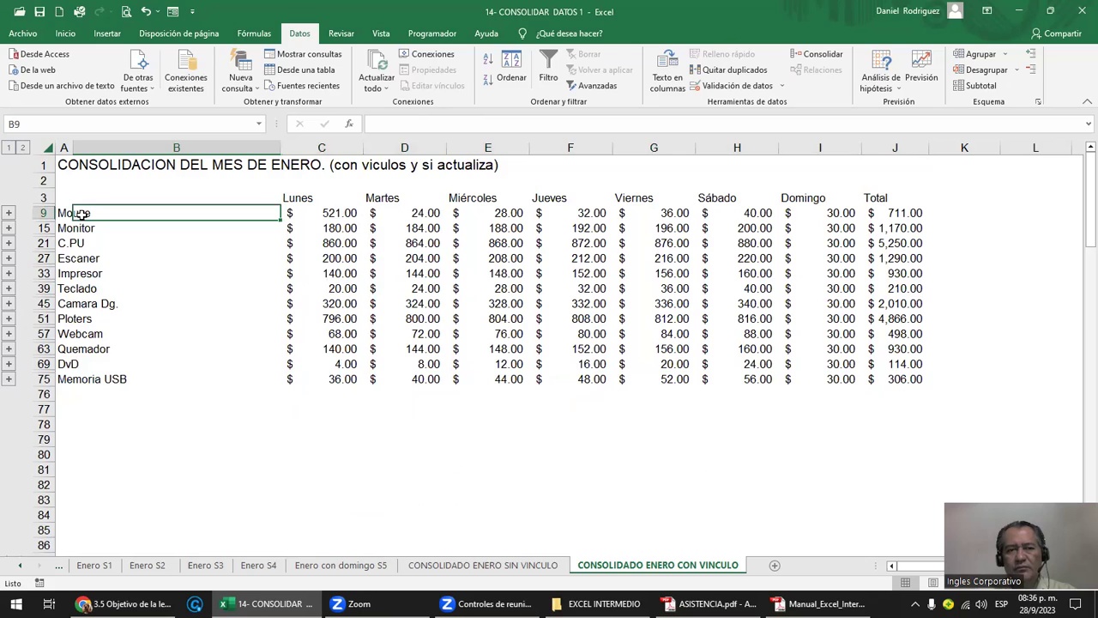
pyautogui.click(132, 437)
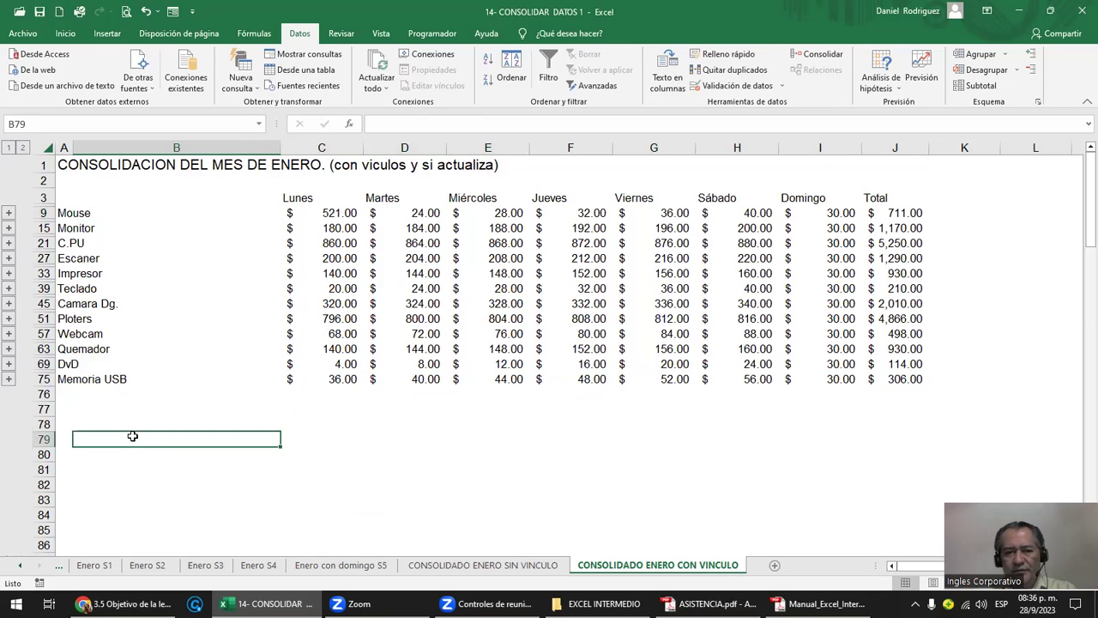
pyautogui.click(80, 214)
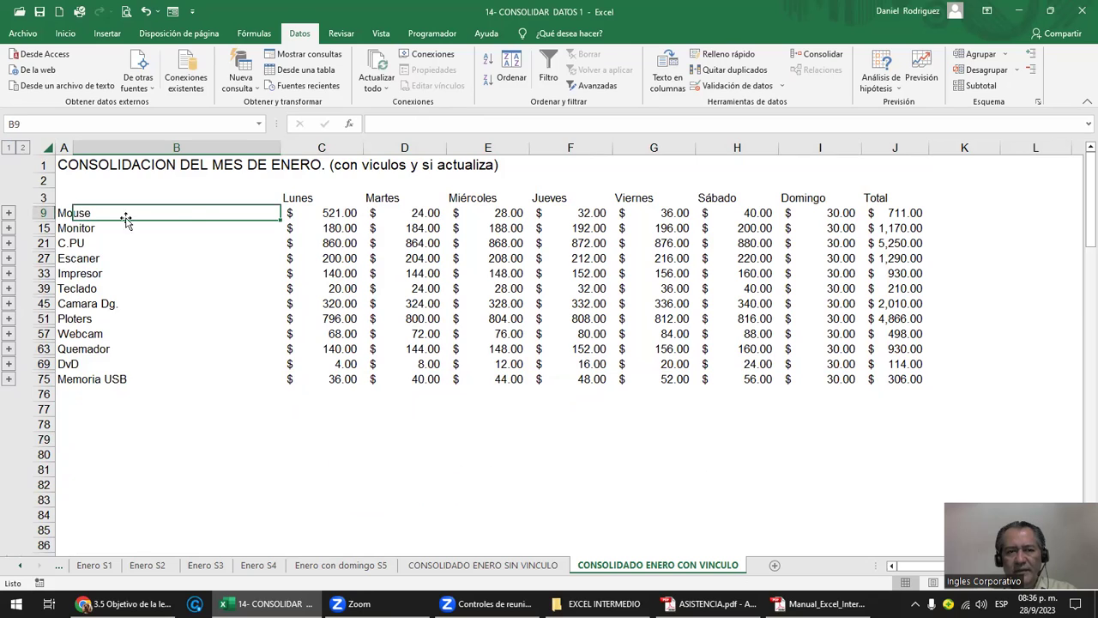
pyautogui.click(901, 213)
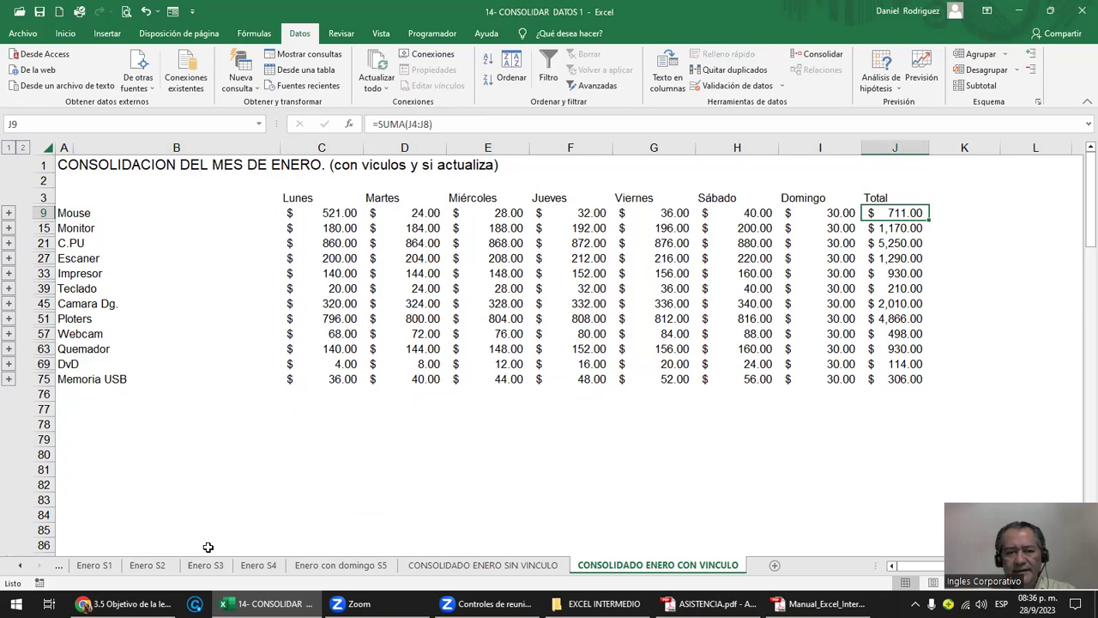
# - Enter 35 as Mouse's Sunday sale in H4 of Enero con domingo S5 and check the consolidation
pyautogui.click(342, 566)
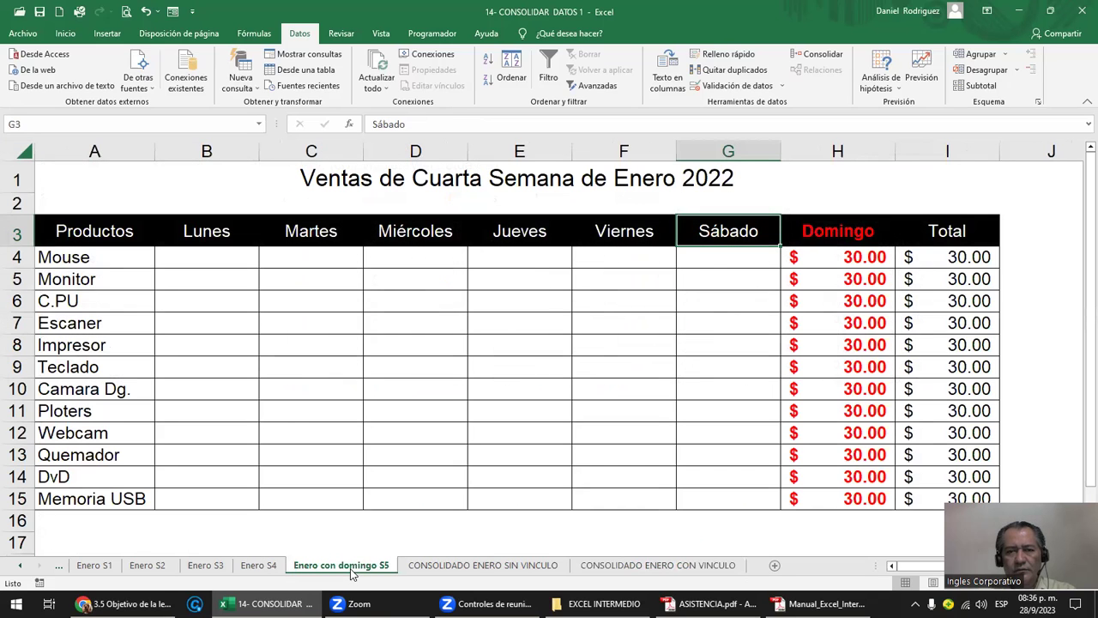
pyautogui.click(837, 262)
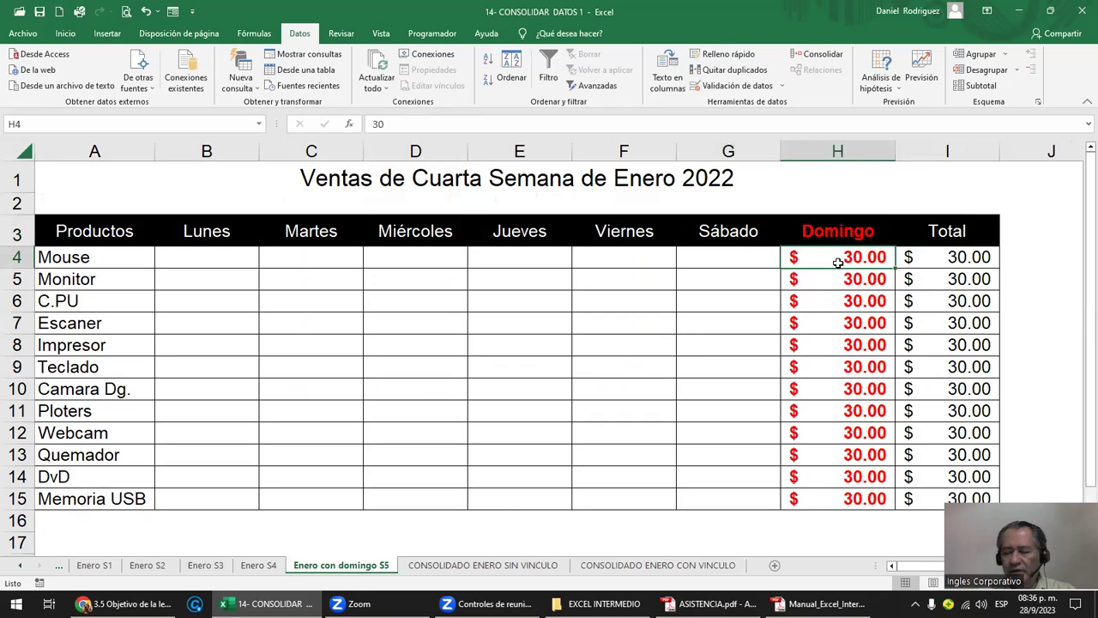
pyautogui.write('35')
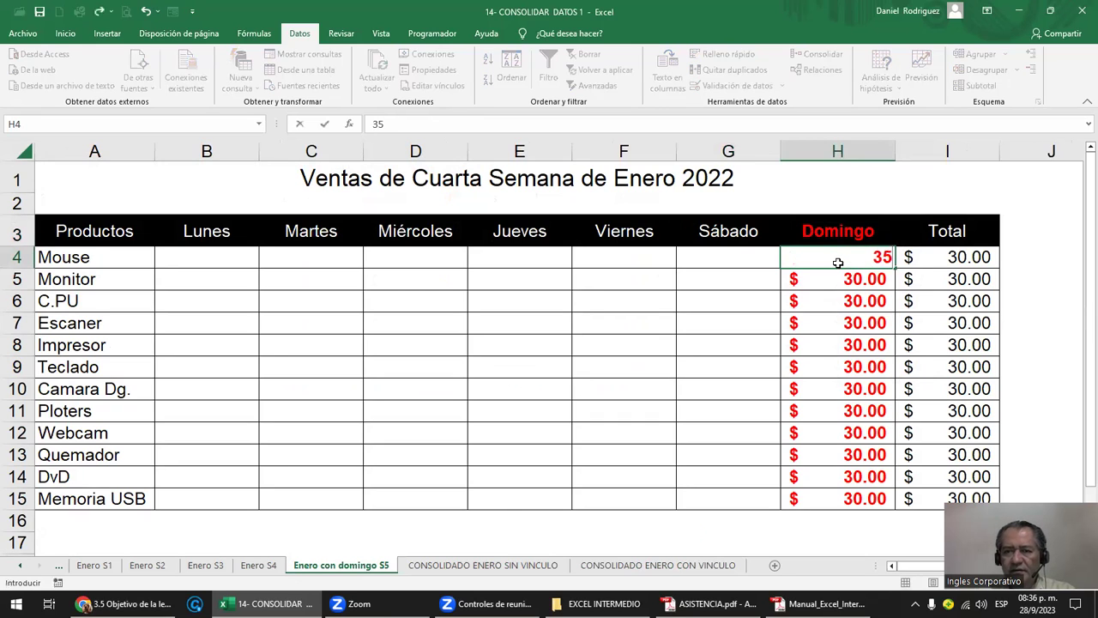
pyautogui.press('Return')
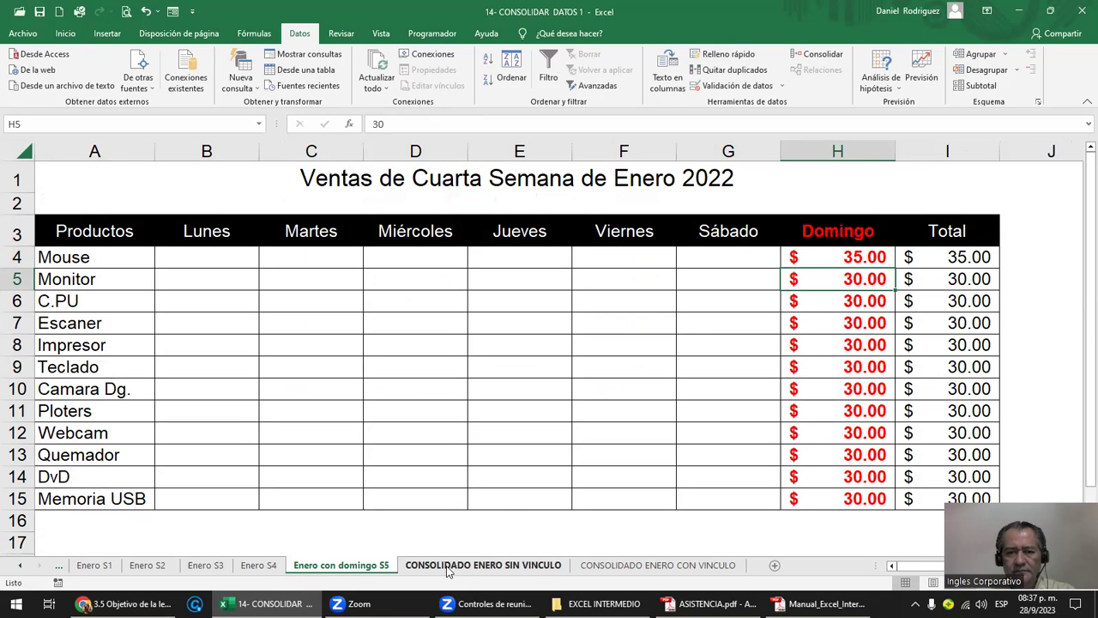
pyautogui.click(628, 570)
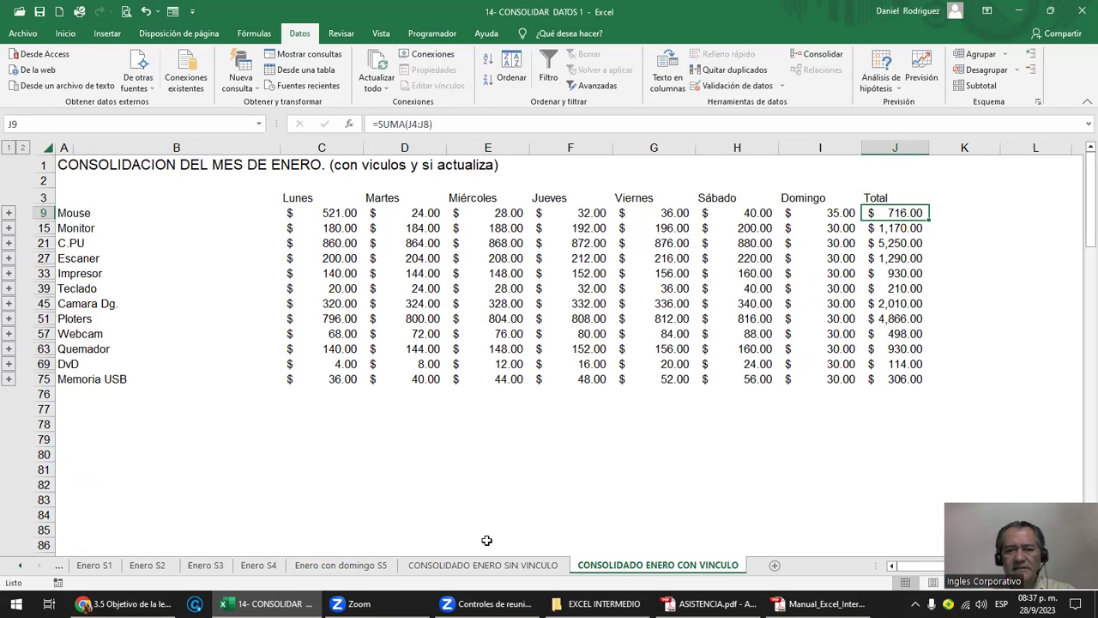
# - Clear H4 on Enero con domingo S5, dropping the linked Mouse total to 681.00
pyautogui.click(347, 564)
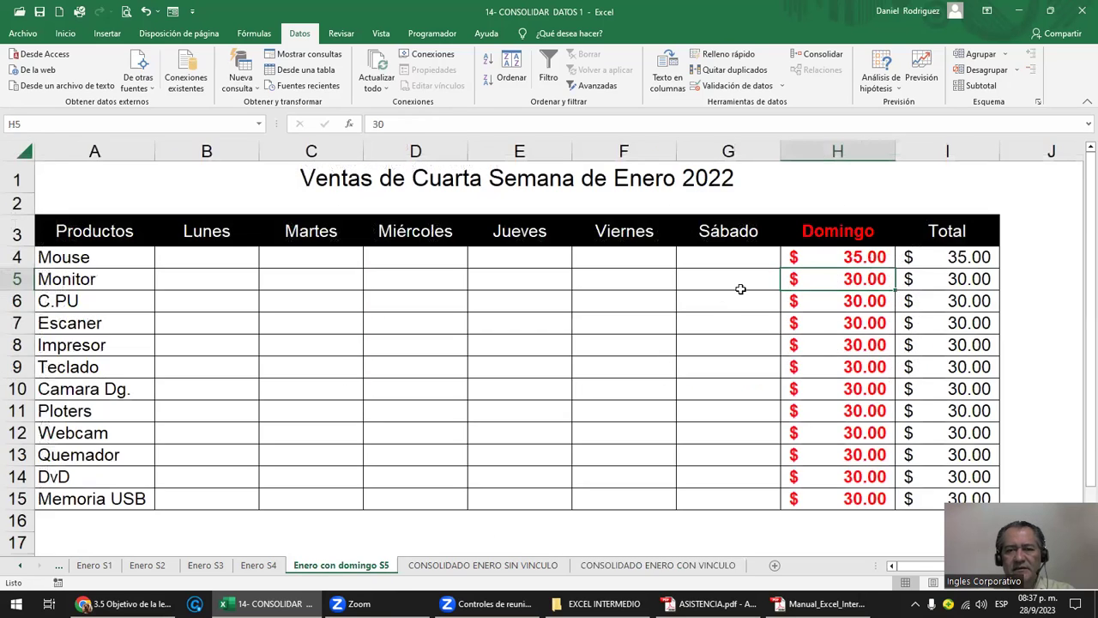
pyautogui.click(827, 261)
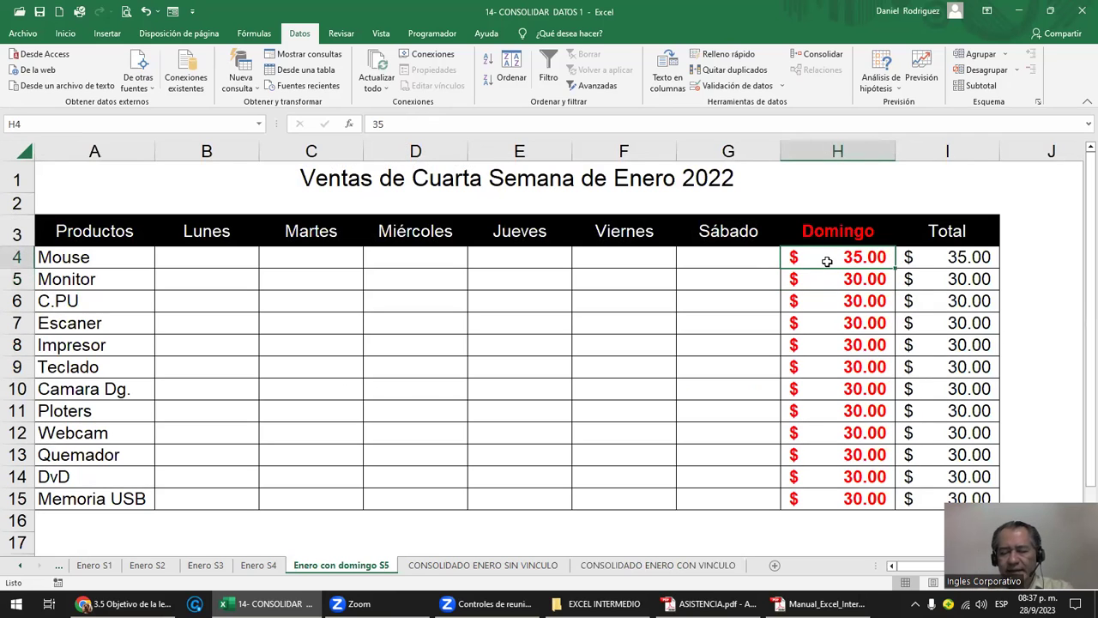
pyautogui.press('Delete')
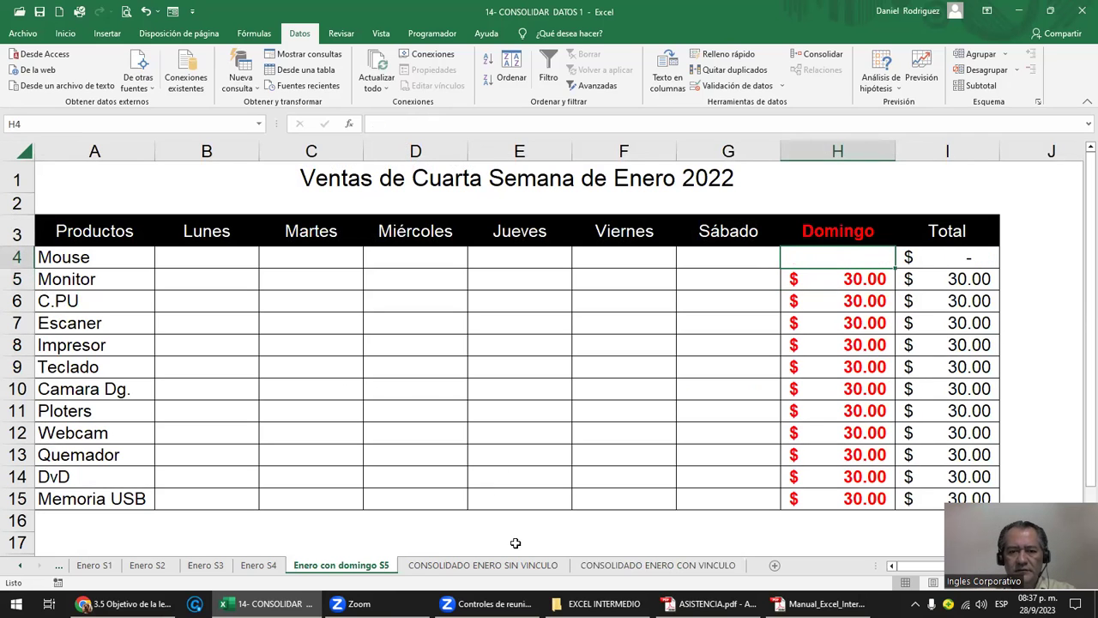
pyautogui.click(657, 564)
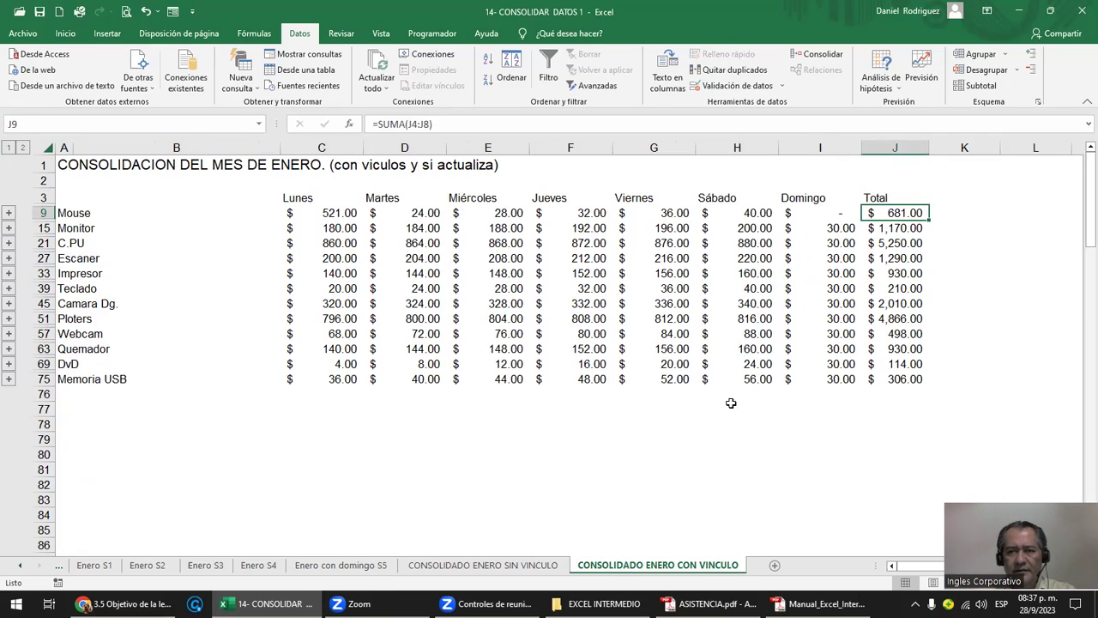
# - Enter 30 for Mouse's Sunday sale and confirm the linked total in J9 returns to 711.00
pyautogui.click(845, 218)
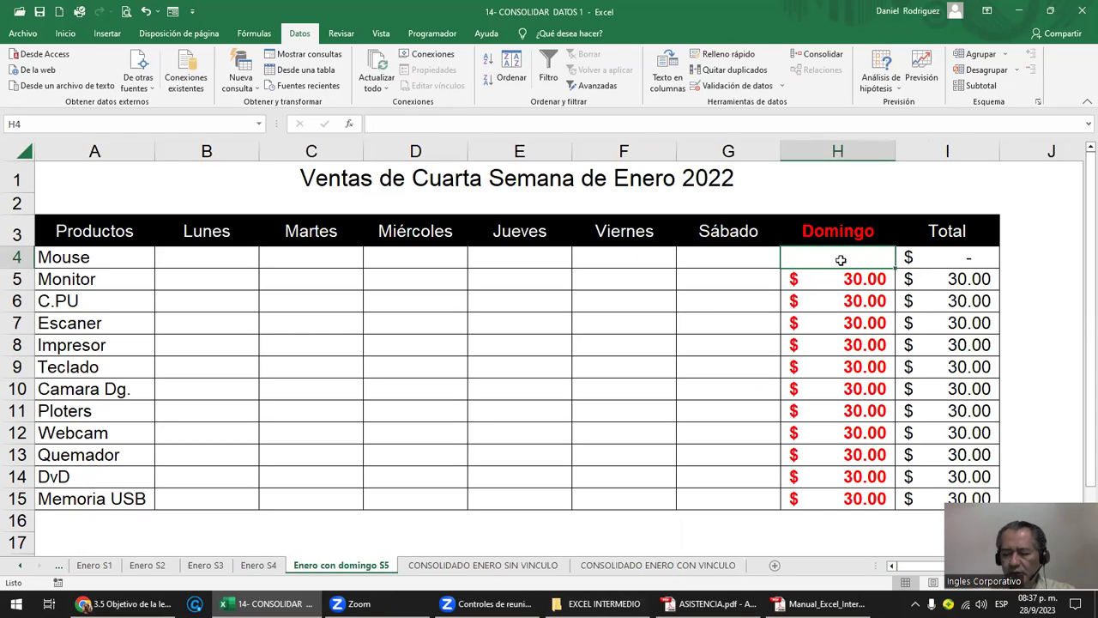
pyautogui.write('30')
pyautogui.press('Return')
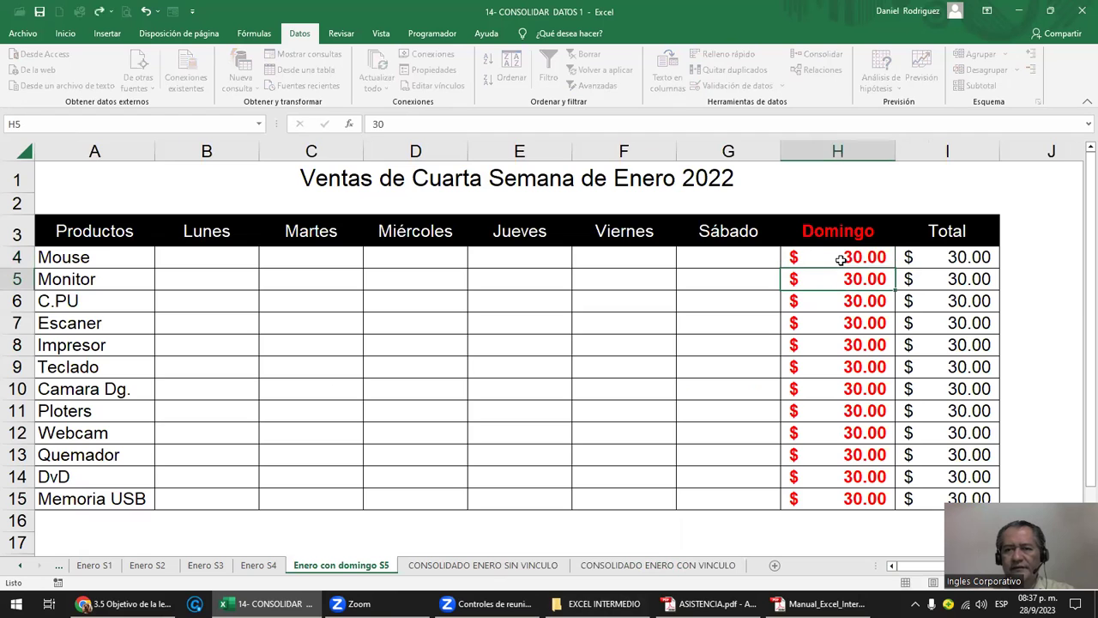
pyautogui.click(657, 565)
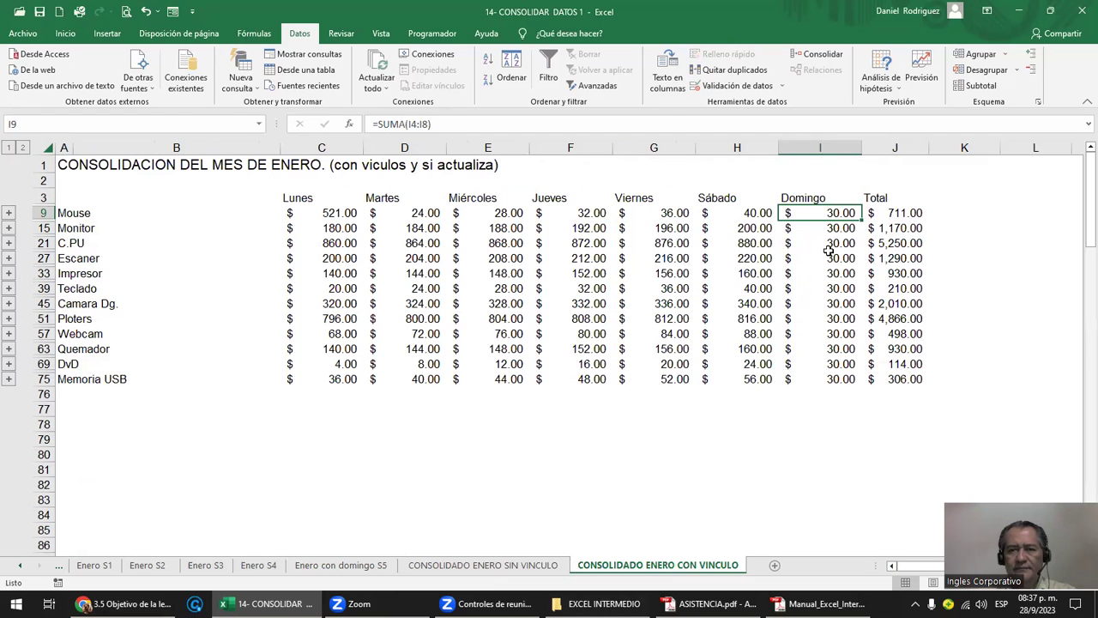
pyautogui.click(916, 211)
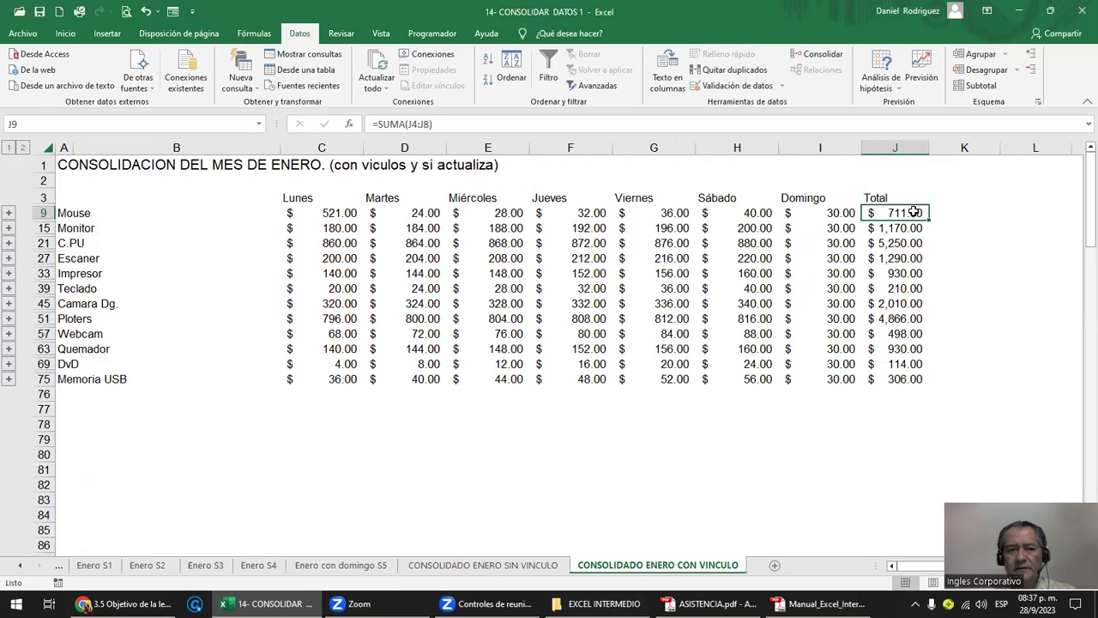
# - Toggle outline levels 1 and 2 repeatedly, ending collapsed to product totals
pyautogui.click(22, 147)
pyautogui.click(9, 148)
pyautogui.click(22, 148)
pyautogui.click(11, 147)
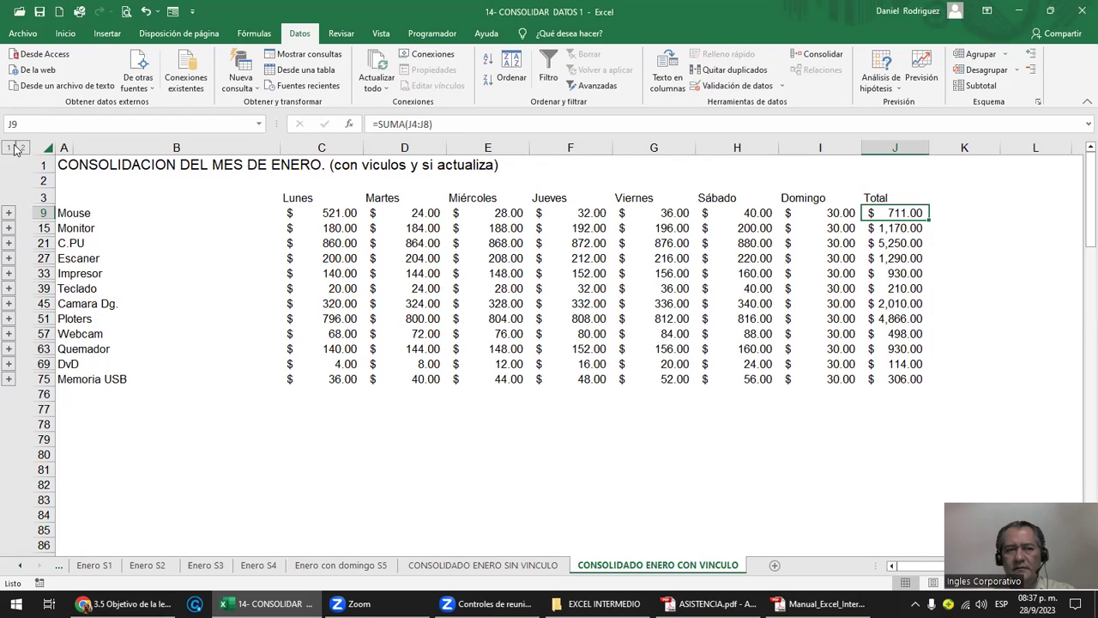
pyautogui.click(23, 148)
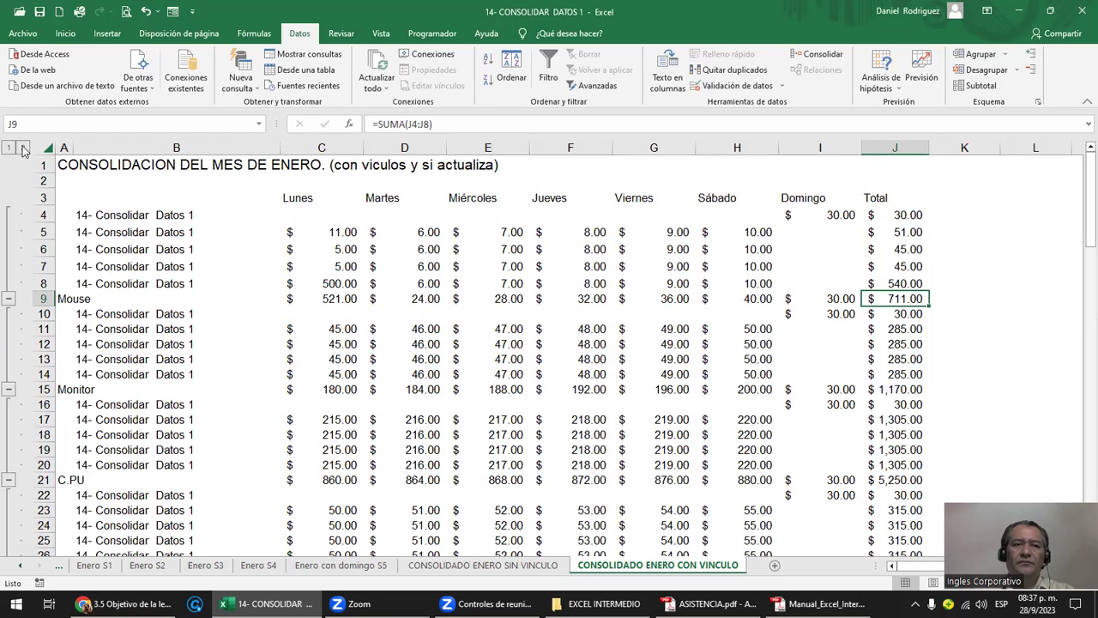
pyautogui.click(11, 148)
pyautogui.click(23, 148)
pyautogui.click(11, 148)
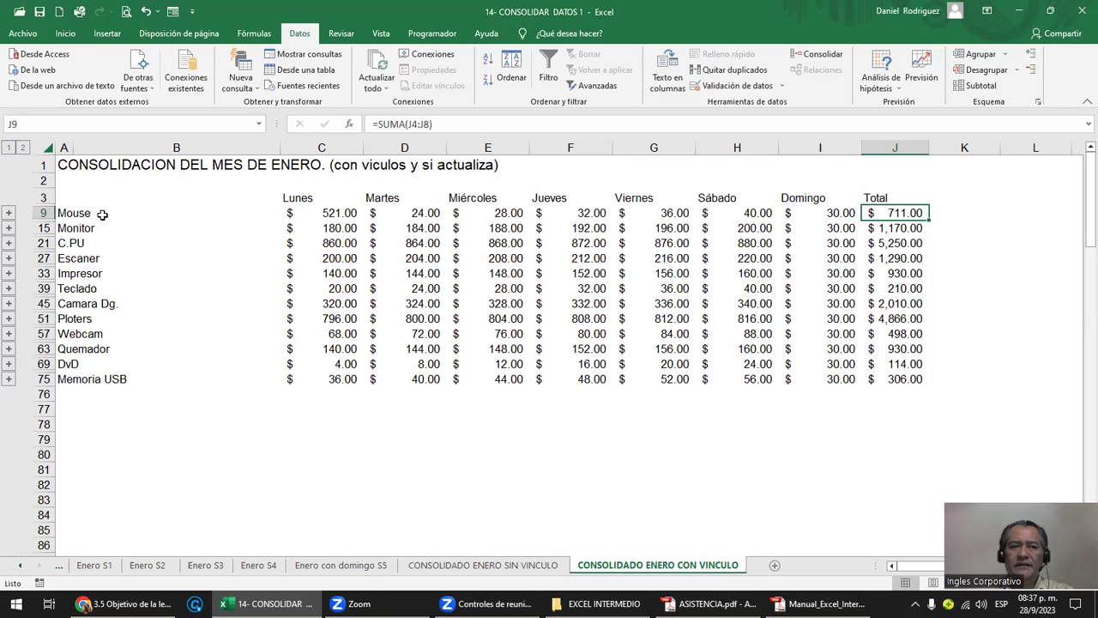
pyautogui.click(22, 148)
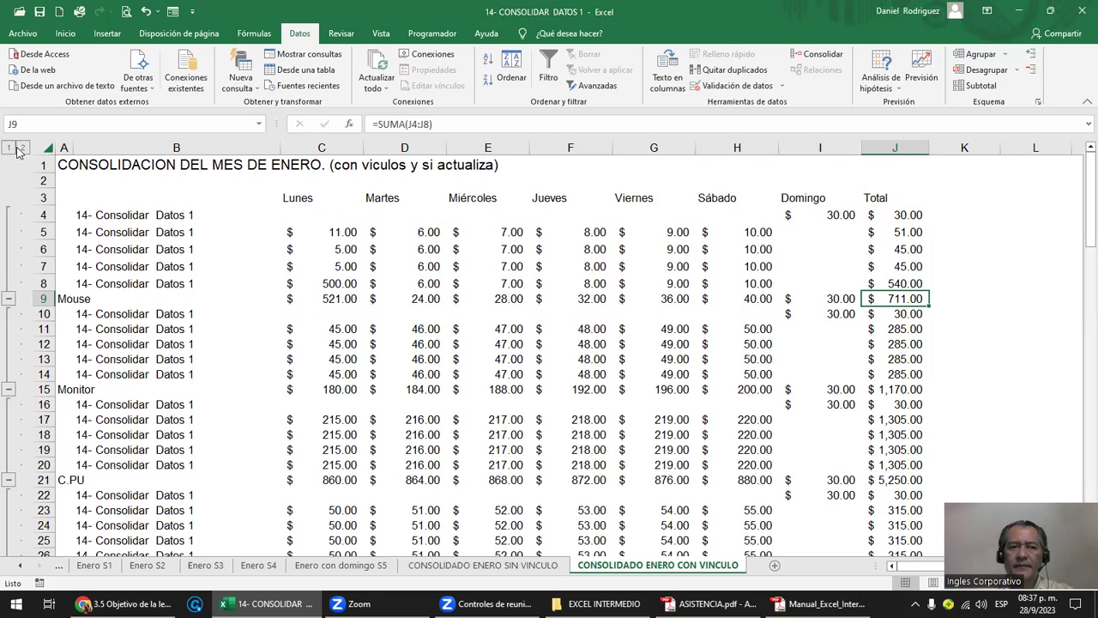
pyautogui.click(11, 148)
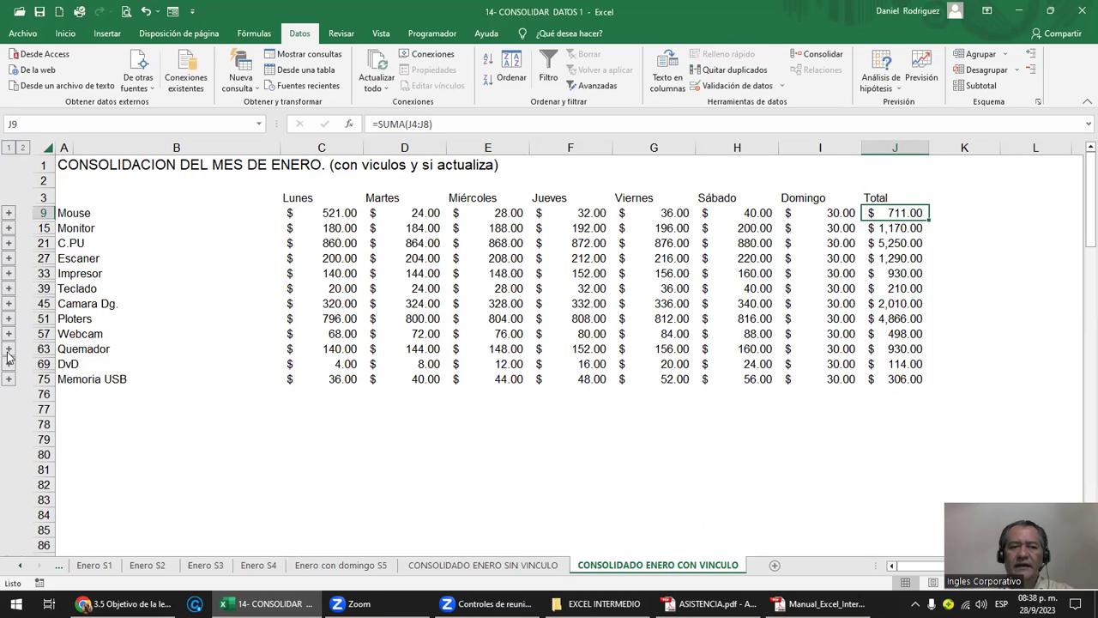
# - Expand and collapse the Quemador and Webcam detail groups, leaving only the twelve summary rows
pyautogui.click(8, 349)
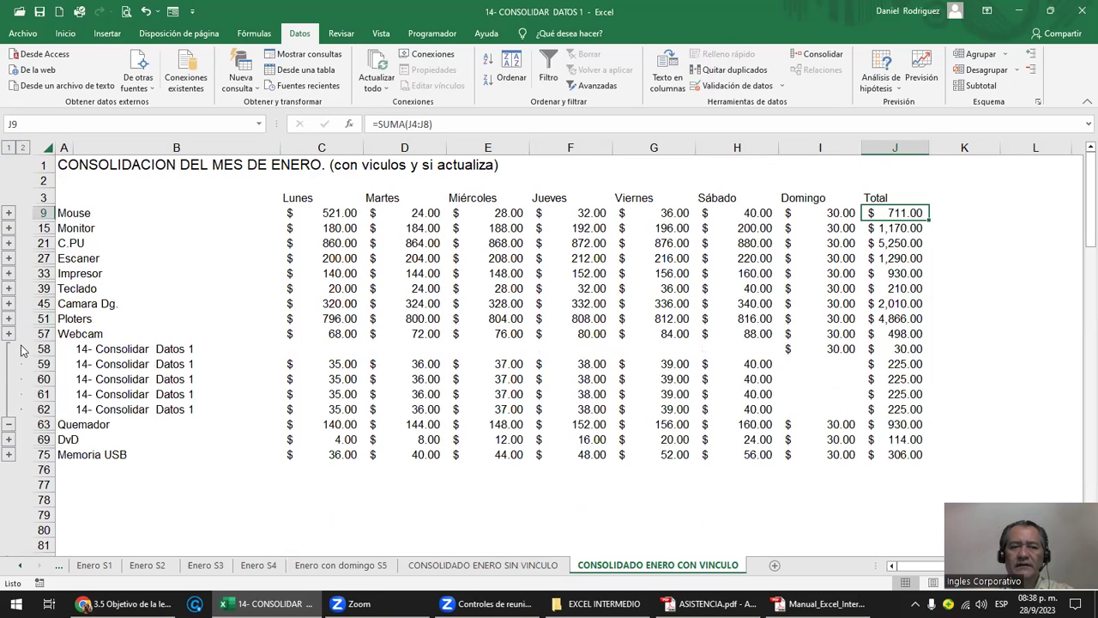
pyautogui.click(8, 334)
pyautogui.click(9, 408)
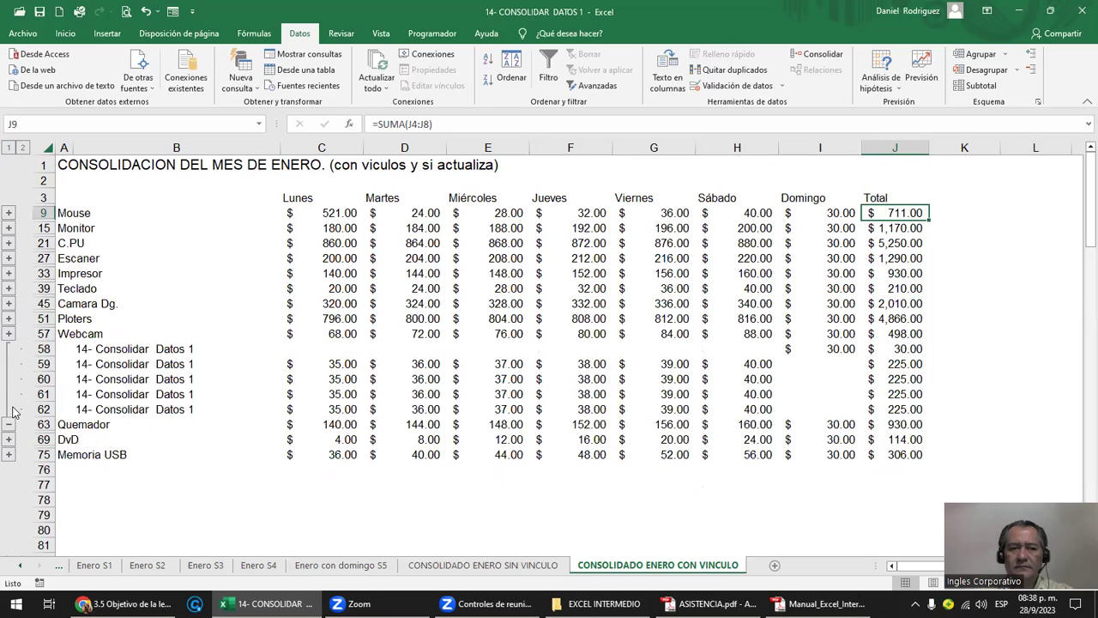
pyautogui.click(10, 424)
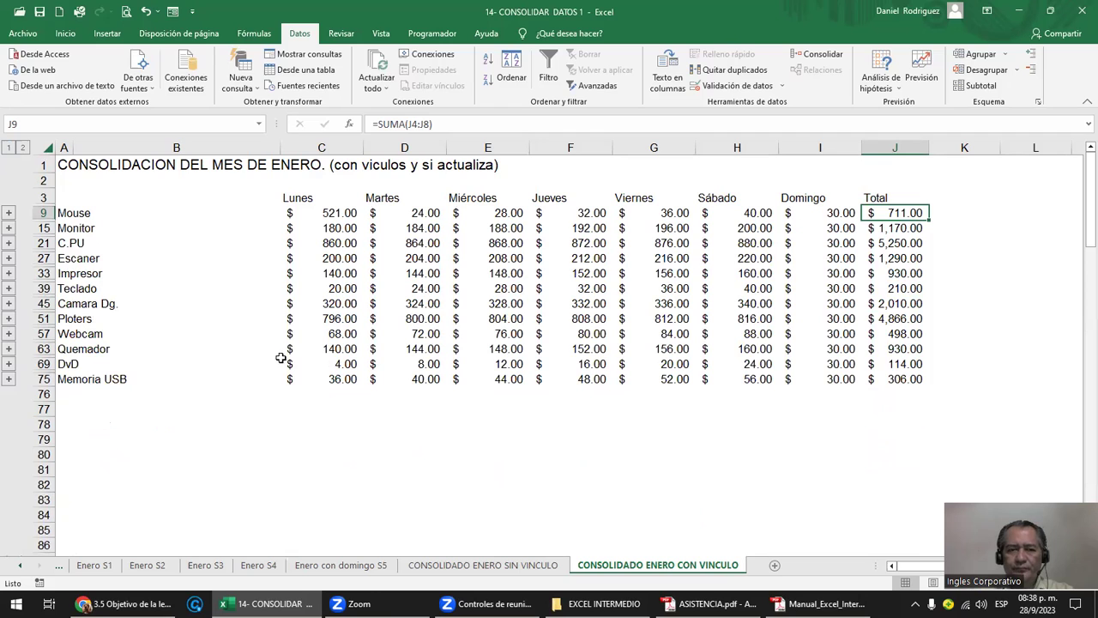
pyautogui.scroll(-1, 157, 308)
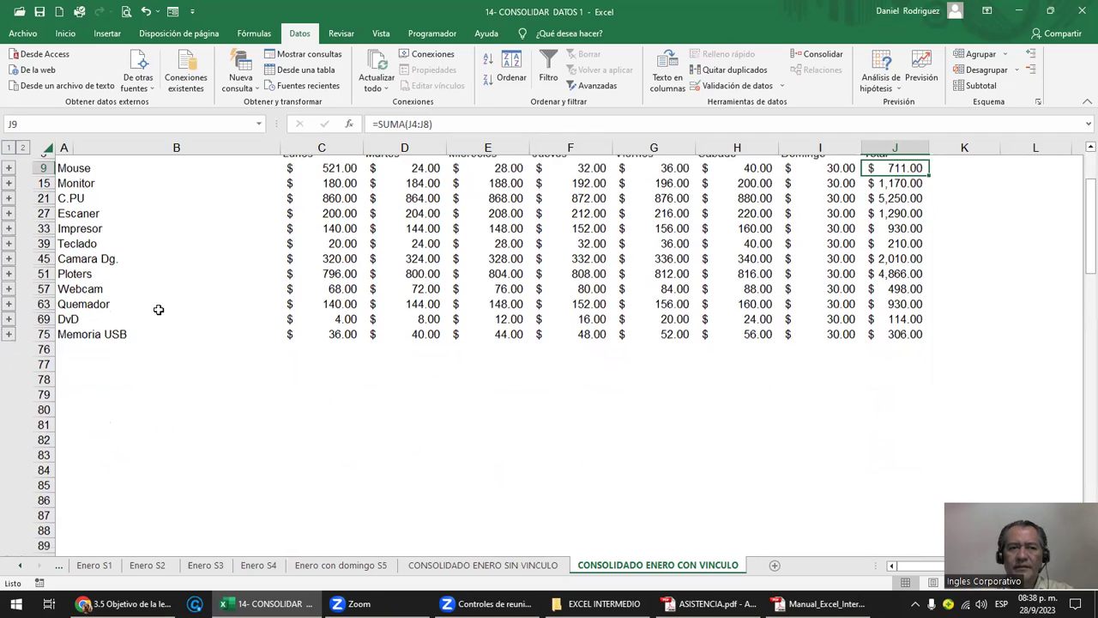
pyautogui.click(116, 449)
pyautogui.click(78, 406)
pyautogui.scroll(1, 78, 406)
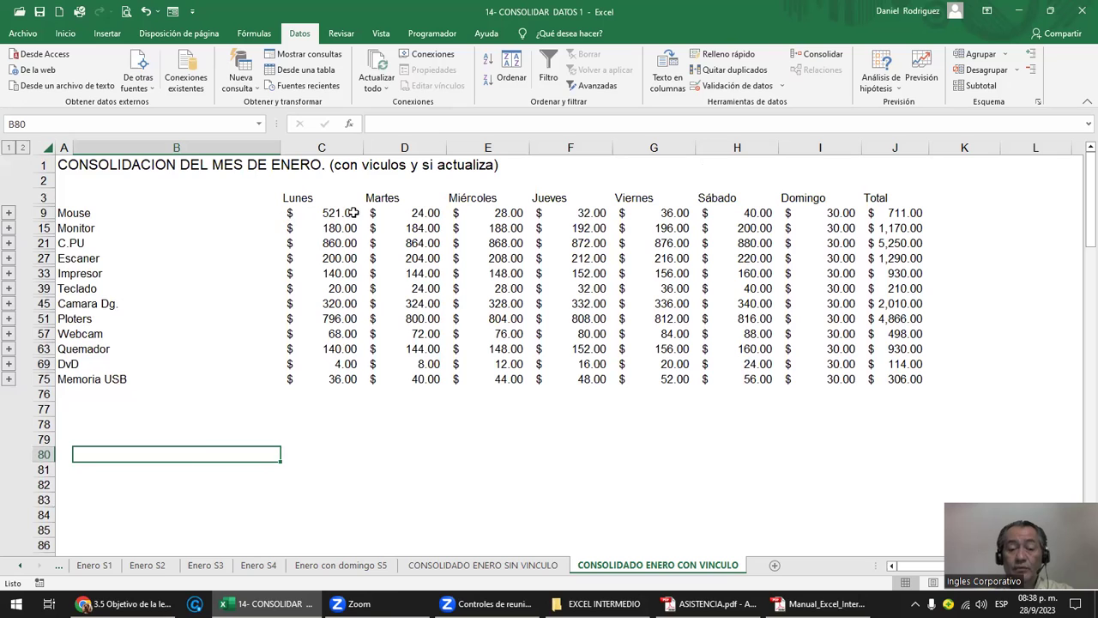
# - View the unlinked January consolidation sheet, then return to the linked one
pyautogui.click(506, 567)
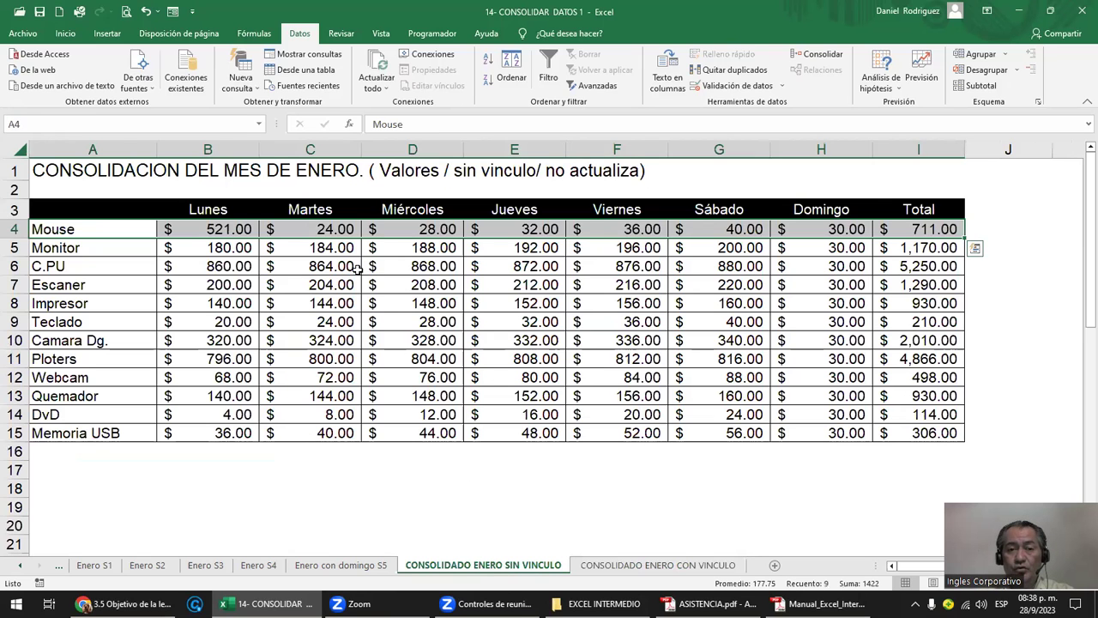
pyautogui.click(423, 311)
pyautogui.click(94, 472)
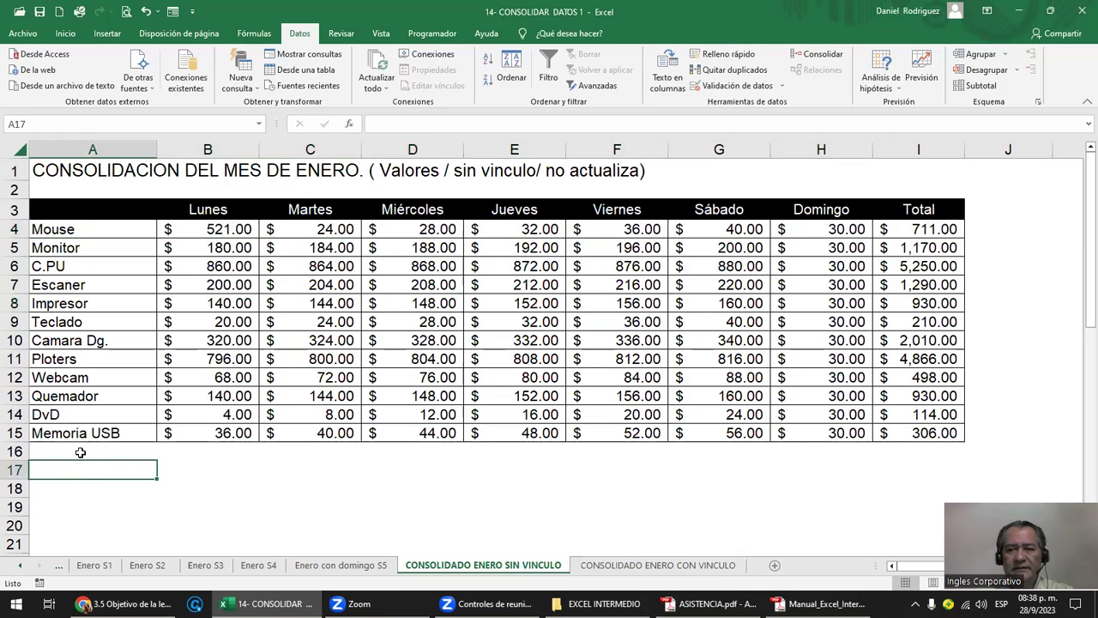
pyautogui.click(652, 565)
# - Add a new blank worksheet, Hoja2, after the consolidation sheets
pyautogui.click(649, 550)
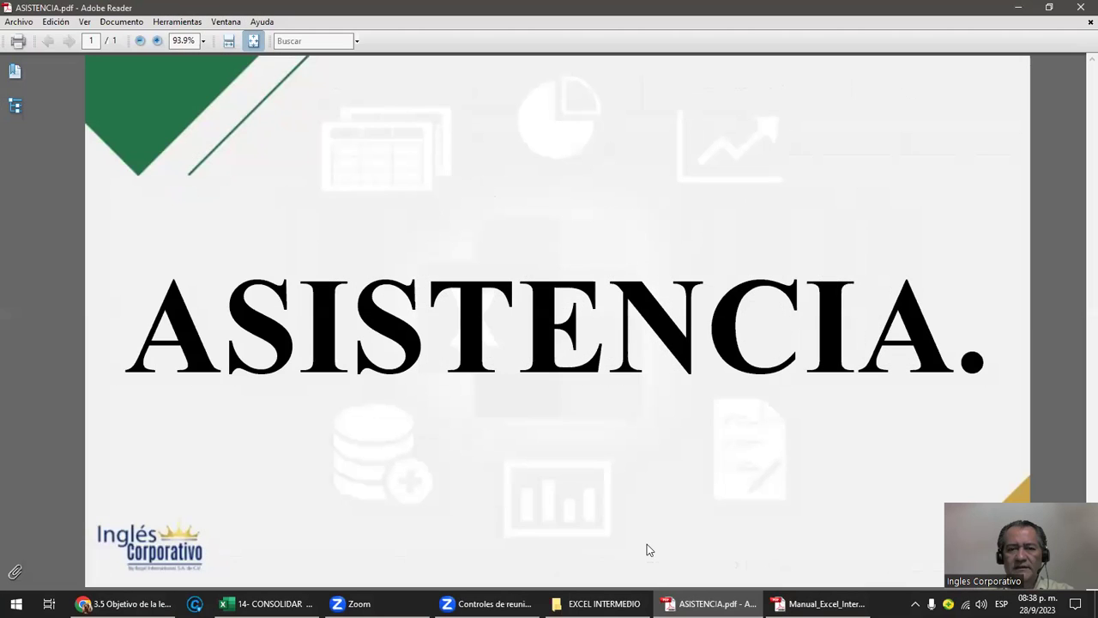
pyautogui.click(709, 603)
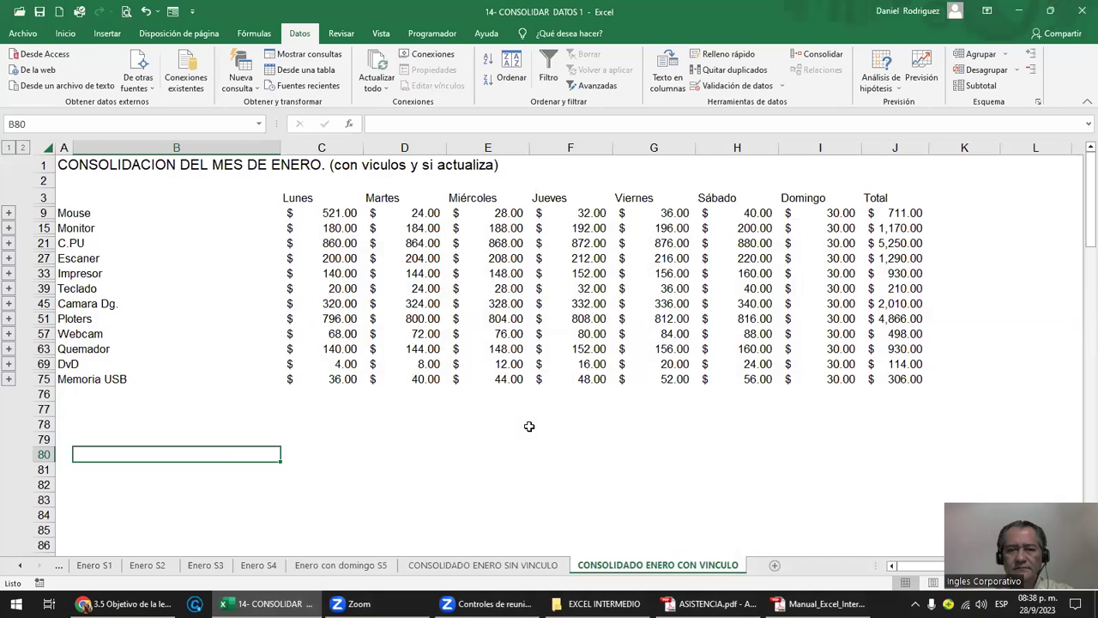
pyautogui.press('Up')
pyautogui.press('Up')
pyautogui.press('Up')
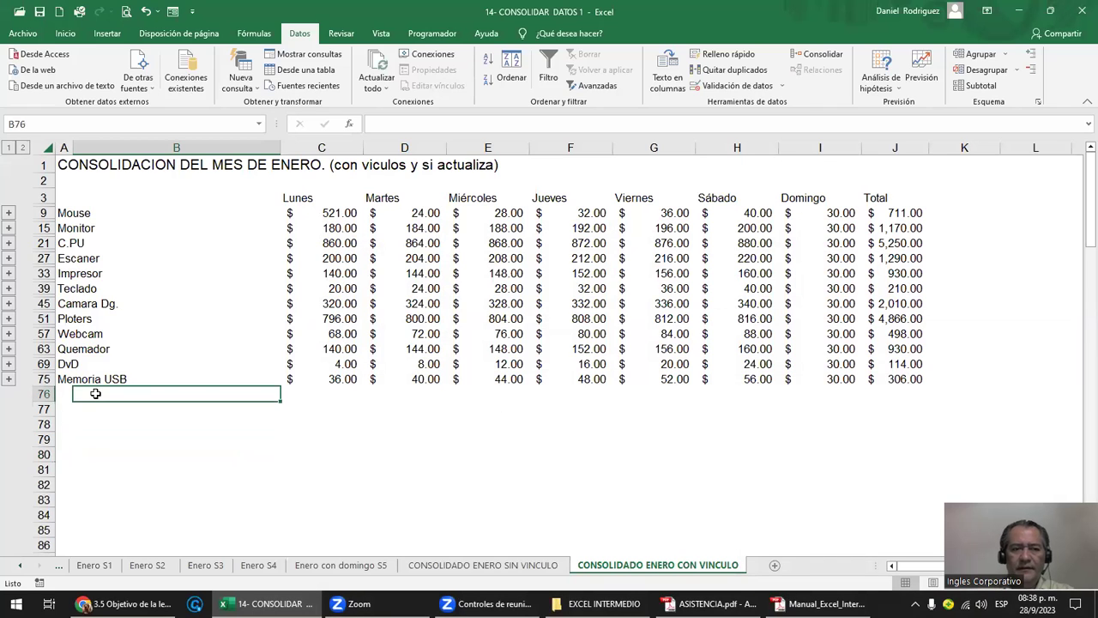
pyautogui.press('Left')
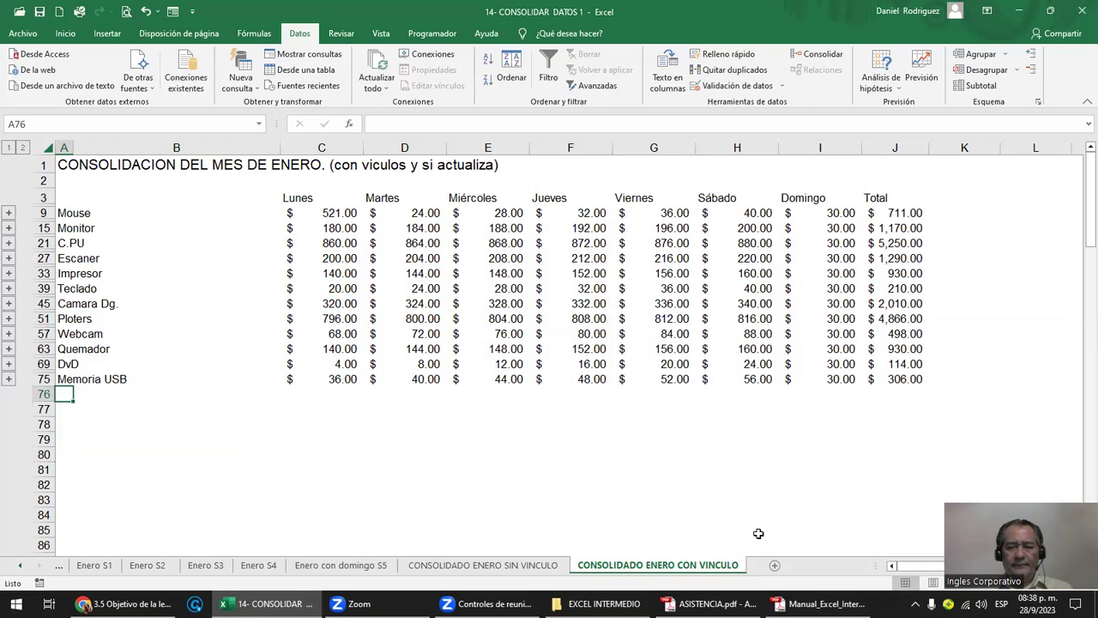
pyautogui.click(775, 568)
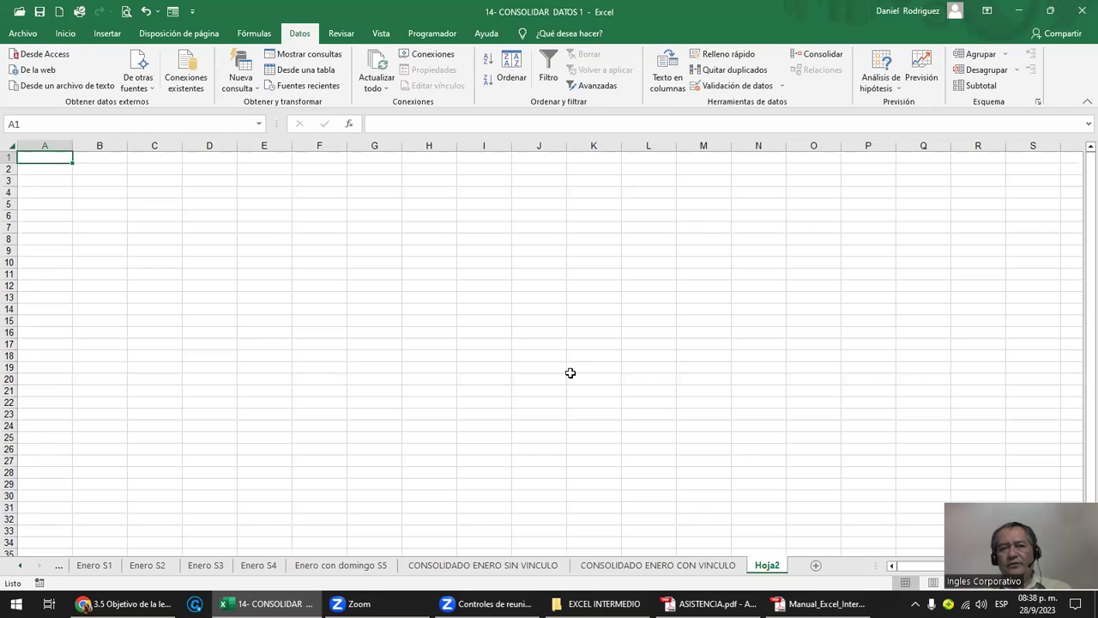
pyautogui.keyDown('ctrl'); pyautogui.scroll(3, 69, 219); pyautogui.keyUp('ctrl')
pyautogui.keyDown('ctrl'); pyautogui.scroll(3, 69, 218); pyautogui.keyUp('ctrl')
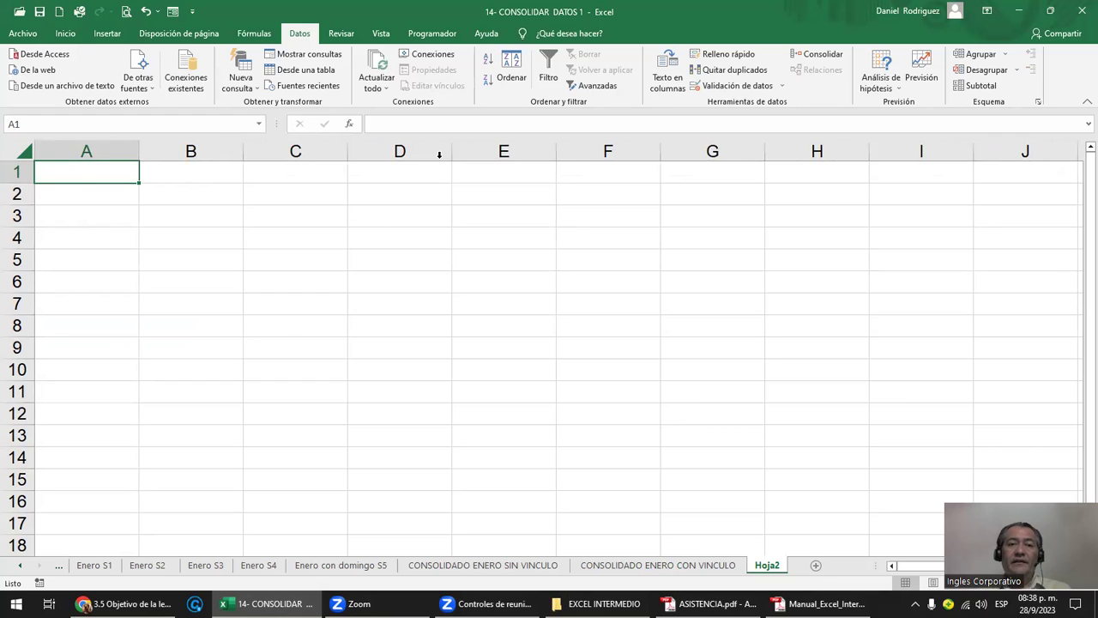
pyautogui.click(821, 56)
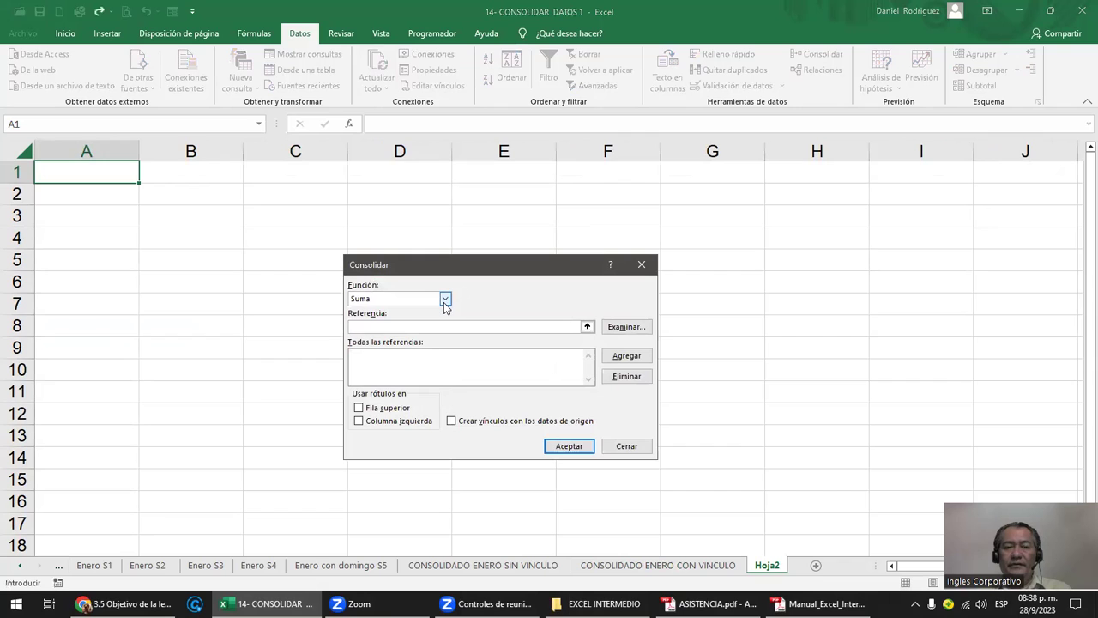
pyautogui.click(444, 299)
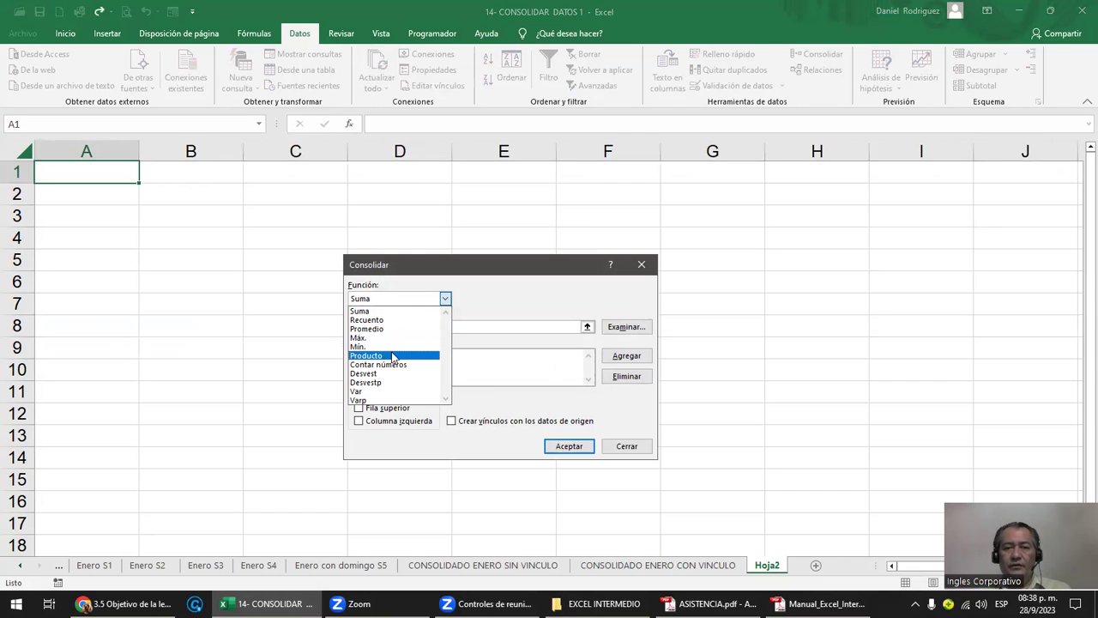
pyautogui.click(472, 321)
pyautogui.click(419, 329)
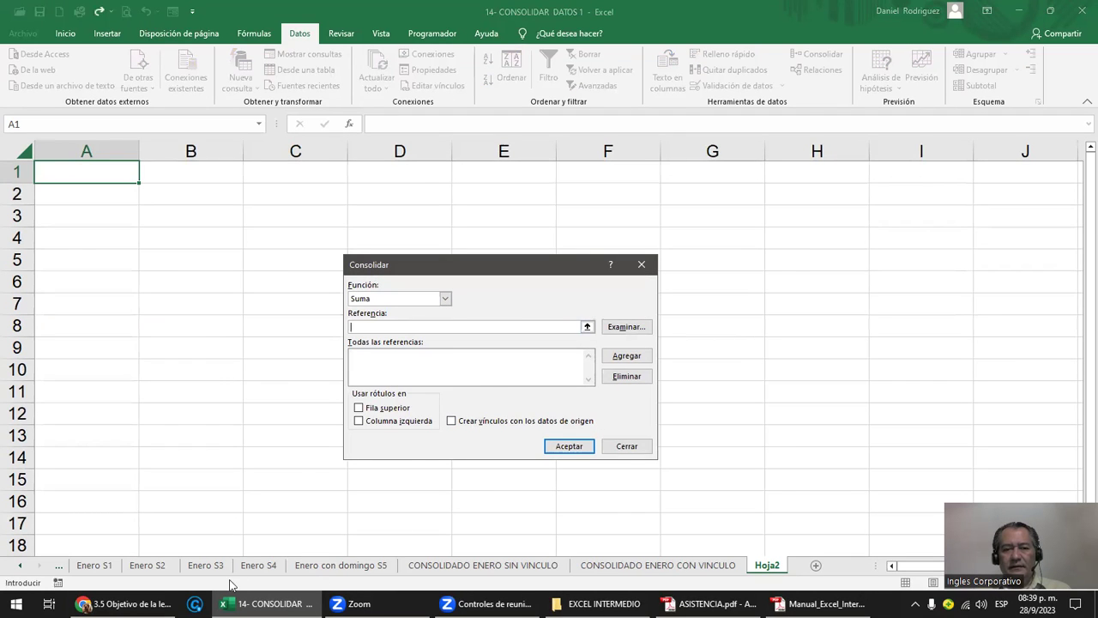
pyautogui.click(98, 568)
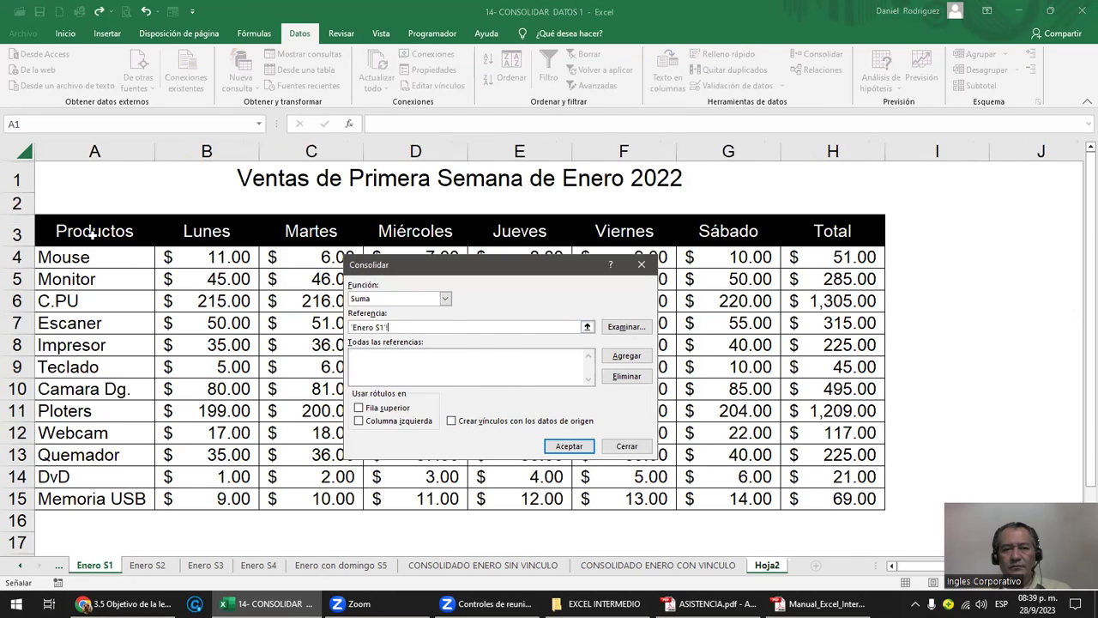
pyautogui.moveTo(92, 234); pyautogui.dragTo(840, 491)
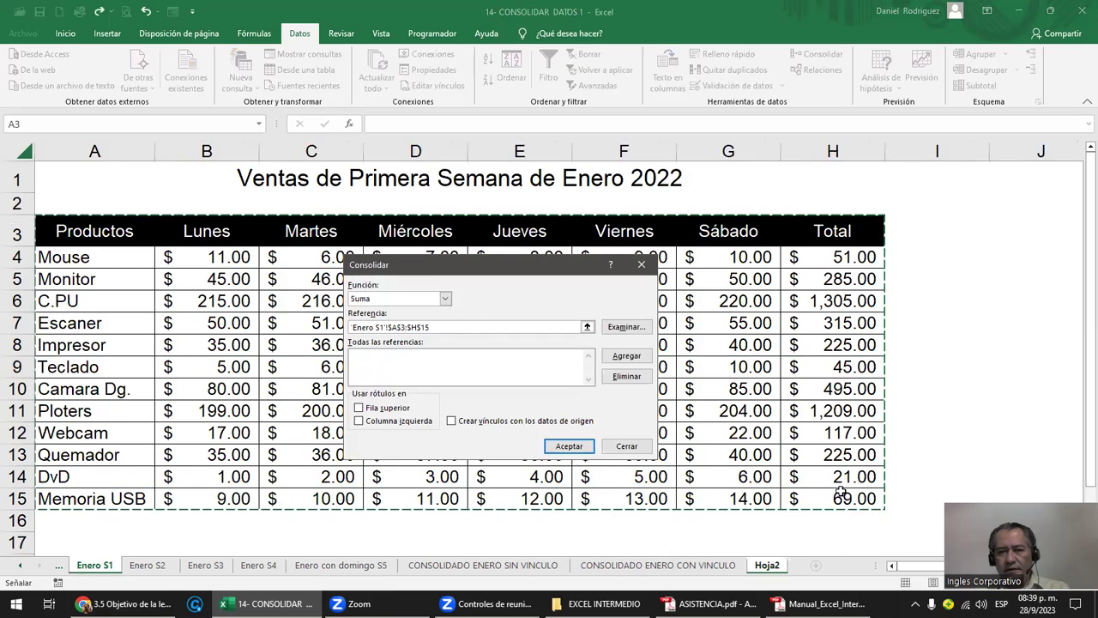
pyautogui.press('Return')
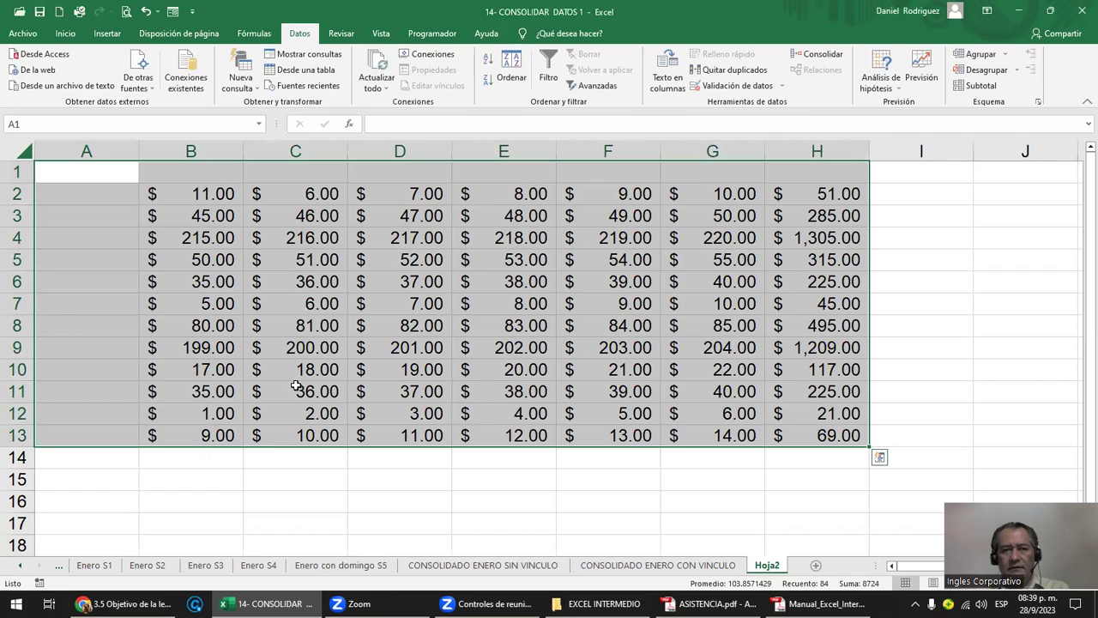
pyautogui.hotkey('ctrl', 'z')
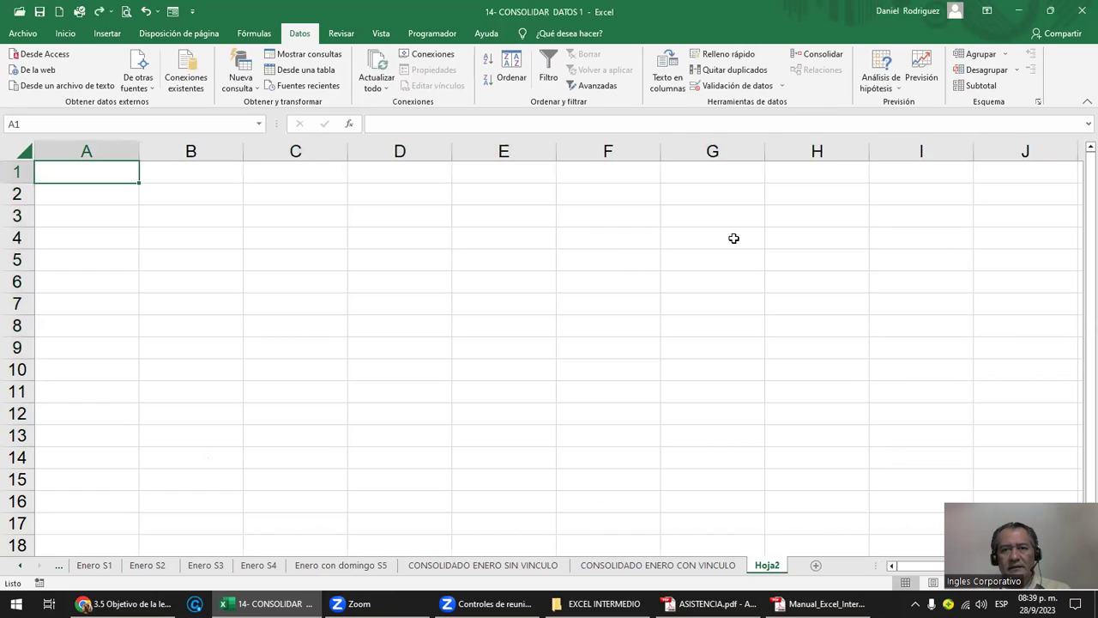
# - In Consolidar, add the Enero S2 and Enero S3 ranges A3:H15 as references
pyautogui.click(819, 54)
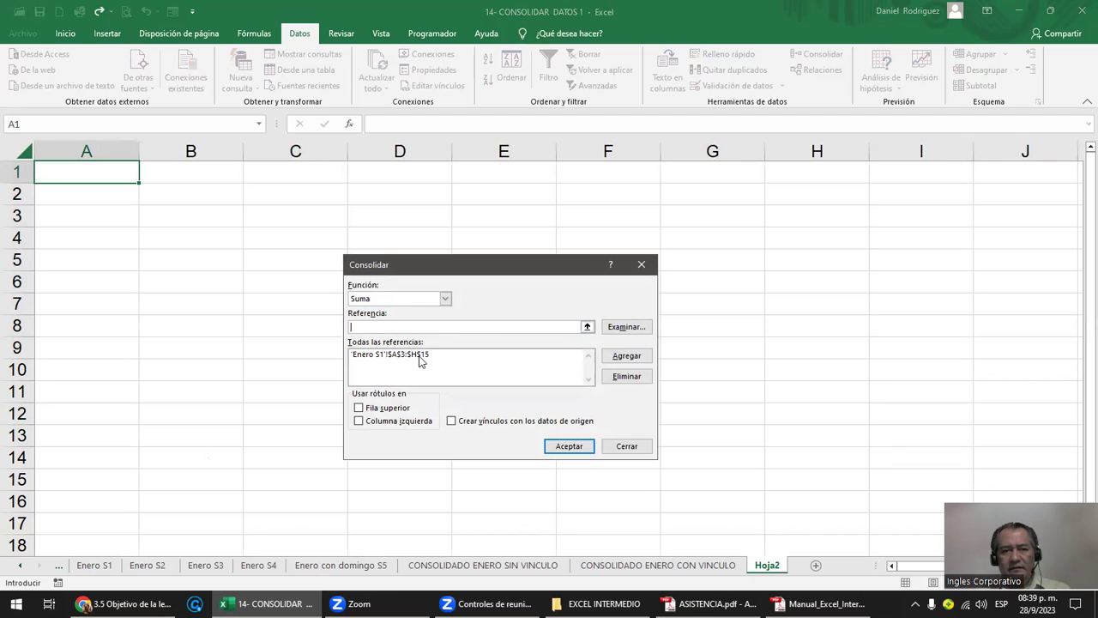
pyautogui.click(159, 568)
pyautogui.moveTo(94, 243); pyautogui.dragTo(828, 488)
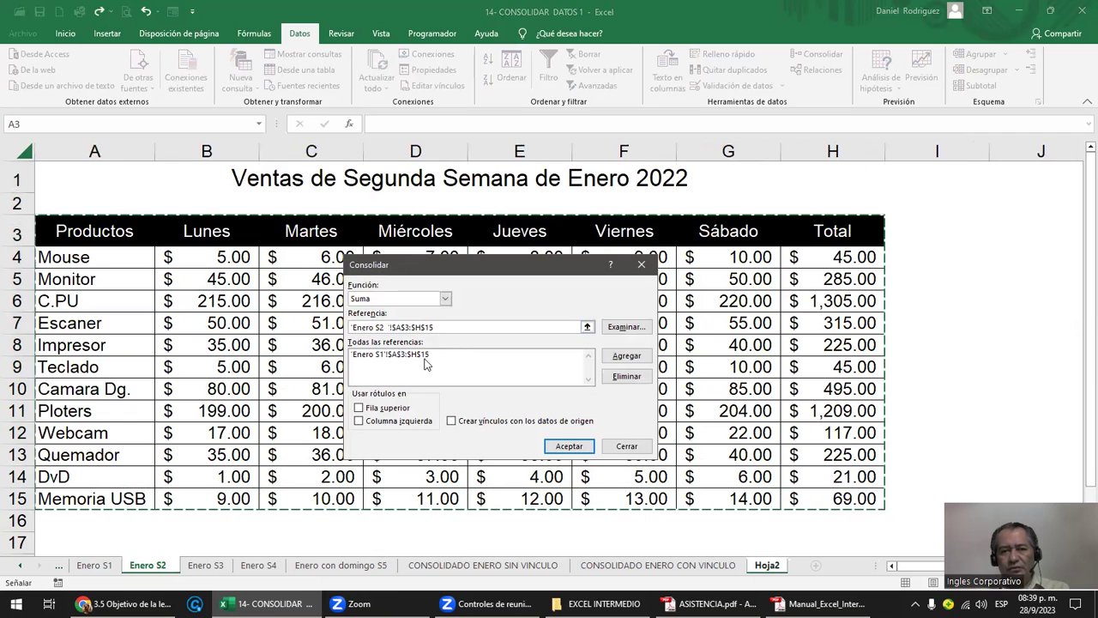
pyautogui.click(626, 355)
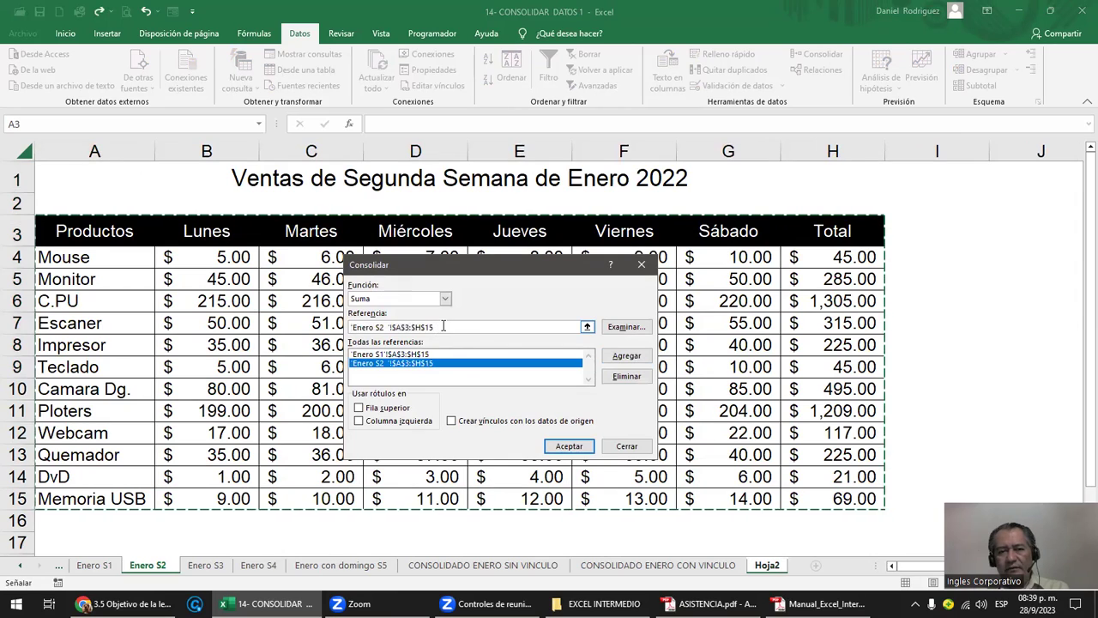
pyautogui.press('Delete')
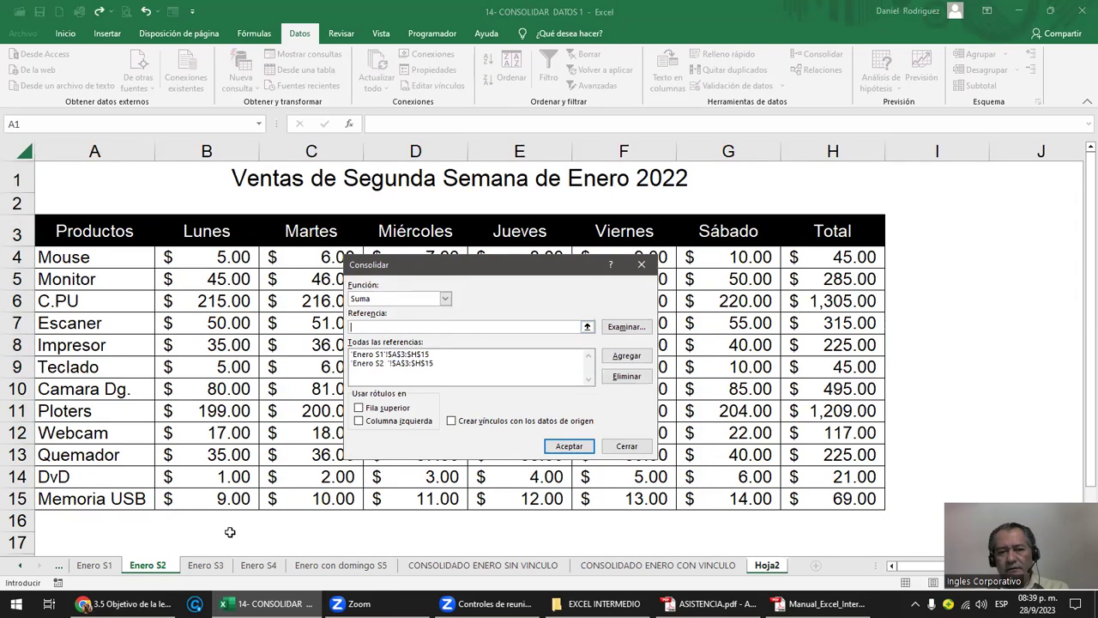
pyautogui.click(214, 566)
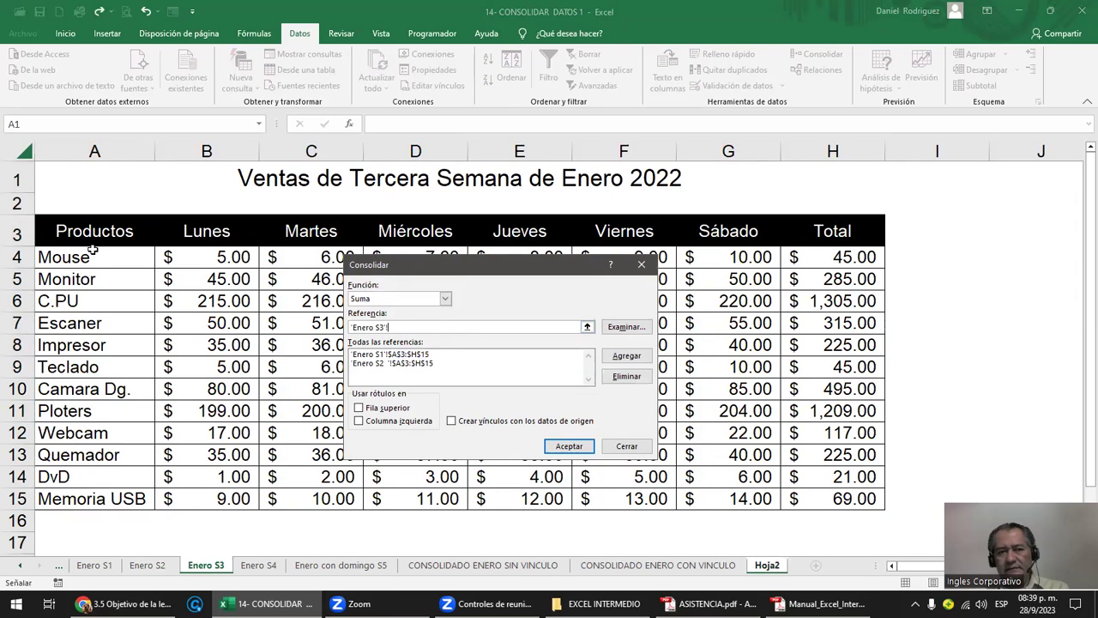
pyautogui.moveTo(82, 231); pyautogui.dragTo(839, 490)
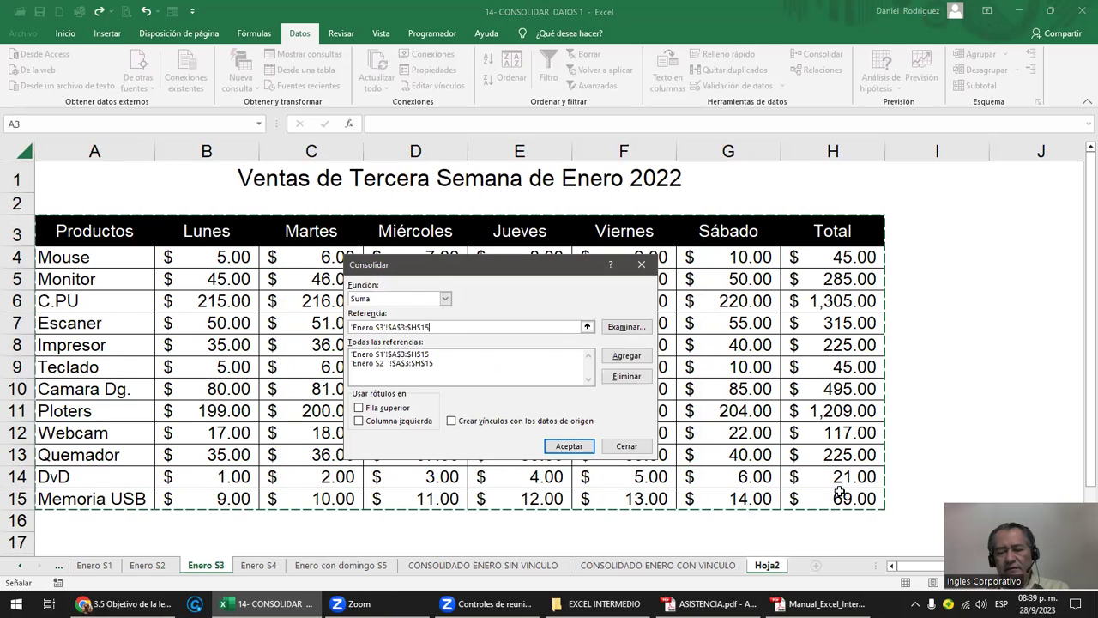
pyautogui.click(624, 355)
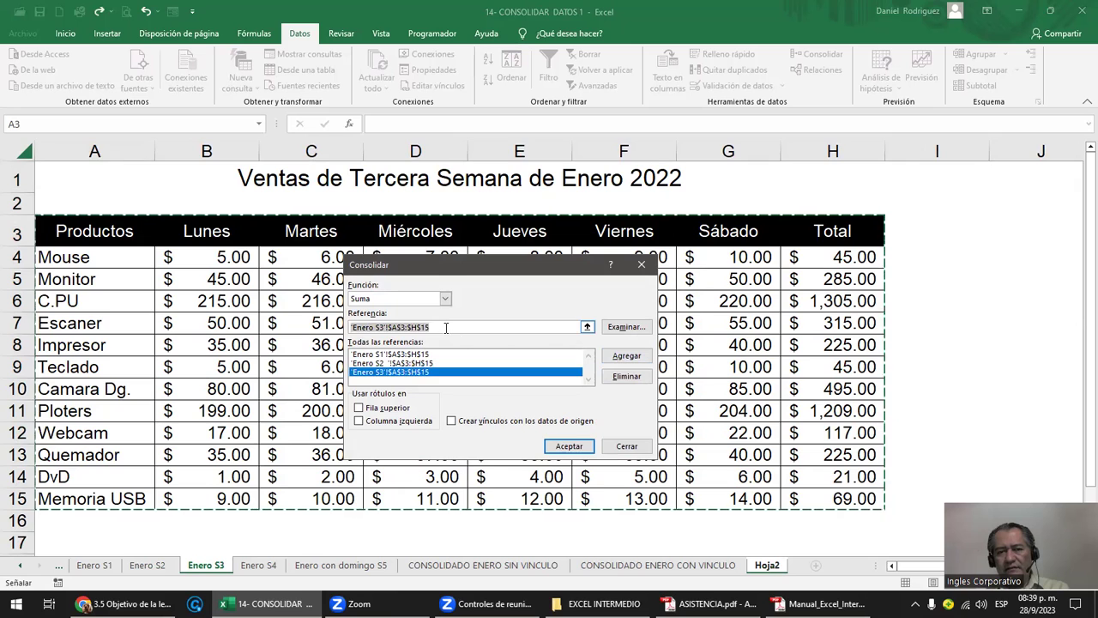
# - Add Enero S4 A3:H15 and Enero con domingo S5 A3:I15, and tick Fila superior
pyautogui.press('BackSpace')
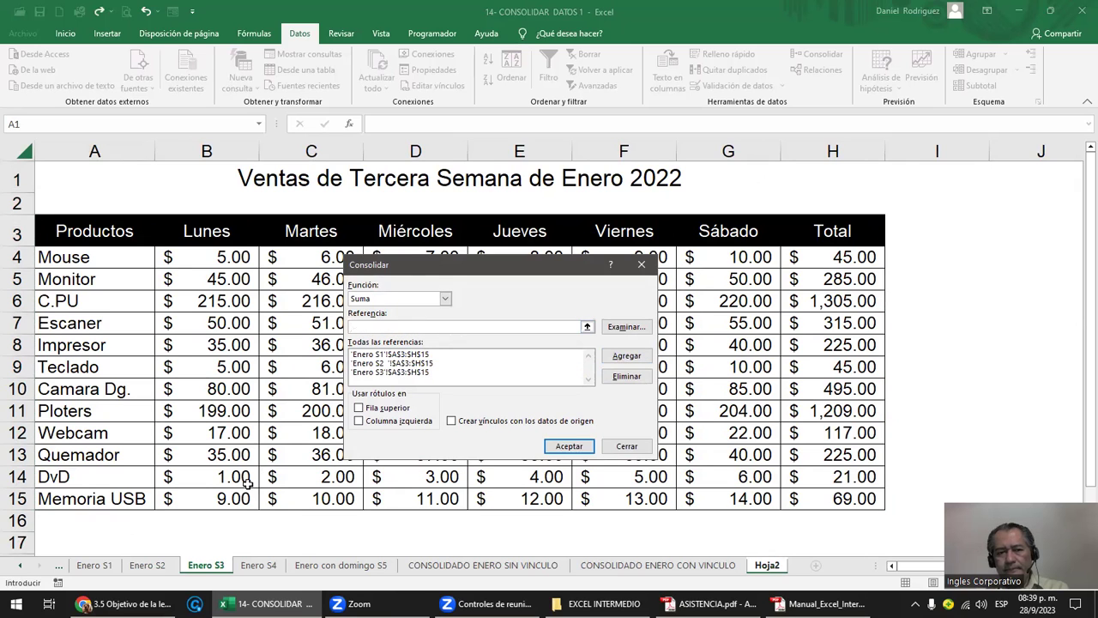
pyautogui.click(260, 565)
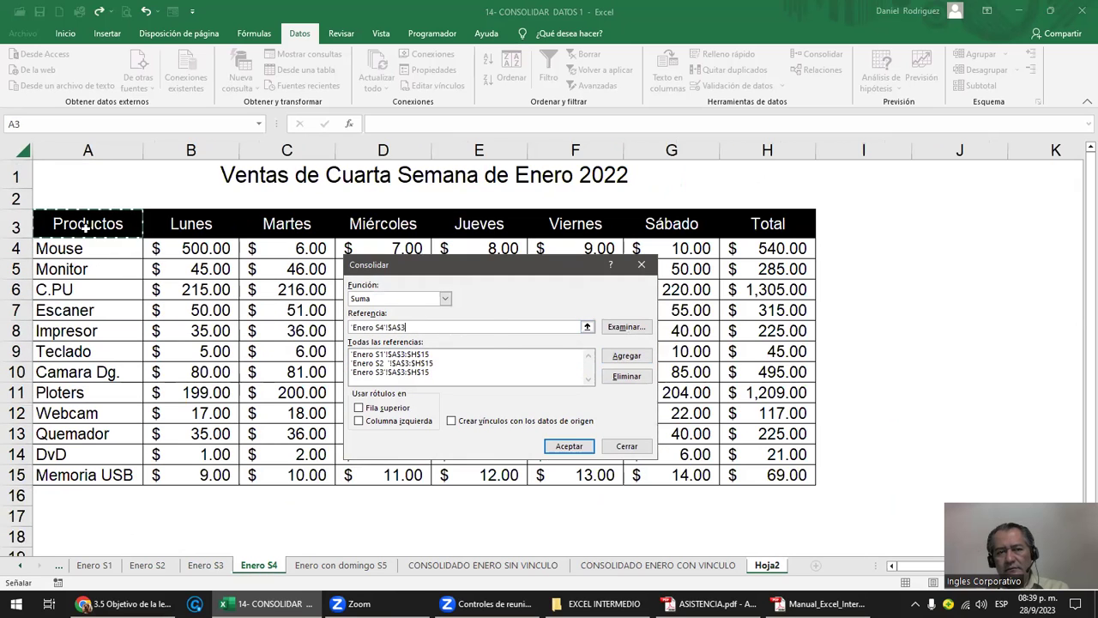
pyautogui.moveTo(86, 225); pyautogui.dragTo(782, 475)
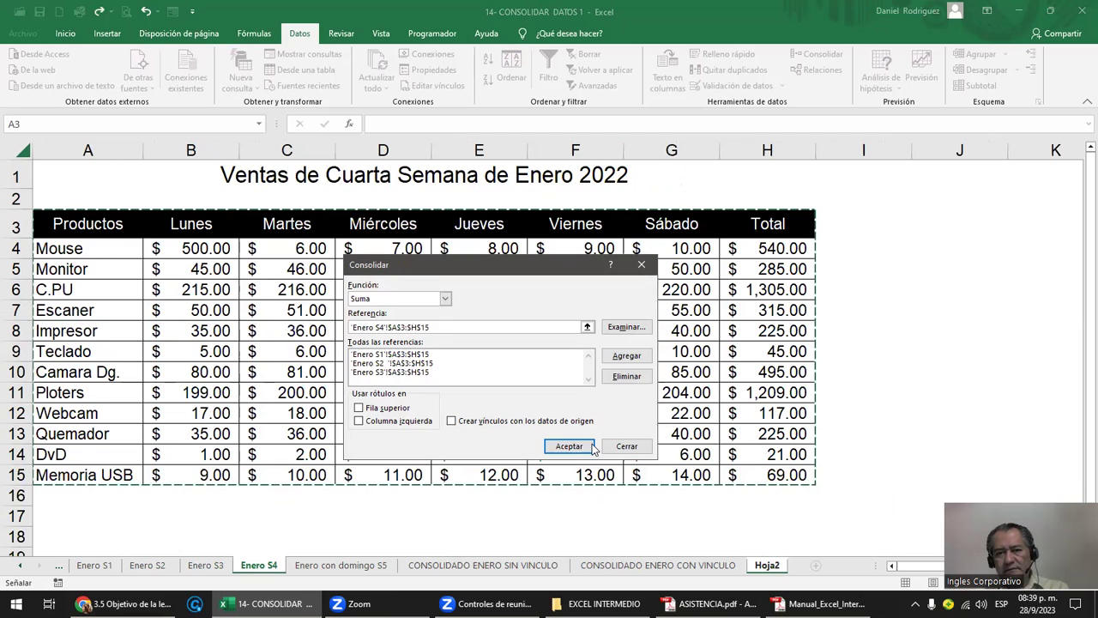
pyautogui.click(627, 357)
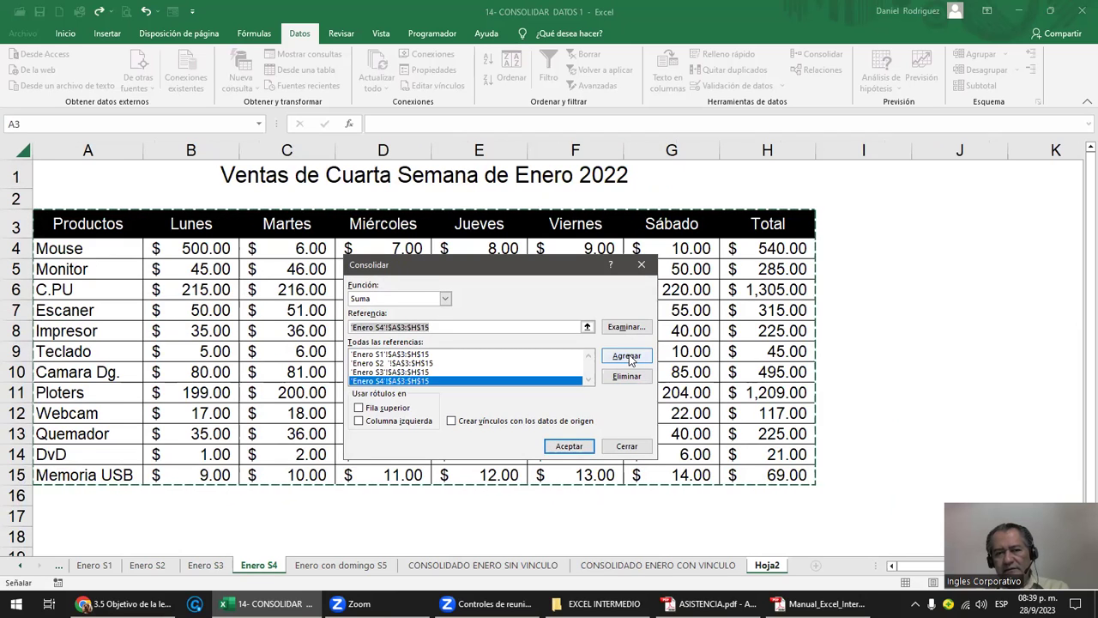
pyautogui.press('Delete')
pyautogui.click(319, 566)
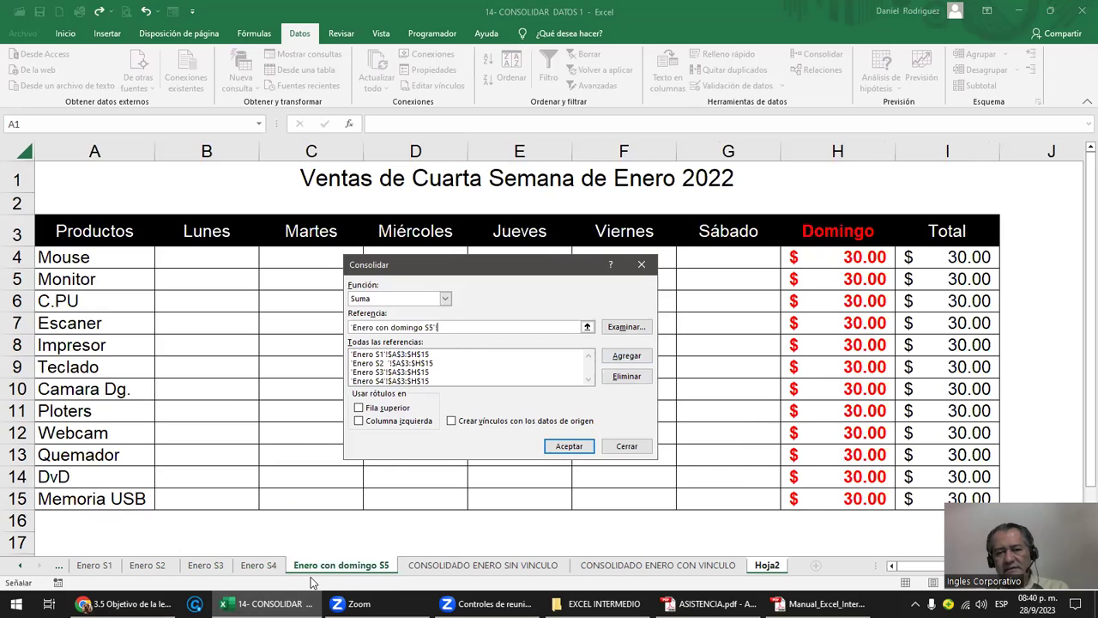
pyautogui.moveTo(81, 233); pyautogui.dragTo(916, 487)
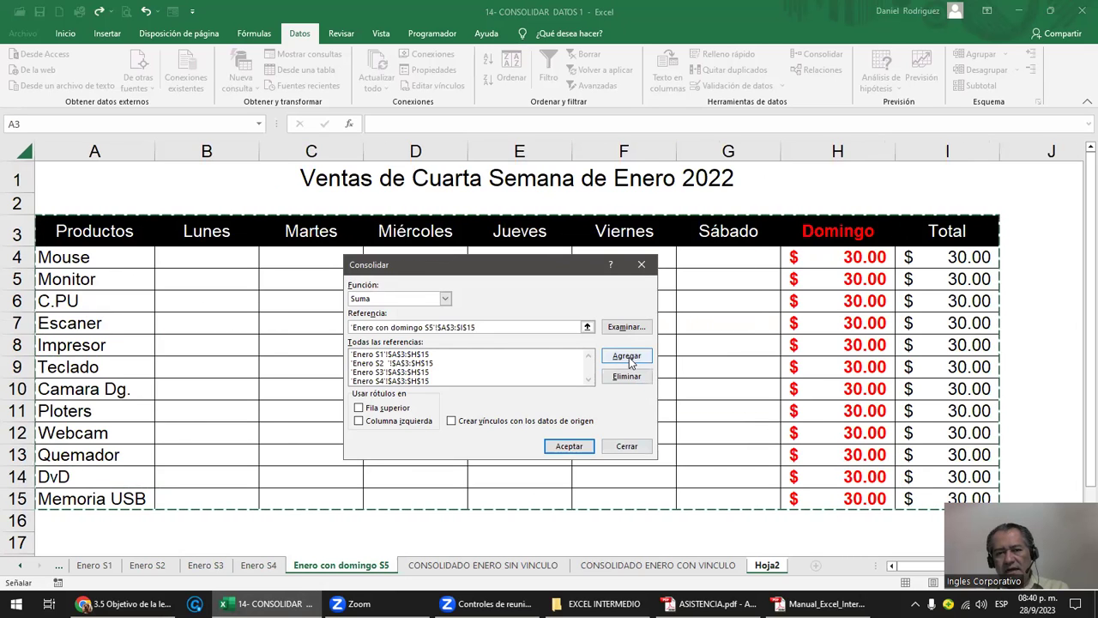
pyautogui.click(628, 357)
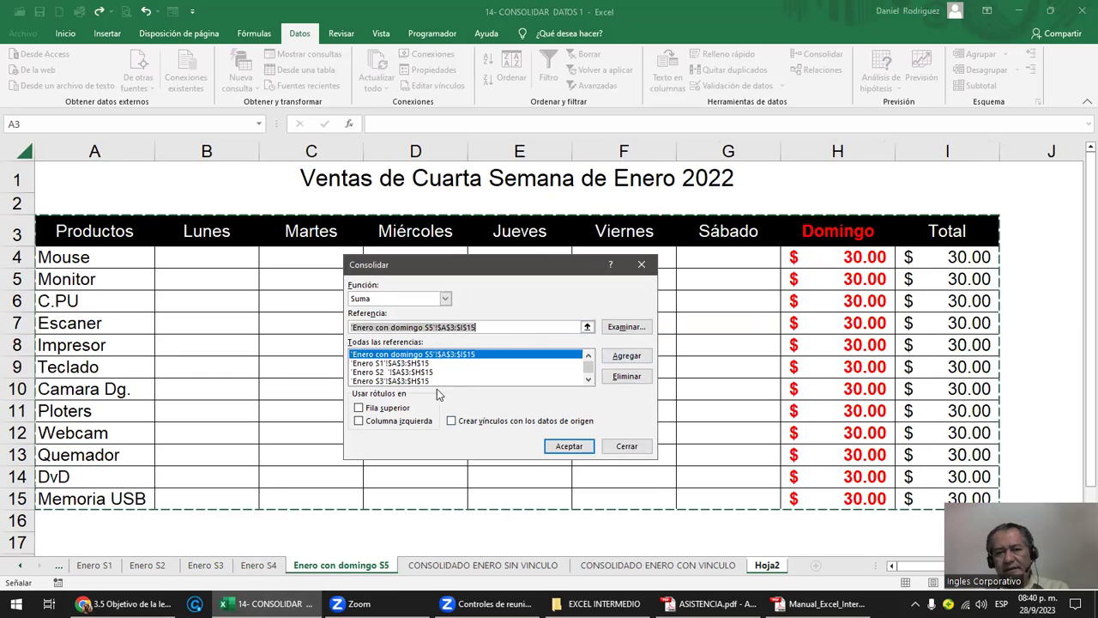
pyautogui.click(374, 412)
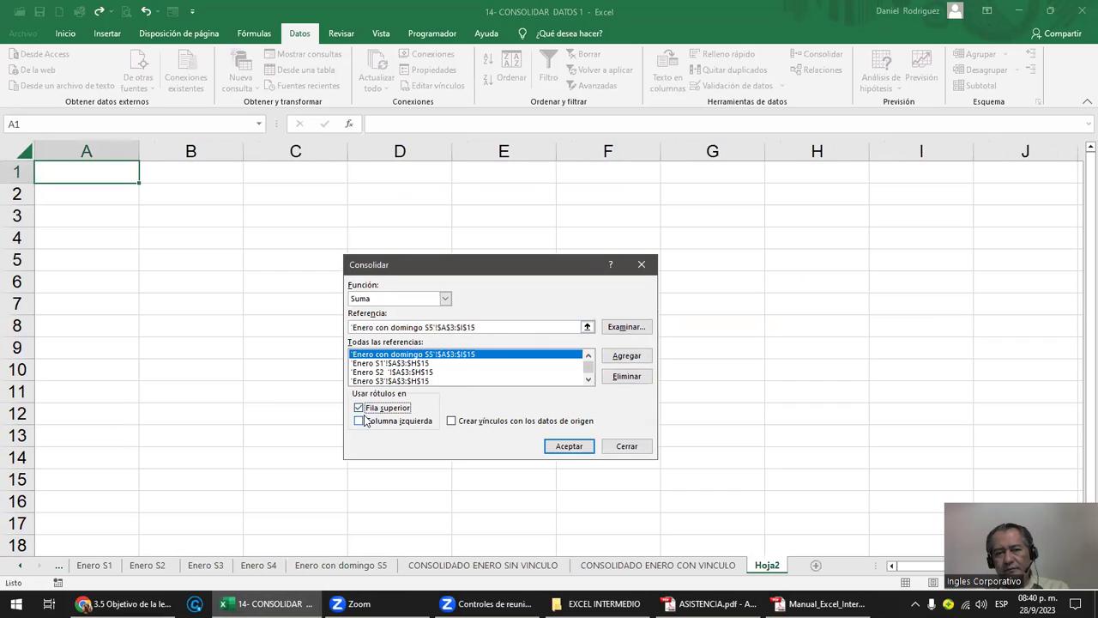
# - Tick Columna izquierda and Crear vínculos and run the consolidation onto Hoja2
pyautogui.click(384, 428)
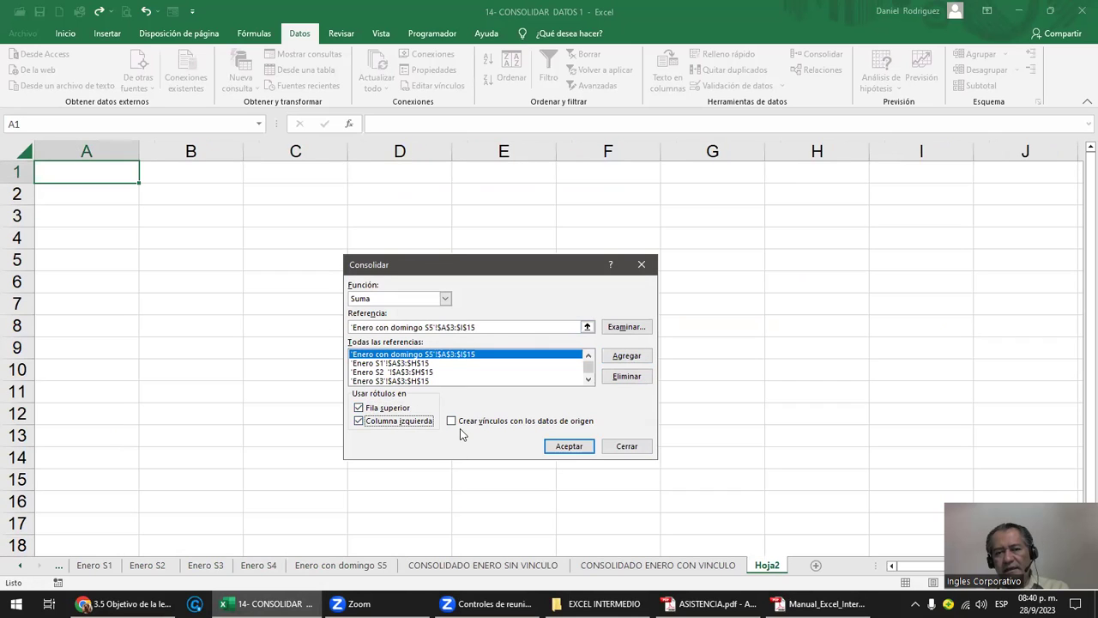
pyautogui.click(454, 426)
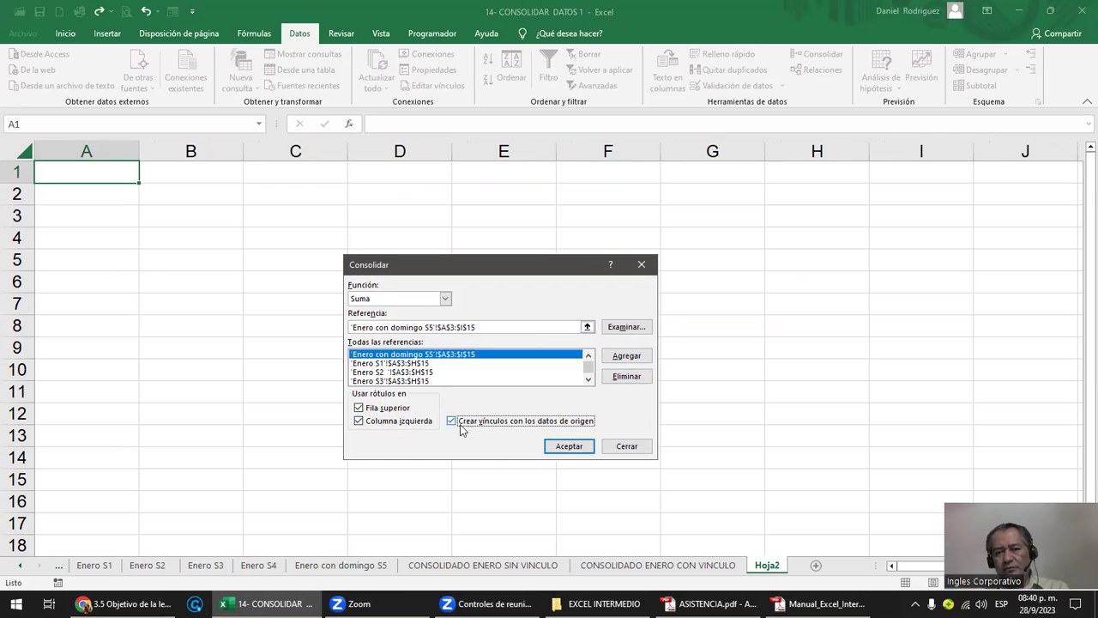
pyautogui.click(562, 446)
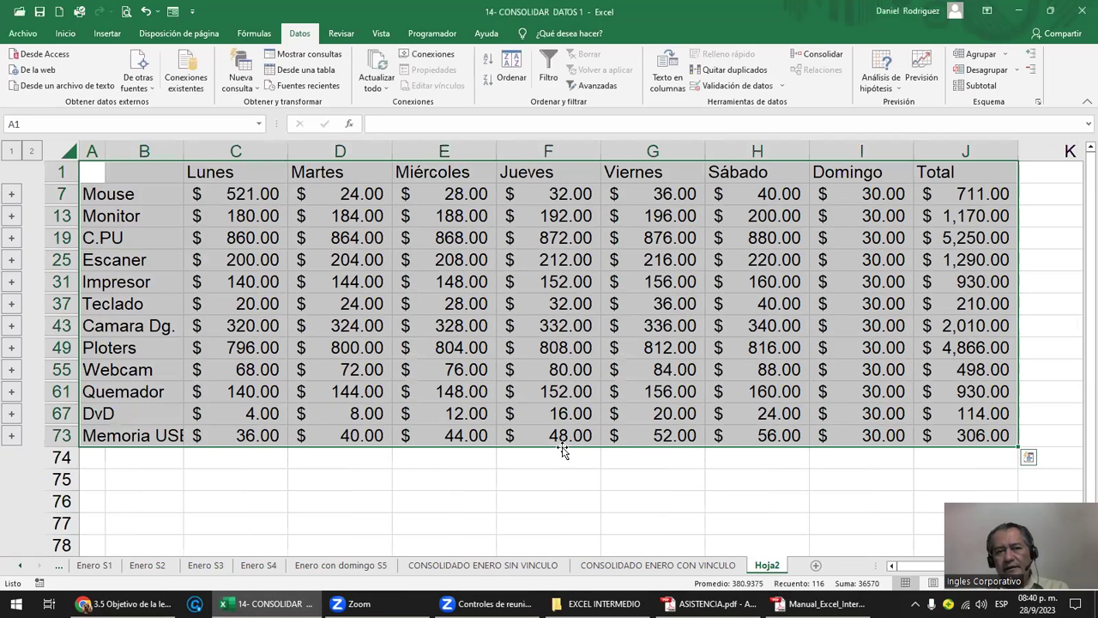
pyautogui.click(363, 477)
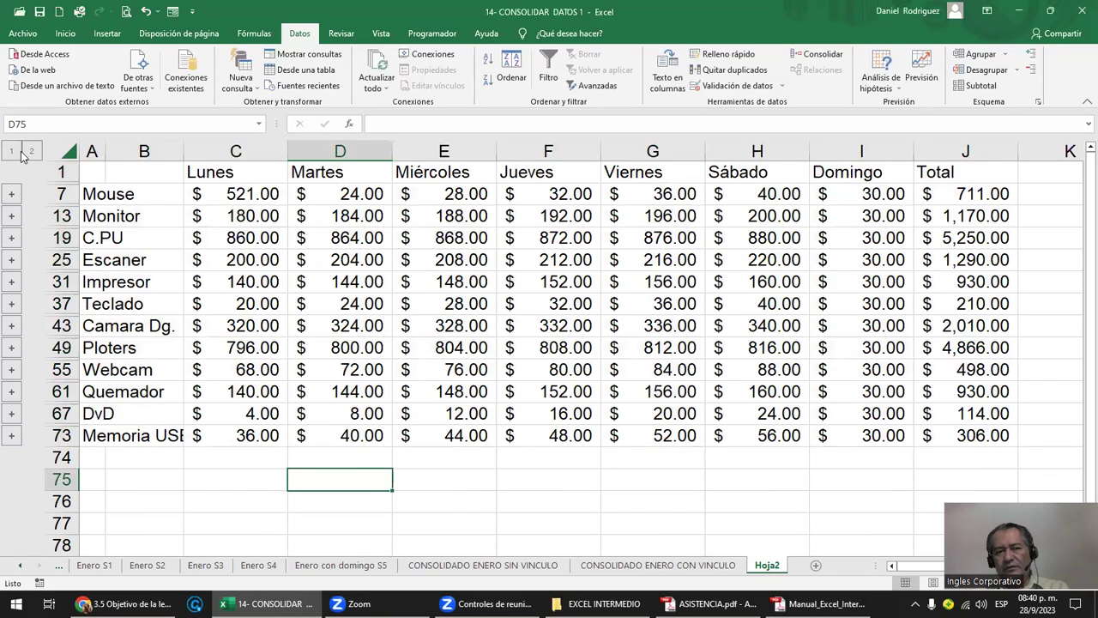
# - Run the same consolidation again starting at B76
pyautogui.click(127, 502)
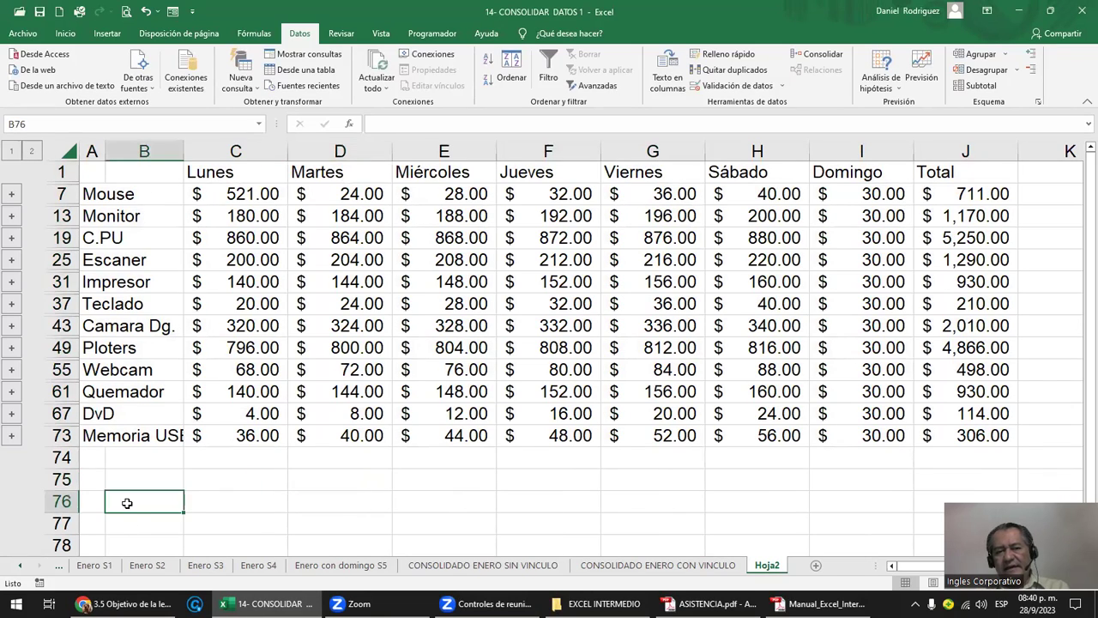
pyautogui.click(817, 53)
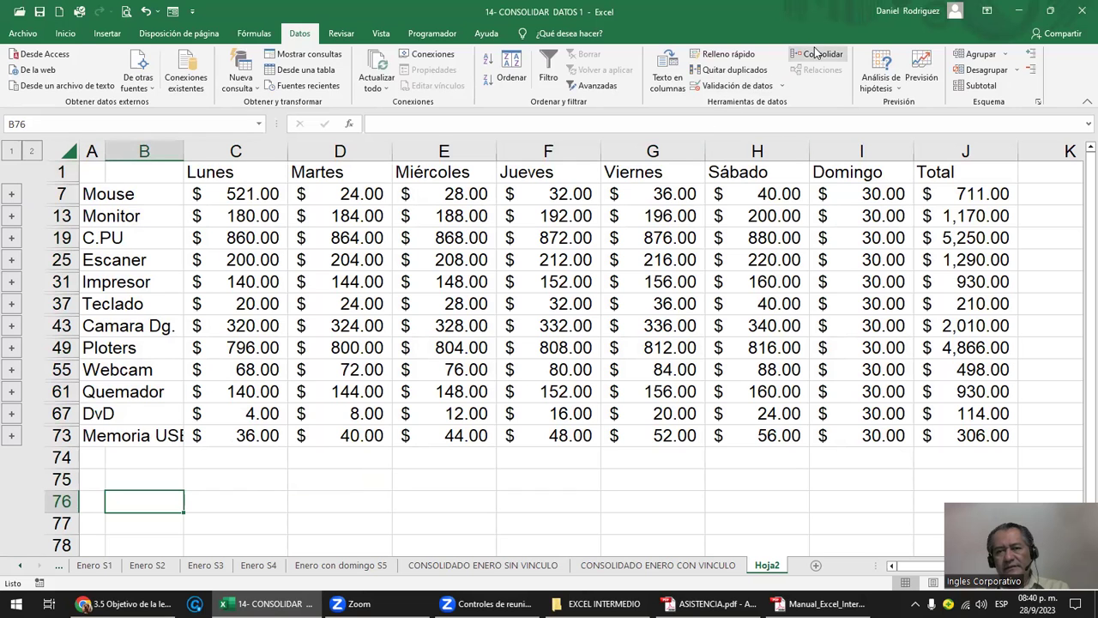
pyautogui.click(569, 447)
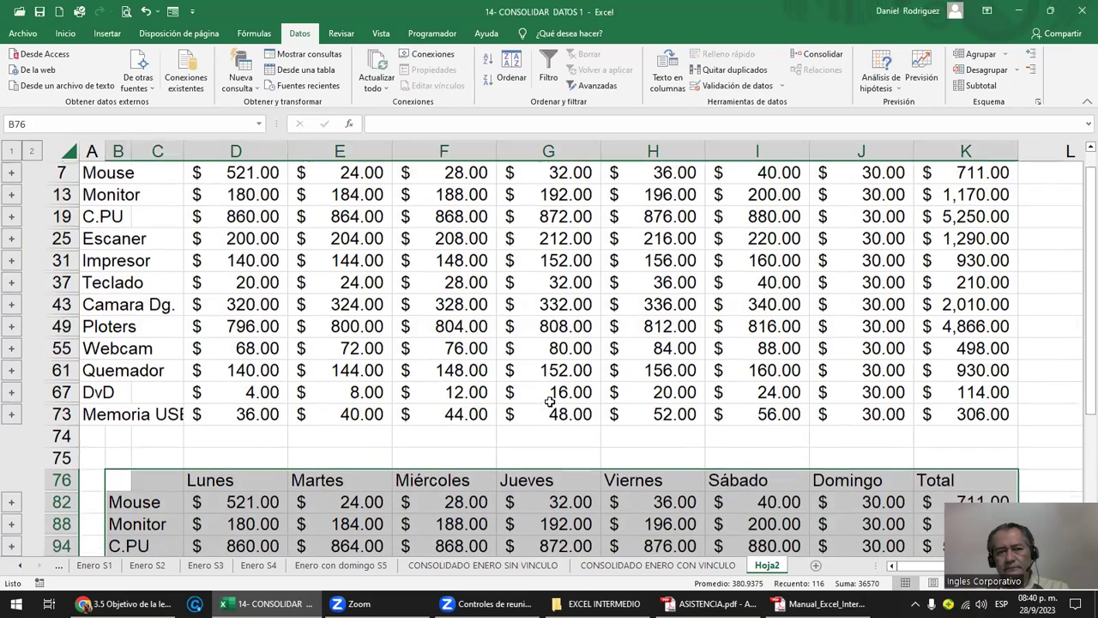
# - Check the Webcam and Mouse cells, then expand the outline to show linked detail rows
pyautogui.scroll(-3, 547, 401)
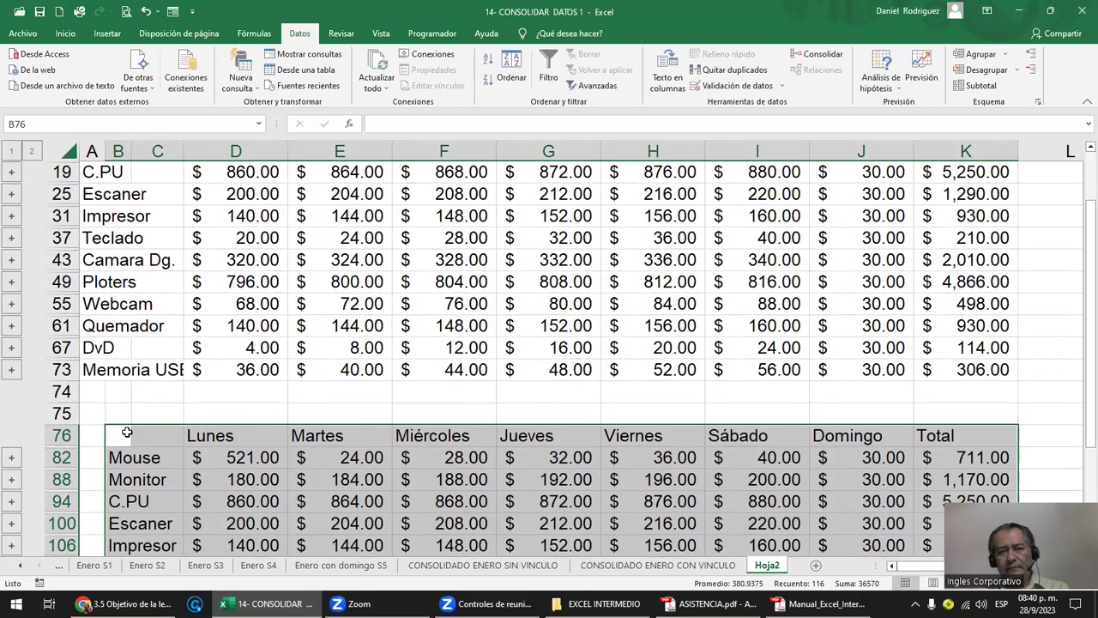
pyautogui.click(118, 434)
pyautogui.click(139, 305)
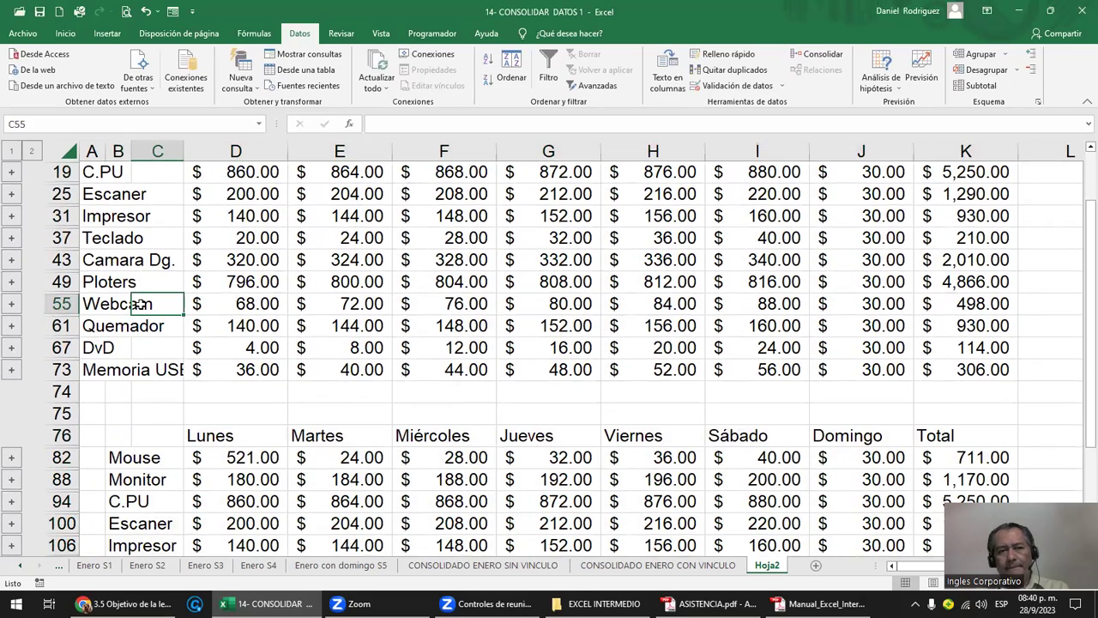
pyautogui.click(136, 460)
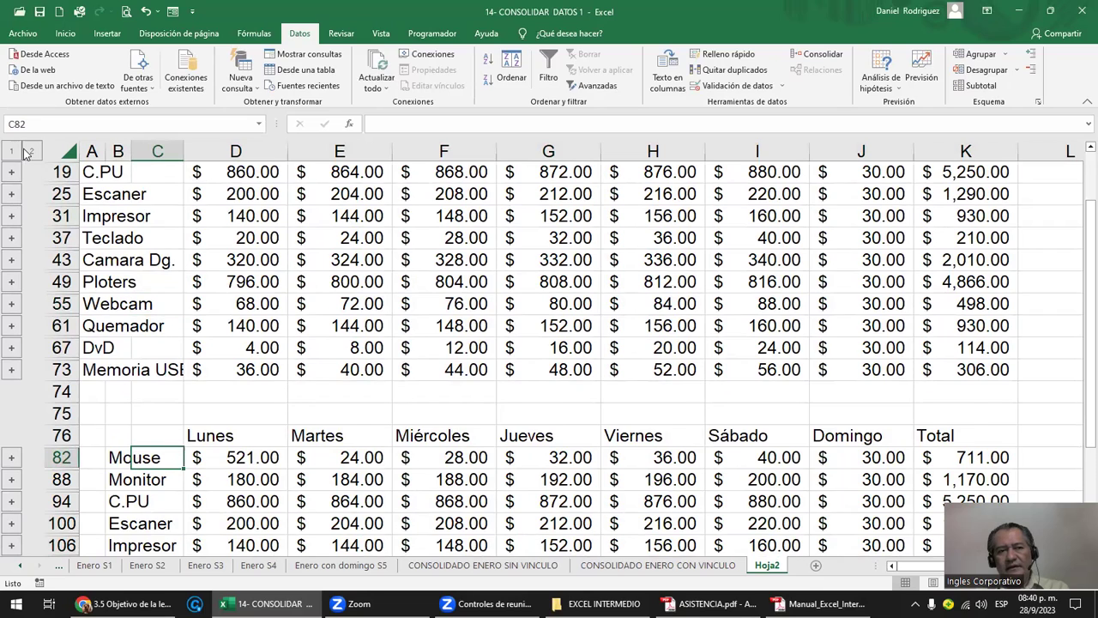
pyautogui.click(31, 152)
pyautogui.scroll(3, 175, 375)
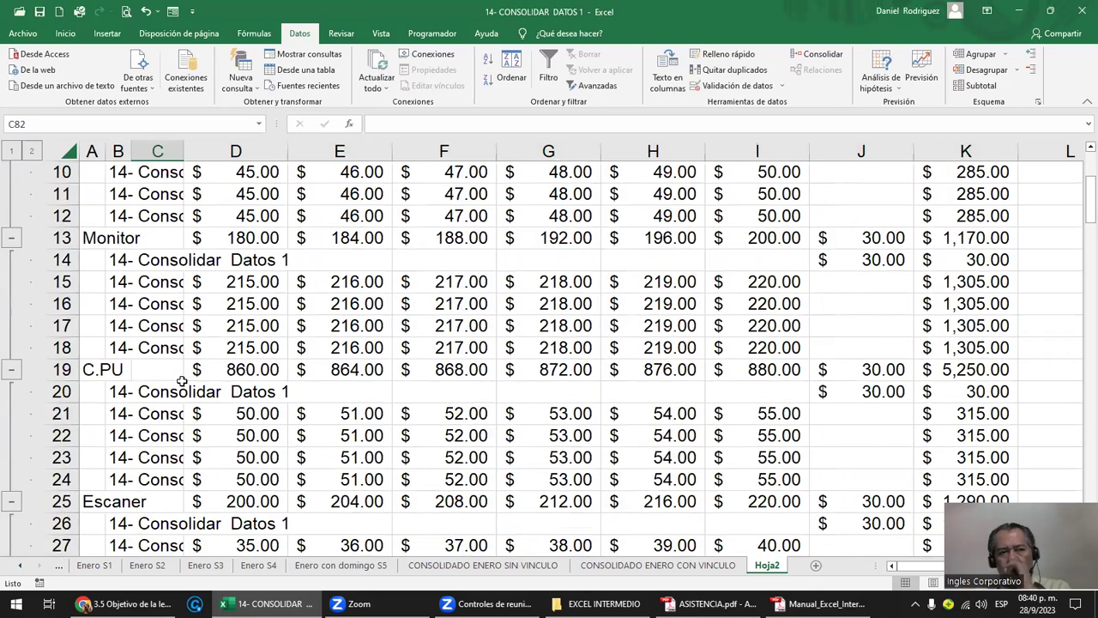
pyautogui.scroll(-7, 180, 378)
pyautogui.scroll(-7, 188, 377)
pyautogui.scroll(-2, 200, 380)
pyautogui.scroll(-4, 258, 381)
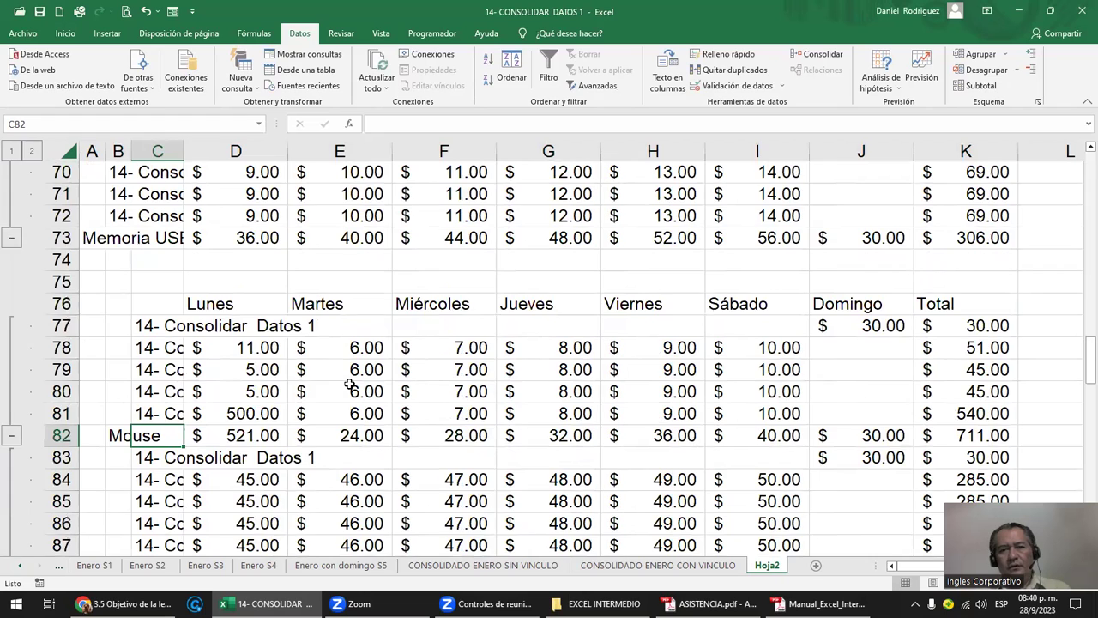
pyautogui.keyDown('ctrl'); pyautogui.scroll(-1, 349, 386); pyautogui.keyUp('ctrl')
pyautogui.keyDown('ctrl'); pyautogui.scroll(-1, 349, 385); pyautogui.keyUp('ctrl')
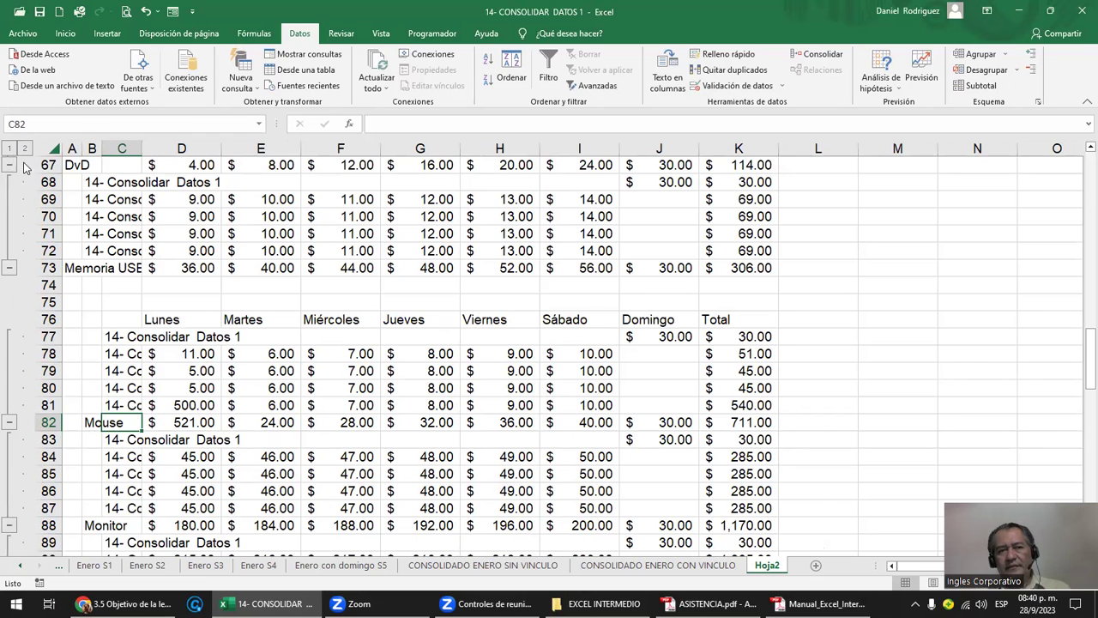
# - Toggle outline levels 1 and 2, ending expanded, and select rows 75 downward of the second table
pyautogui.click(9, 149)
pyautogui.click(24, 149)
pyautogui.click(9, 149)
pyautogui.click(24, 150)
pyautogui.click(8, 149)
pyautogui.click(24, 150)
pyautogui.click(9, 149)
pyautogui.click(24, 150)
pyautogui.click(8, 149)
pyautogui.click(24, 150)
pyautogui.moveTo(49, 304)
pyautogui.mouseDown()
pyautogui.moveTo(49, 547)
pyautogui.moveTo(49, 527)
pyautogui.mouseUp()
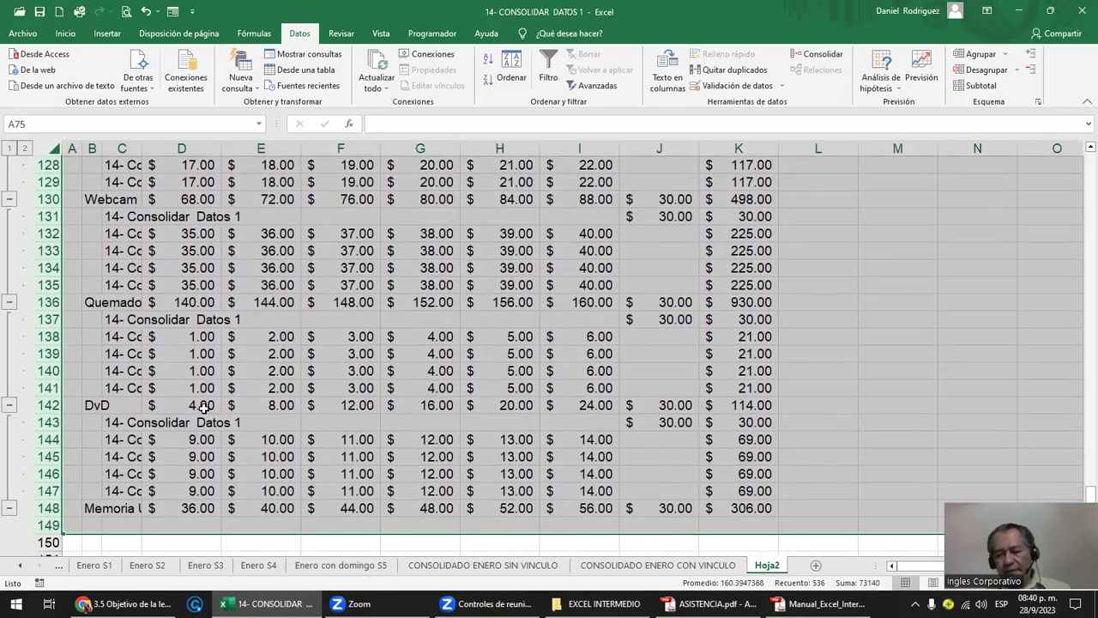
# - Delete rows 75–149 holding the duplicate table, verify by scrolling, and select the whole sheet
pyautogui.hotkey('ctrl', '-')
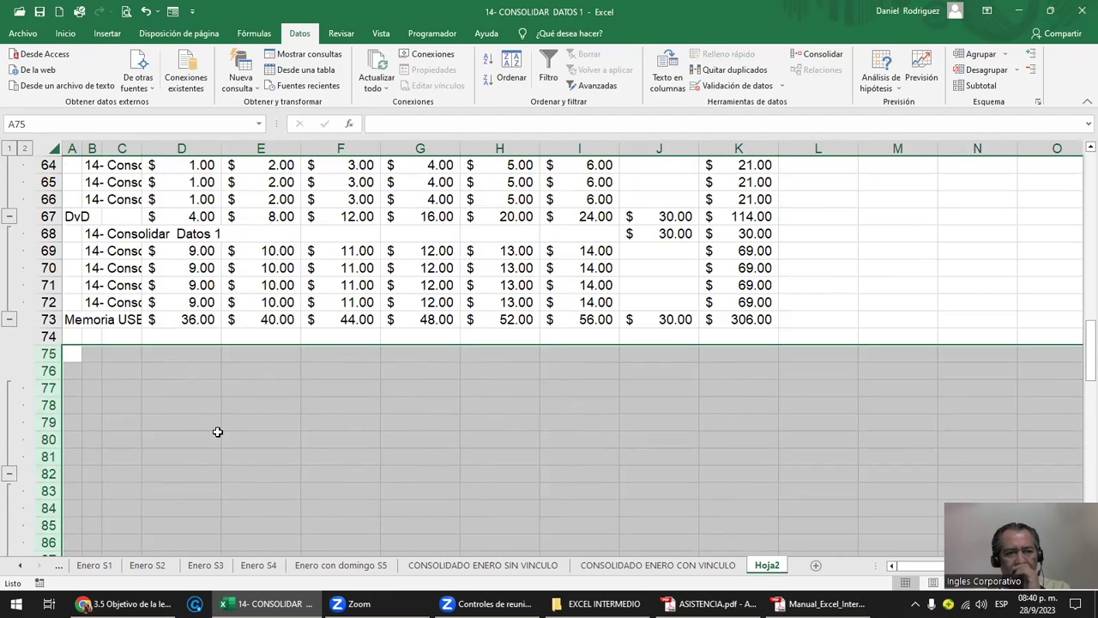
pyautogui.click(218, 436)
pyautogui.scroll(-6, 218, 437)
pyautogui.scroll(-4, 218, 436)
pyautogui.scroll(-4, 218, 436)
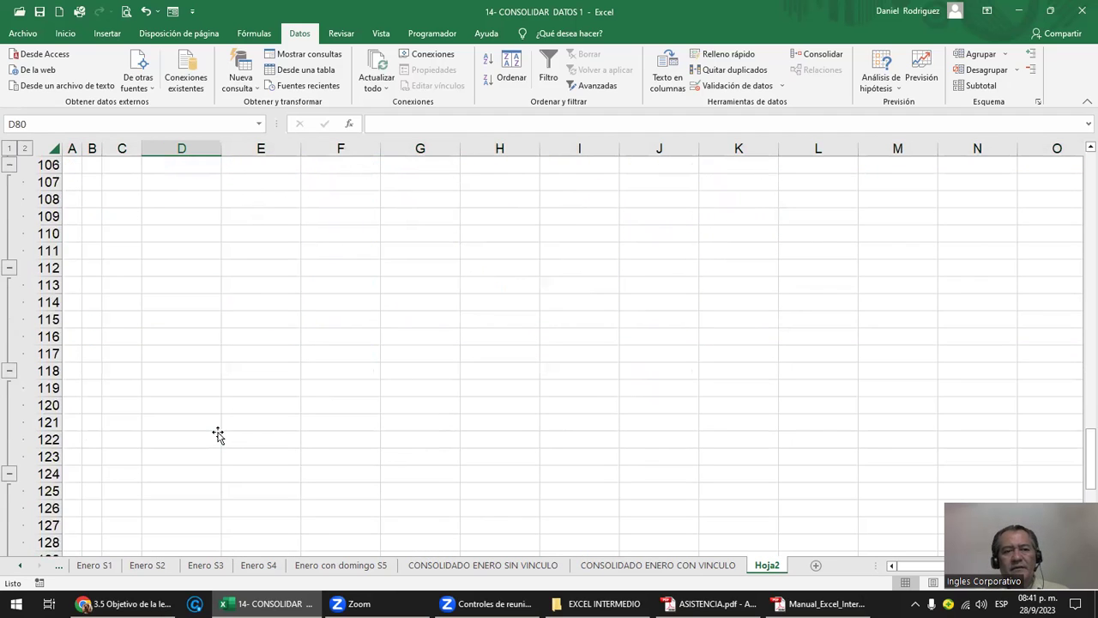
pyautogui.scroll(-3, 218, 436)
pyautogui.scroll(-5, 218, 436)
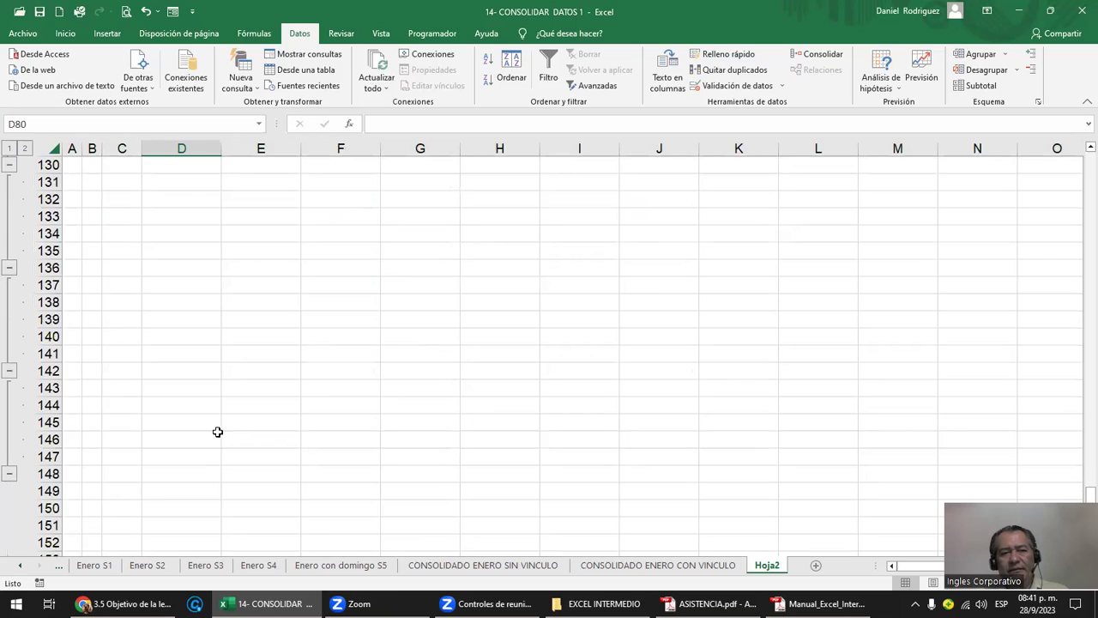
pyautogui.scroll(7, 218, 432)
pyautogui.scroll(-3, 217, 431)
pyautogui.scroll(-2, 218, 431)
pyautogui.scroll(5, 218, 431)
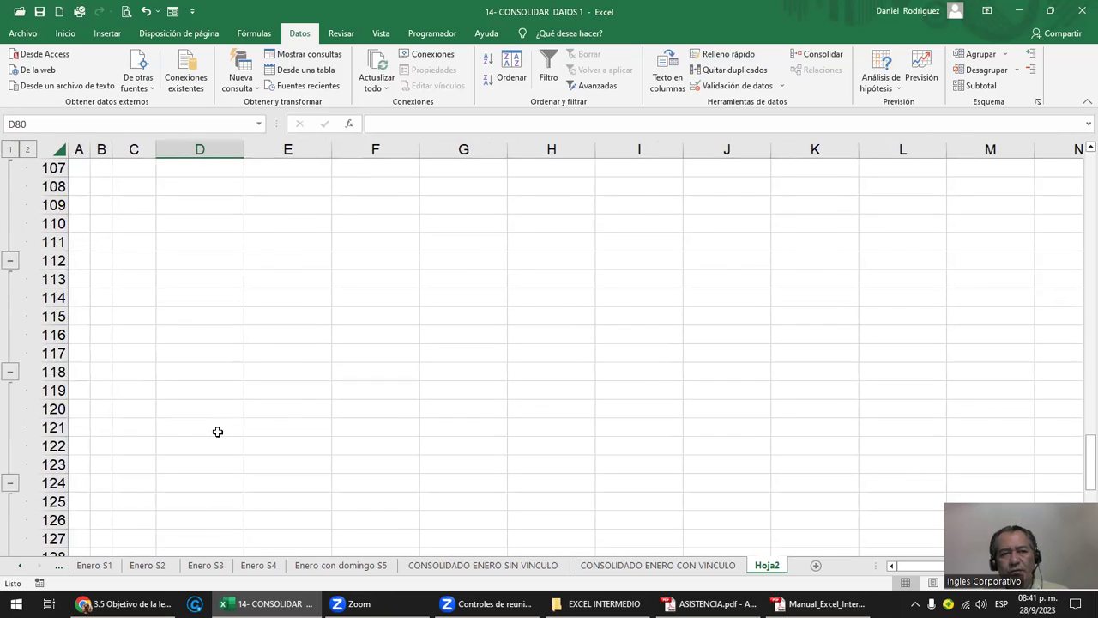
pyautogui.scroll(14, 218, 432)
pyautogui.scroll(5, 218, 431)
pyautogui.scroll(14, 218, 431)
pyautogui.scroll(2, 218, 431)
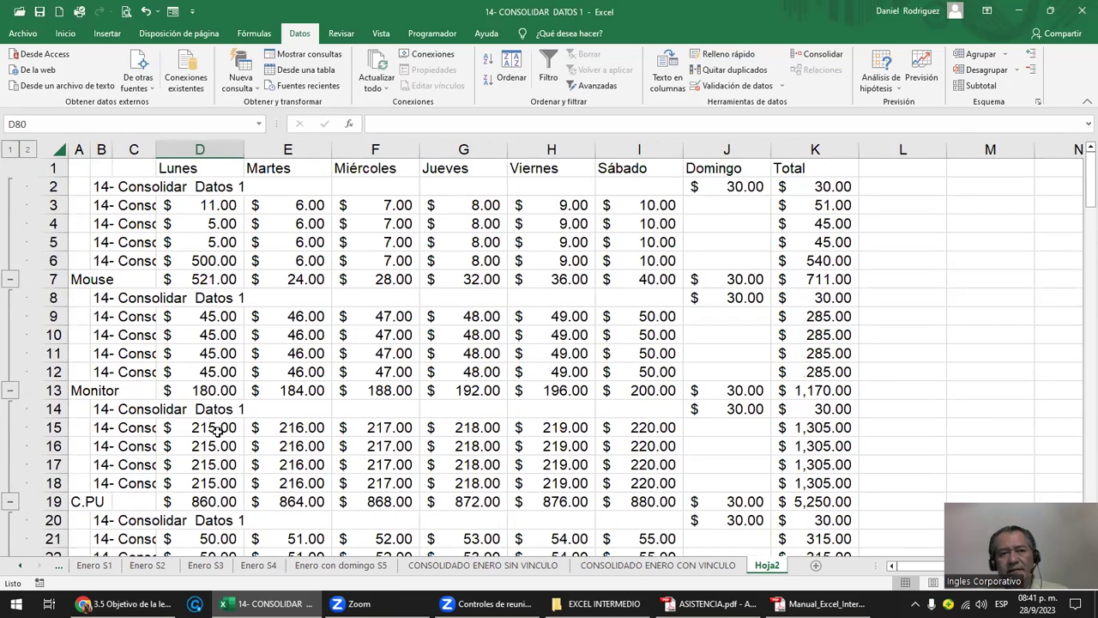
pyautogui.click(59, 151)
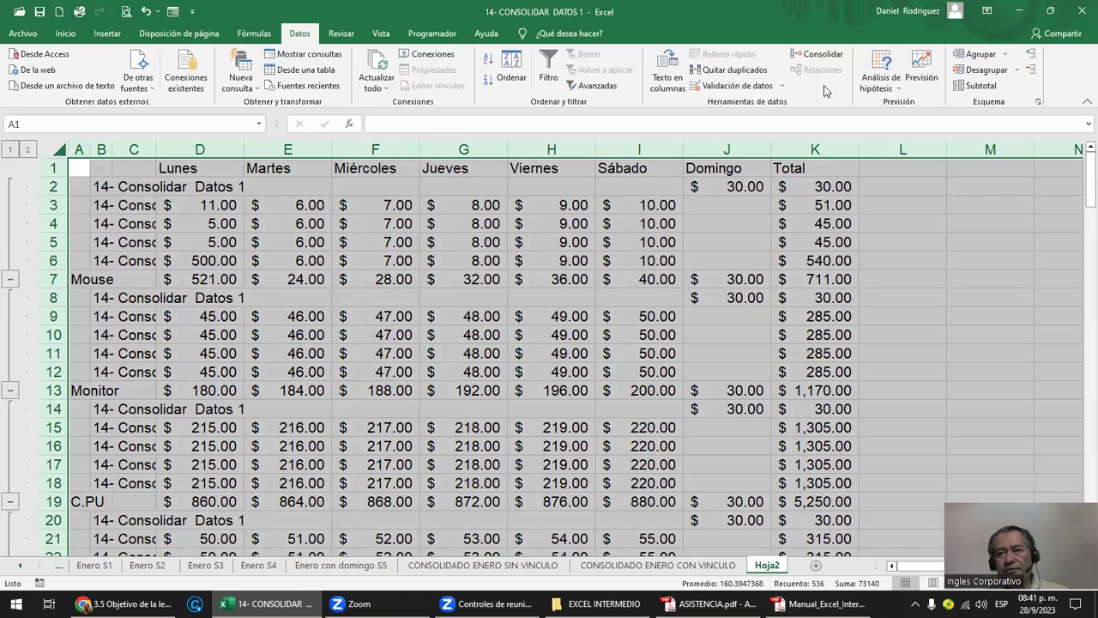
# - Select the whole Hoja2 sheet and remove all subtotals with Quitar todos, clearing the outline grouping
pyautogui.click(115, 201)
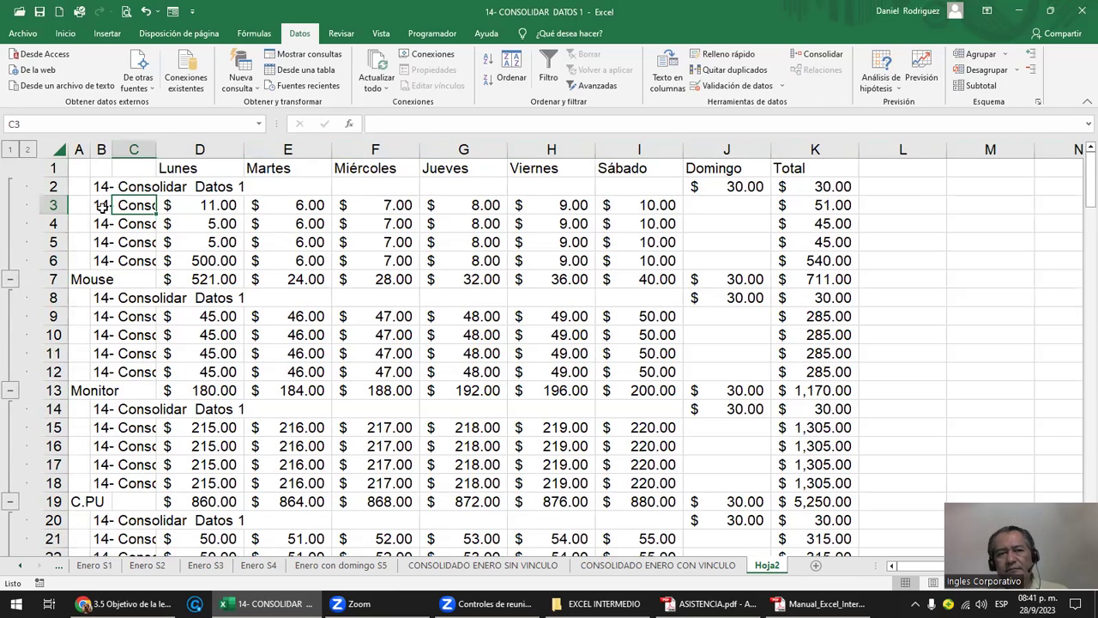
pyautogui.click(60, 150)
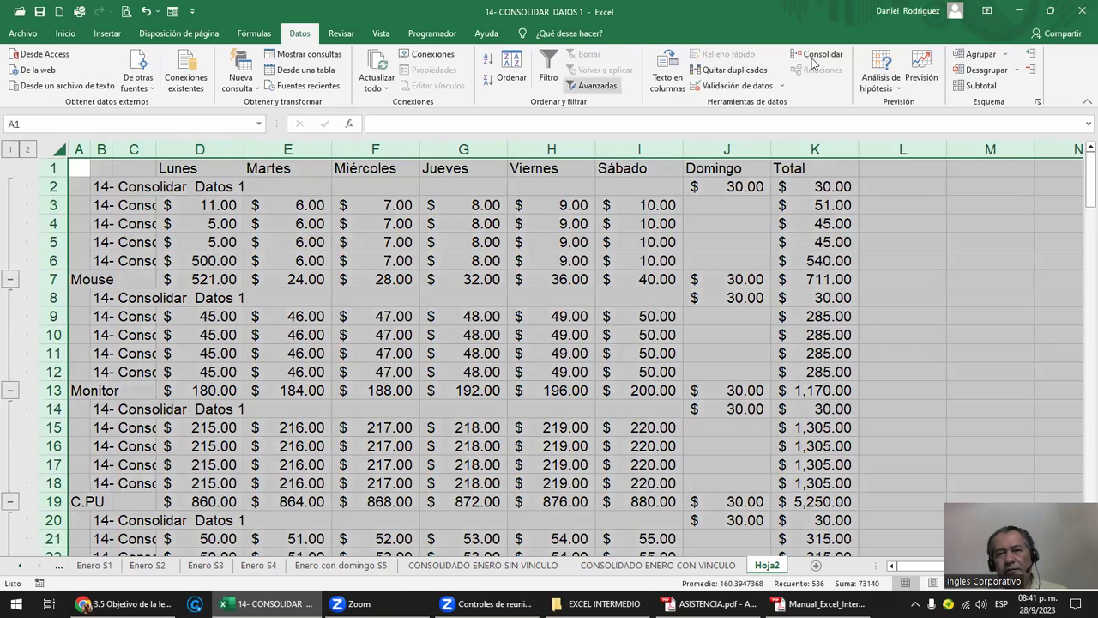
pyautogui.click(985, 89)
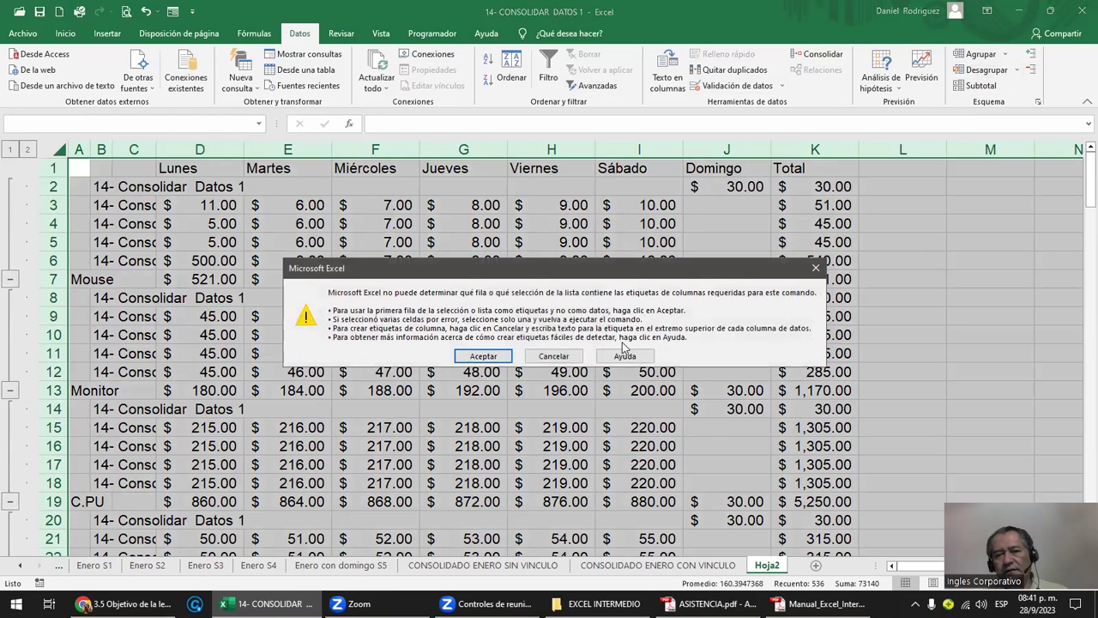
pyautogui.press('Return')
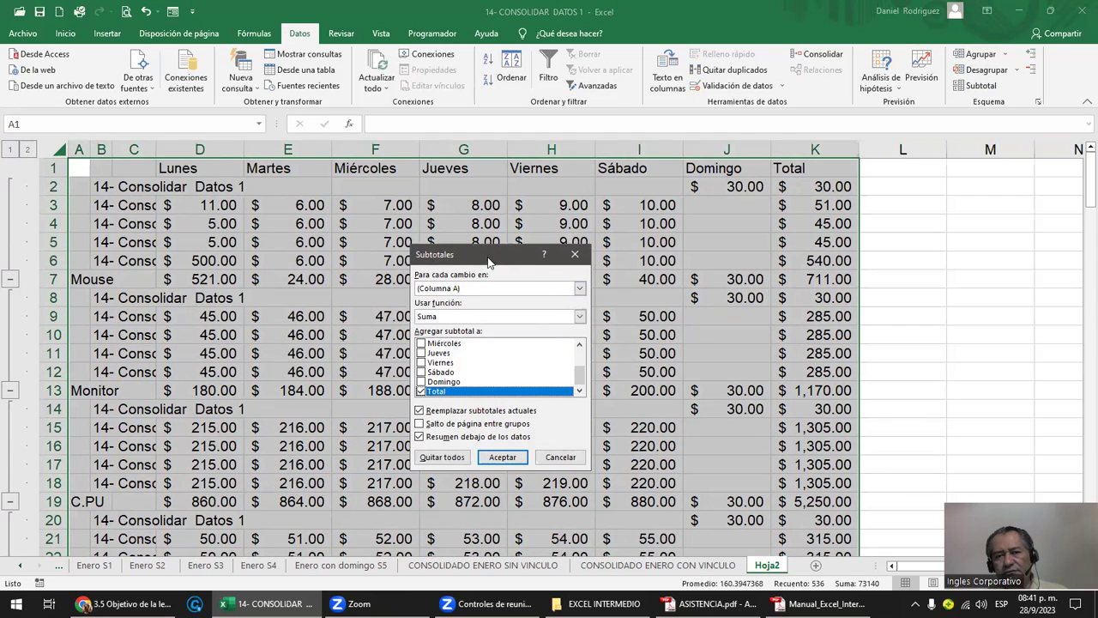
pyautogui.moveTo(489, 257); pyautogui.dragTo(571, 153)
pyautogui.click(538, 357)
# - Widen column C to check the labels, then undo the widening
pyautogui.click(395, 333)
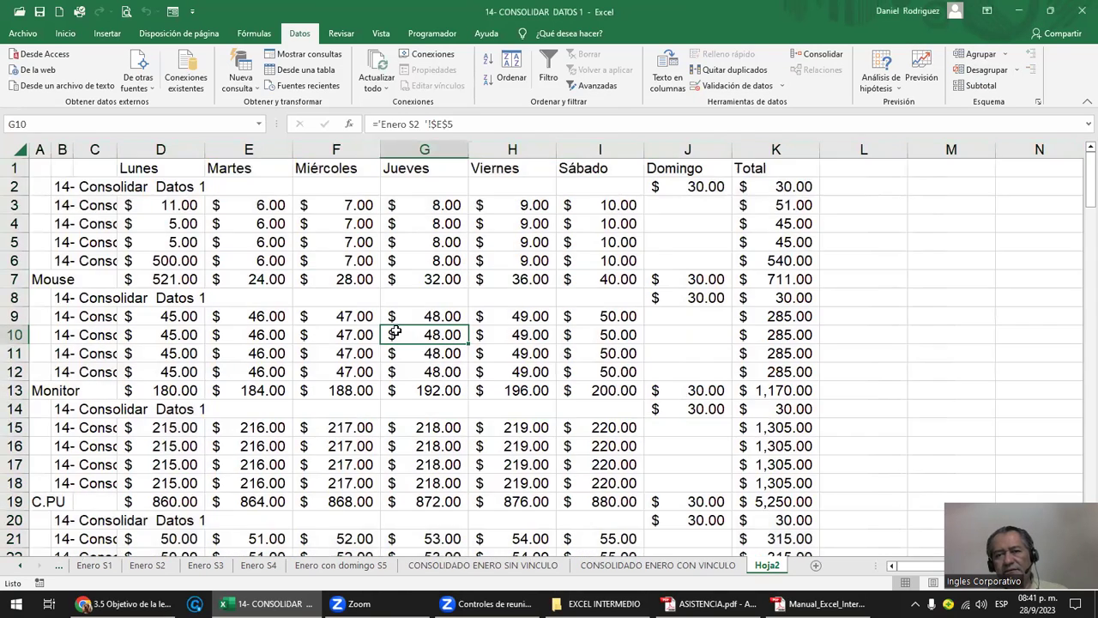
pyautogui.scroll(-3, 395, 333)
pyautogui.scroll(-8, 395, 332)
pyautogui.scroll(4, 395, 333)
pyautogui.scroll(6, 395, 332)
pyautogui.scroll(1, 97, 218)
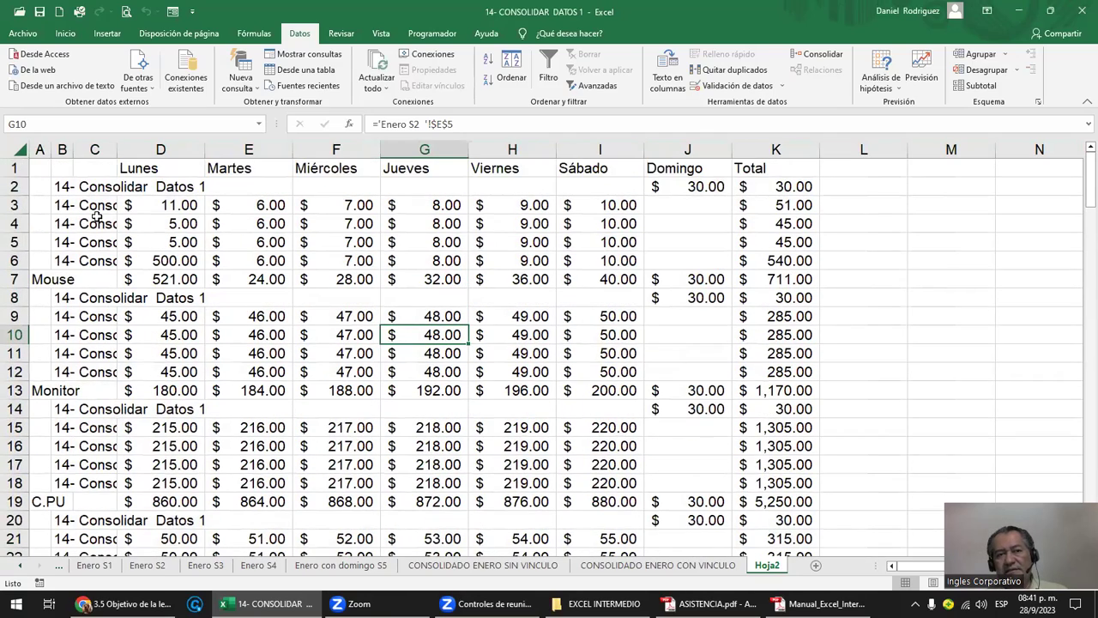
pyautogui.moveTo(117, 153); pyautogui.dragTo(175, 154)
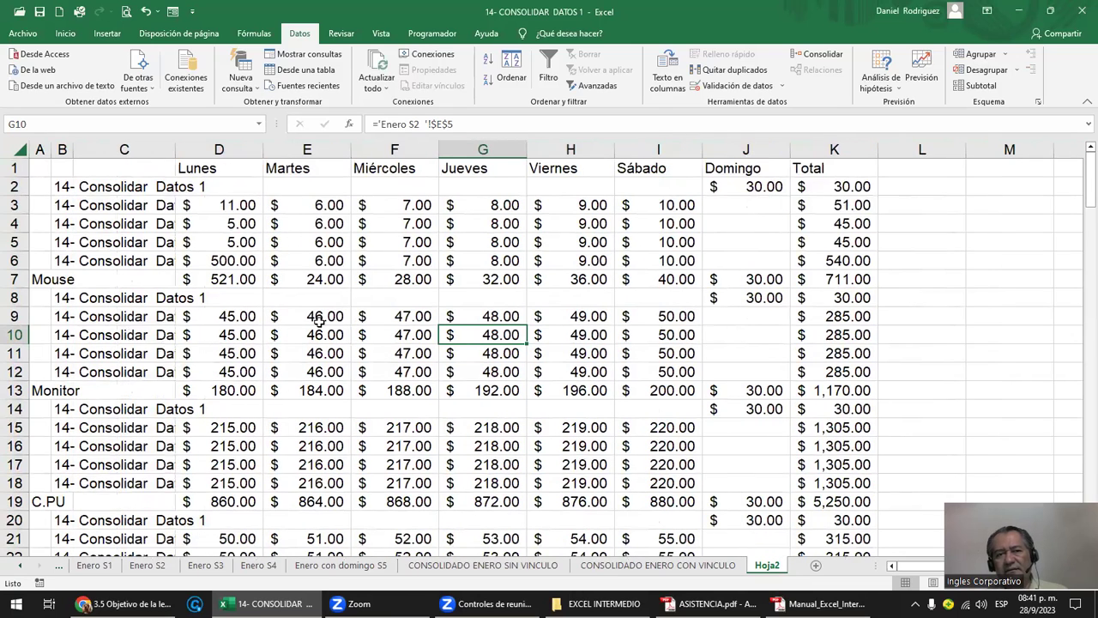
pyautogui.click(121, 194)
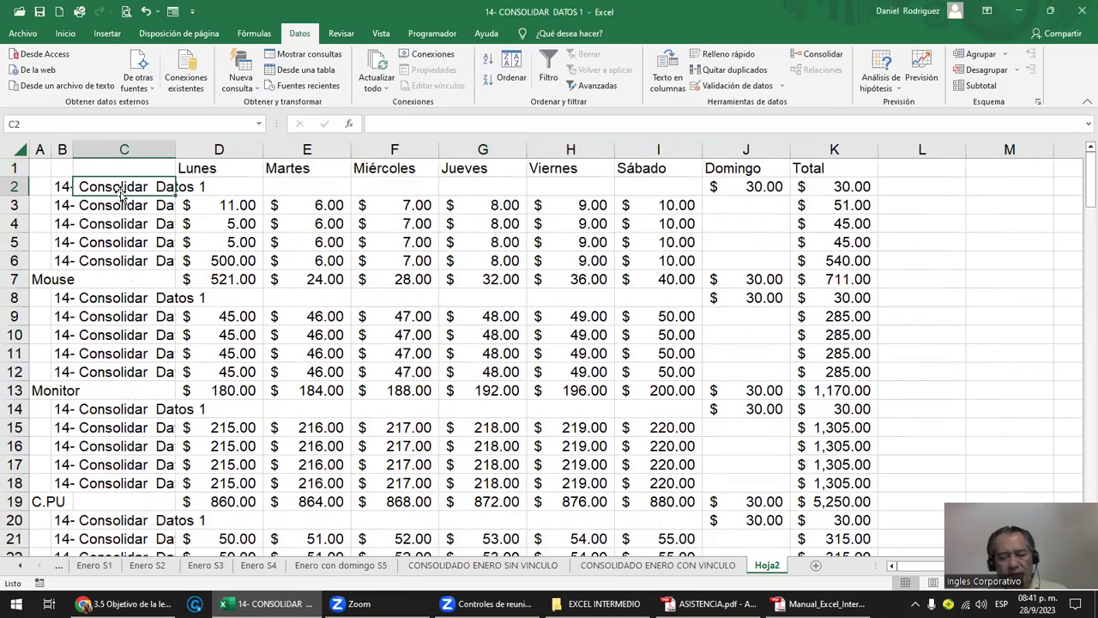
pyautogui.hotkey('ctrl', 'z')
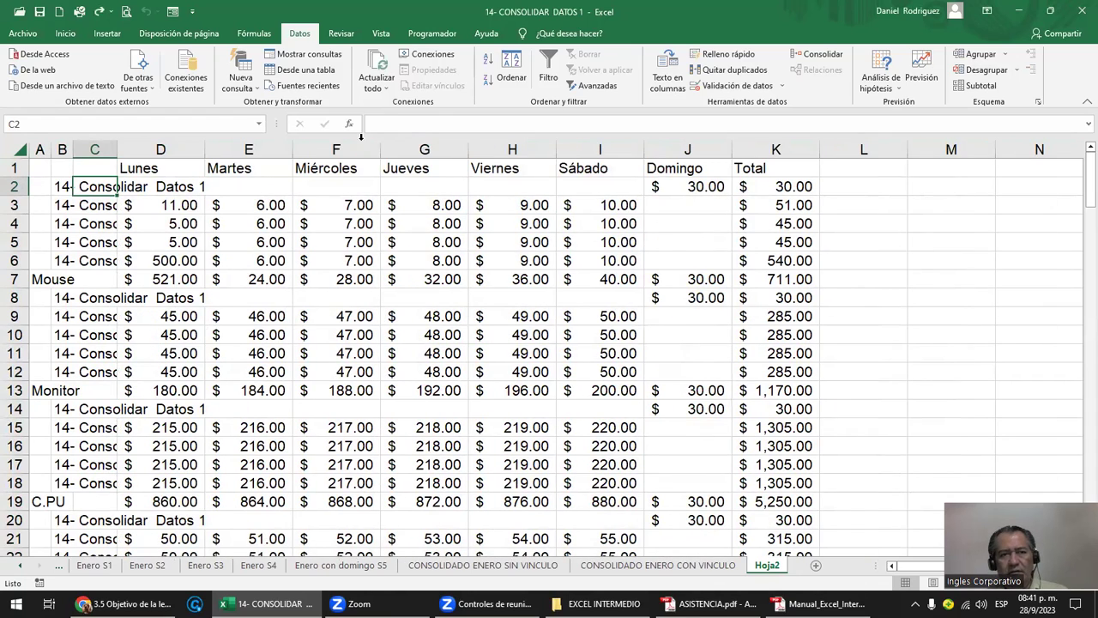
# - Select the entire Hoja2 sheet and delete every cell's contents
pyautogui.click(361, 139)
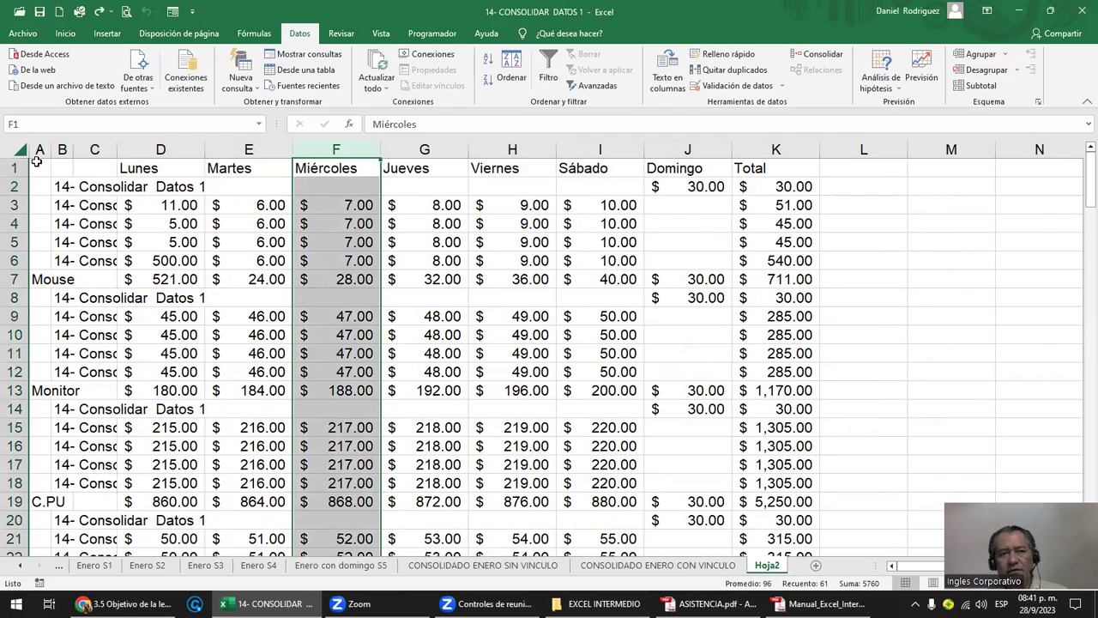
pyautogui.click(21, 151)
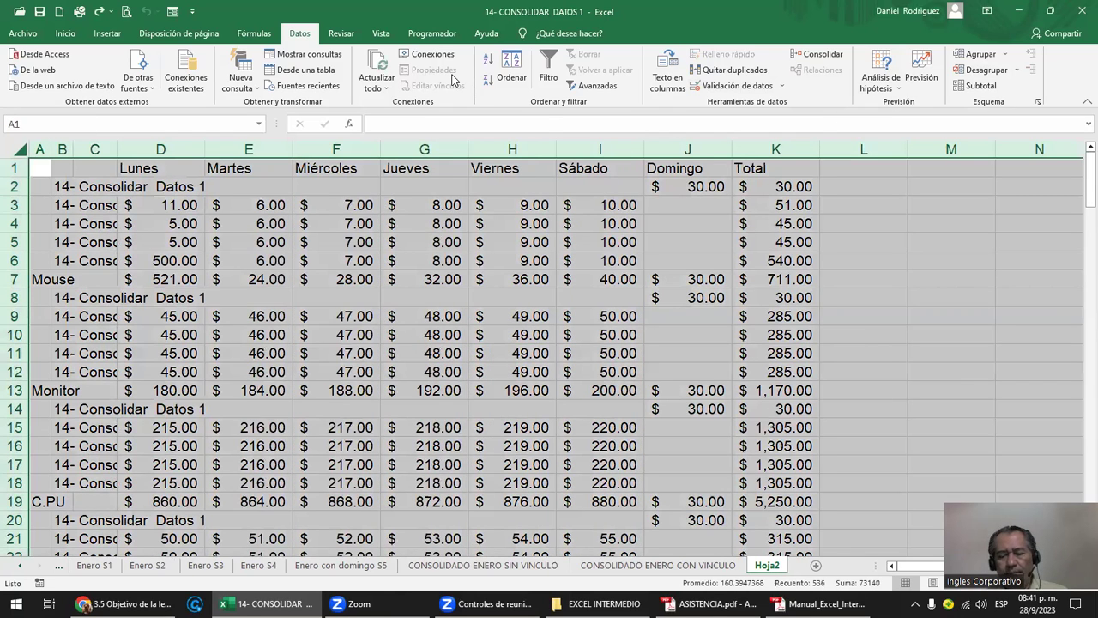
pyautogui.press('Delete')
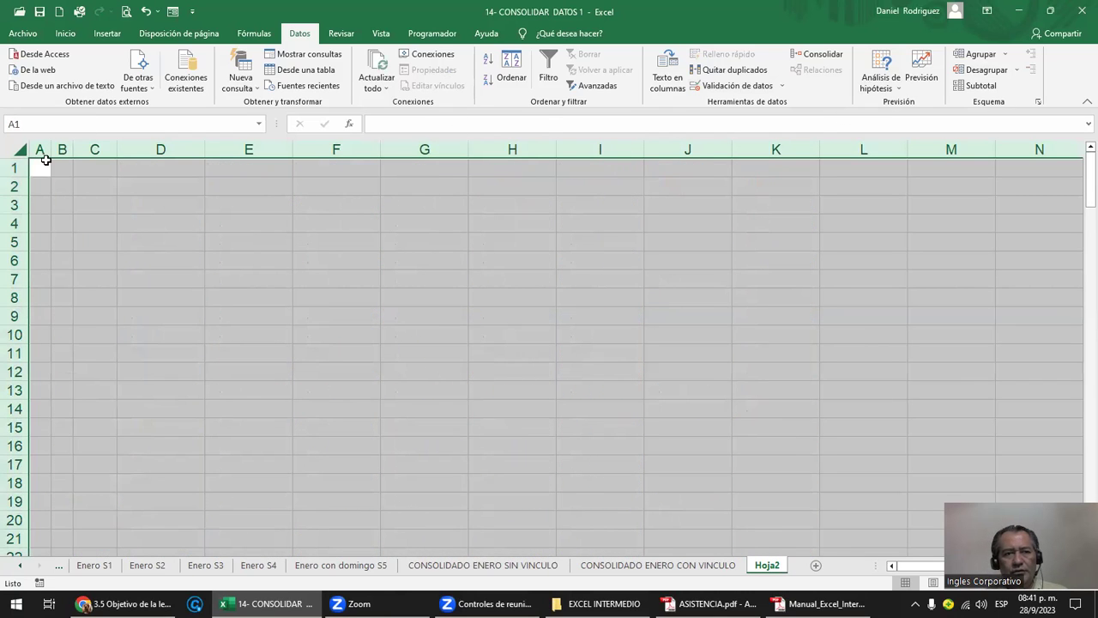
# - Run a linked SUM consolidation of the Enero sheets into Hoja2 starting at A4
pyautogui.click(50, 224)
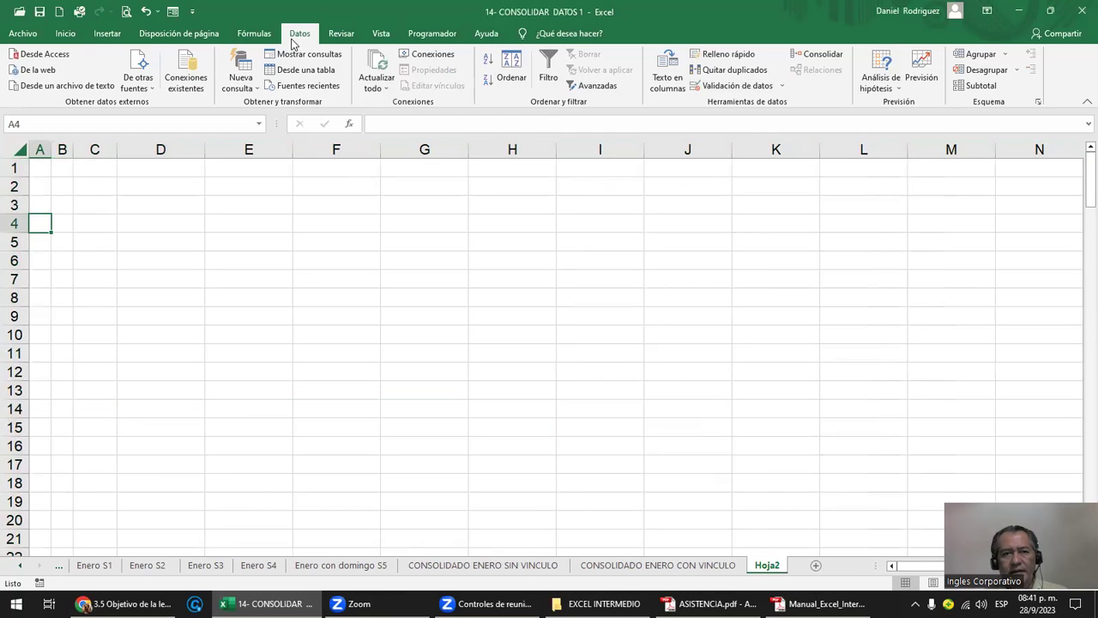
pyautogui.click(824, 53)
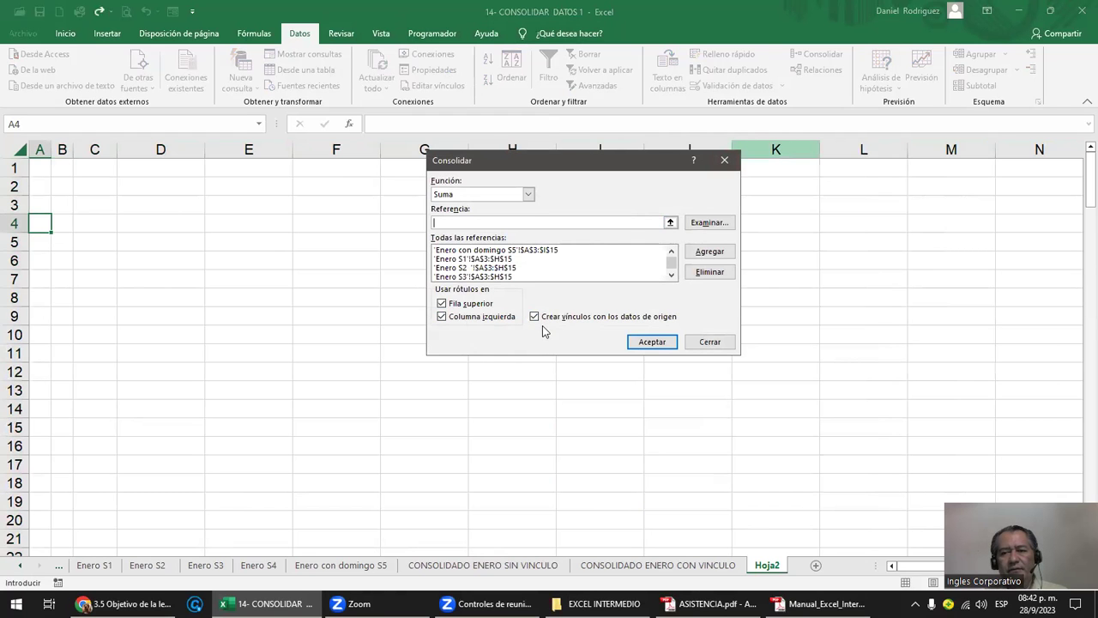
pyautogui.click(664, 344)
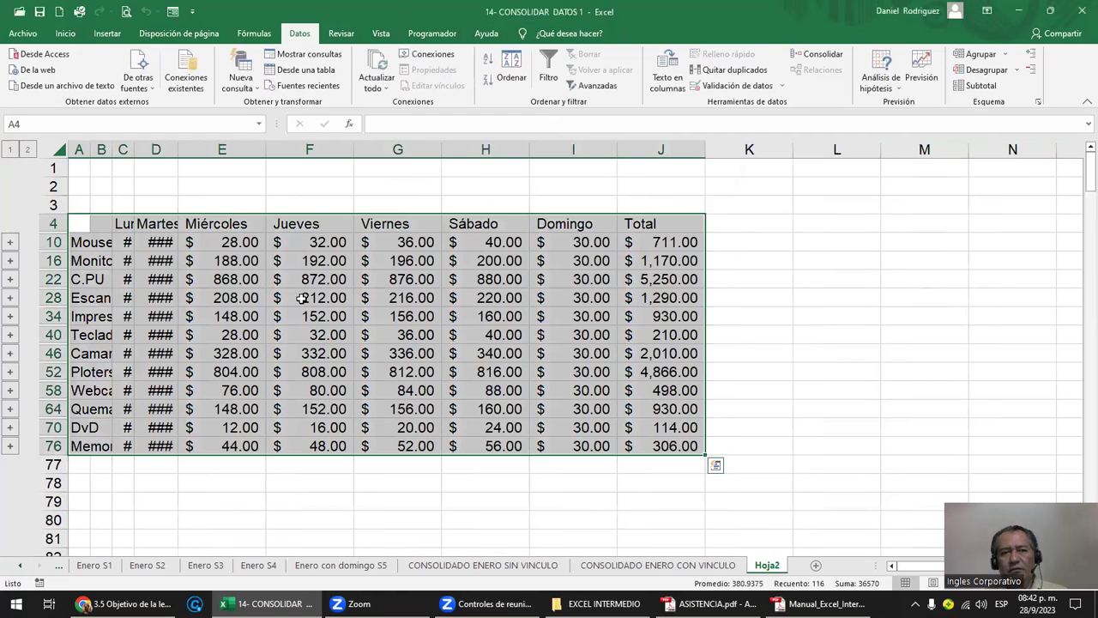
pyautogui.click(142, 193)
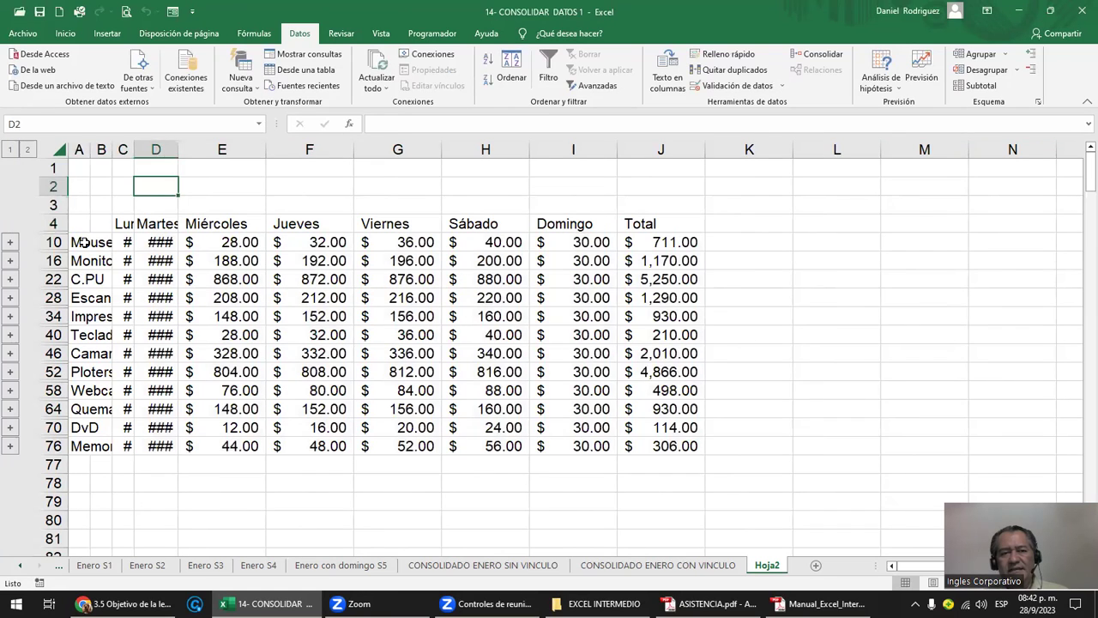
# - Autofit columns A, B and the whole sheet so product names and values show fully
pyautogui.moveTo(84, 243); pyautogui.dragTo(159, 243)
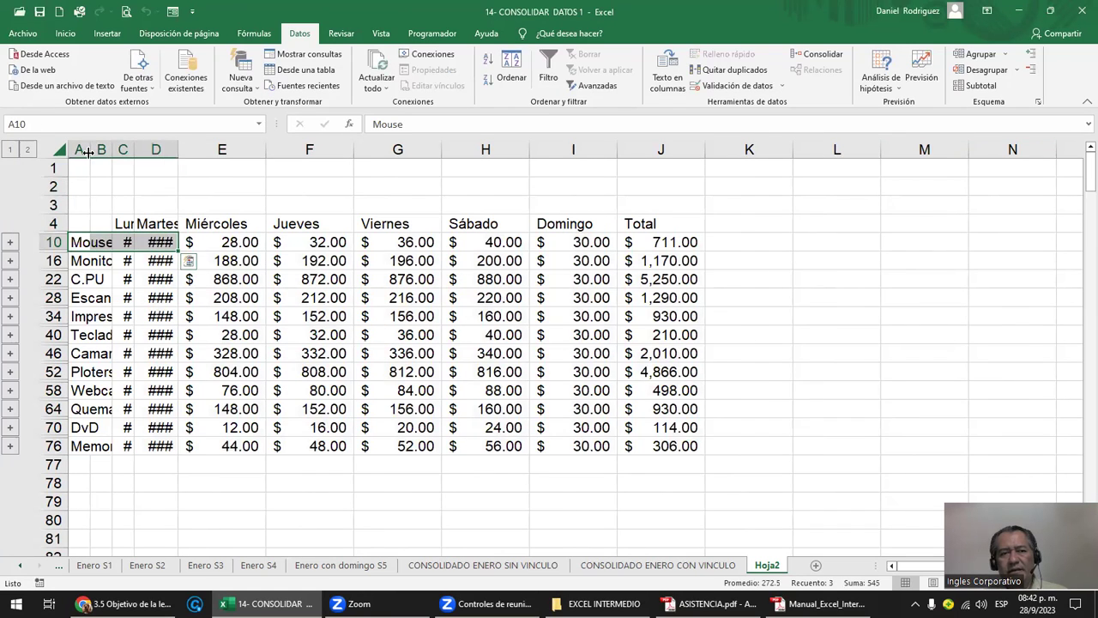
pyautogui.doubleClick(91, 150)
pyautogui.doubleClick(189, 150)
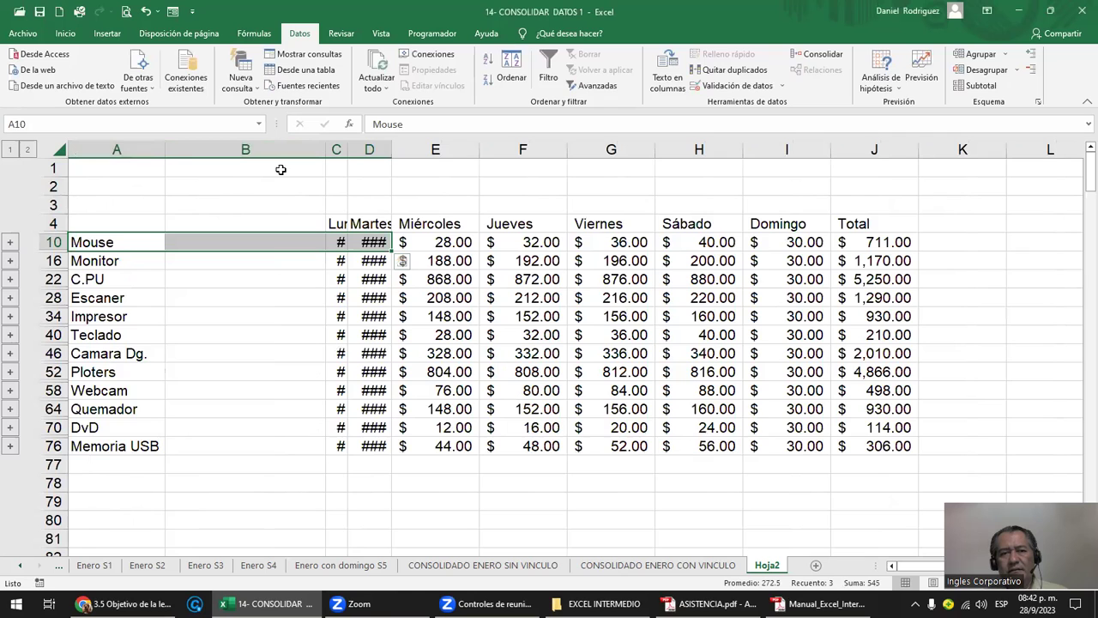
pyautogui.click(58, 150)
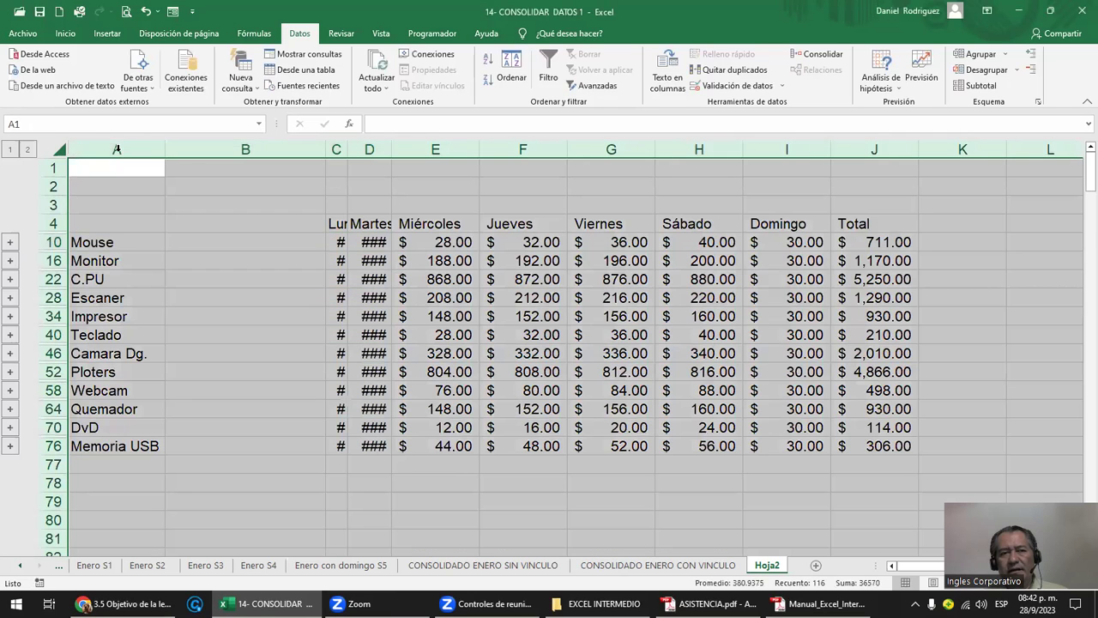
pyautogui.doubleClick(322, 152)
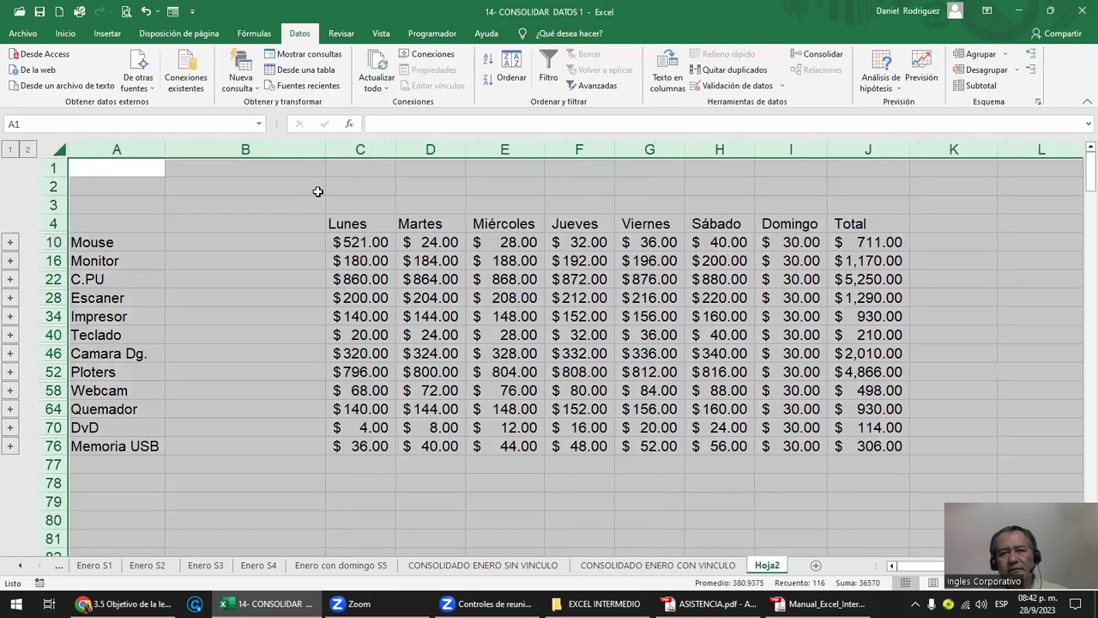
pyautogui.click(278, 221)
# - Delete the empty column B between the product names and Lunes
pyautogui.click(157, 258)
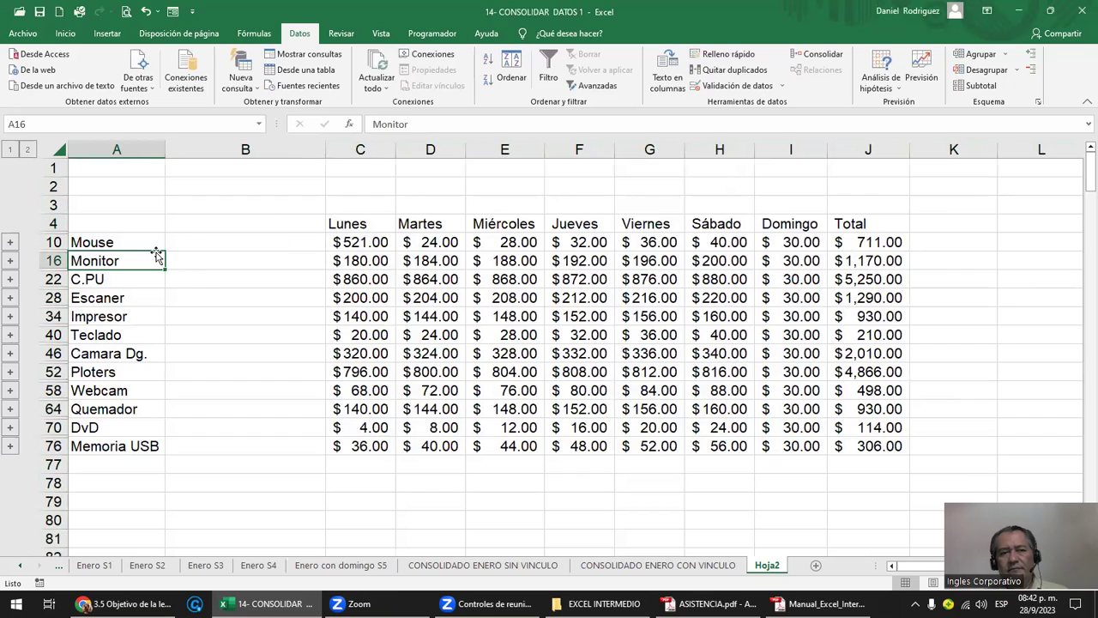
pyautogui.click(271, 225)
pyautogui.click(124, 244)
pyautogui.click(231, 221)
pyautogui.click(233, 150)
pyautogui.rightClick(232, 149)
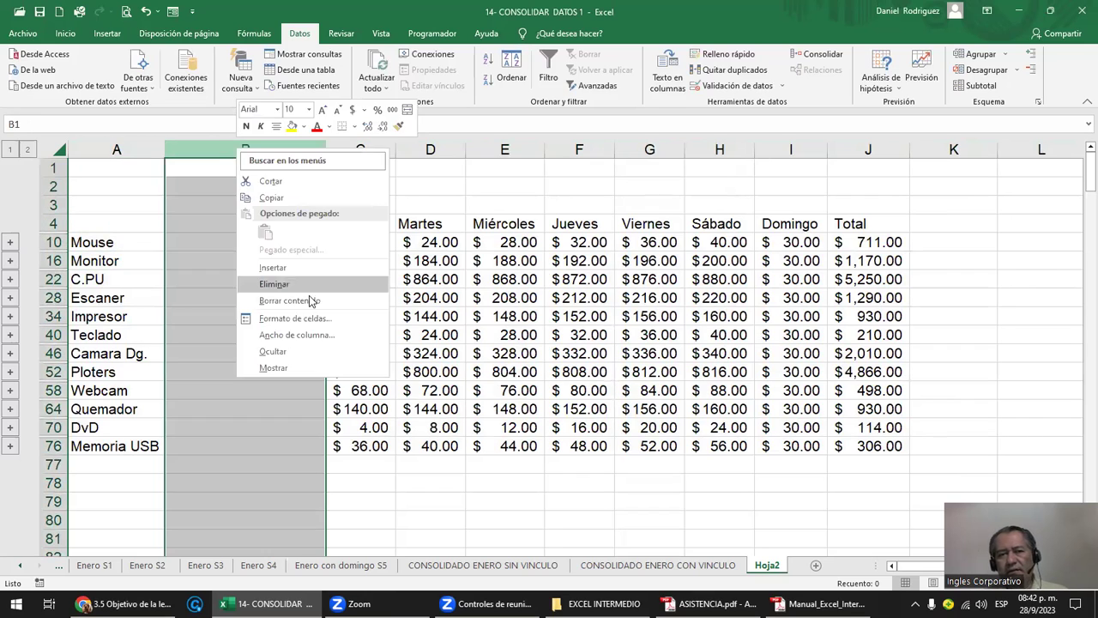
pyautogui.click(307, 286)
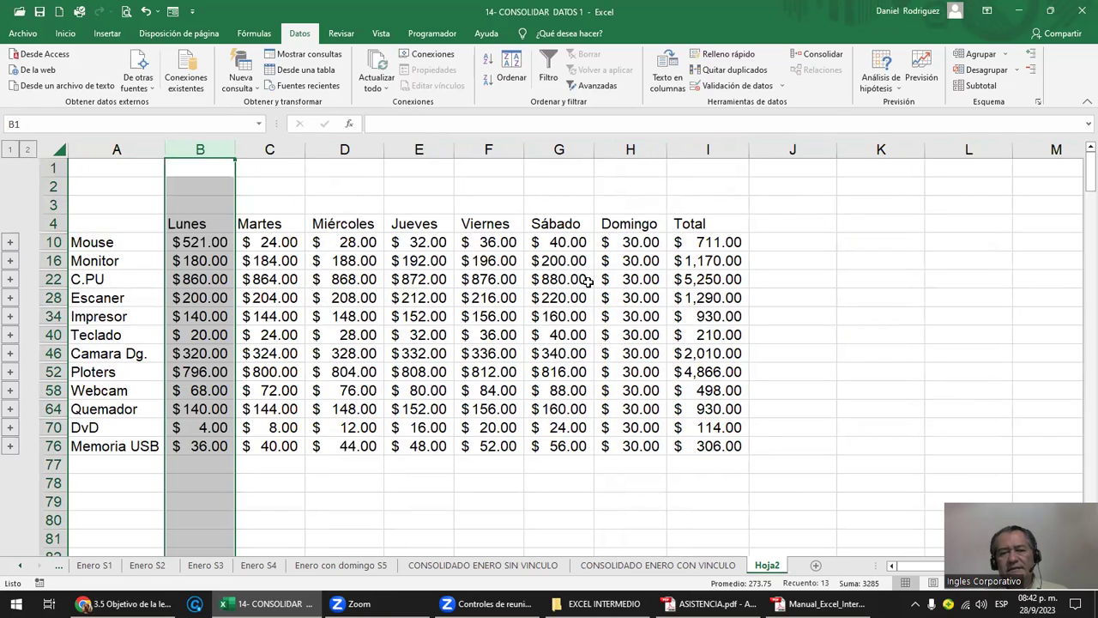
# - Expand and collapse the outline, ending on the product summary rows
pyautogui.click(425, 388)
pyautogui.click(28, 150)
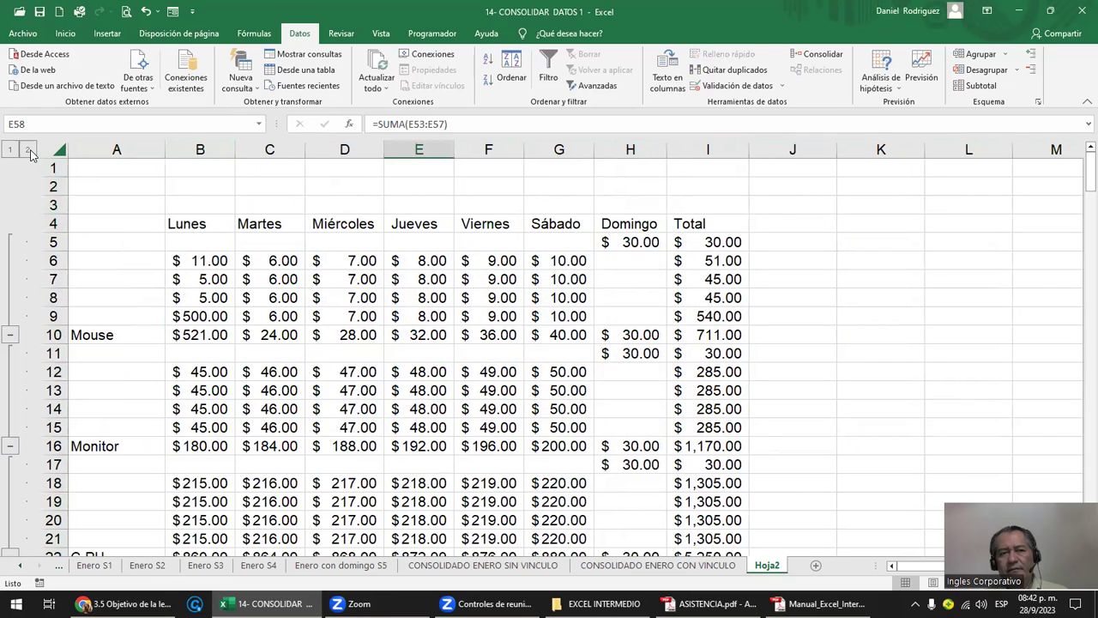
pyautogui.click(12, 150)
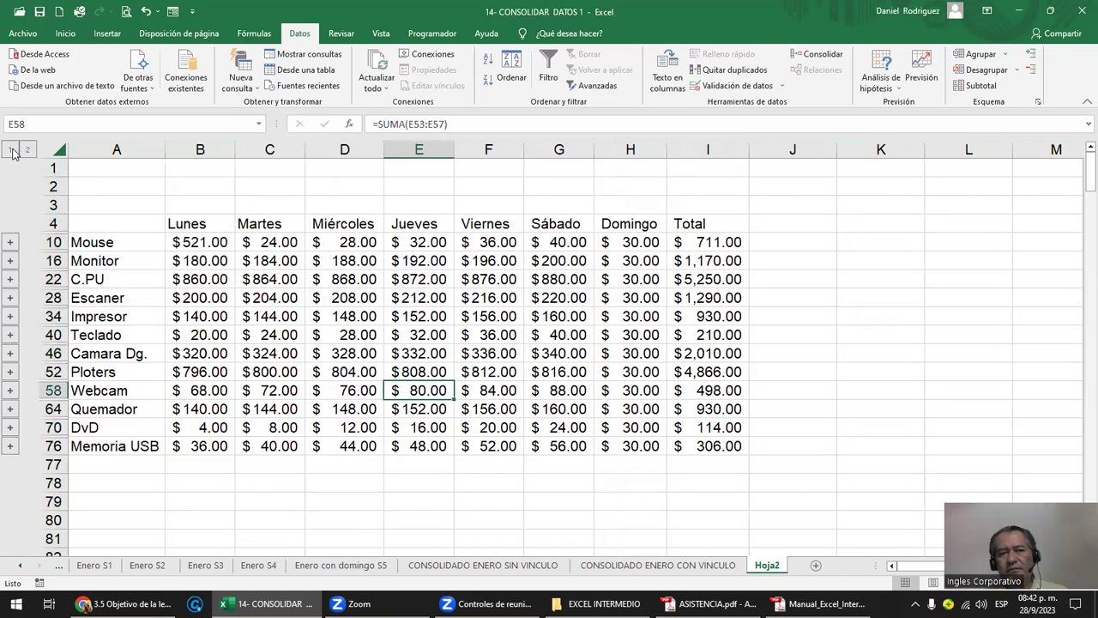
pyautogui.click(29, 150)
pyautogui.click(9, 150)
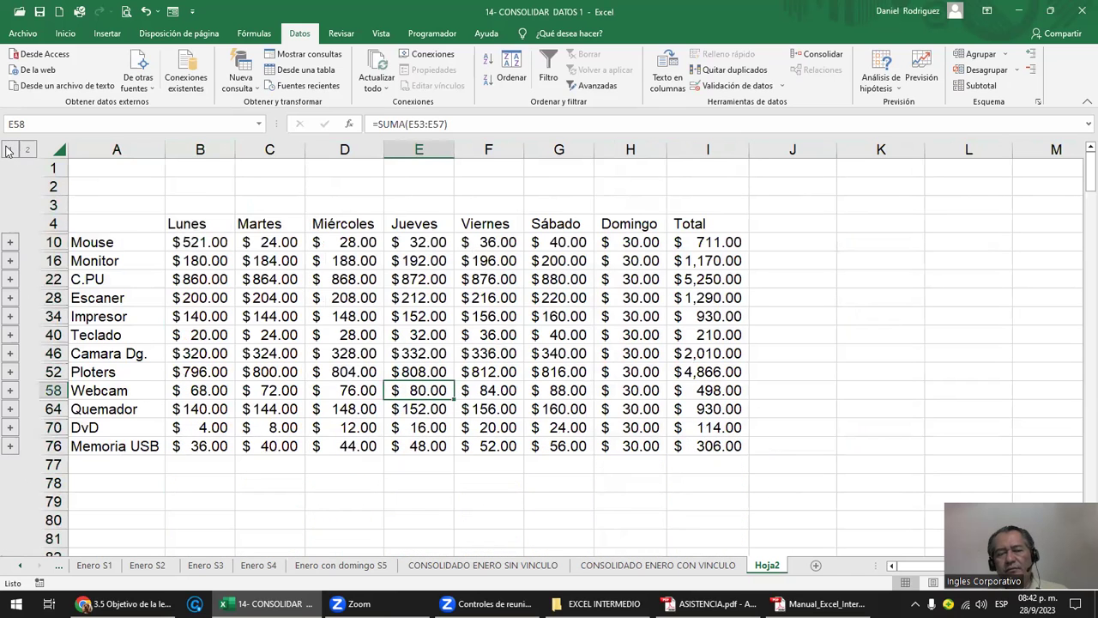
# - Remove all subtotals from the Hoja2 consolidation and scroll through the ungrouped weekly detail rows
pyautogui.click(980, 86)
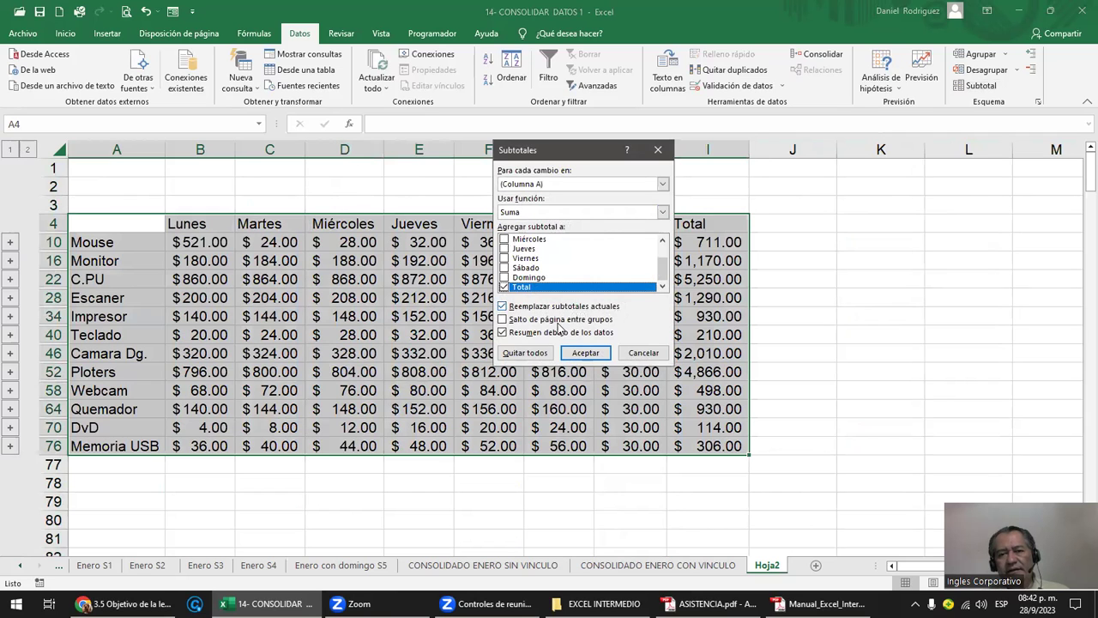
pyautogui.click(524, 355)
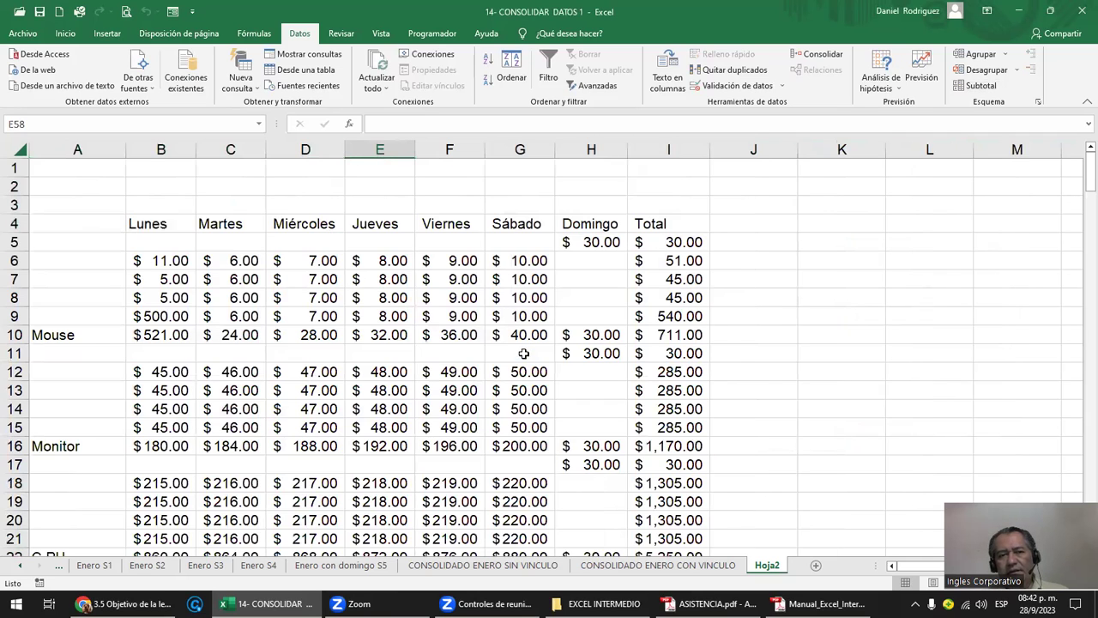
pyautogui.scroll(-1, 193, 299)
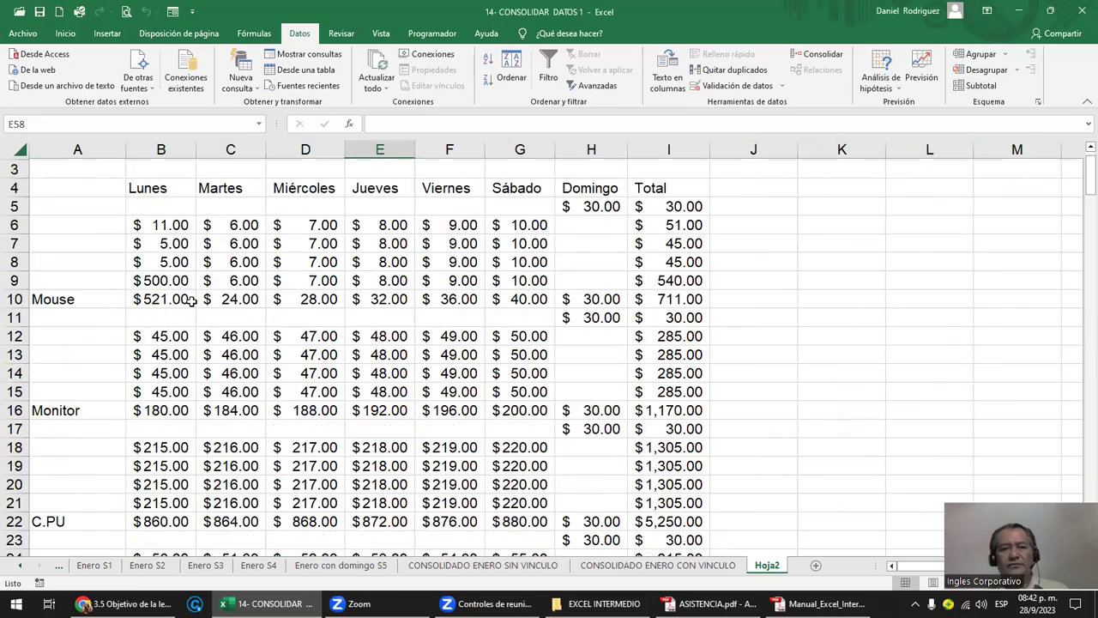
pyautogui.scroll(-1, 193, 299)
pyautogui.scroll(-3, 193, 299)
pyautogui.scroll(-3, 193, 300)
pyautogui.scroll(-6, 193, 299)
pyautogui.scroll(-4, 193, 299)
pyautogui.scroll(-8, 193, 299)
pyautogui.scroll(6, 193, 300)
pyautogui.scroll(6, 191, 300)
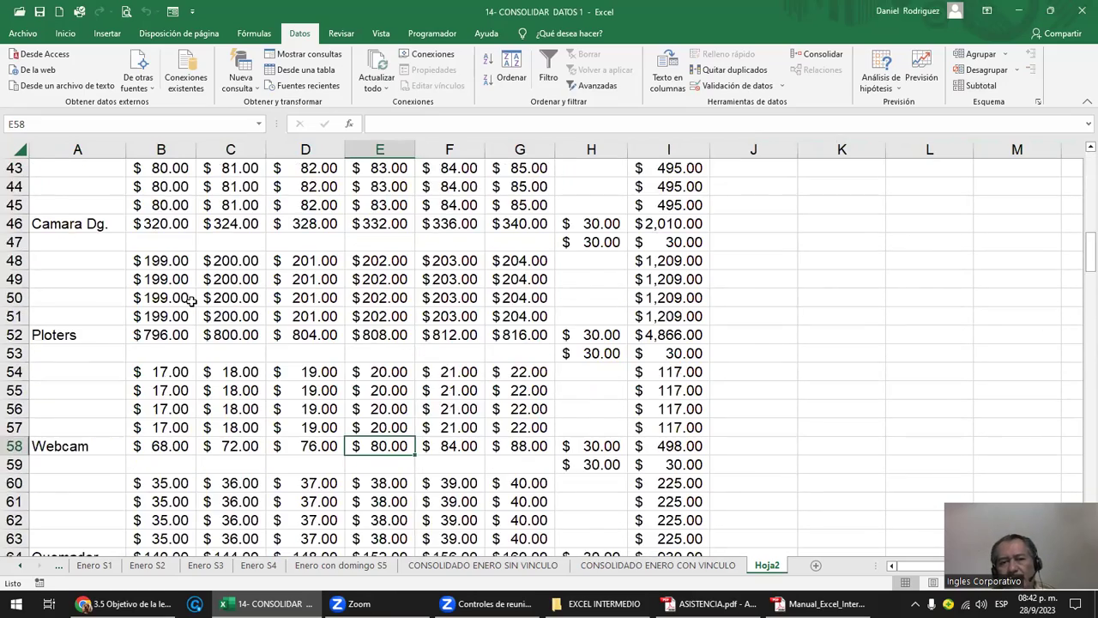
pyautogui.scroll(5, 192, 300)
pyautogui.scroll(4, 417, 298)
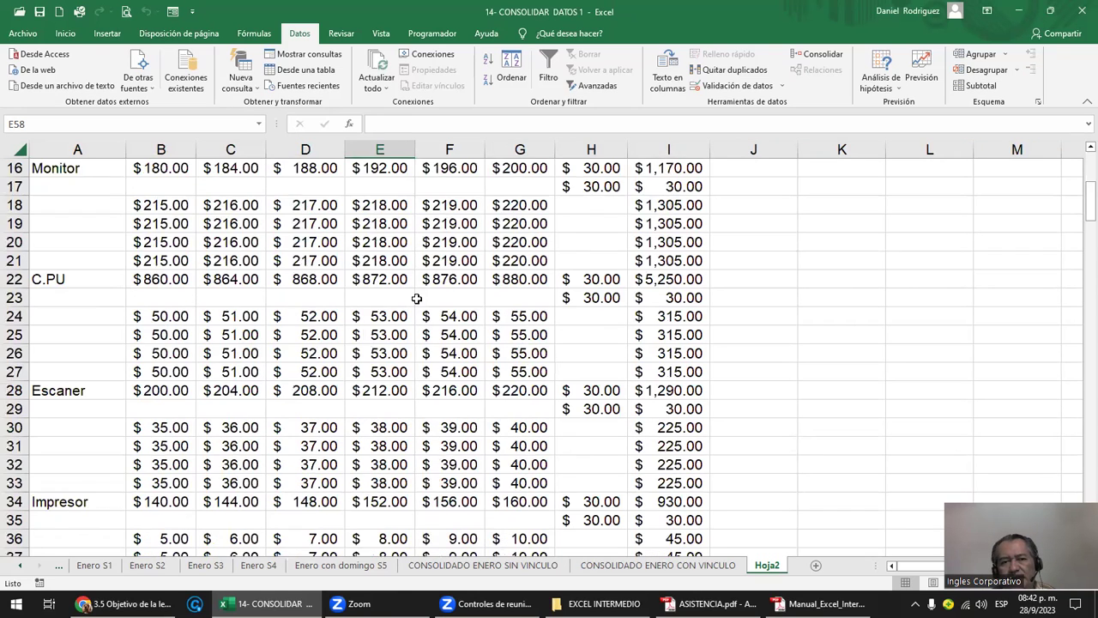
pyautogui.scroll(5, 417, 298)
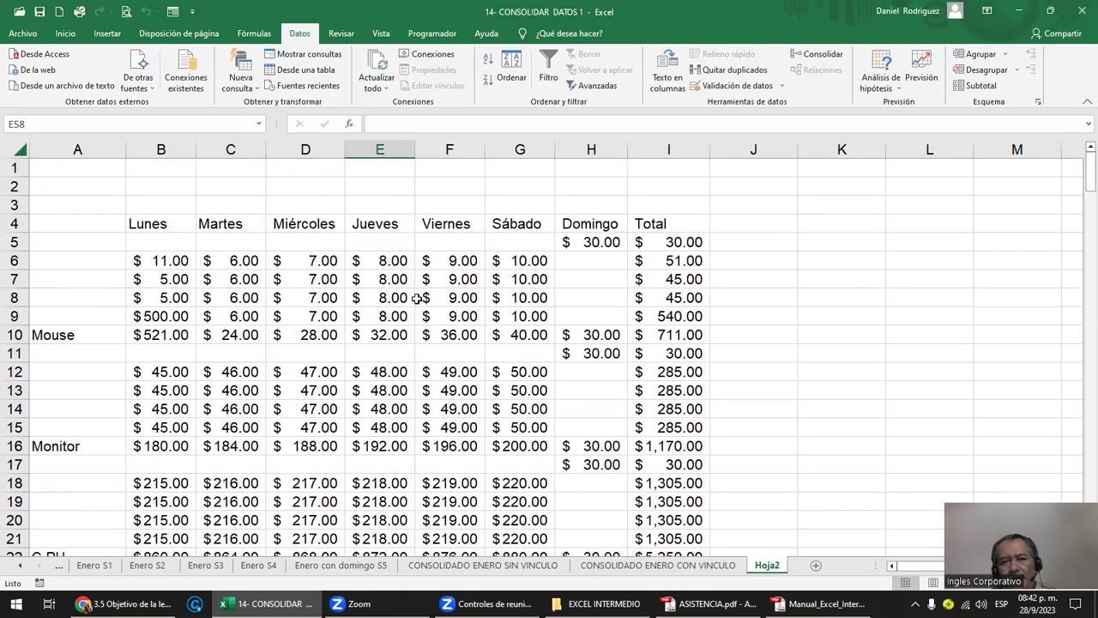
# - Review the consolidated table A3:I15 on CONSOLIDADO ENERO SIN VINCULO
pyautogui.click(532, 570)
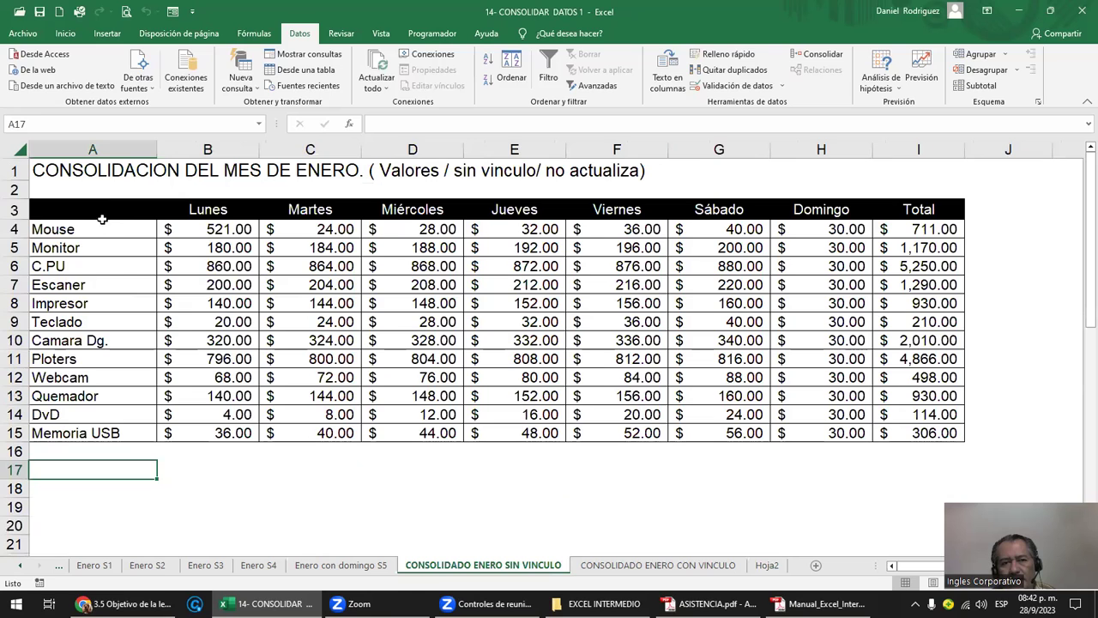
pyautogui.moveTo(86, 213); pyautogui.dragTo(946, 433)
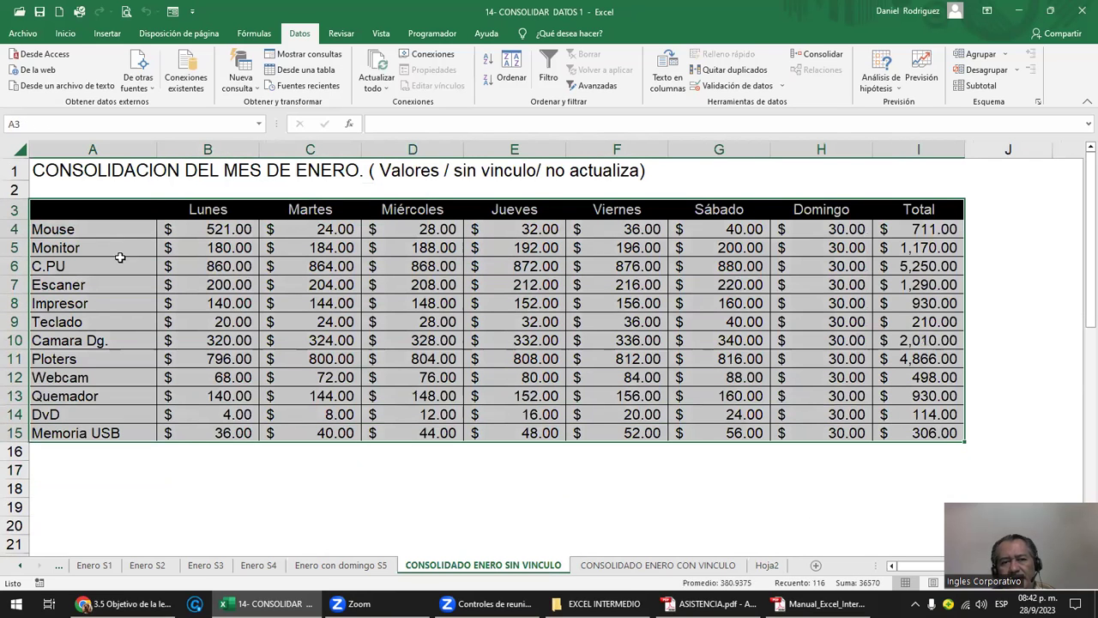
pyautogui.click(76, 215)
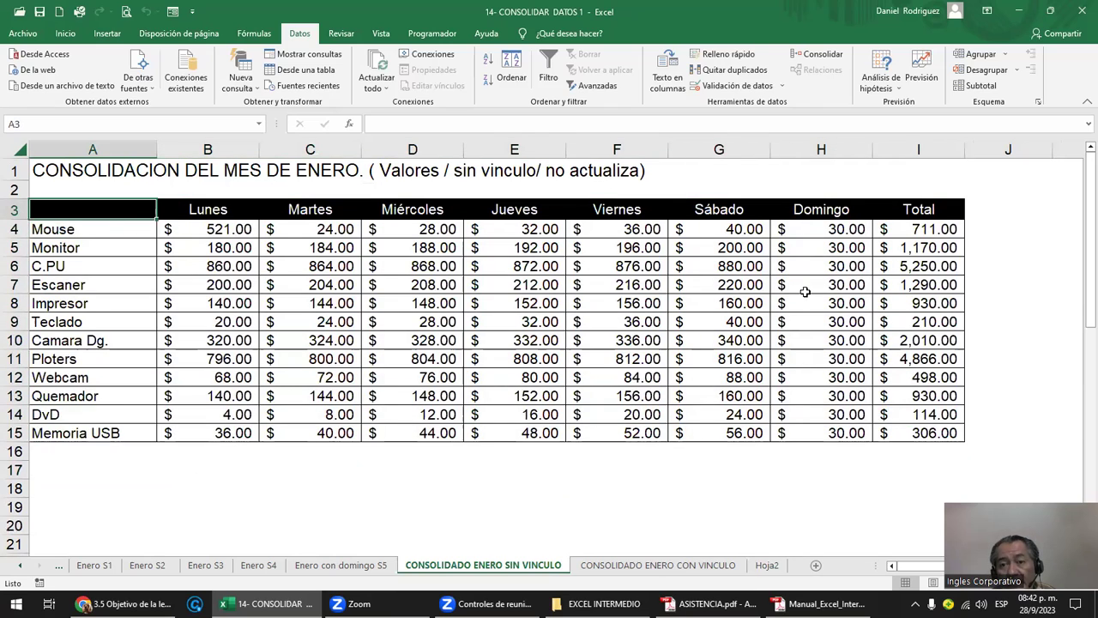
# - On CONSOLIDADO ENERO CON VINCULO, check the Consolidar linking option and close without changes
pyautogui.click(724, 566)
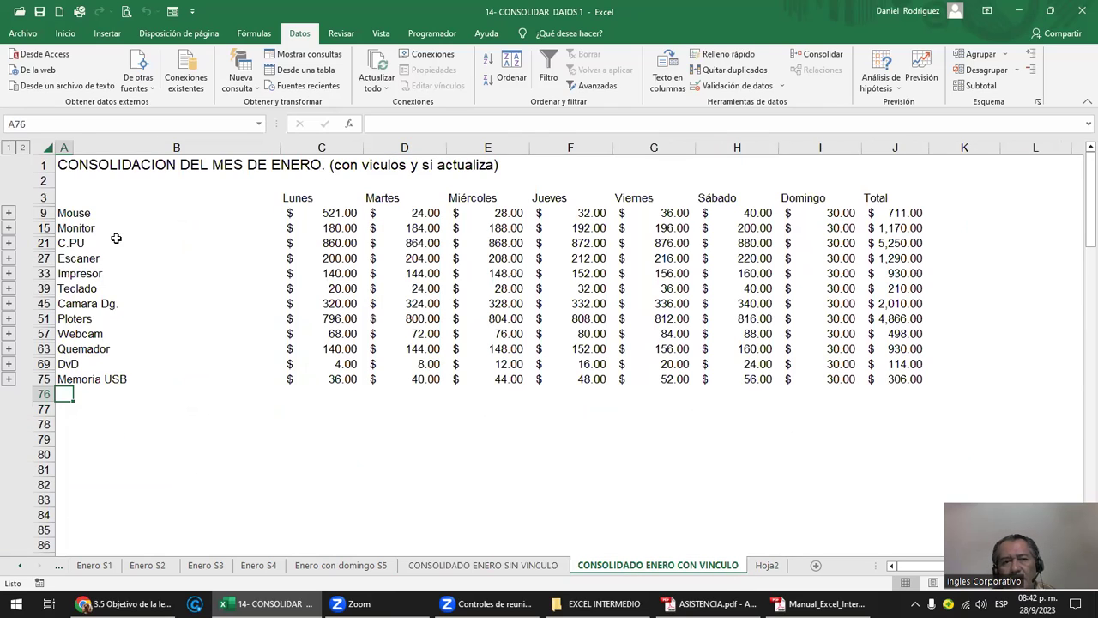
pyautogui.keyDown('ctrl'); pyautogui.scroll(2, 105, 233); pyautogui.keyUp('ctrl')
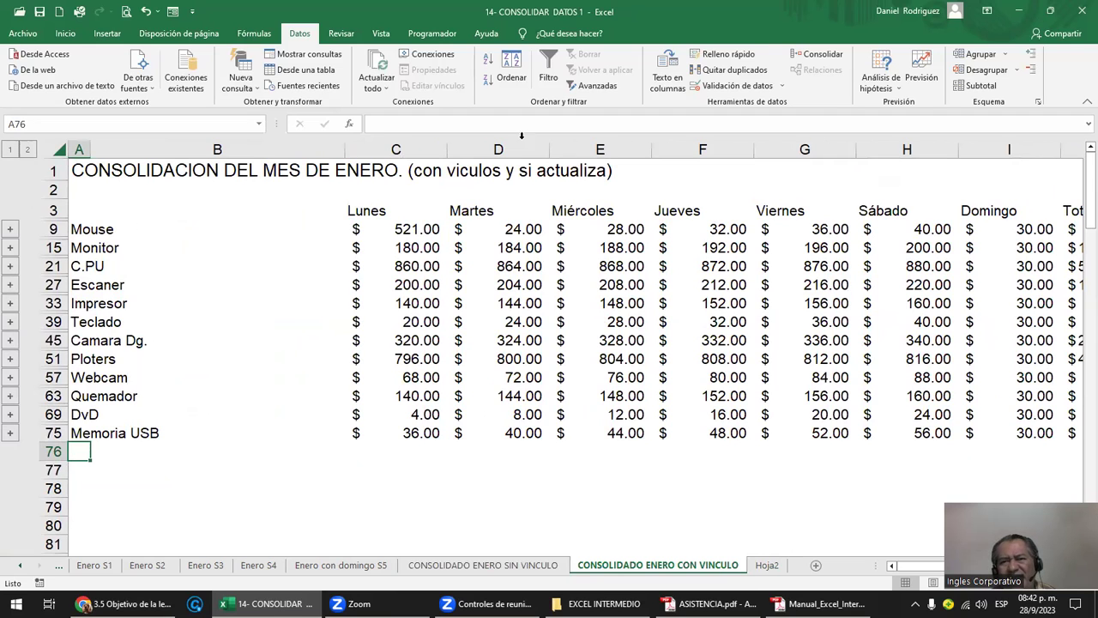
pyautogui.click(817, 54)
pyautogui.click(535, 318)
pyautogui.click(535, 319)
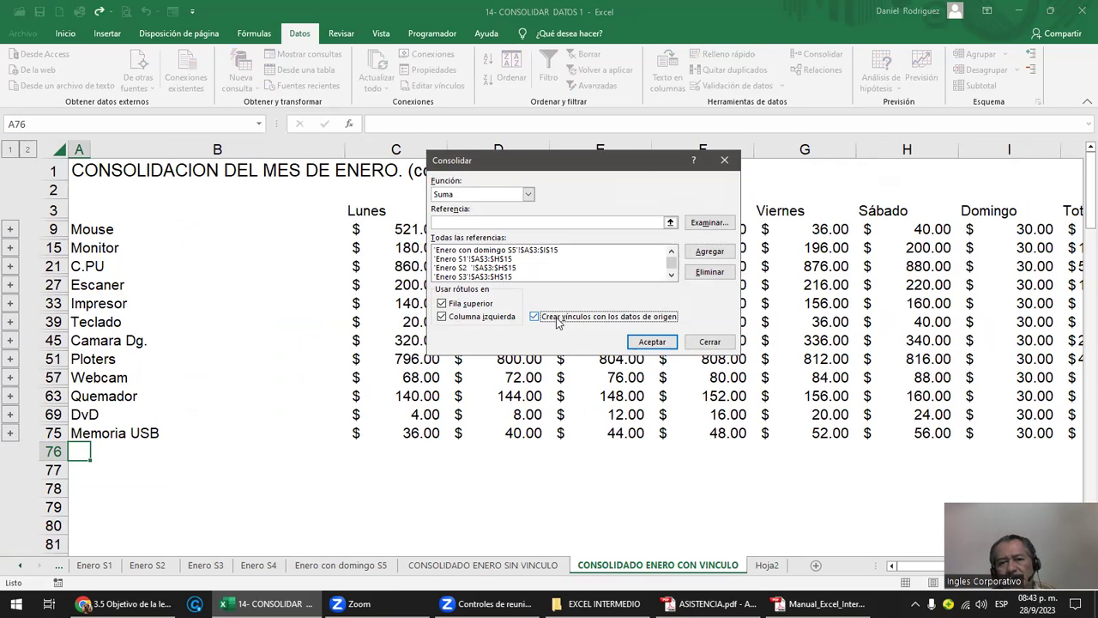
pyautogui.click(703, 341)
pyautogui.click(247, 481)
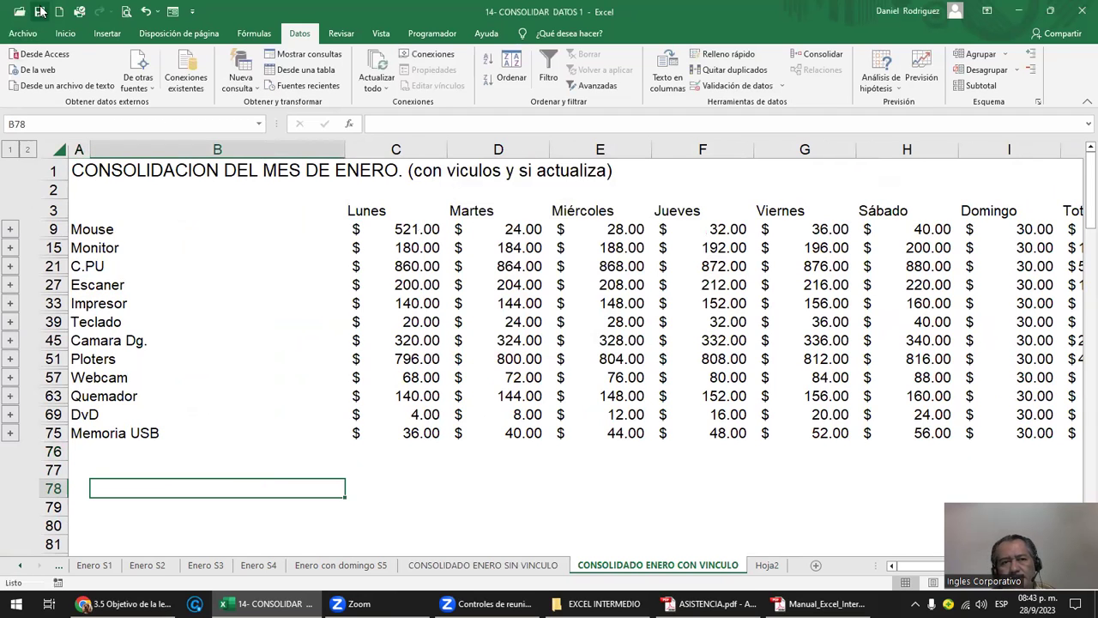
pyautogui.click(238, 450)
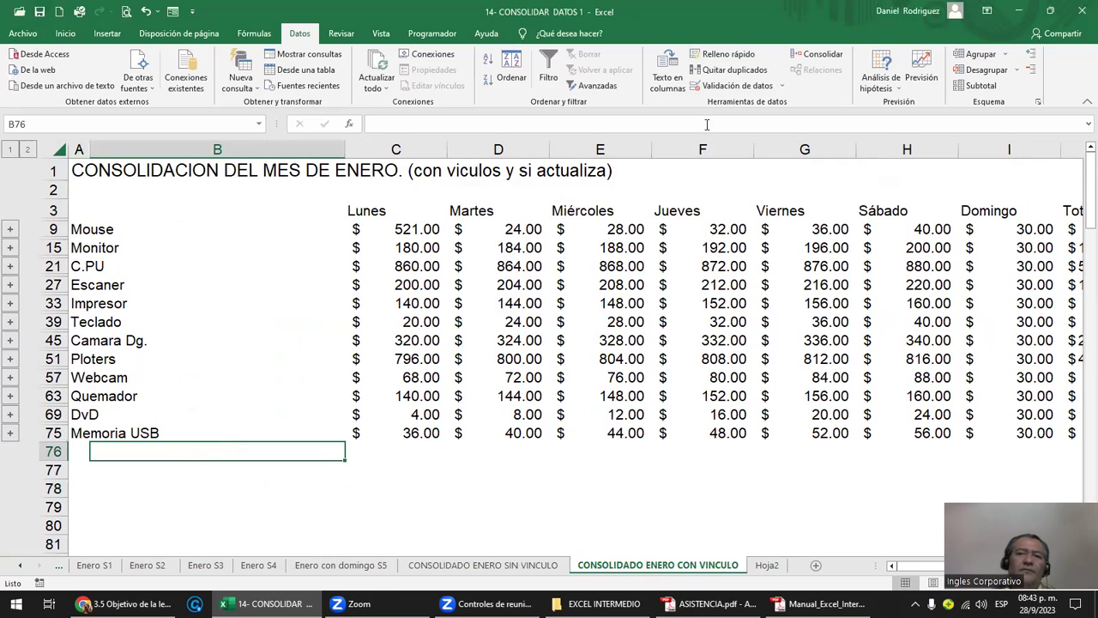
# - Close the Excel workbook, skim the Consolidar lesson page, and bring up the EXCEL INTERMEDIO folder
pyautogui.click(1079, 13)
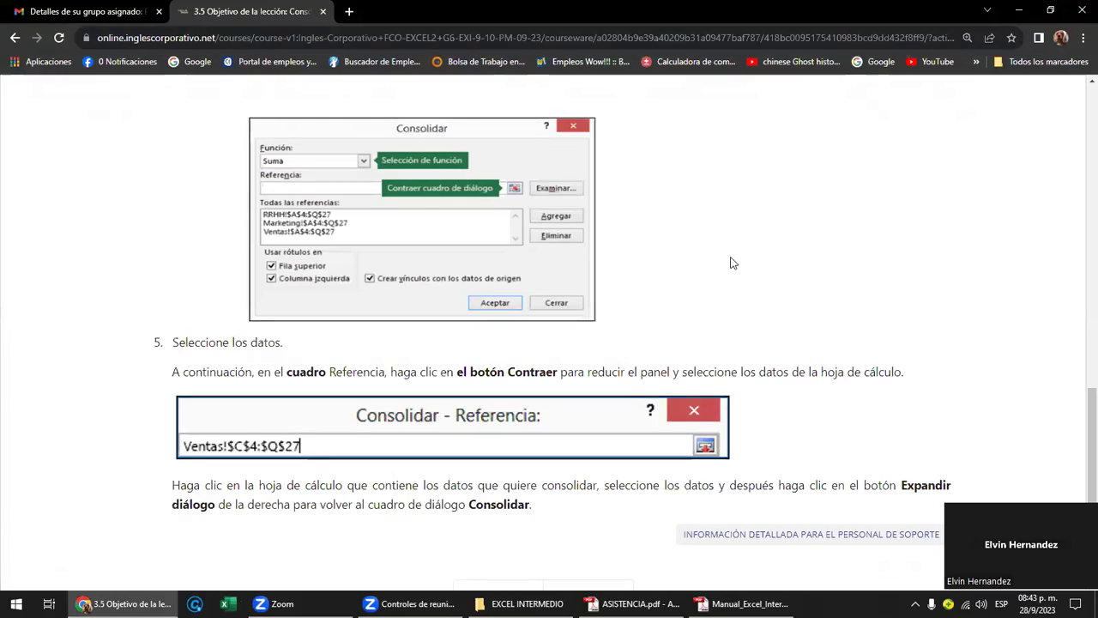
pyautogui.scroll(20, 649, 323)
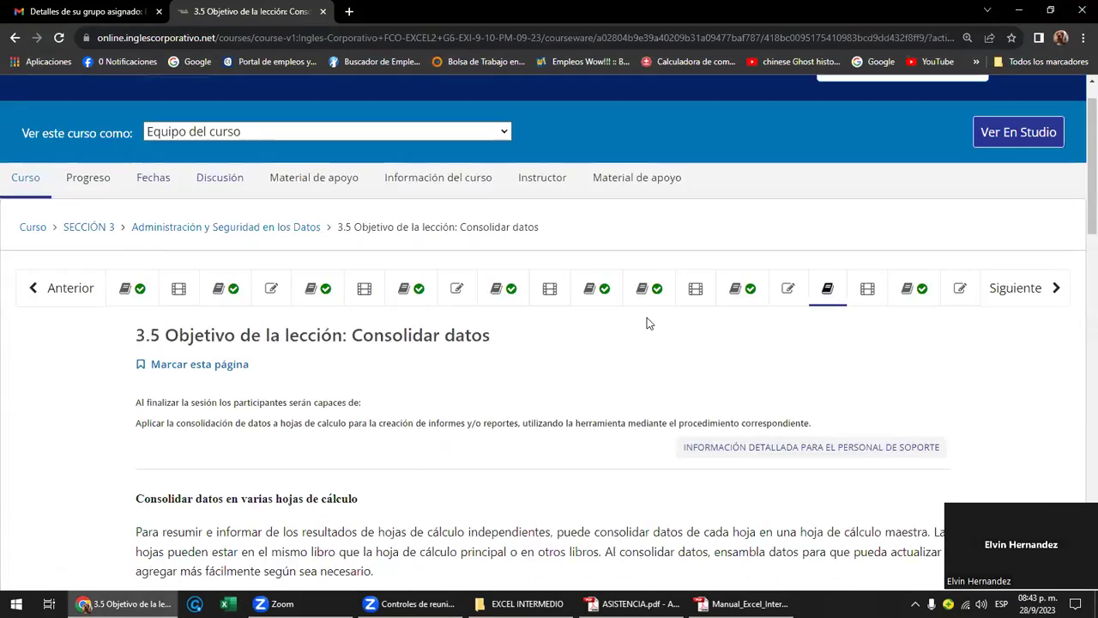
pyautogui.scroll(-18, 649, 323)
pyautogui.scroll(-4, 648, 324)
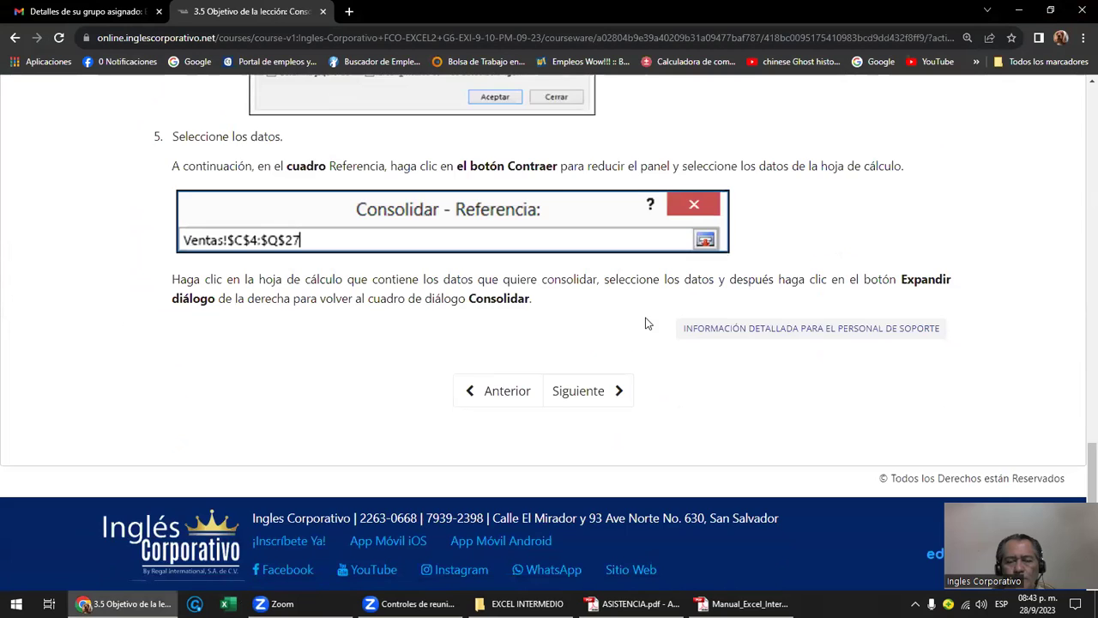
pyautogui.scroll(2, 648, 323)
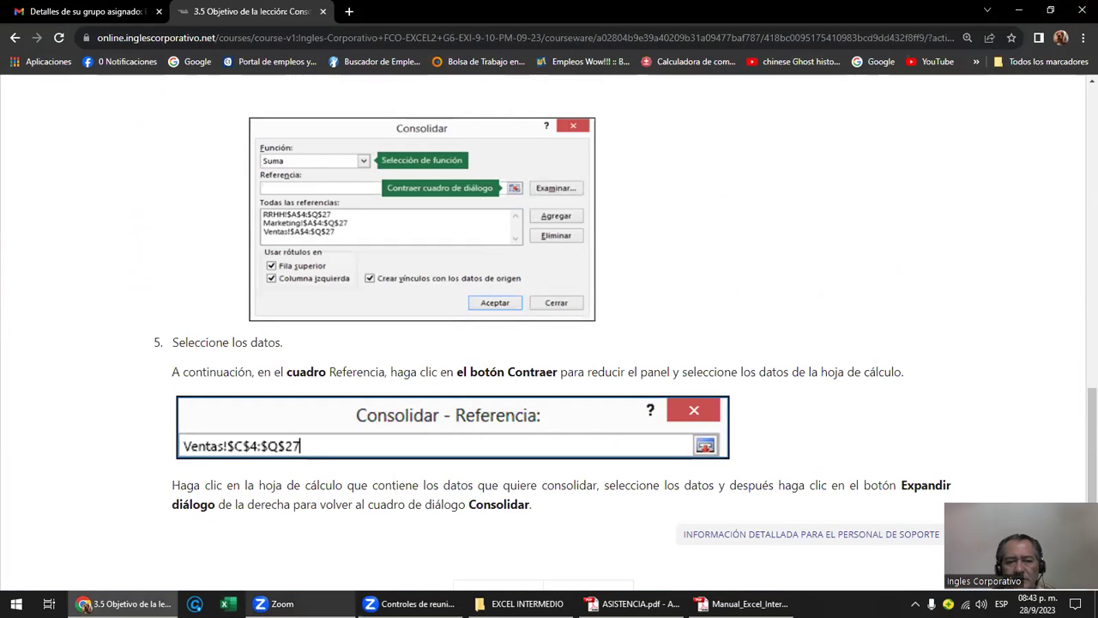
pyautogui.click(527, 603)
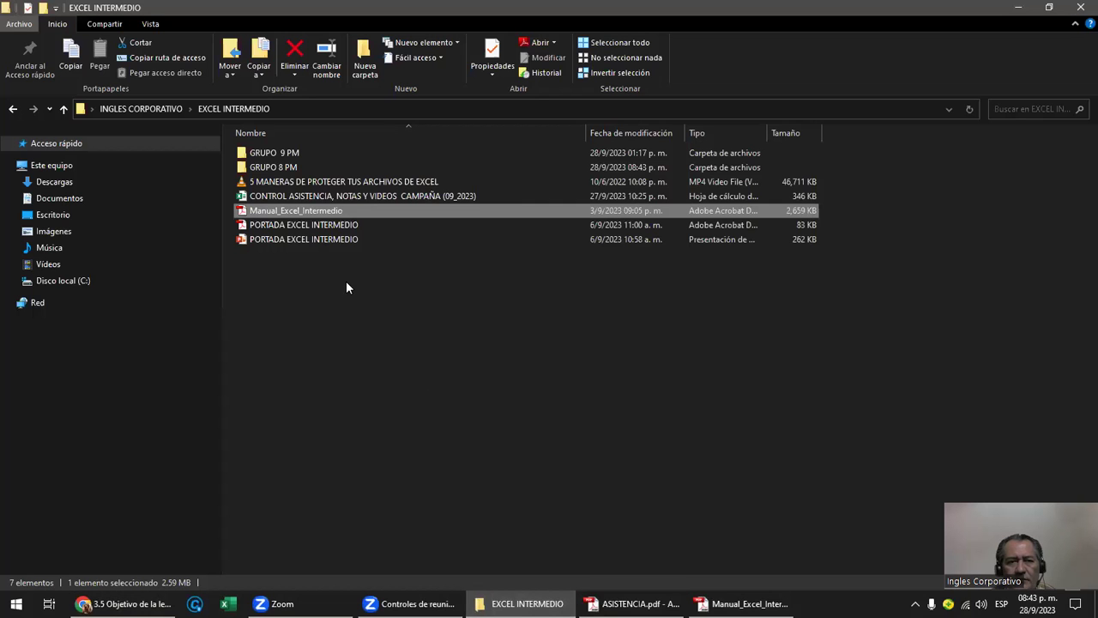
# - Open 14- CONSOLIDAR DATOS 2 from the GRUPO 8 PM folder and enable editing
pyautogui.doubleClick(280, 166)
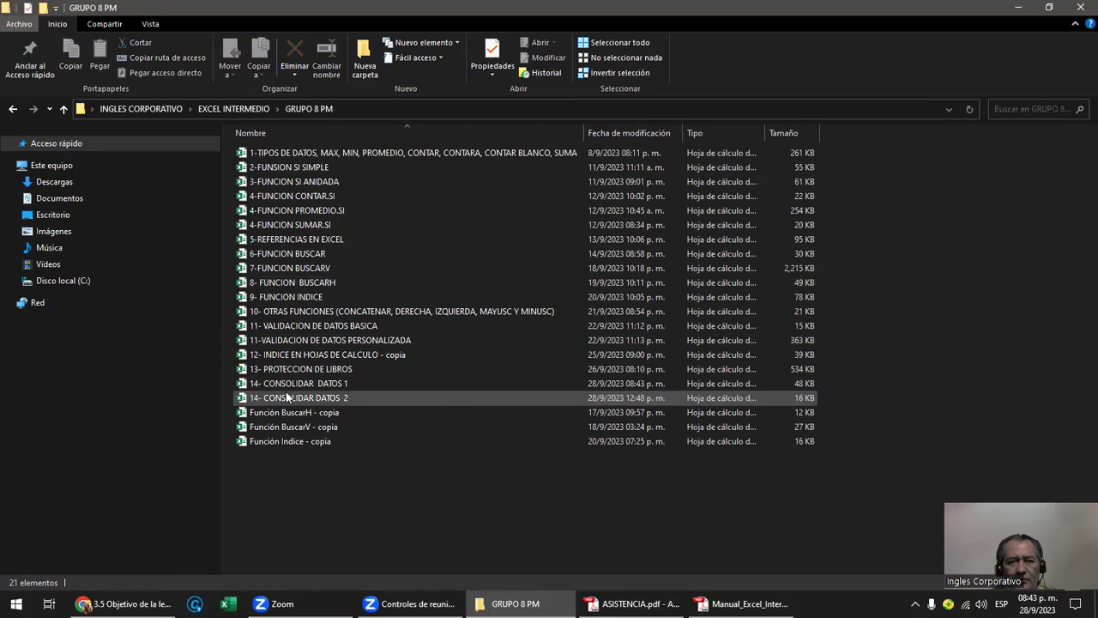
pyautogui.click(330, 398)
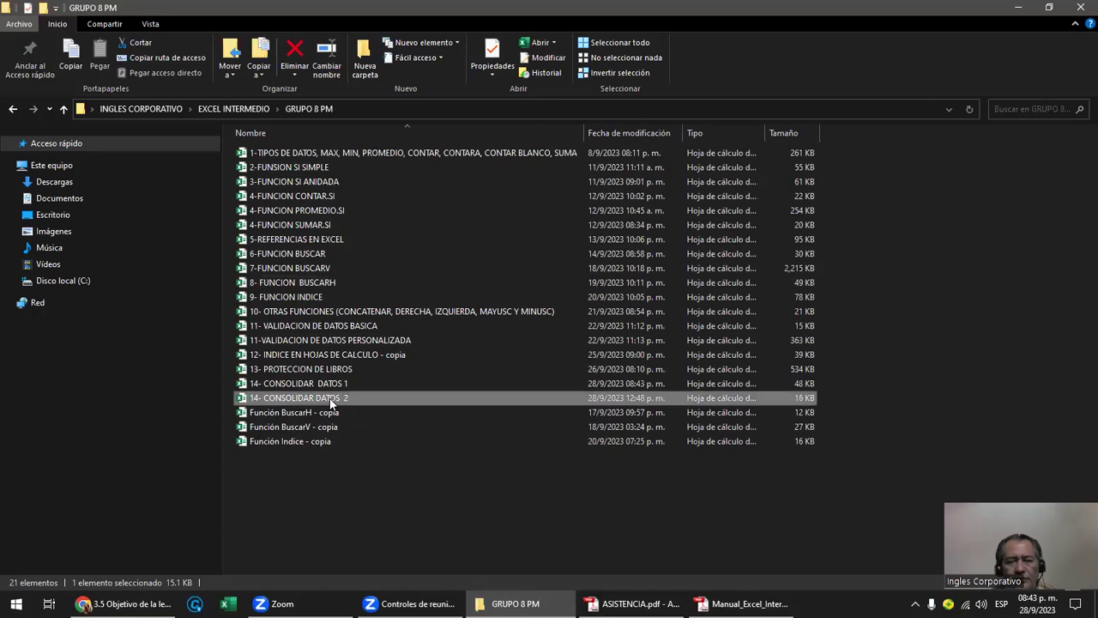
pyautogui.doubleClick(330, 398)
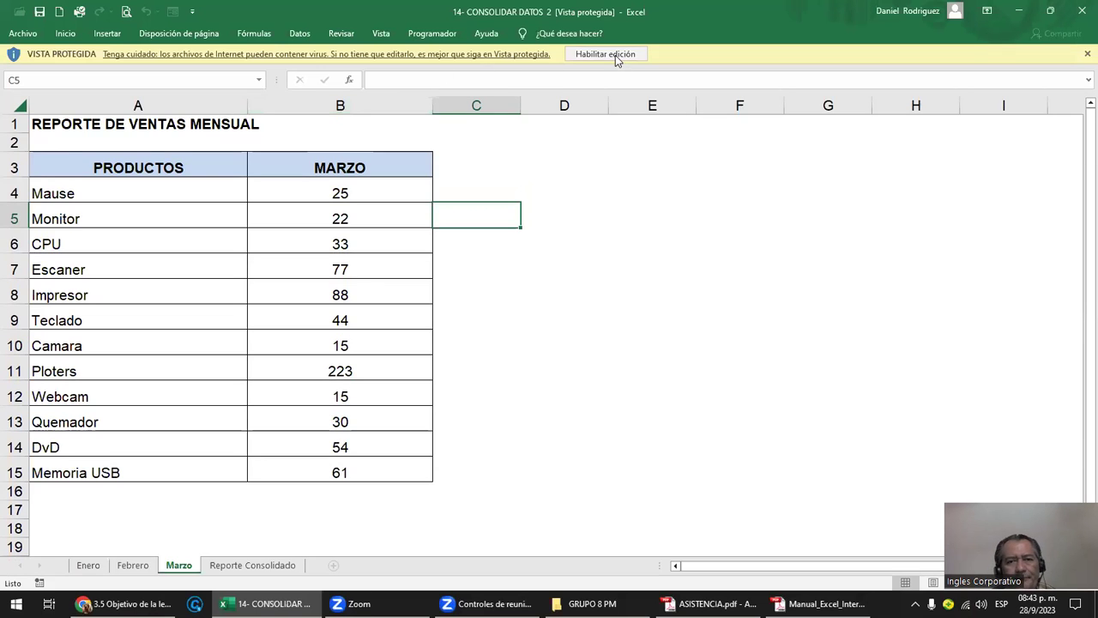
pyautogui.click(609, 54)
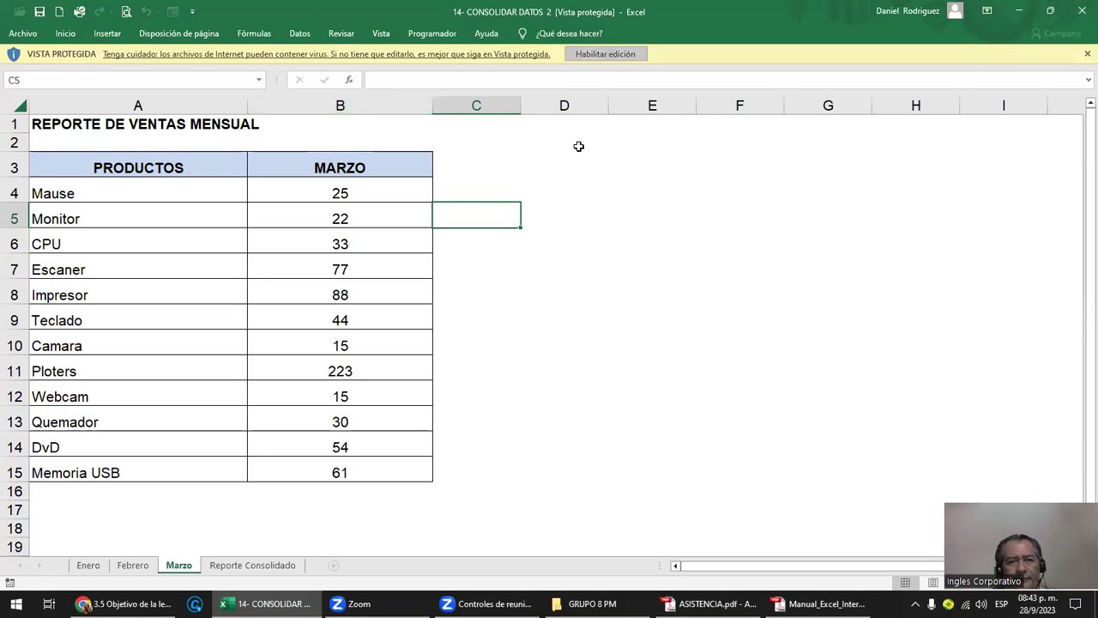
# - Review the Enero sheet's quantities B4:B15 and product names A4:A15
pyautogui.click(88, 565)
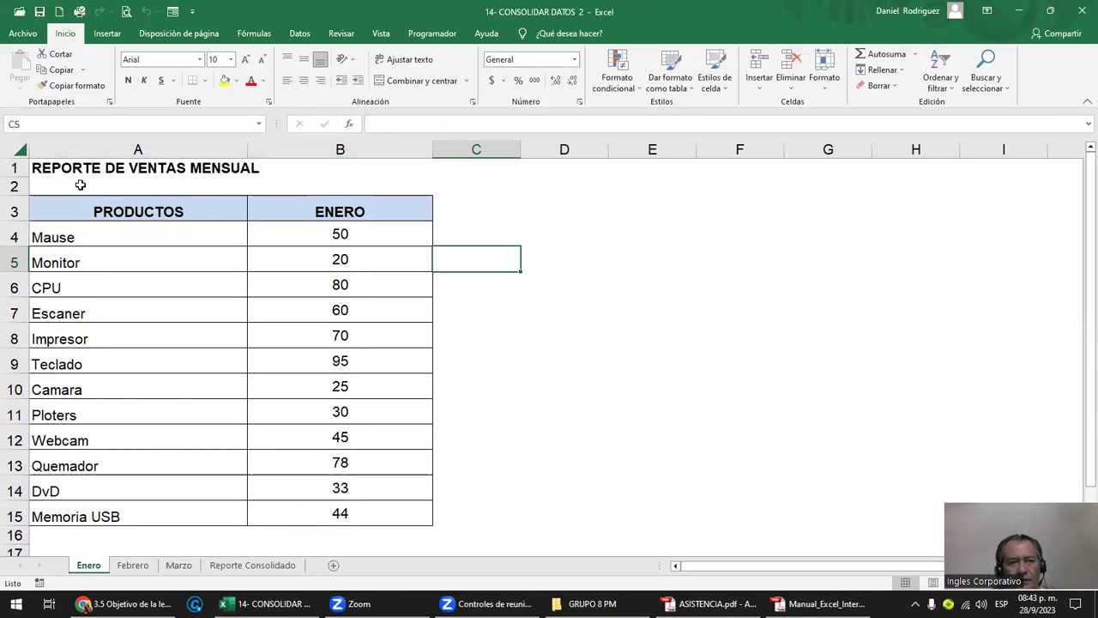
pyautogui.moveTo(343, 234); pyautogui.dragTo(367, 518)
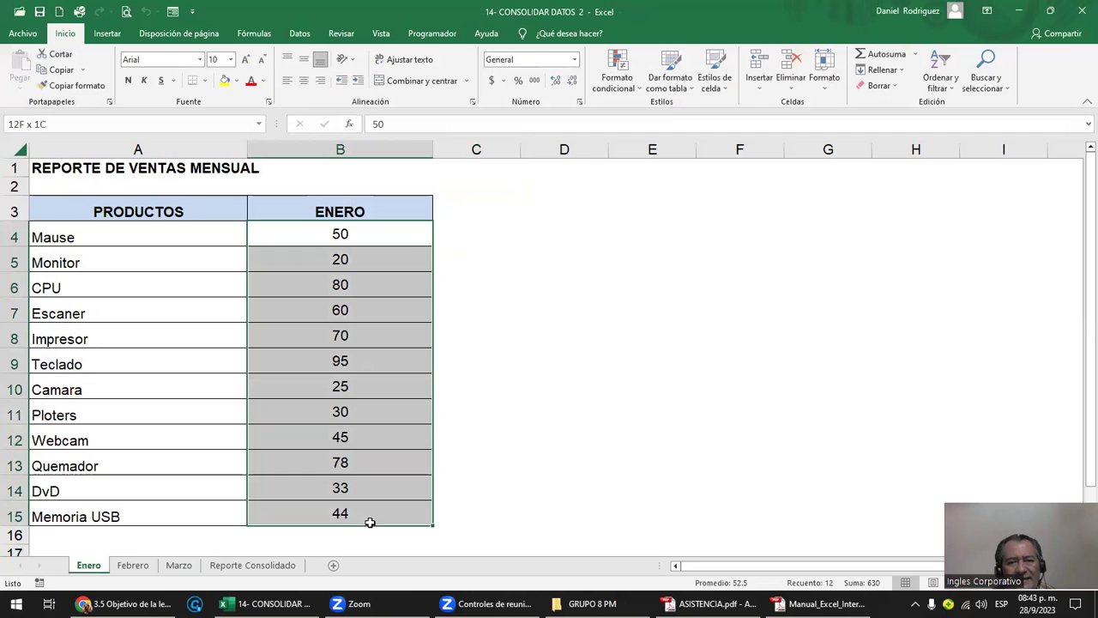
pyautogui.click(132, 242)
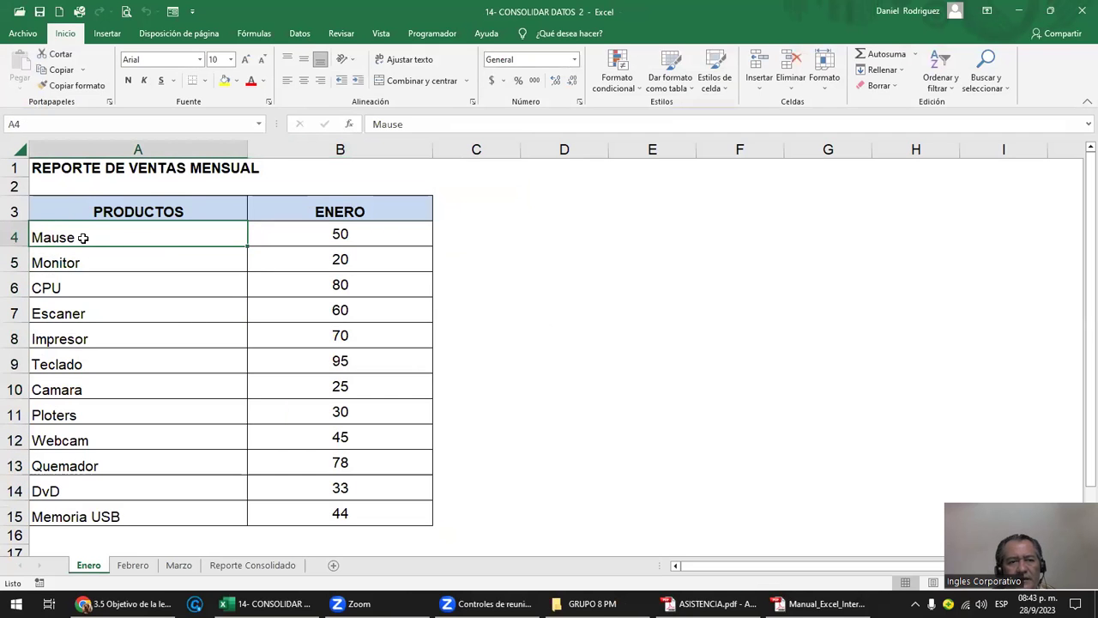
pyautogui.moveTo(88, 287); pyautogui.dragTo(129, 515)
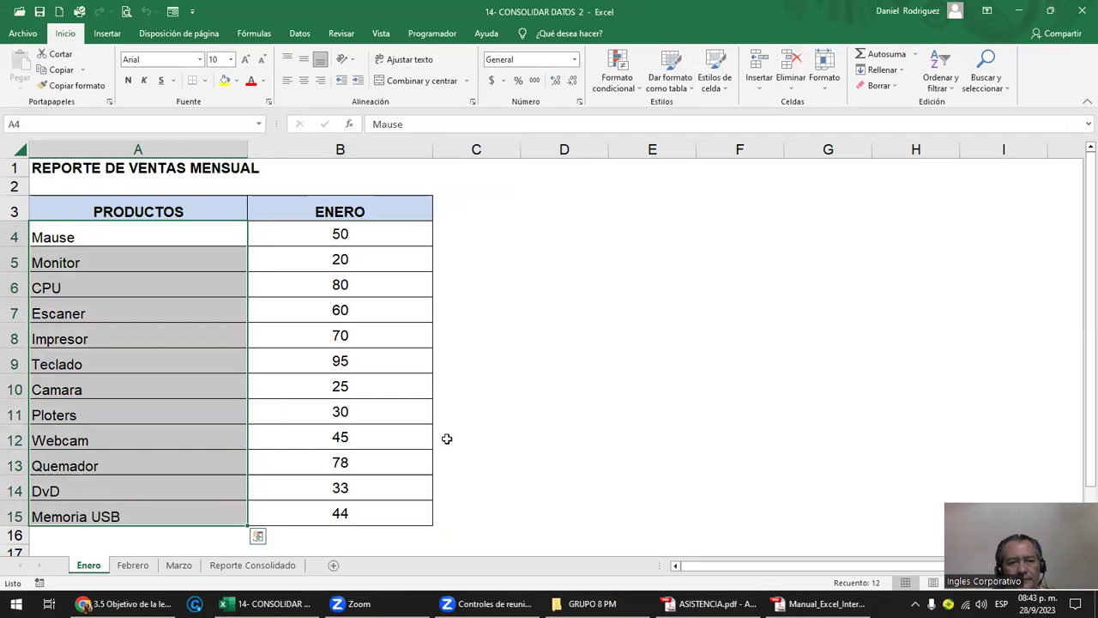
pyautogui.click(495, 415)
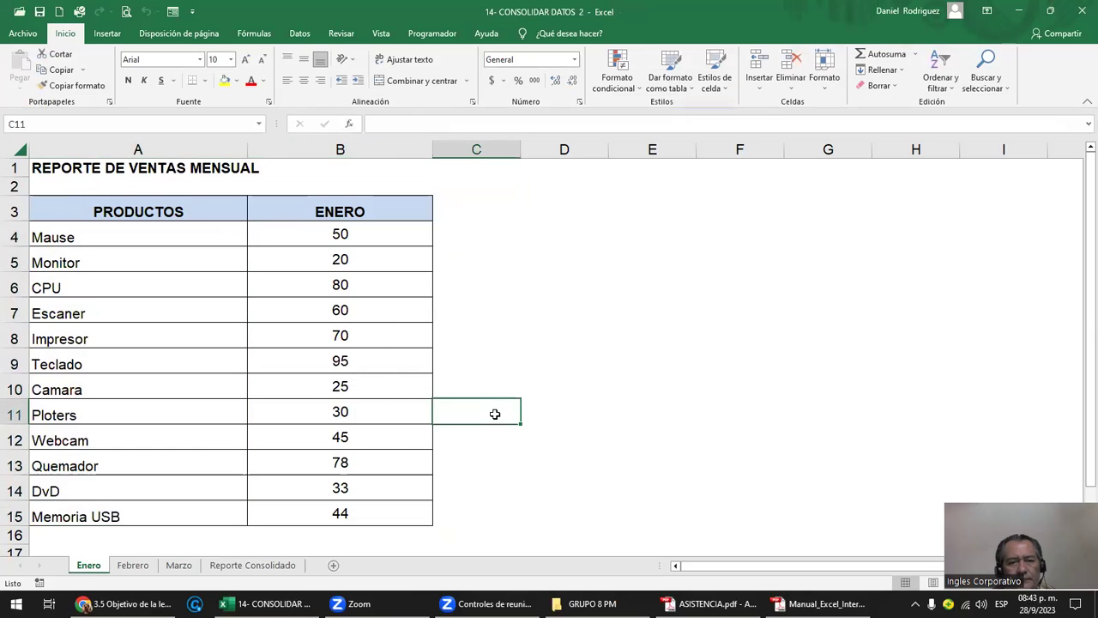
# - Check the Febrero and Marzo quantities, then bring up the Reporte Consolidado sheet
pyautogui.click(133, 568)
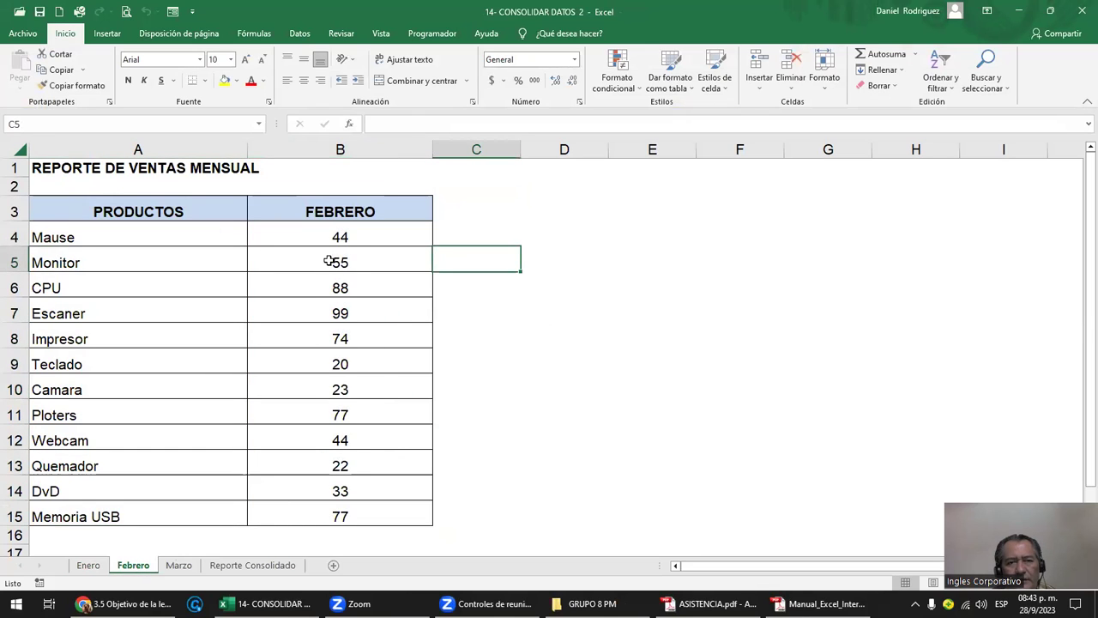
pyautogui.moveTo(347, 234); pyautogui.dragTo(361, 519)
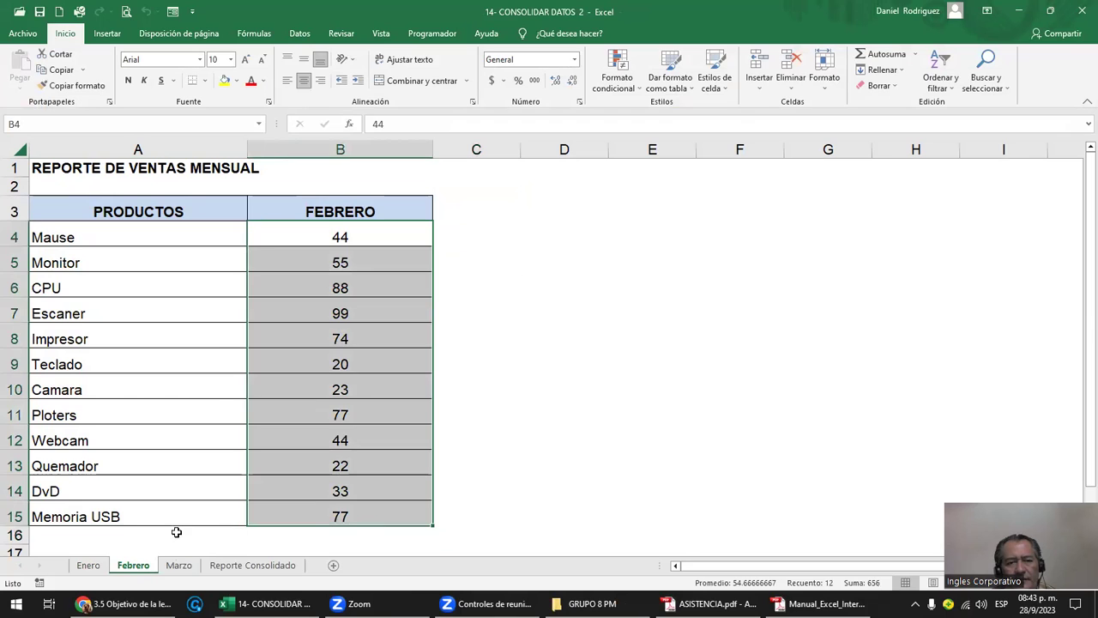
pyautogui.click(178, 564)
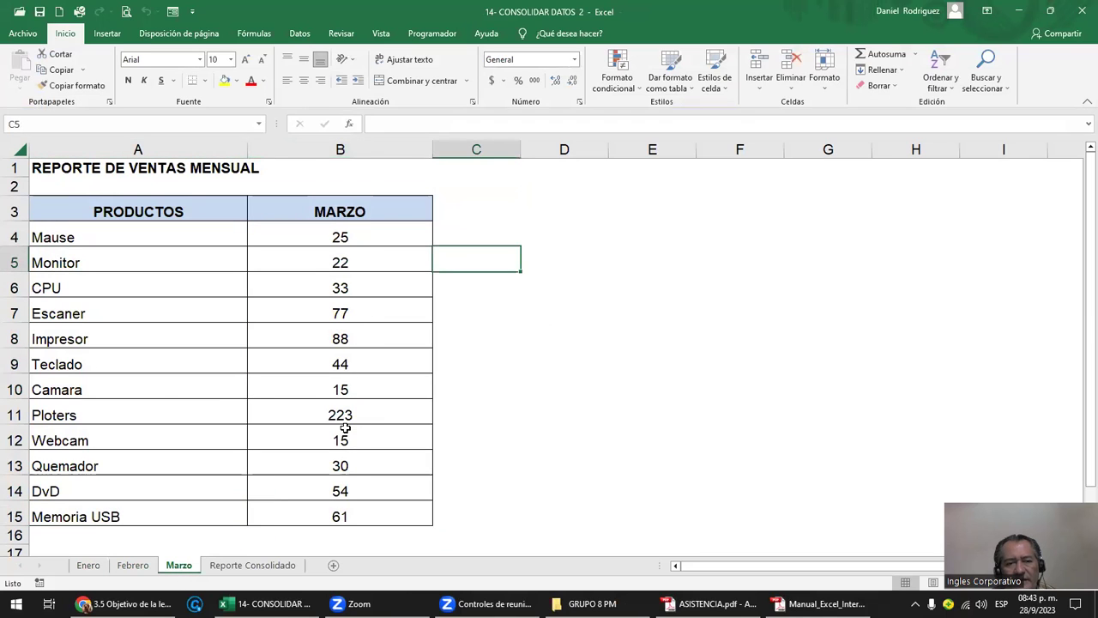
pyautogui.click(252, 565)
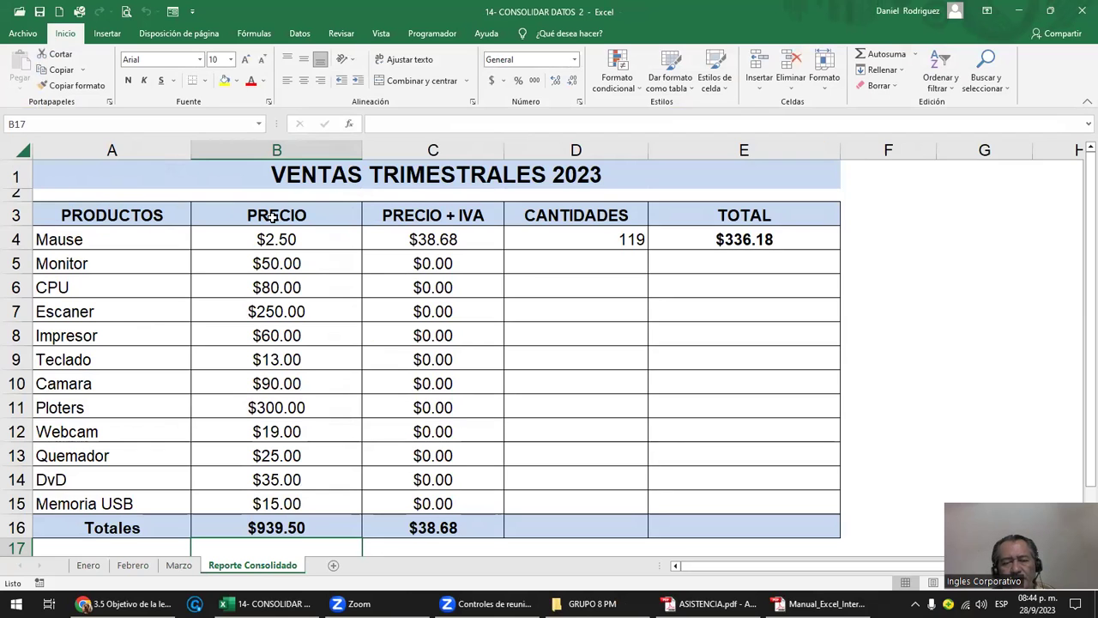
pyautogui.moveTo(140, 220); pyautogui.dragTo(278, 495)
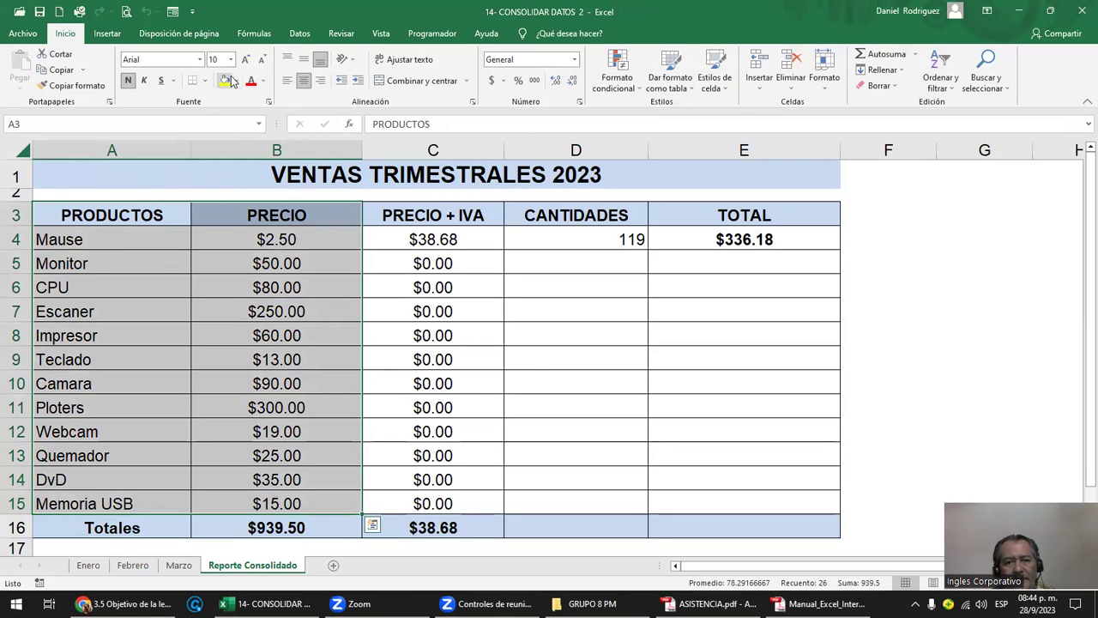
pyautogui.click(228, 79)
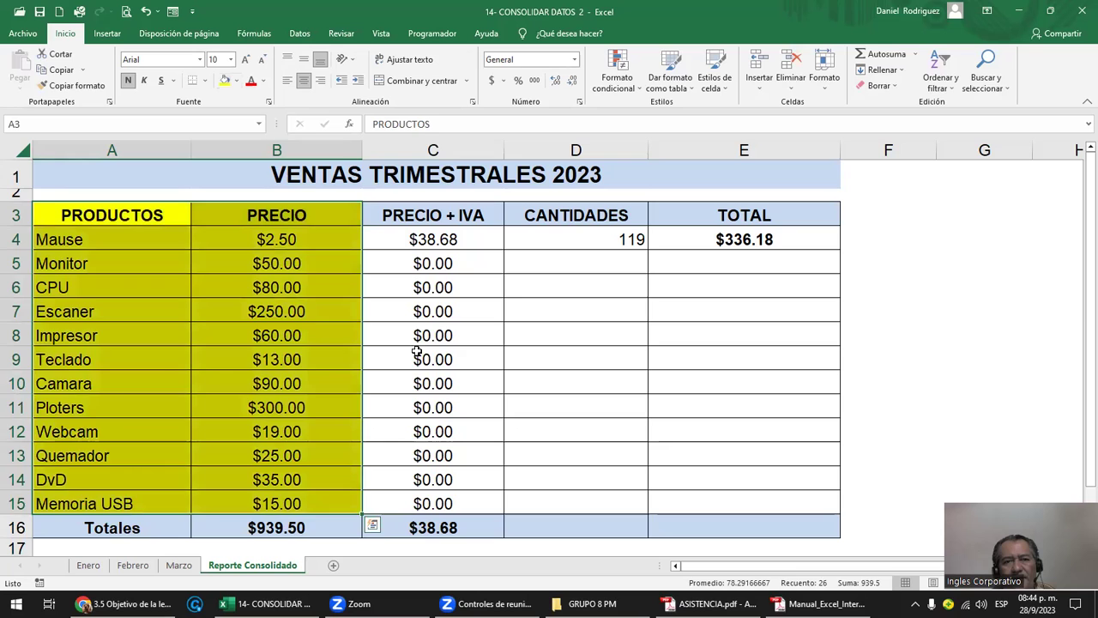
pyautogui.click(458, 348)
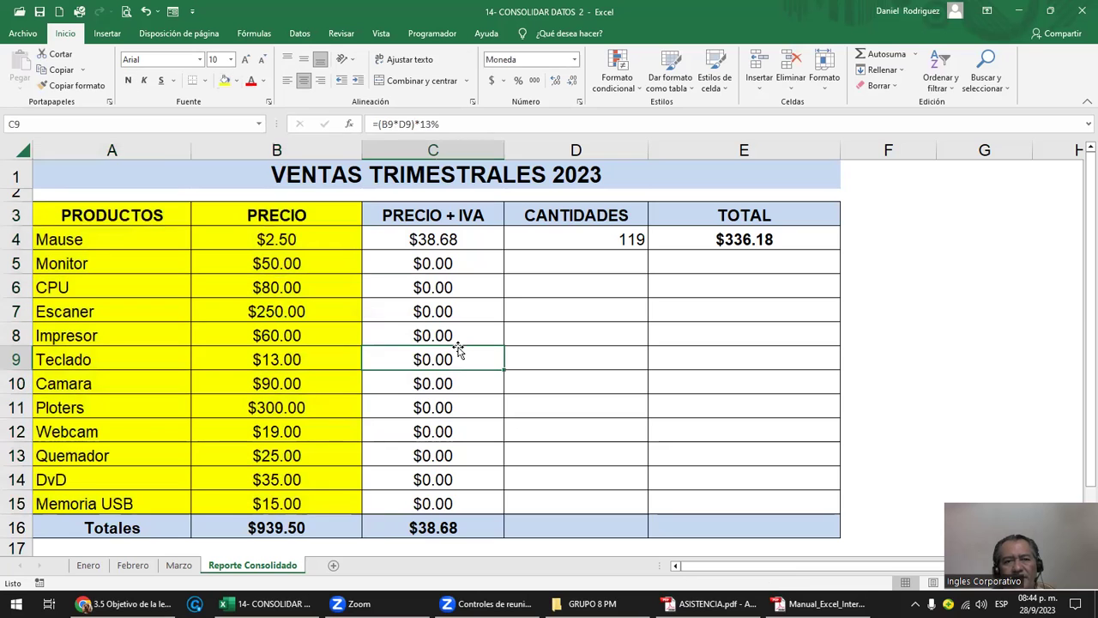
pyautogui.click(180, 565)
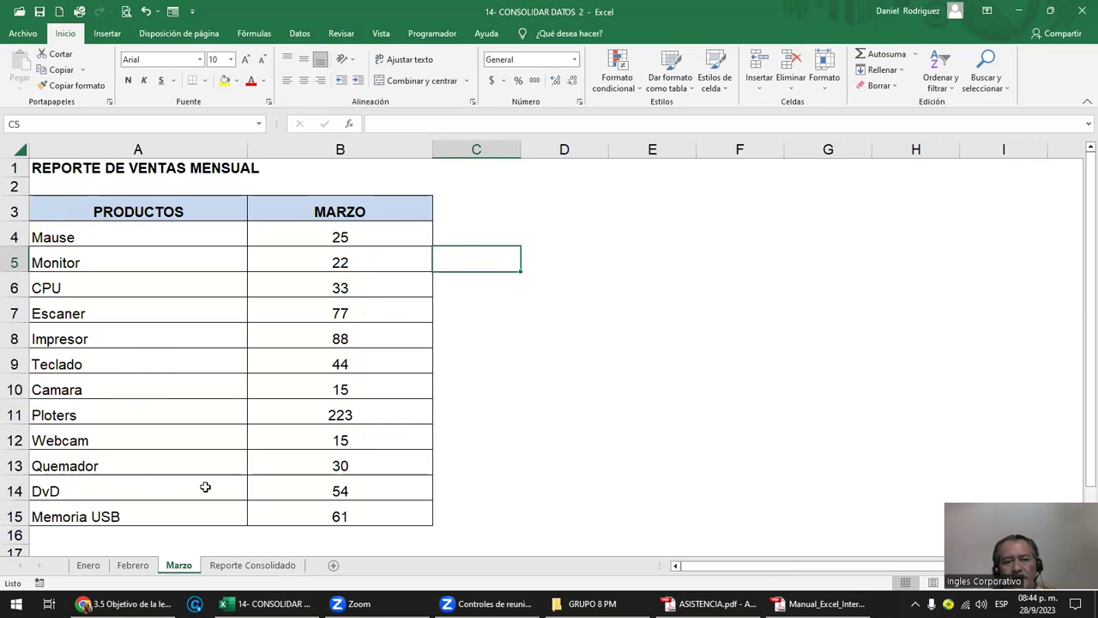
pyautogui.click(226, 566)
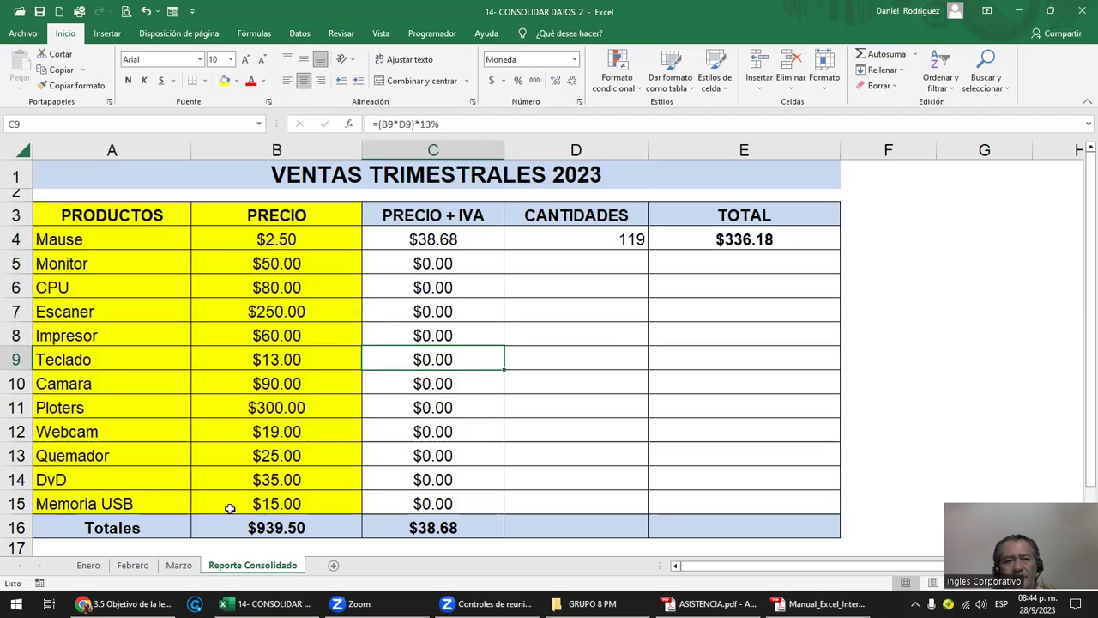
pyautogui.moveTo(112, 215); pyautogui.dragTo(277, 504)
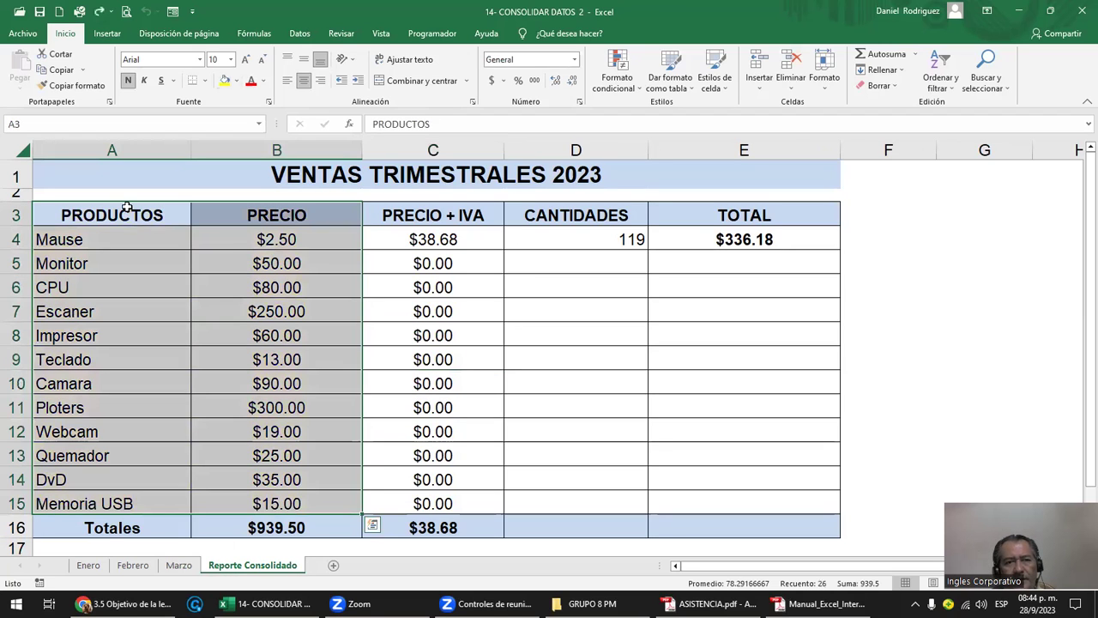
pyautogui.click(125, 217)
pyautogui.moveTo(121, 258); pyautogui.dragTo(147, 504)
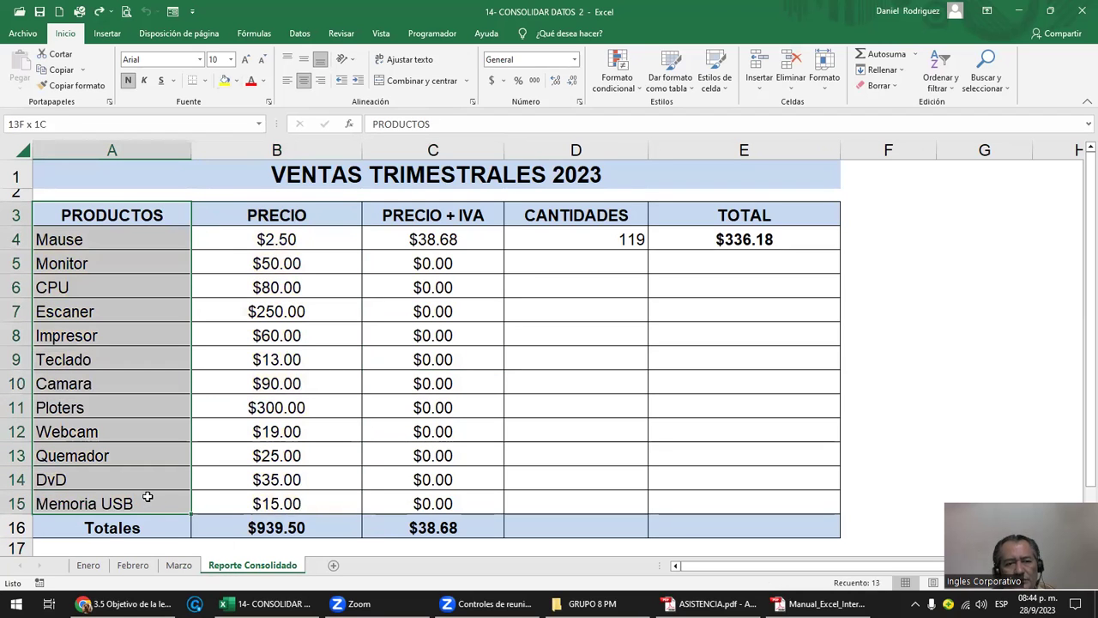
pyautogui.keyDown('ctrl'); pyautogui.moveTo(604, 217); pyautogui.dragTo(624, 498); pyautogui.keyUp('ctrl')
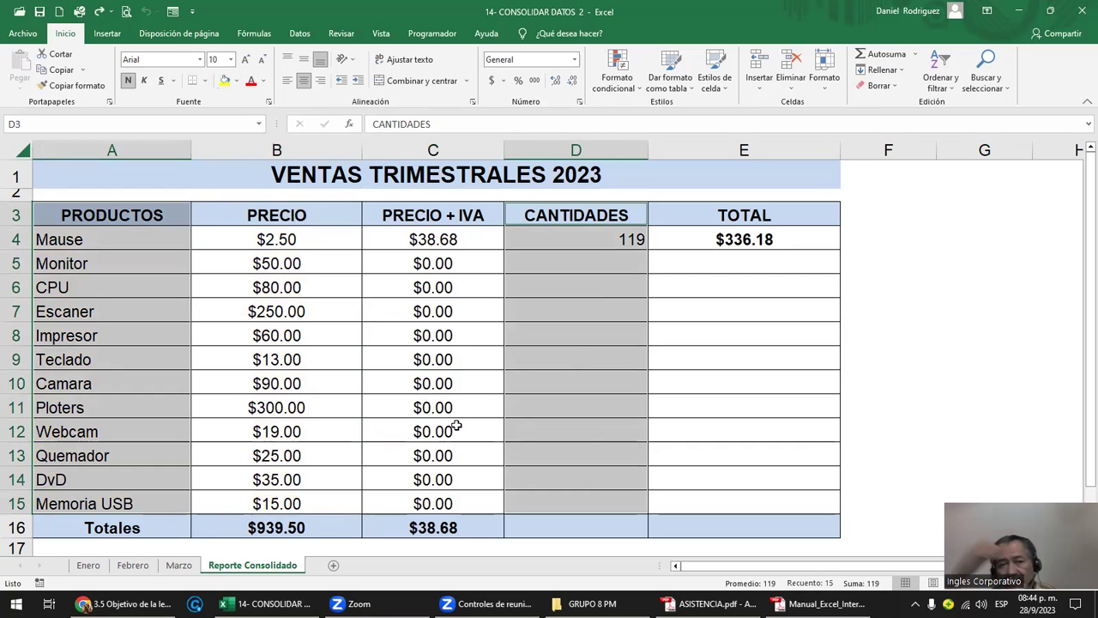
pyautogui.click(582, 259)
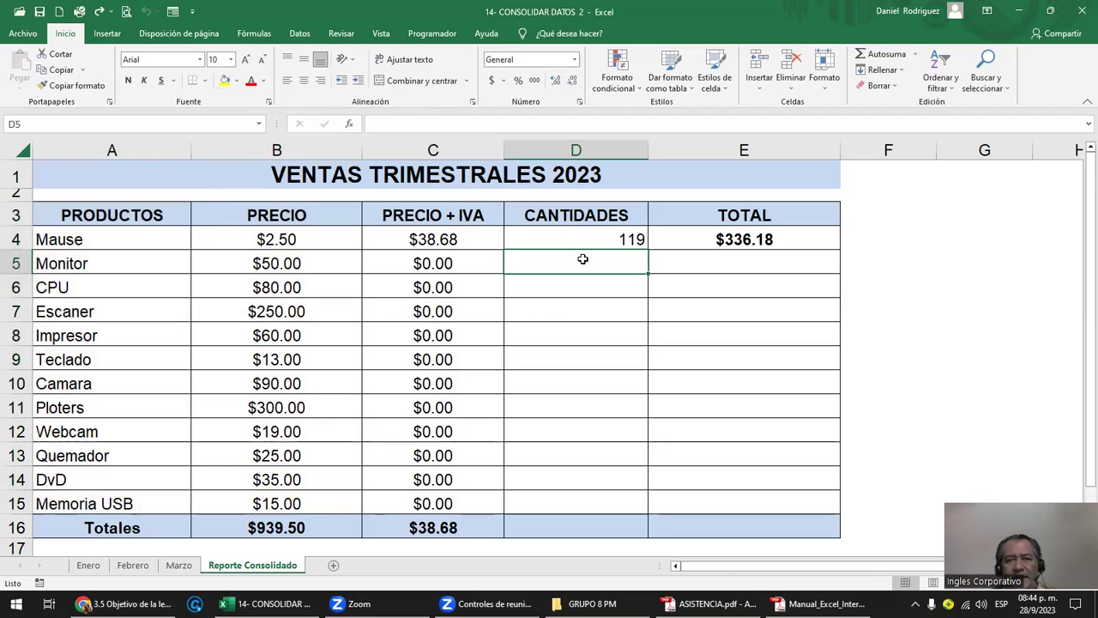
pyautogui.click(111, 239)
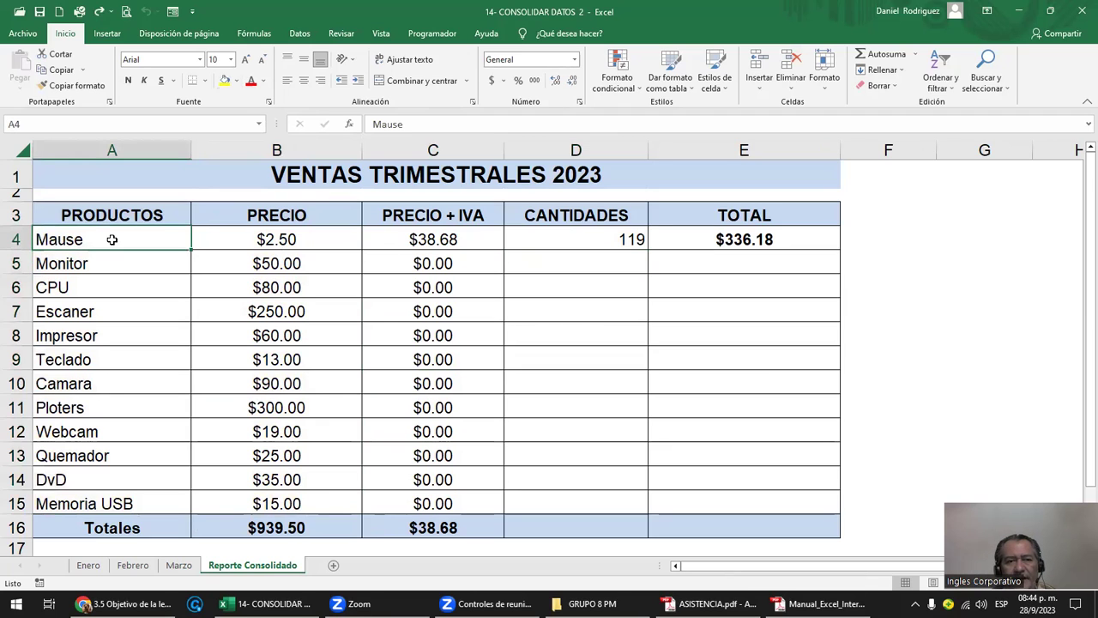
pyautogui.click(576, 239)
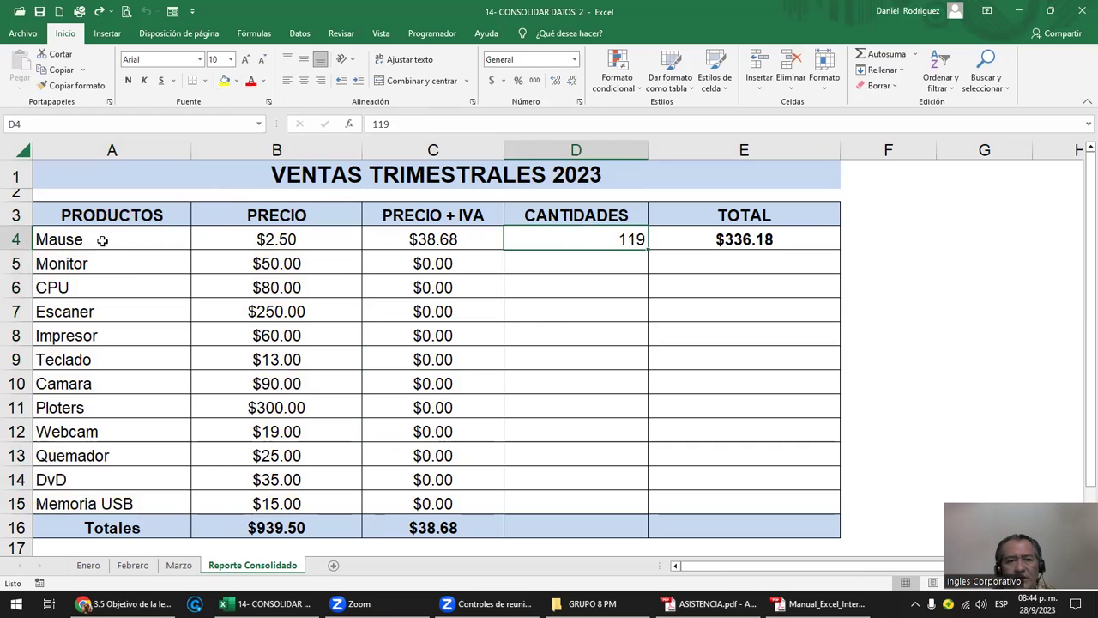
pyautogui.moveTo(102, 240); pyautogui.dragTo(139, 500)
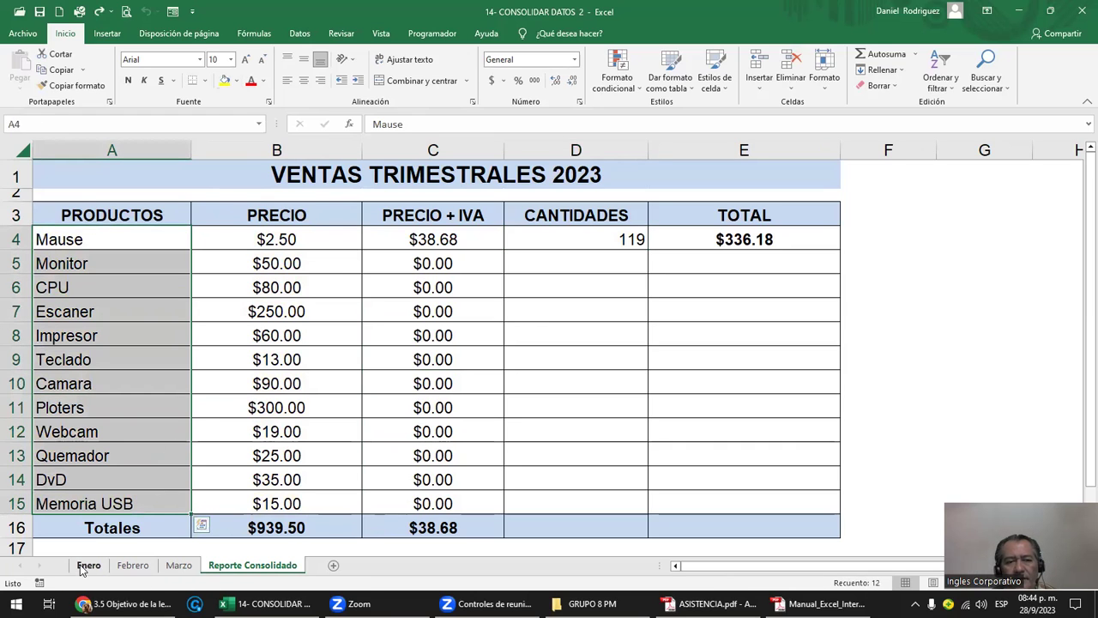
pyautogui.click(387, 546)
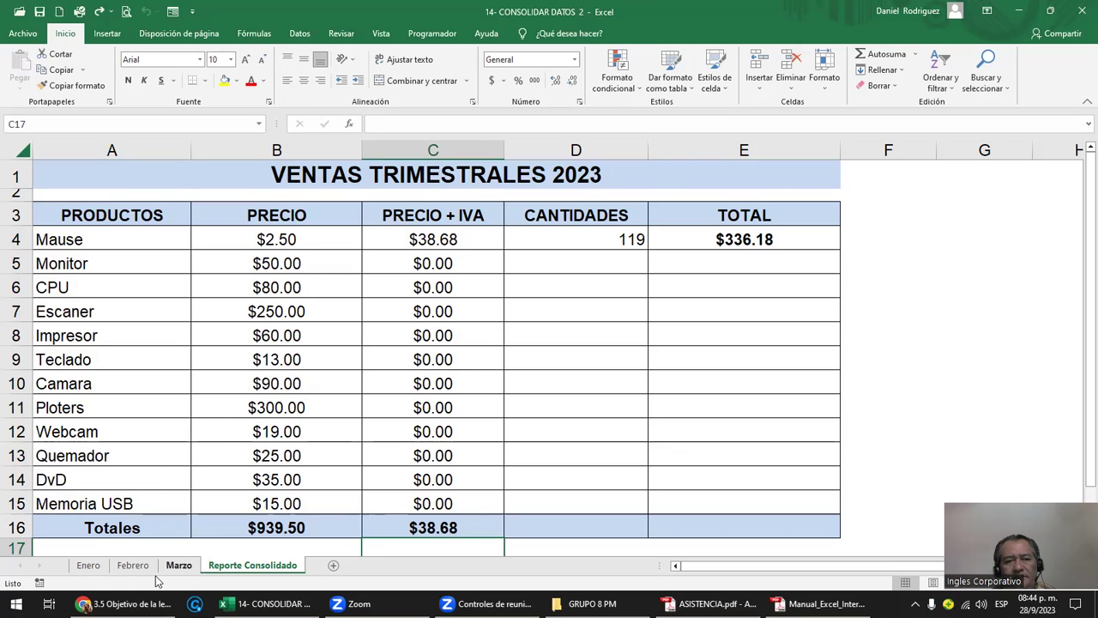
pyautogui.click(89, 564)
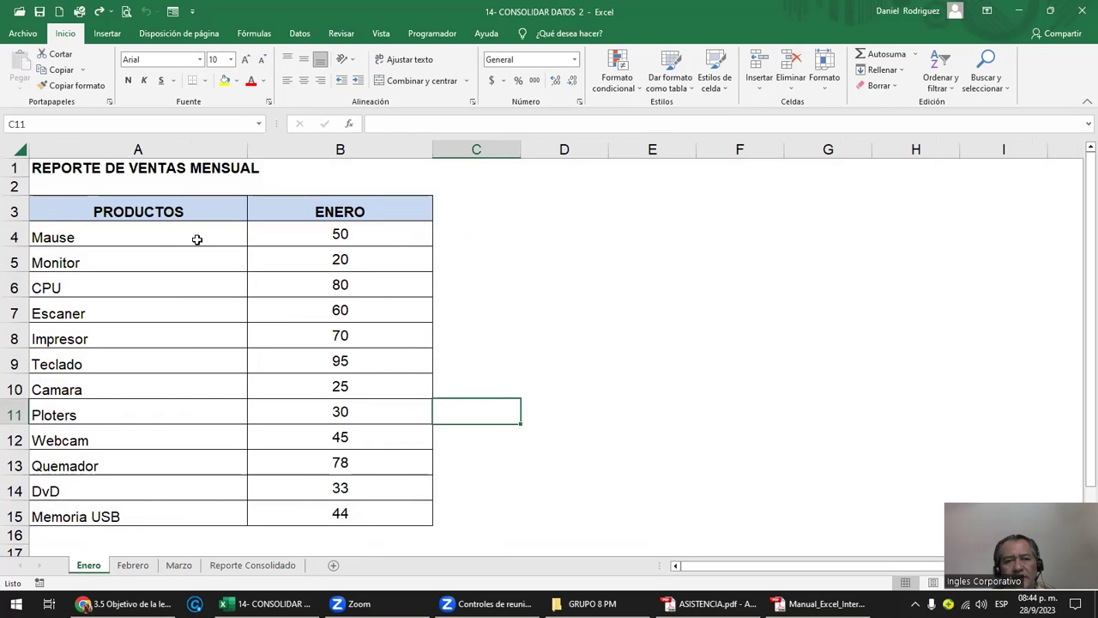
pyautogui.moveTo(154, 234); pyautogui.dragTo(160, 505)
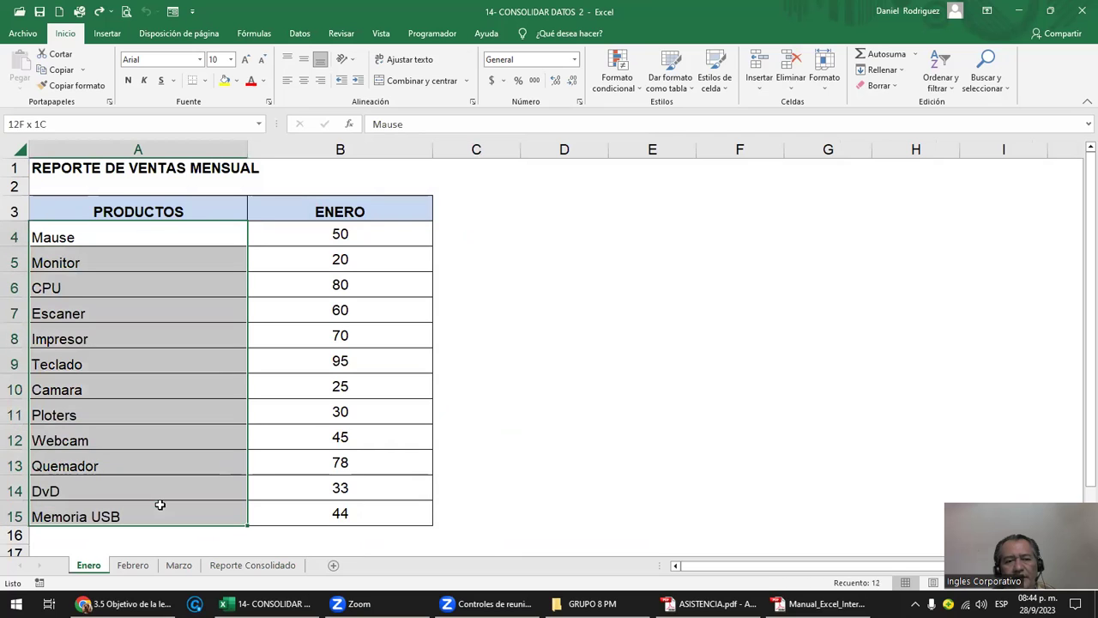
pyautogui.click(346, 236)
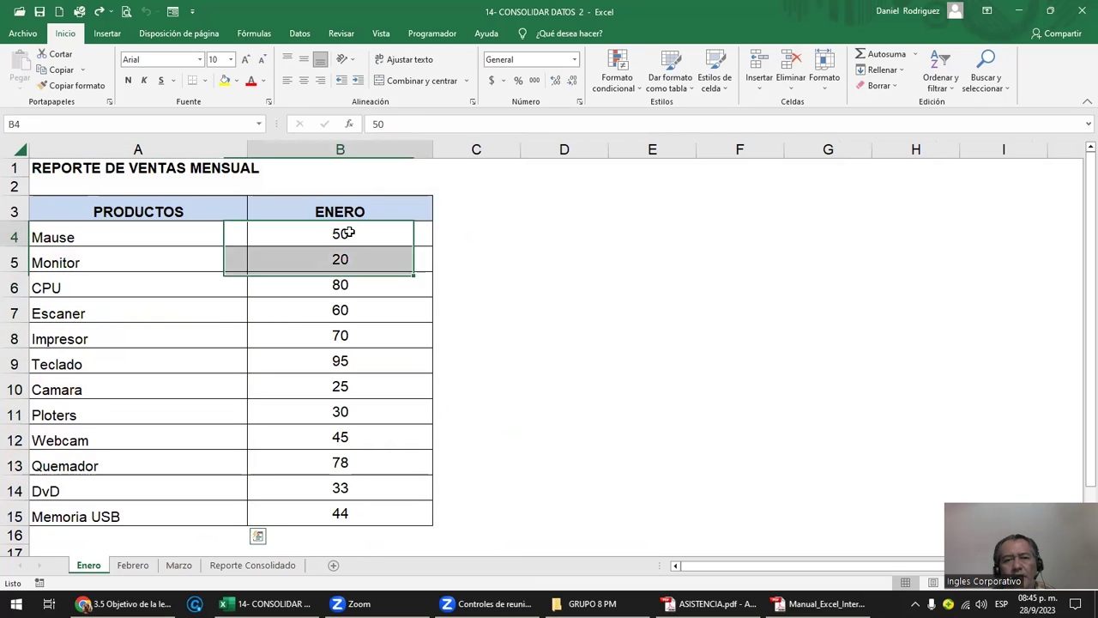
pyautogui.moveTo(355, 276); pyautogui.dragTo(372, 503)
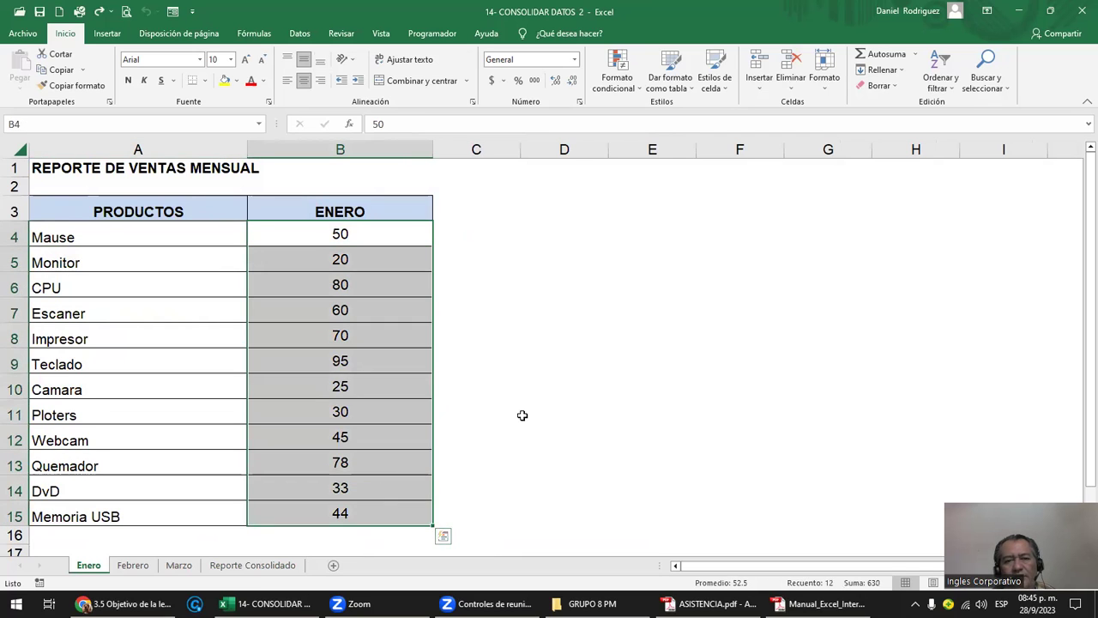
pyautogui.click(523, 415)
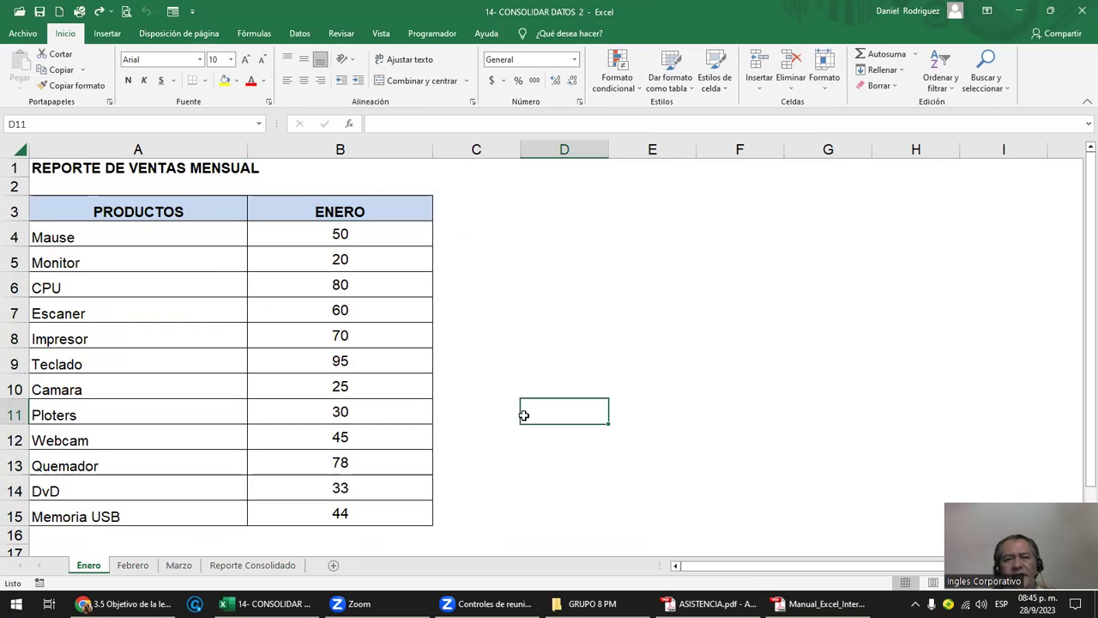
pyautogui.click(184, 231)
pyautogui.click(329, 234)
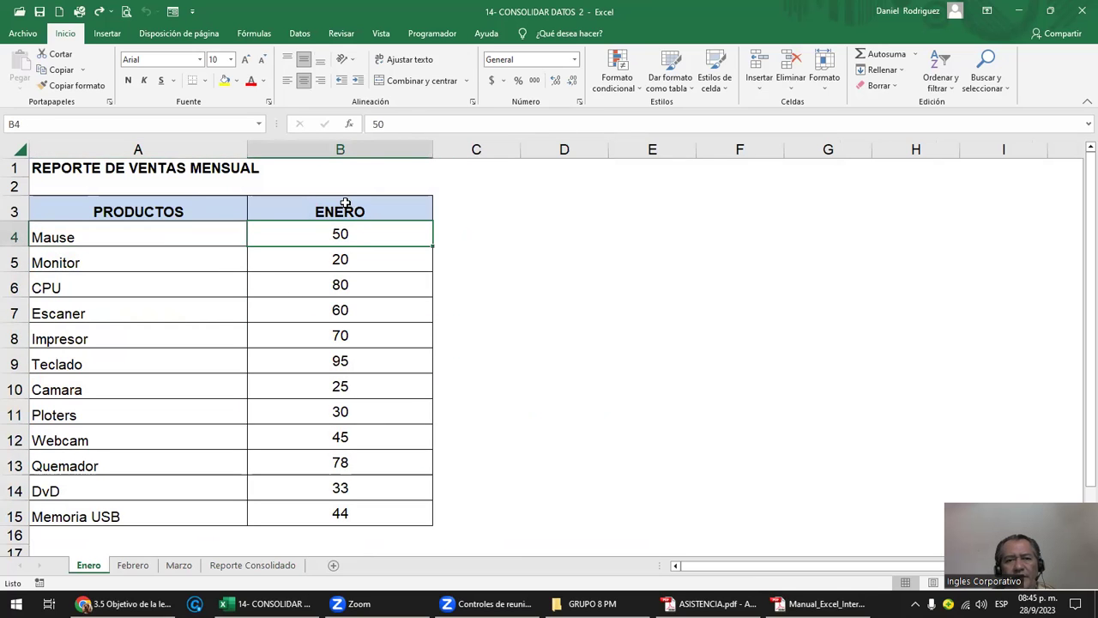
pyautogui.moveTo(346, 207); pyautogui.dragTo(374, 507)
pyautogui.moveTo(171, 211); pyautogui.dragTo(339, 515)
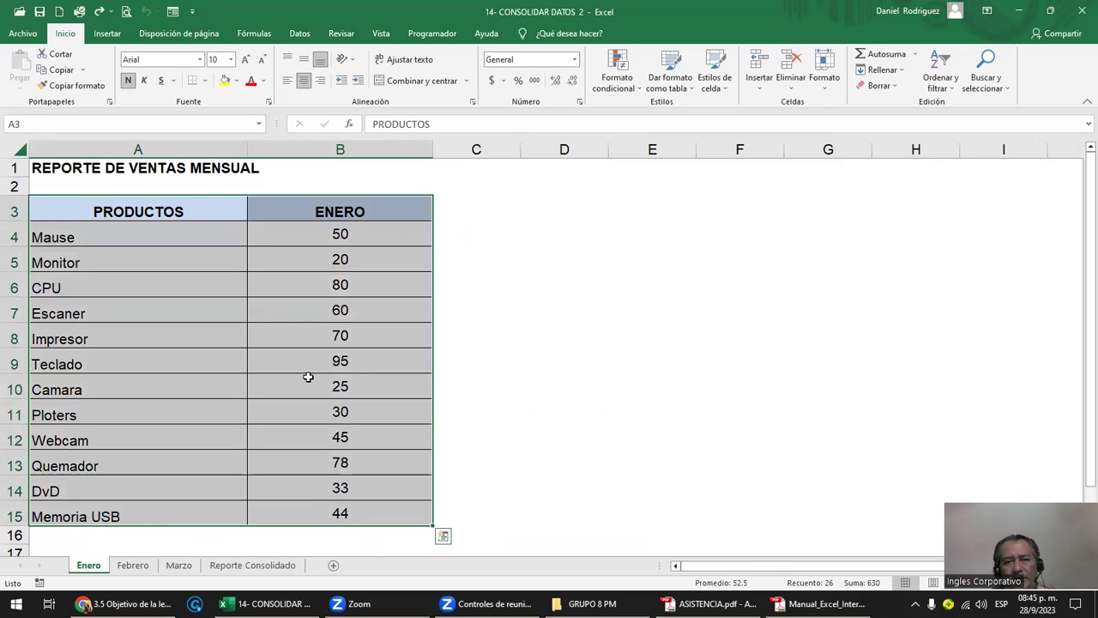
pyautogui.moveTo(314, 210); pyautogui.dragTo(358, 515)
pyautogui.click(616, 412)
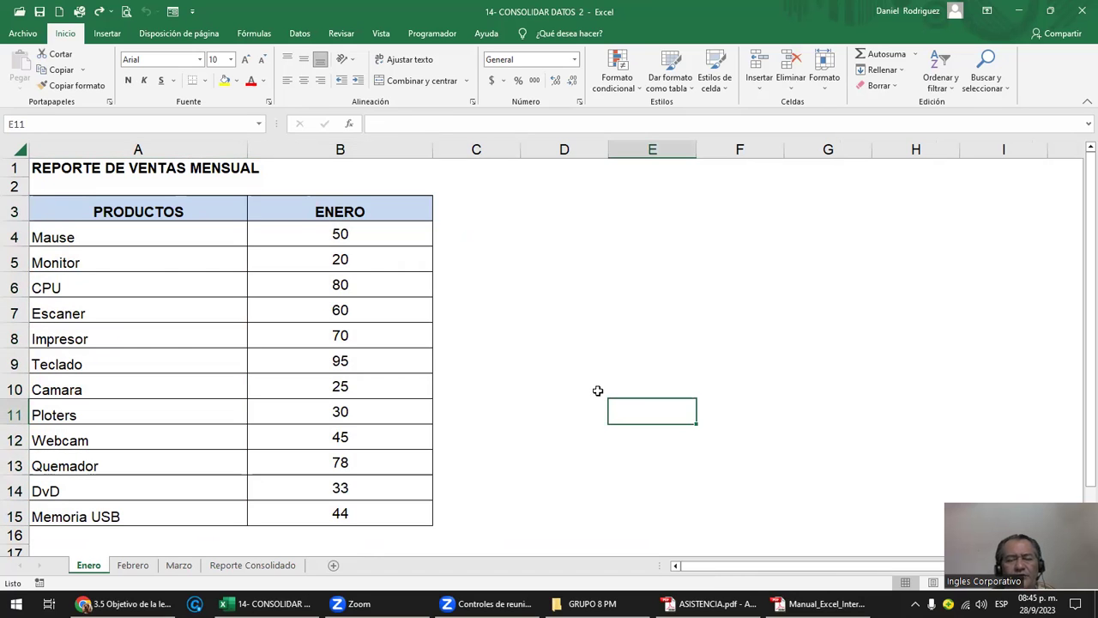
pyautogui.click(189, 221)
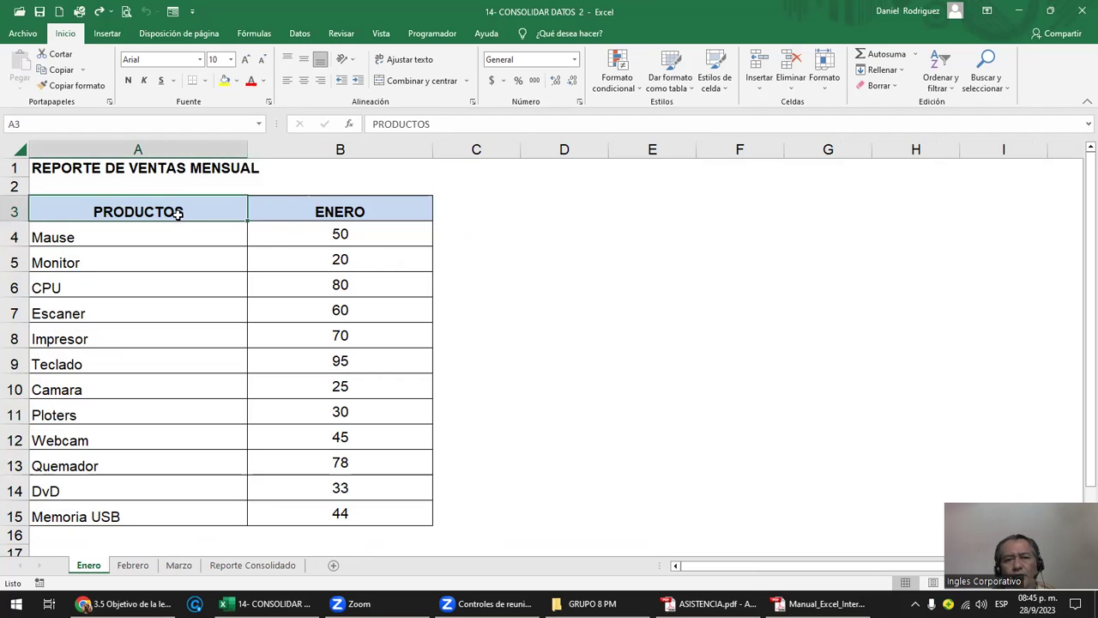
pyautogui.click(299, 213)
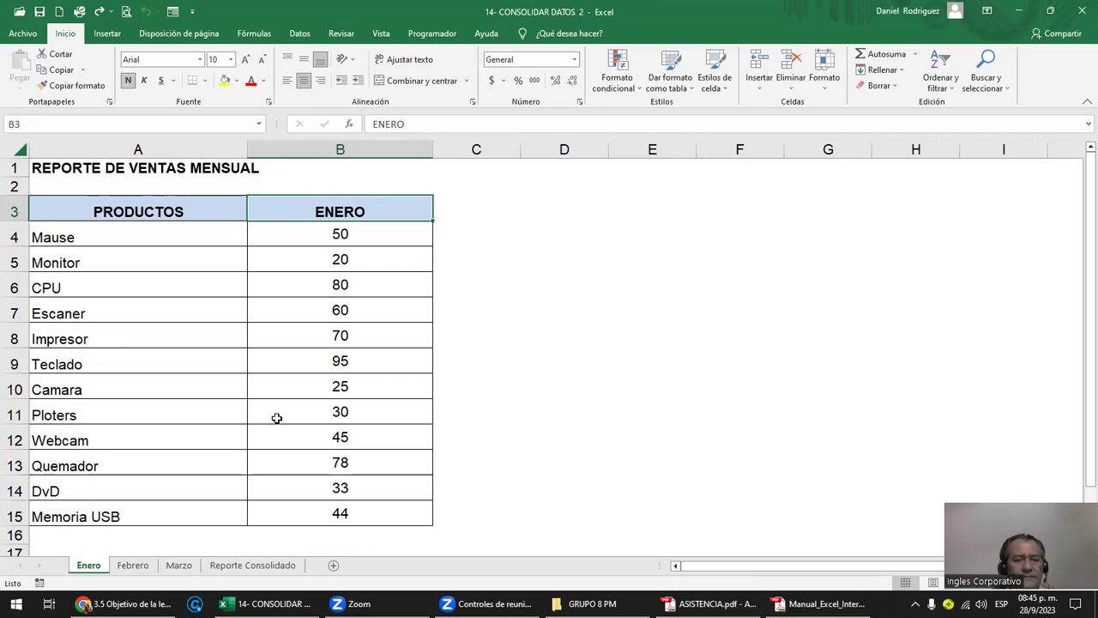
pyautogui.click(258, 566)
pyautogui.moveTo(584, 215); pyautogui.dragTo(570, 526)
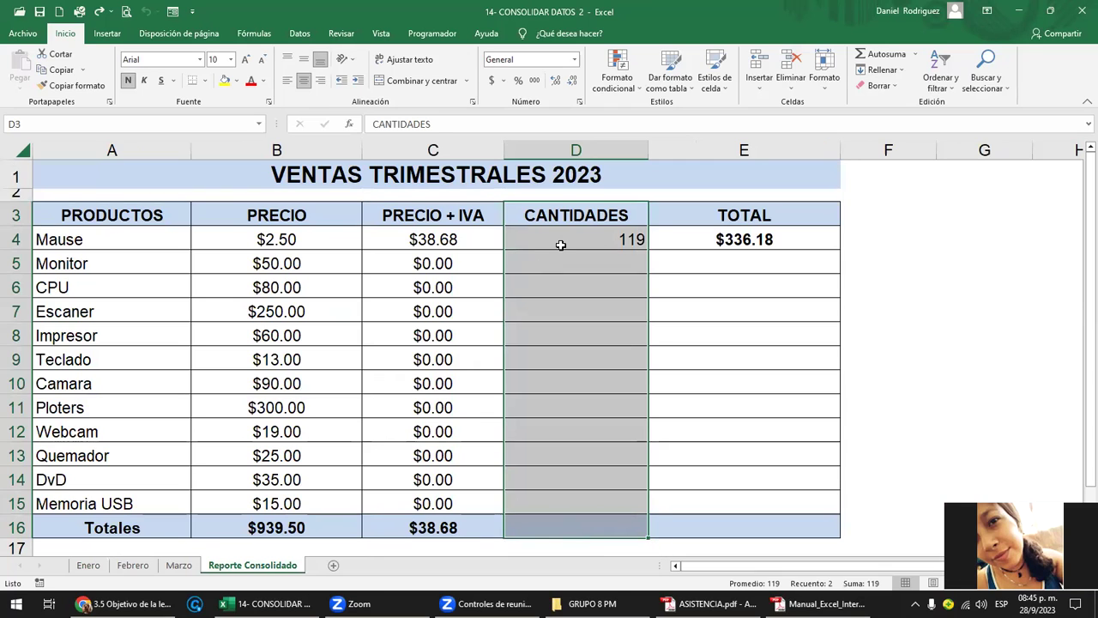
# - Clear Mause's quantity 119 and duplicate the sheet as Reporte Consolidado (2)
pyautogui.click(607, 239)
pyautogui.press('Delete')
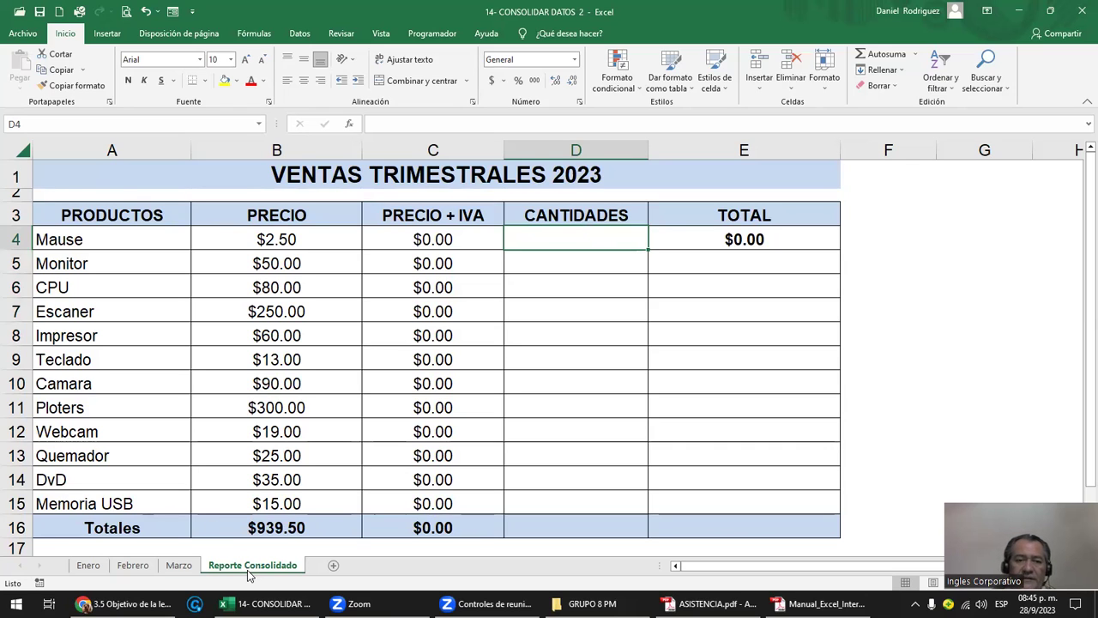
pyautogui.moveTo(330, 569); pyautogui.dragTo(333, 573)
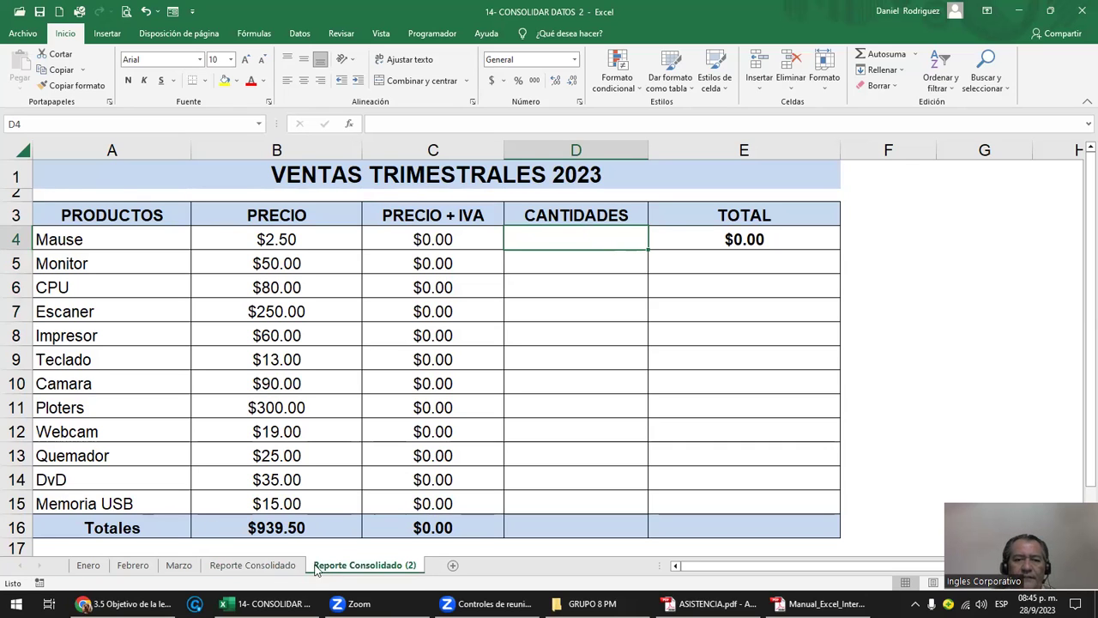
pyautogui.click(260, 565)
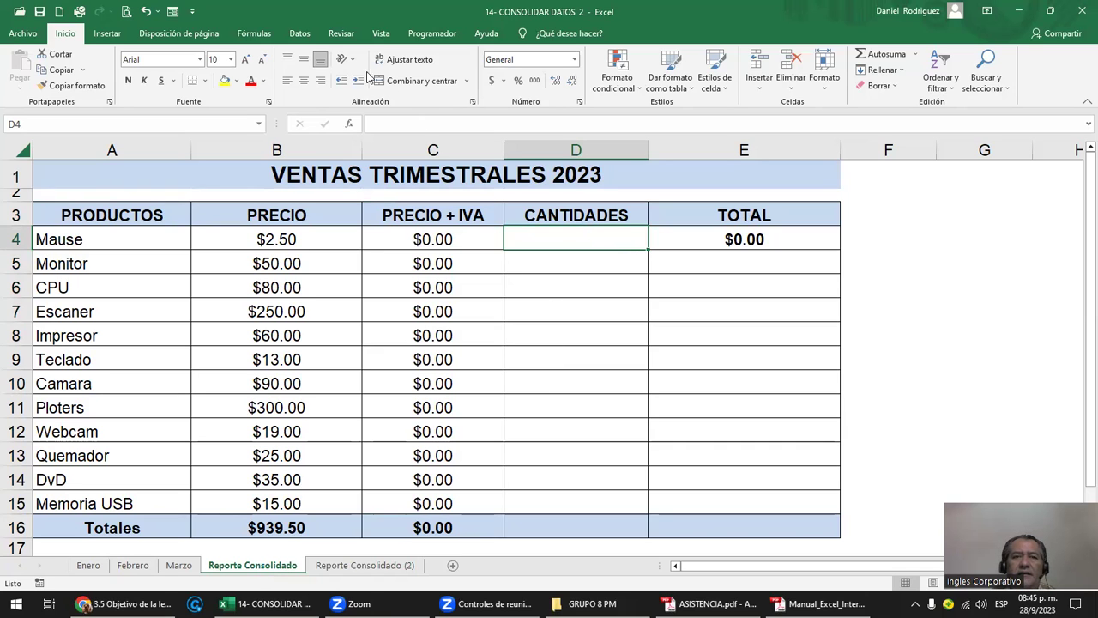
pyautogui.click(299, 33)
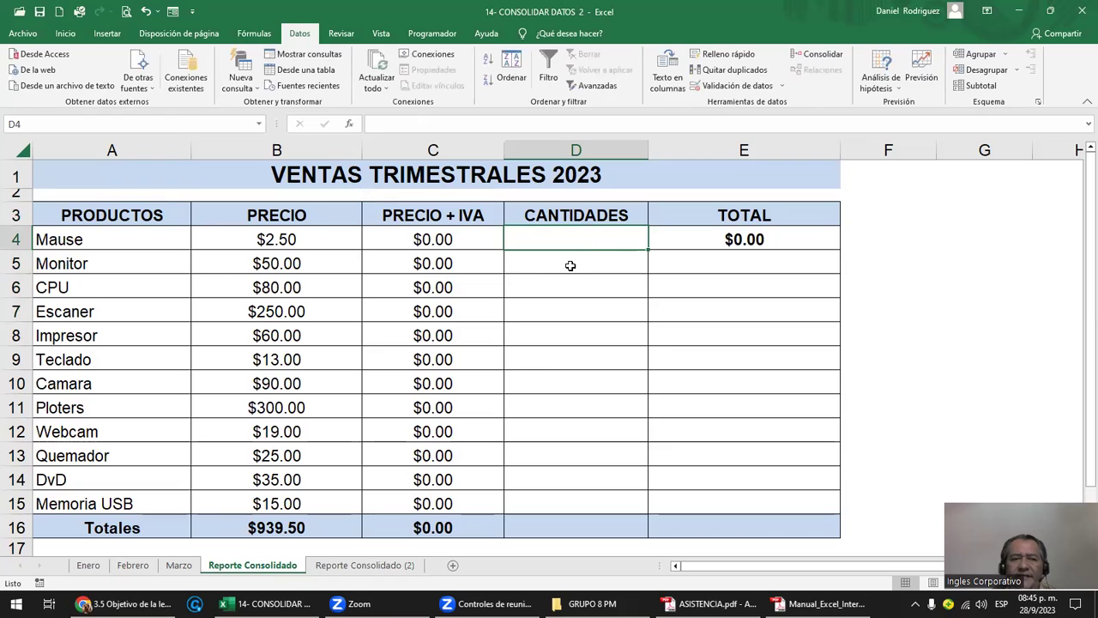
# - With D4 selected, open Consolidar and delete the Enero, Febrero and Marzo $B$13 references
pyautogui.click(54, 243)
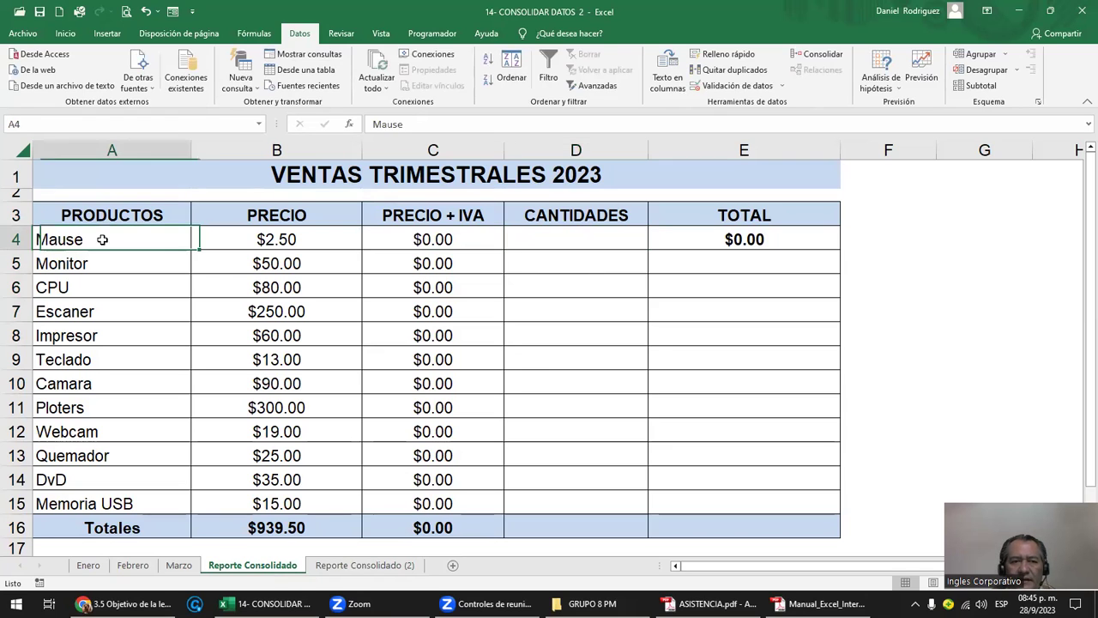
pyautogui.click(573, 237)
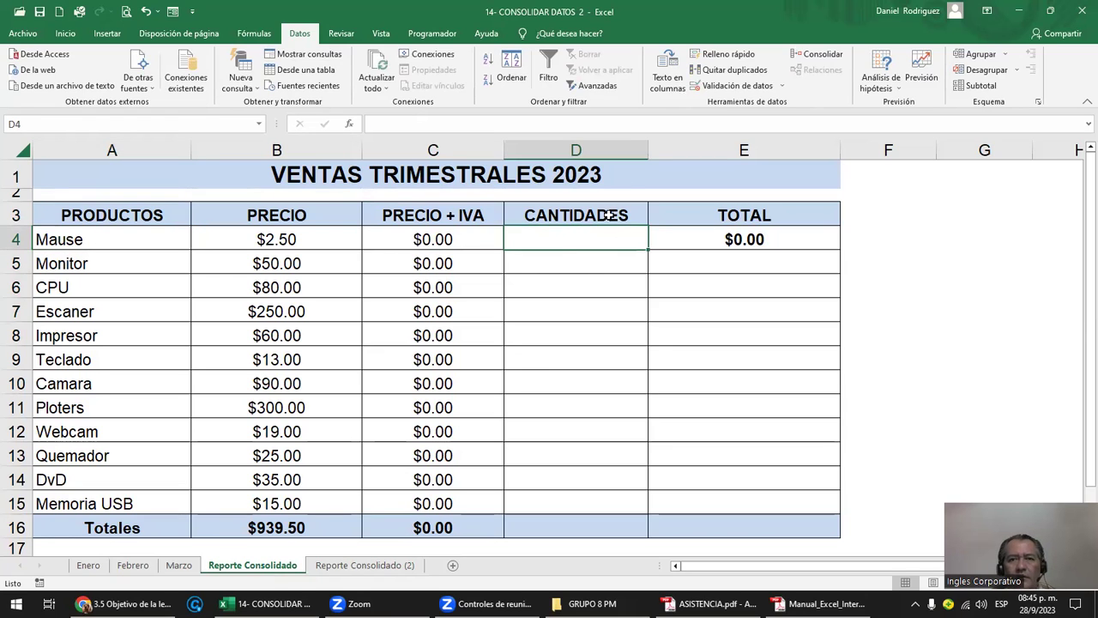
pyautogui.click(830, 55)
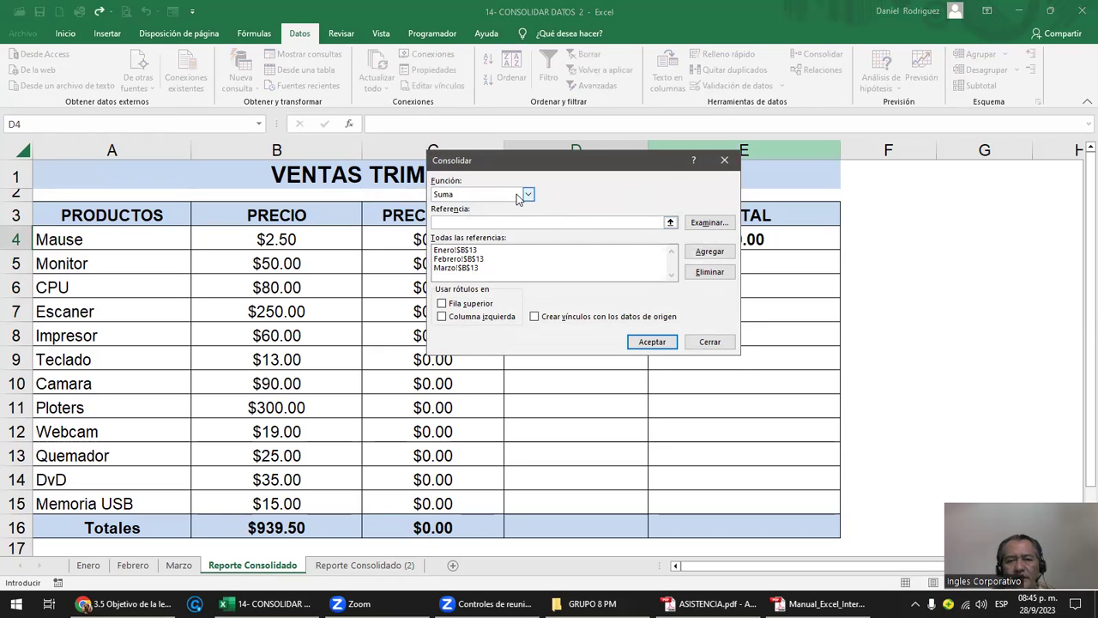
pyautogui.click(480, 275)
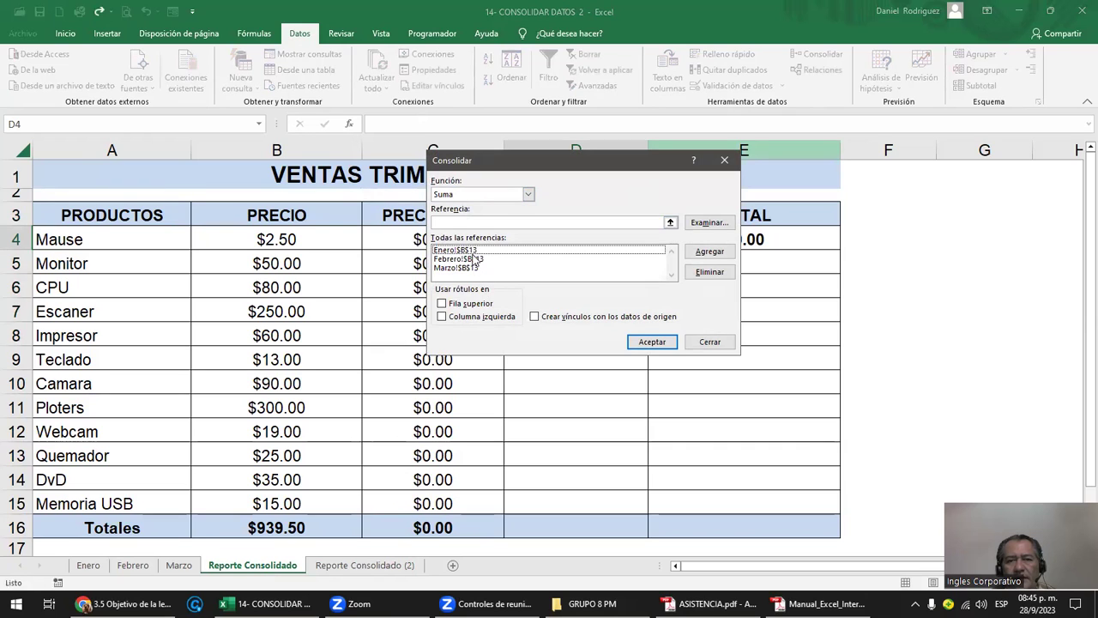
pyautogui.click(474, 251)
pyautogui.click(718, 273)
pyautogui.click(471, 253)
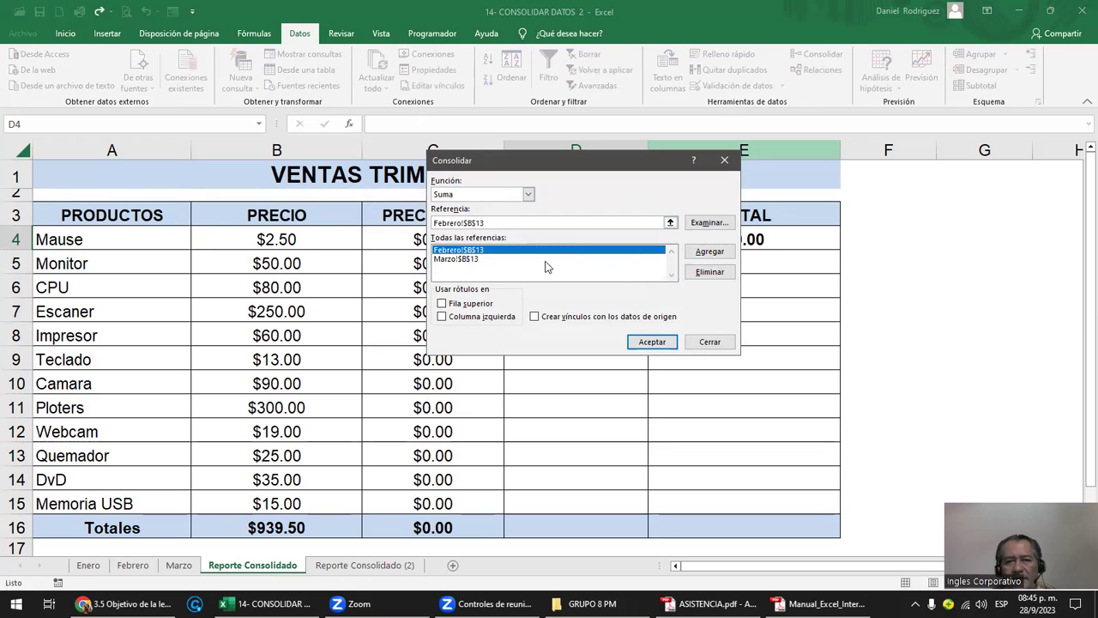
pyautogui.click(710, 273)
pyautogui.click(483, 252)
pyautogui.click(709, 273)
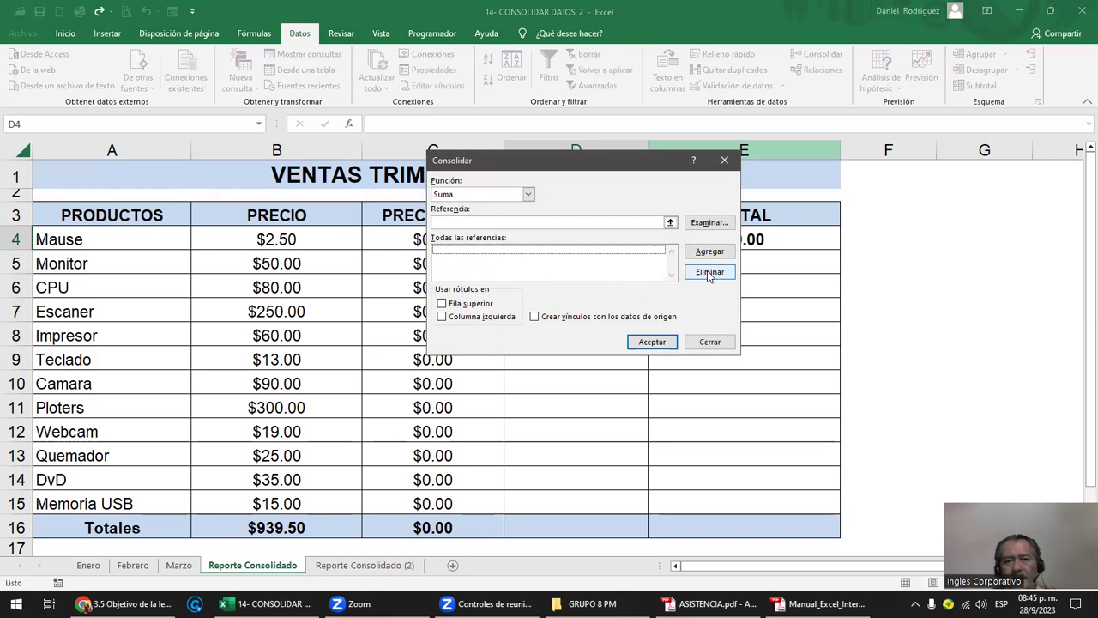
pyautogui.click(443, 222)
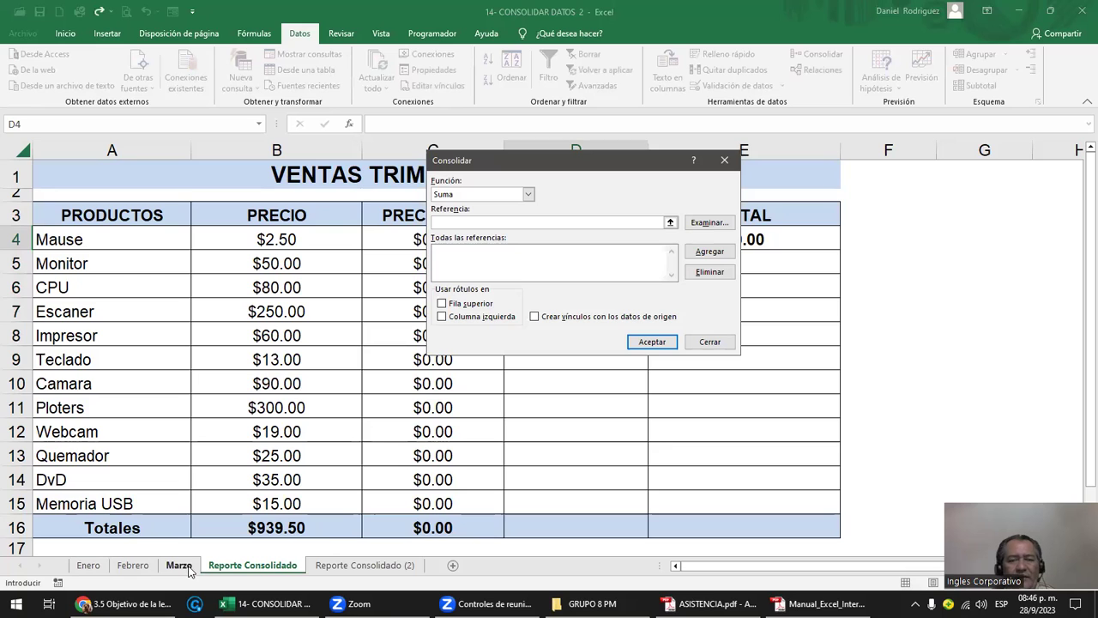
# - Abandon the Consolidar setup after picking Enero B4:B15 and return to Reporte Consolidado
pyautogui.click(89, 566)
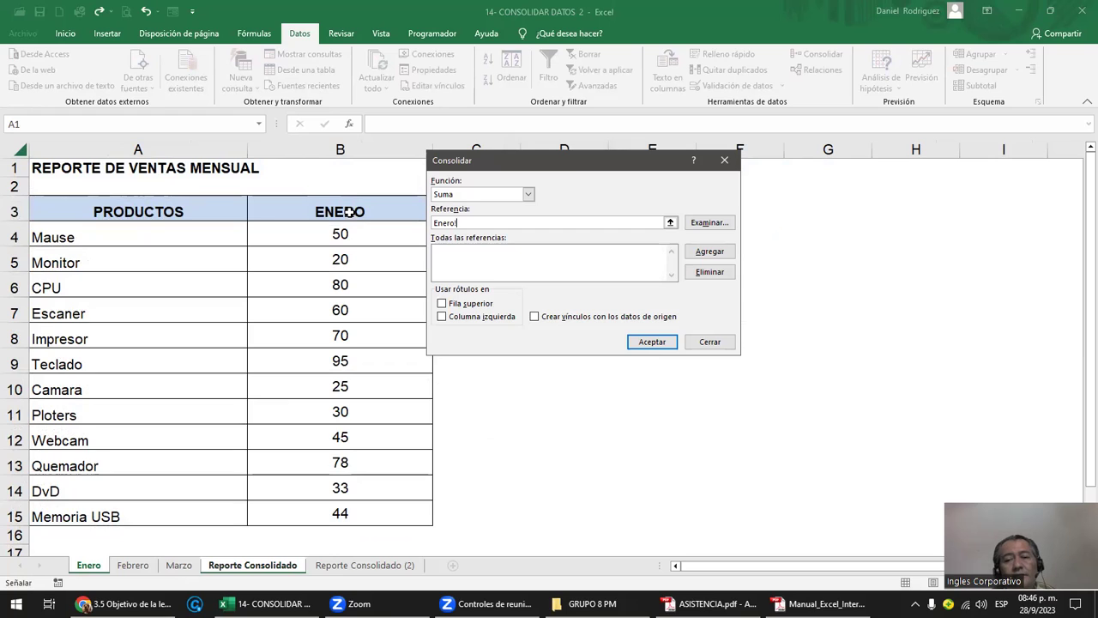
pyautogui.moveTo(577, 165); pyautogui.dragTo(665, 171)
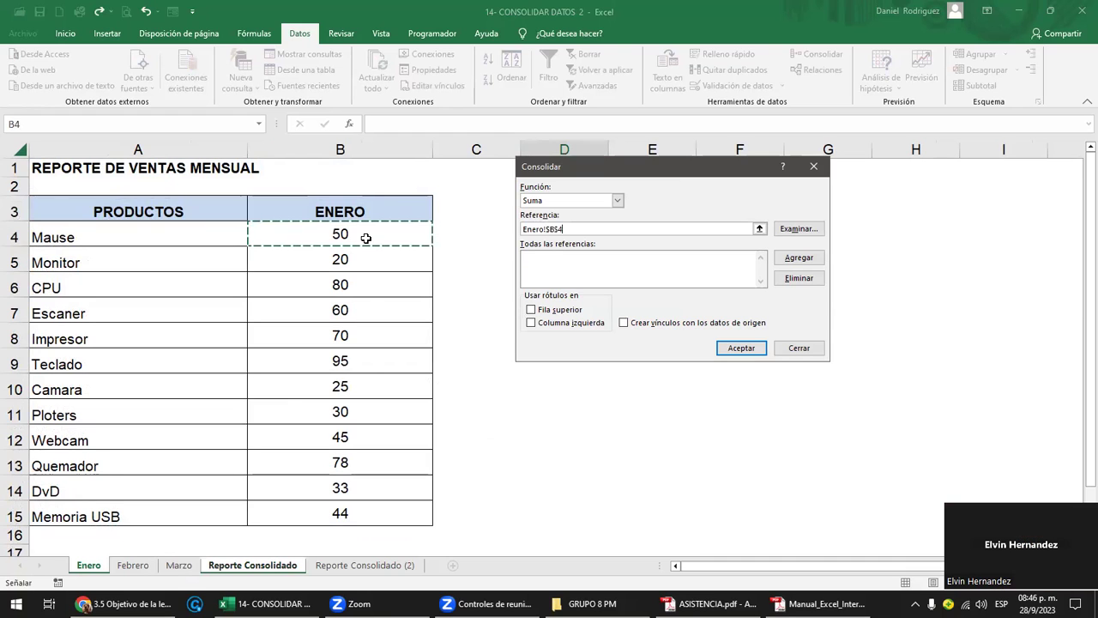
pyautogui.moveTo(366, 237); pyautogui.dragTo(382, 513)
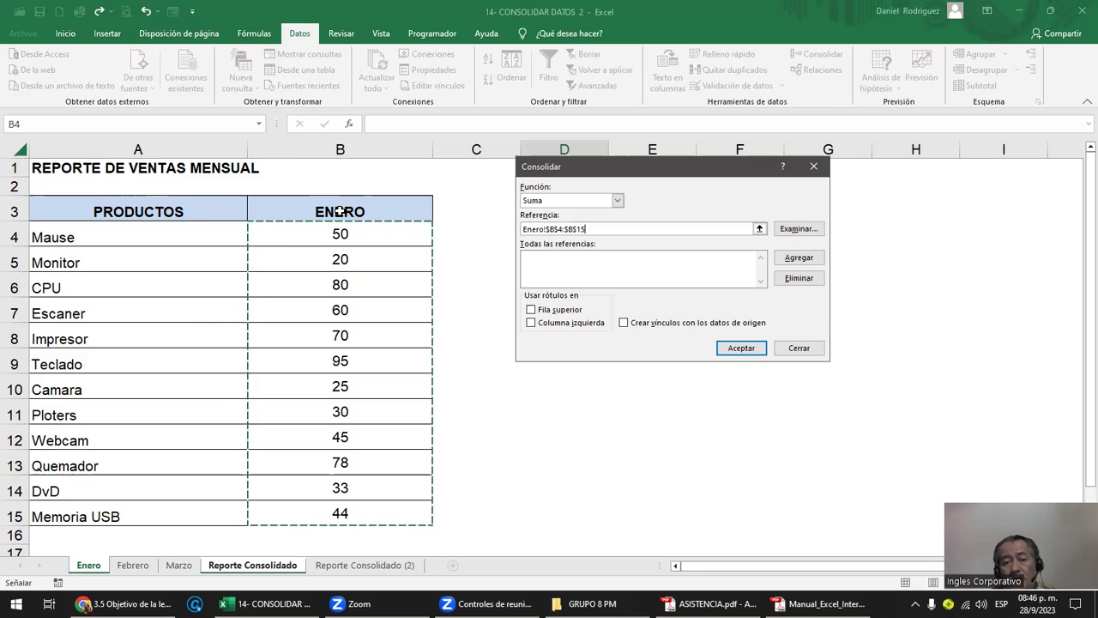
pyautogui.press('Escape')
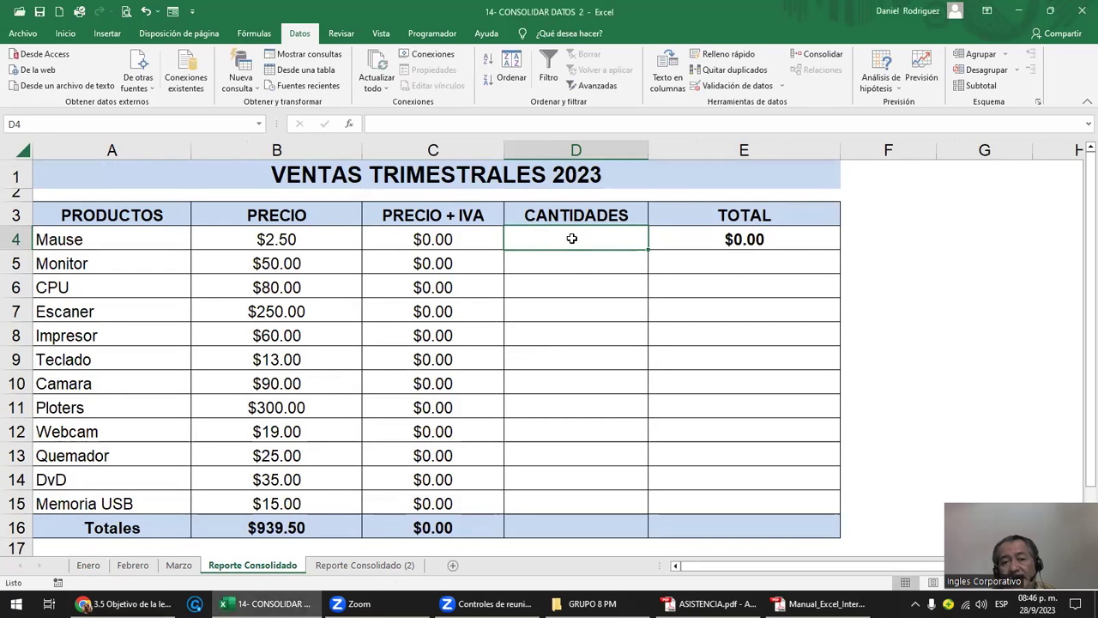
# - With D4 as the destination, add Enero!$B$4:$B$15 as the first Consolidar reference
pyautogui.moveTo(572, 238); pyautogui.dragTo(591, 502)
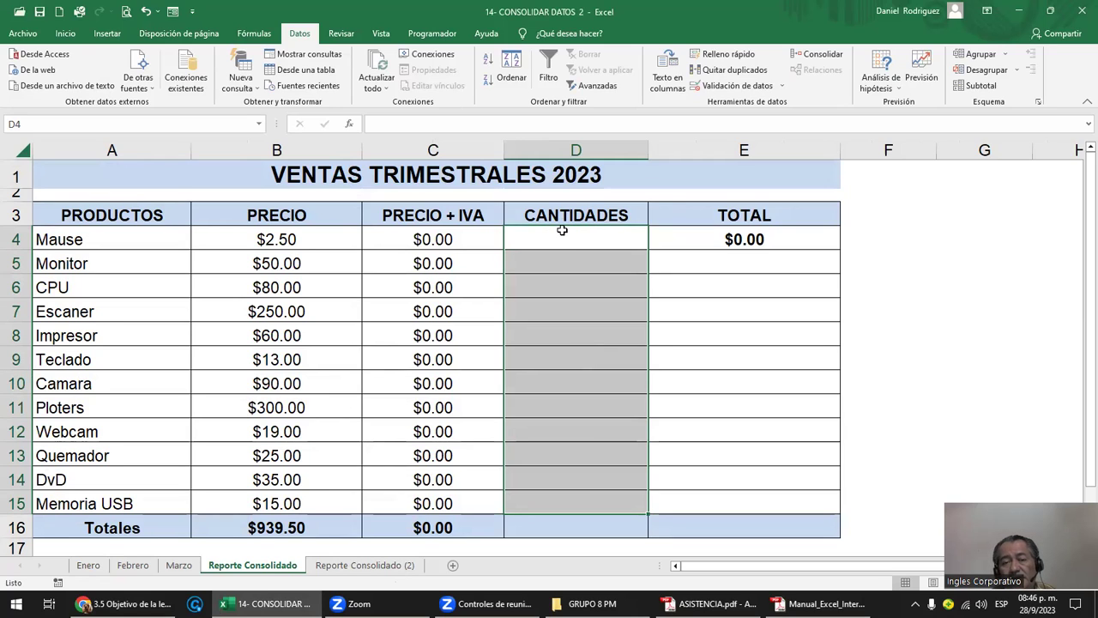
pyautogui.click(567, 243)
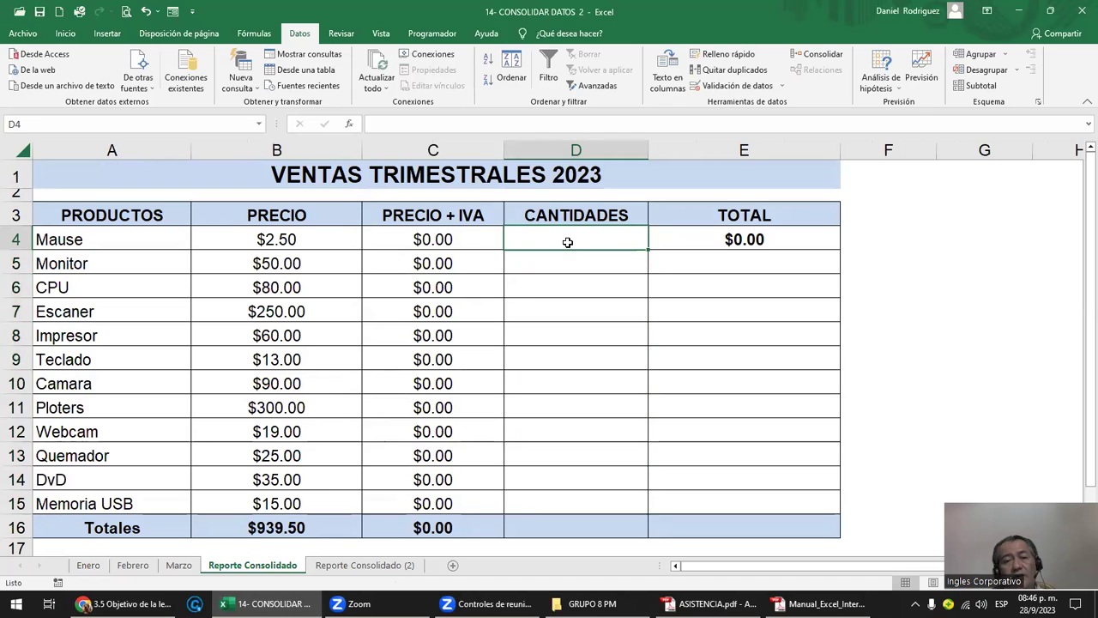
pyautogui.moveTo(558, 239); pyautogui.dragTo(566, 495)
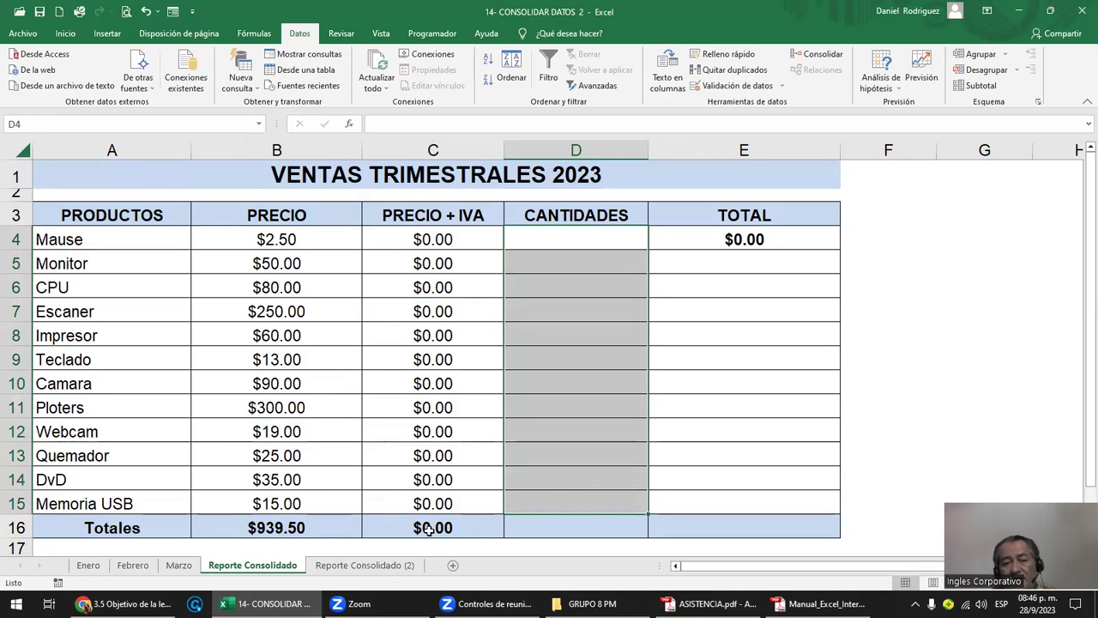
pyautogui.click(567, 240)
pyautogui.click(817, 53)
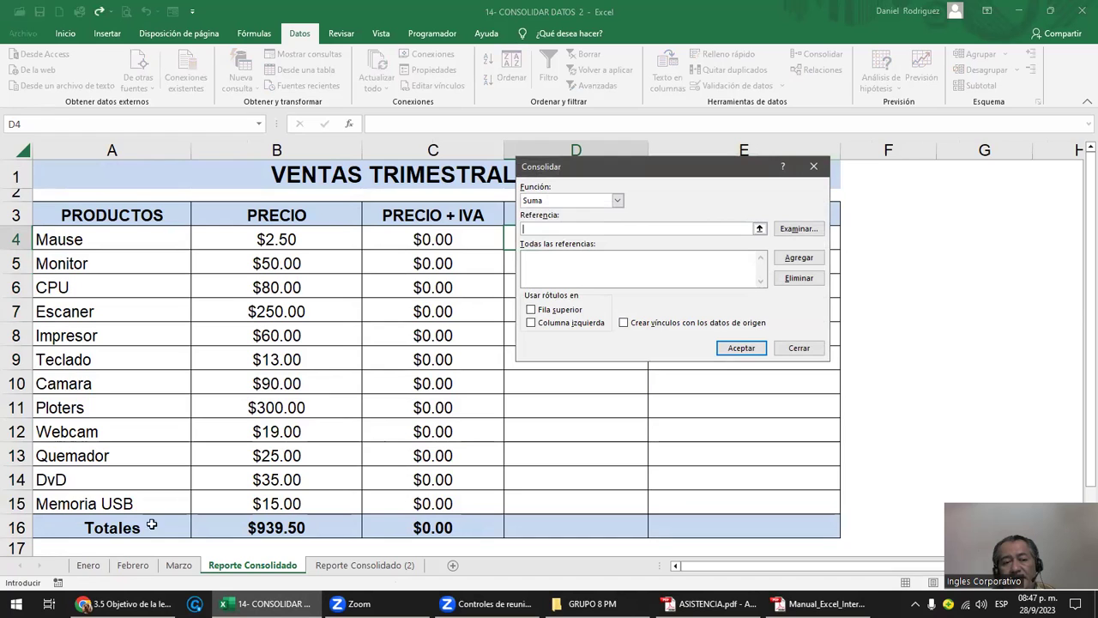
pyautogui.click(88, 565)
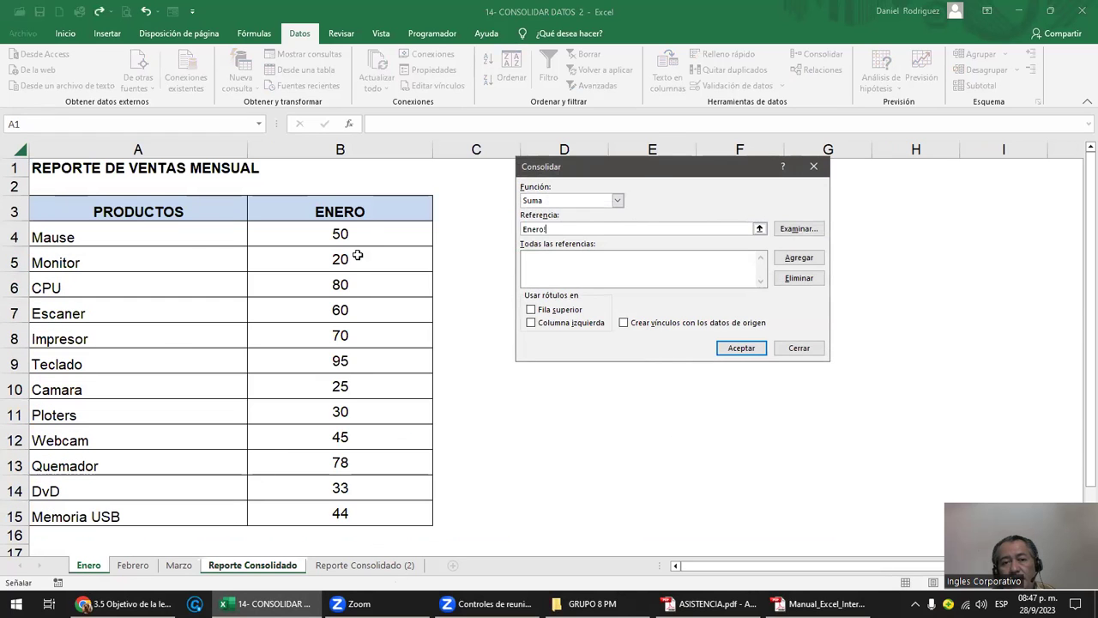
pyautogui.moveTo(358, 234); pyautogui.dragTo(365, 505)
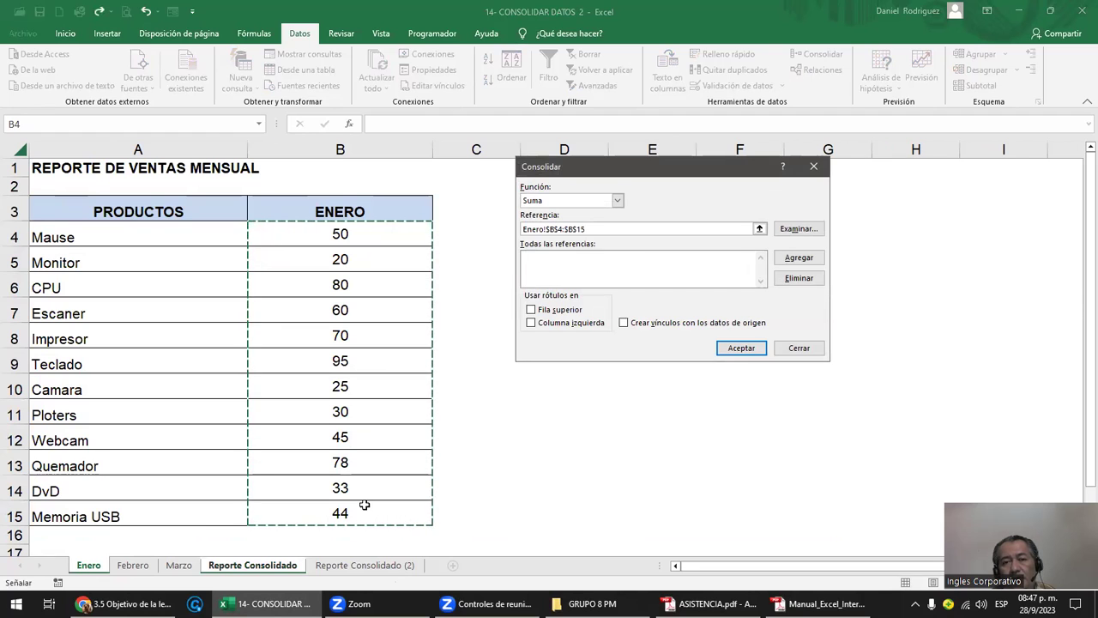
pyautogui.click(809, 261)
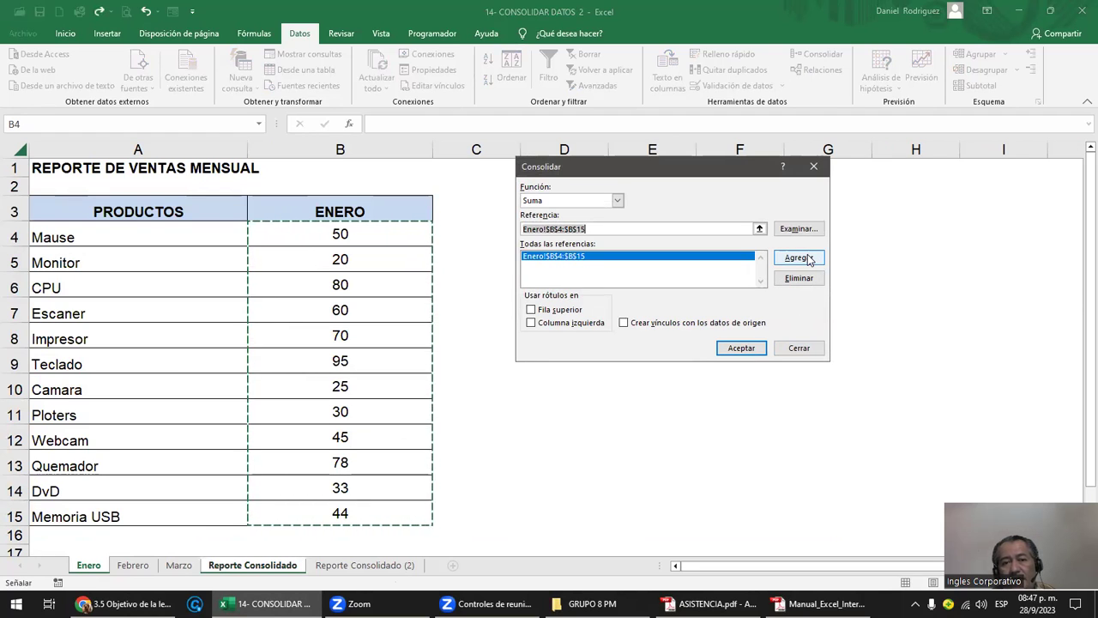
# - Add the Febrero and Marzo B4:B15 references and run the Suma consolidation into CANTIDADES
pyautogui.click(605, 228)
pyautogui.moveTo(589, 229); pyautogui.dragTo(500, 229)
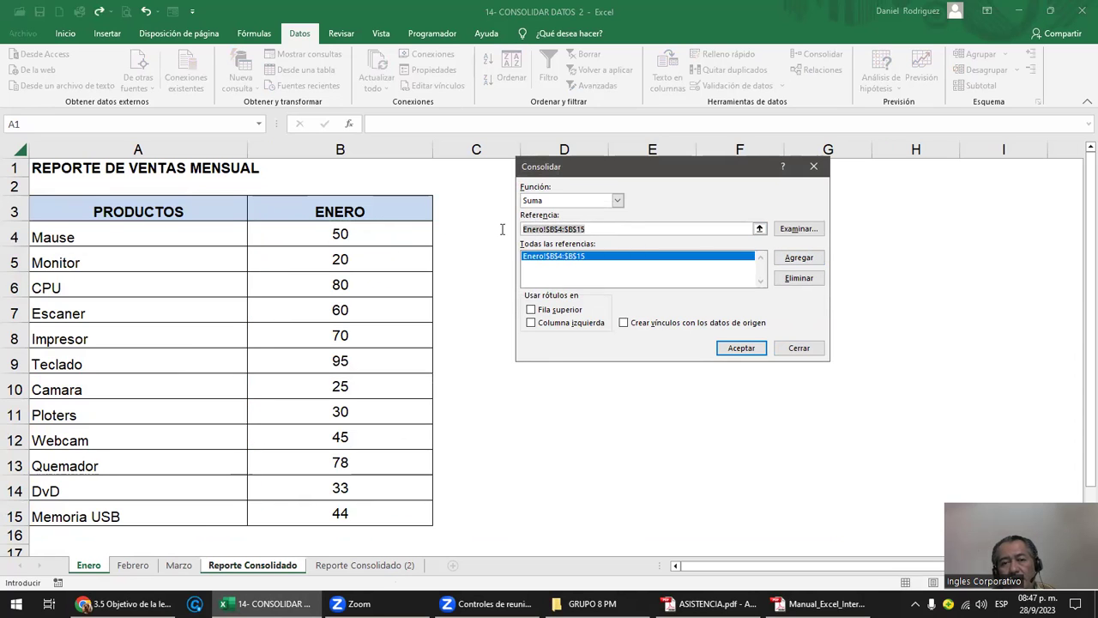
pyautogui.press('BackSpace')
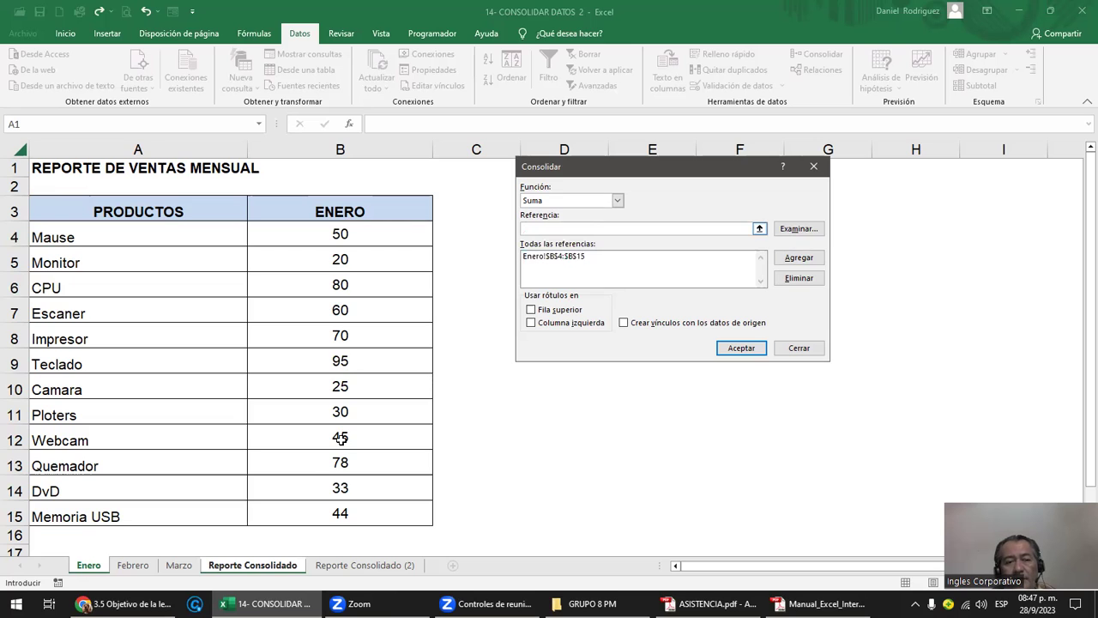
pyautogui.click(132, 565)
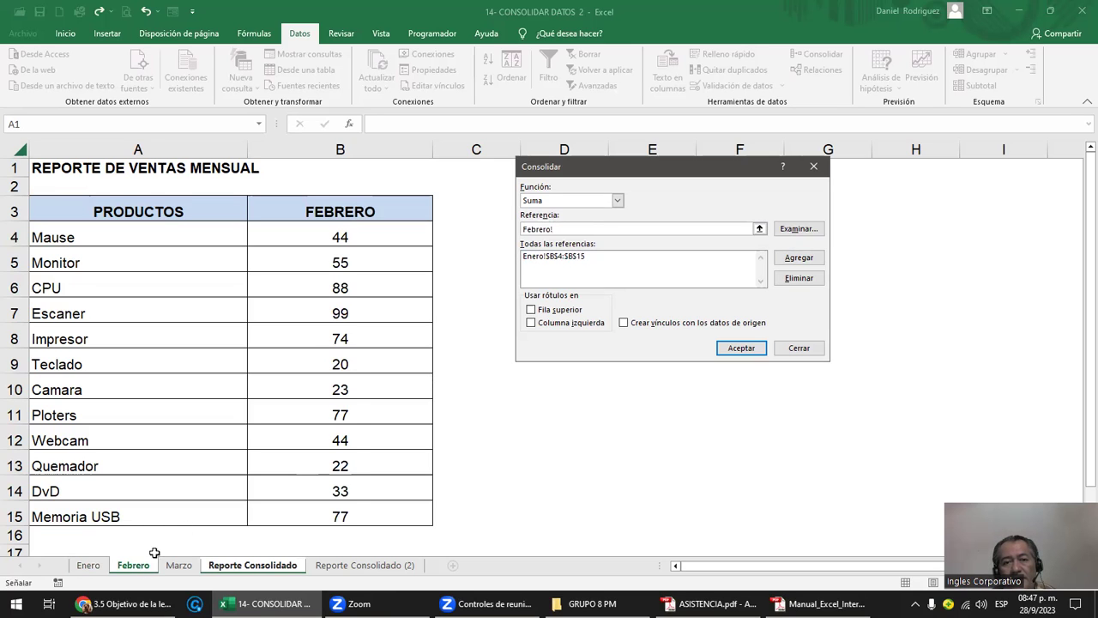
pyautogui.moveTo(351, 237); pyautogui.dragTo(371, 515)
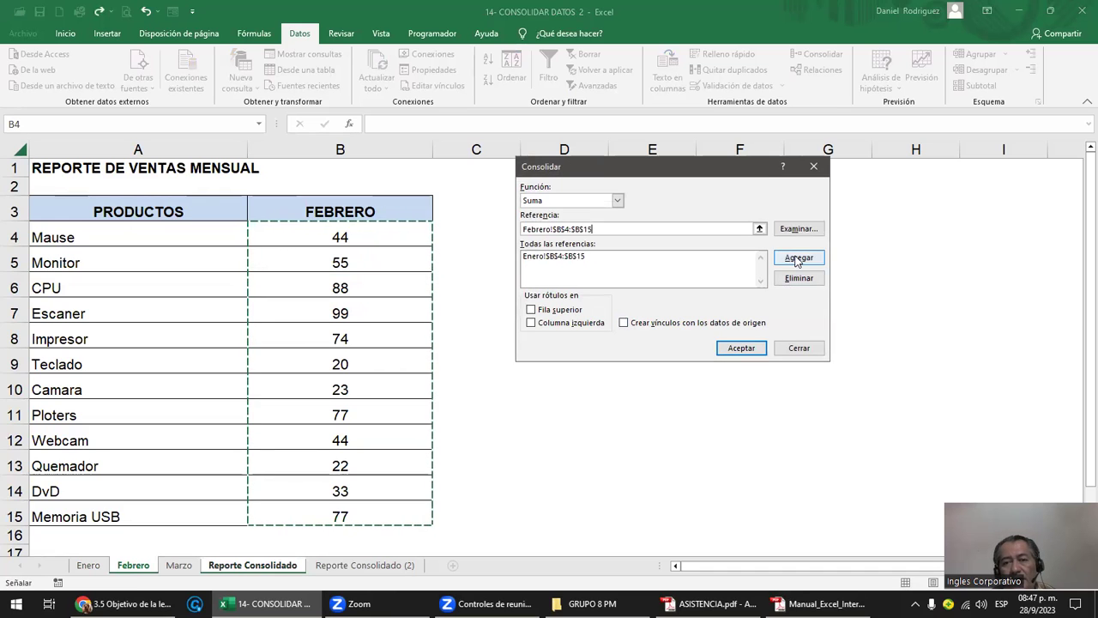
pyautogui.click(798, 257)
pyautogui.press('Delete')
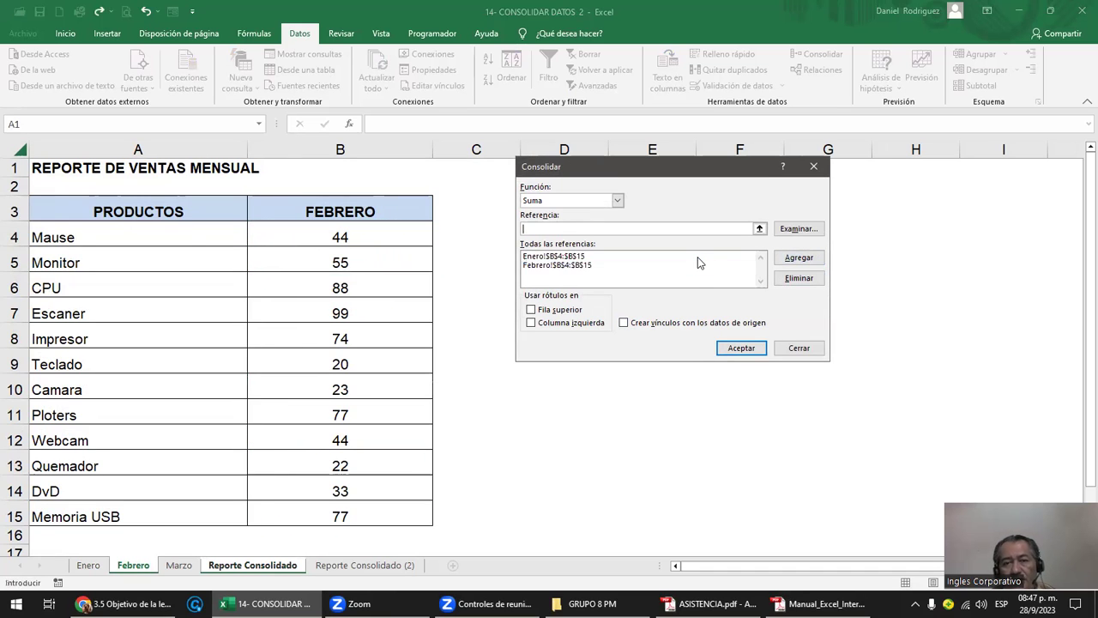
pyautogui.click(180, 565)
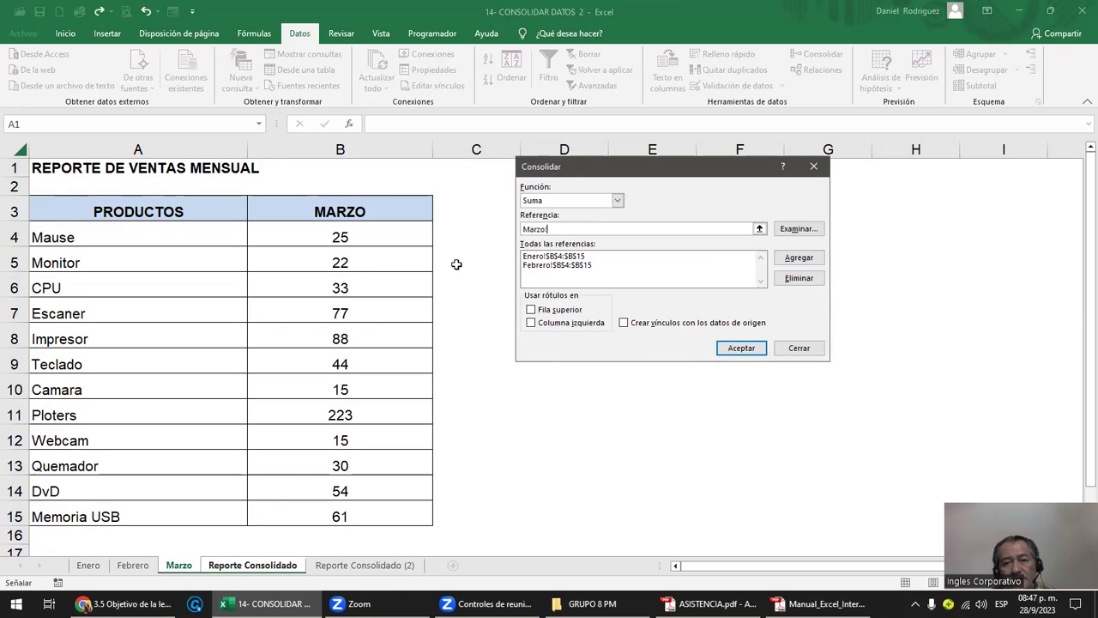
pyautogui.moveTo(404, 235); pyautogui.dragTo(379, 512)
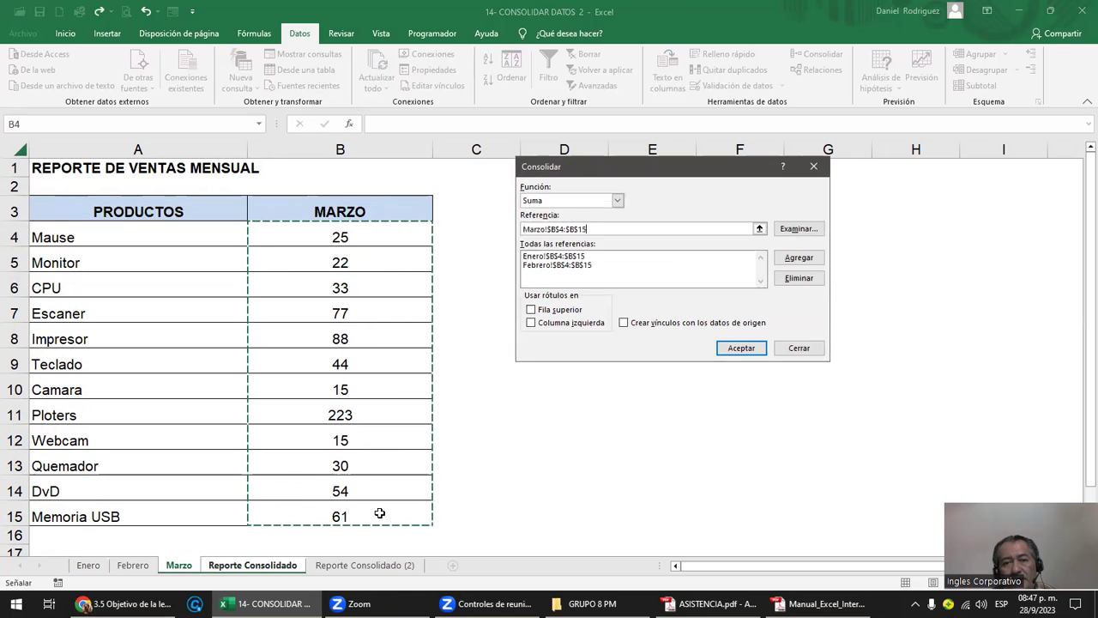
pyautogui.click(811, 259)
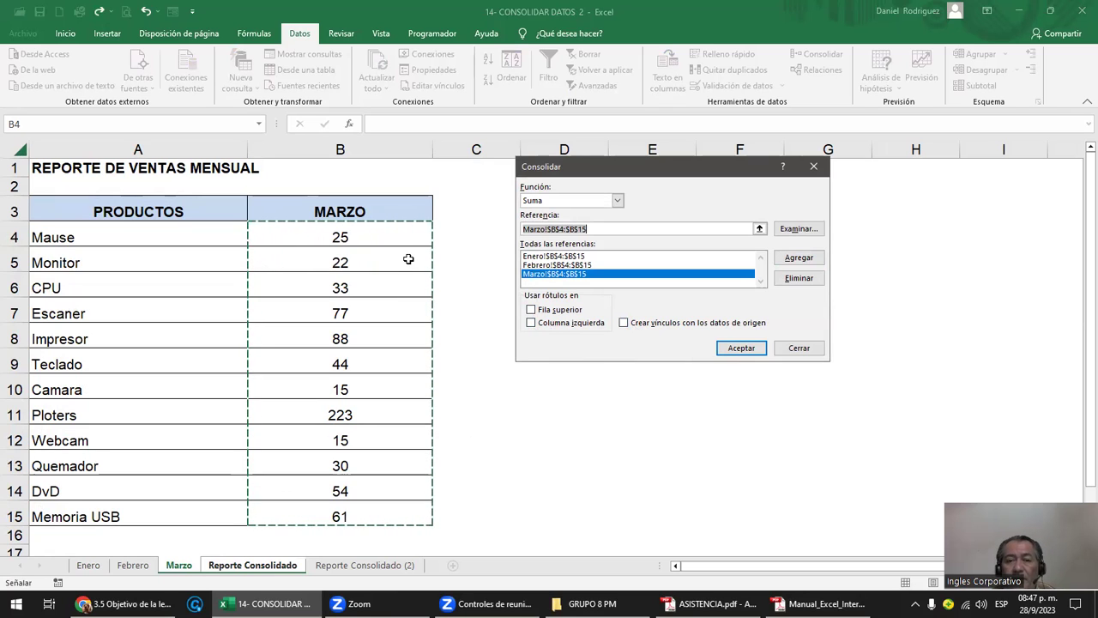
pyautogui.click(739, 349)
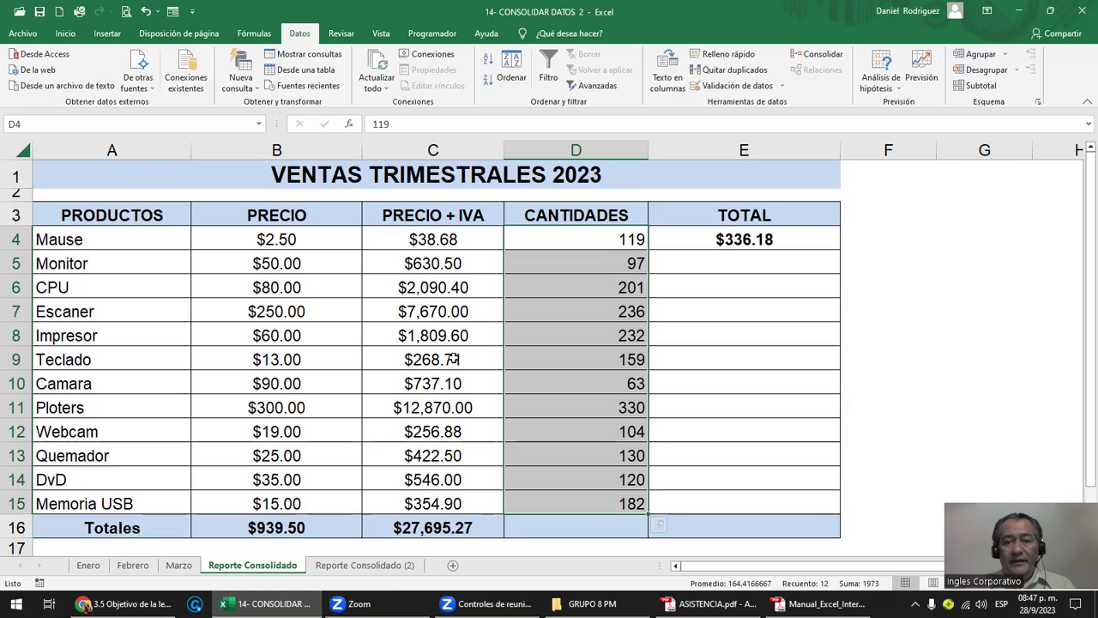
# - Enter =Enero!B4+Febrero!B4+Marzo!B4 in G4 as a check formula returning 119
pyautogui.click(603, 242)
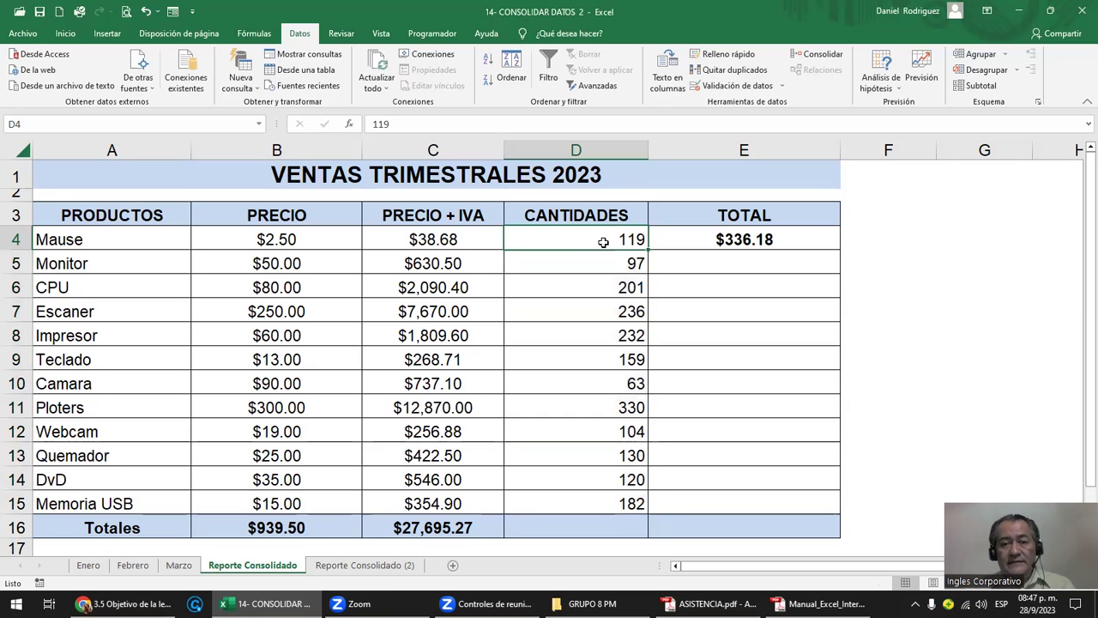
pyautogui.click(964, 239)
pyautogui.write('=')
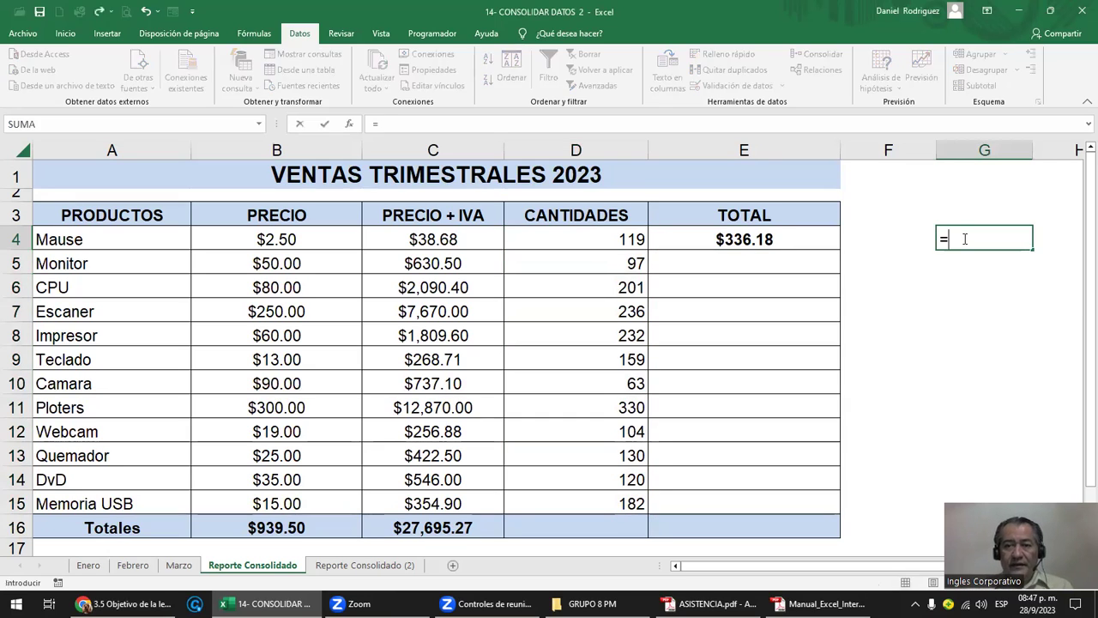
pyautogui.click(88, 565)
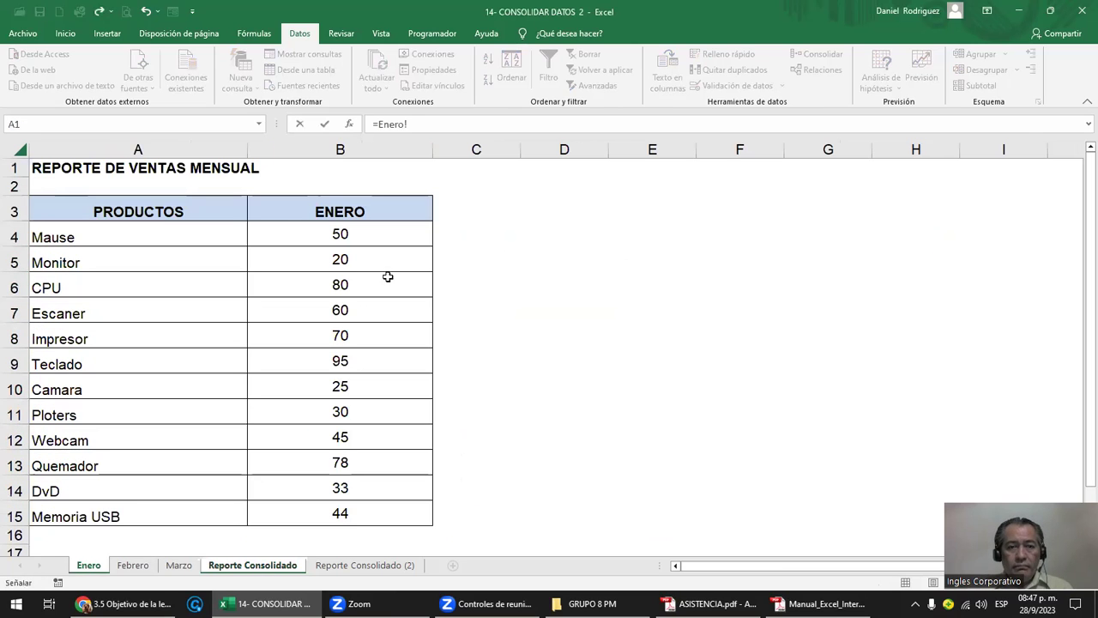
pyautogui.click(360, 235)
pyautogui.write('+')
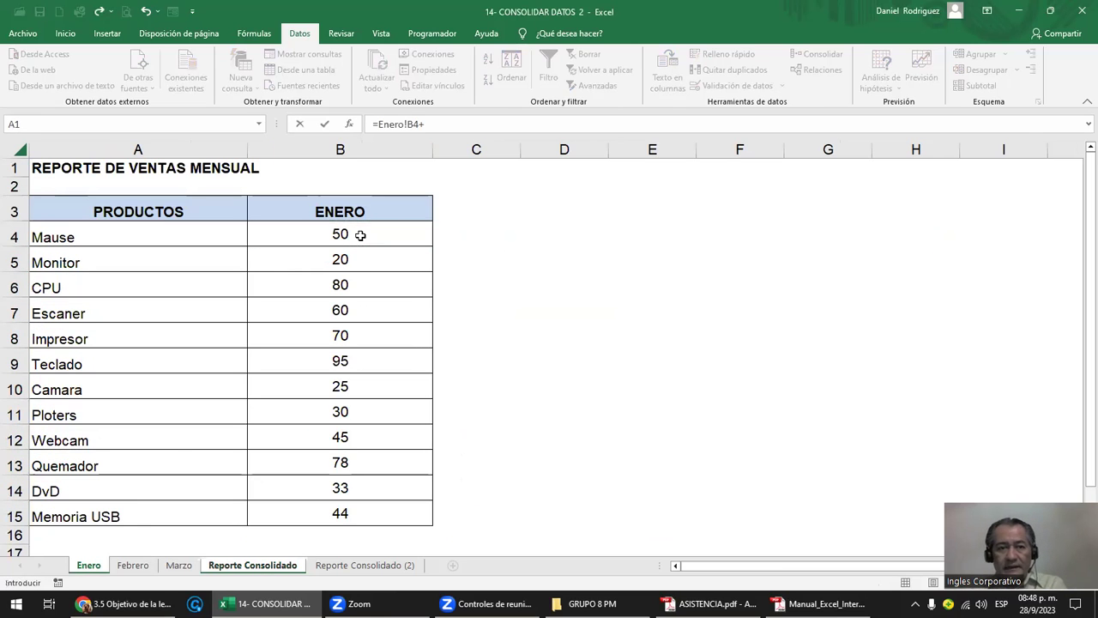
pyautogui.click(132, 565)
pyautogui.click(357, 238)
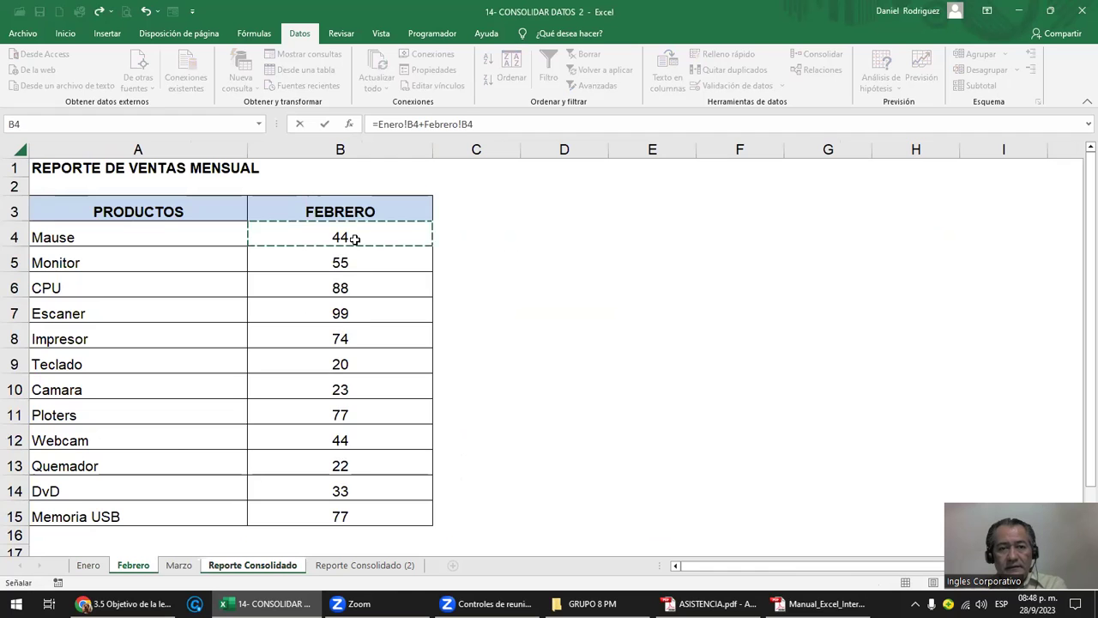
pyautogui.write('+')
pyautogui.click(189, 566)
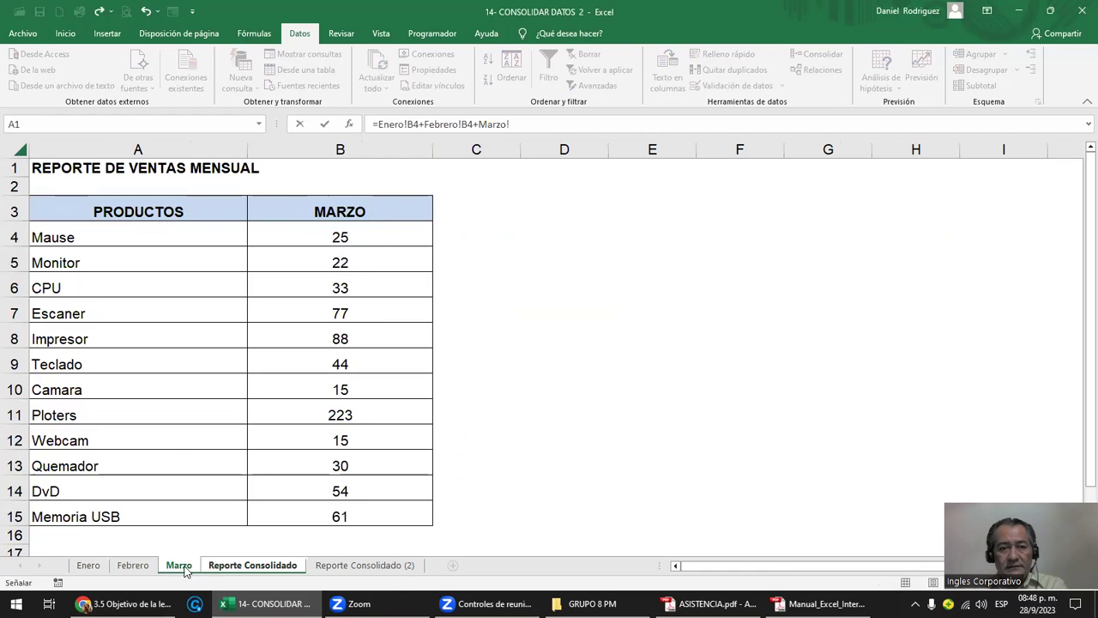
pyautogui.click(377, 236)
pyautogui.press('Return')
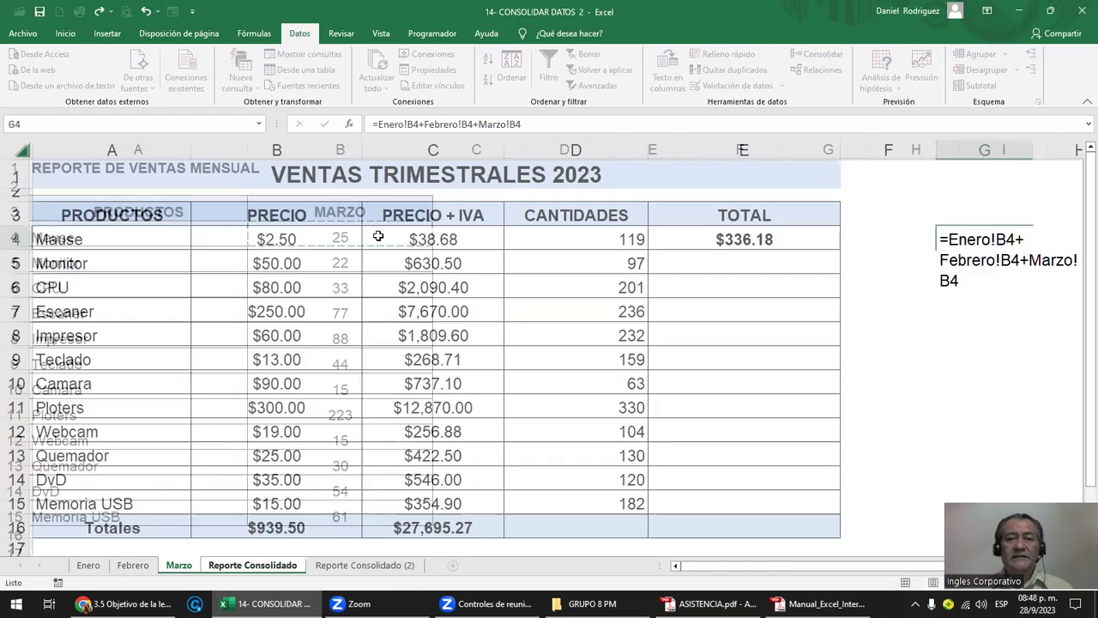
pyautogui.click(993, 234)
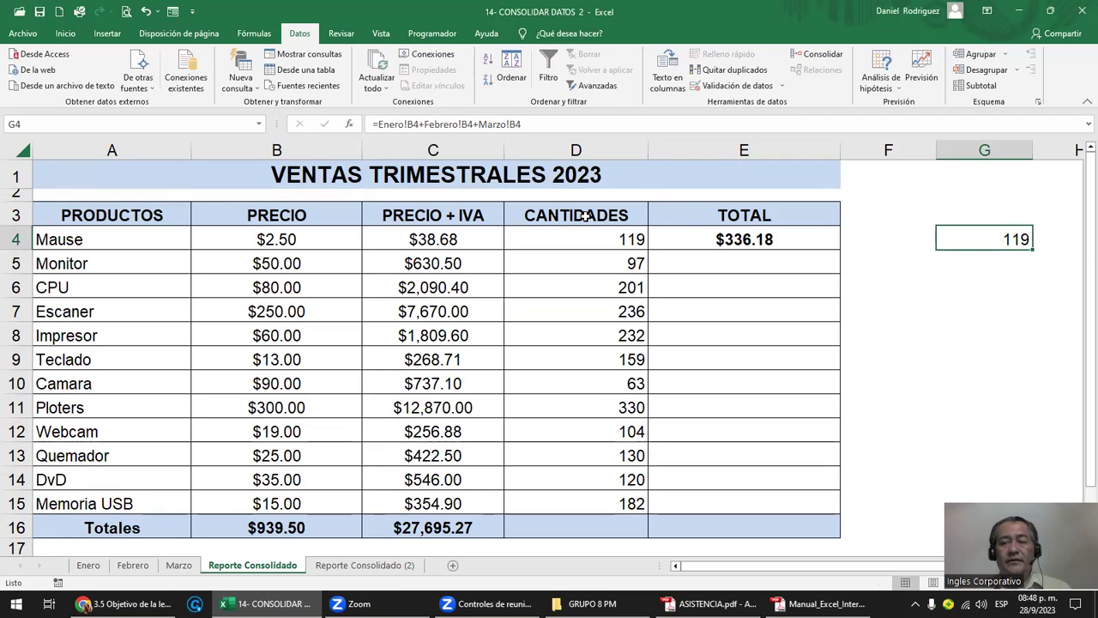
pyautogui.press('Return')
pyautogui.click(632, 237)
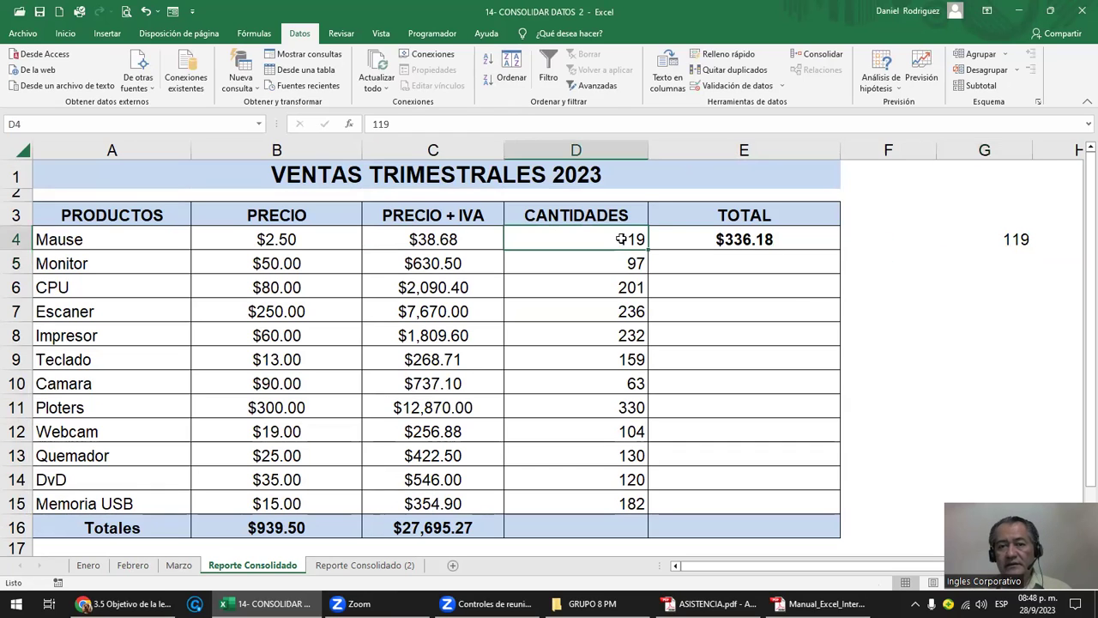
pyautogui.click(1008, 236)
pyautogui.moveTo(1031, 250)
pyautogui.mouseDown()
pyautogui.moveTo(1000, 489)
pyautogui.moveTo(895, 495)
pyautogui.mouseUp()
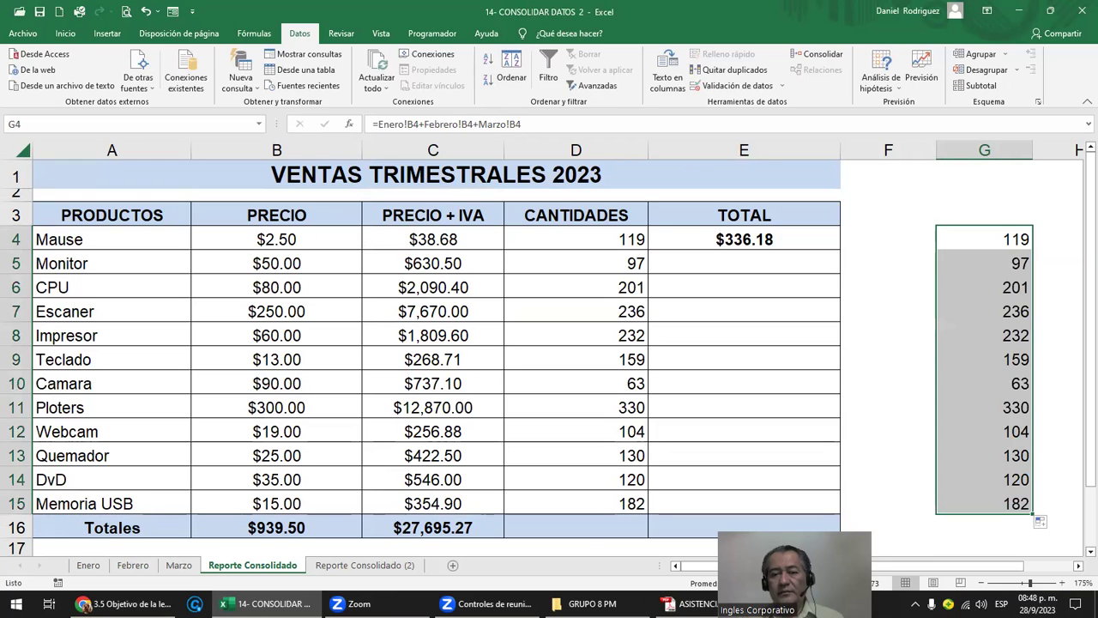
pyautogui.click(595, 529)
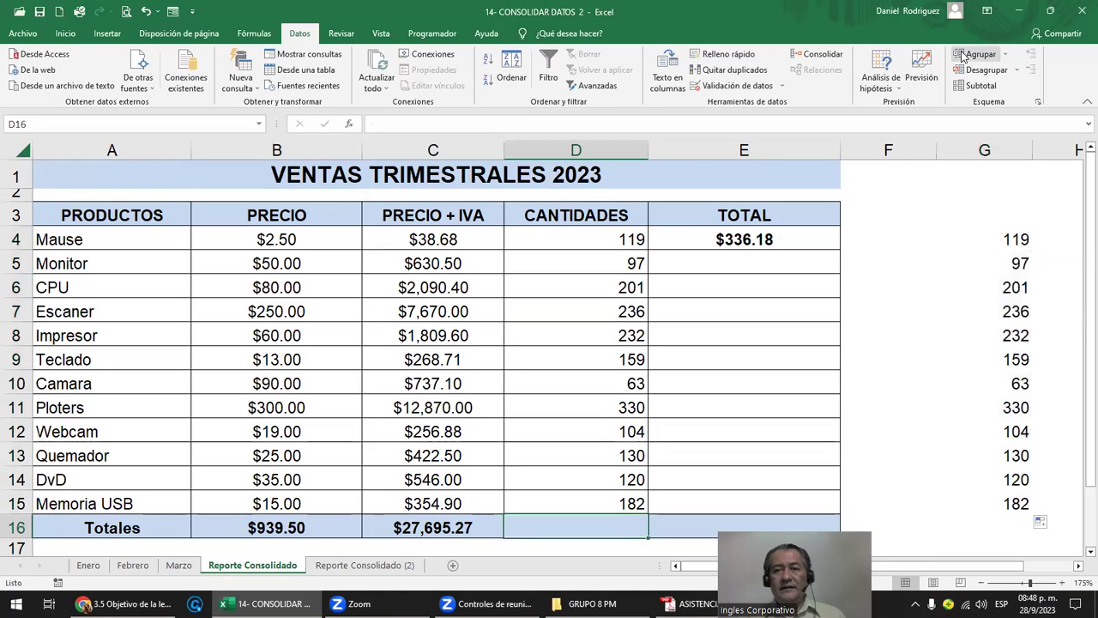
pyautogui.click(438, 526)
pyautogui.hotkey('ctrl', 'c')
pyautogui.press('Right')
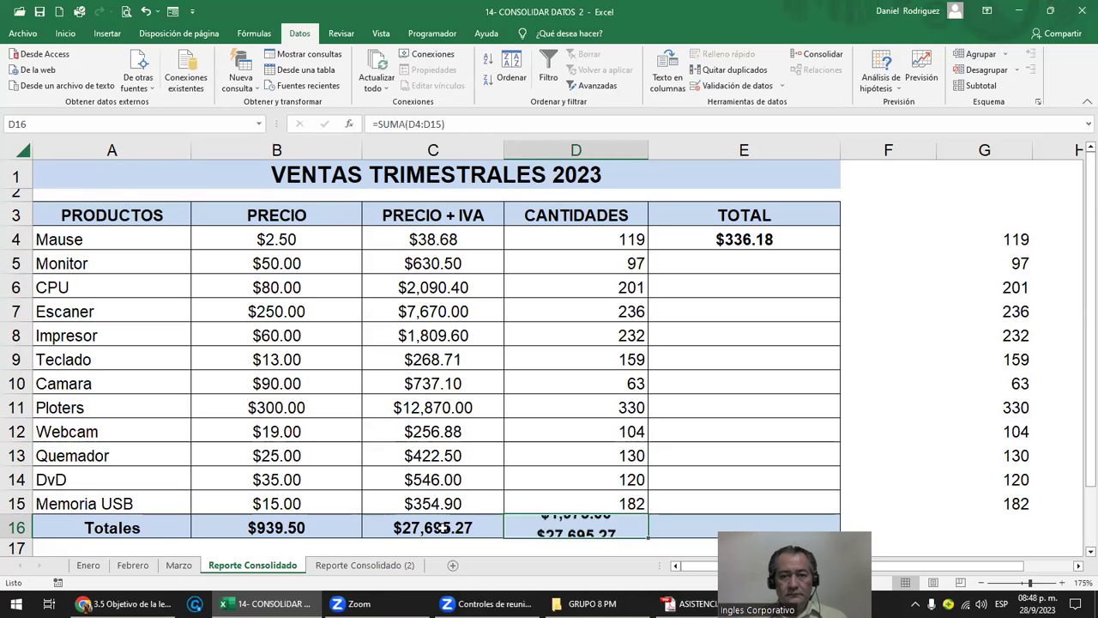
pyautogui.hotkey('ctrl', 'v')
pyautogui.press('Right')
pyautogui.press('Return')
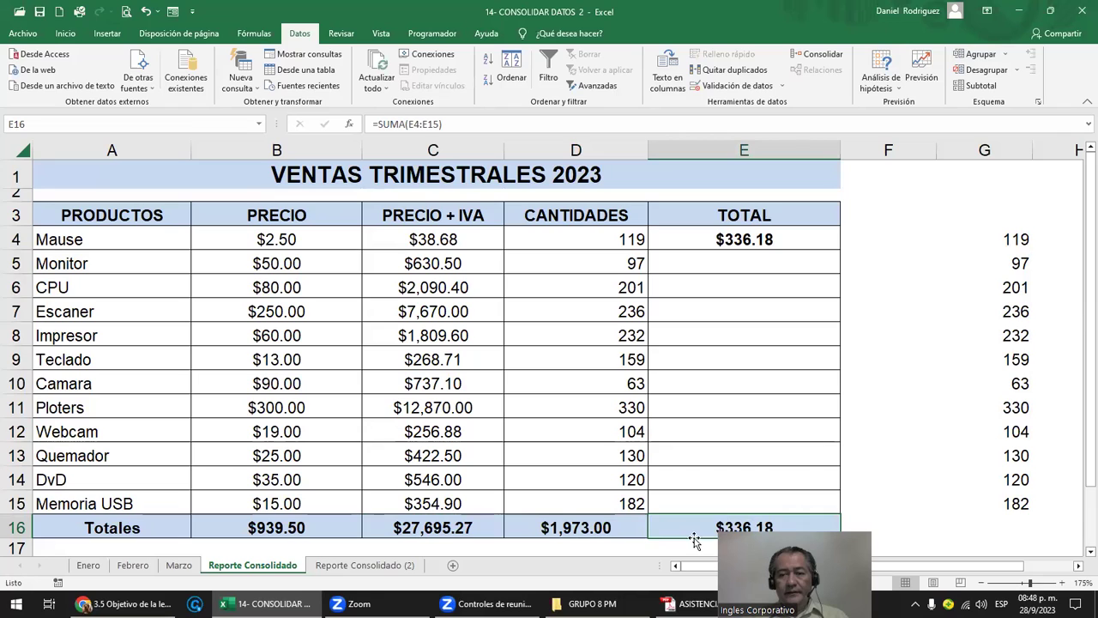
pyautogui.press('Right')
pyautogui.press('Right')
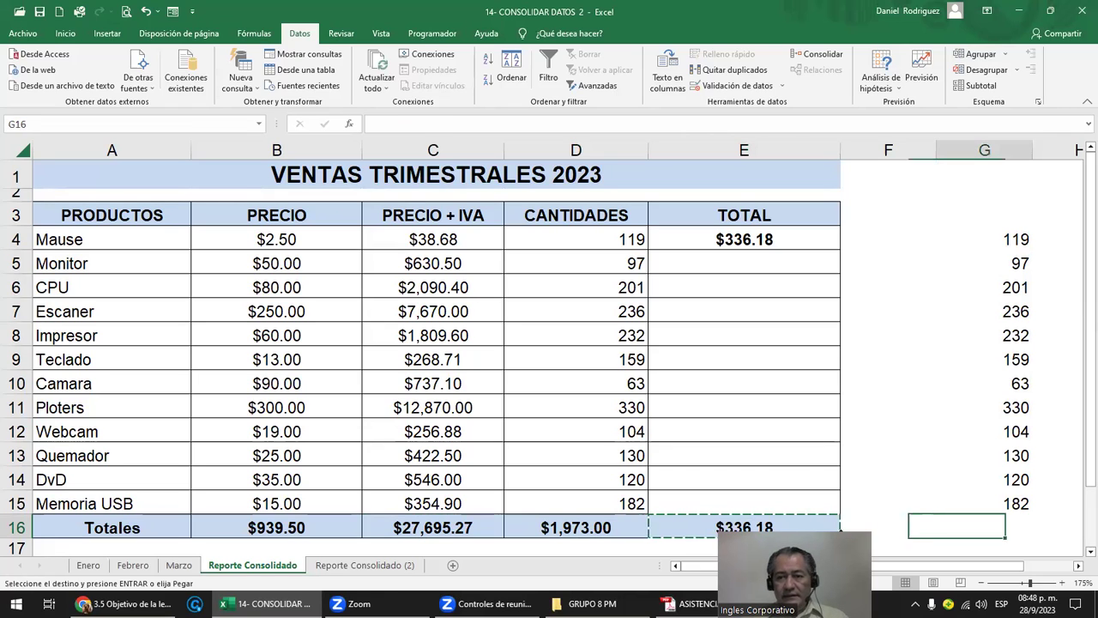
pyautogui.hotkey('ctrl', 'v')
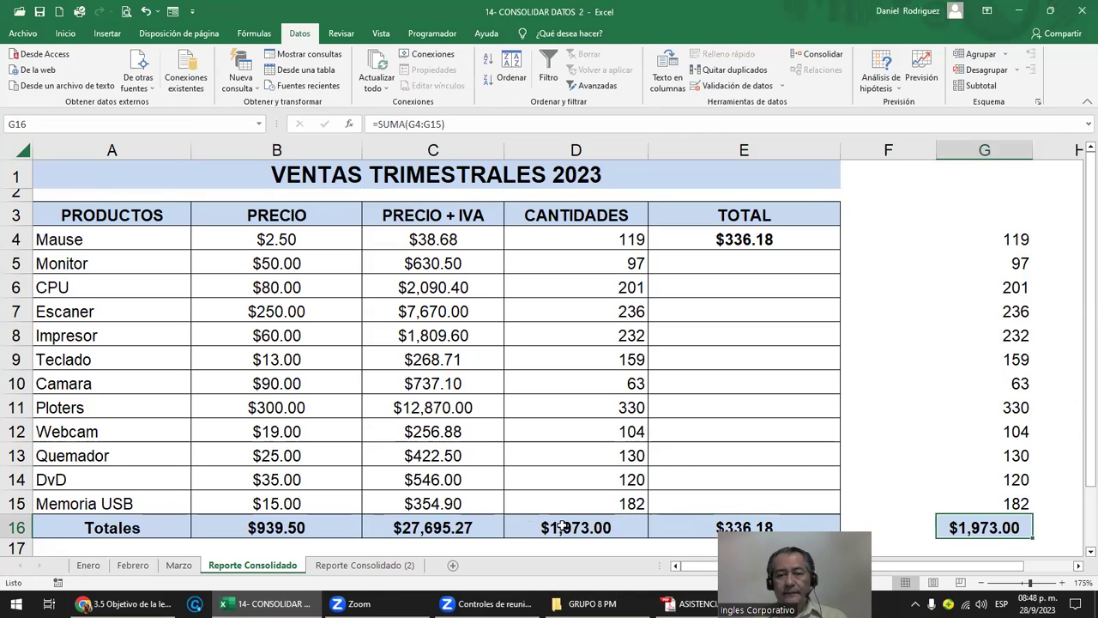
pyautogui.click(532, 528)
pyautogui.moveTo(591, 231); pyautogui.dragTo(626, 494)
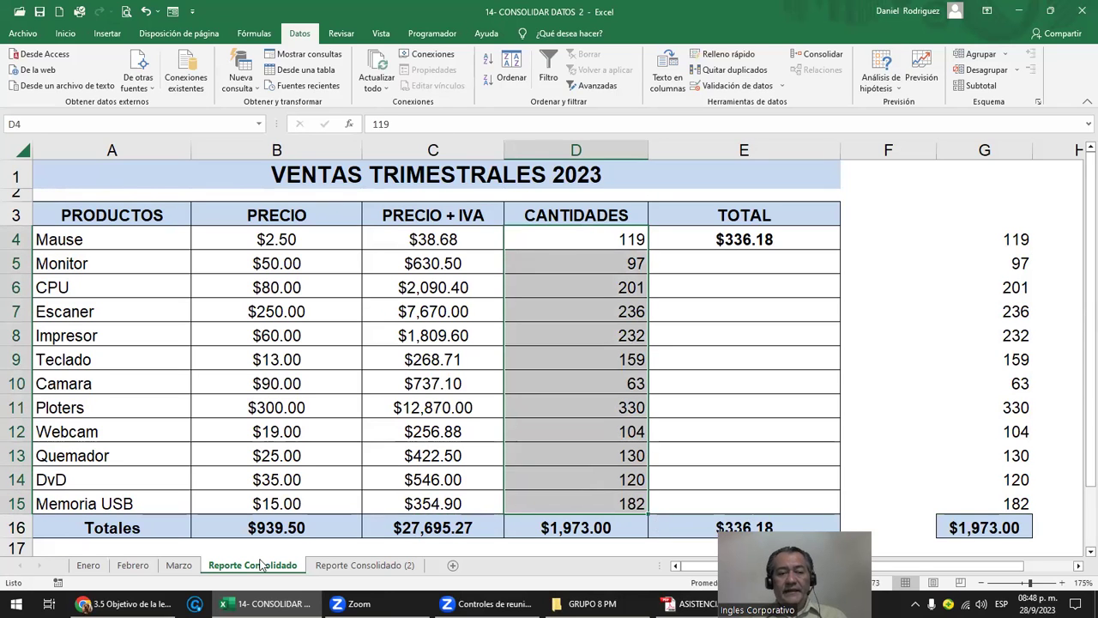
# - On the Marzo sheet, set the Mause and Monitor quantities in B4 and B5 to 100
pyautogui.click(181, 571)
pyautogui.click(391, 248)
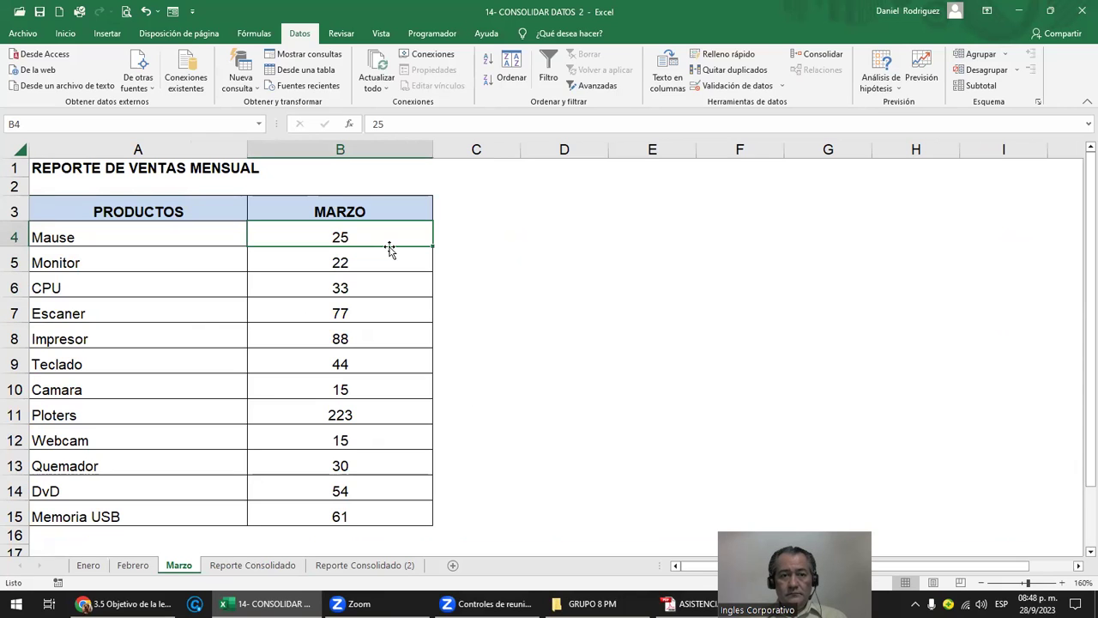
pyautogui.write('100')
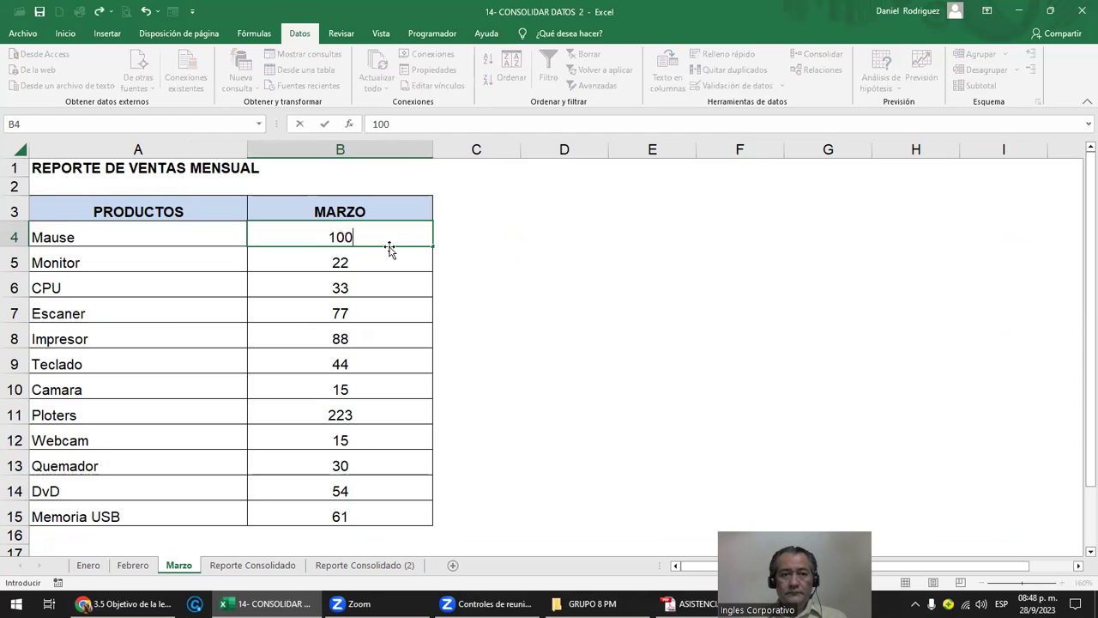
pyautogui.press('Return')
pyautogui.write('100')
pyautogui.press('Return')
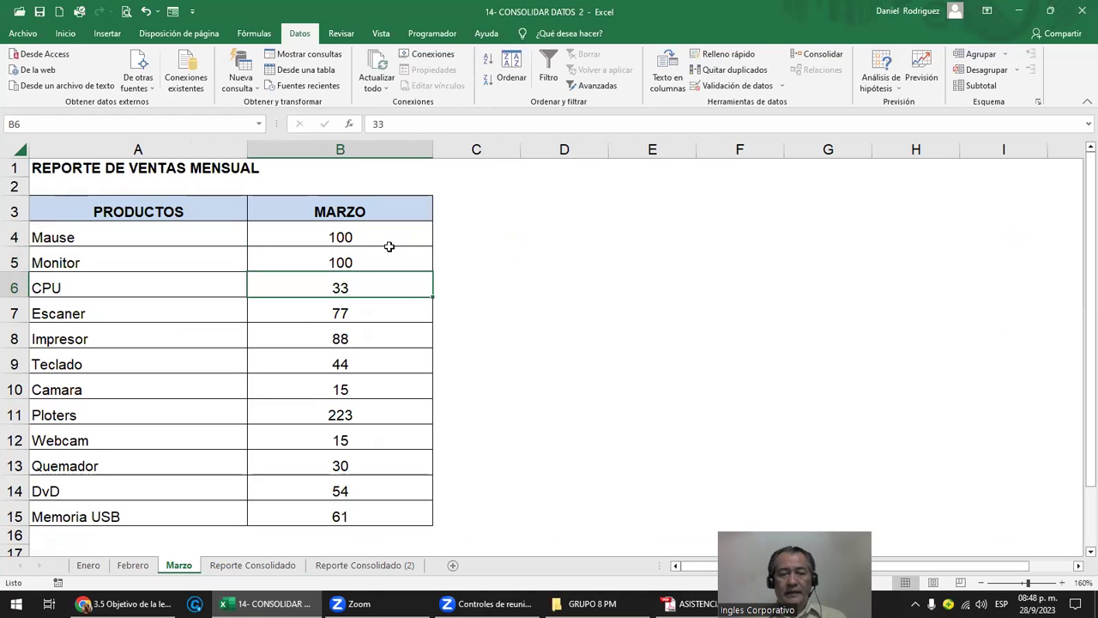
# - On Reporte Consolidado, compare the G16 total of $2,126.00 with the CANTIDADES total of $1,973.00
pyautogui.click(270, 566)
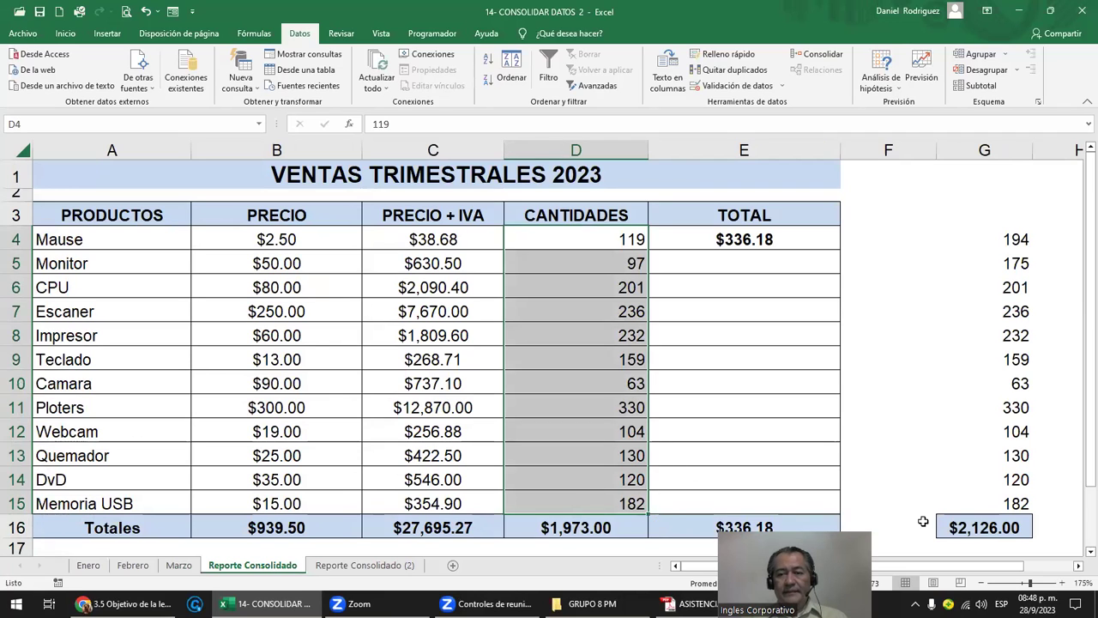
pyautogui.click(991, 537)
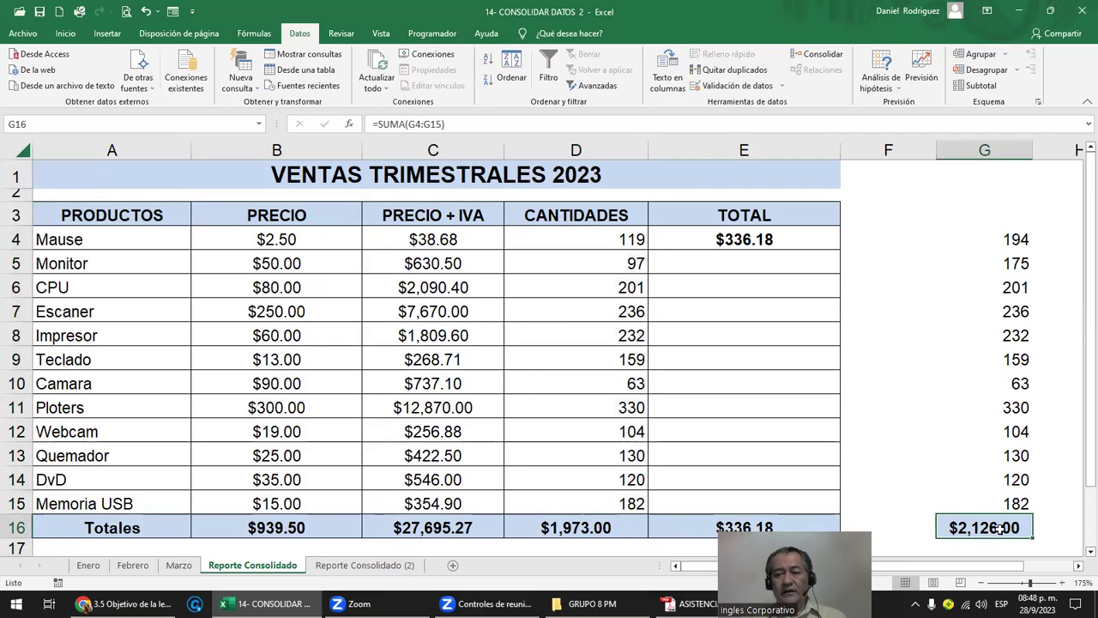
pyautogui.moveTo(998, 231); pyautogui.dragTo(997, 530)
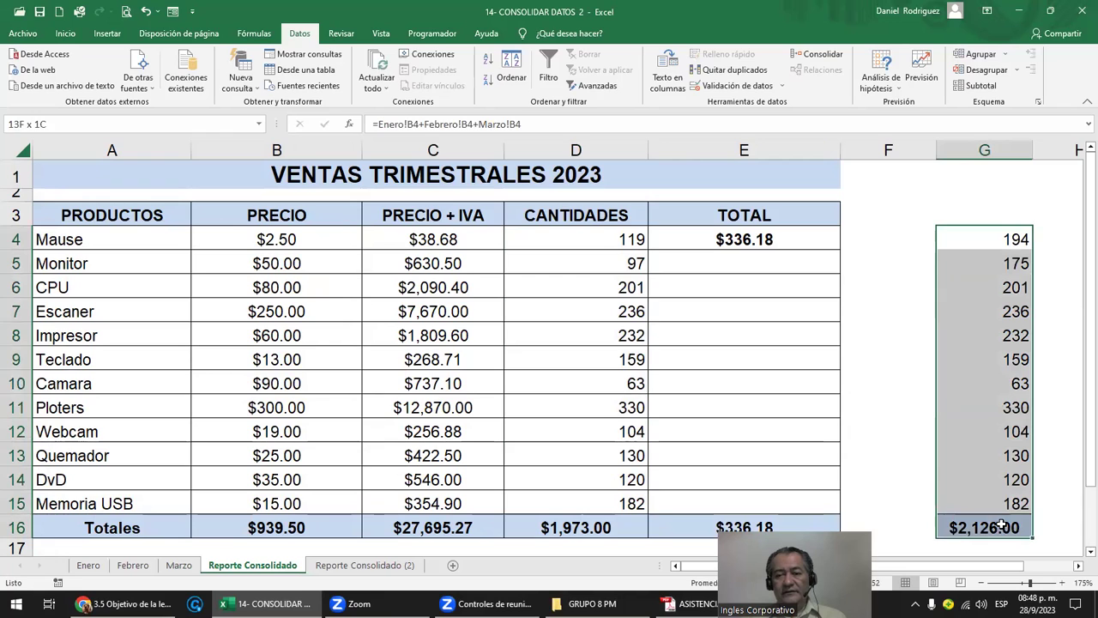
pyautogui.click(579, 530)
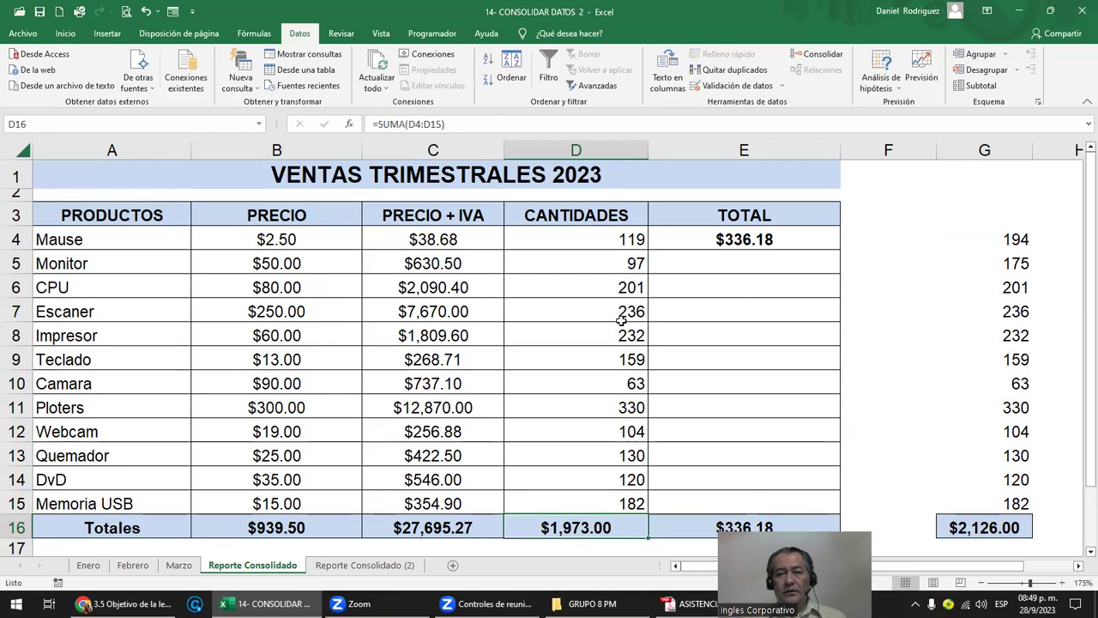
pyautogui.click(622, 244)
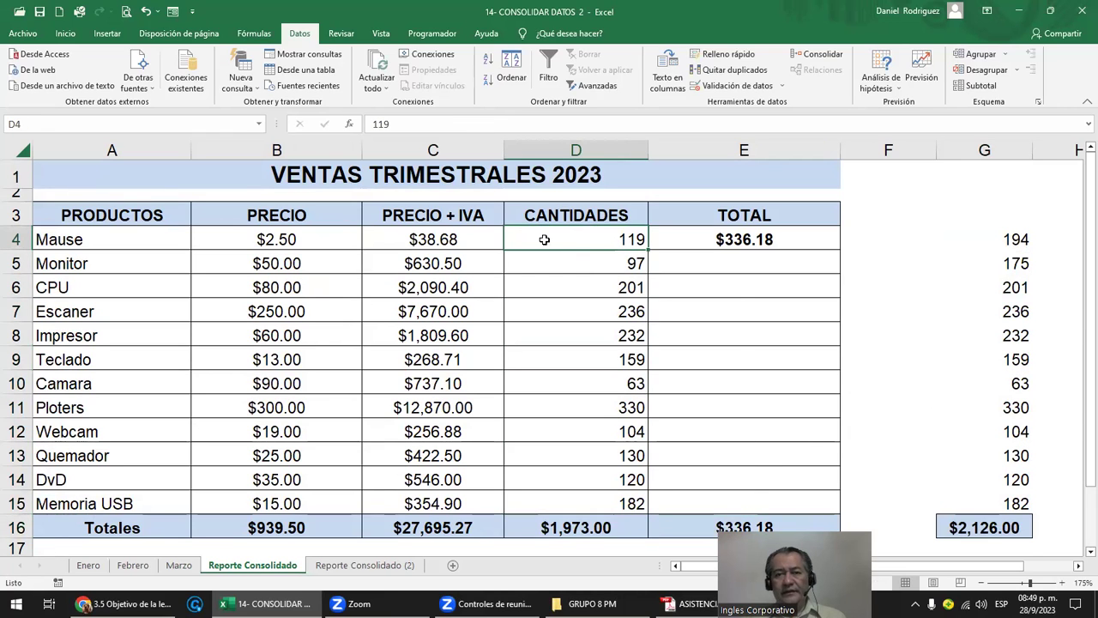
# - Rerun the Consolidar so CANTIDADES totals $2,126.00, matching G16
pyautogui.click(819, 56)
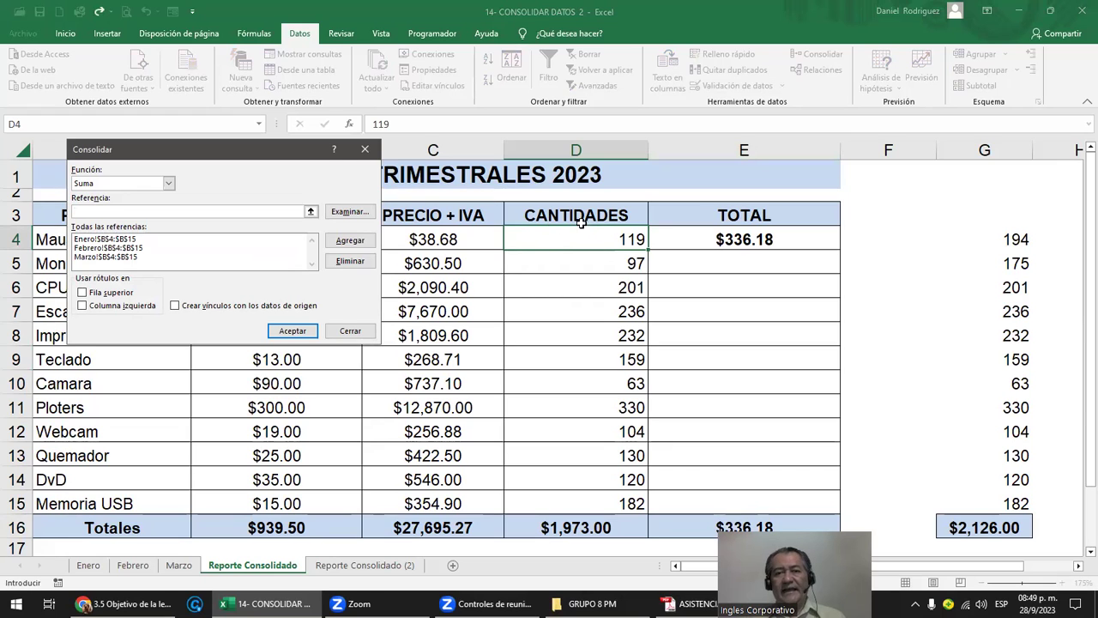
pyautogui.click(293, 330)
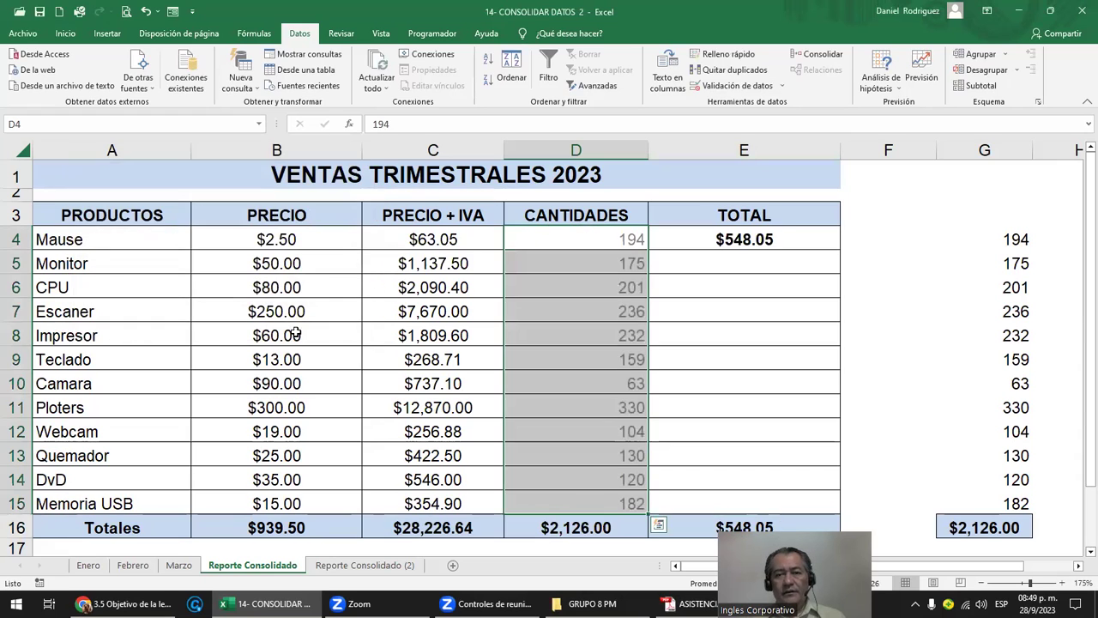
pyautogui.click(574, 527)
pyautogui.click(961, 525)
pyautogui.click(622, 529)
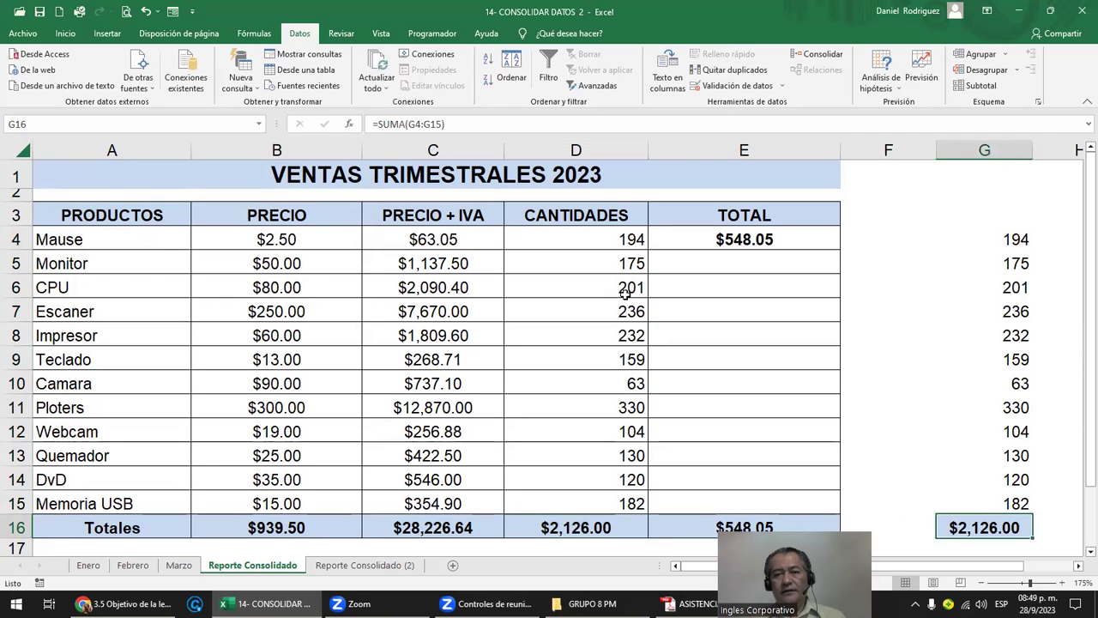
# - Center the quantities in D4:D15
pyautogui.moveTo(583, 239); pyautogui.dragTo(601, 504)
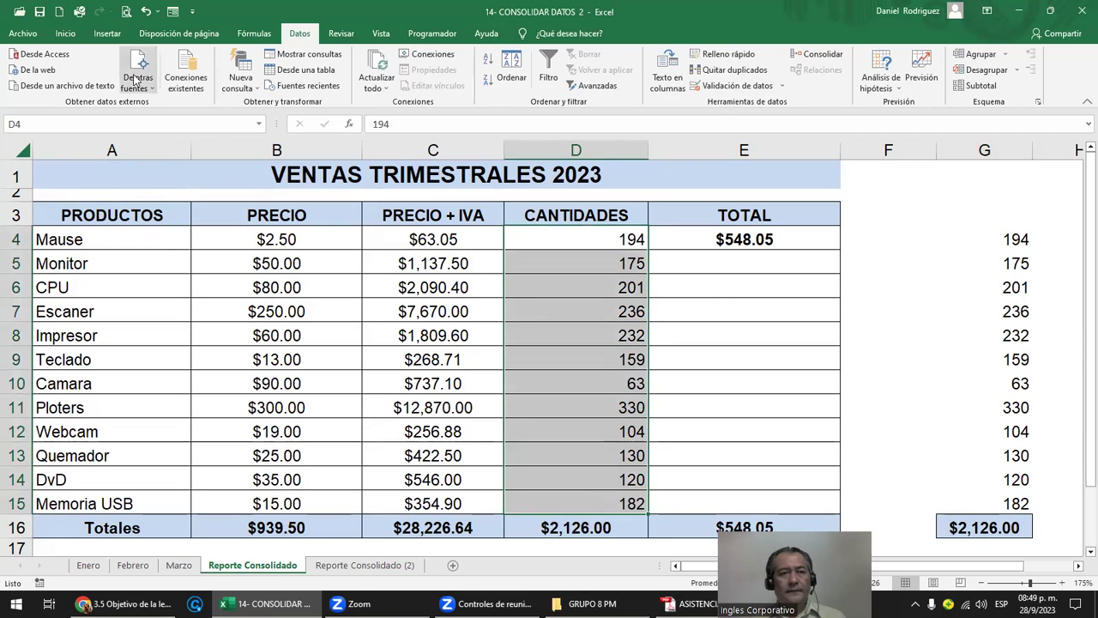
pyautogui.click(61, 37)
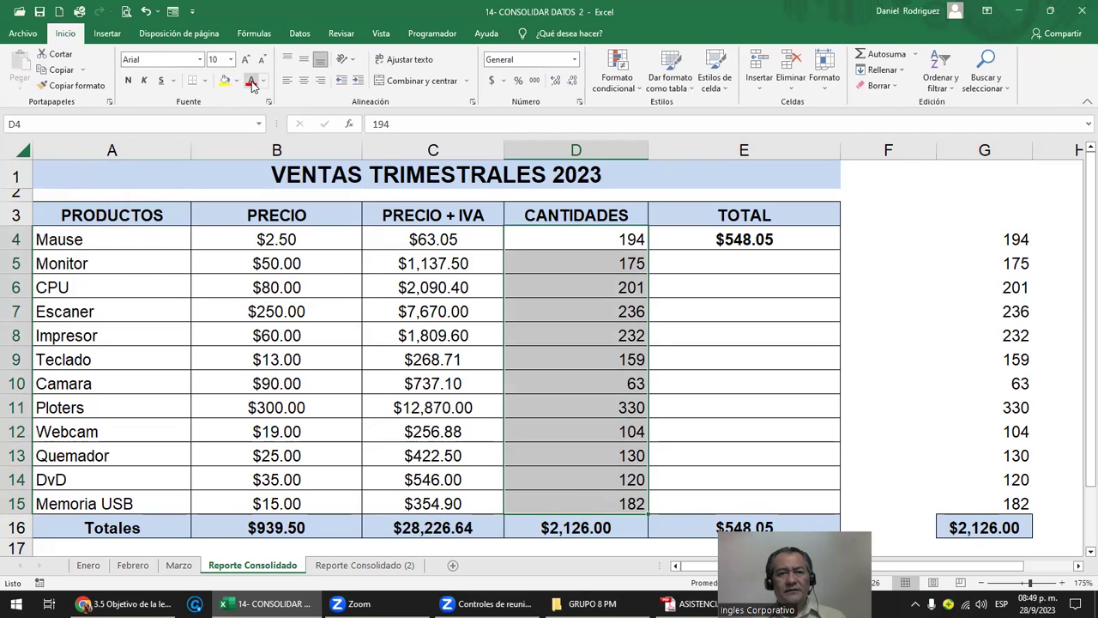
pyautogui.click(301, 86)
pyautogui.moveTo(566, 239)
pyautogui.mouseDown()
pyautogui.moveTo(625, 449)
pyautogui.moveTo(620, 506)
pyautogui.mouseUp()
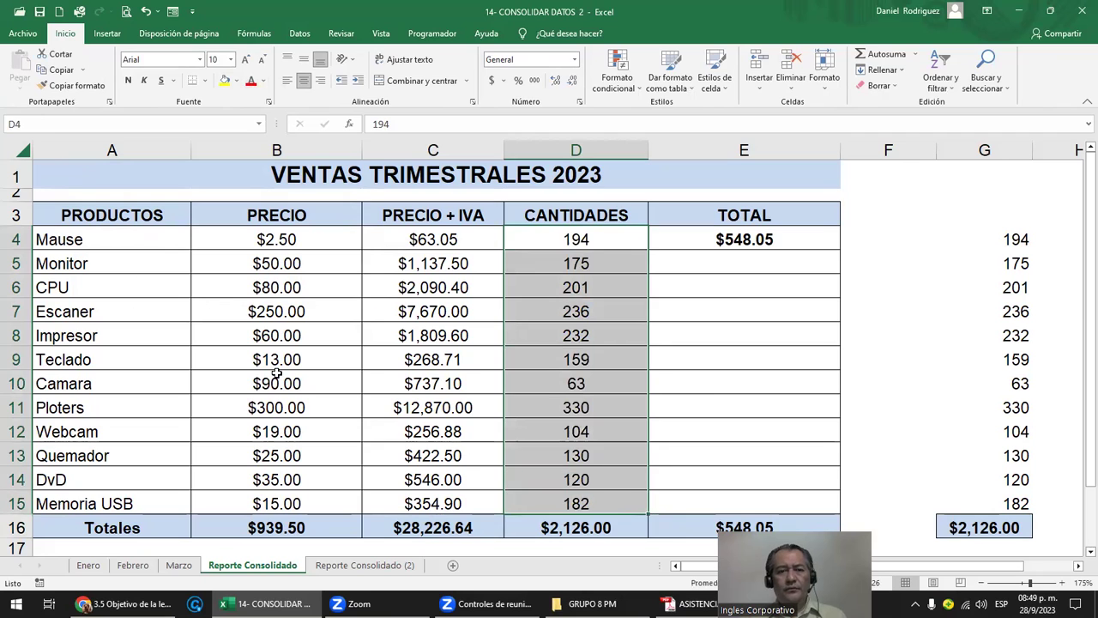
pyautogui.moveTo(115, 242); pyautogui.dragTo(108, 492)
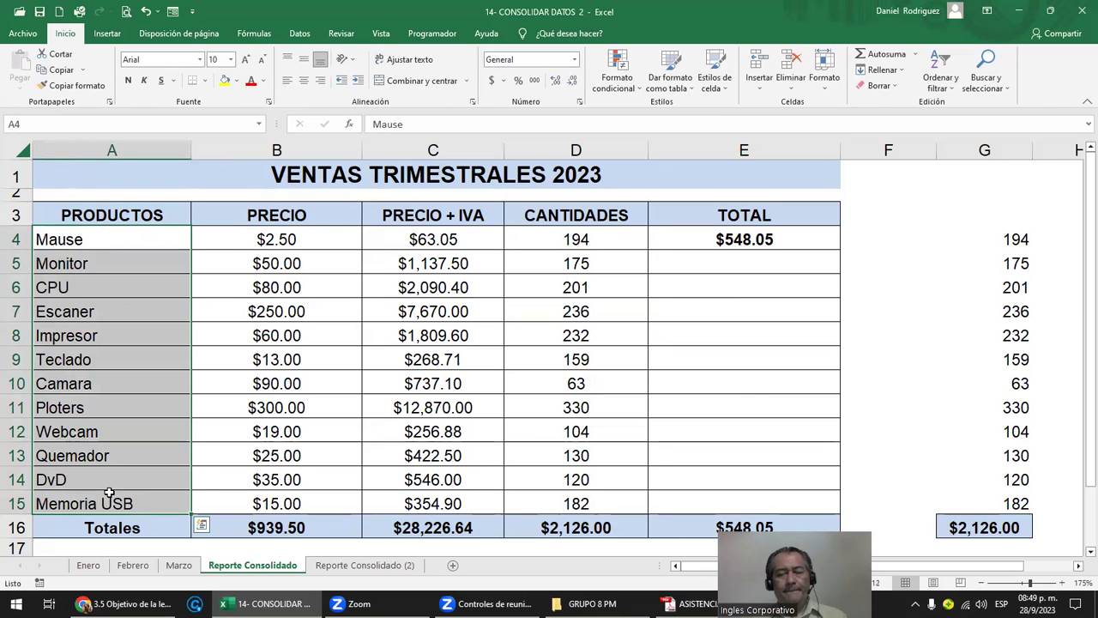
# - Fill the E4 TOTAL formula down all product rows and check the copied formula in E5
pyautogui.click(601, 251)
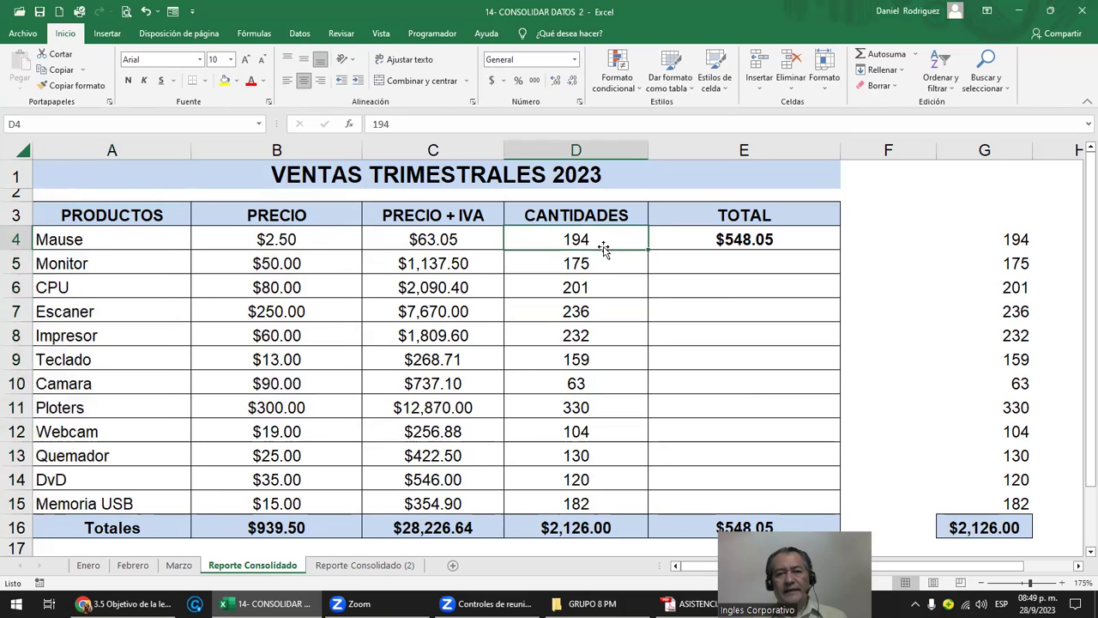
pyautogui.click(766, 240)
pyautogui.doubleClick(840, 251)
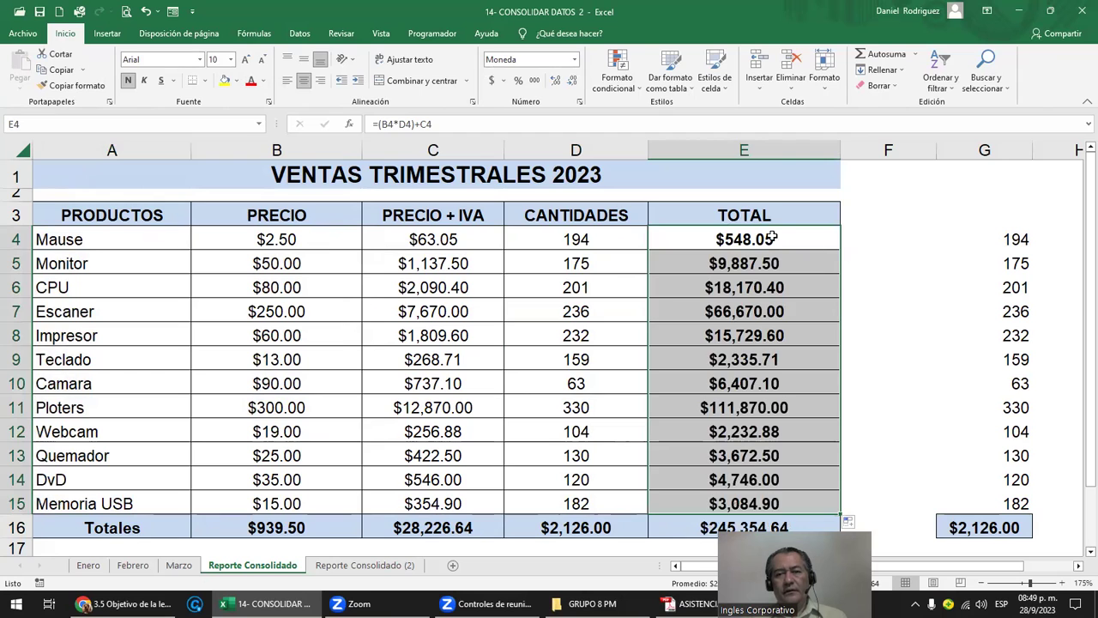
pyautogui.click(772, 240)
pyautogui.press('F2')
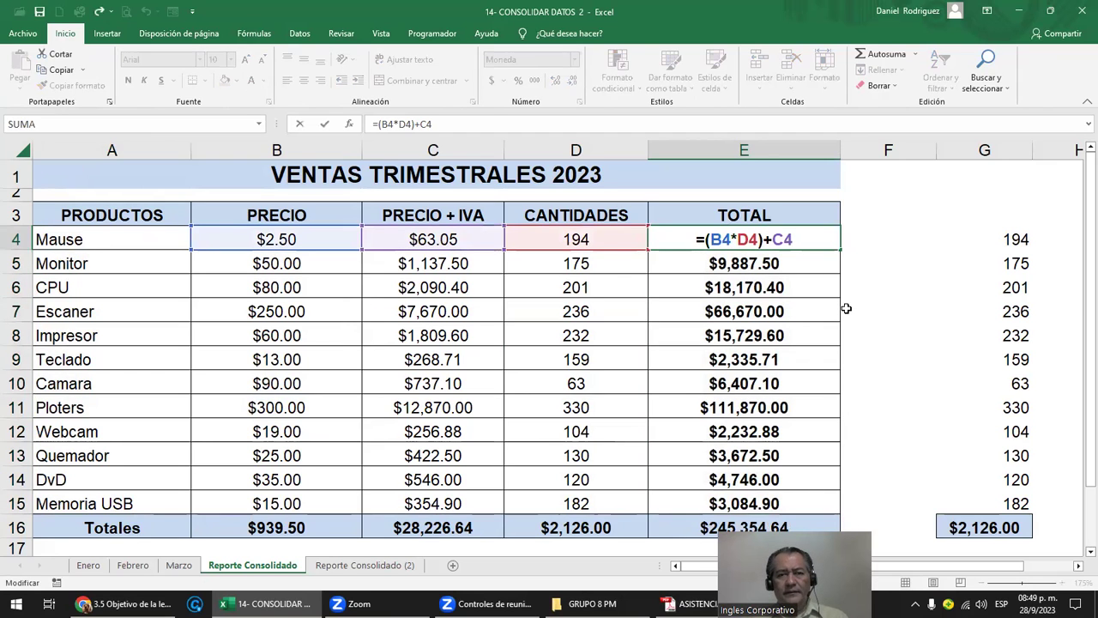
pyautogui.press('Return')
pyautogui.doubleClick(789, 260)
pyautogui.press('Escape')
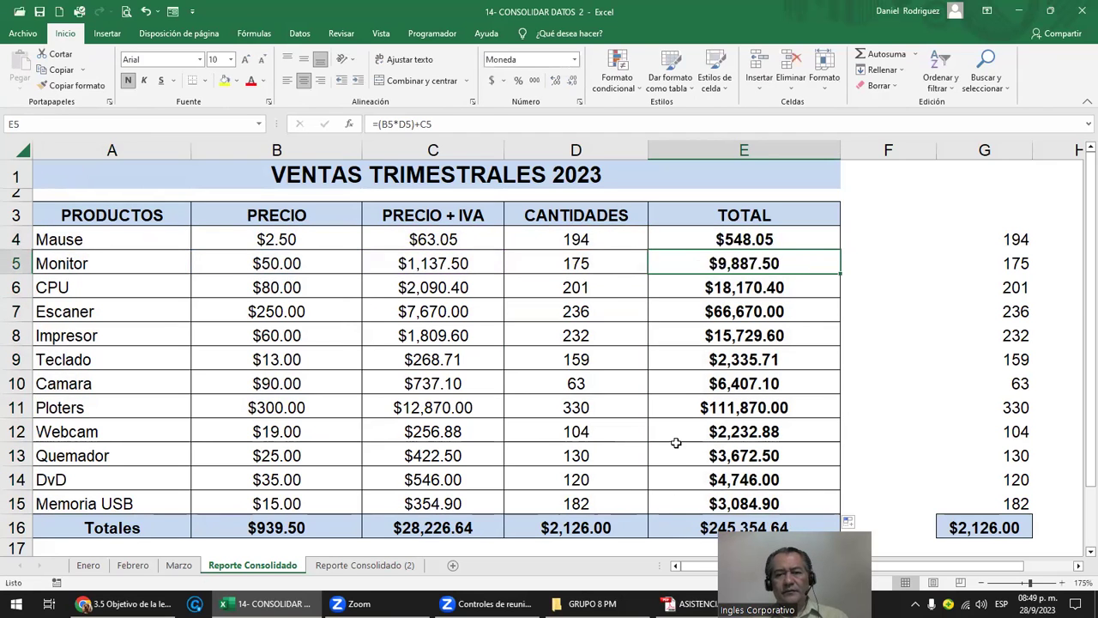
# - Give the D4:D15 quantities a yellow fill, then view the Marzo and Febrero sheets
pyautogui.moveTo(580, 238); pyautogui.dragTo(594, 511)
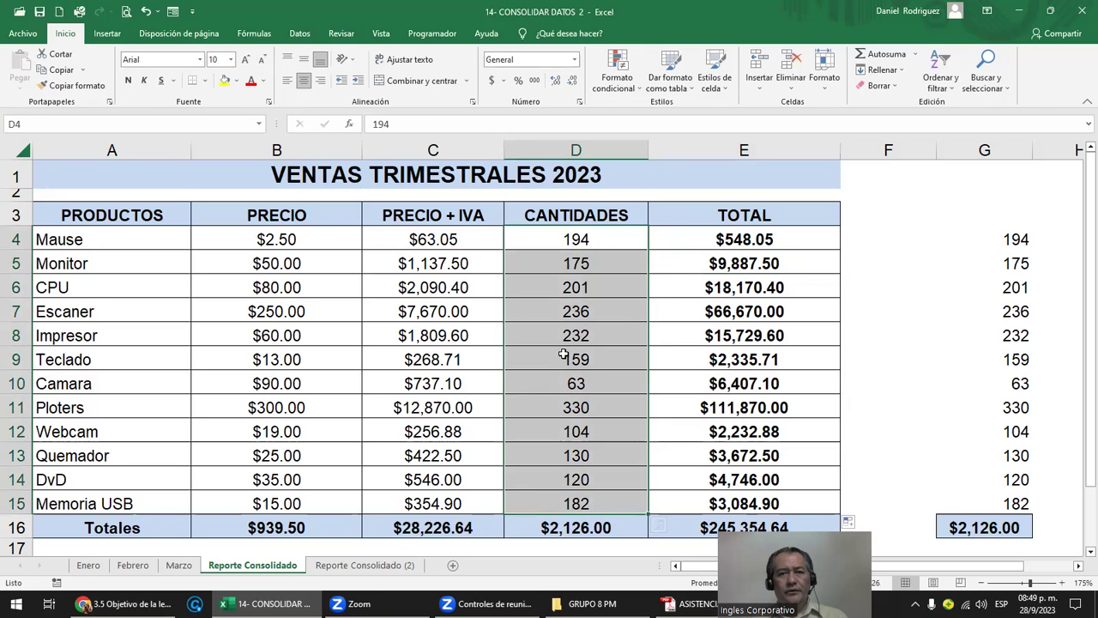
pyautogui.click(224, 81)
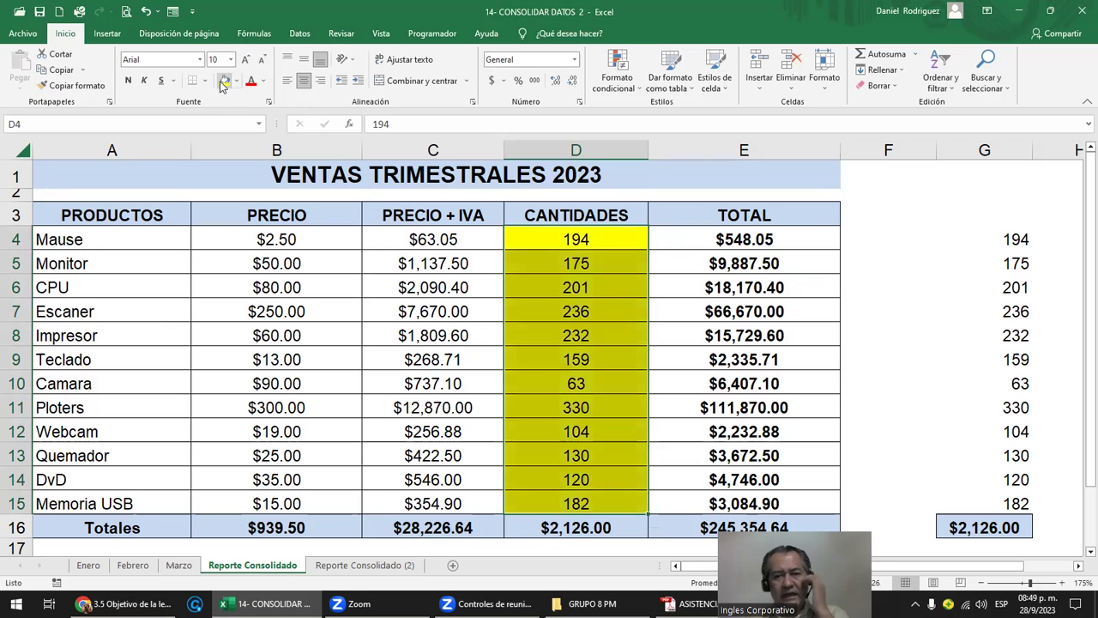
pyautogui.click(921, 280)
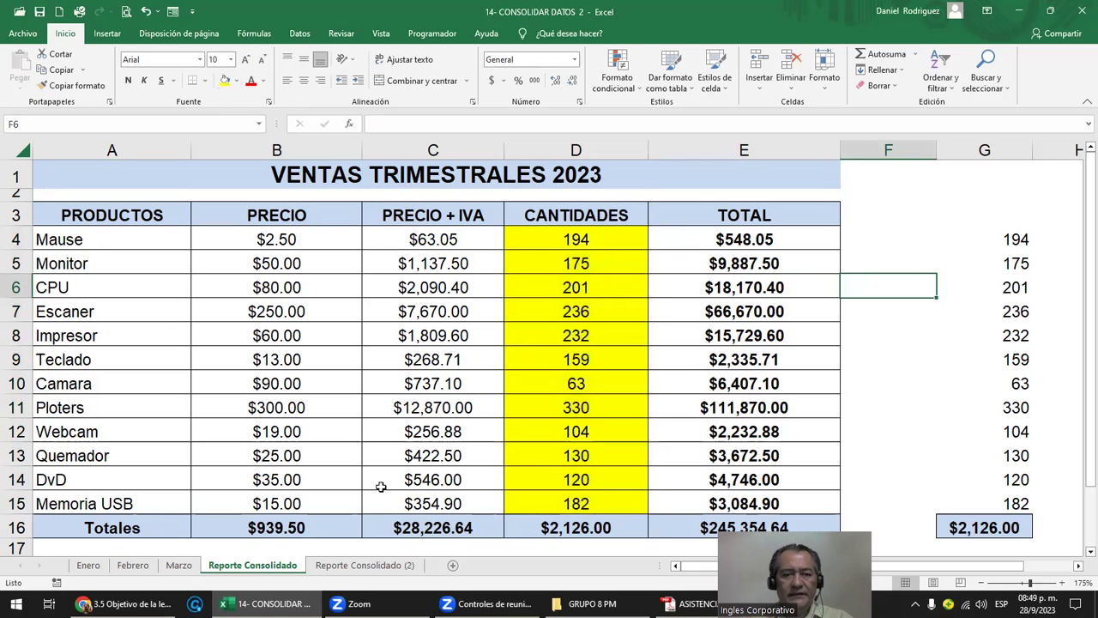
pyautogui.click(178, 565)
pyautogui.click(133, 565)
# - View Enero, then on Reporte Consolidado inspect the E4 TOTAL, the D4 quantity and Mause
pyautogui.click(89, 565)
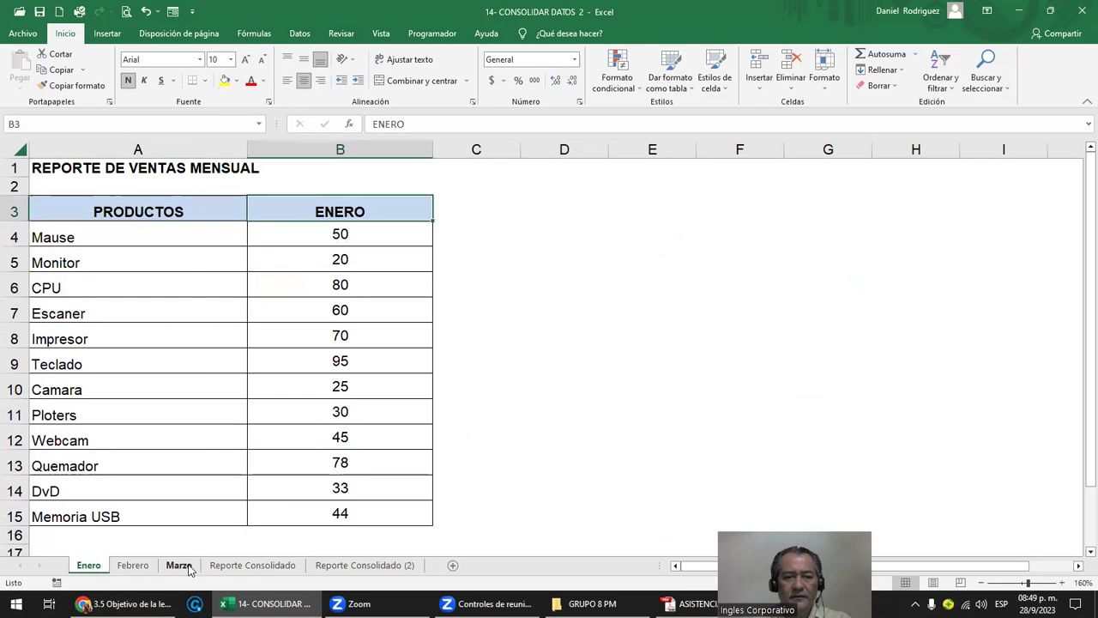
pyautogui.click(252, 565)
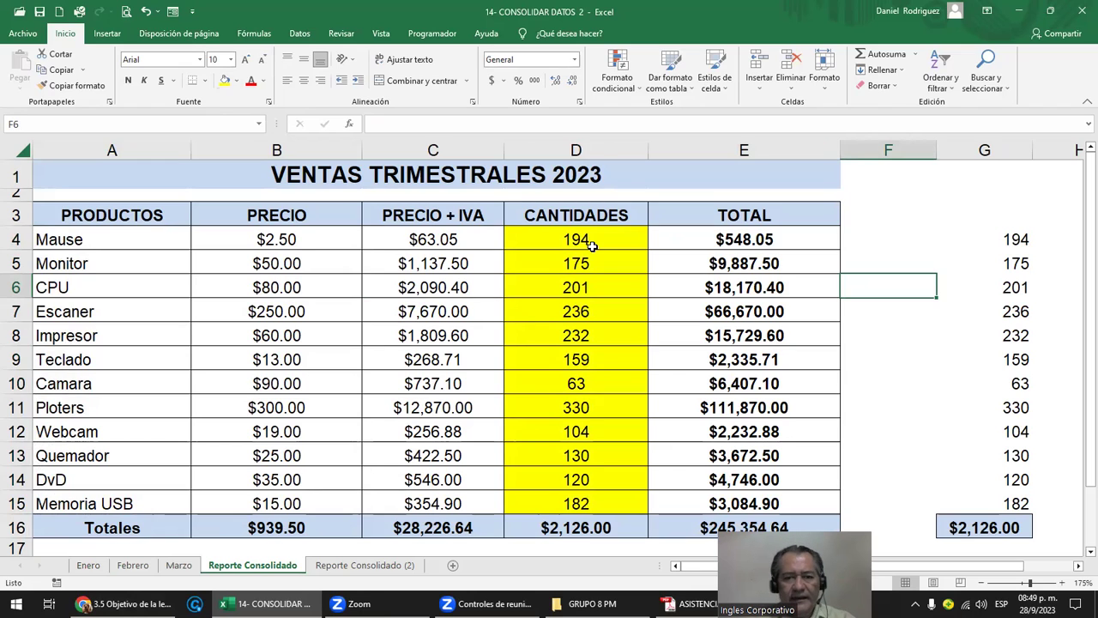
pyautogui.click(699, 241)
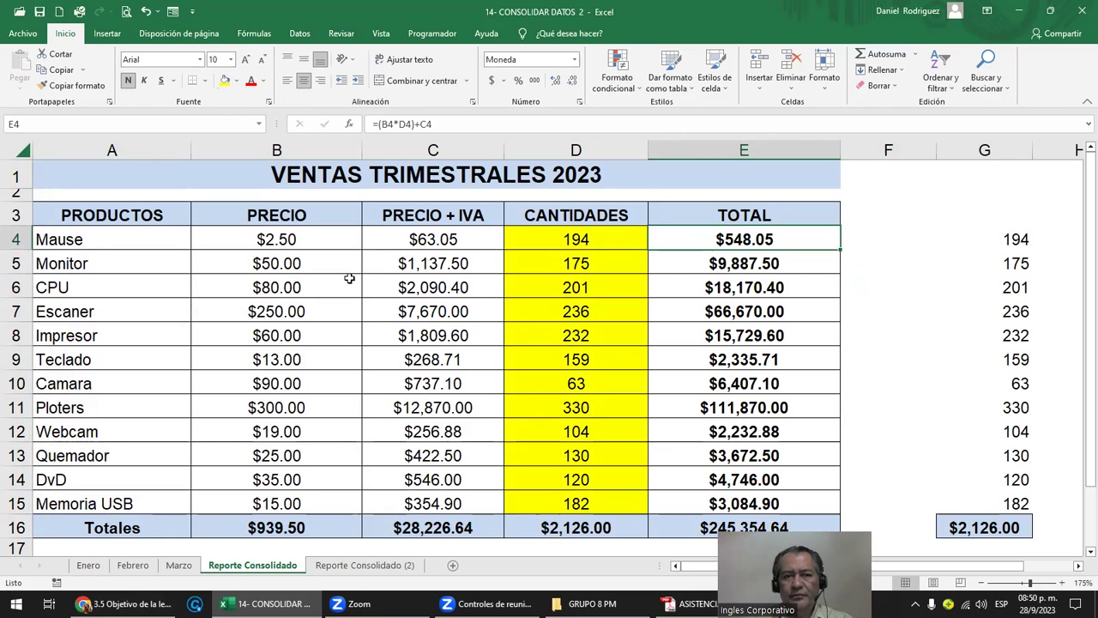
pyautogui.click(597, 241)
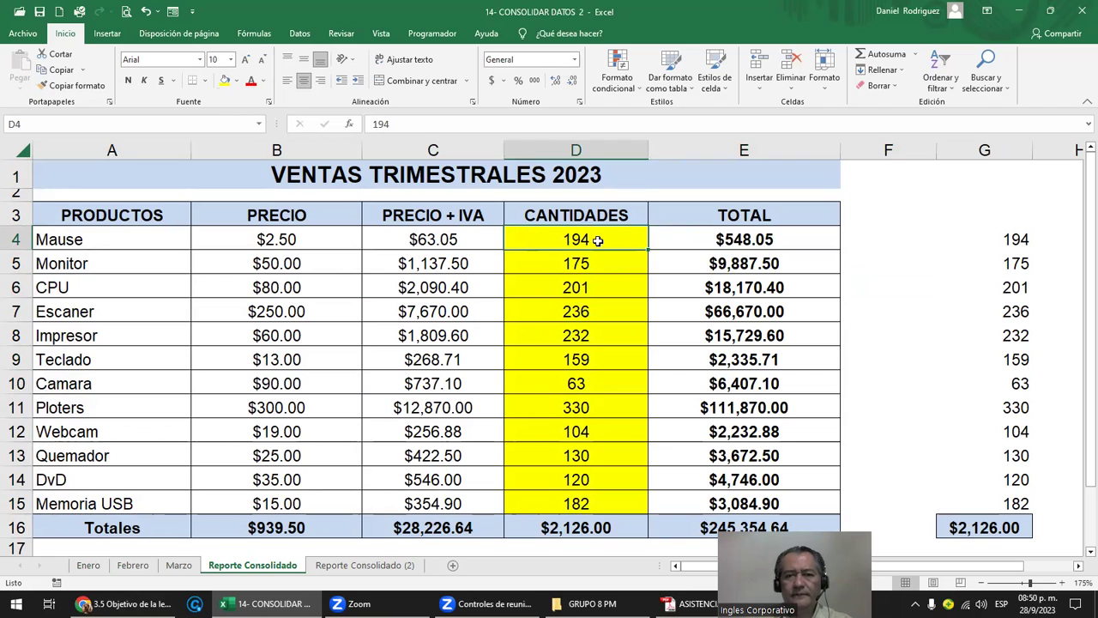
pyautogui.click(72, 244)
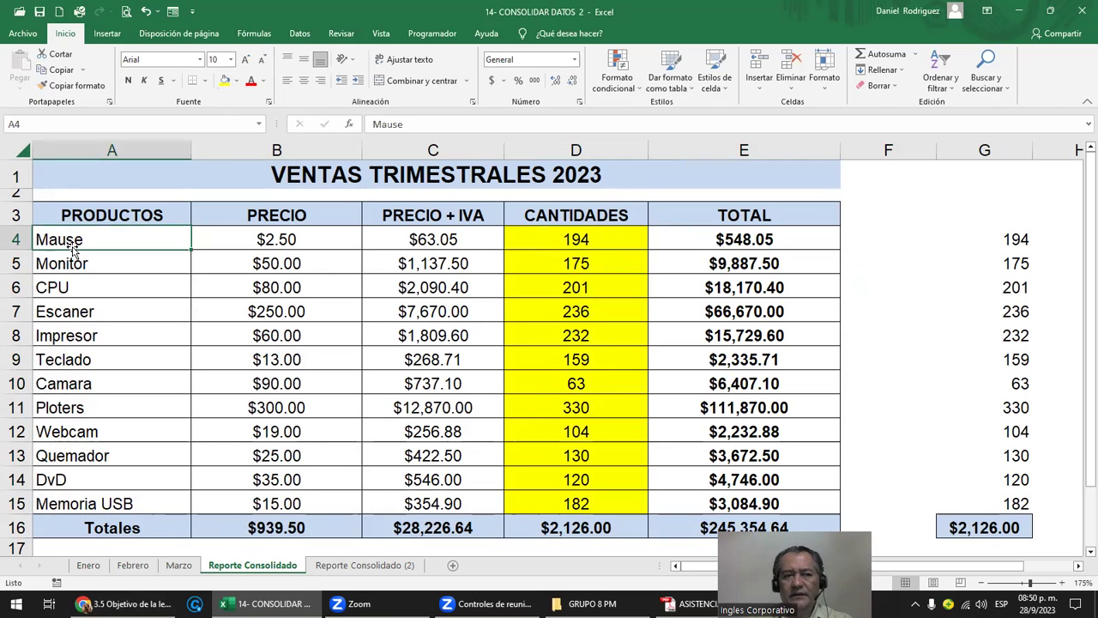
# - Correct Marzo's product name from Mause to Mouse and return to Reporte Consolidado's D4
pyautogui.click(179, 565)
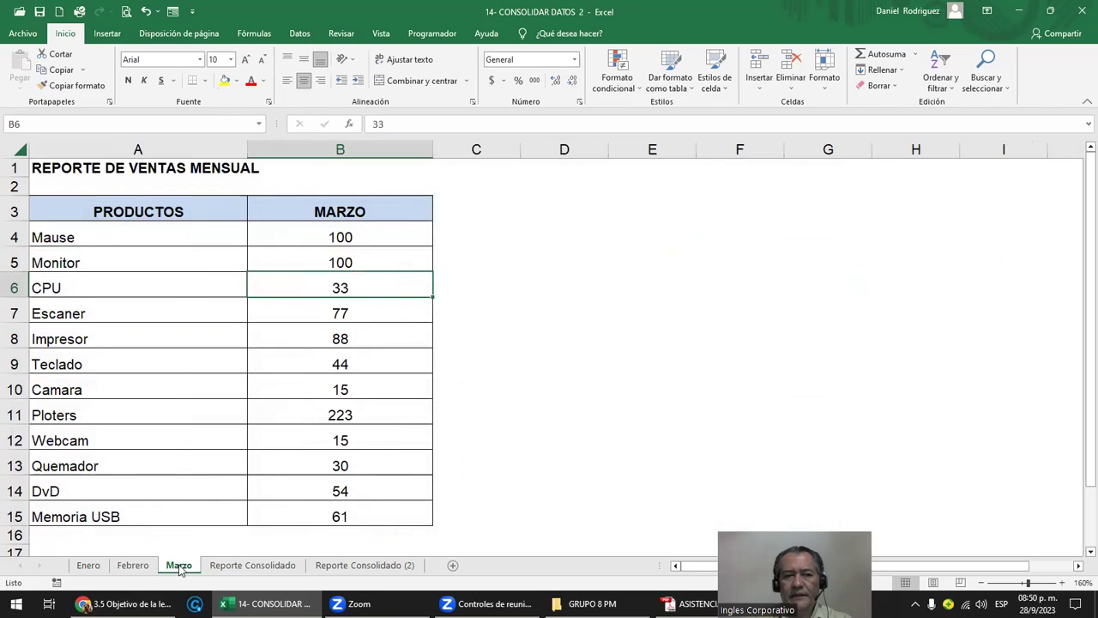
pyautogui.doubleClick(98, 236)
pyautogui.press('Left')
pyautogui.press('Left')
pyautogui.press('Left')
pyautogui.press('Left')
pyautogui.write('o')
pyautogui.press('Delete')
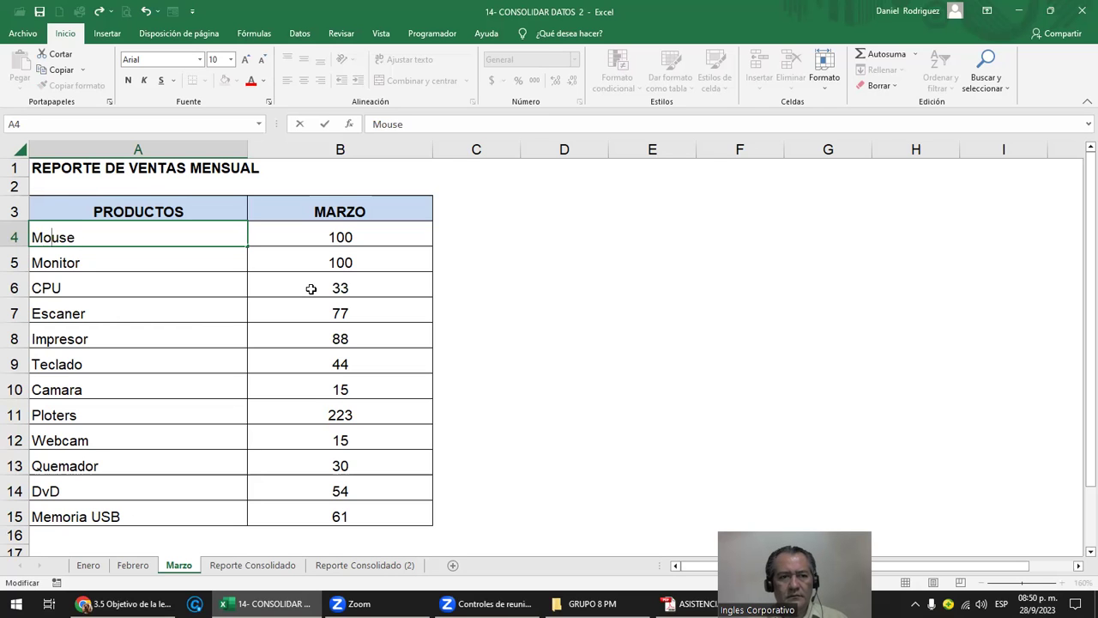
pyautogui.press('Return')
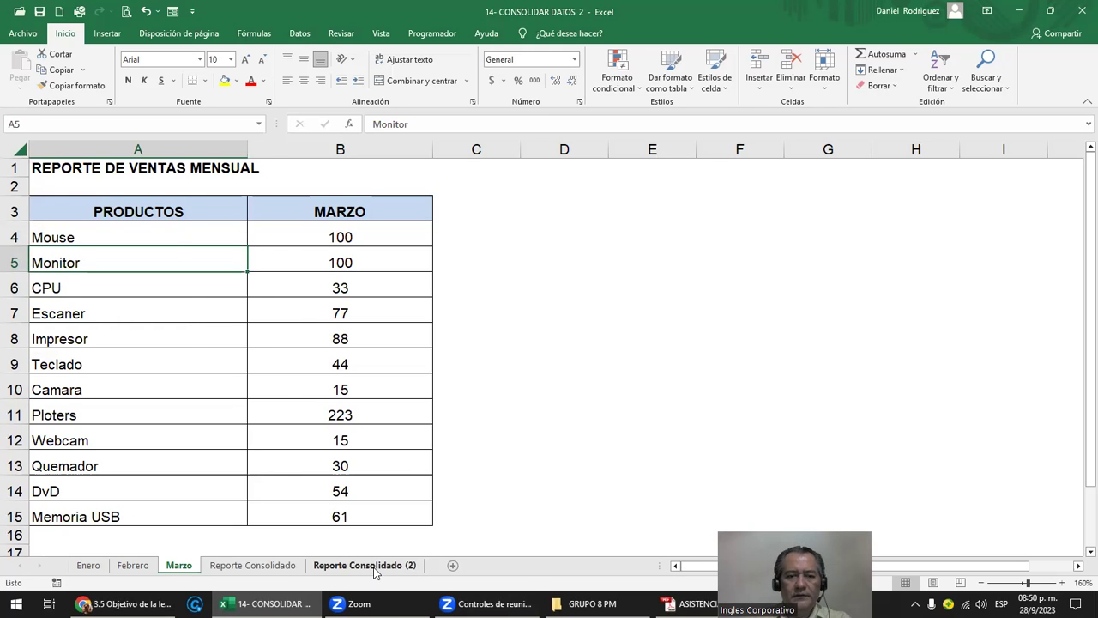
pyautogui.click(375, 570)
pyautogui.click(286, 568)
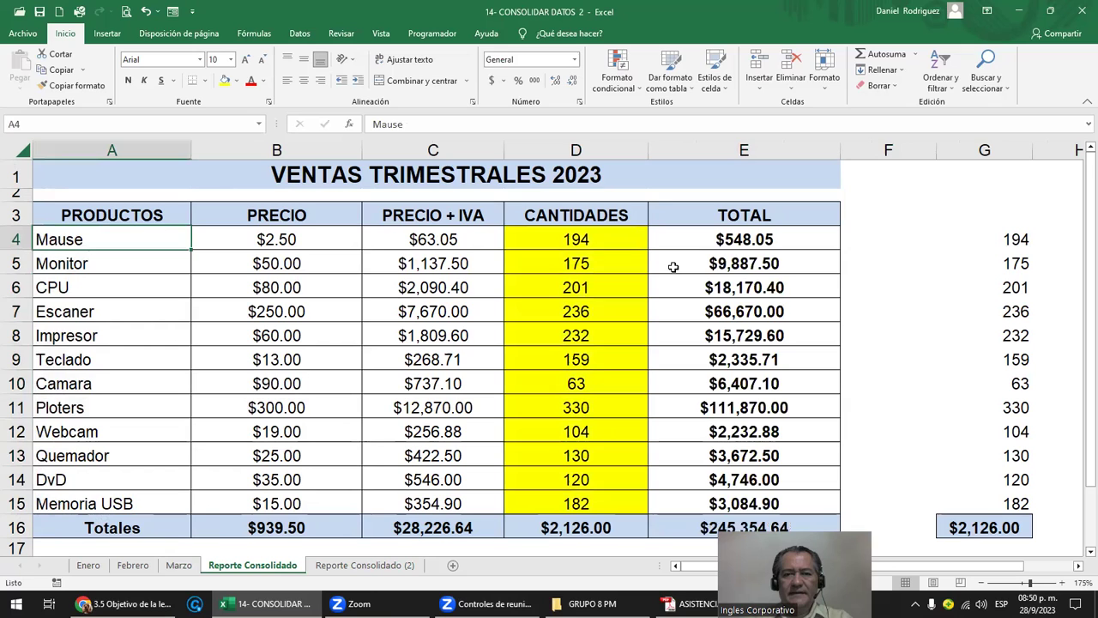
pyautogui.click(577, 239)
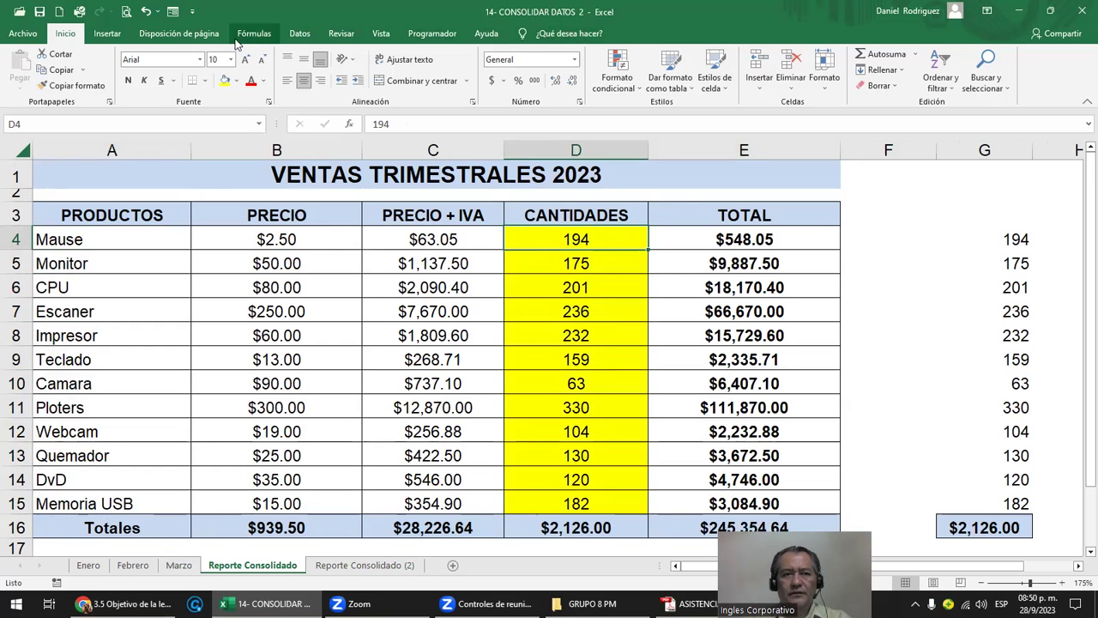
# - Rerun the Suma consolidation of the three month references into CANTIDADES, then view Marzo
pyautogui.click(300, 36)
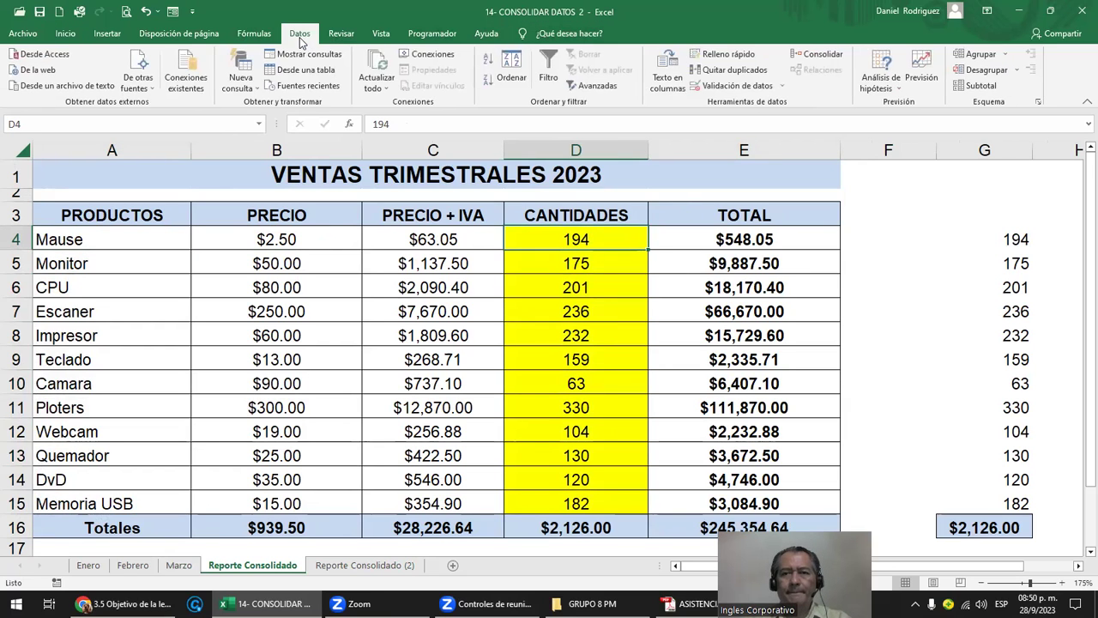
pyautogui.click(819, 57)
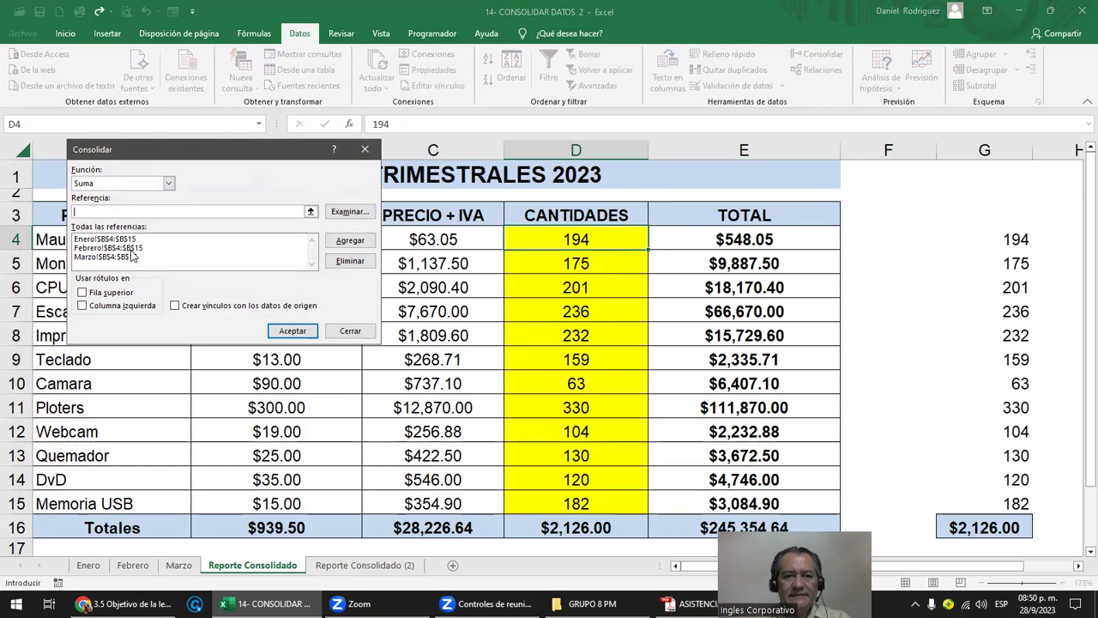
pyautogui.moveTo(243, 143); pyautogui.dragTo(348, 136)
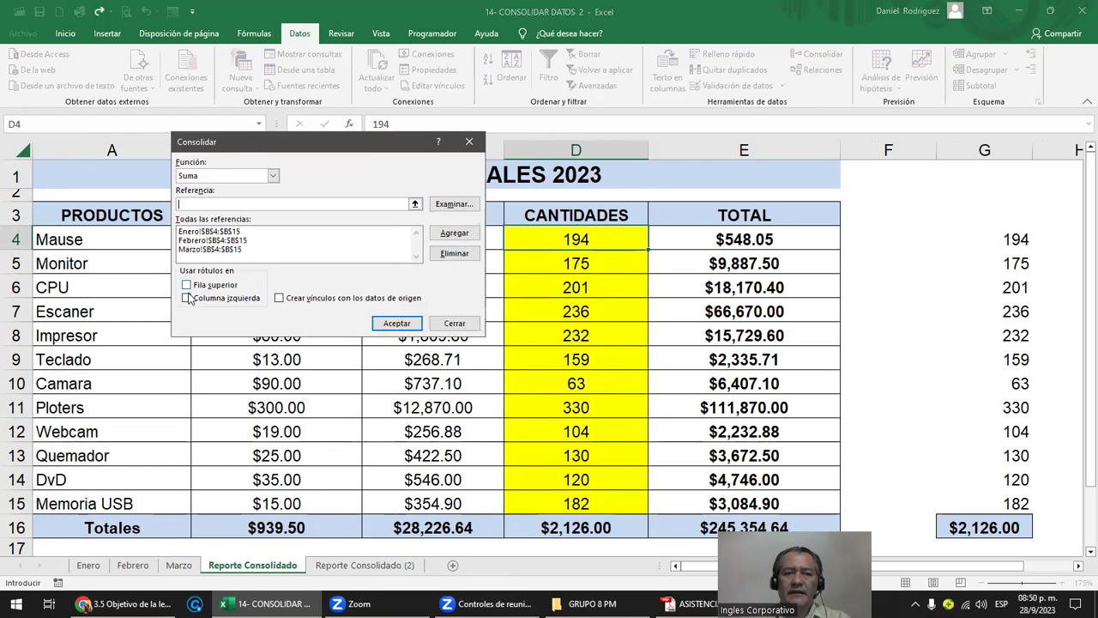
pyautogui.click(399, 325)
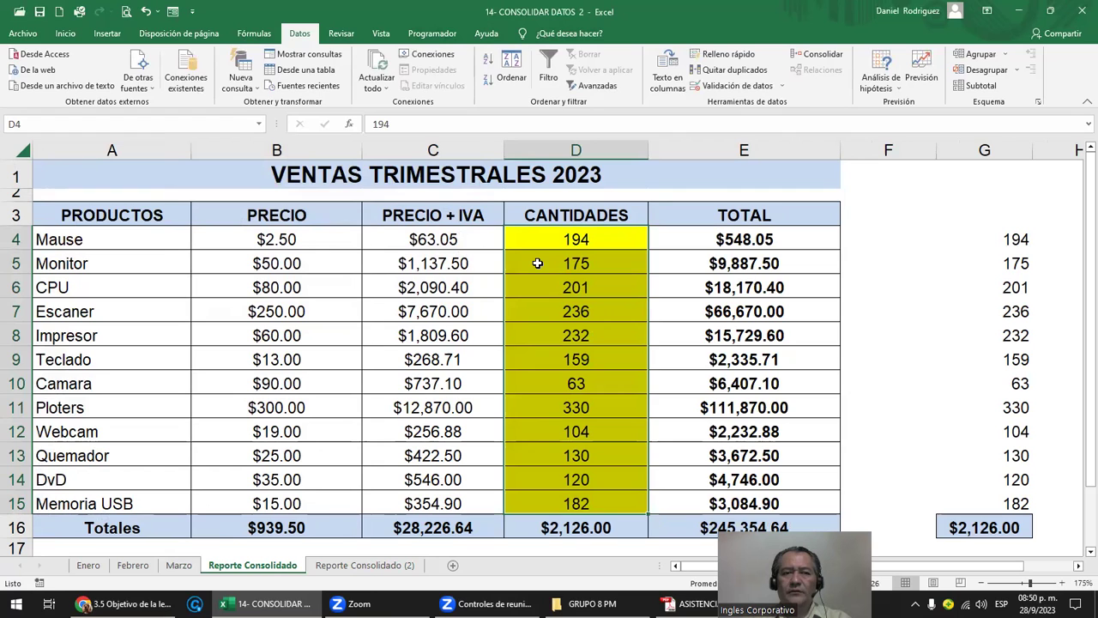
pyautogui.click(574, 236)
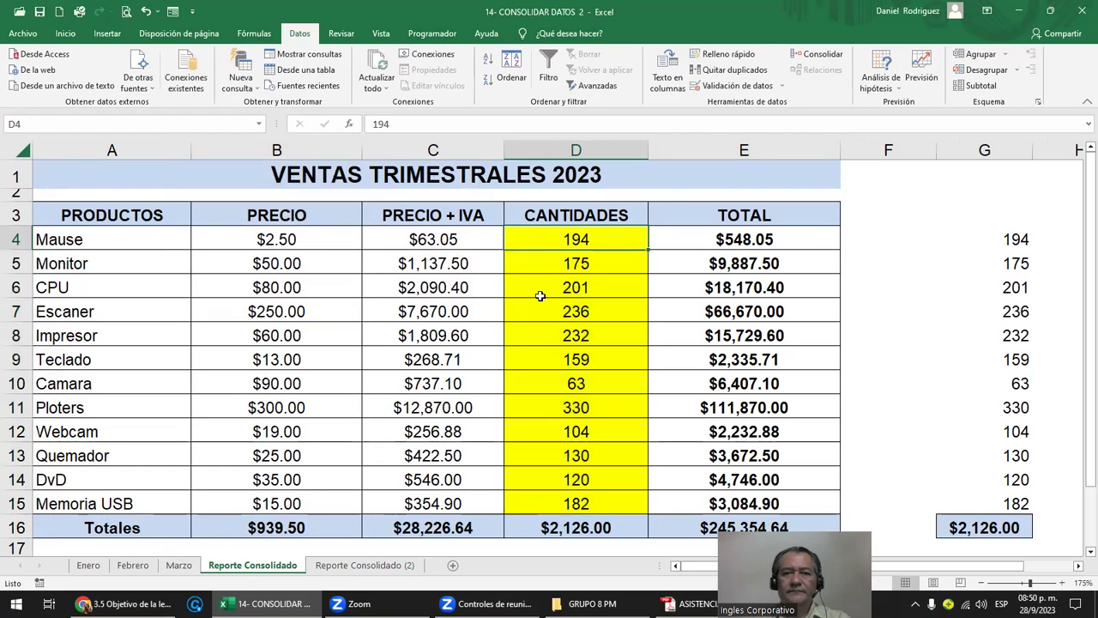
pyautogui.click(179, 566)
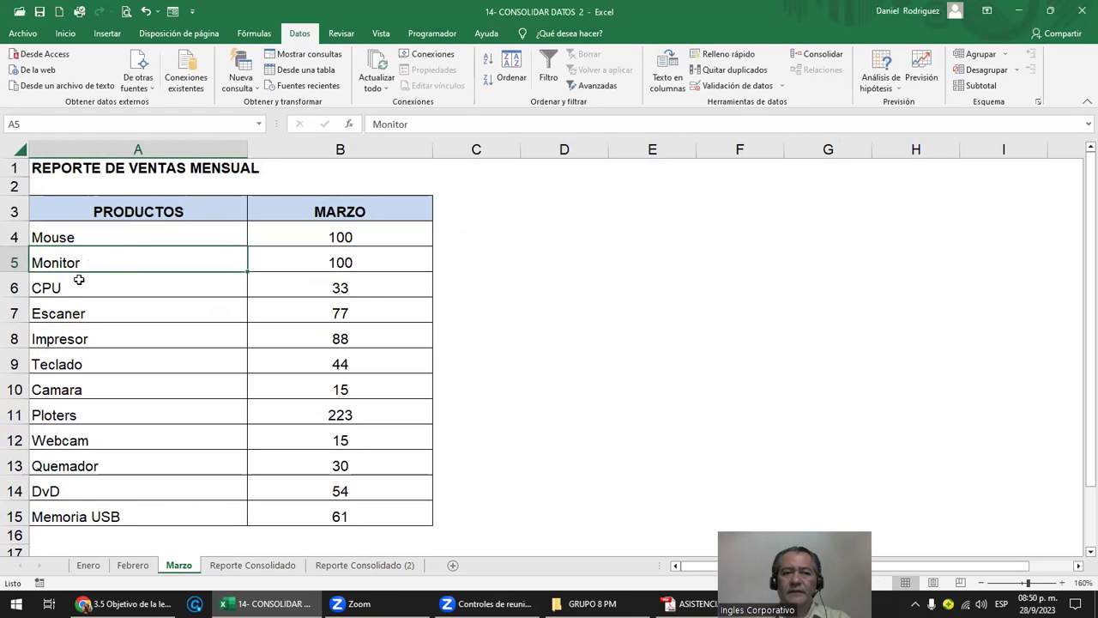
# - Delete Marzo's Mouse quantity of 100 in B4 and go back to Reporte Consolidado
pyautogui.doubleClick(118, 236)
pyautogui.click(349, 237)
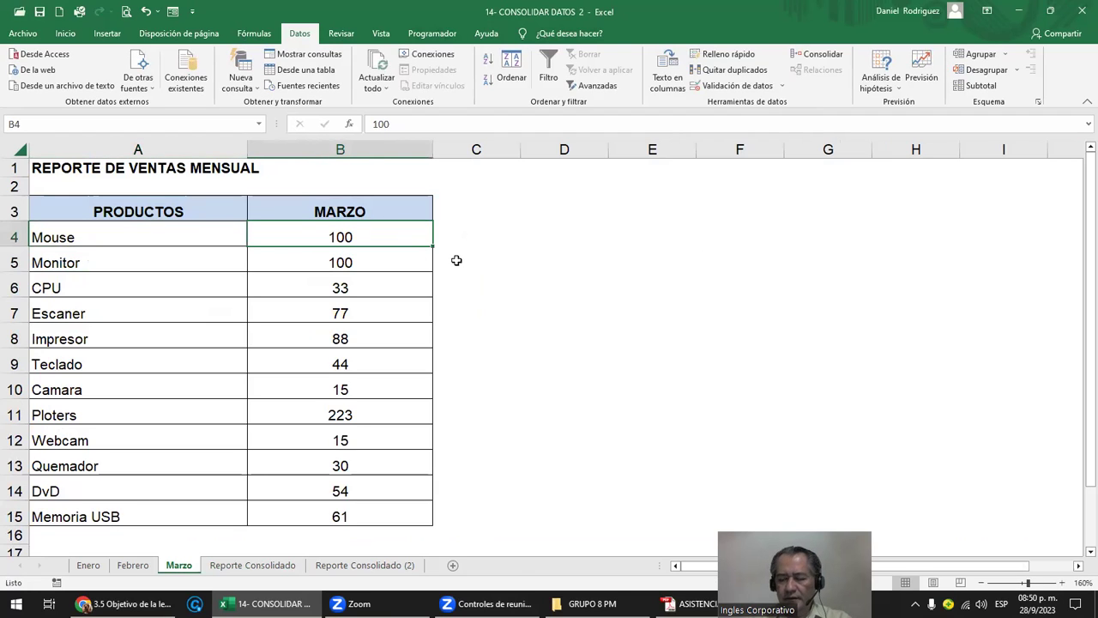
pyautogui.press('Delete')
pyautogui.press('Down')
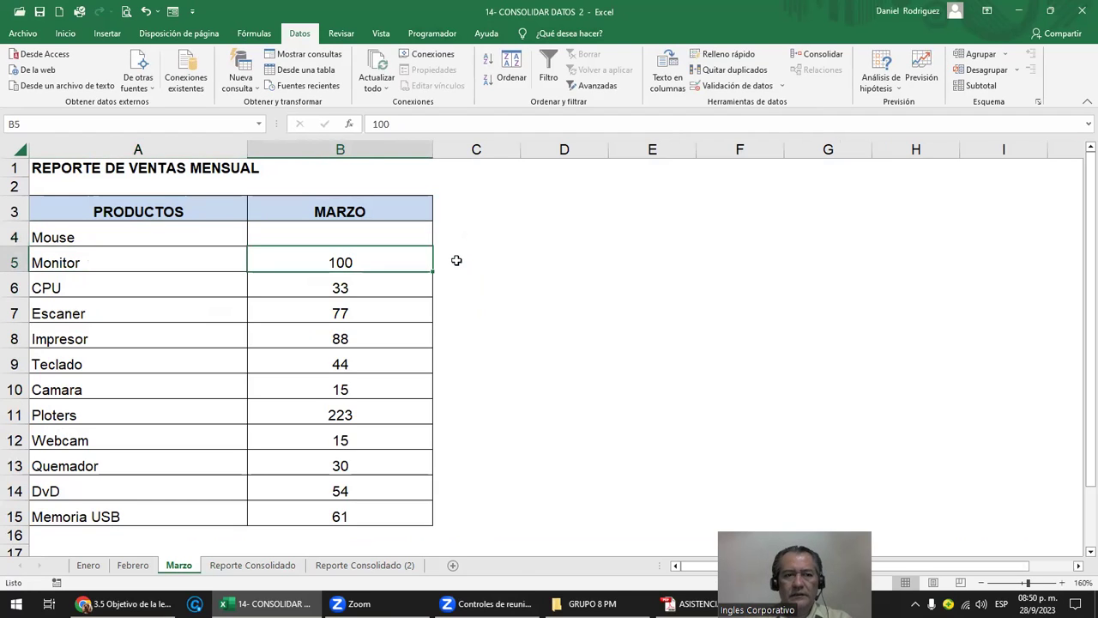
pyautogui.click(253, 566)
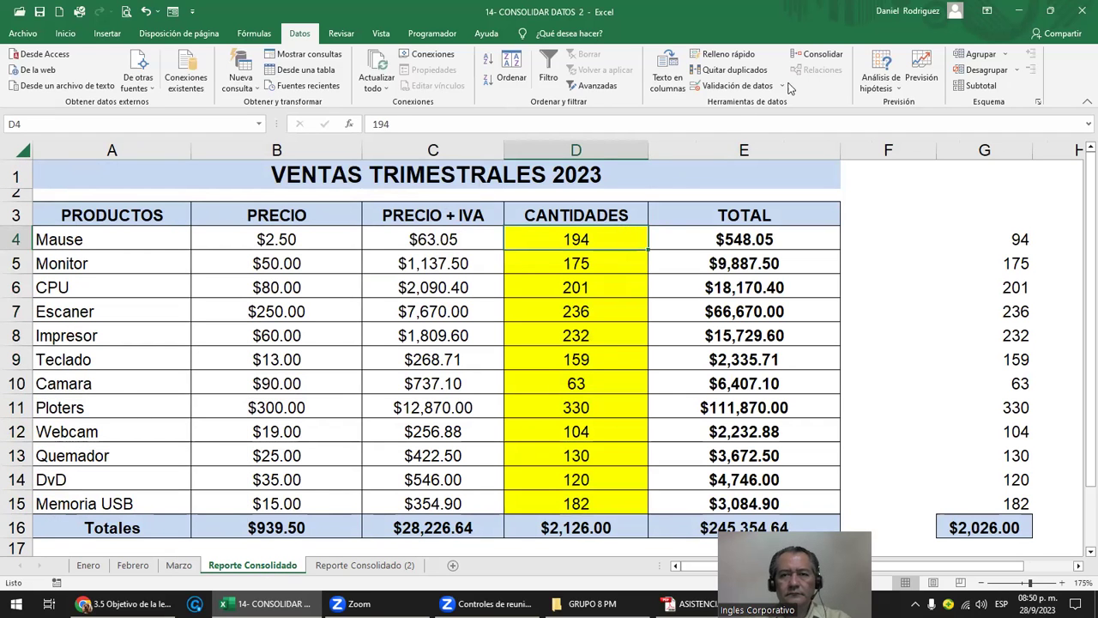
# - Rerun the consolidation so Mause drops to 94 and review the CANTIDADES values
pyautogui.click(810, 53)
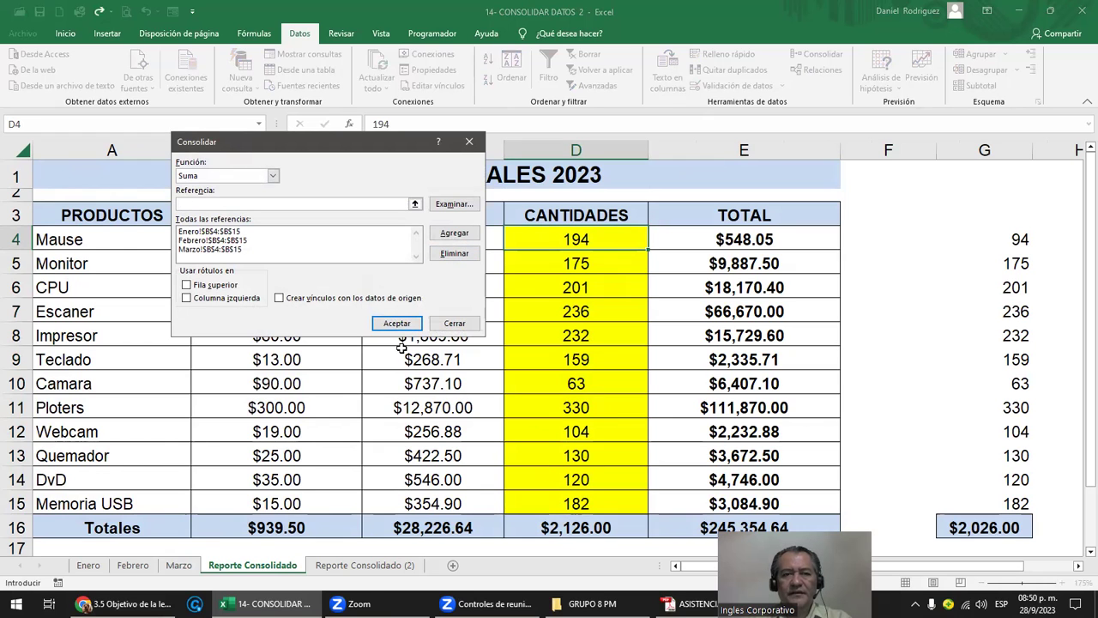
pyautogui.click(391, 323)
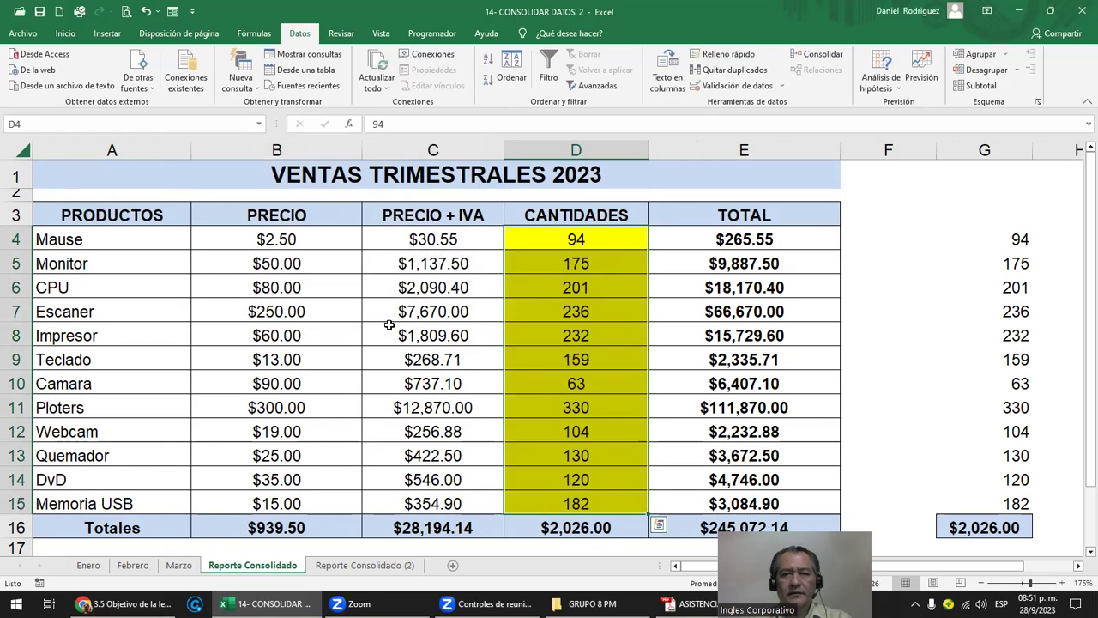
pyautogui.click(580, 241)
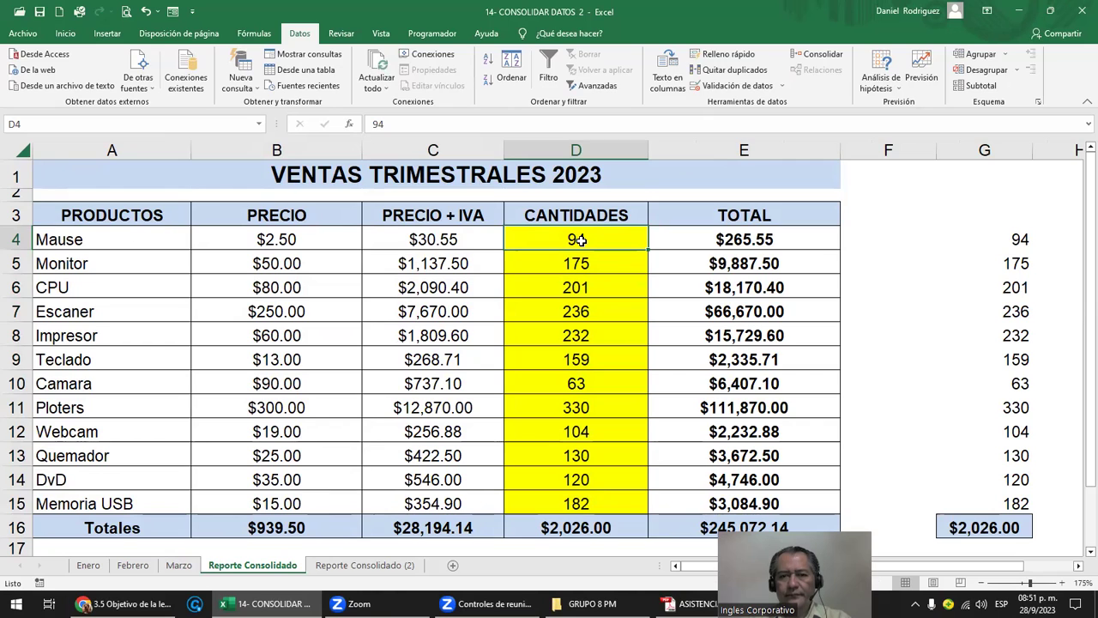
pyautogui.click(102, 242)
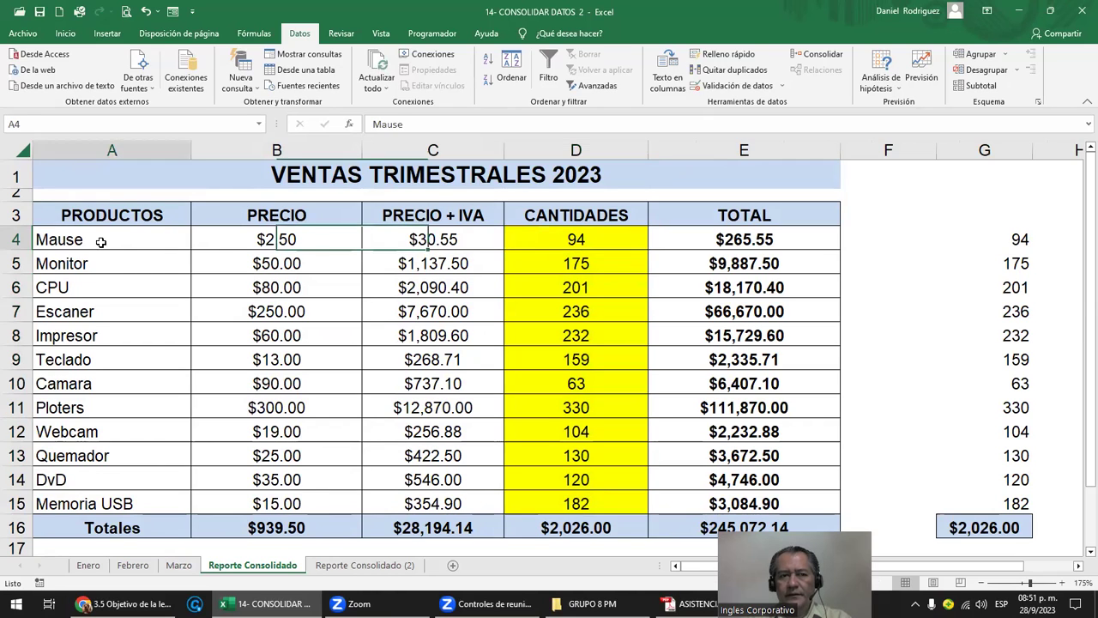
pyautogui.click(579, 239)
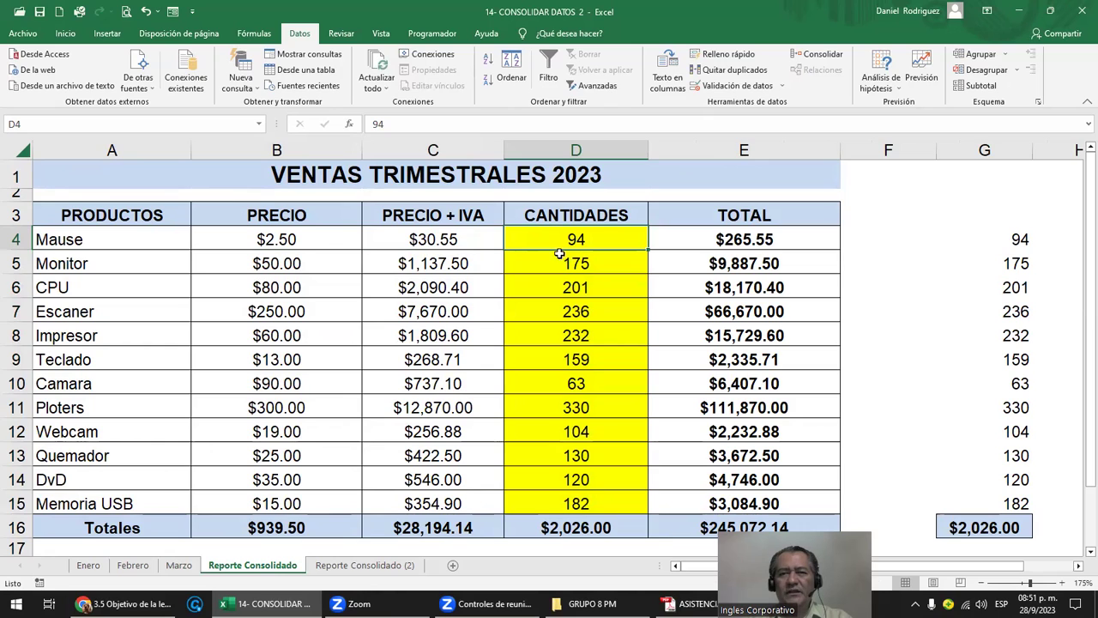
pyautogui.moveTo(573, 239); pyautogui.dragTo(588, 504)
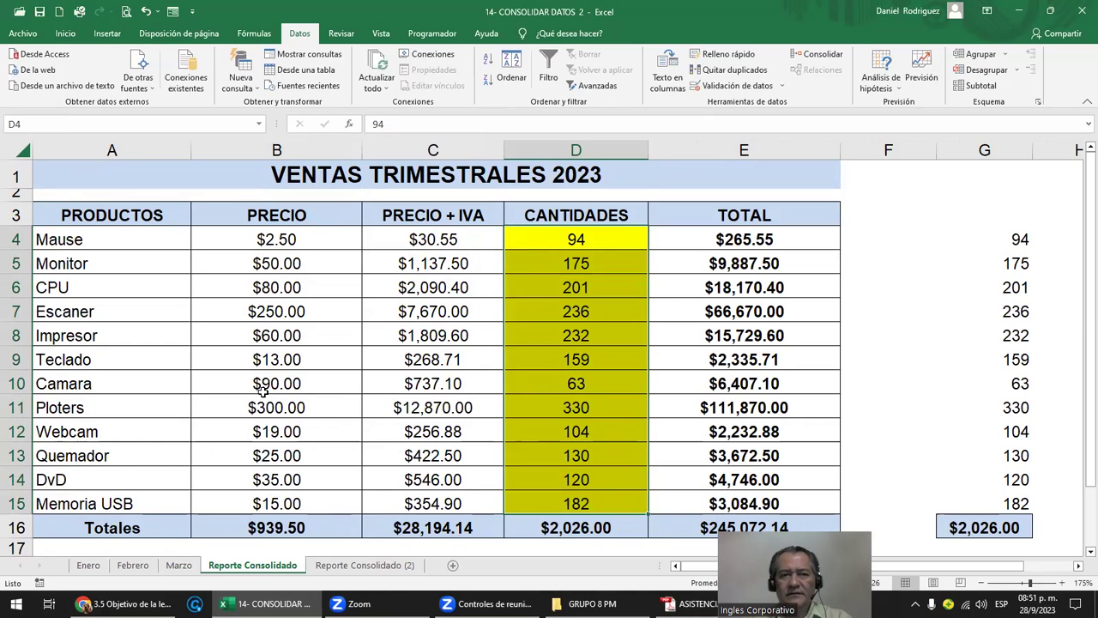
pyautogui.click(601, 242)
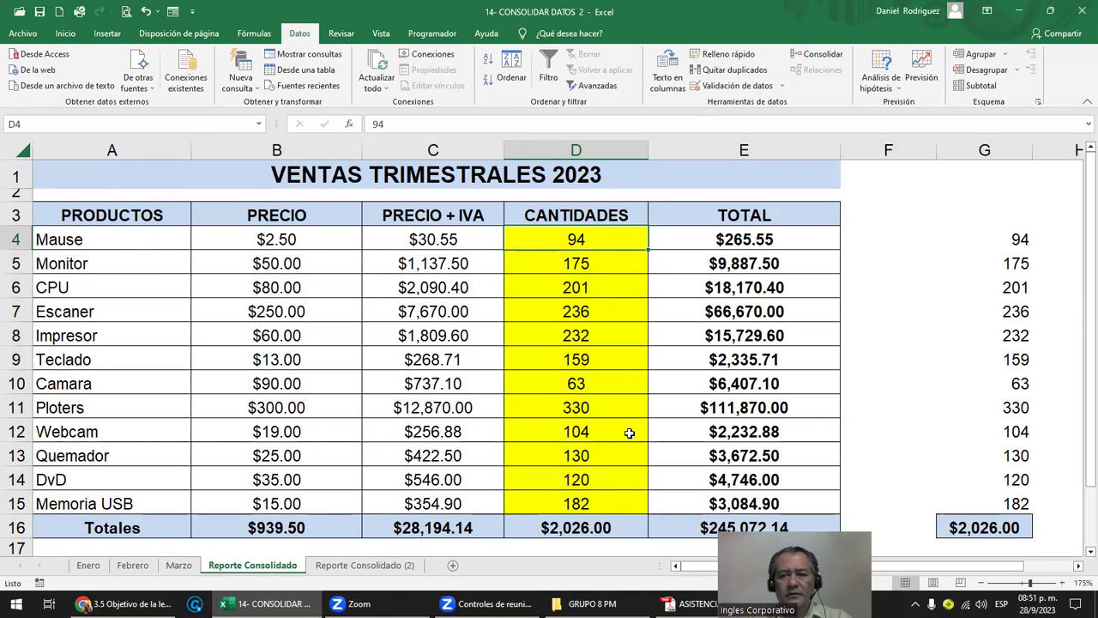
# - Enter 100 again as Marzo's Mouse quantity in B4
pyautogui.click(178, 564)
pyautogui.click(365, 234)
pyautogui.write('100')
pyautogui.press('Return')
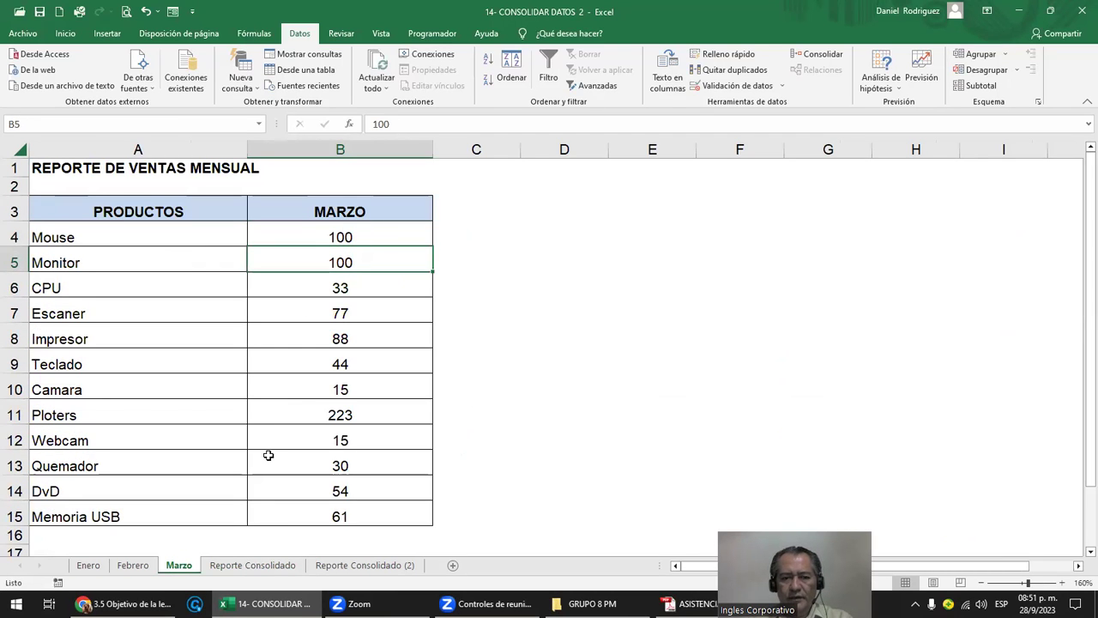
# - Rerun the consolidation from D4 so CANTIDADES returns to 194 and $2,126.00, matching column G
pyautogui.click(253, 564)
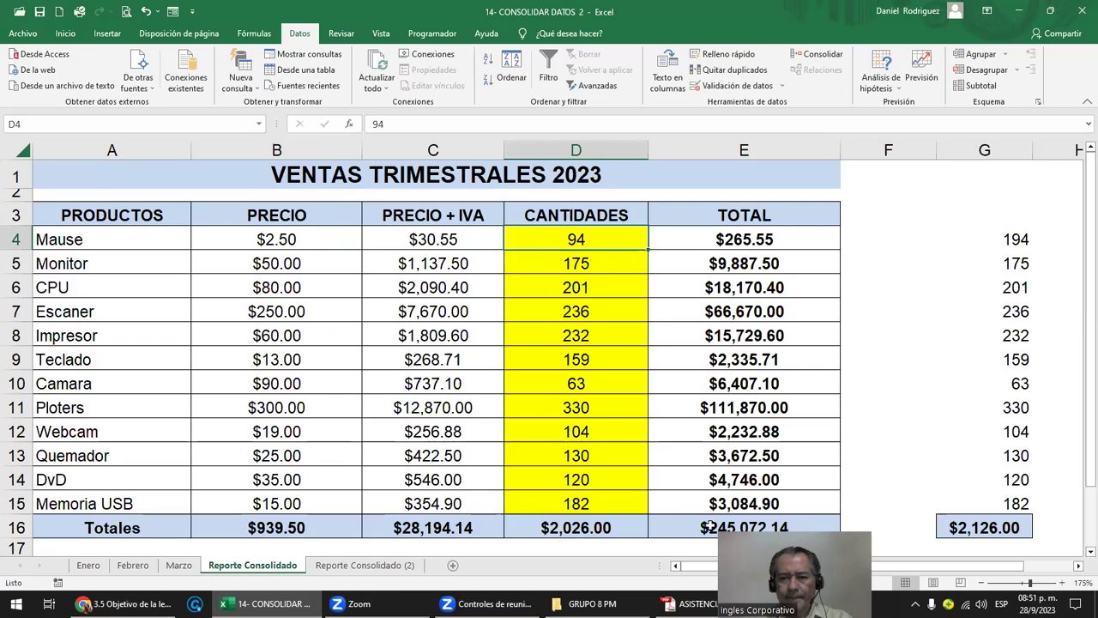
pyautogui.click(974, 530)
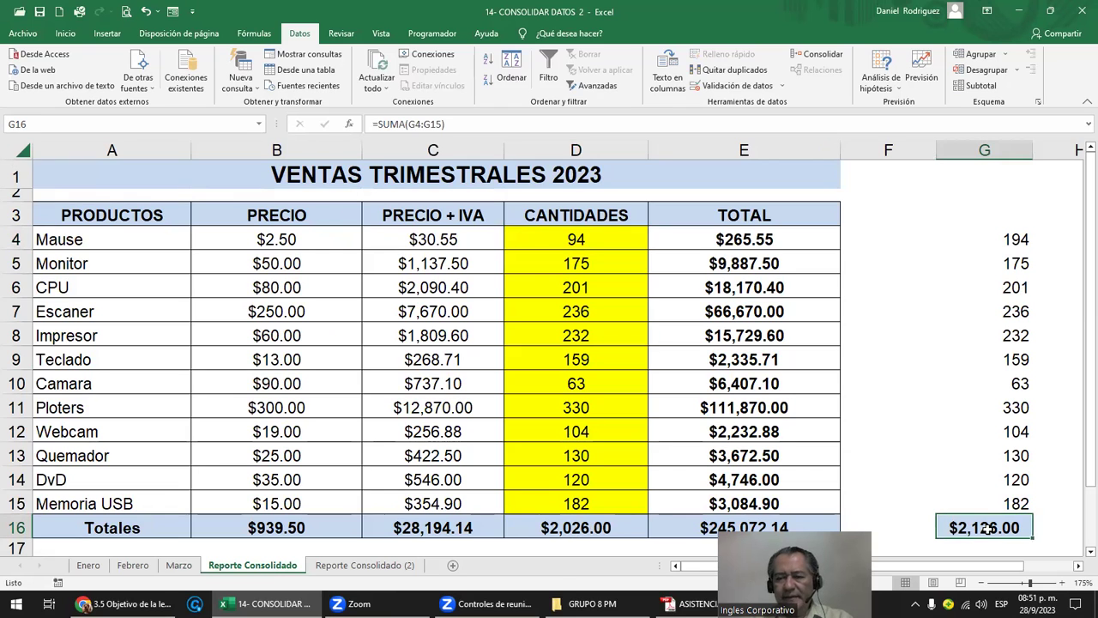
pyautogui.moveTo(975, 240); pyautogui.dragTo(986, 528)
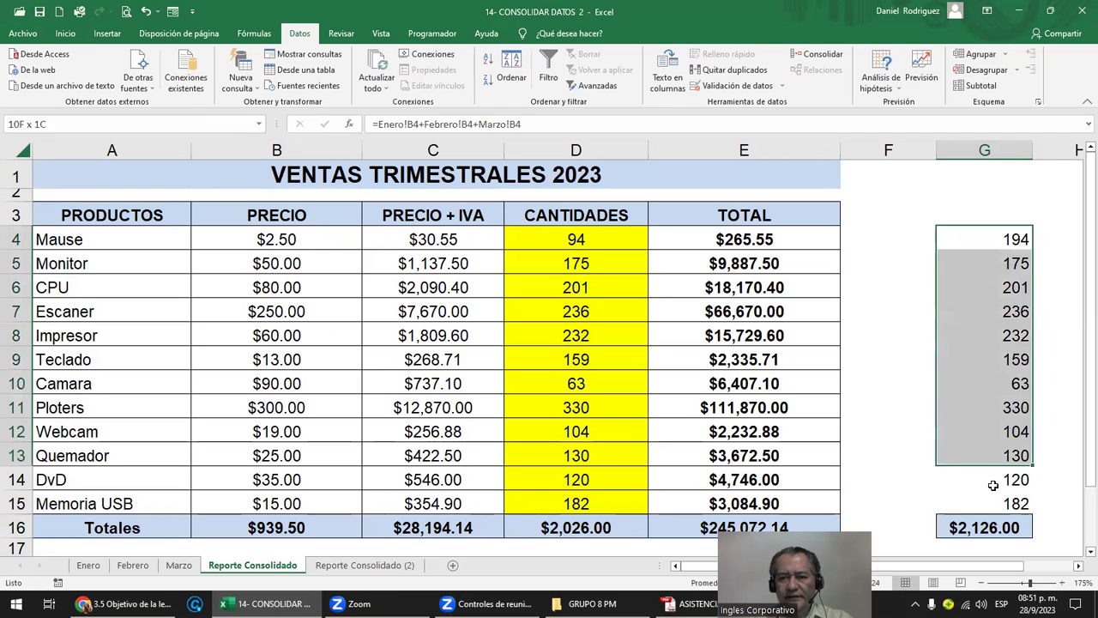
pyautogui.click(590, 235)
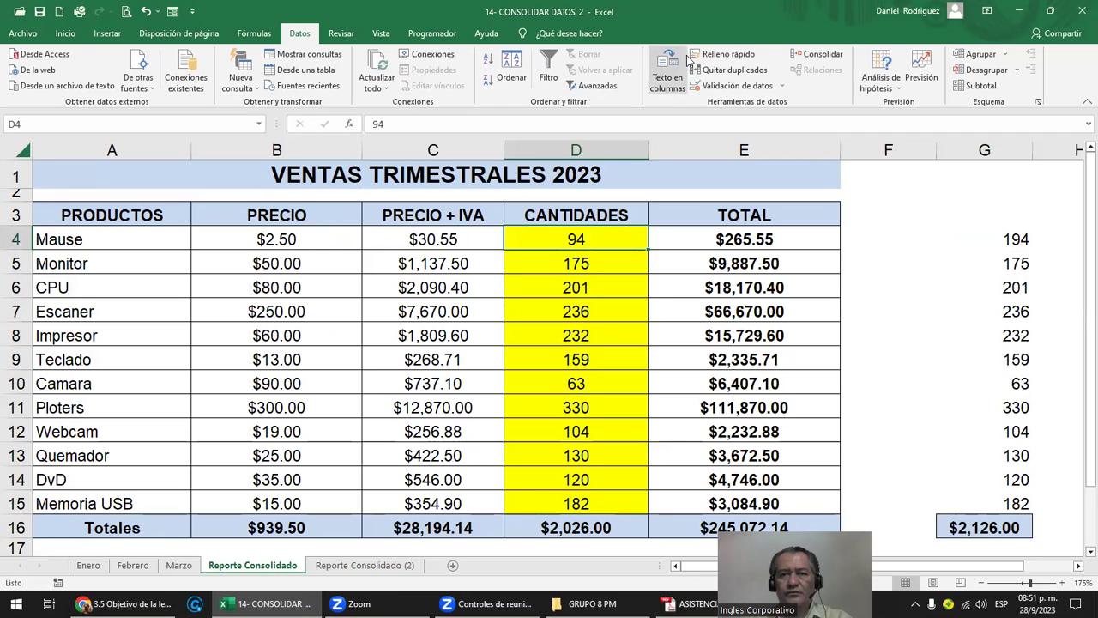
pyautogui.click(807, 54)
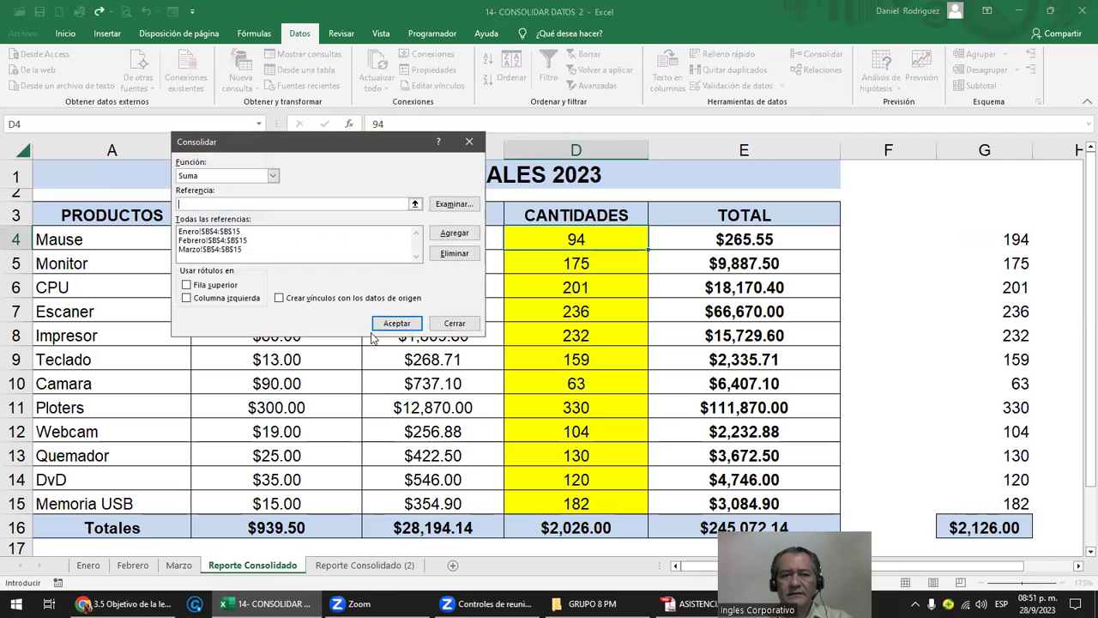
pyautogui.click(393, 323)
pyautogui.click(594, 528)
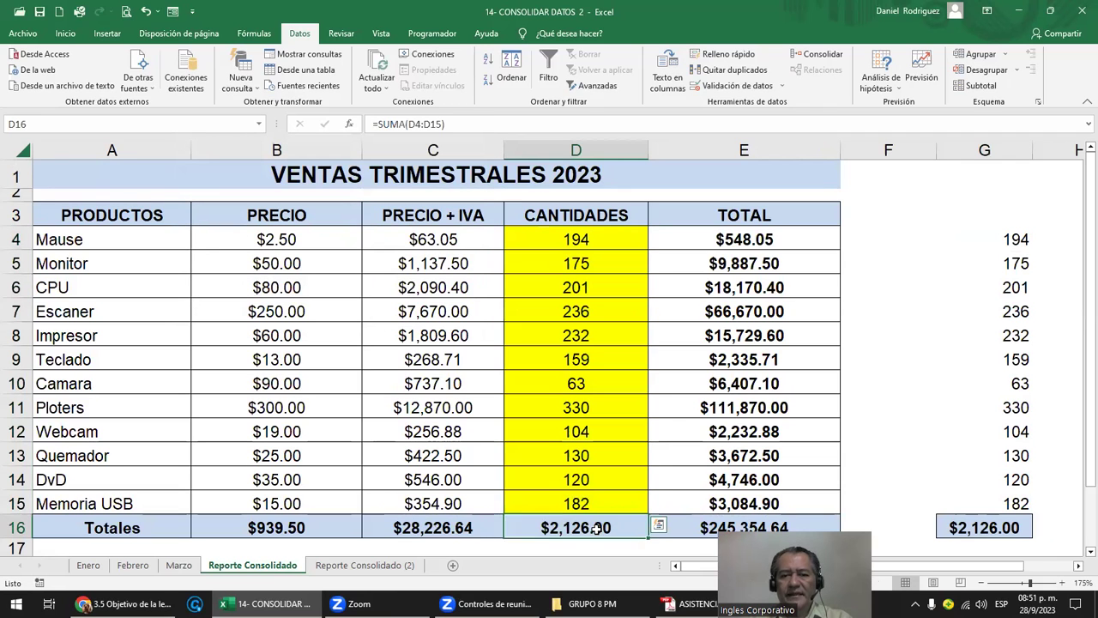
pyautogui.click(604, 532)
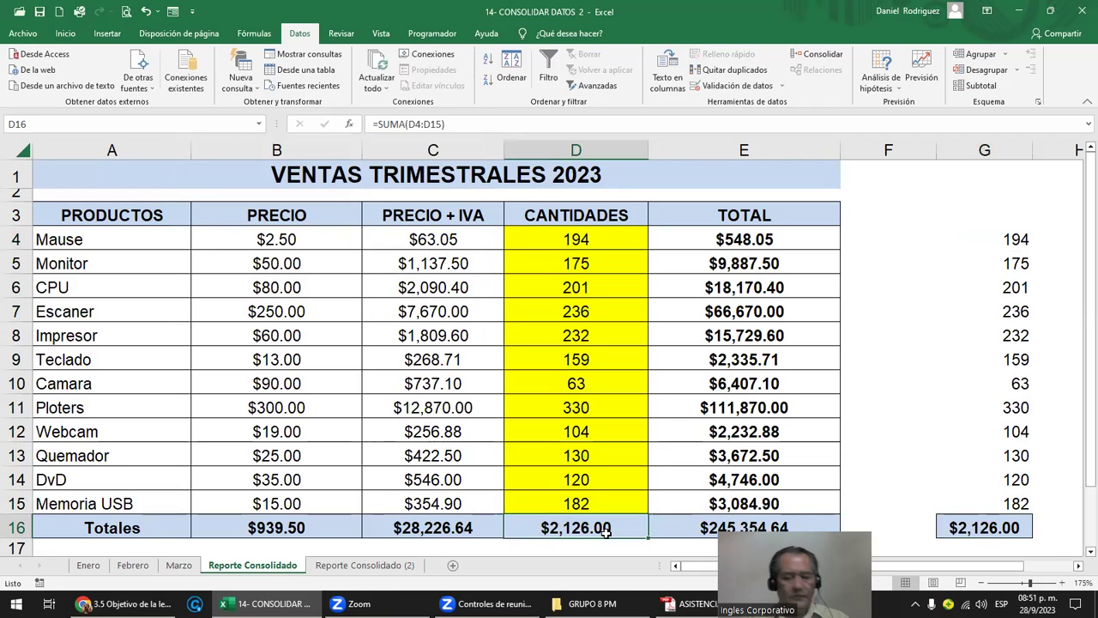
# - Check Marzo's Mouse row, then view the Febrero sheet
pyautogui.click(179, 564)
pyautogui.click(68, 239)
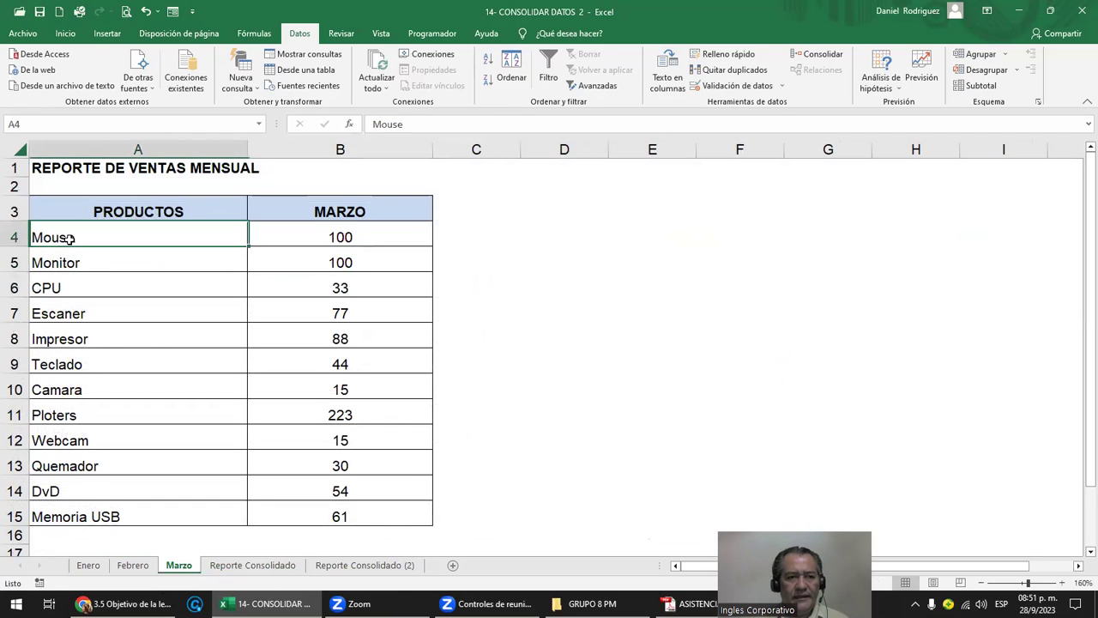
pyautogui.click(133, 565)
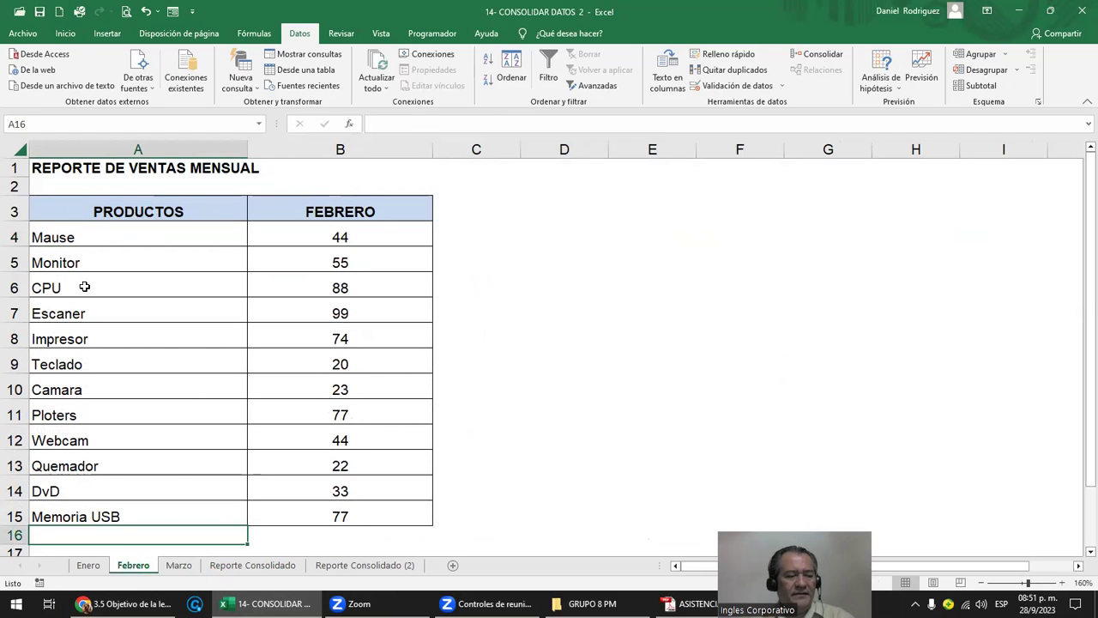
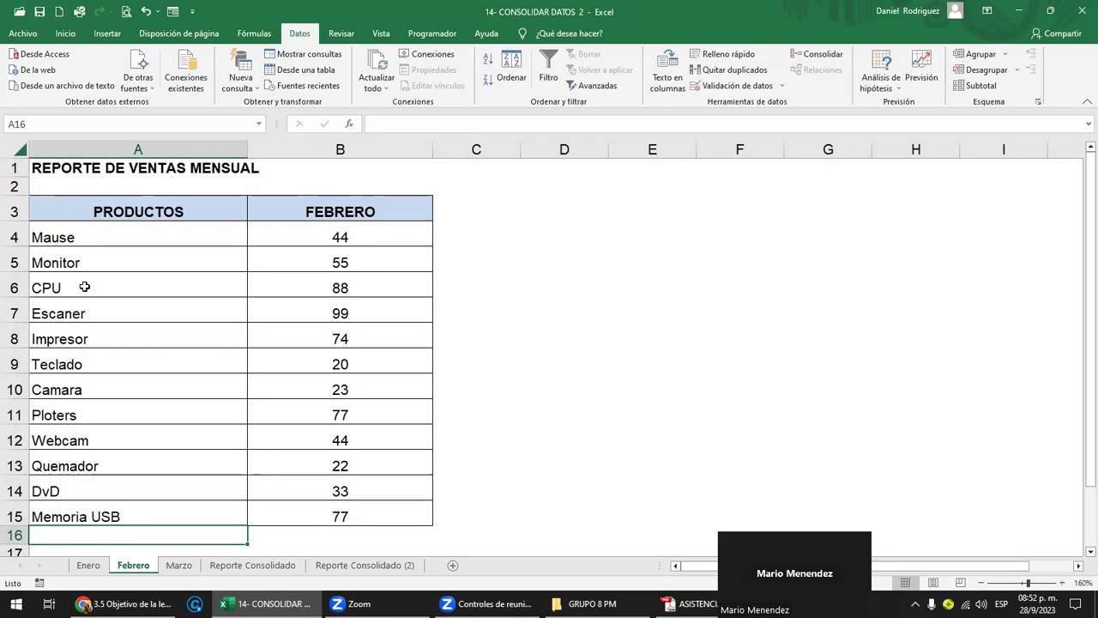
# - Insert a blank row above Monitor in the Febrero table
pyautogui.moveTo(70, 234); pyautogui.dragTo(70, 513)
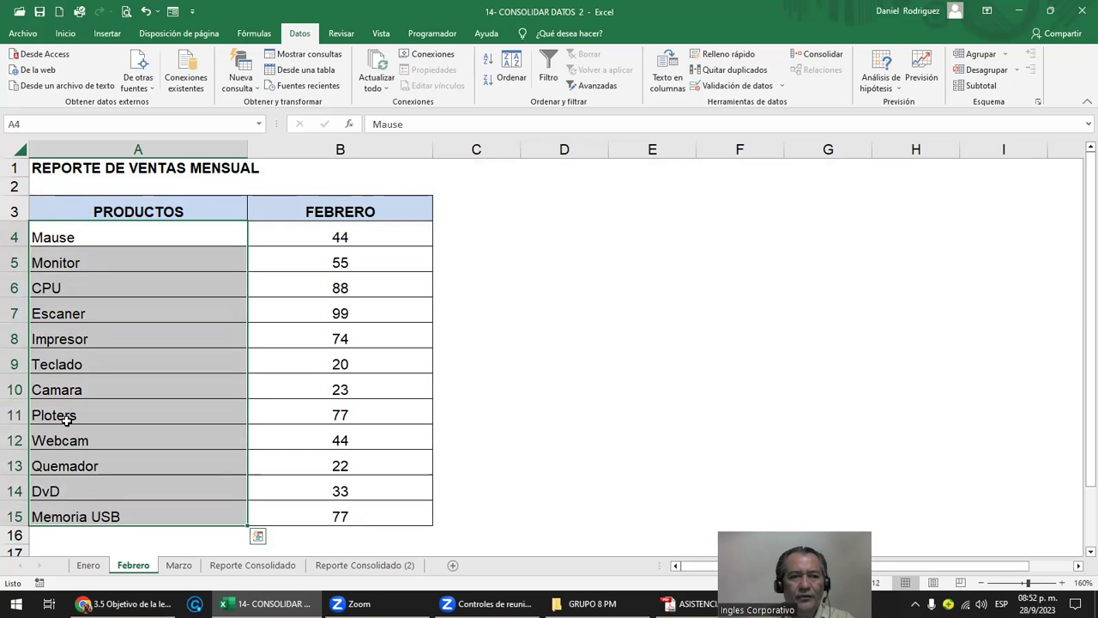
pyautogui.click(74, 237)
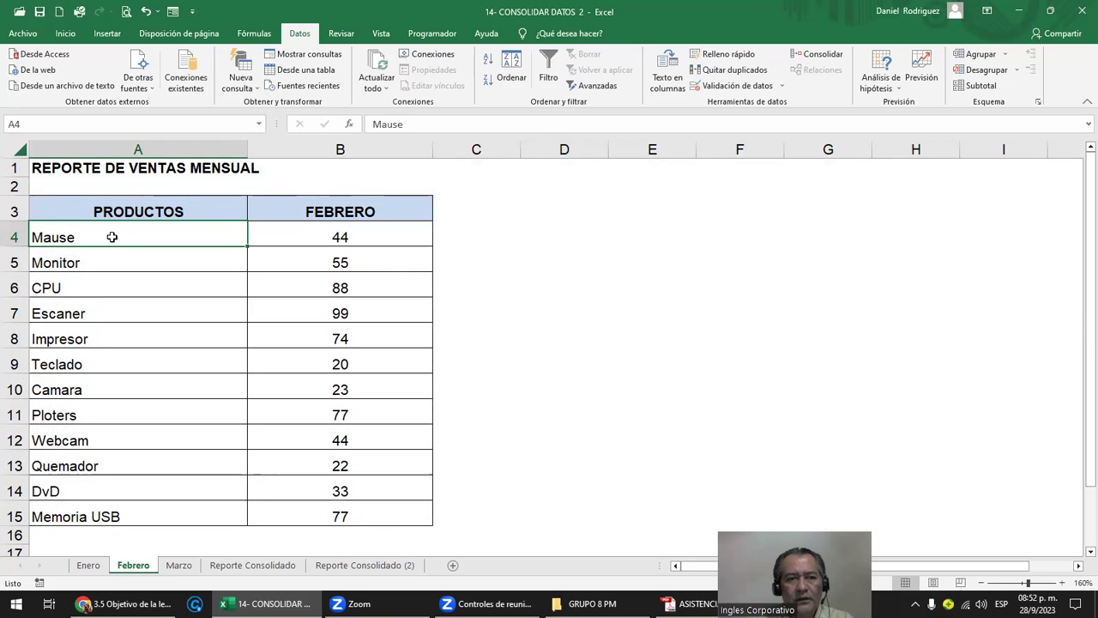
pyautogui.click(11, 257)
pyautogui.rightClick(11, 258)
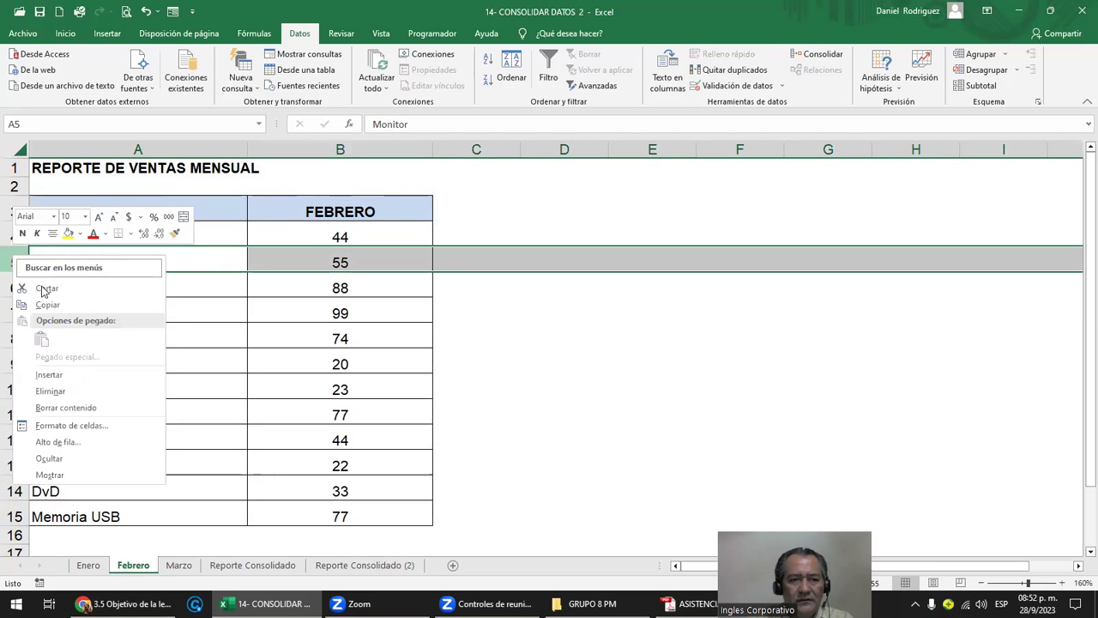
pyautogui.click(49, 375)
# - Enter MOUSE with a February quantity of 45 in the new row 5
pyautogui.click(80, 256)
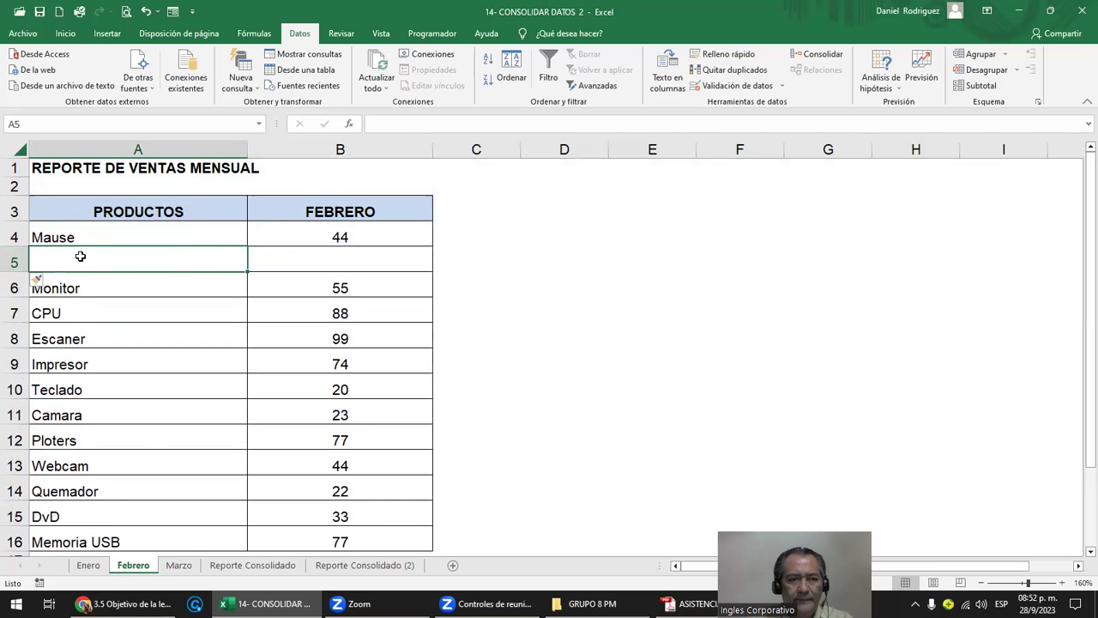
pyautogui.write('MOUSE')
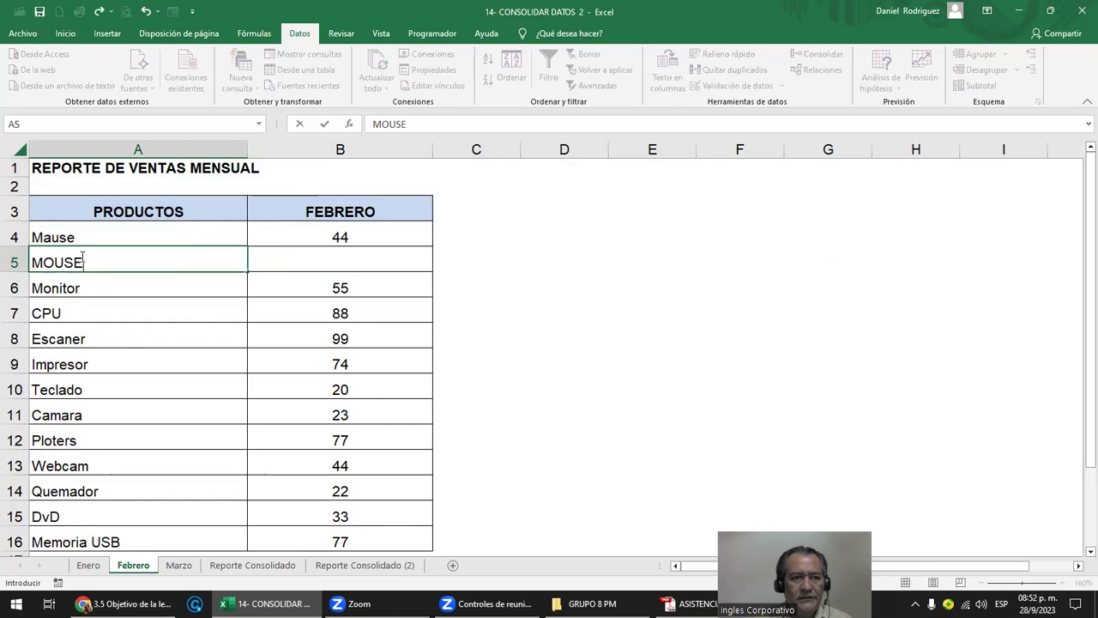
pyautogui.press('Return')
pyautogui.press('Up')
pyautogui.press('Right')
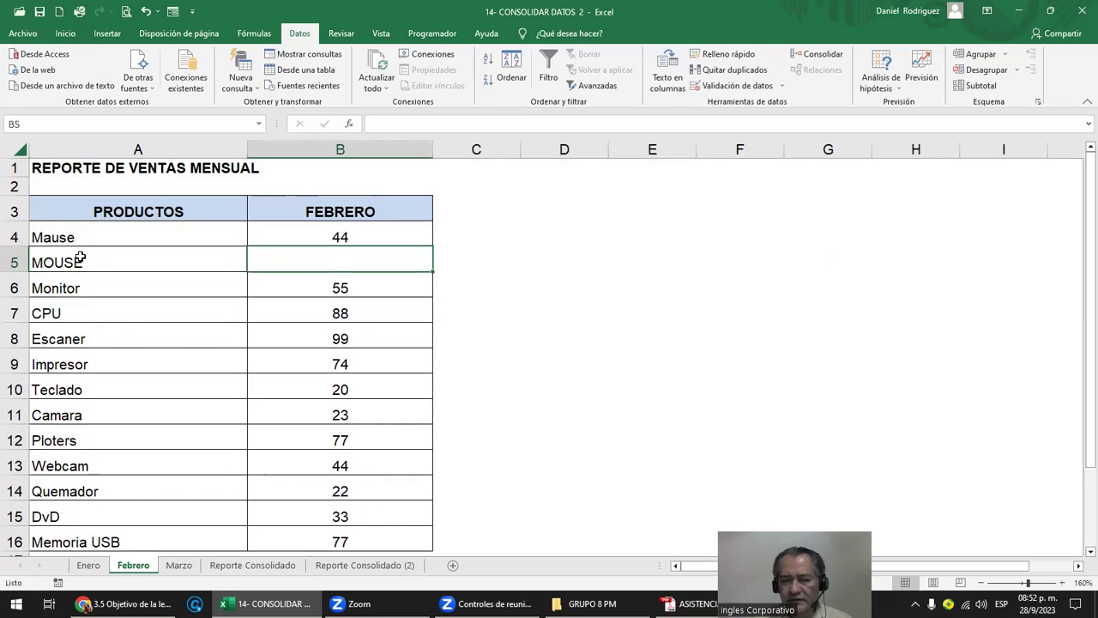
pyautogui.write('45')
pyautogui.press('Return')
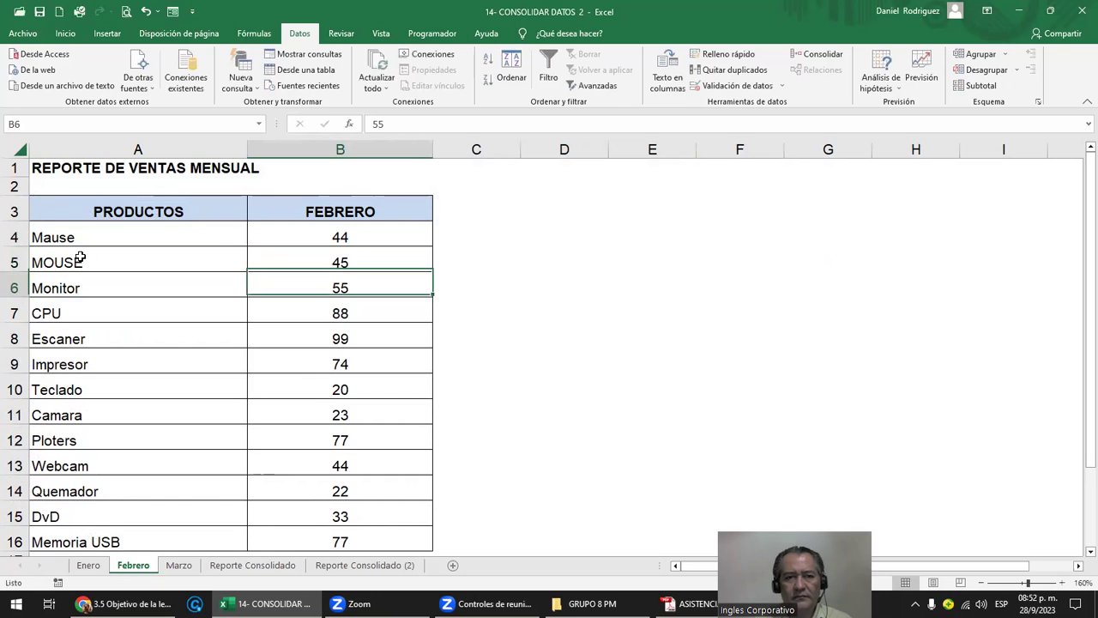
# - Clear Mause's February quantity of 44 in B4 and go to Reporte Consolidado
pyautogui.press('Up')
pyautogui.press('Up')
pyautogui.press('Delete')
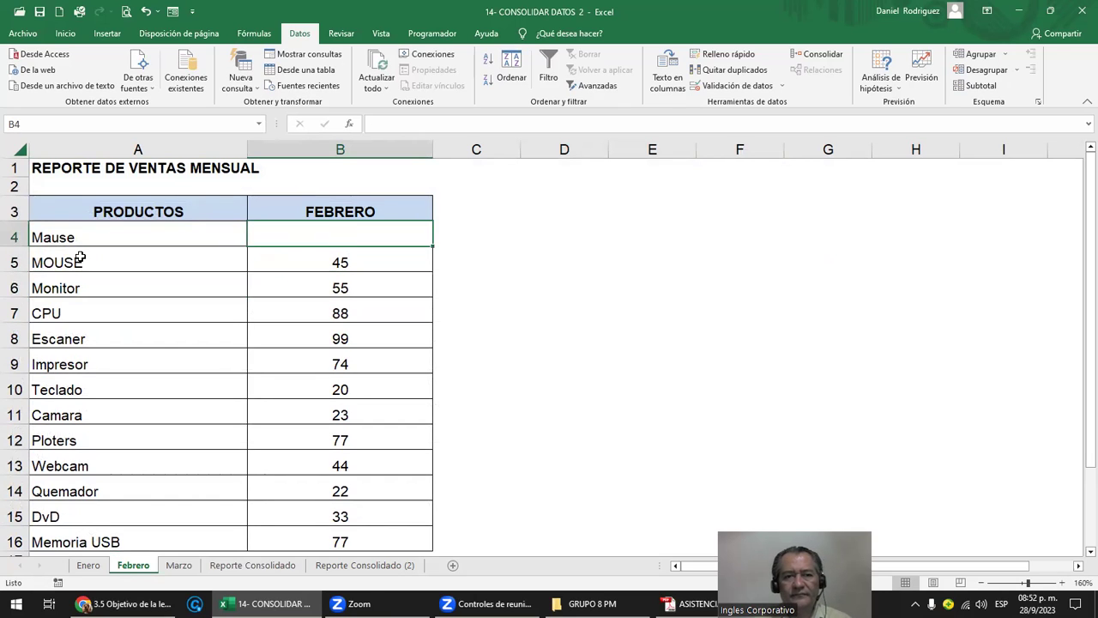
pyautogui.click(306, 259)
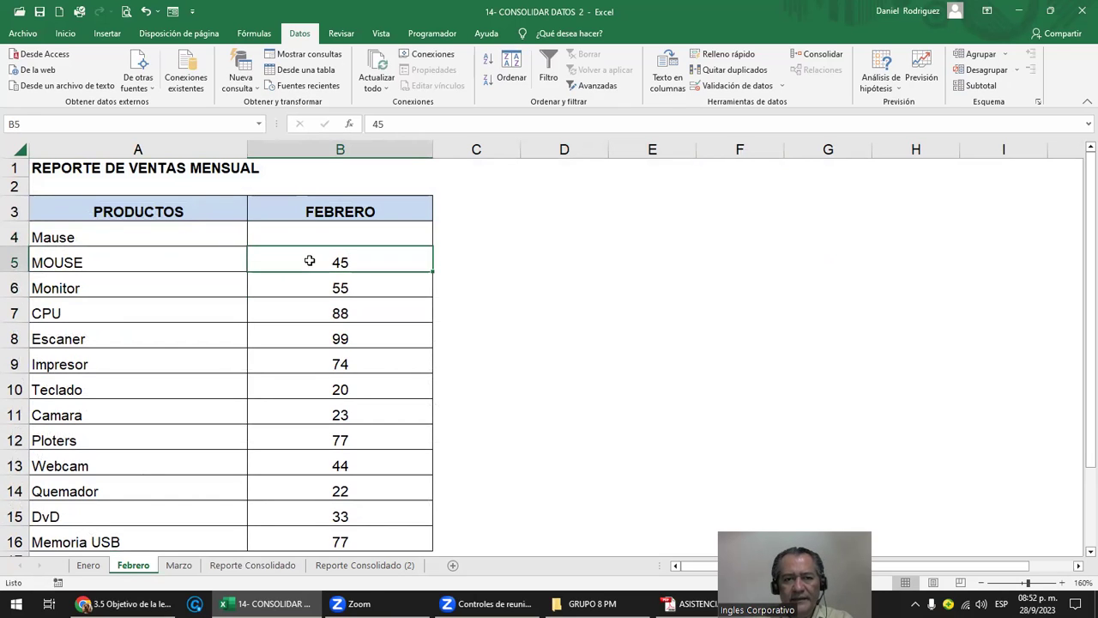
pyautogui.click(290, 566)
# - Consolidate the summed Enero, Febrero and Marzo quantities into CANTIDADES starting at D4
pyautogui.click(566, 239)
pyautogui.click(827, 55)
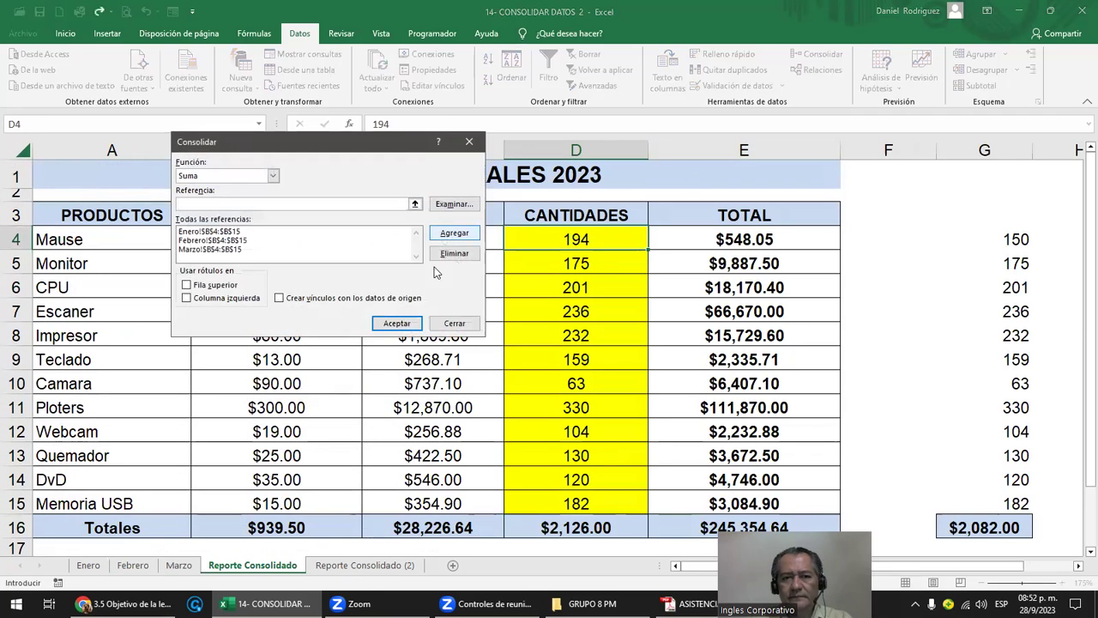
pyautogui.click(398, 322)
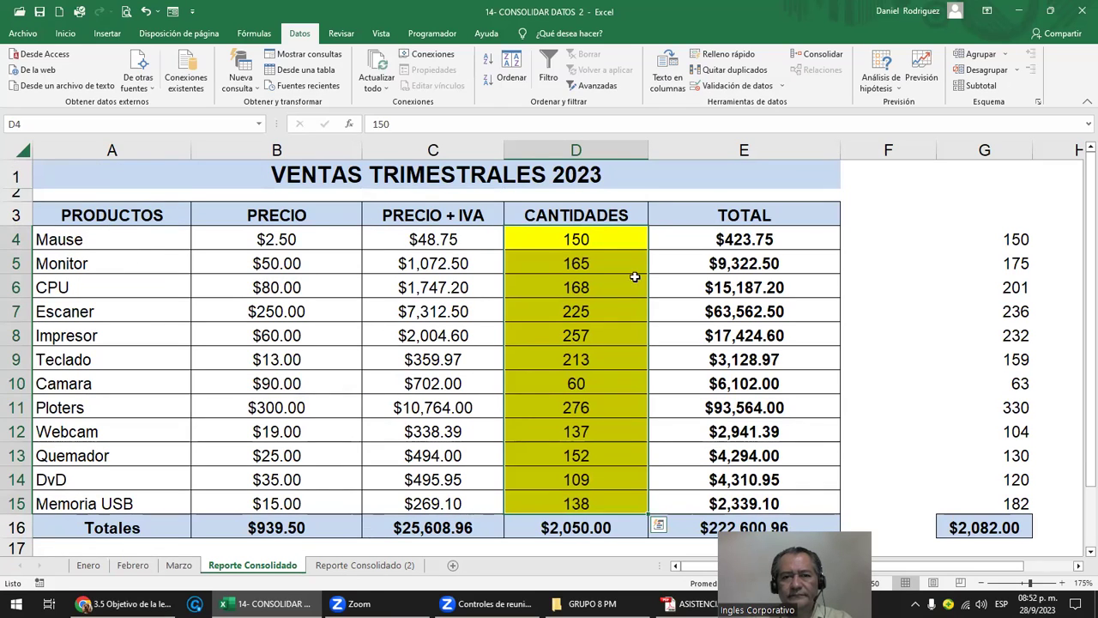
# - Review the CANTIDADES values, Memoria USB's 138 and the D16 total, then view Marzo
pyautogui.moveTo(601, 239); pyautogui.dragTo(614, 503)
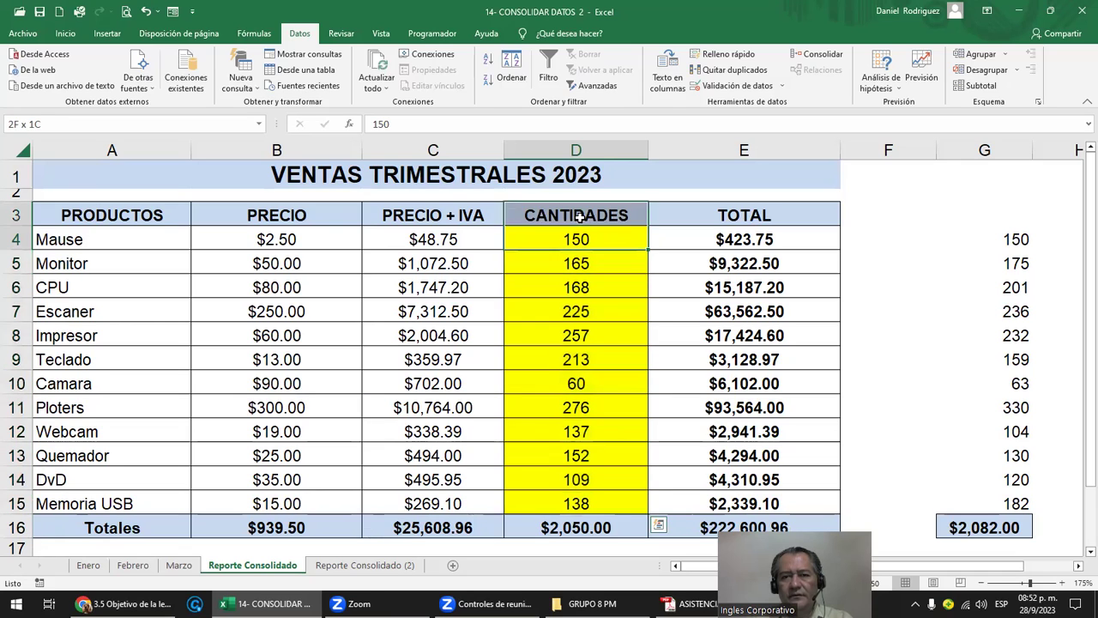
pyautogui.moveTo(614, 503); pyautogui.dragTo(604, 287)
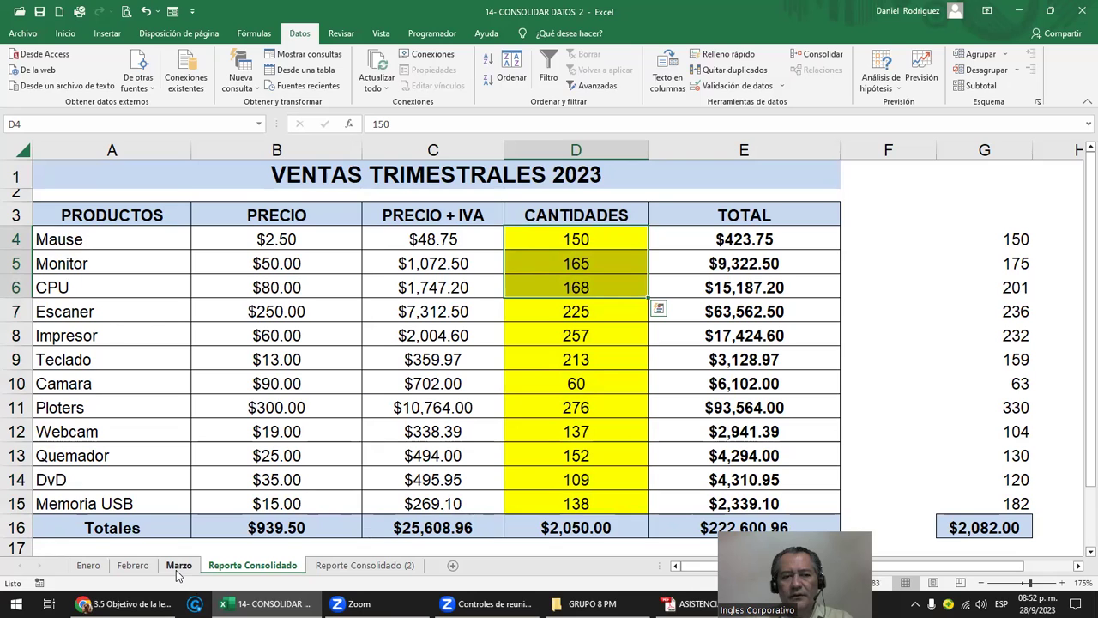
pyautogui.click(575, 504)
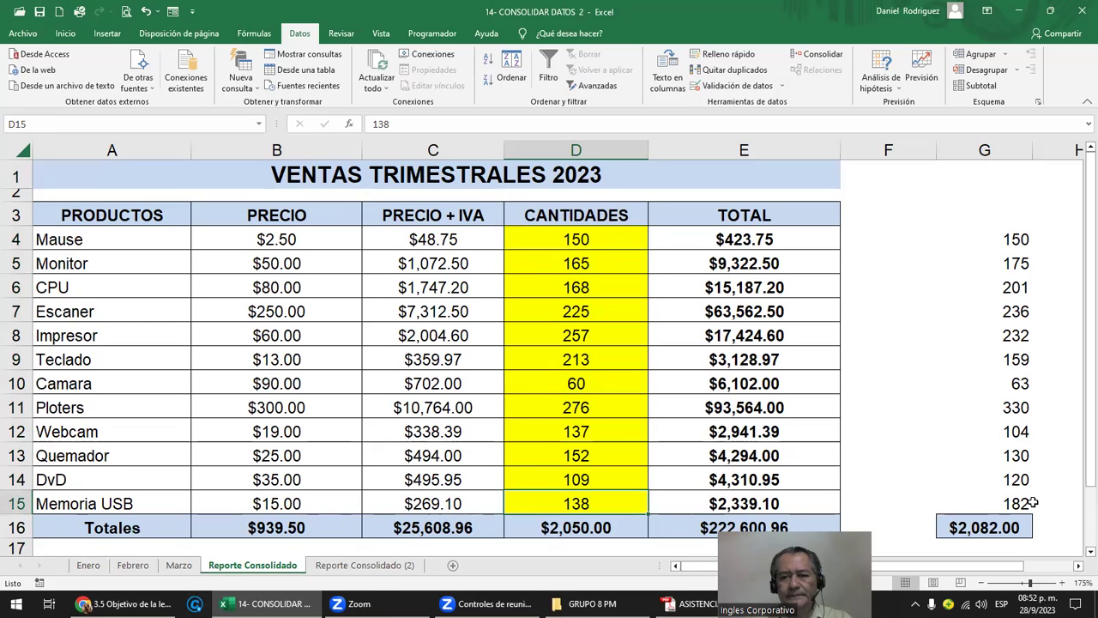
pyautogui.moveTo(1017, 503); pyautogui.dragTo(1017, 506)
pyautogui.click(591, 503)
pyautogui.click(19, 504)
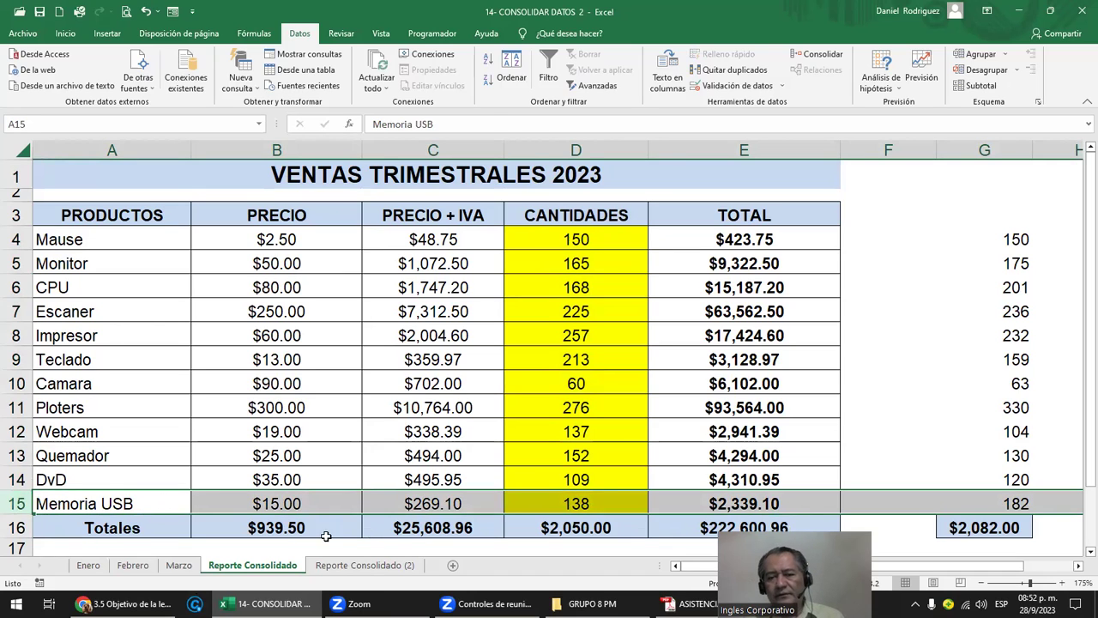
pyautogui.click(586, 531)
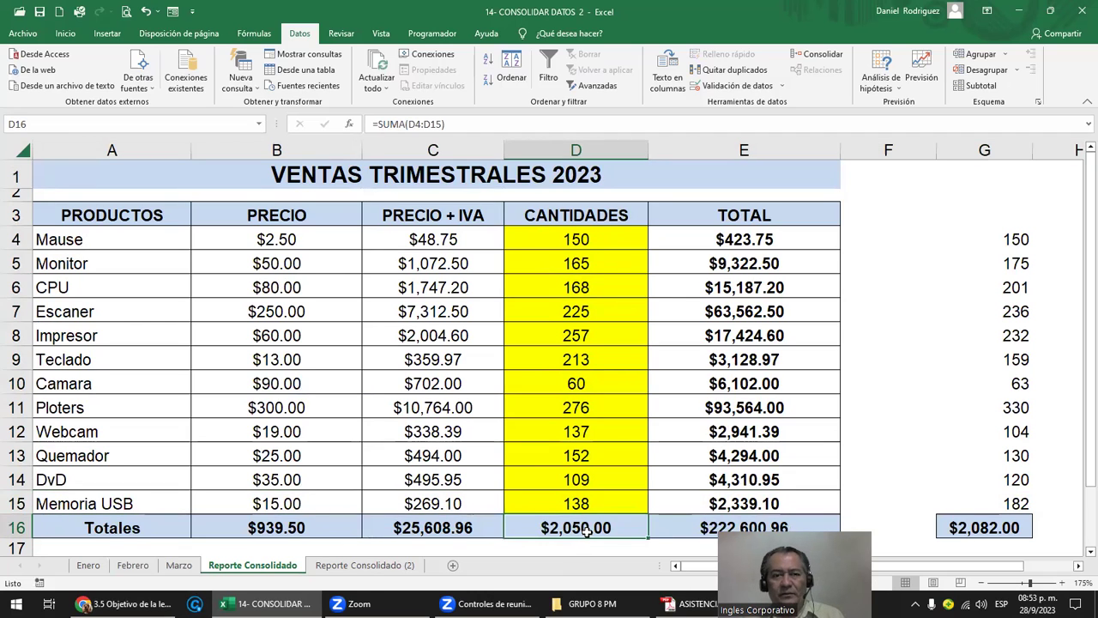
pyautogui.click(180, 564)
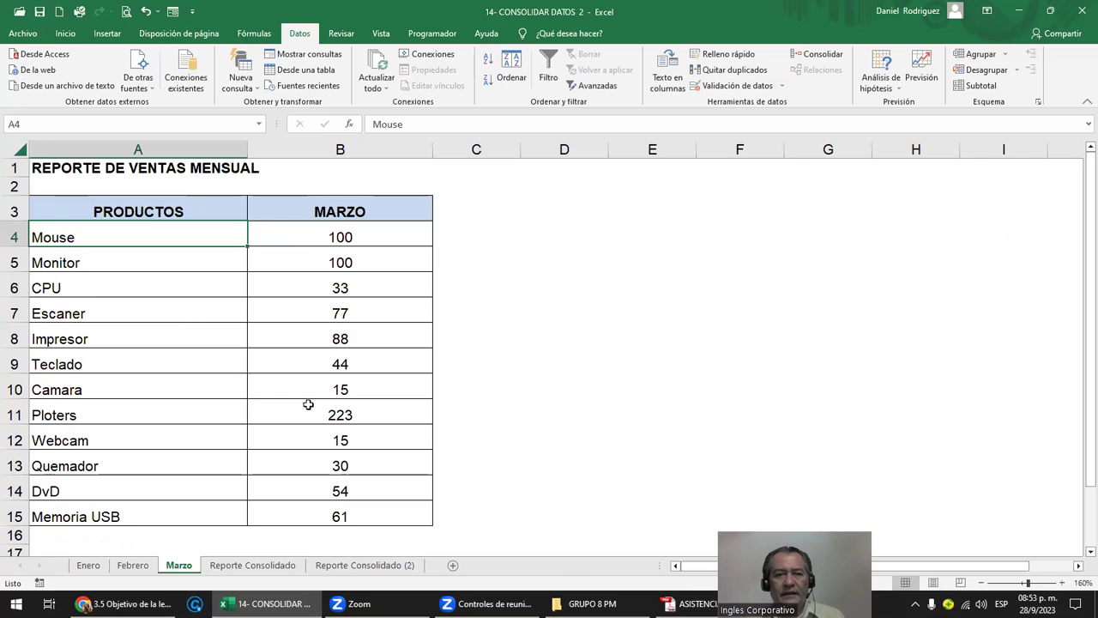
# - Select the February quantities B4:B15 on the Febrero sheet
pyautogui.click(133, 564)
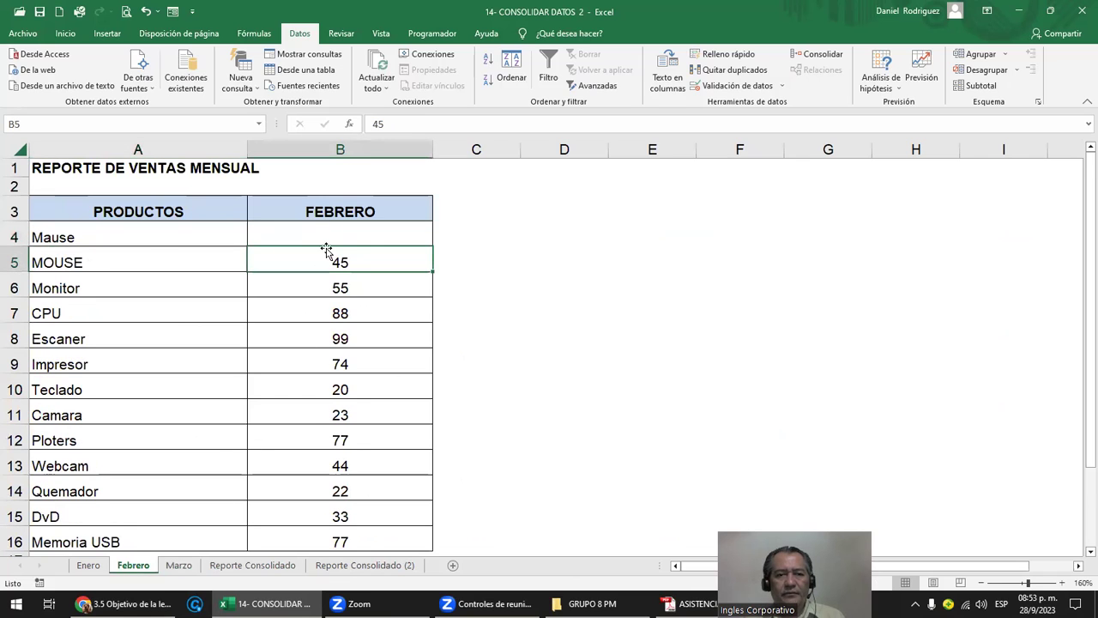
pyautogui.keyDown('ctrl'); pyautogui.scroll(-1, 310, 433); pyautogui.keyUp('ctrl')
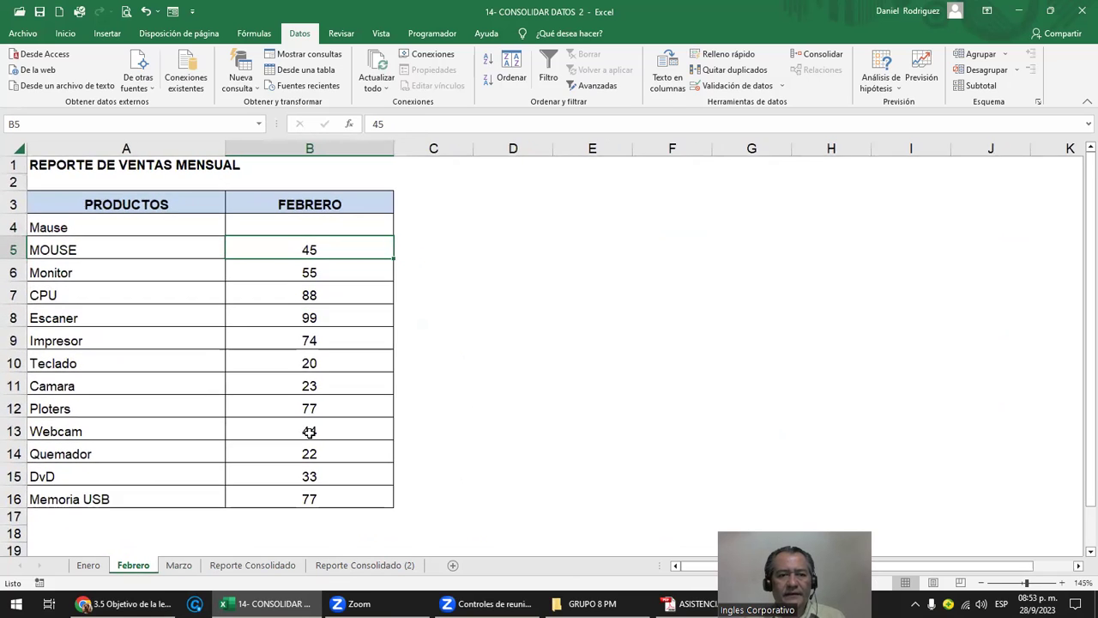
pyautogui.click(568, 273)
pyautogui.click(360, 226)
pyautogui.moveTo(359, 245); pyautogui.dragTo(368, 470)
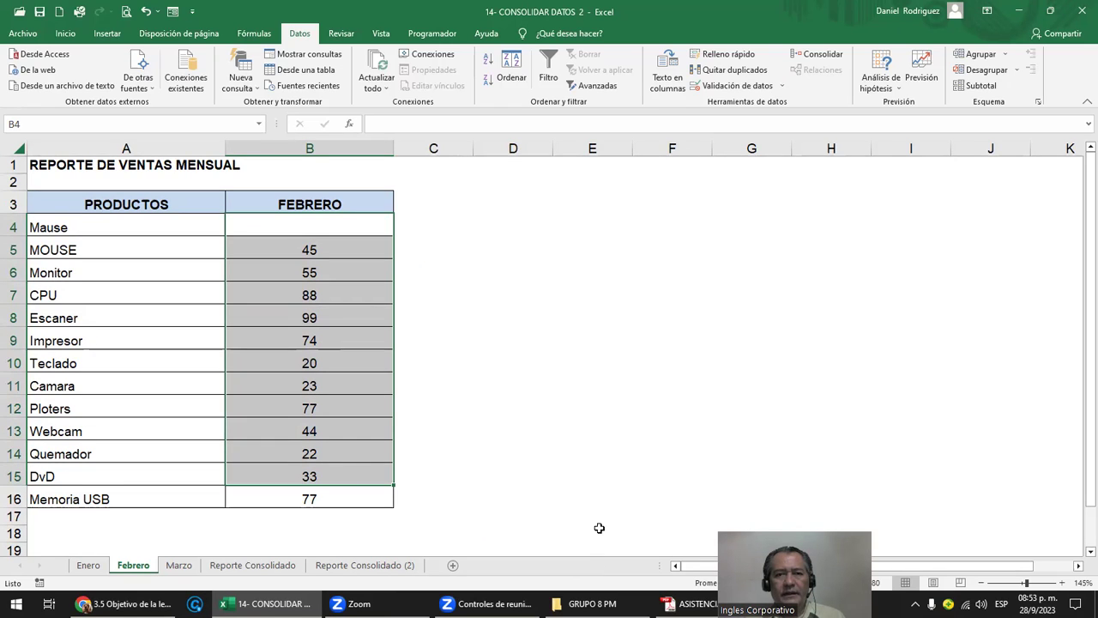
# - Inspect the Consolidar settings on Febrero and Reporte Consolidado, closing them unchanged
pyautogui.click(829, 60)
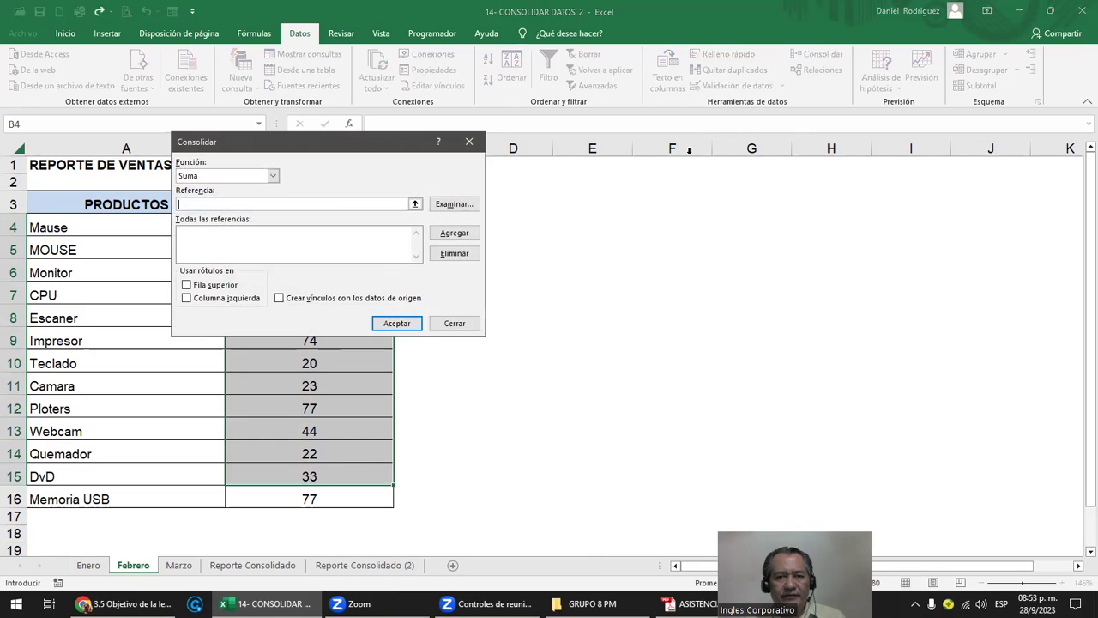
pyautogui.press('Escape')
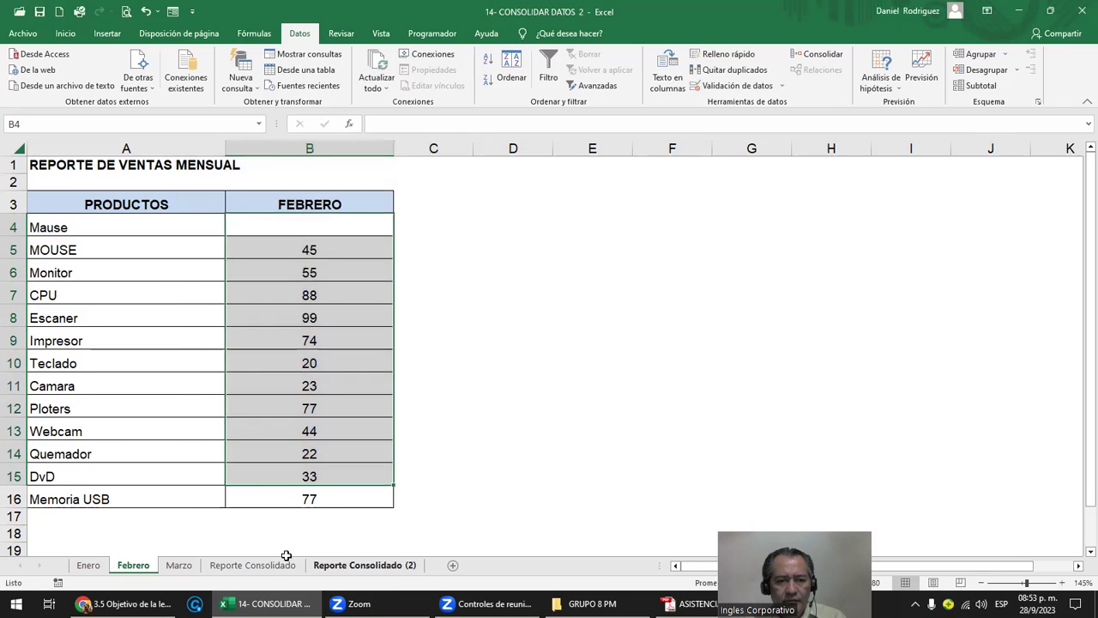
pyautogui.click(261, 568)
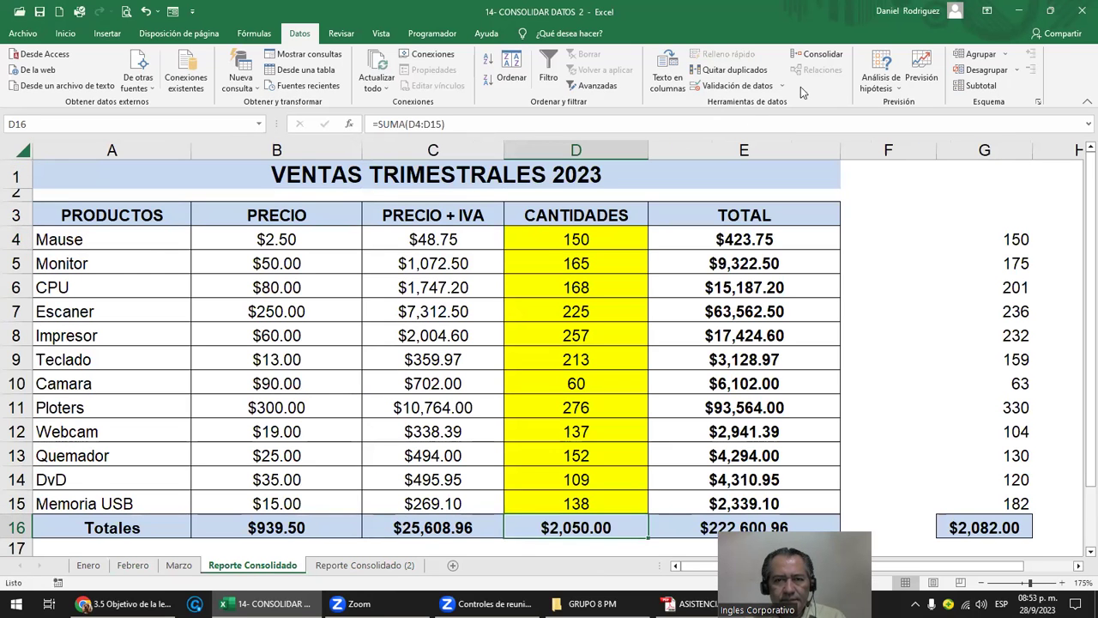
pyautogui.click(819, 54)
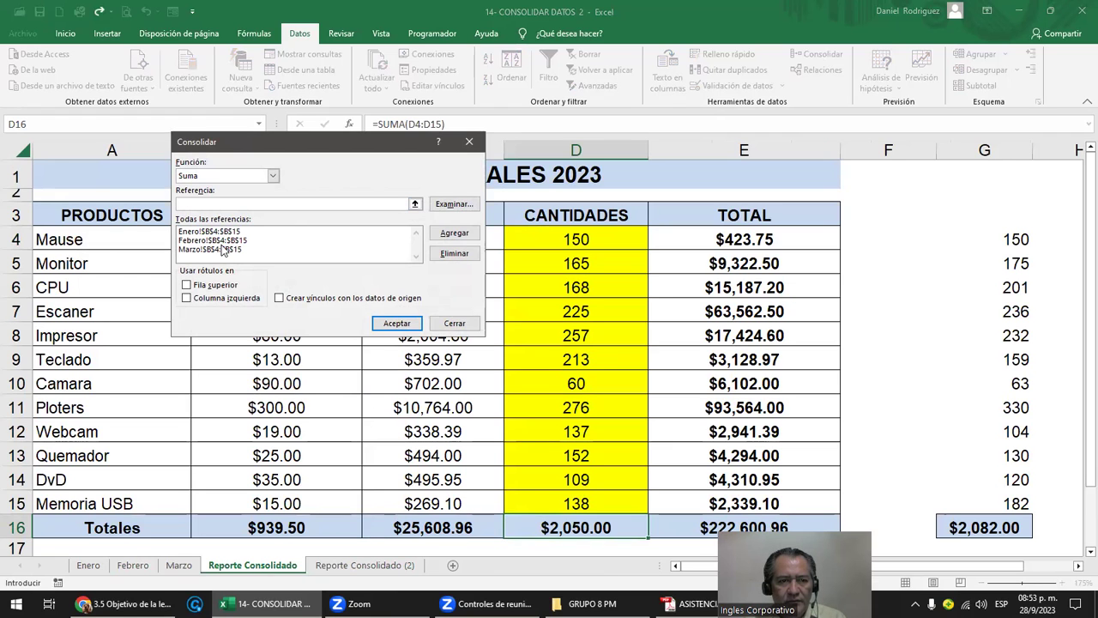
pyautogui.press('Escape')
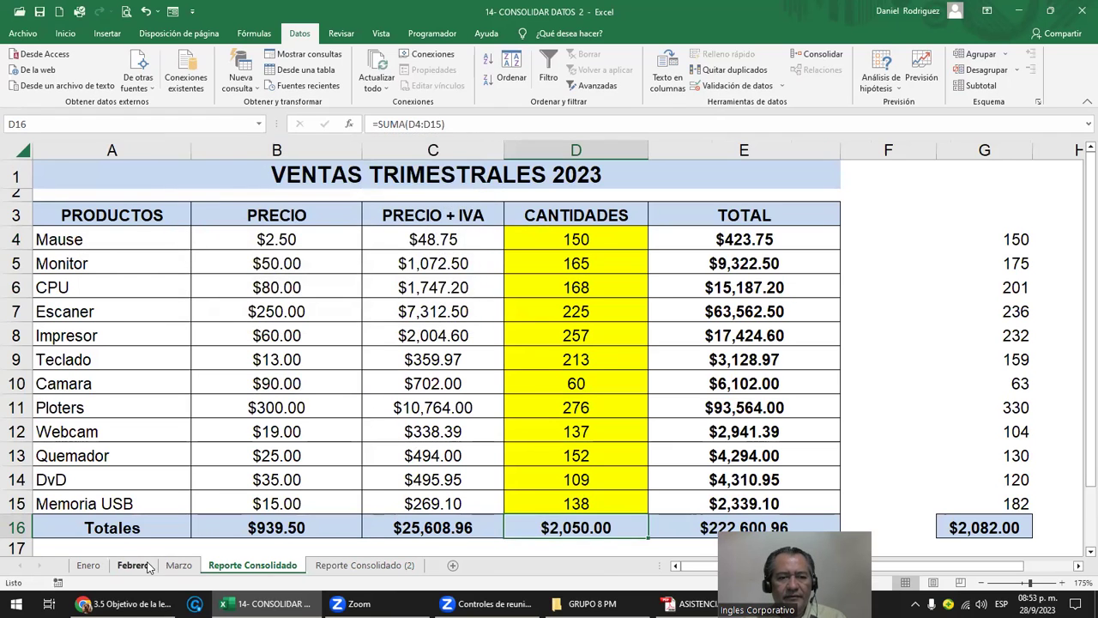
# - Delete the MOUSE row from the Febrero table
pyautogui.click(133, 565)
pyautogui.moveTo(289, 226); pyautogui.dragTo(309, 495)
pyautogui.click(591, 360)
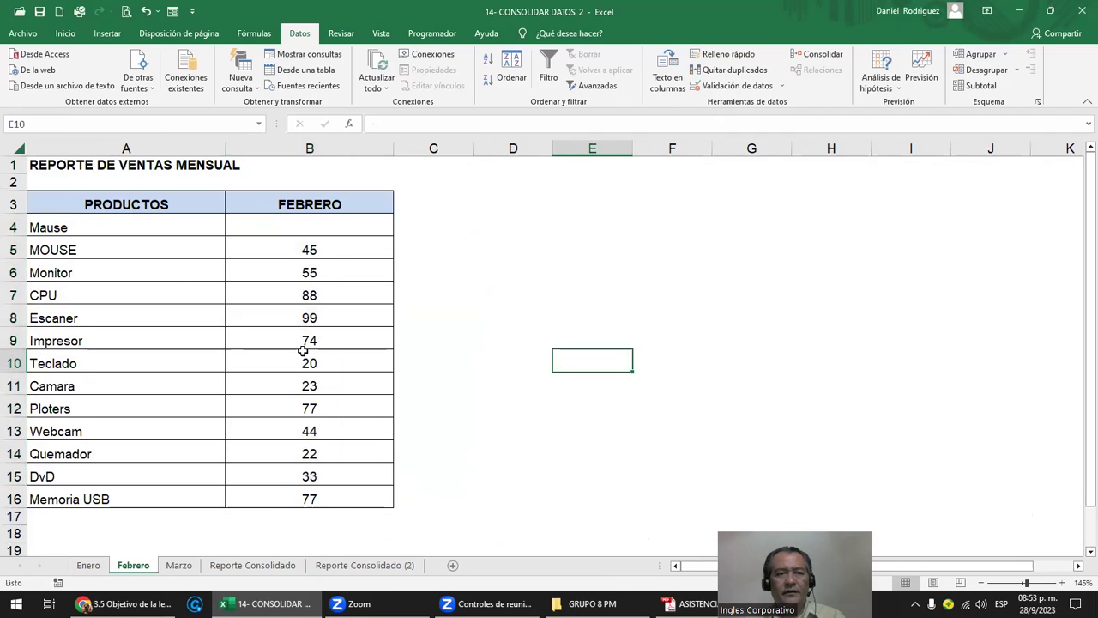
pyautogui.rightClick(13, 250)
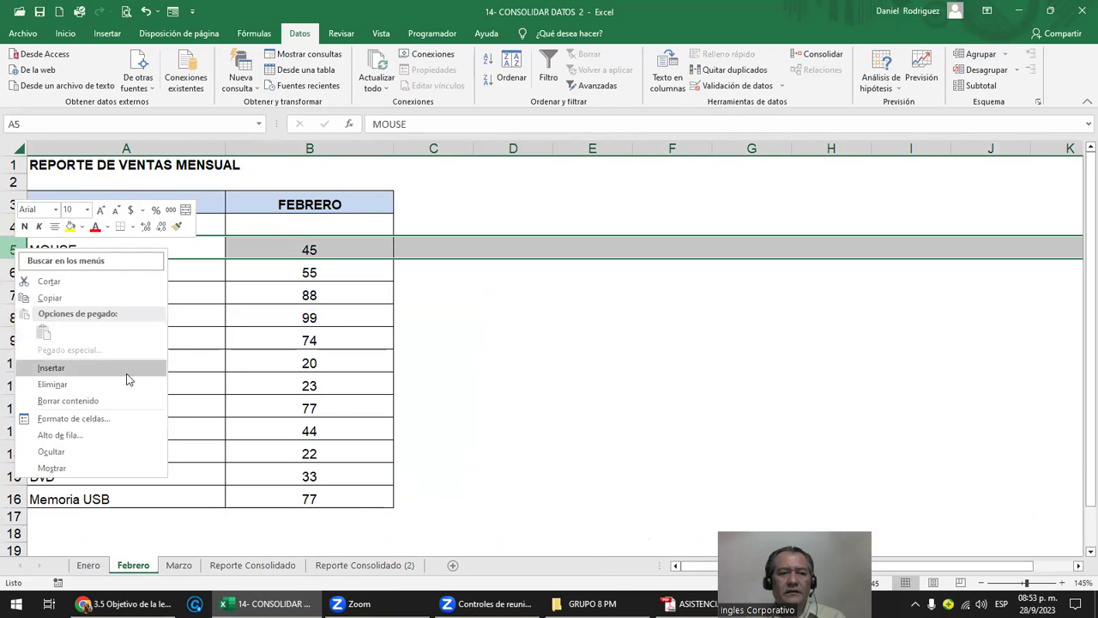
pyautogui.click(107, 385)
# - Enter 50 as Mause's February quantity and return to Reporte Consolidado
pyautogui.click(504, 267)
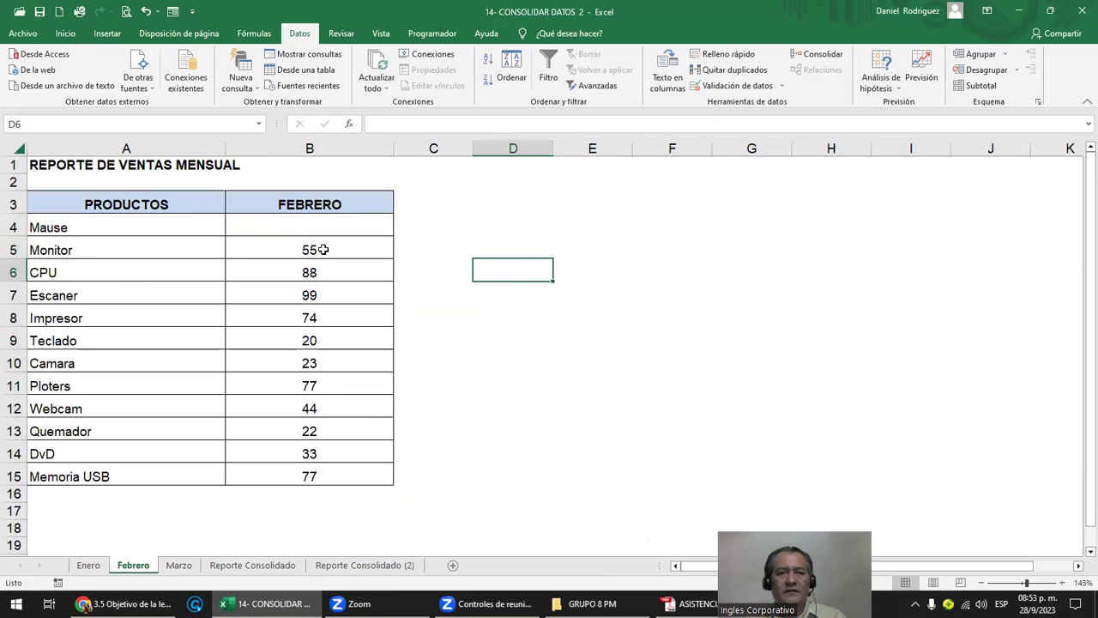
pyautogui.click(326, 249)
pyautogui.press('Up')
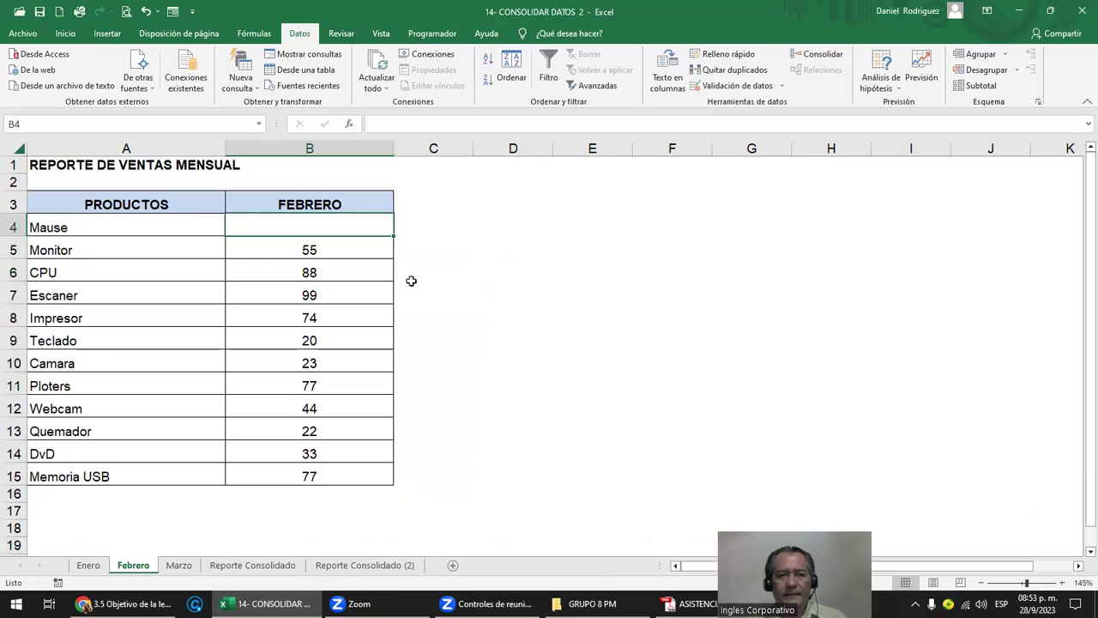
pyautogui.write('5')
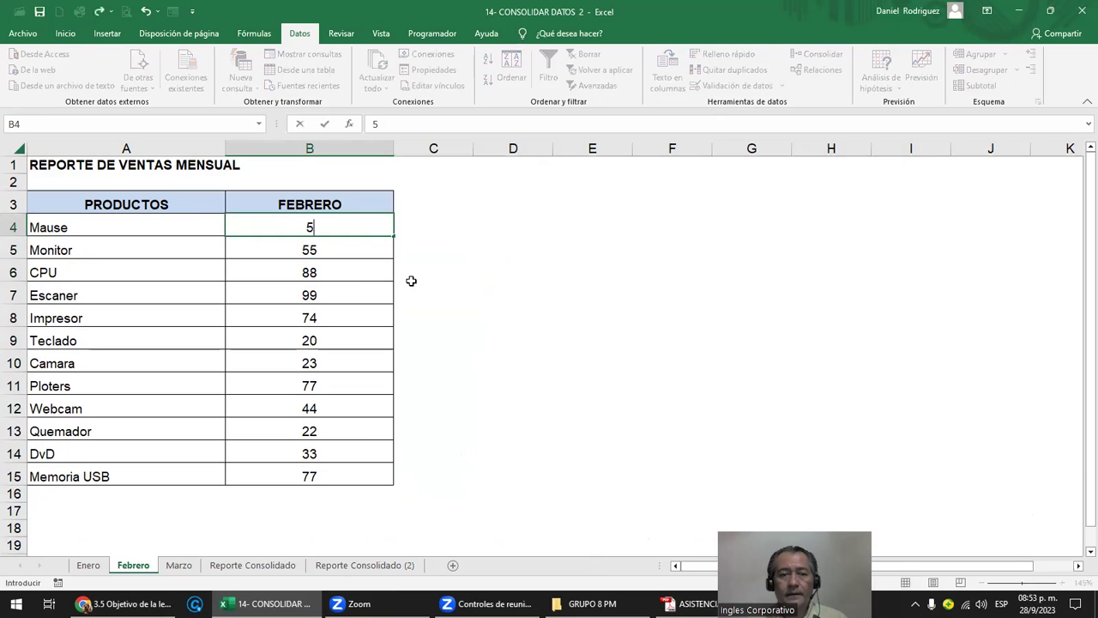
pyautogui.write('0')
pyautogui.press('Return')
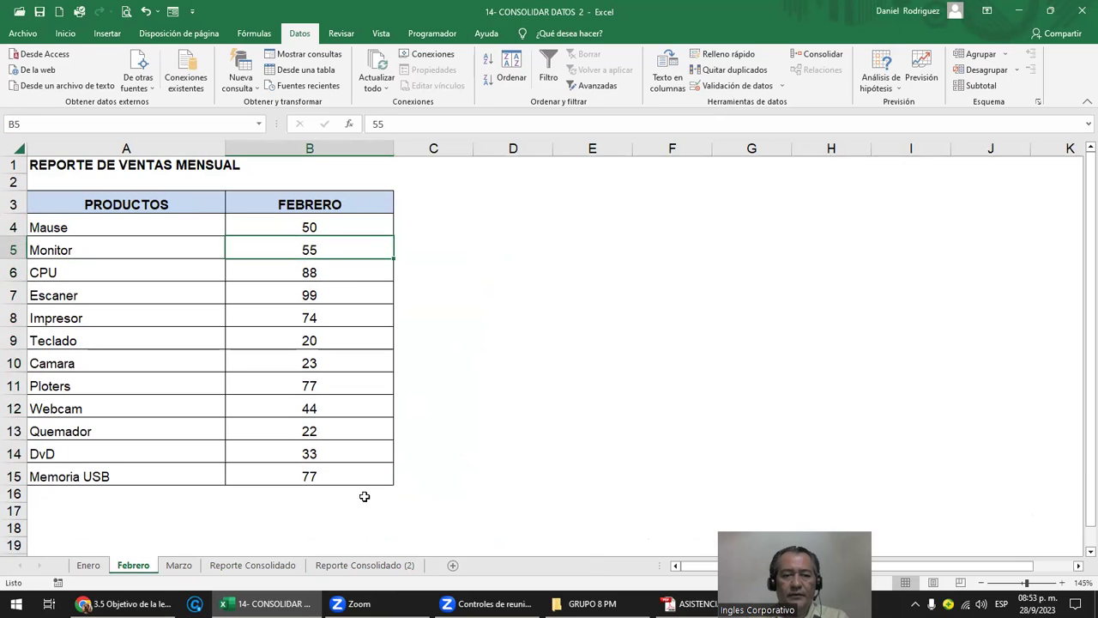
pyautogui.click(273, 569)
# - Consolidate the summed monthly quantities into CANTIDADES from D4, giving Mause 200
pyautogui.moveTo(129, 239)
pyautogui.mouseDown()
pyautogui.moveTo(120, 448)
pyautogui.moveTo(133, 496)
pyautogui.mouseUp()
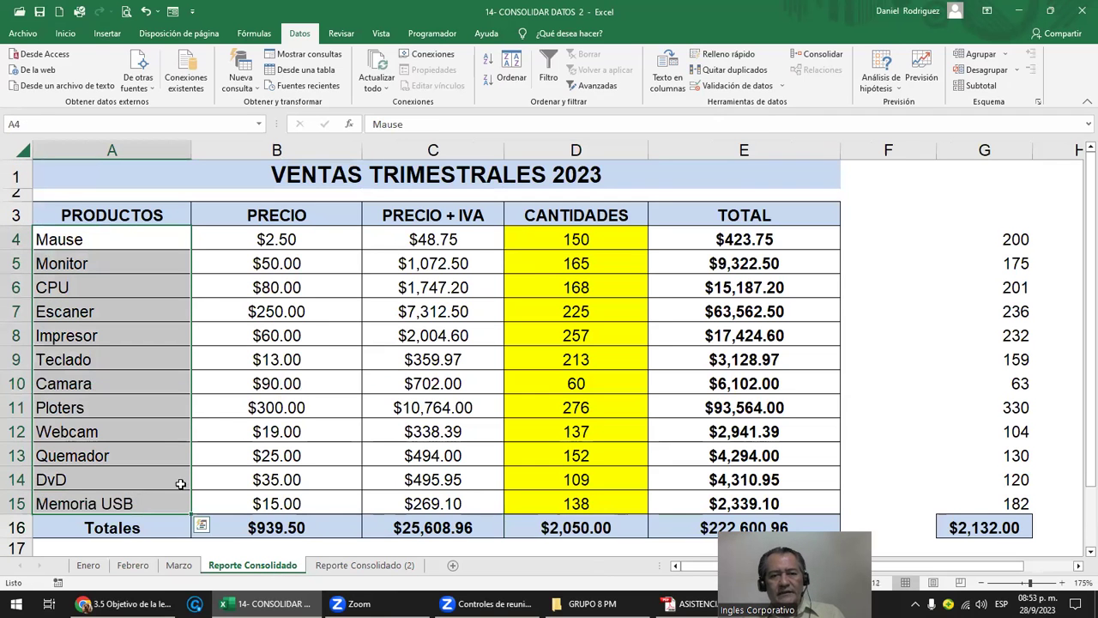
pyautogui.keyDown('ctrl'); pyautogui.moveTo(572, 244); pyautogui.dragTo(603, 503); pyautogui.keyUp('ctrl')
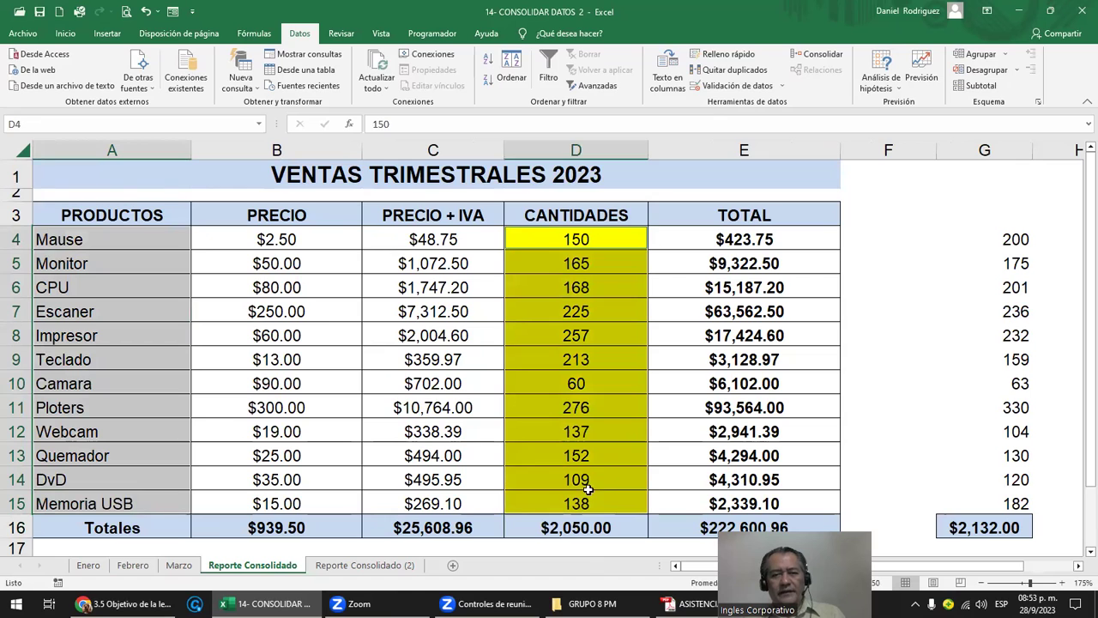
pyautogui.moveTo(119, 233); pyautogui.dragTo(120, 504)
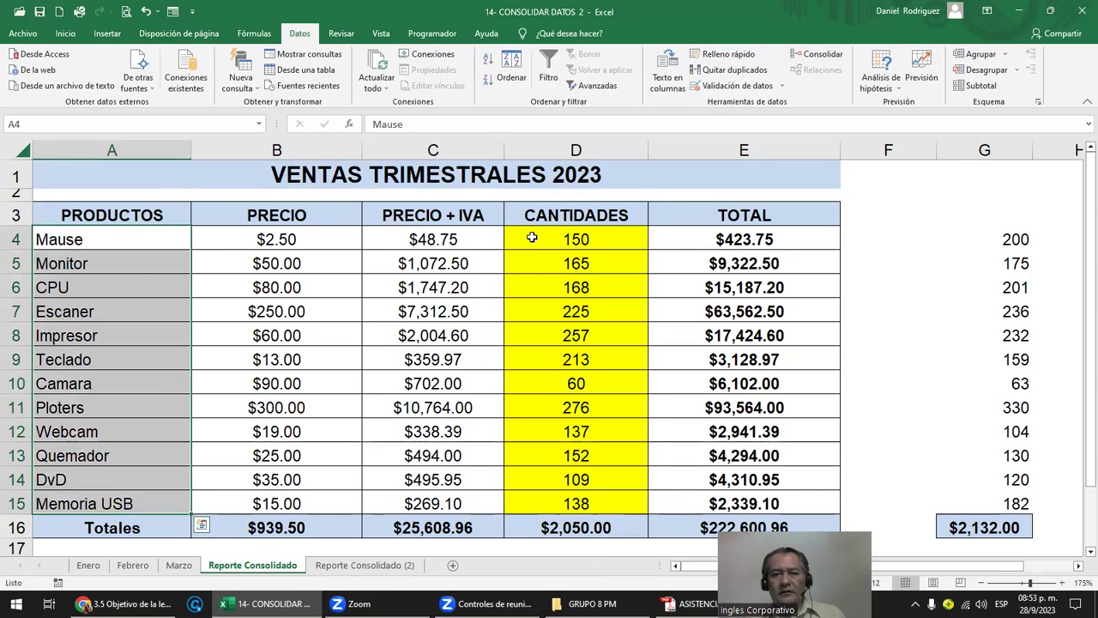
pyautogui.click(532, 238)
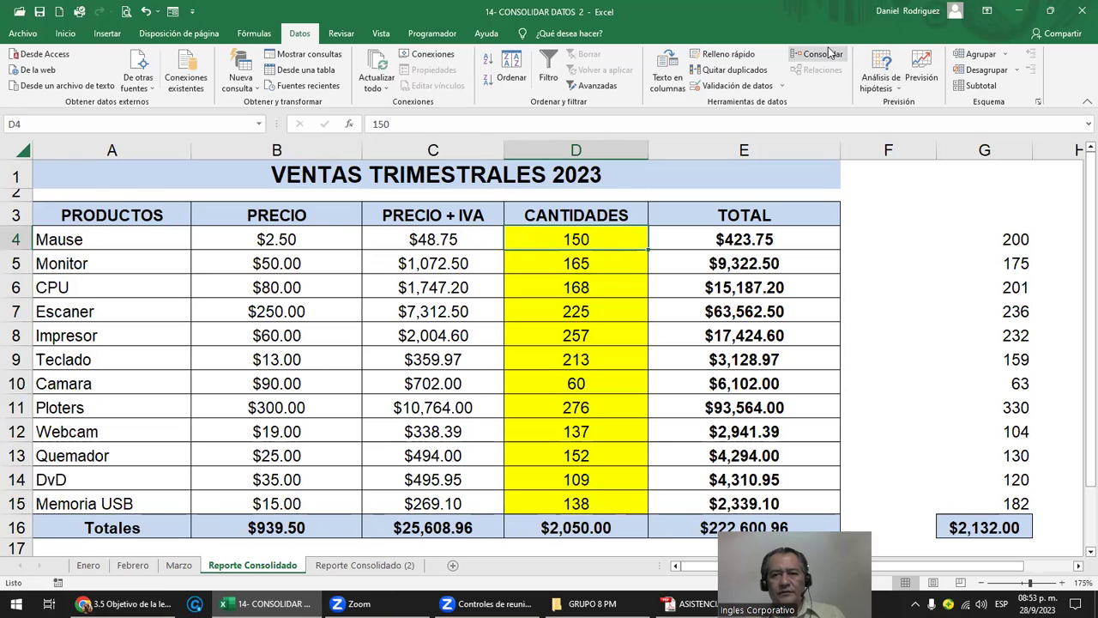
pyautogui.click(822, 54)
pyautogui.click(400, 324)
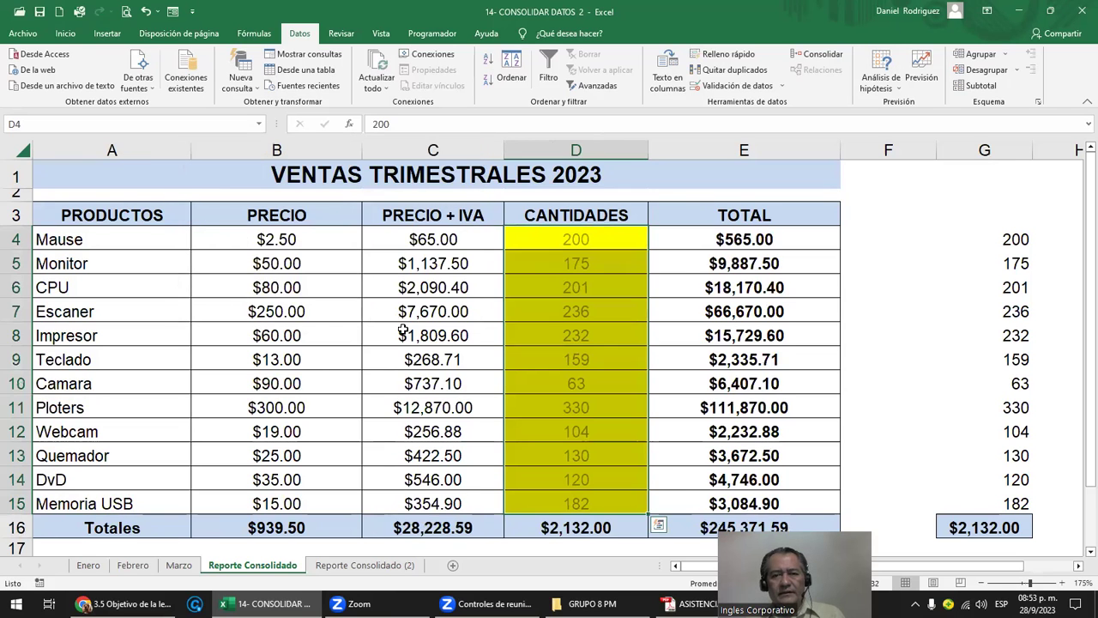
# - Check the 2,132 total in D16 and compare CANTIDADES against the column G sums
pyautogui.click(579, 524)
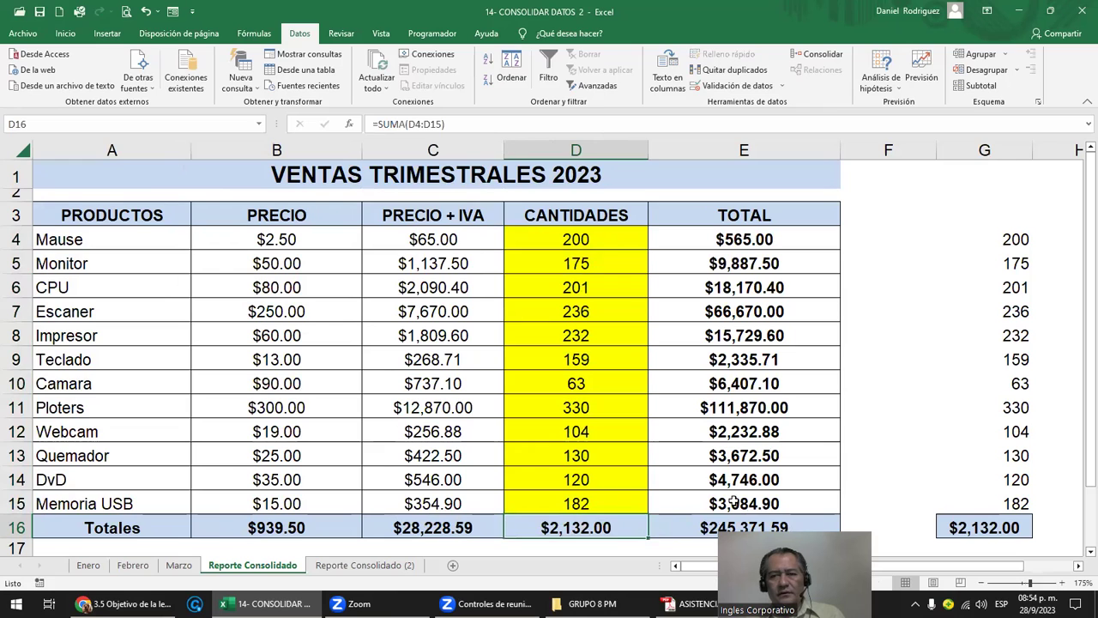
pyautogui.click(954, 540)
pyautogui.moveTo(1021, 504)
pyautogui.mouseDown()
pyautogui.moveTo(618, 290)
pyautogui.moveTo(626, 253)
pyautogui.mouseUp()
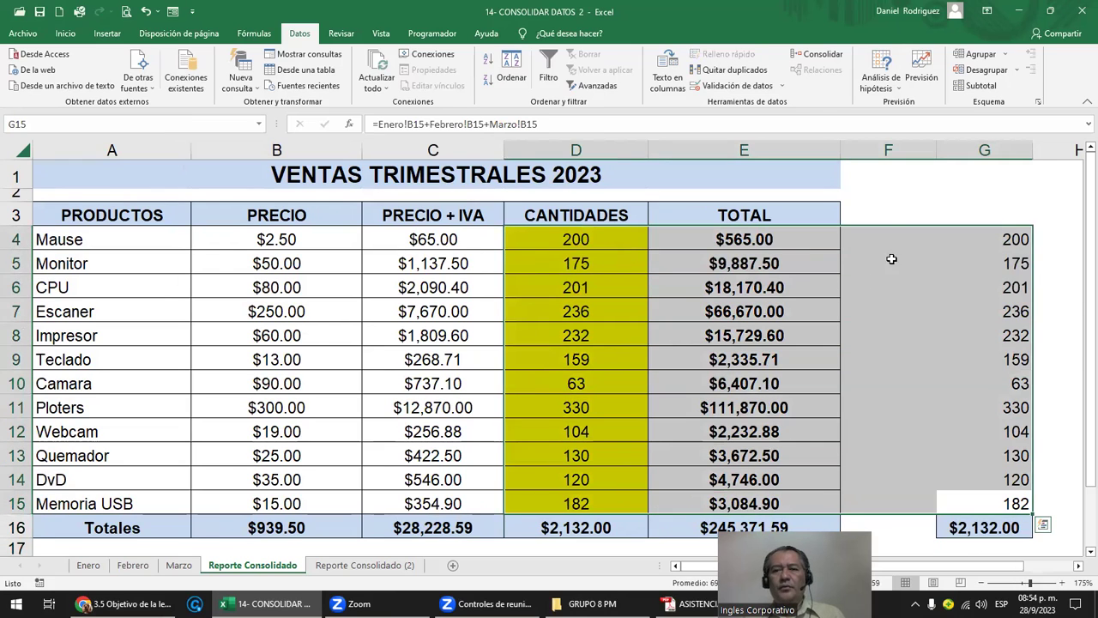
pyautogui.click(894, 238)
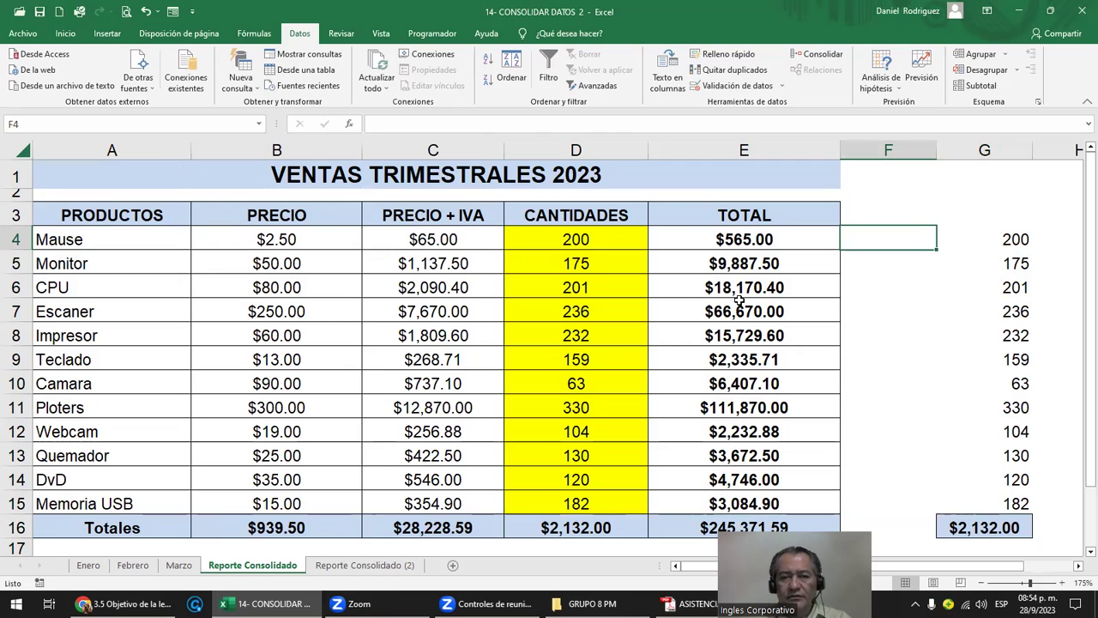
pyautogui.click(558, 242)
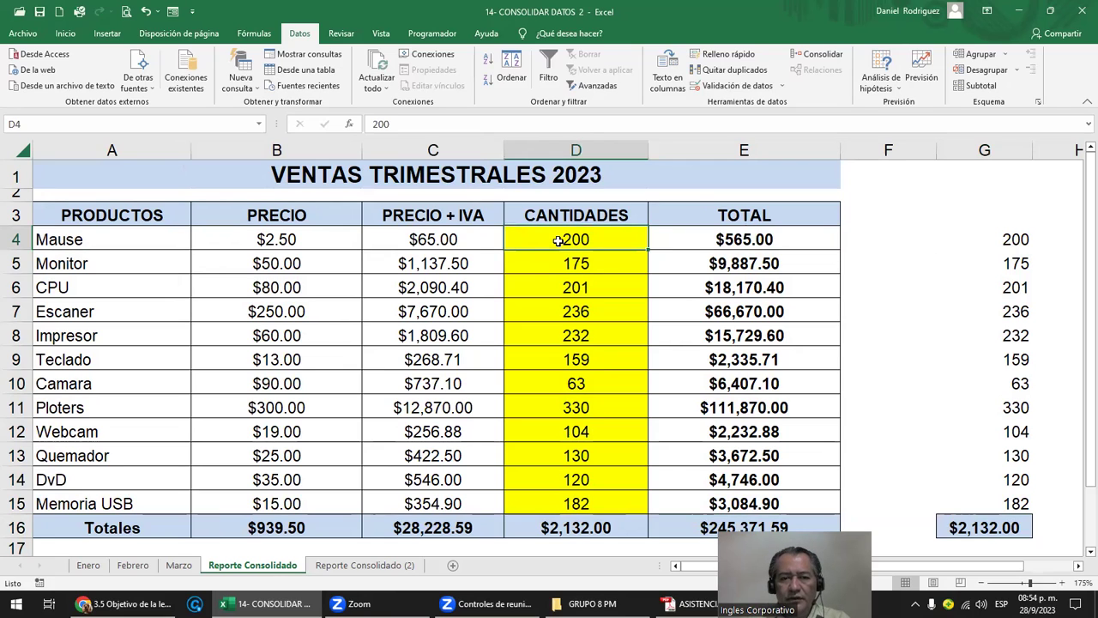
pyautogui.click(578, 148)
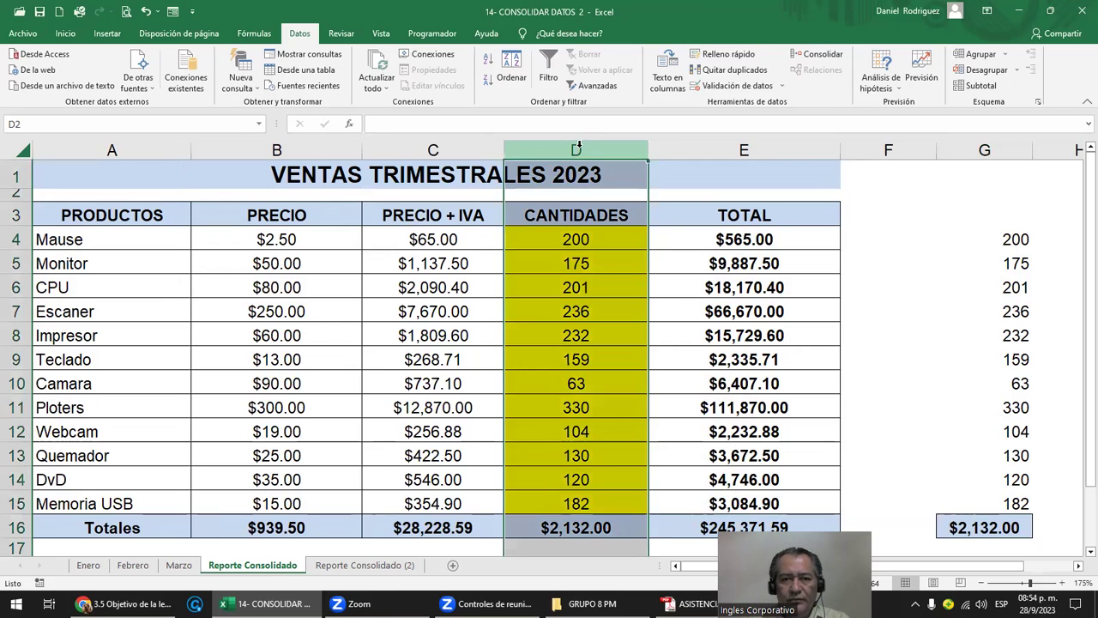
pyautogui.click(592, 240)
pyautogui.click(178, 565)
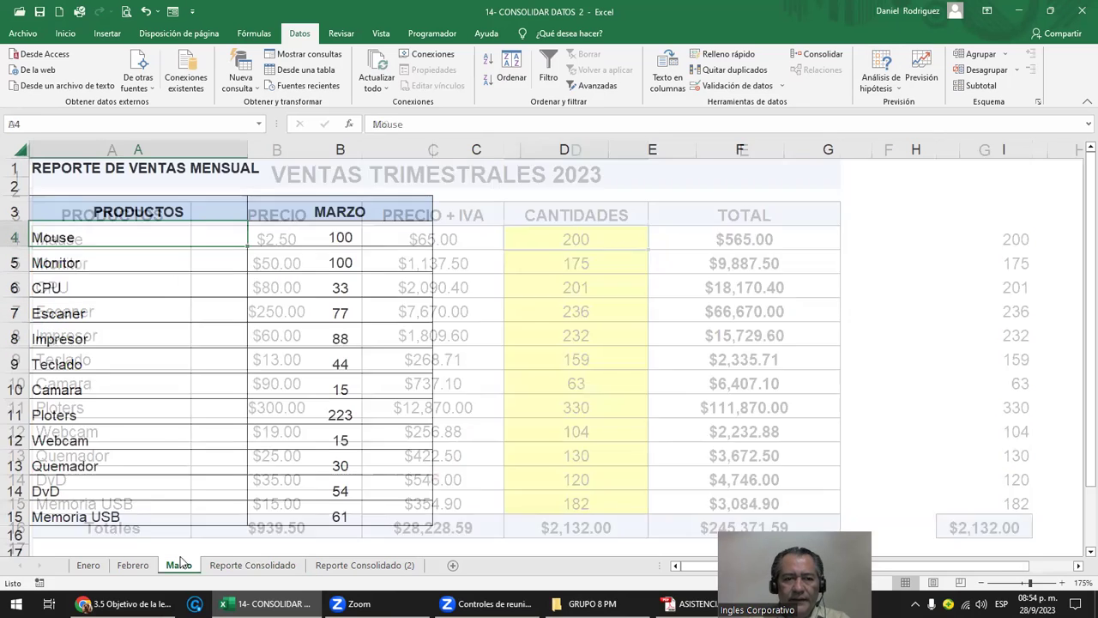
pyautogui.moveTo(340, 238); pyautogui.dragTo(356, 513)
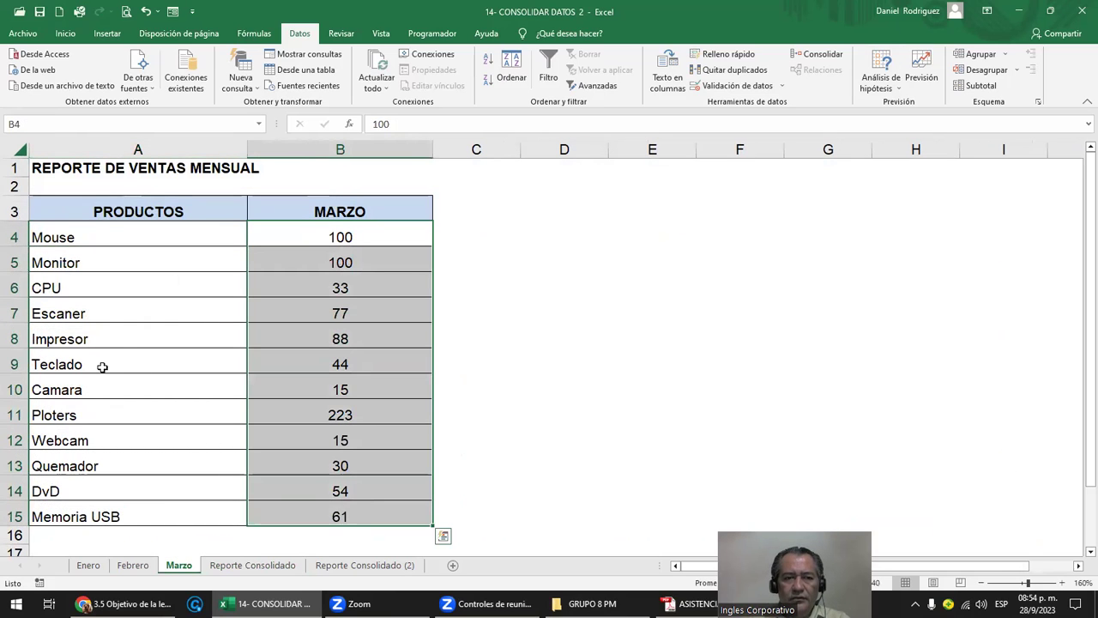
pyautogui.click(257, 566)
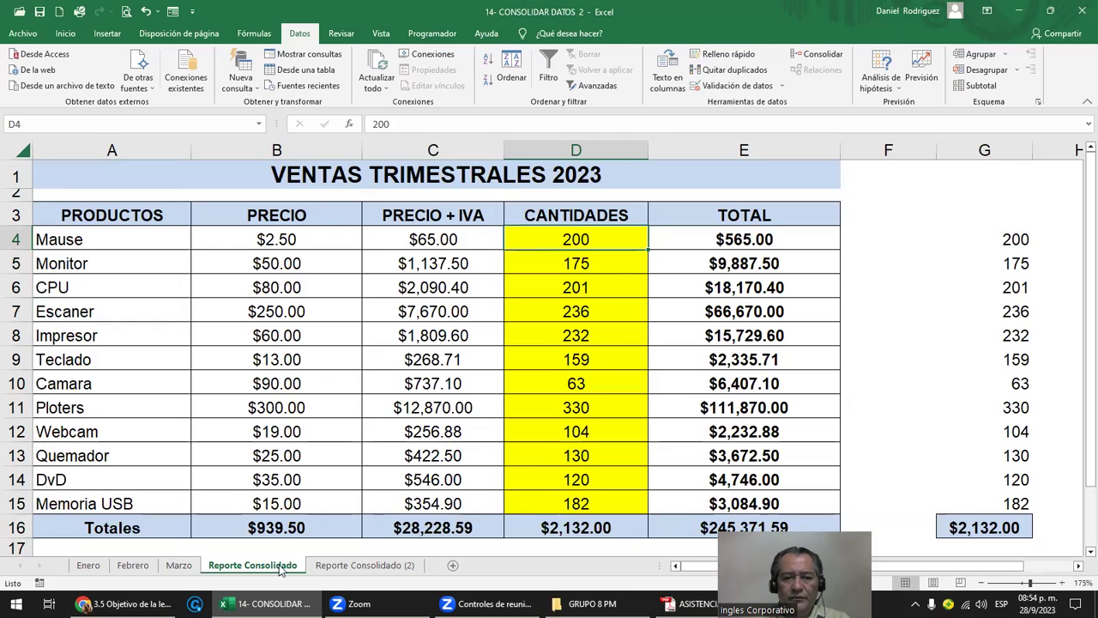
pyautogui.click(604, 270)
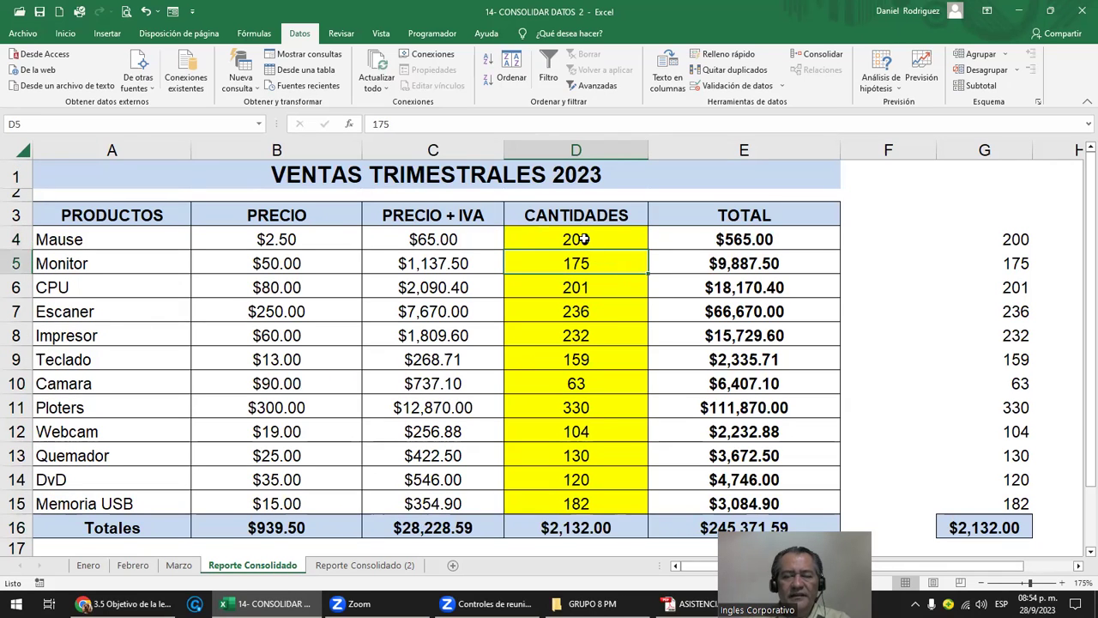
pyautogui.click(582, 239)
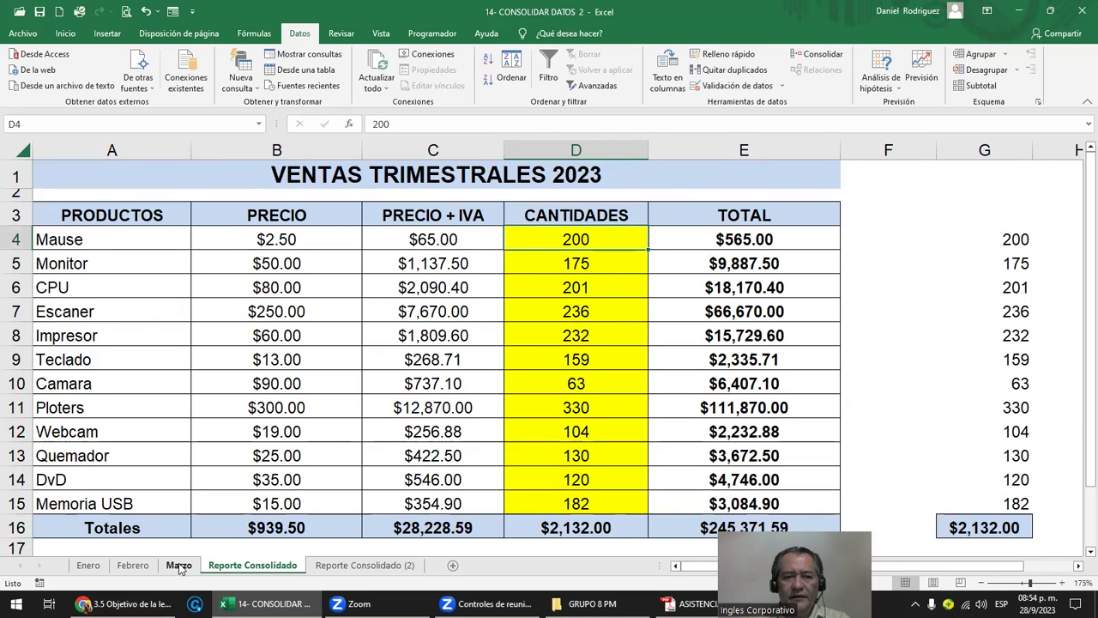
pyautogui.click(178, 564)
pyautogui.click(134, 236)
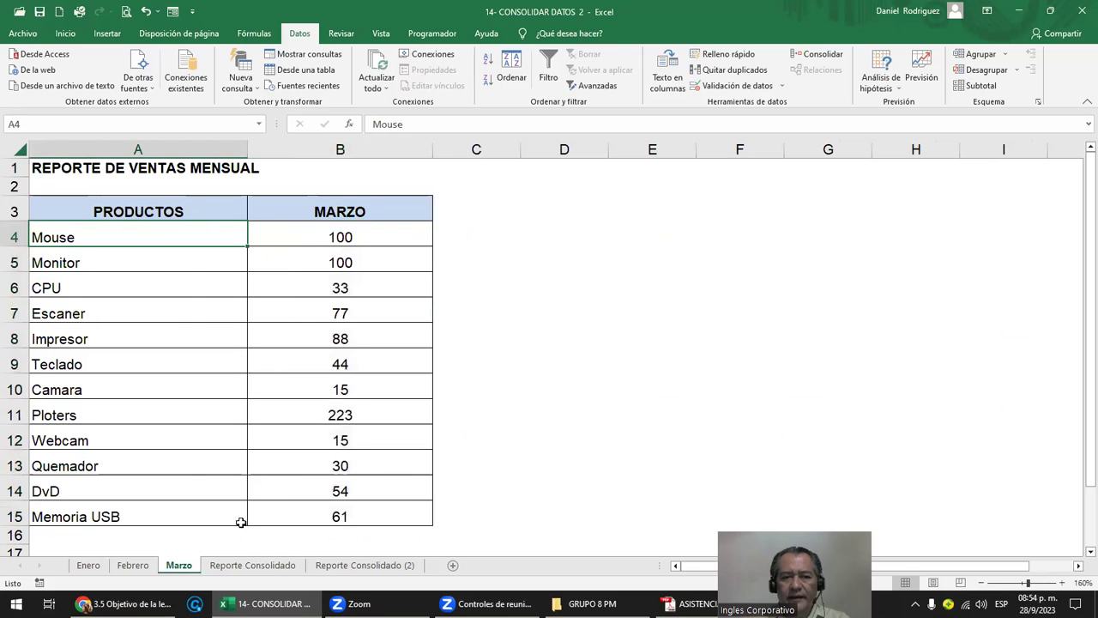
pyautogui.click(252, 564)
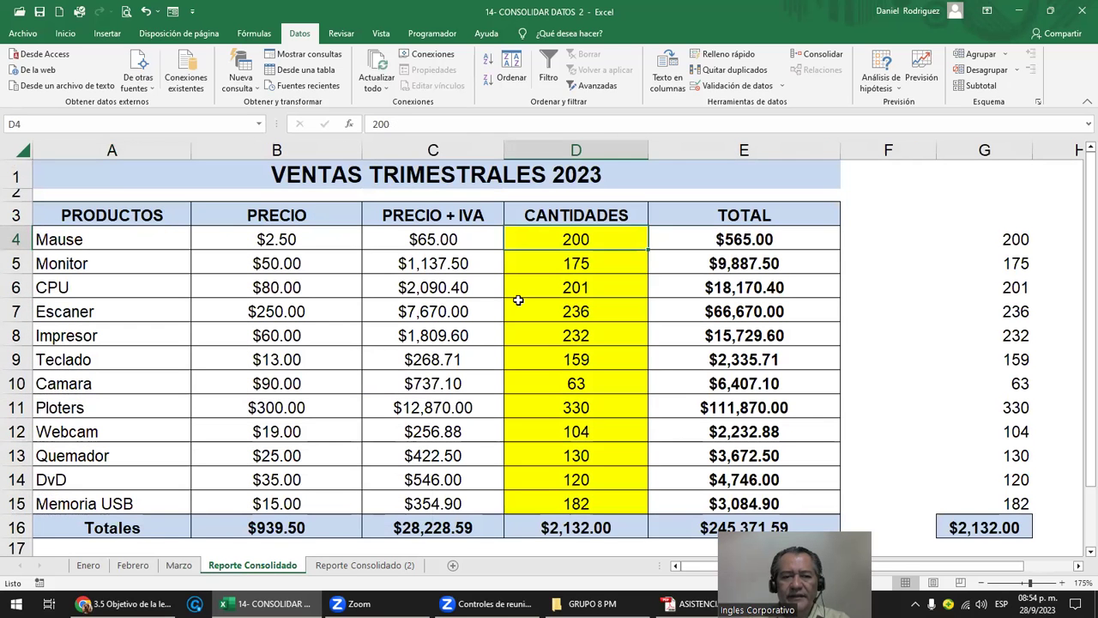
pyautogui.moveTo(72, 216)
pyautogui.mouseDown()
pyautogui.moveTo(747, 515)
pyautogui.moveTo(748, 525)
pyautogui.mouseUp()
pyautogui.moveTo(554, 232); pyautogui.dragTo(587, 503)
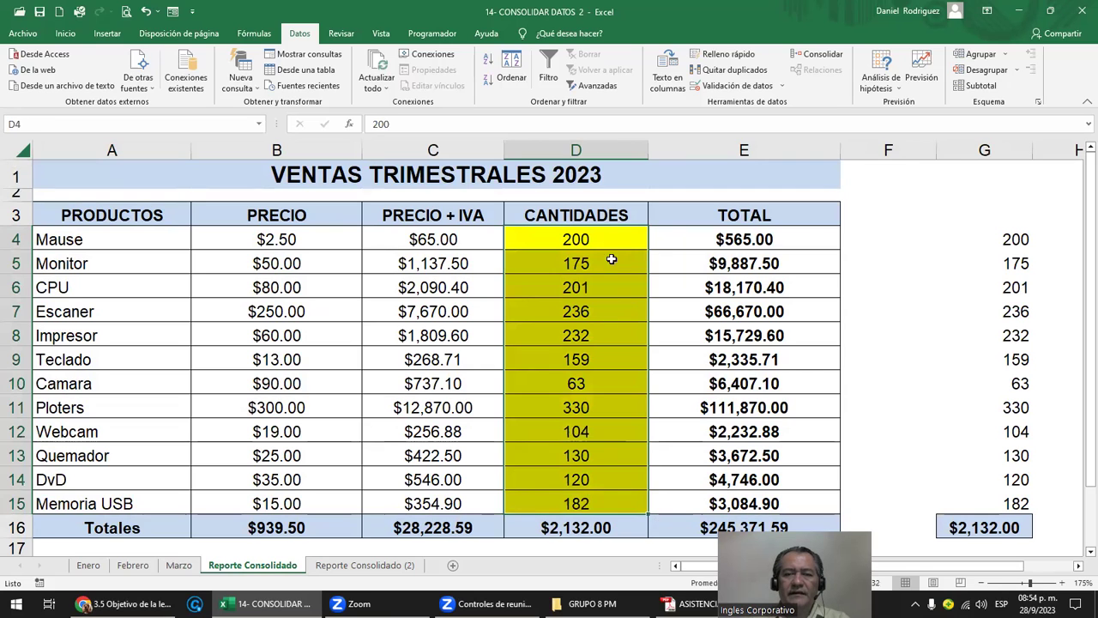
pyautogui.moveTo(575, 237); pyautogui.dragTo(601, 507)
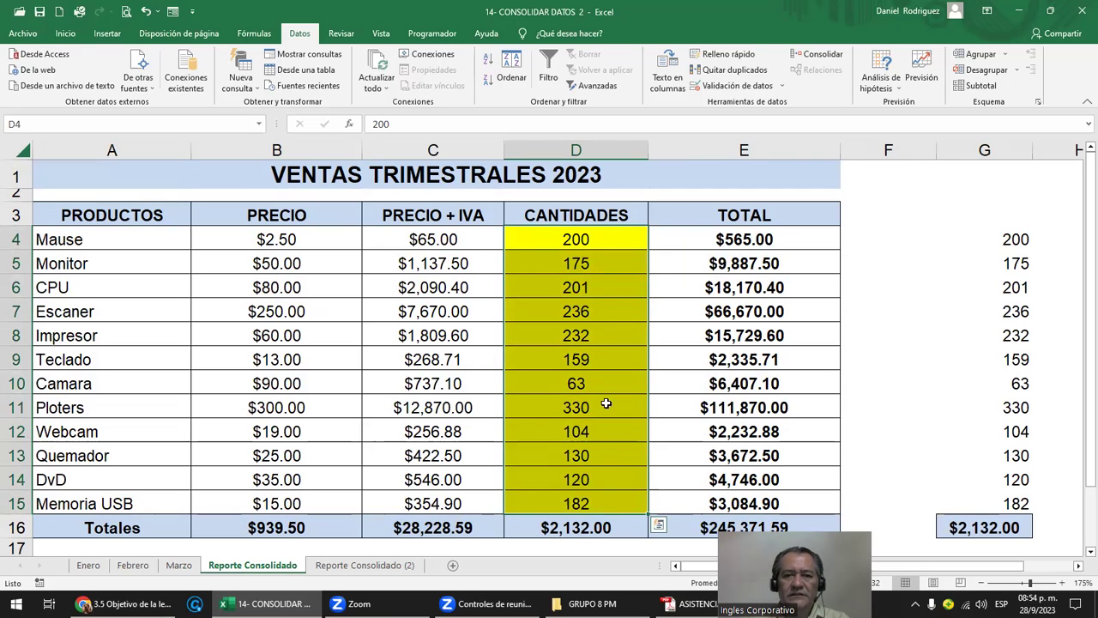
pyautogui.click(178, 565)
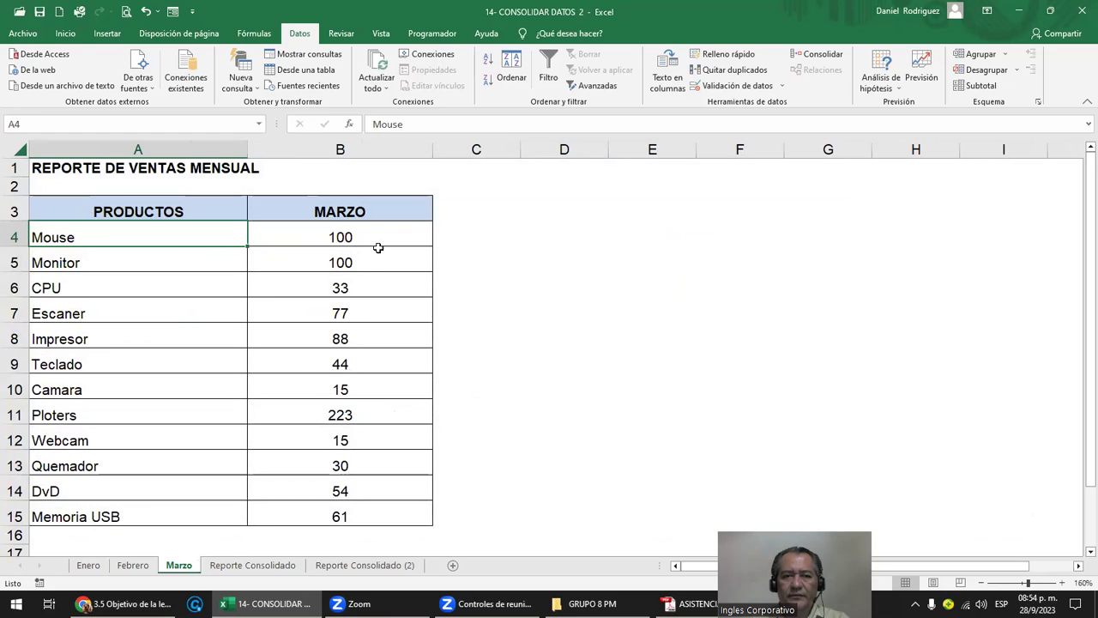
pyautogui.moveTo(377, 248); pyautogui.dragTo(347, 513)
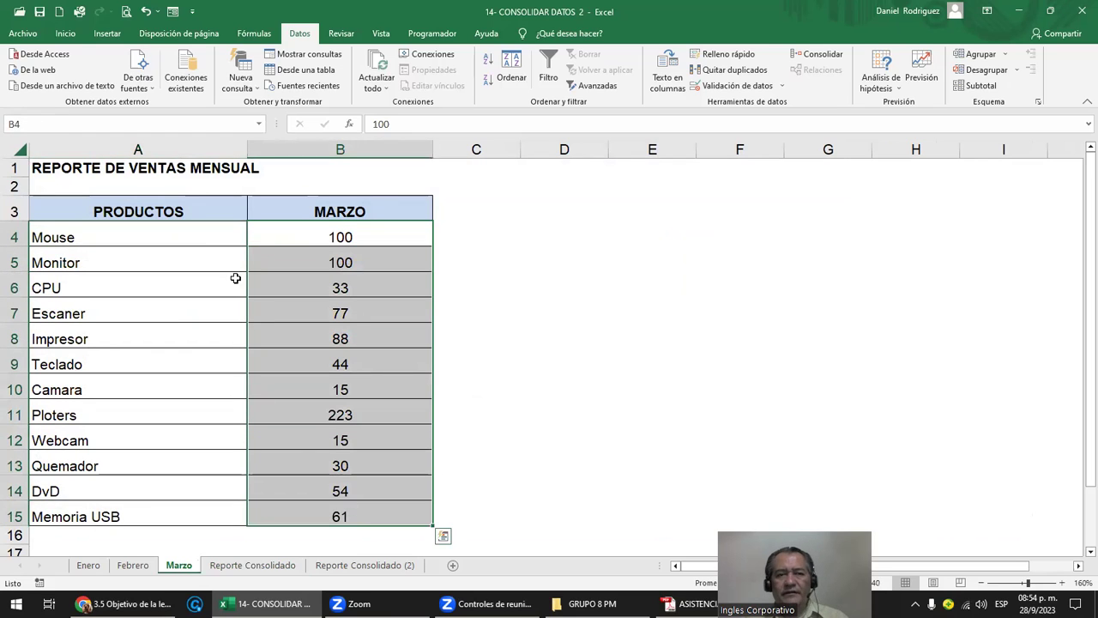
pyautogui.moveTo(198, 239)
pyautogui.mouseDown()
pyautogui.moveTo(140, 462)
pyautogui.moveTo(142, 511)
pyautogui.mouseUp()
pyautogui.click(518, 371)
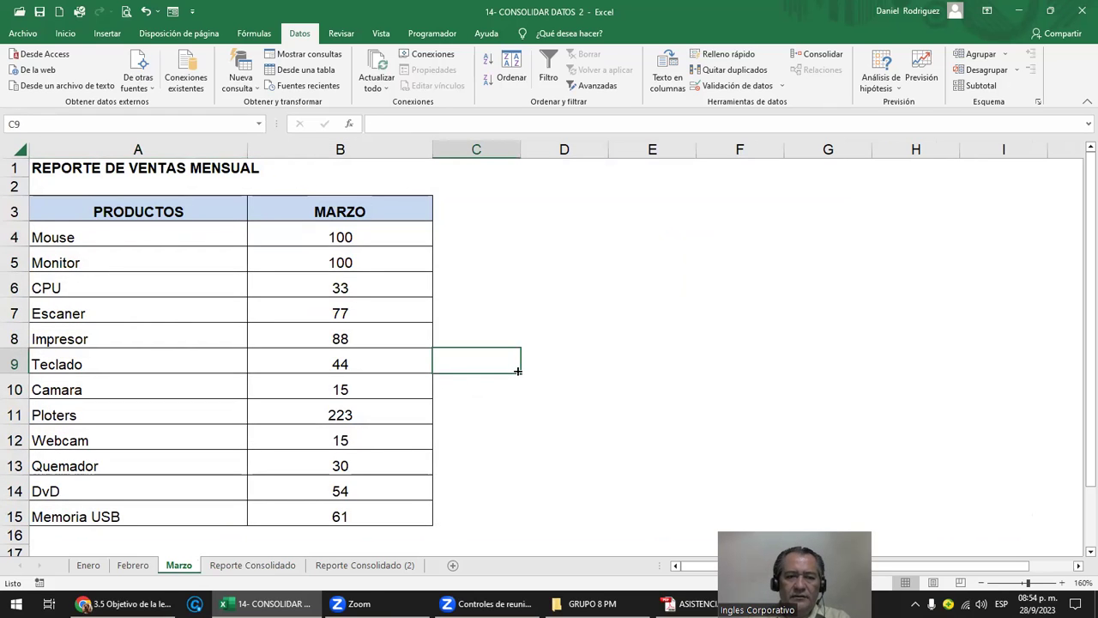
pyautogui.click(267, 565)
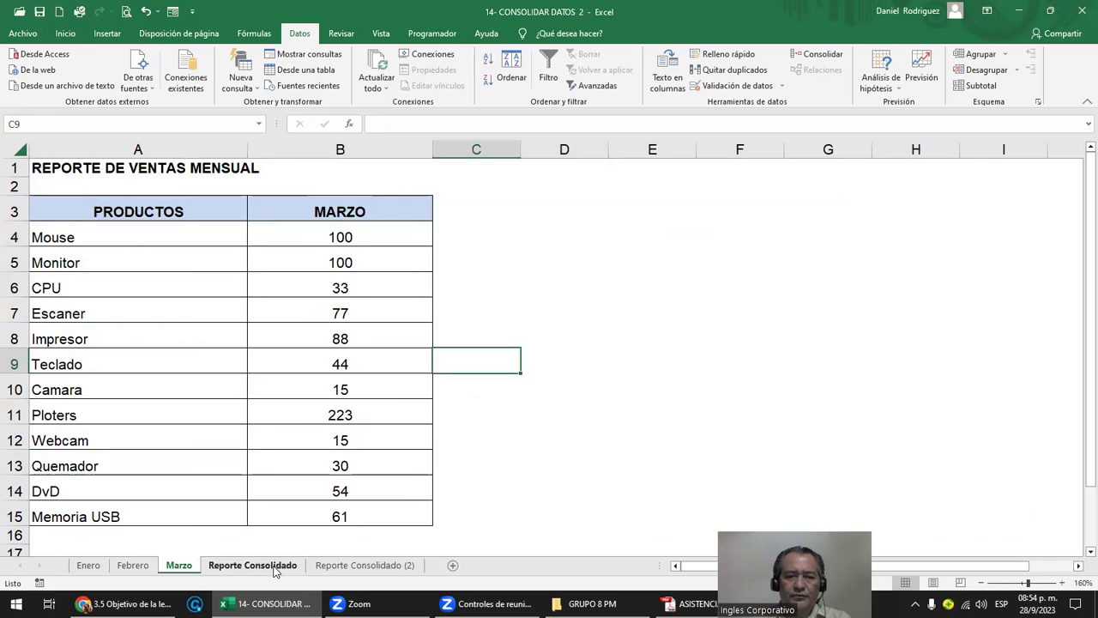
pyautogui.click(605, 230)
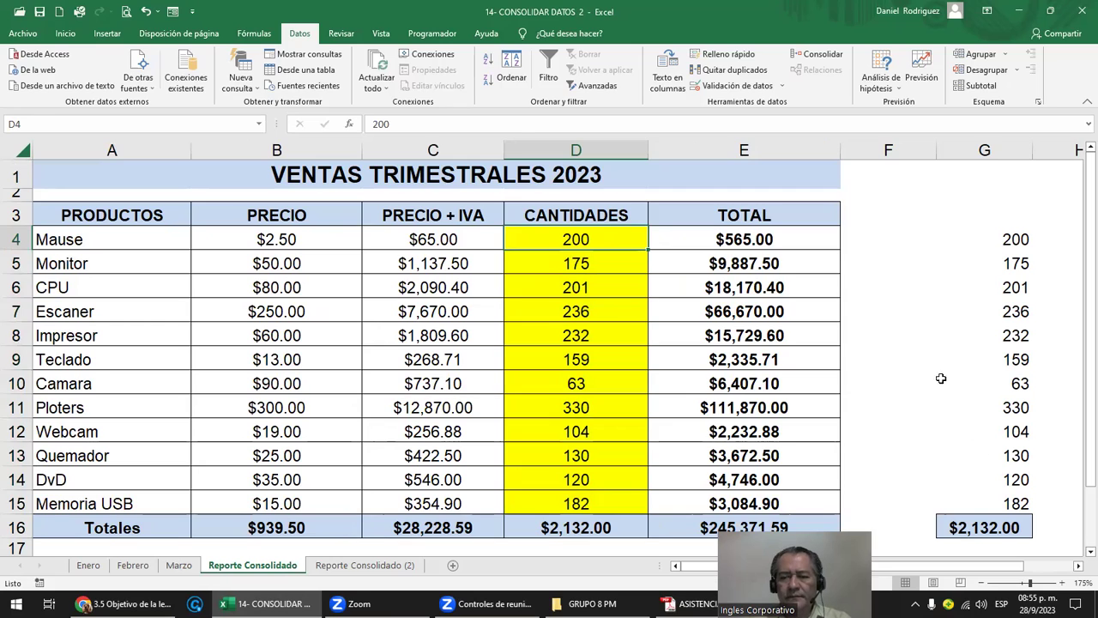
pyautogui.click(938, 352)
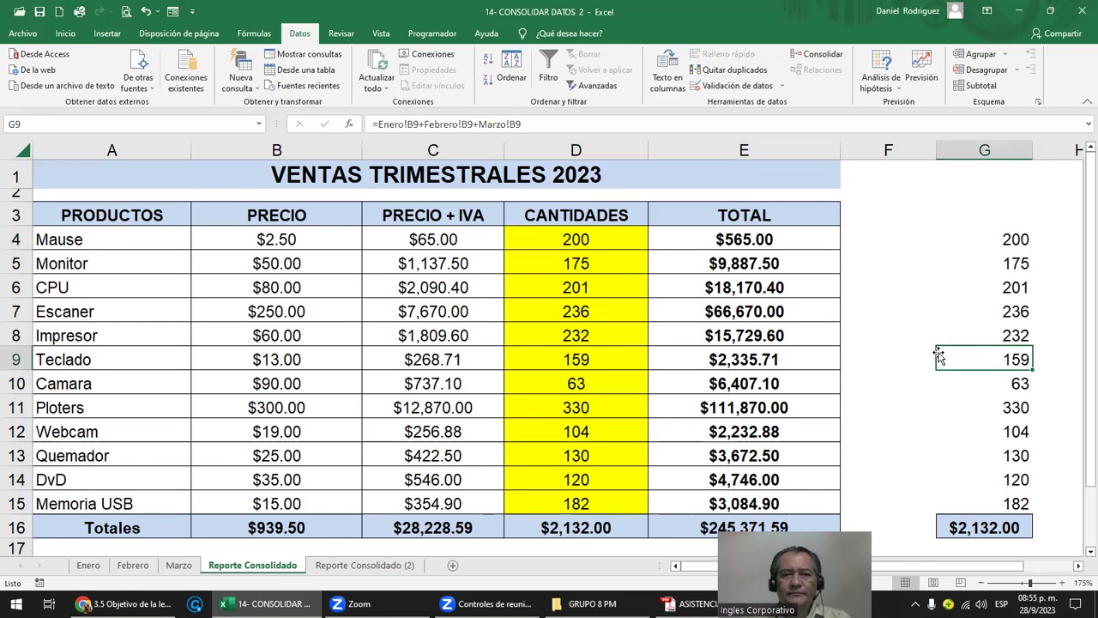